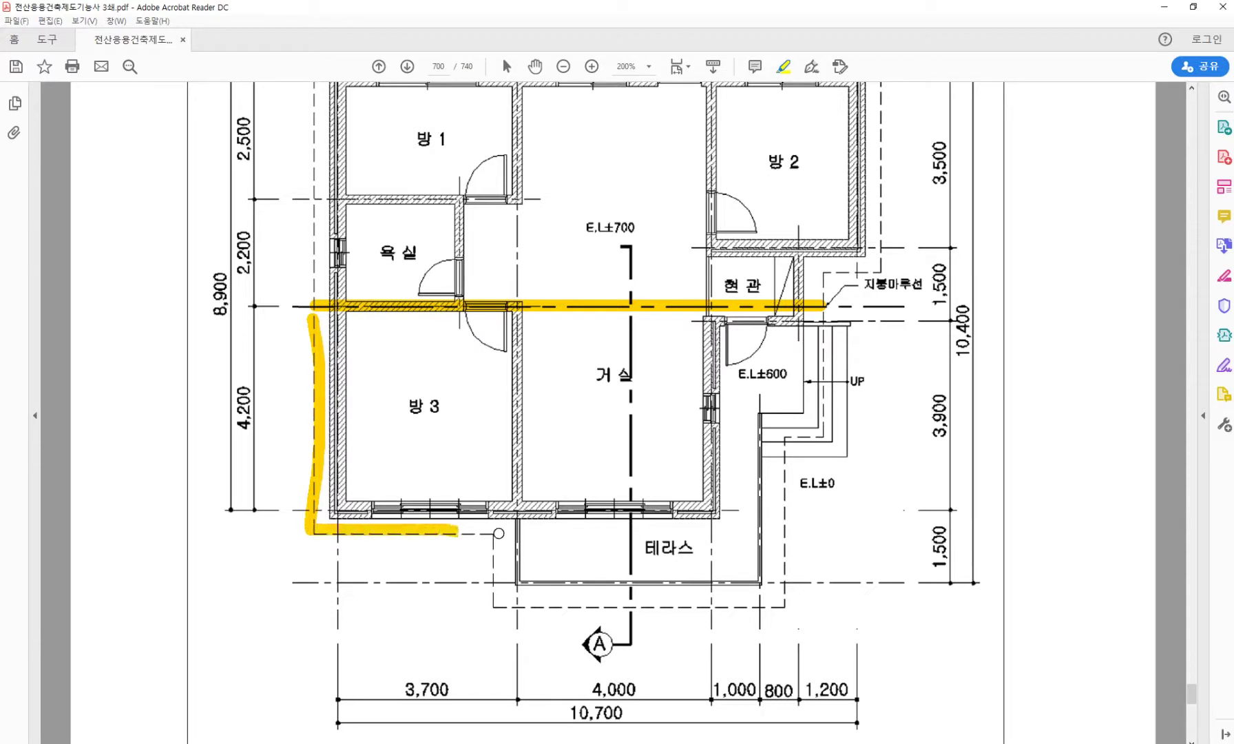
Highlight the dashed roof outline around the terrace and entrance steps, plus the short eave segment below 방 2 on the floor plan
{"action": "mouse_move", "coordinate": [496, 602]}
{"action": "left_mouse_down"}
{"action": "mouse_move", "coordinate": [711, 606]}
{"action": "mouse_move", "coordinate": [776, 591]}
{"action": "mouse_move", "coordinate": [788, 457]}
{"action": "mouse_move", "coordinate": [845, 440]}
{"action": "left_mouse_up"}
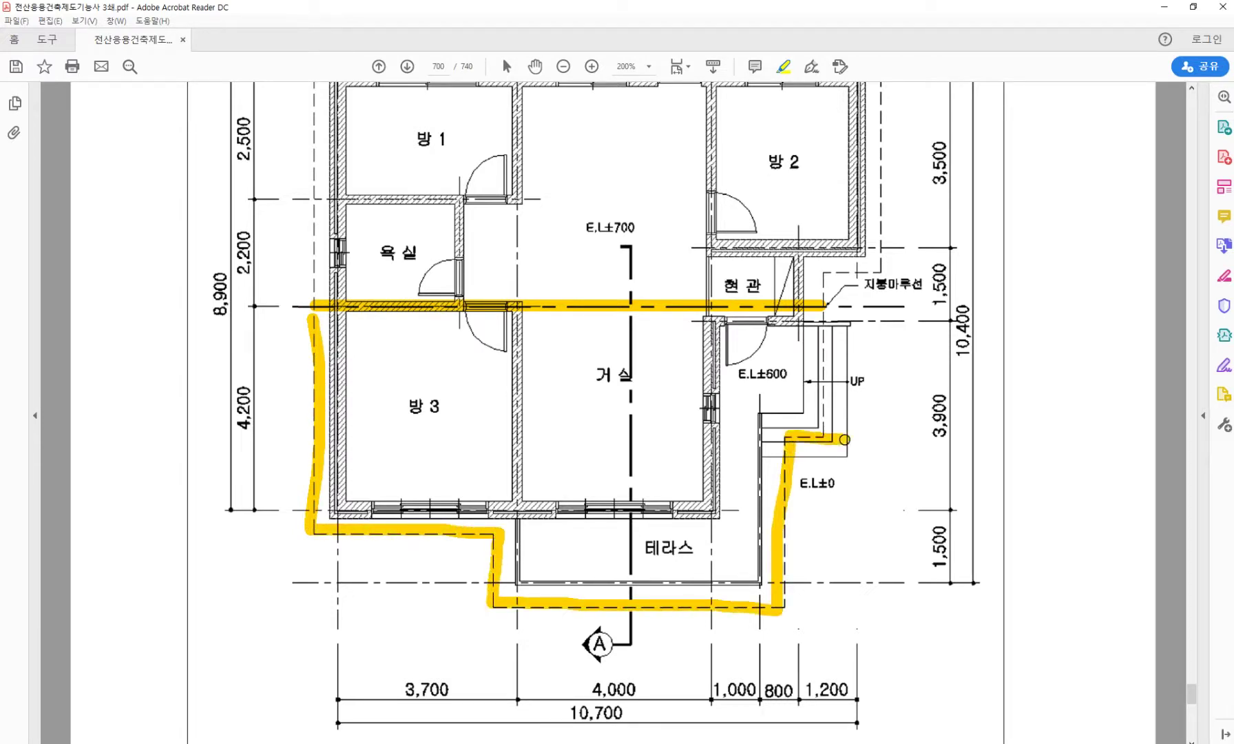
{"action": "left_click_drag", "start_coordinate": [831, 377], "coordinate": [824, 313]}
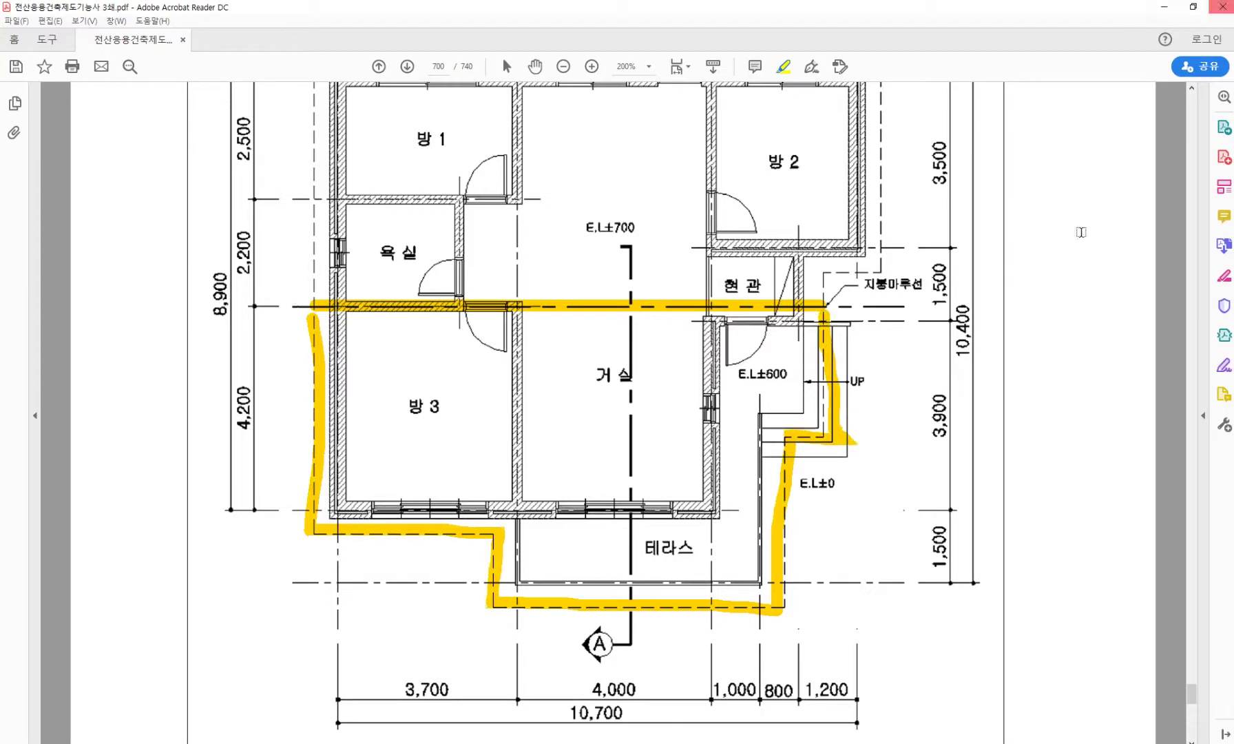
{"action": "scroll", "coordinate": [945, 301], "scroll_direction": "up", "scroll_amount": 2}
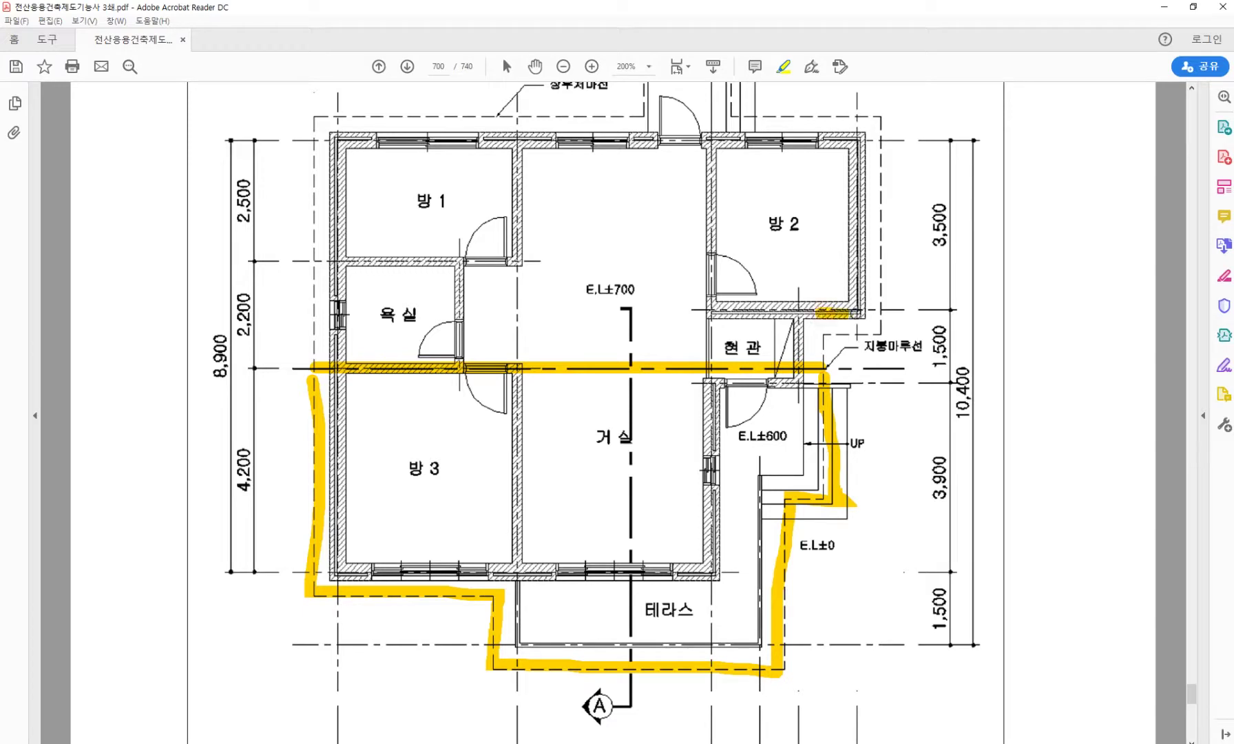
{"action": "left_click_drag", "start_coordinate": [823, 337], "coordinate": [876, 335]}
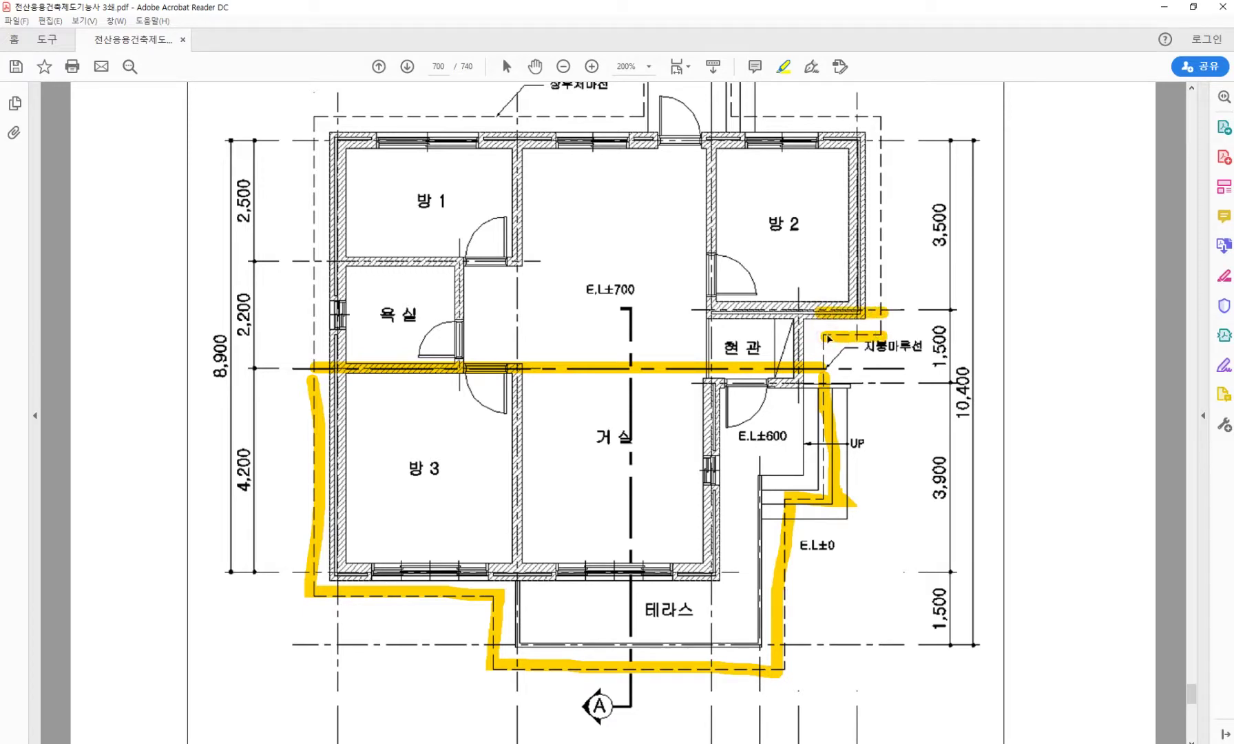
Compare the highlighted line at the lower wall of 방 2 with the highlighted roof ridge line on the floor plan
{"action": "left_click", "coordinate": [835, 315]}
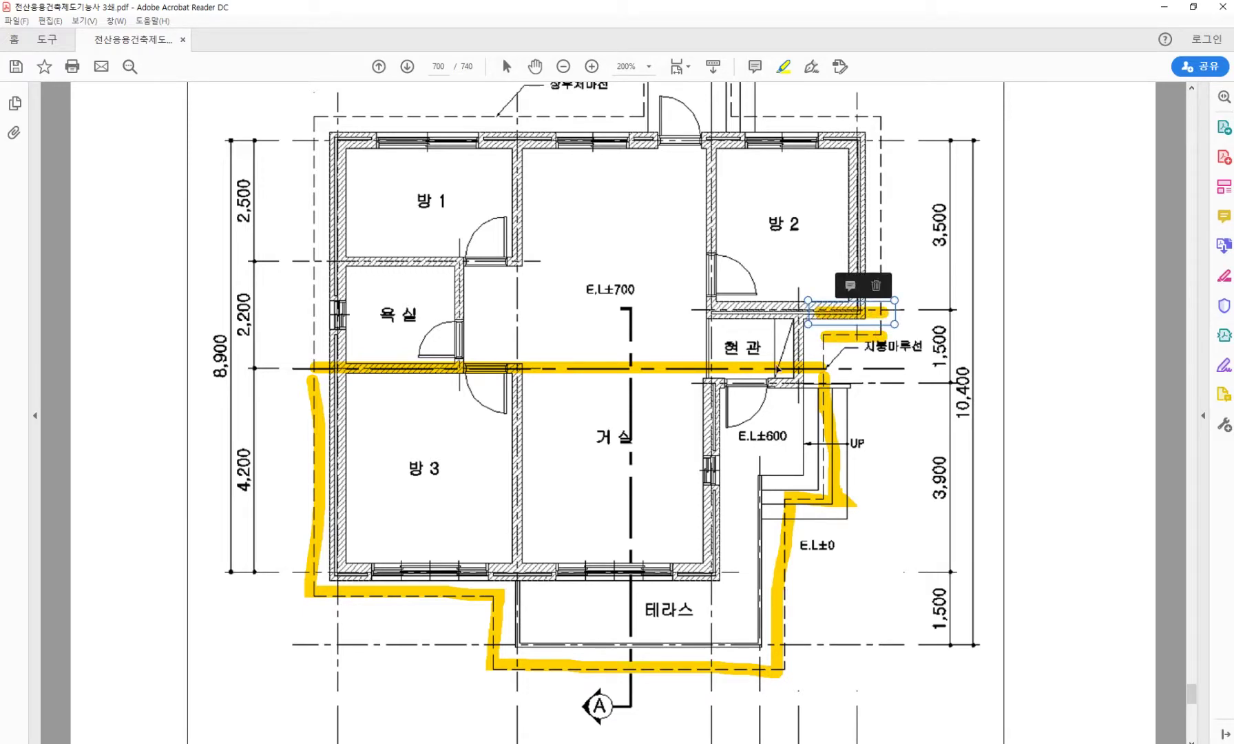
{"action": "left_click", "coordinate": [777, 366]}
{"action": "left_click", "coordinate": [833, 312]}
{"action": "left_click", "coordinate": [782, 369]}
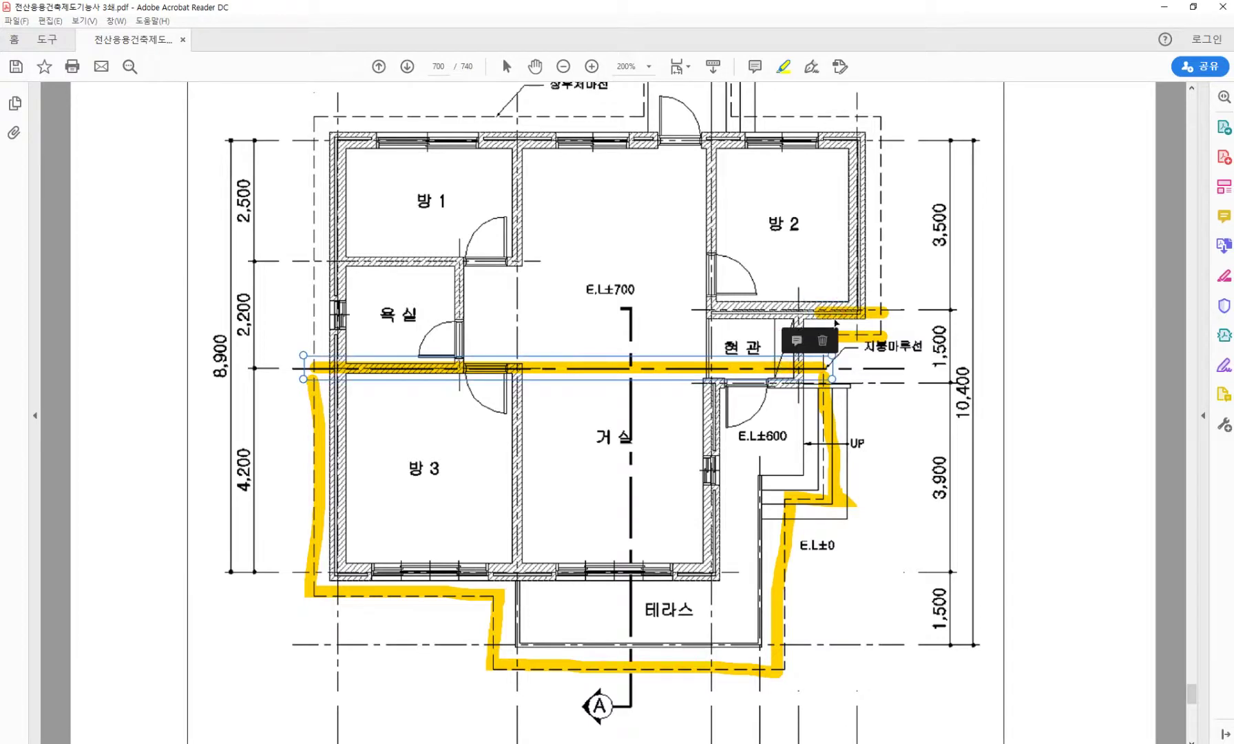
{"action": "left_click", "coordinate": [837, 320]}
{"action": "left_click", "coordinate": [703, 523]}
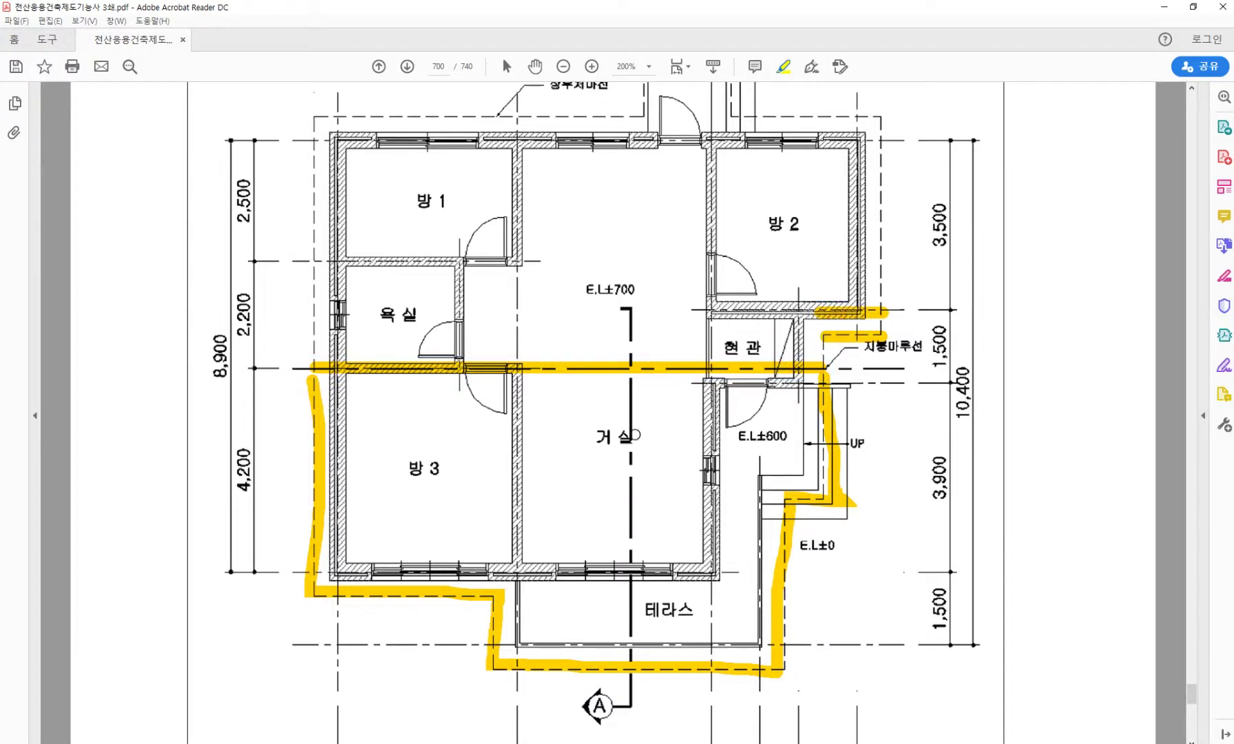
{"action": "scroll", "coordinate": [388, 570], "scroll_direction": "down", "scroll_amount": 1}
Switch to AutoCAD and copy the sheet frame with its title block, drawing title and scale note horizontally beyond the section outline
{"action": "left_click", "coordinate": [366, 743]}
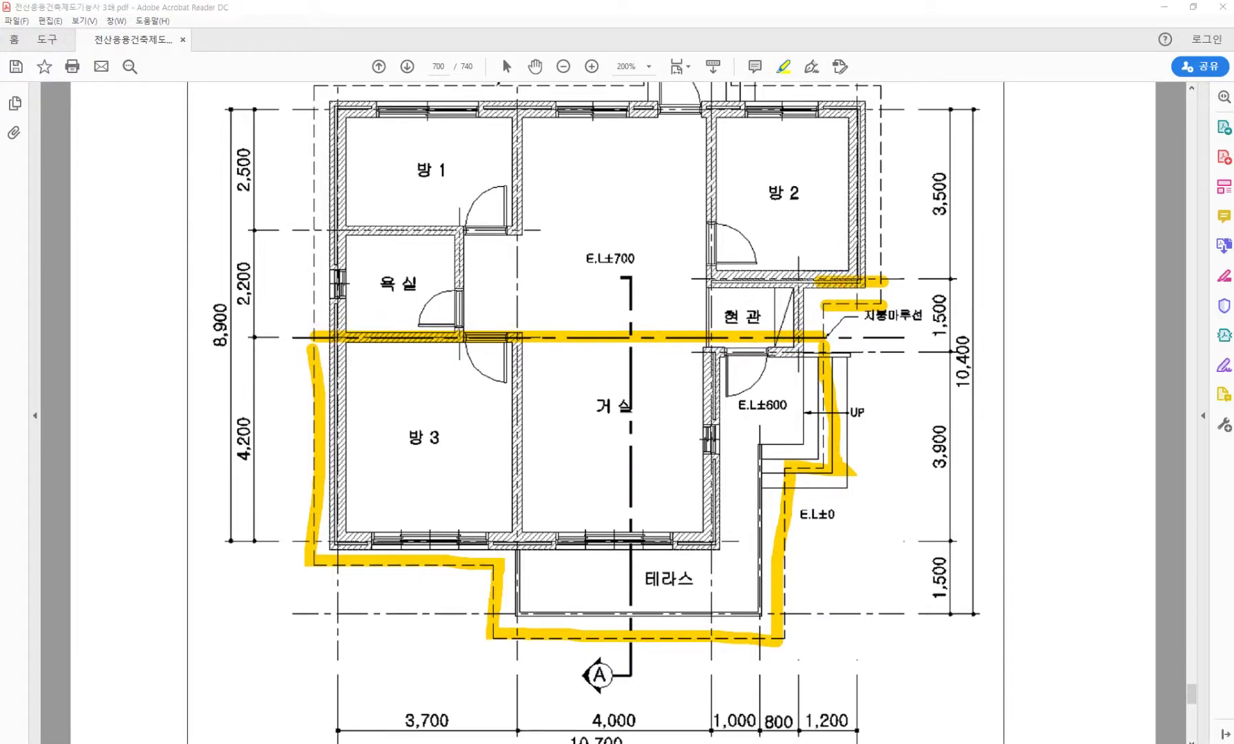
{"action": "middle_click_drag", "start_coordinate": [564, 340], "coordinate": [547, 335]}
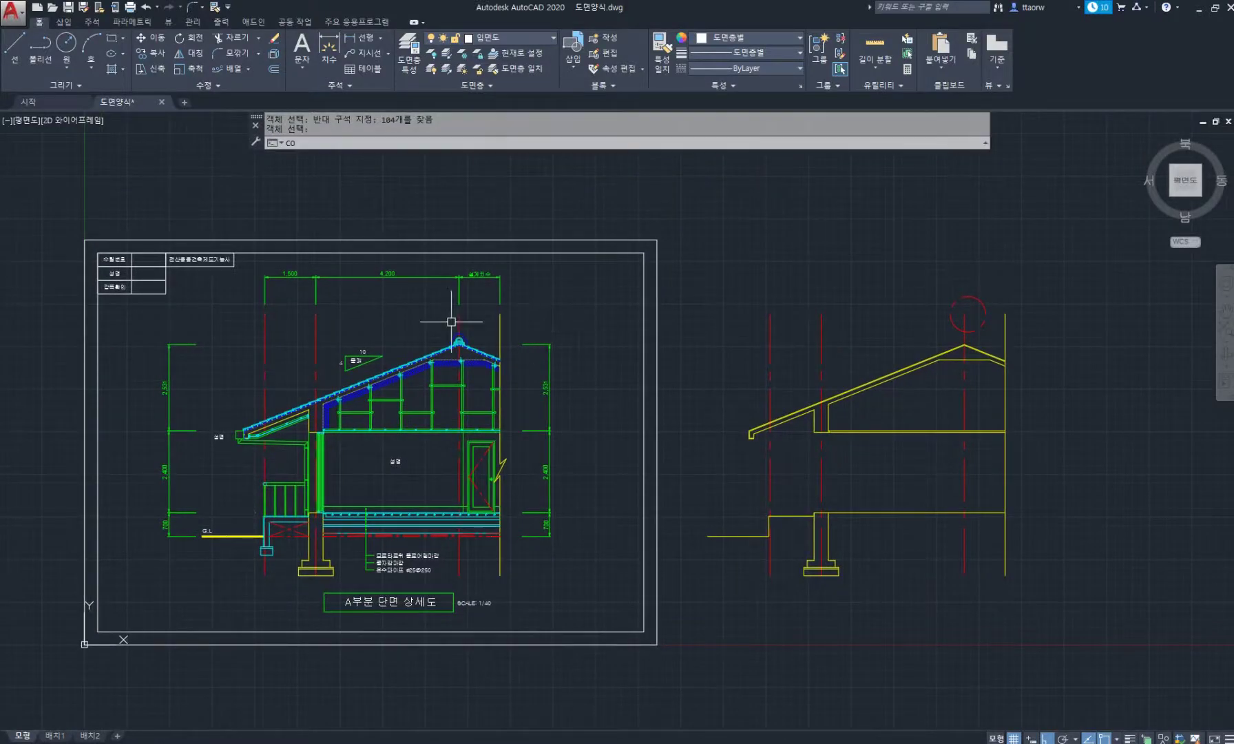
{"action": "type", "text": "co"}
{"action": "key", "text": "Return"}
{"action": "left_click", "coordinate": [220, 305]}
{"action": "left_click", "coordinate": [73, 213]}
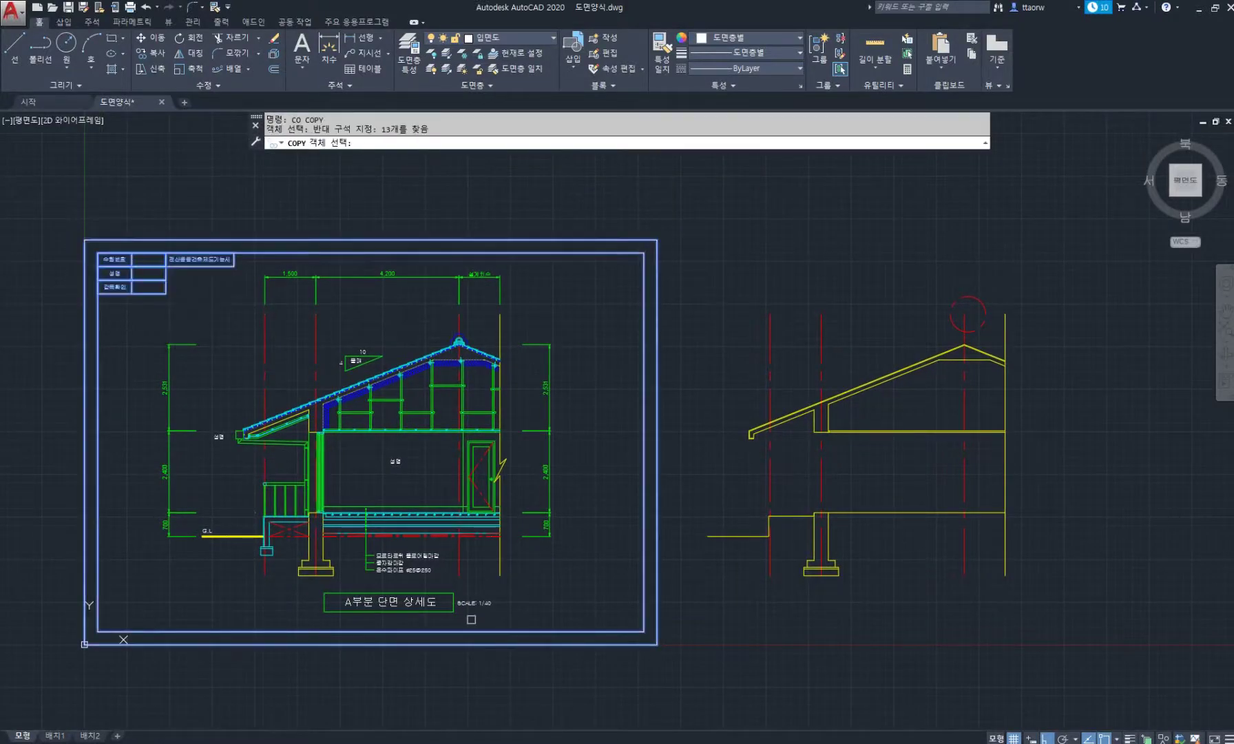
{"action": "left_click", "coordinate": [549, 663]}
{"action": "left_click", "coordinate": [399, 590]}
{"action": "scroll", "coordinate": [417, 590], "scroll_direction": "down", "scroll_amount": 4}
{"action": "middle_click_drag", "start_coordinate": [418, 590], "coordinate": [352, 542]}
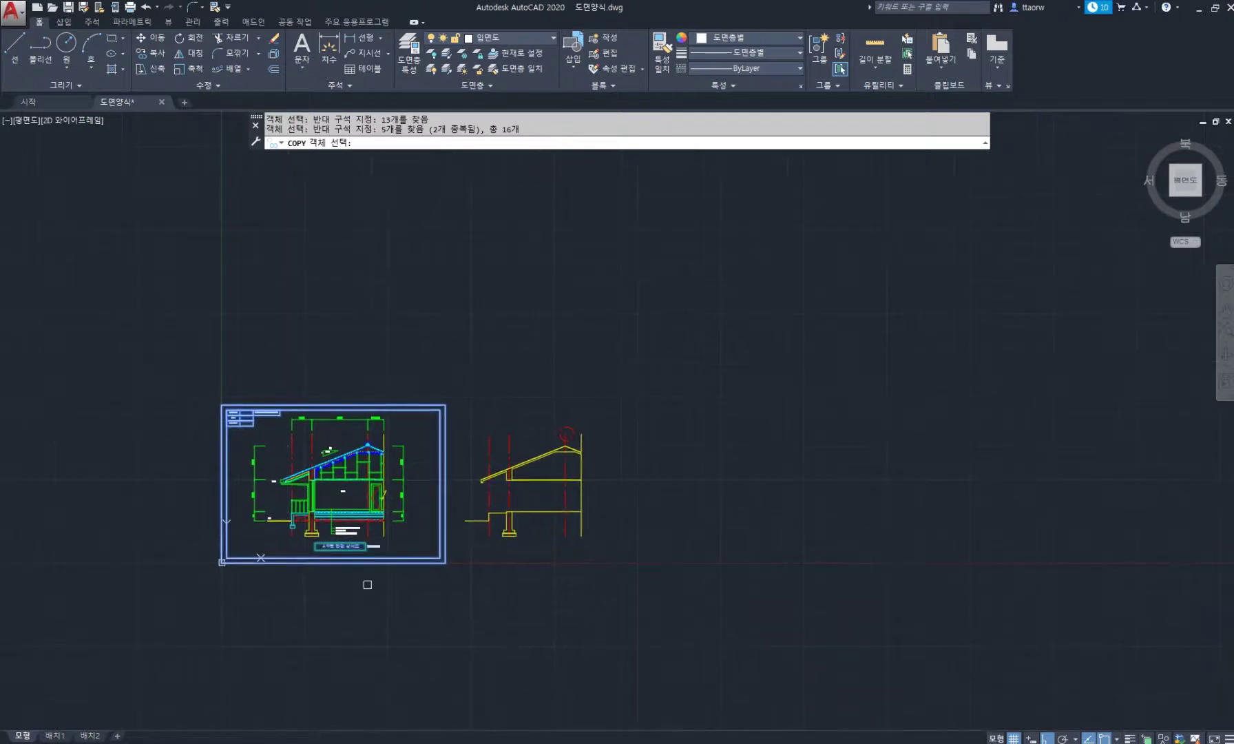
{"action": "key", "text": "space"}
{"action": "left_click", "coordinate": [286, 609]}
{"action": "left_click", "coordinate": [685, 609]}
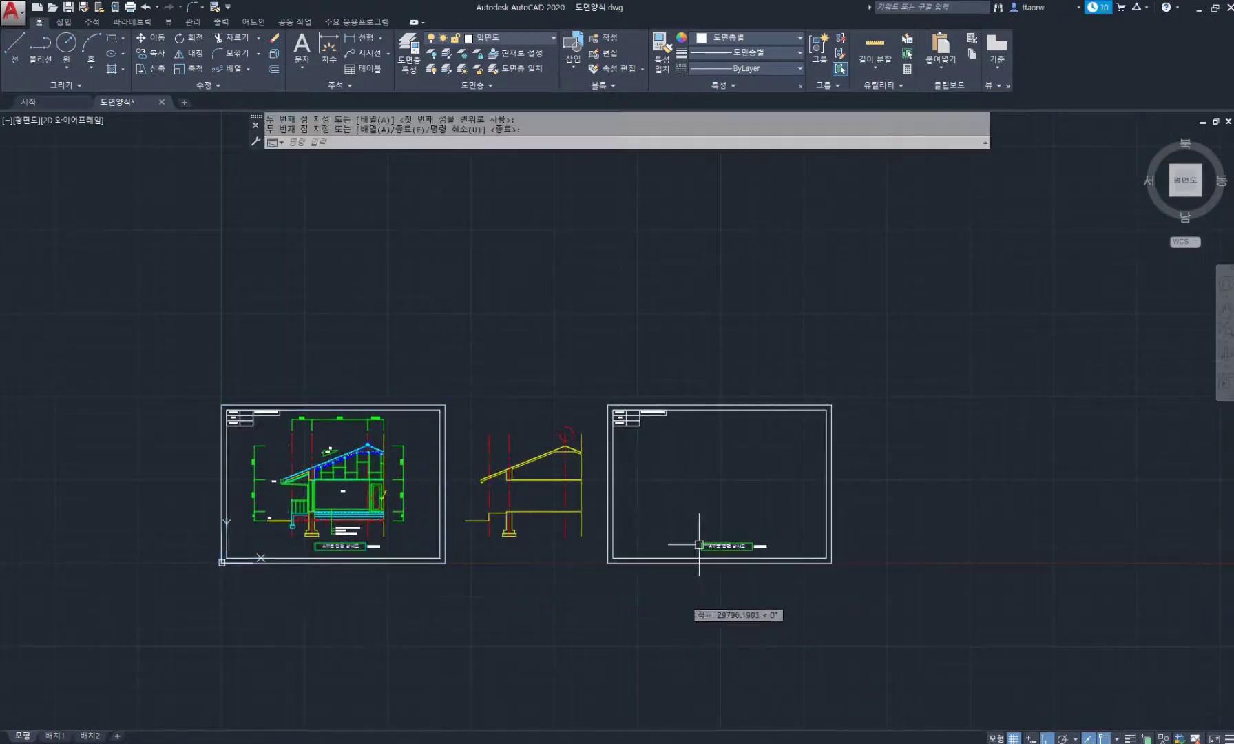
Scale the copied sheet frame from its lower-left corner by reference, with reference length 40 and new length 50
{"action": "scroll", "coordinate": [701, 485], "scroll_direction": "up", "scroll_amount": 4}
{"action": "type", "text": "sc"}
{"action": "key", "text": "Return"}
{"action": "middle_click_drag", "start_coordinate": [701, 486], "coordinate": [637, 464]}
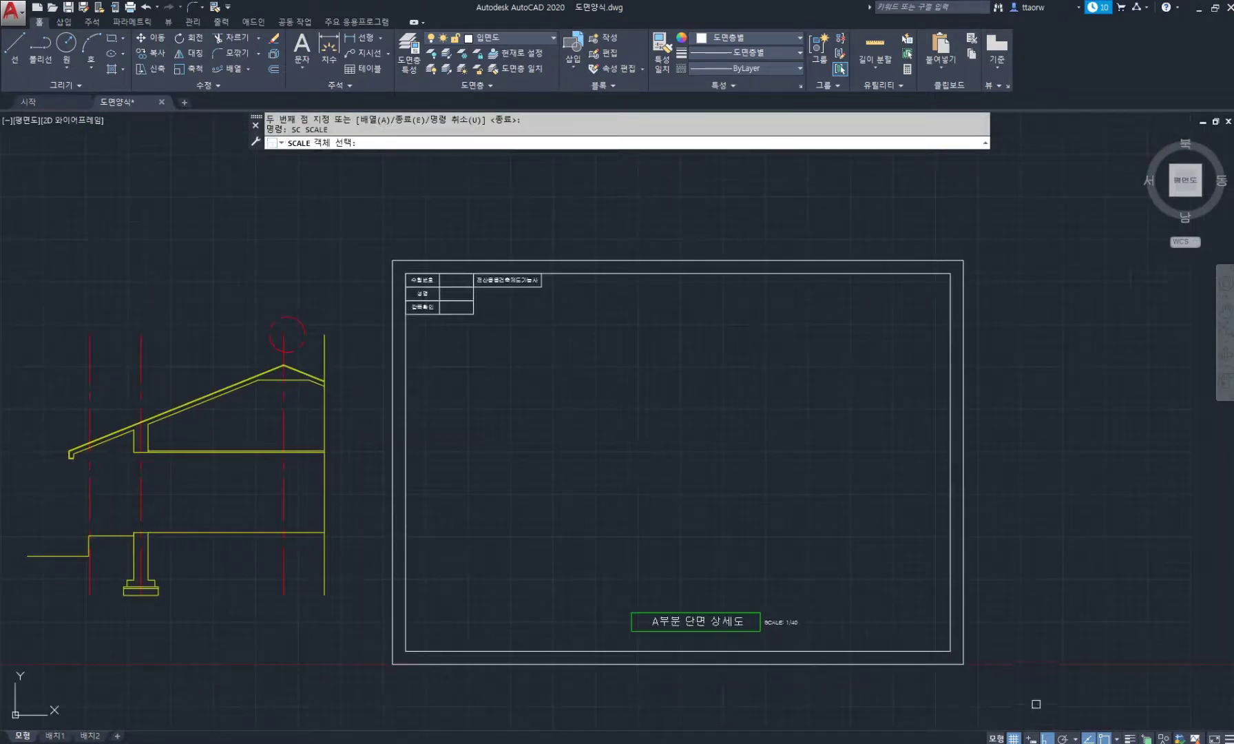
{"action": "left_click", "coordinate": [1036, 703]}
{"action": "left_click", "coordinate": [365, 230]}
{"action": "key", "text": "space"}
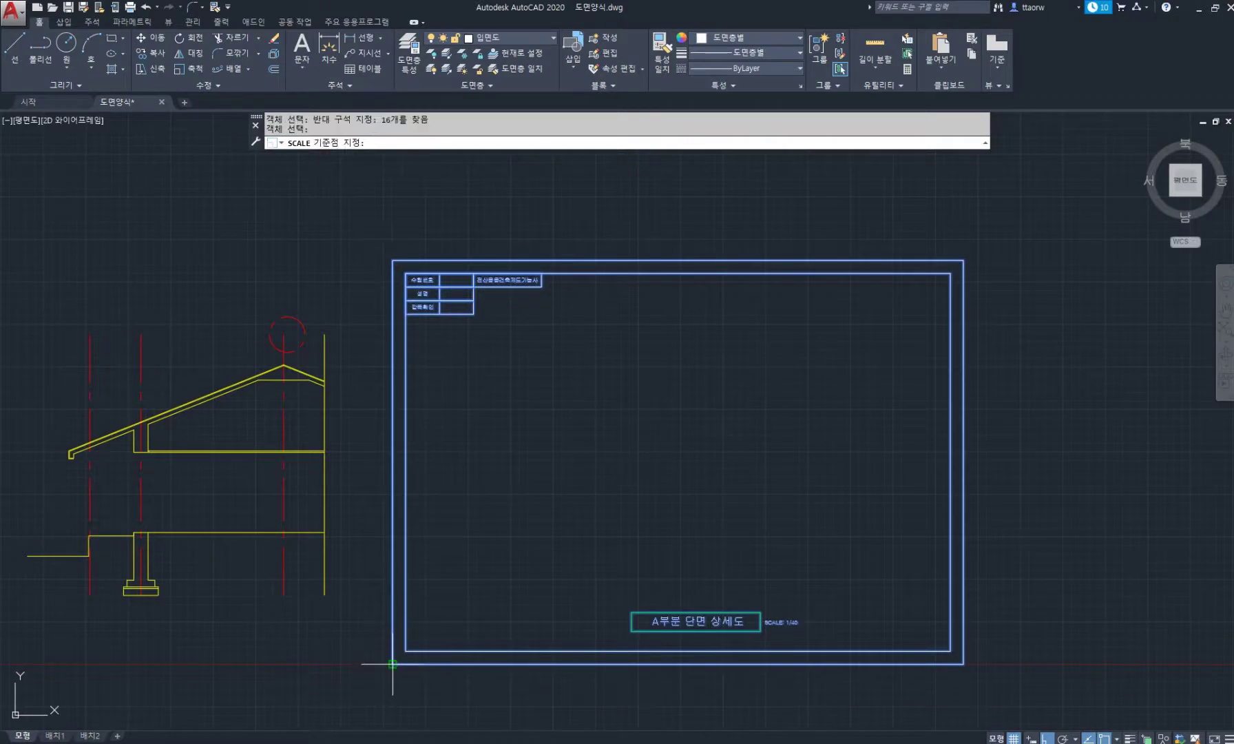
{"action": "left_click", "coordinate": [392, 664]}
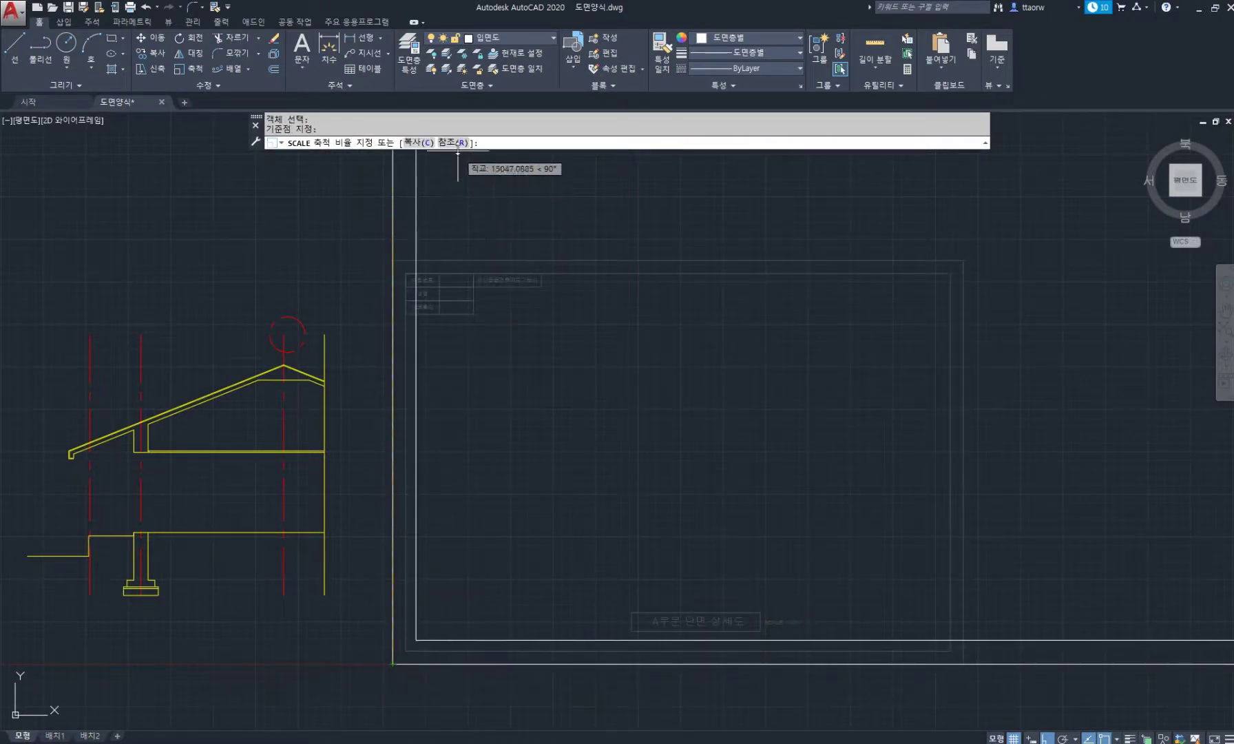
{"action": "left_click", "coordinate": [454, 142]}
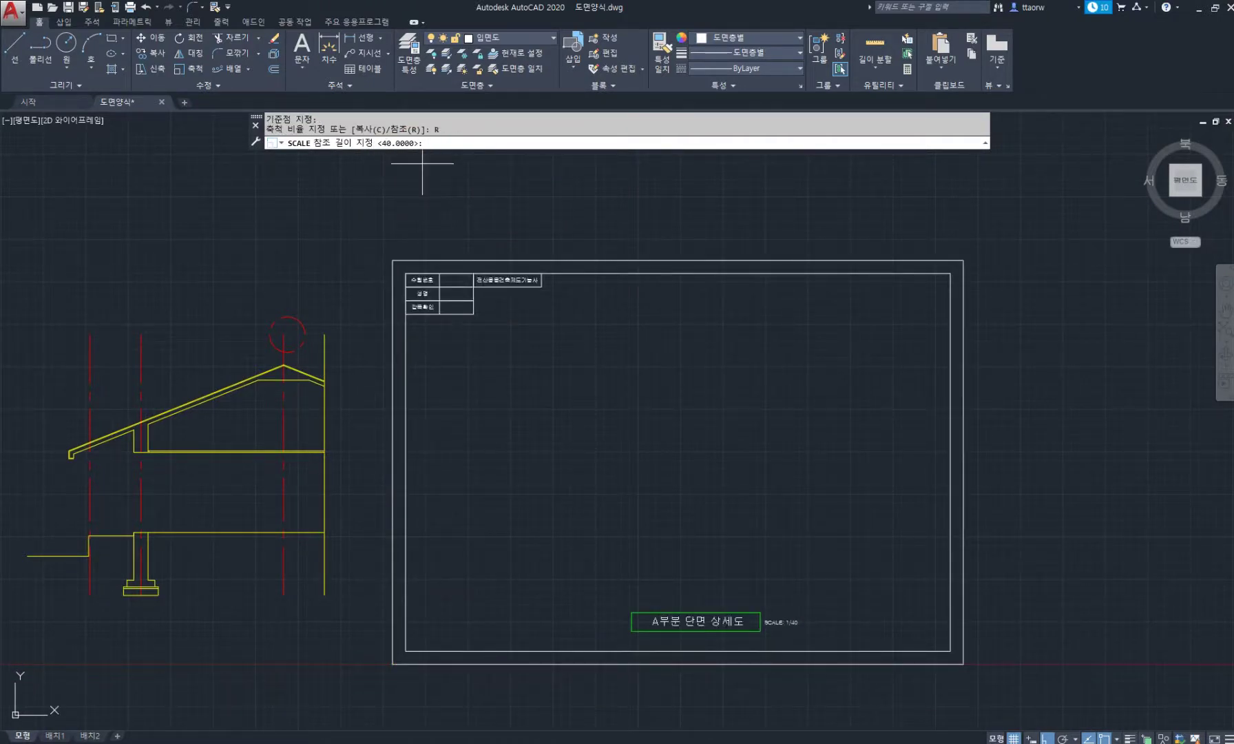
{"action": "key", "text": "Return"}
{"action": "key", "text": "Return"}
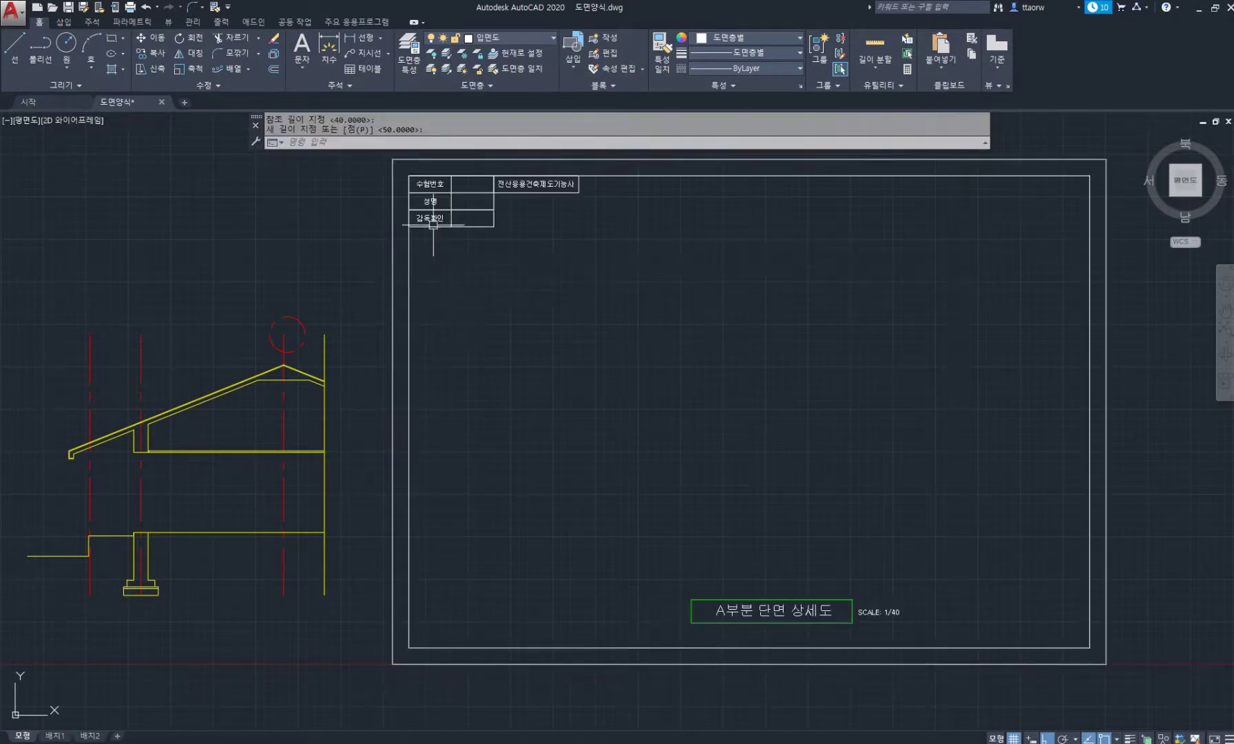
Change the drawing title in the copied sheet to "남측입면도"
{"action": "scroll", "coordinate": [554, 353], "scroll_direction": "down", "scroll_amount": 3}
{"action": "scroll", "coordinate": [551, 468], "scroll_direction": "up", "scroll_amount": 5}
{"action": "scroll", "coordinate": [592, 552], "scroll_direction": "up", "scroll_amount": 4}
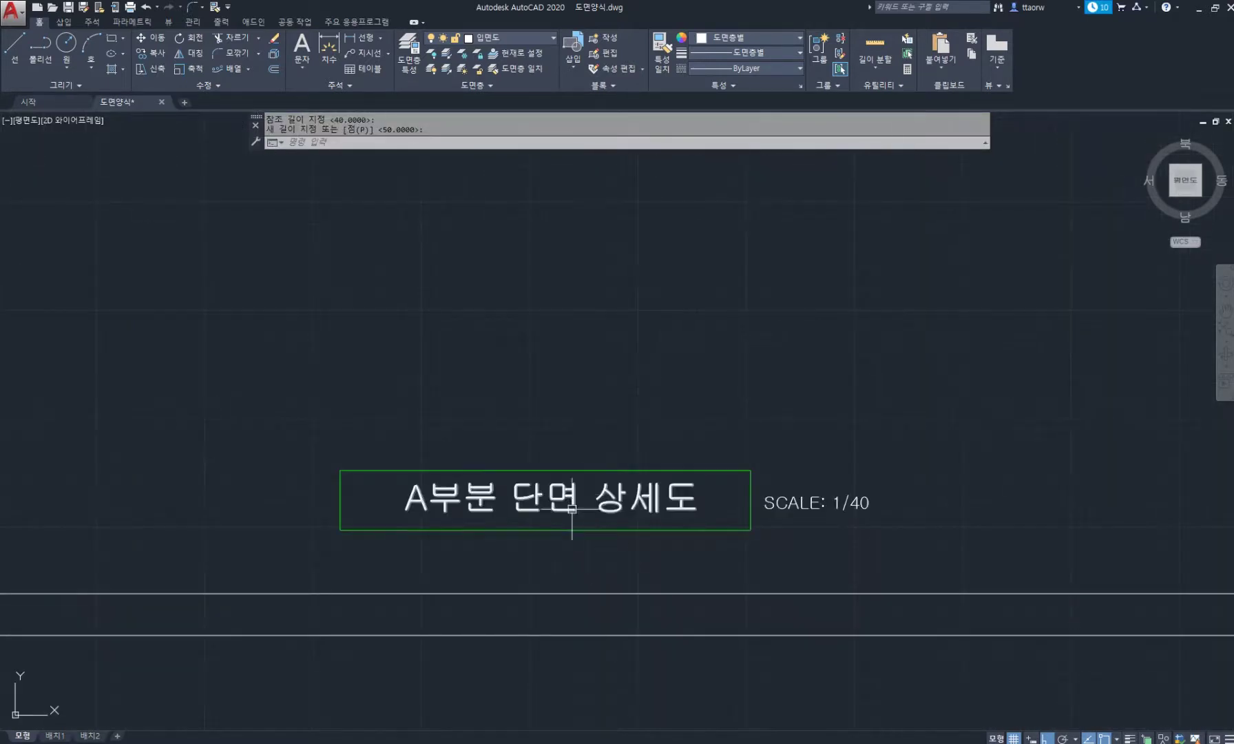
{"action": "double_click", "coordinate": [644, 503]}
{"action": "left_click_drag", "start_coordinate": [702, 498], "coordinate": [397, 489]}
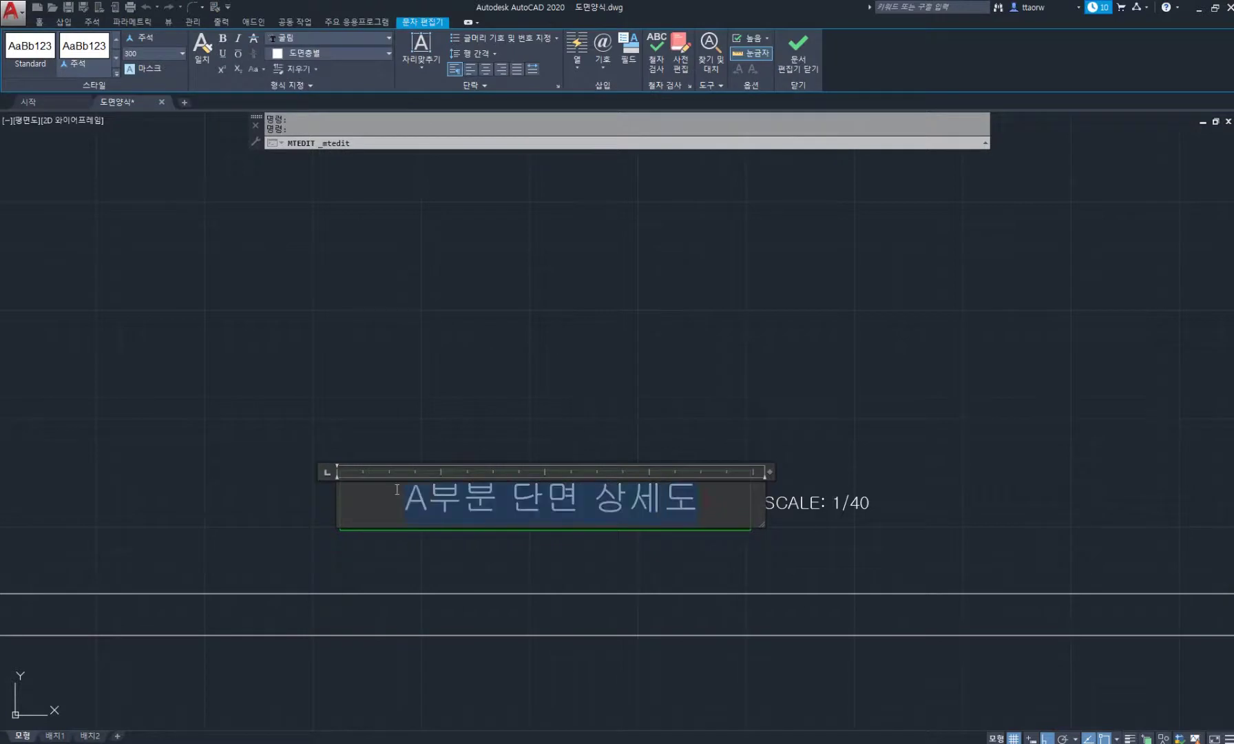
{"action": "type", "text": "남"}
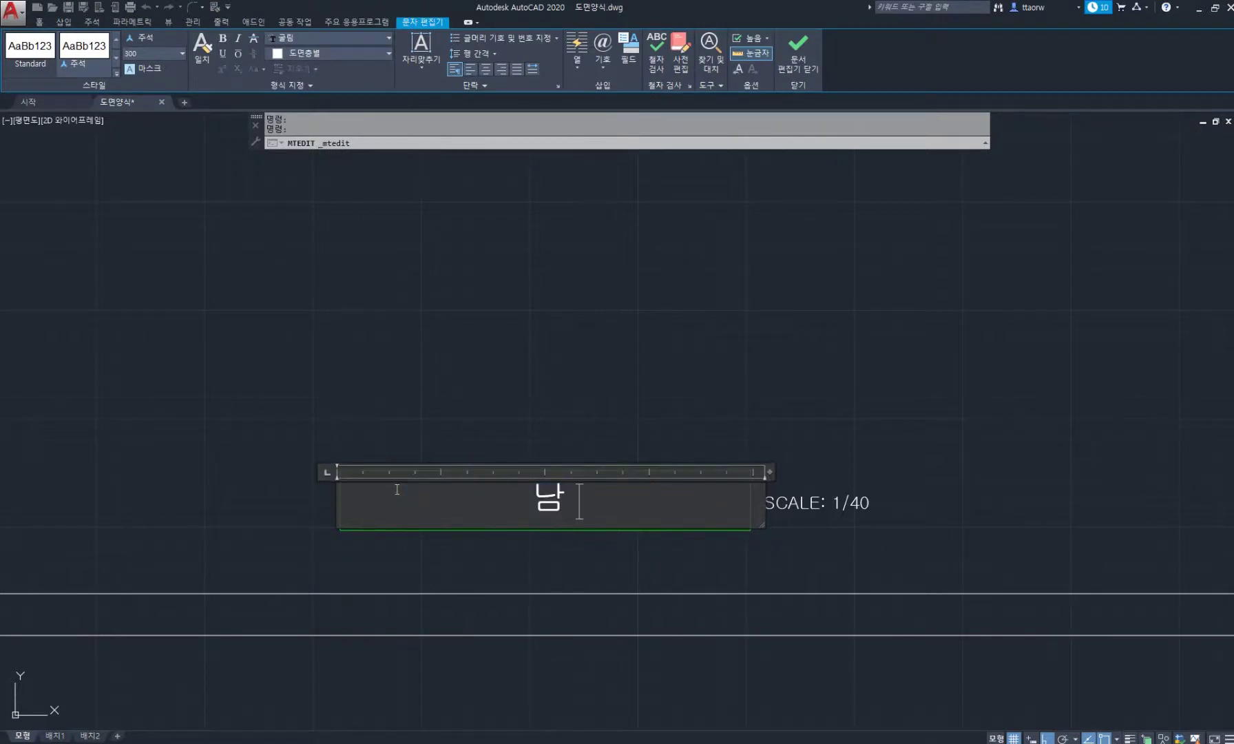
{"action": "type", "text": "측ㅇ입면도"}
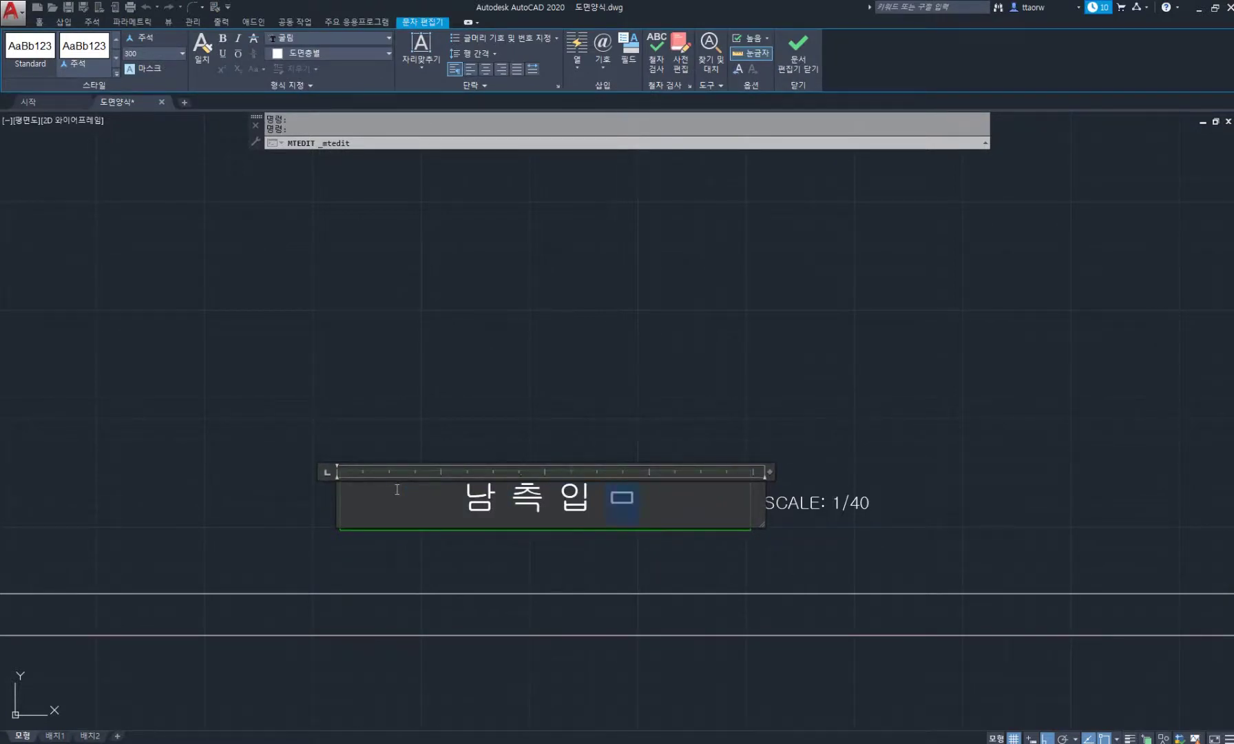
{"action": "left_click", "coordinate": [623, 576]}
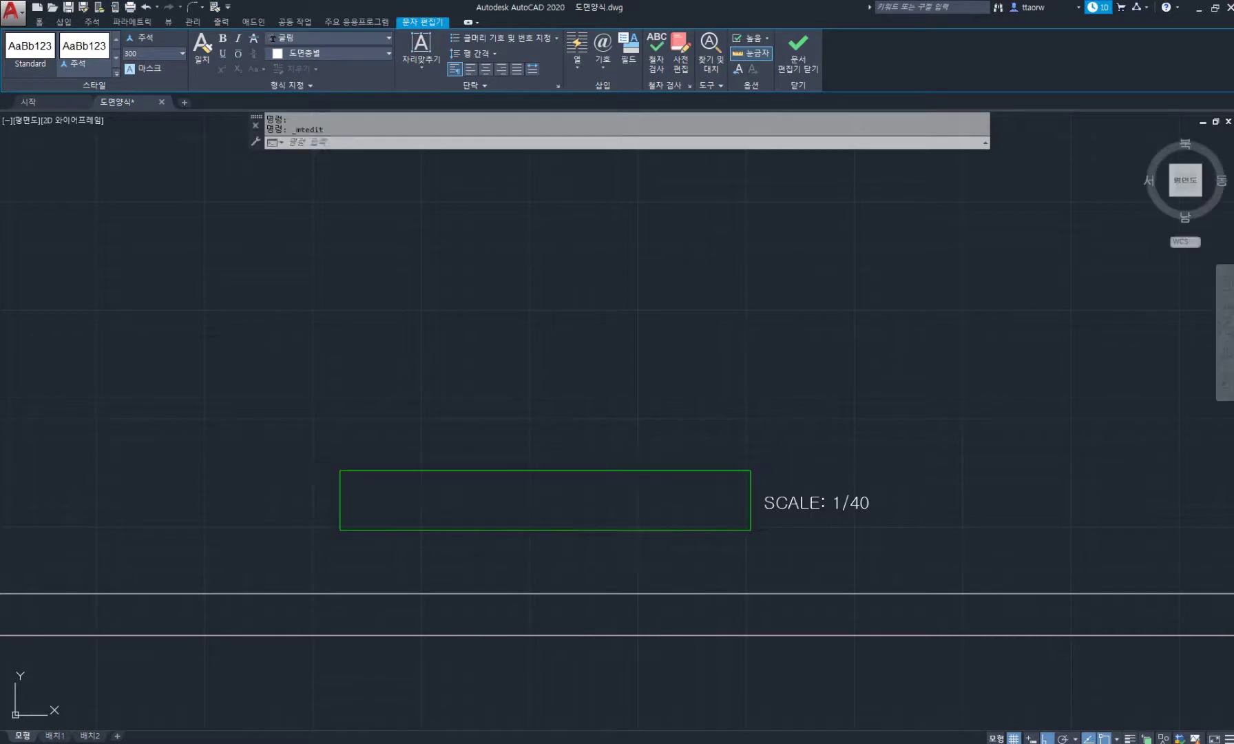
Change the scale note beside the title to "SCALE: 1/50"
{"action": "double_click", "coordinate": [860, 504]}
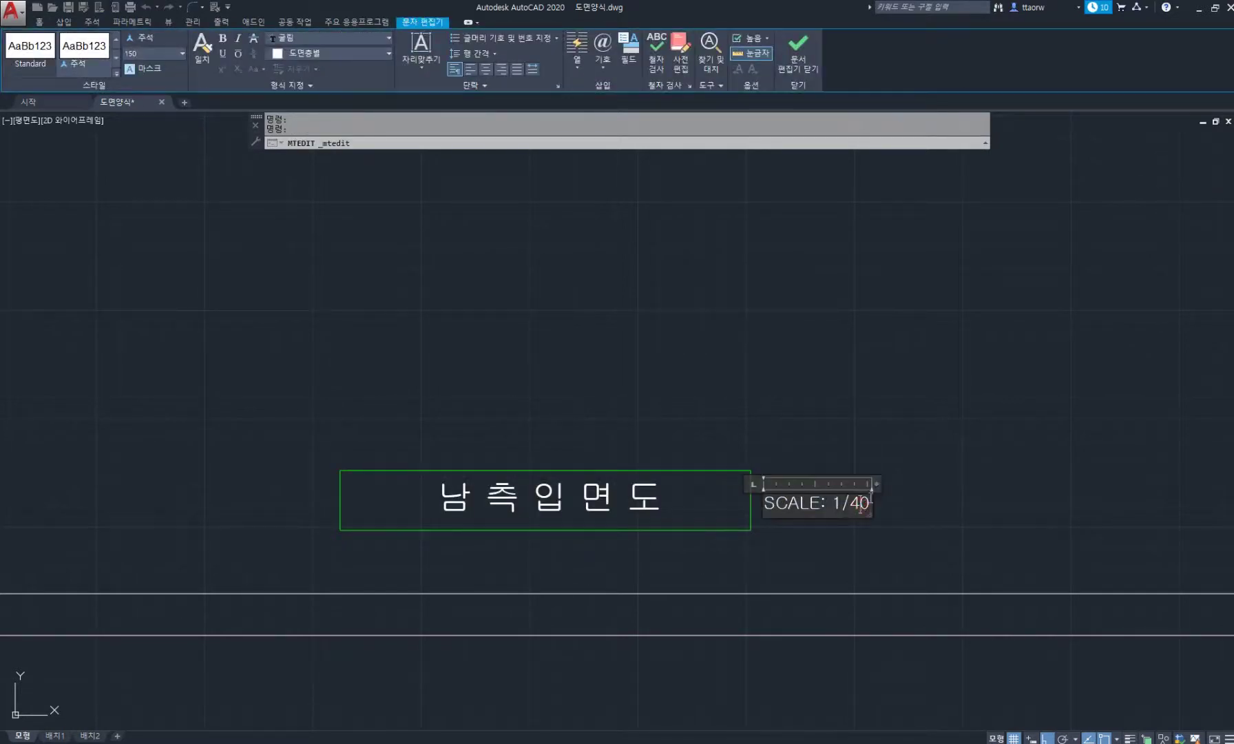
{"action": "key", "text": "BackSpace"}
{"action": "type", "text": "5"}
{"action": "left_click", "coordinate": [944, 386]}
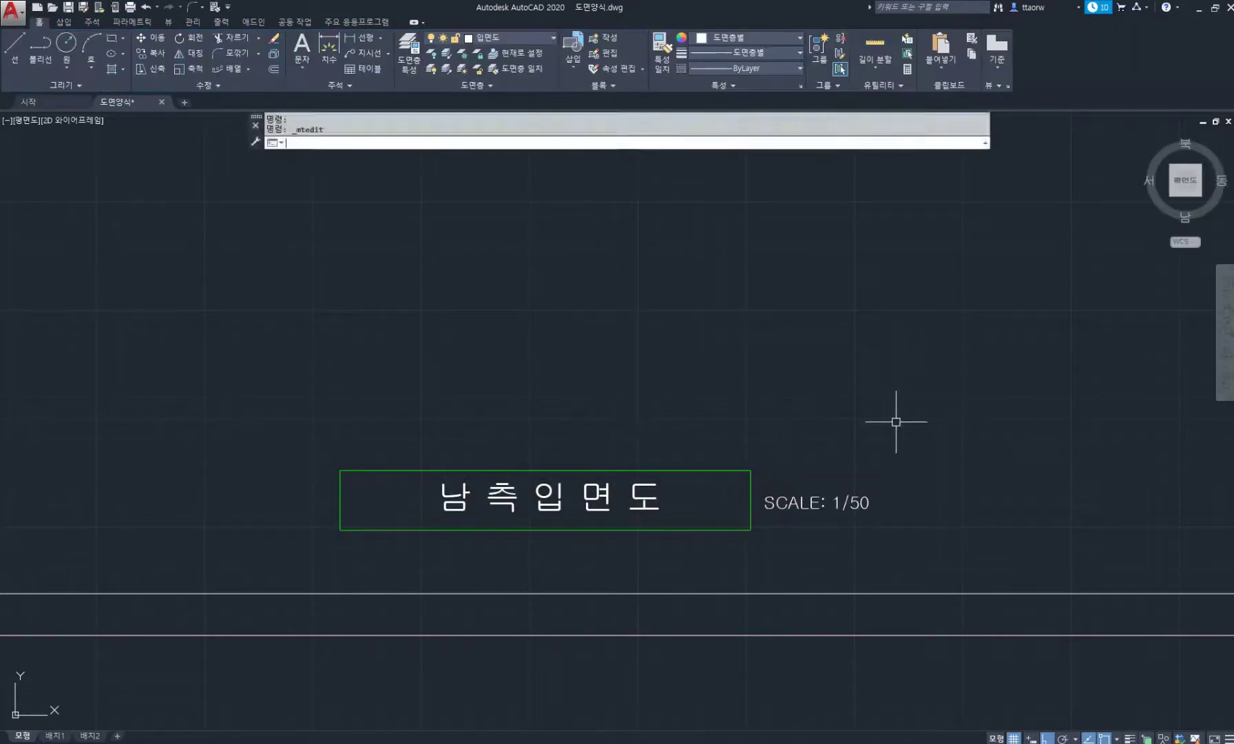
{"action": "key", "text": "Escape"}
{"action": "key", "text": "Escape"}
Copy the section outline's second vertical centre line horizontally into the left part of the south elevation sheet
{"action": "scroll", "coordinate": [618, 380], "scroll_direction": "down", "scroll_amount": 3}
{"action": "middle_click_drag", "start_coordinate": [597, 336], "coordinate": [587, 456]}
{"action": "scroll", "coordinate": [459, 405], "scroll_direction": "up", "scroll_amount": 1}
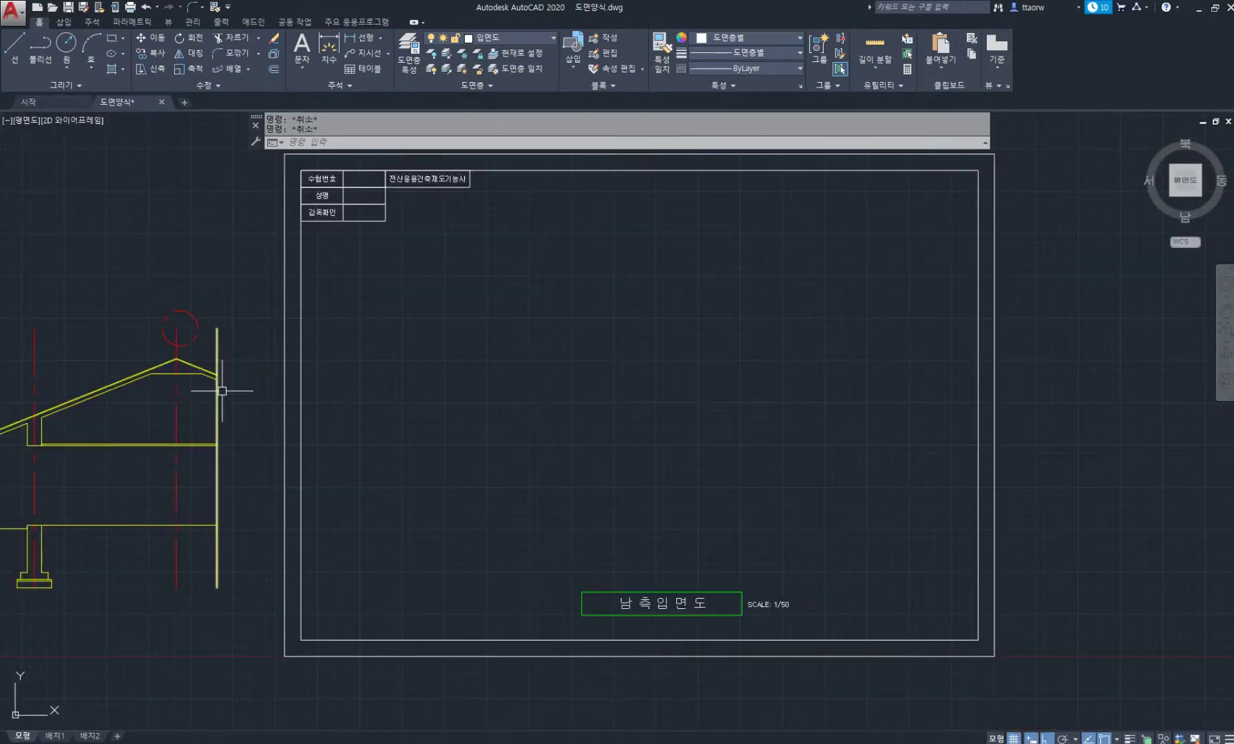
{"action": "scroll", "coordinate": [275, 406], "scroll_direction": "down", "scroll_amount": 2}
{"action": "type", "text": "o"}
{"action": "key", "text": "Return"}
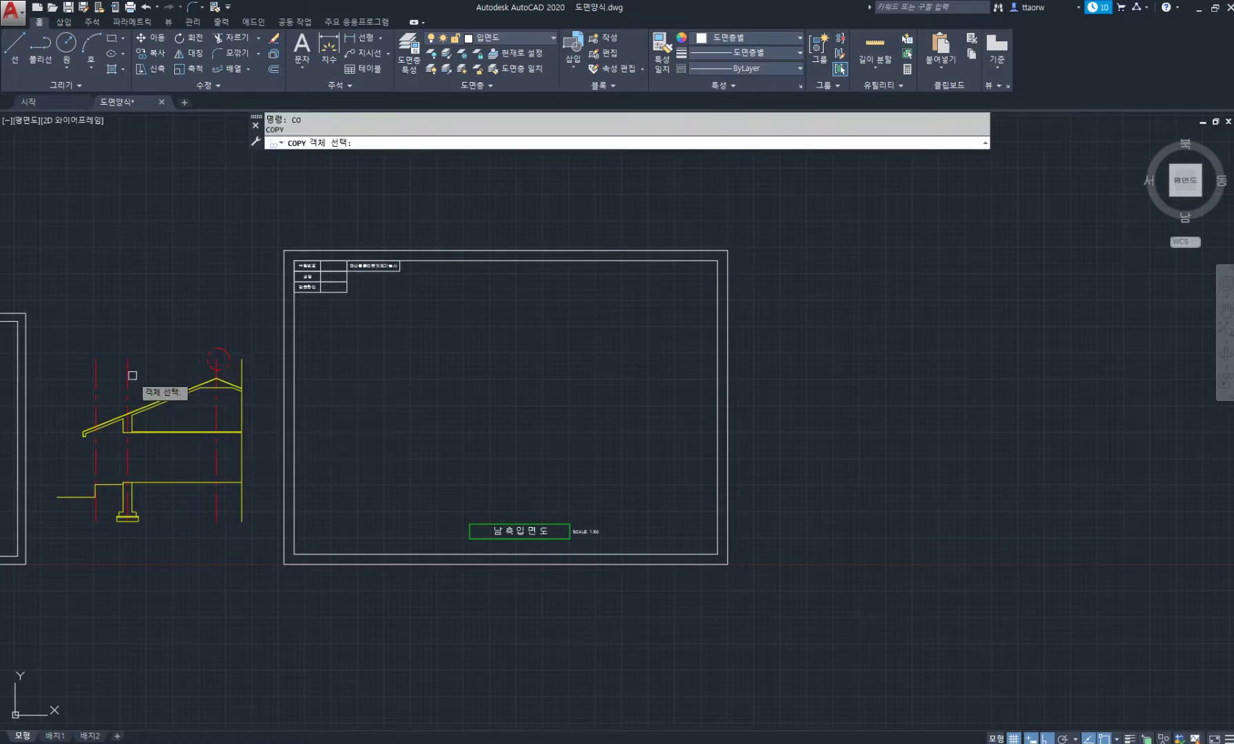
{"action": "left_click", "coordinate": [128, 367]}
{"action": "key", "text": "Return"}
{"action": "left_click", "coordinate": [165, 338]}
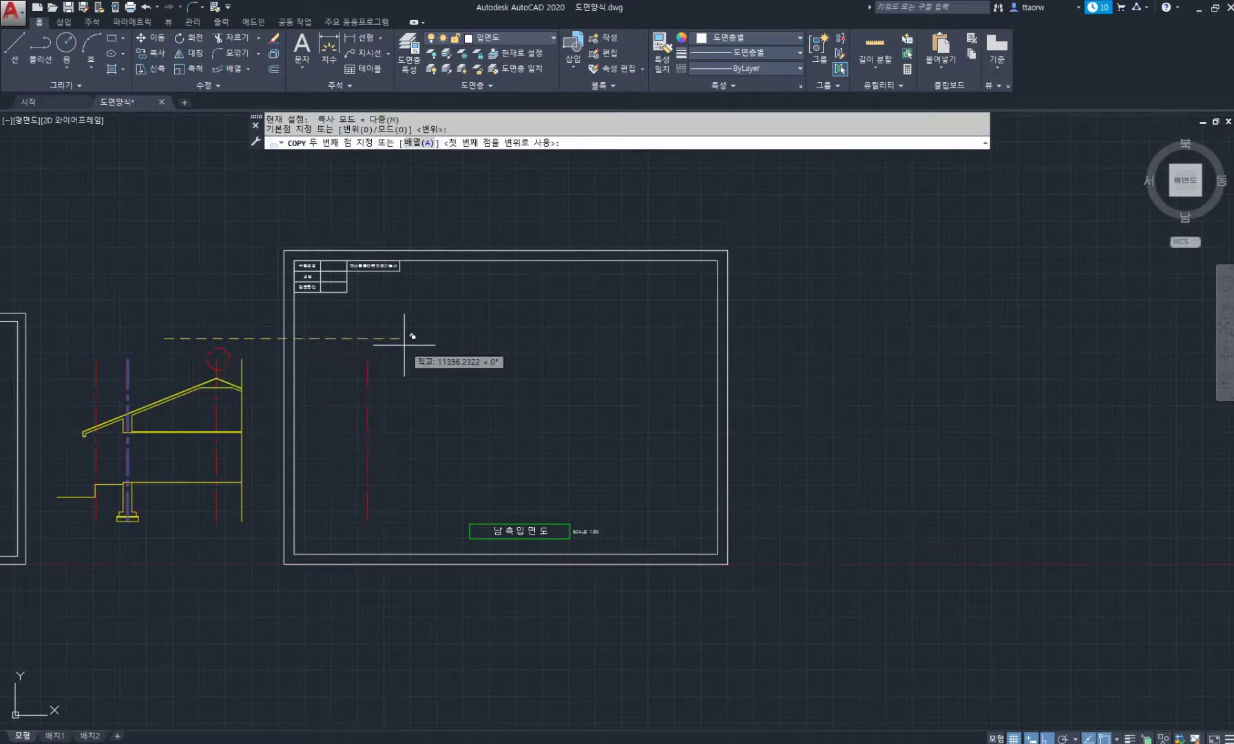
{"action": "left_click", "coordinate": [406, 337]}
{"action": "key", "text": "Return"}
{"action": "scroll", "coordinate": [418, 448], "scroll_direction": "up", "scroll_amount": 2}
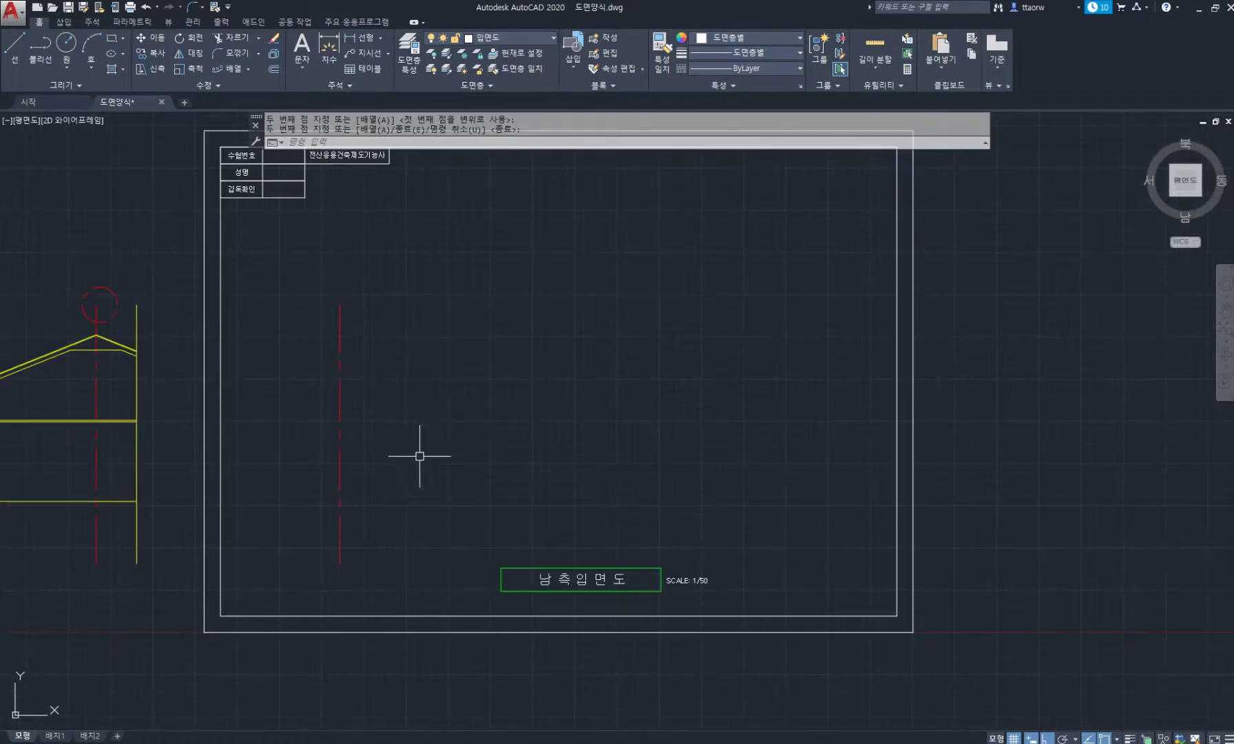
Switch to the floor plan in Acrobat Reader and delete the highlights on the roof outline, ridge line and entrance area
{"action": "key", "text": "alt+Tab"}
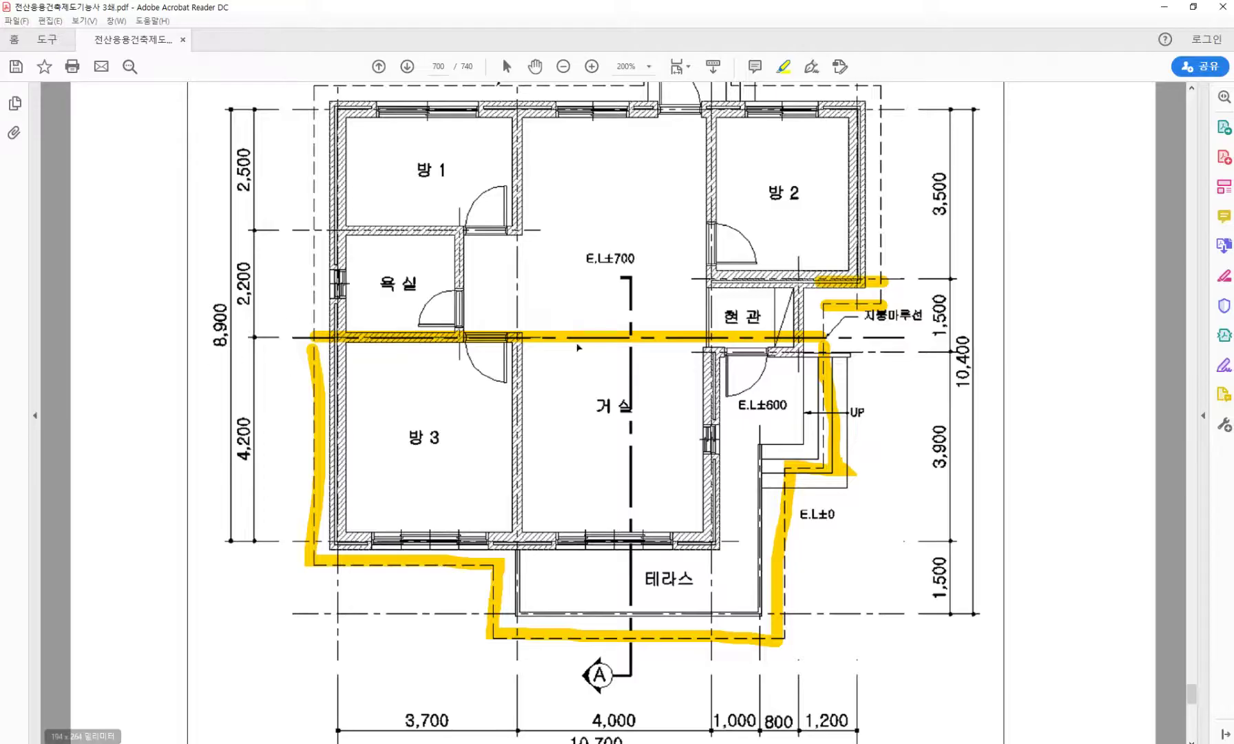
{"action": "left_click", "coordinate": [314, 539]}
{"action": "key", "text": "Delete"}
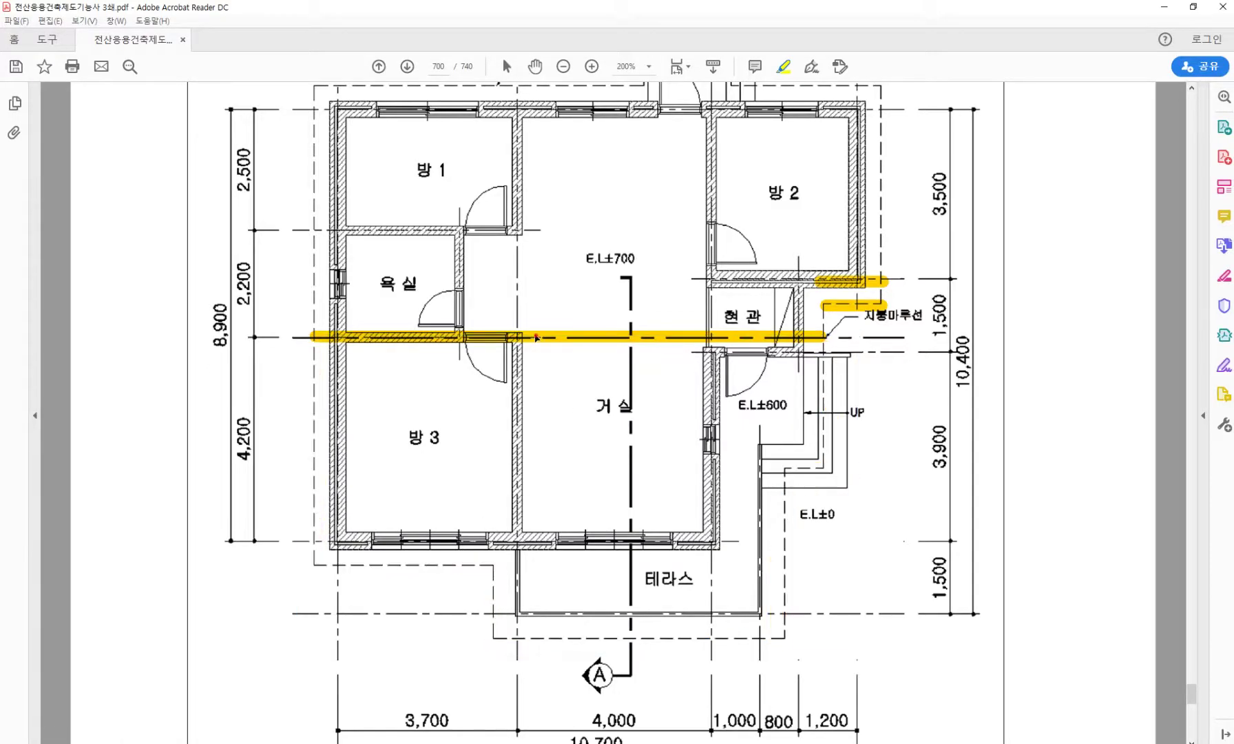
{"action": "left_click", "coordinate": [539, 338]}
{"action": "key", "text": "Delete"}
{"action": "left_click", "coordinate": [877, 307]}
{"action": "key", "text": "Delete"}
{"action": "left_click", "coordinate": [875, 281]}
{"action": "key", "text": "Delete"}
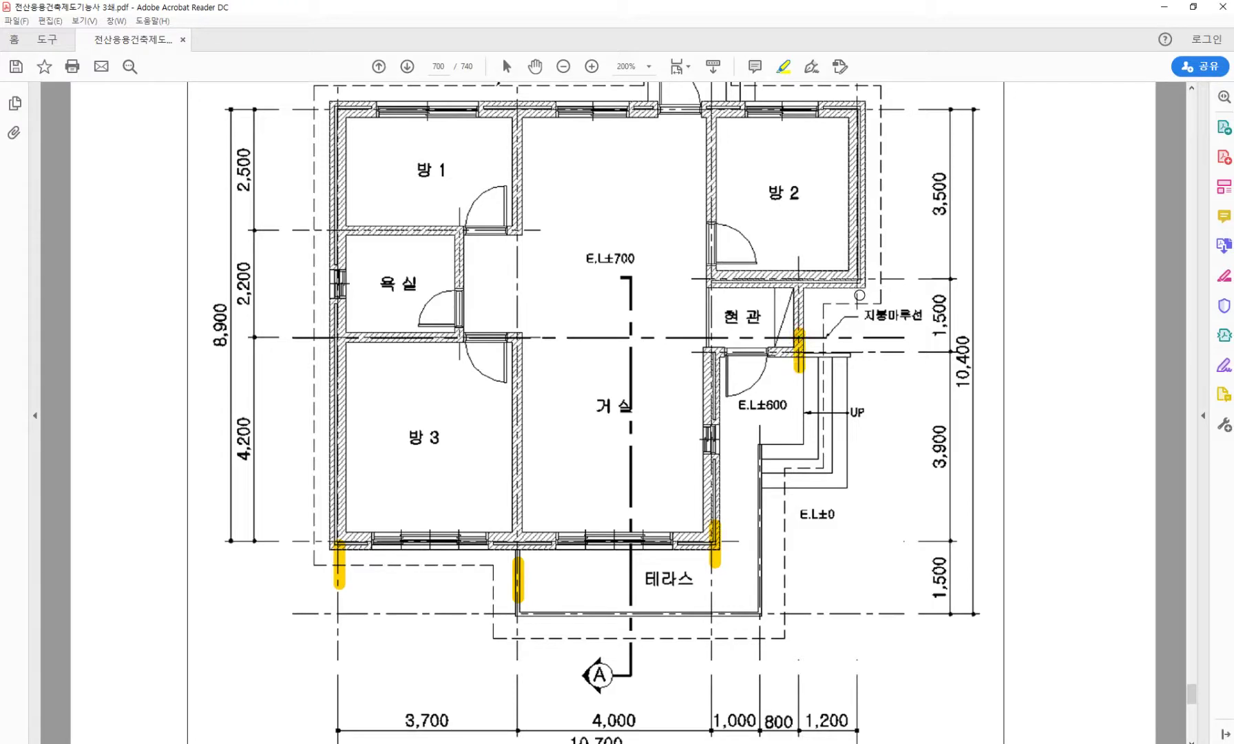
Examine the highlighted wall centre lines and the horizontal dimensions below the floor plan
{"action": "scroll", "coordinate": [732, 497], "scroll_direction": "down", "scroll_amount": 2}
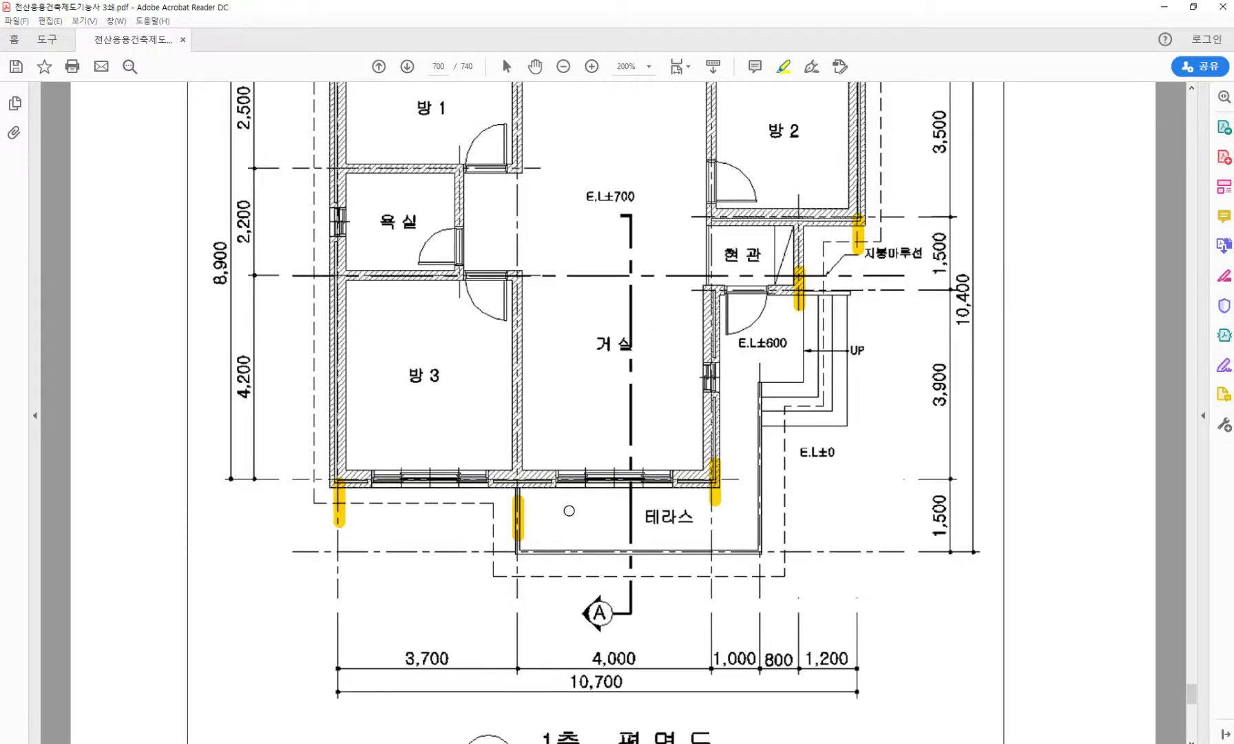
{"action": "left_click", "coordinate": [519, 532]}
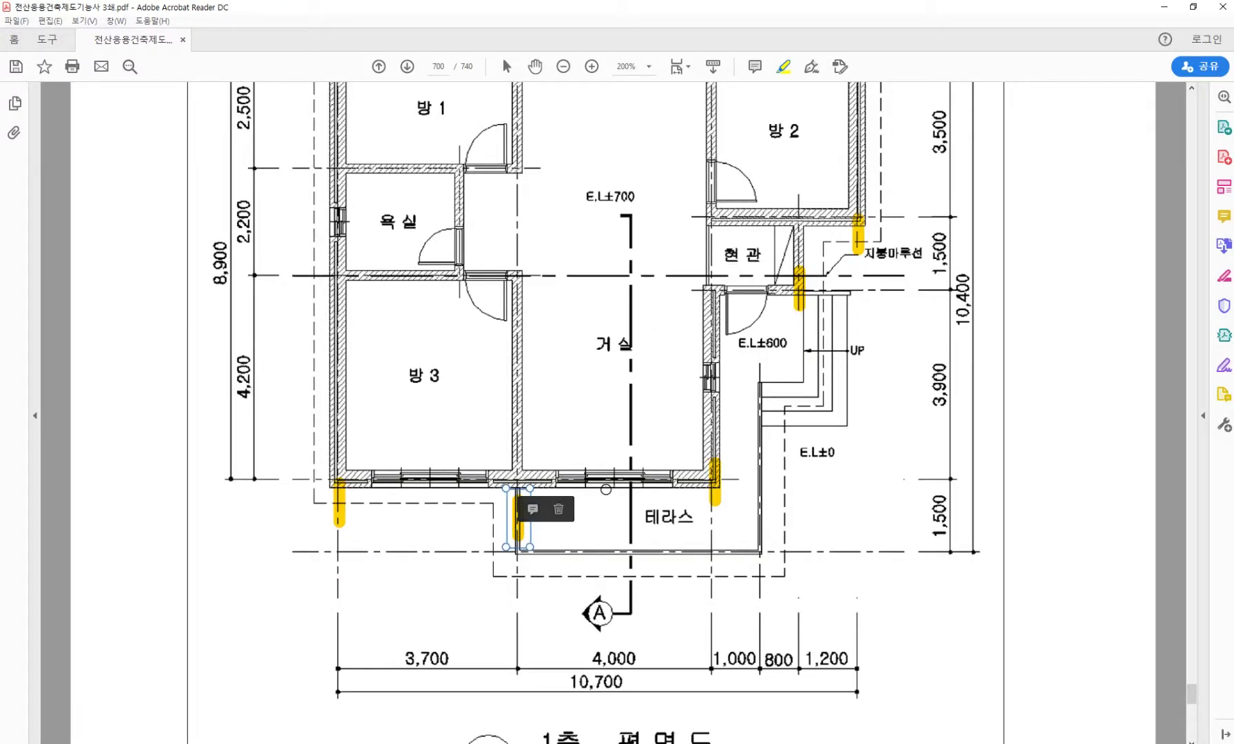
{"action": "left_click", "coordinate": [520, 524]}
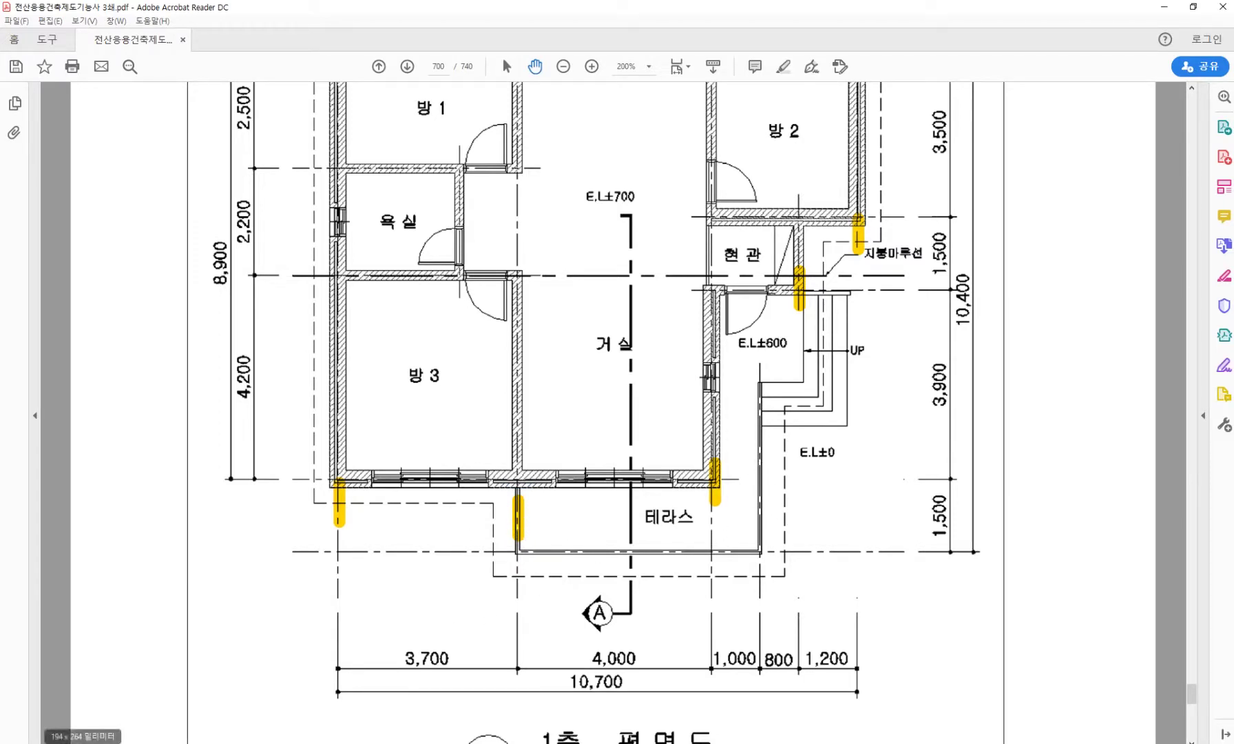
Switch back to AutoCAD and offset the centre line in the elevation sheet 3700 to the right
{"action": "key", "text": "alt+Tab"}
{"action": "type", "text": "o"}
{"action": "key", "text": "space"}
{"action": "key", "text": "space"}
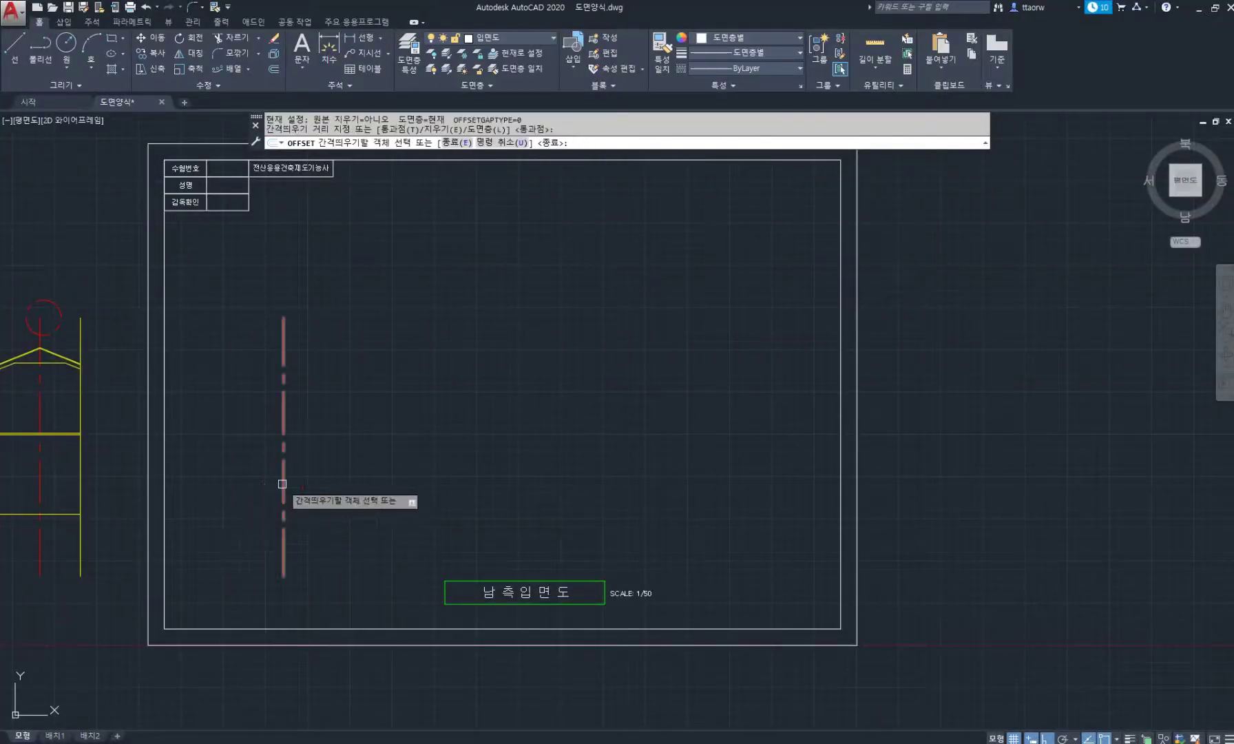
{"action": "left_click", "coordinate": [284, 493]}
{"action": "type", "text": "3700"}
{"action": "key", "text": "Return"}
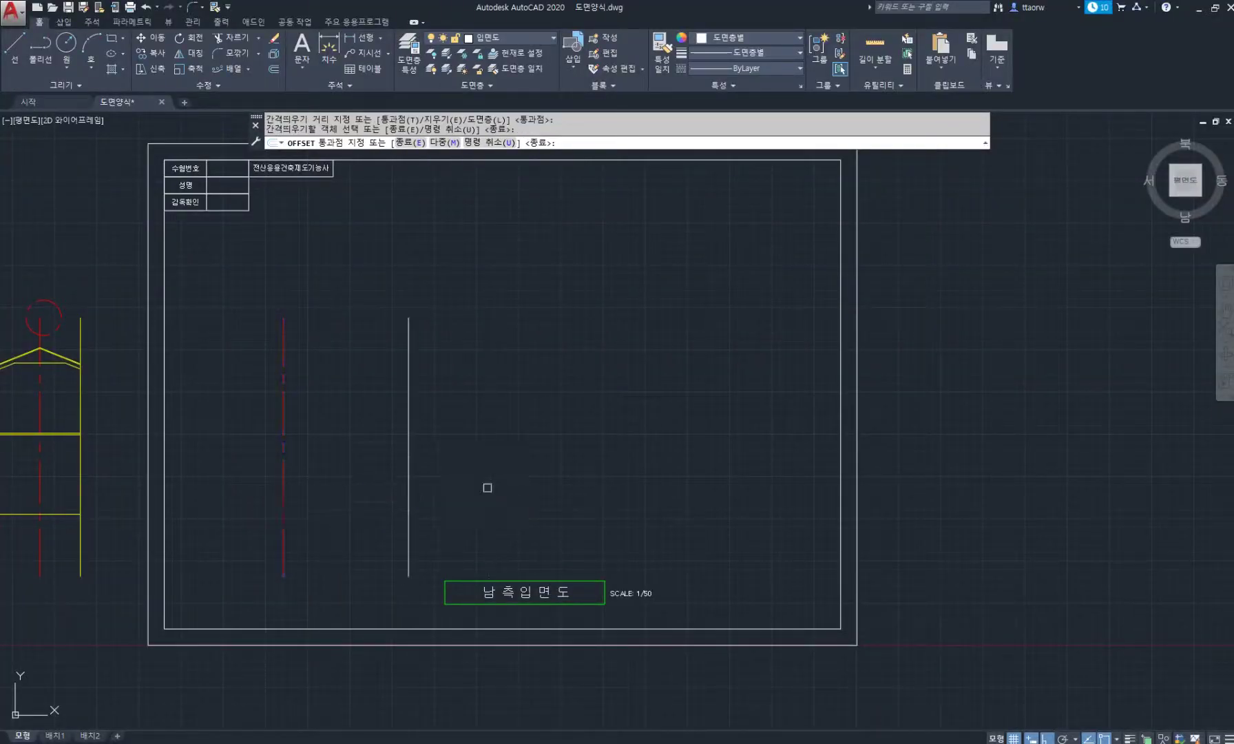
{"action": "key", "text": "Escape"}
Erase the offset line on the right that was created on the current layer
{"action": "type", "text": "e"}
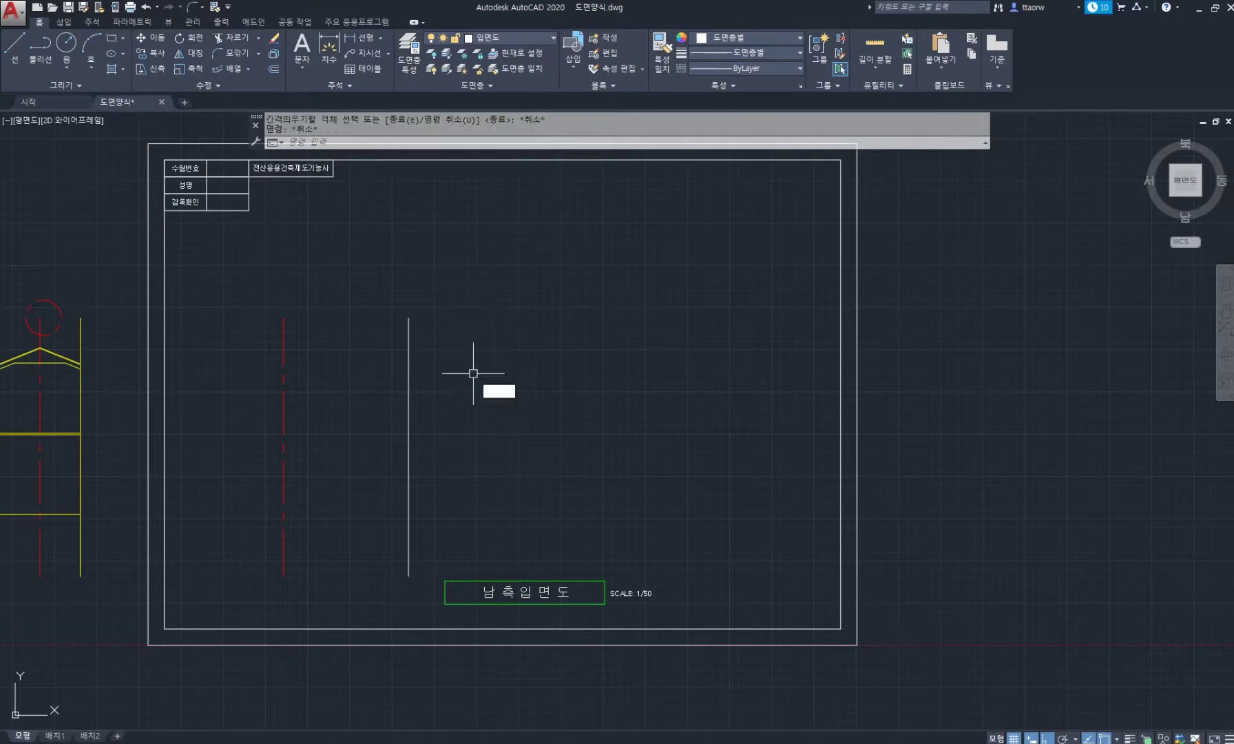
{"action": "key", "text": "space"}
{"action": "left_click", "coordinate": [474, 377]}
{"action": "left_click", "coordinate": [394, 281]}
{"action": "key", "text": "space"}
Set Offset to use the source layer, then offset the centre line 3700 to the right and the resulting line another 4000
{"action": "type", "text": "o"}
{"action": "key", "text": "space"}
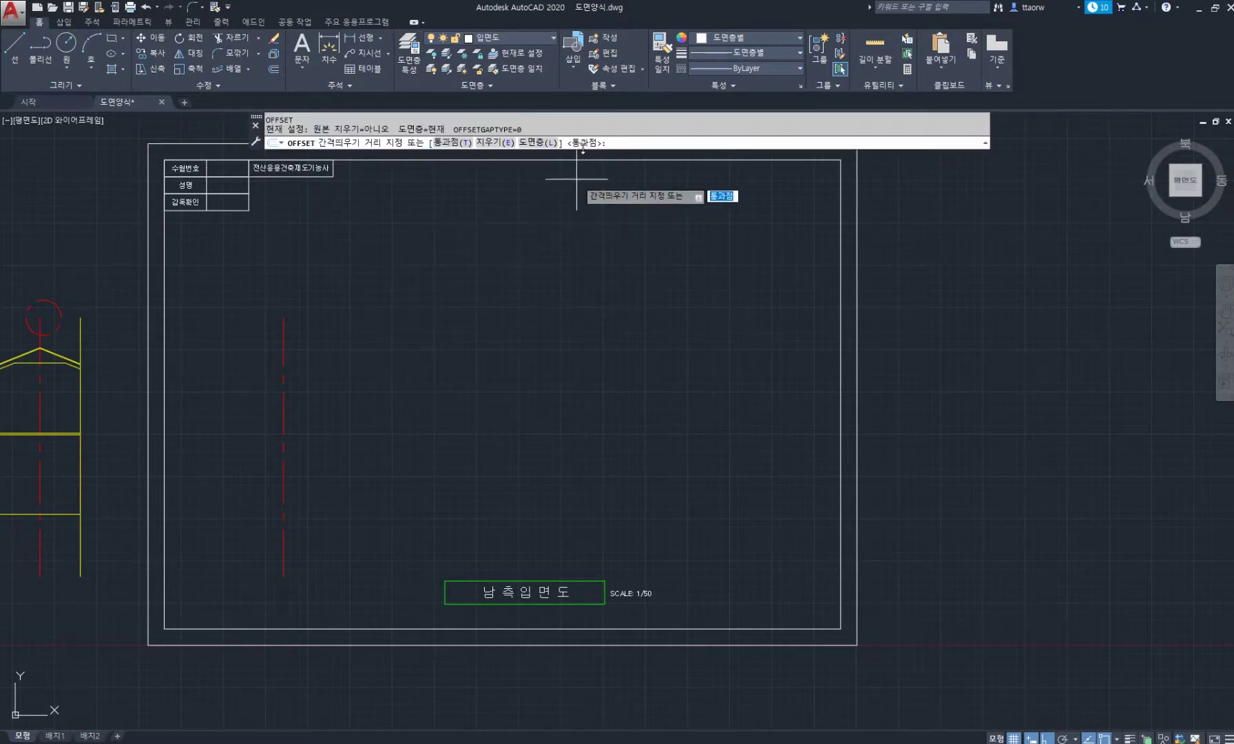
{"action": "type", "text": "l"}
{"action": "key", "text": "space"}
{"action": "left_click", "coordinate": [515, 144]}
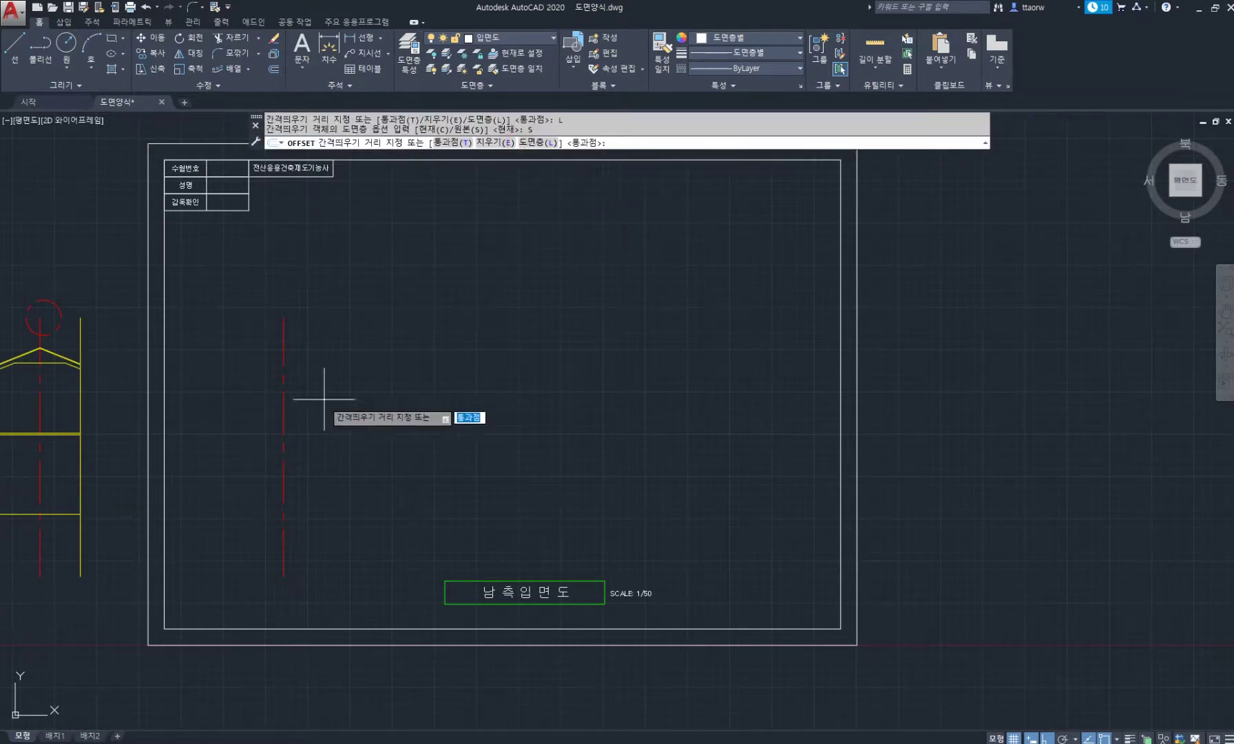
{"action": "left_click", "coordinate": [283, 370]}
{"action": "type", "text": "3700"}
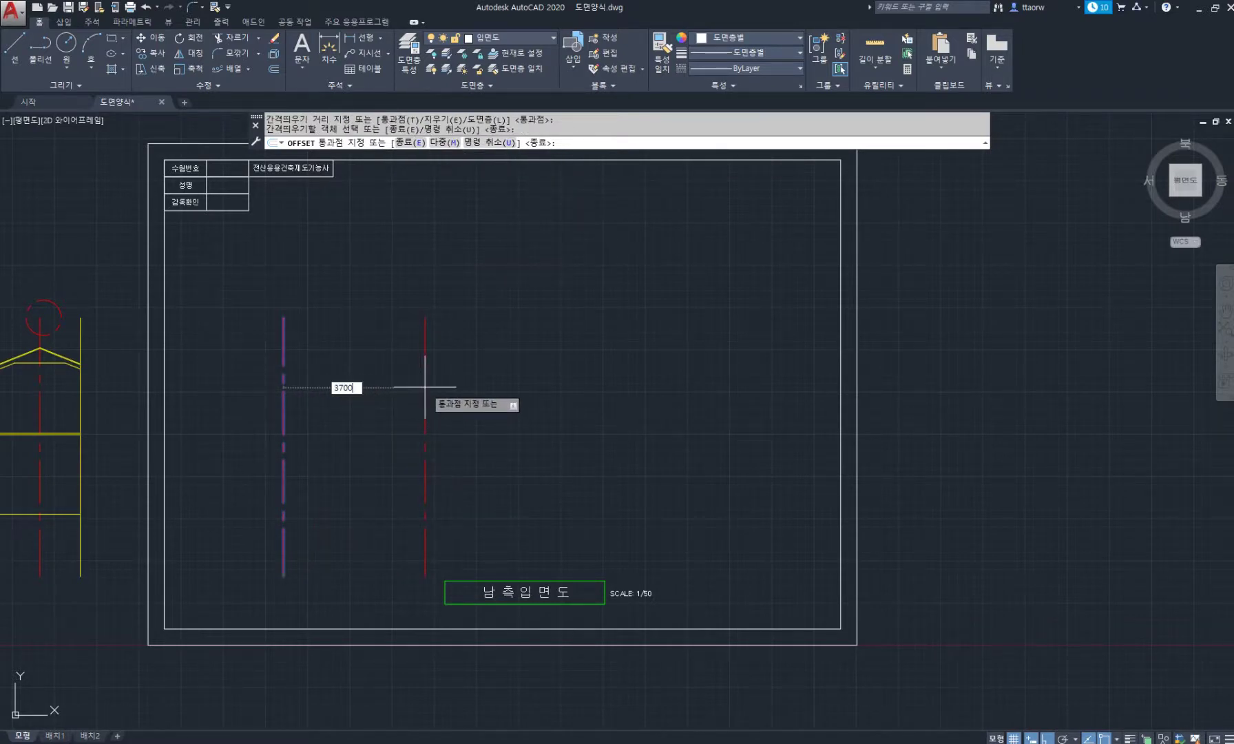
{"action": "key", "text": "Return"}
{"action": "left_click", "coordinate": [408, 416]}
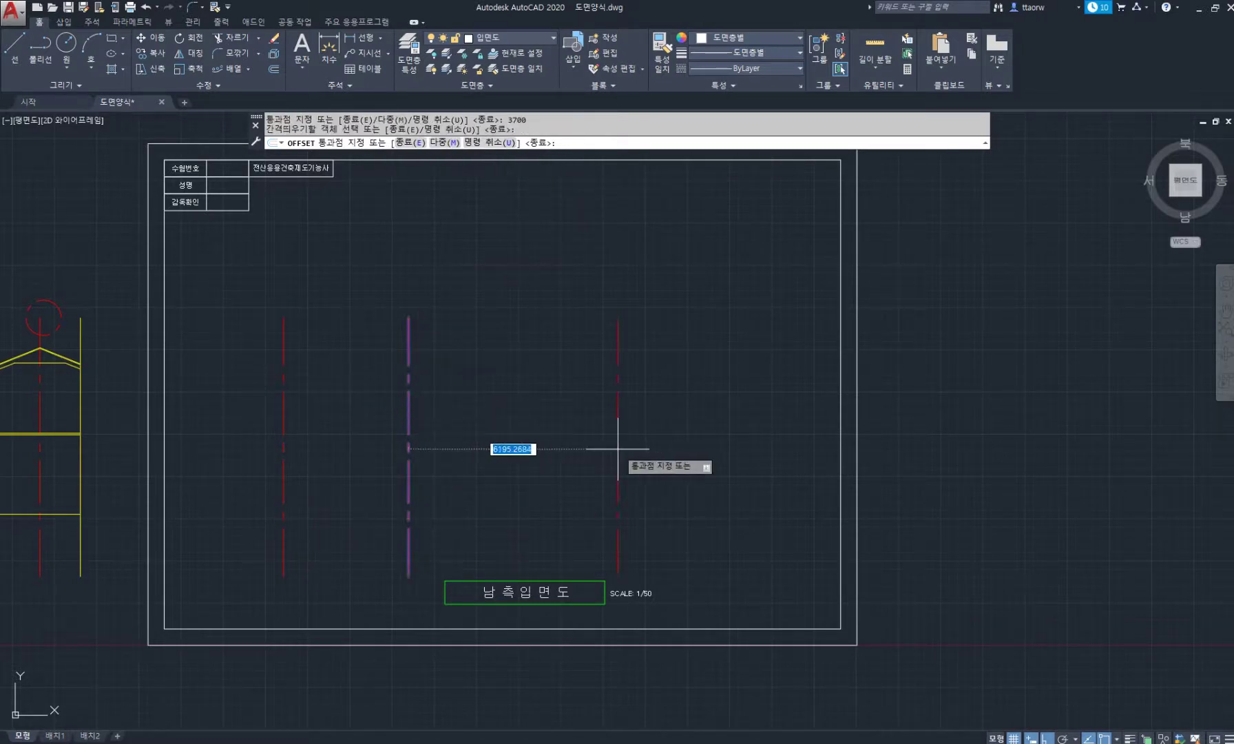
{"action": "type", "text": "4000"}
{"action": "key", "text": "Return"}
Check the plan's horizontal dimensions in Acrobat Reader, then offset two further centre lines in AutoCAD, successively 1800 and 1200 to the right
{"action": "left_click", "coordinate": [282, 730]}
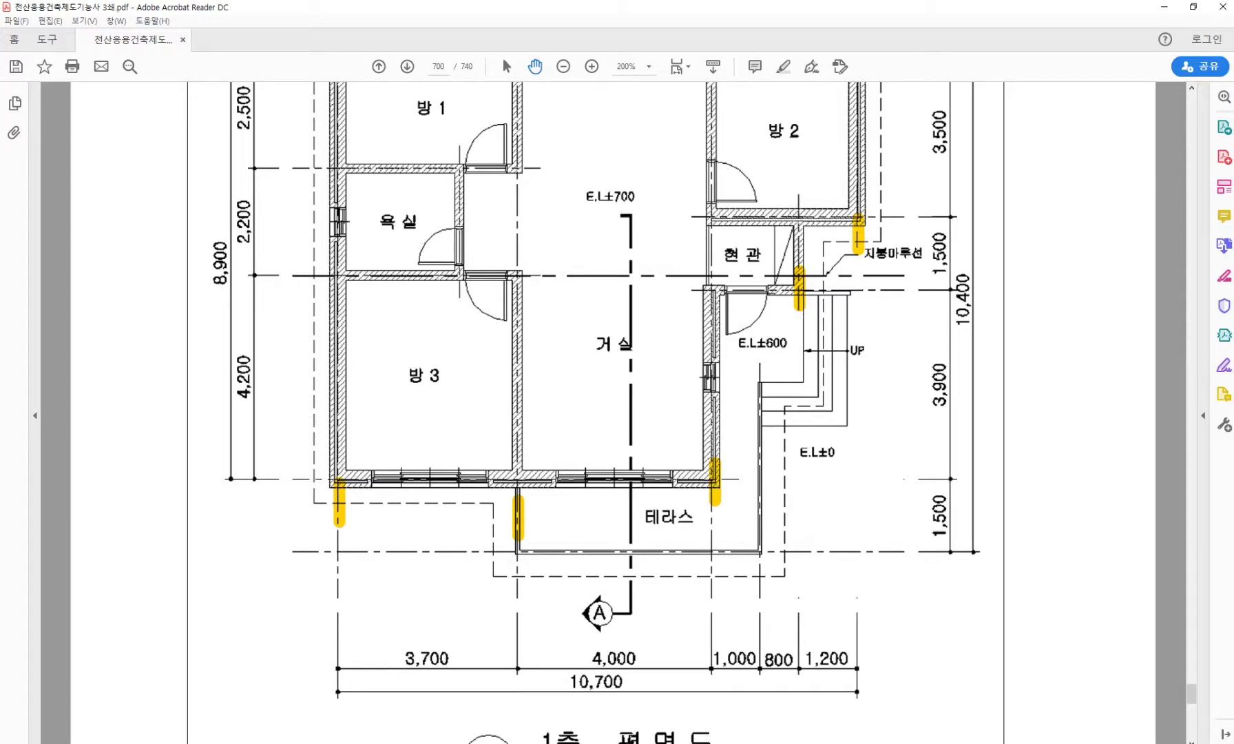
{"action": "key", "text": "alt+Tab"}
{"action": "left_click", "coordinate": [543, 413]}
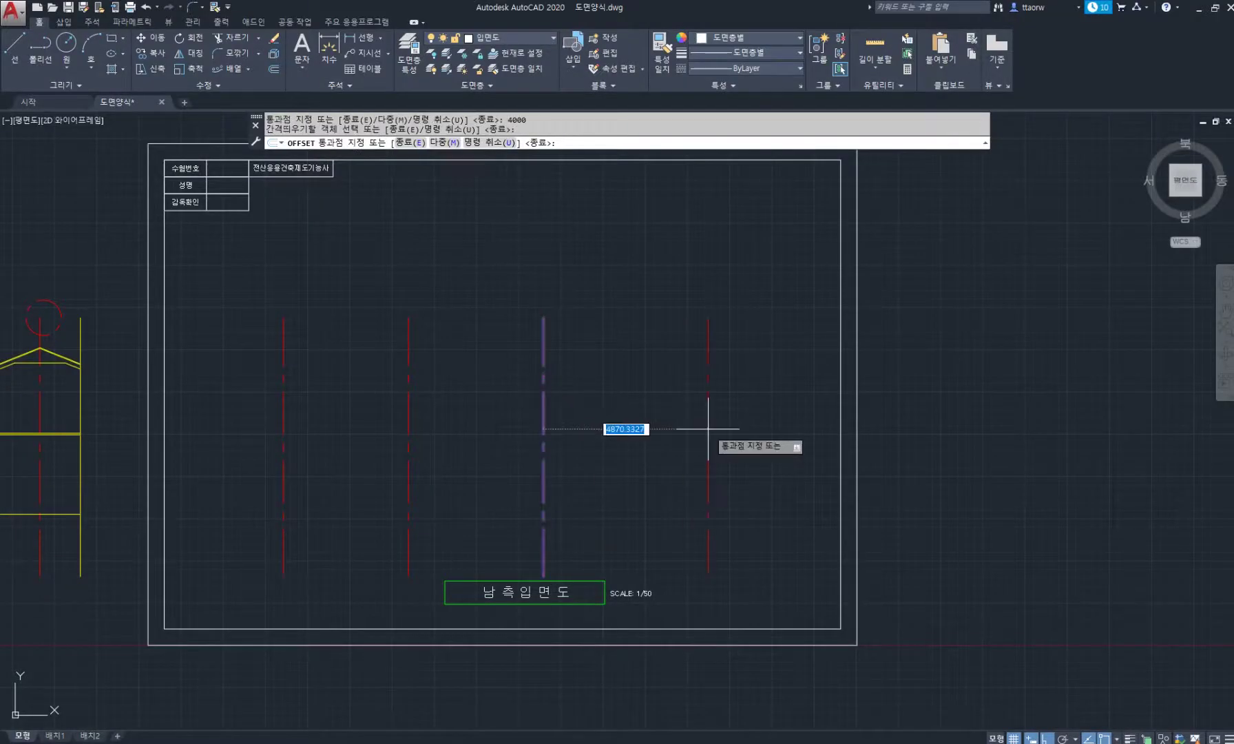
{"action": "type", "text": "1800"}
{"action": "key", "text": "Return"}
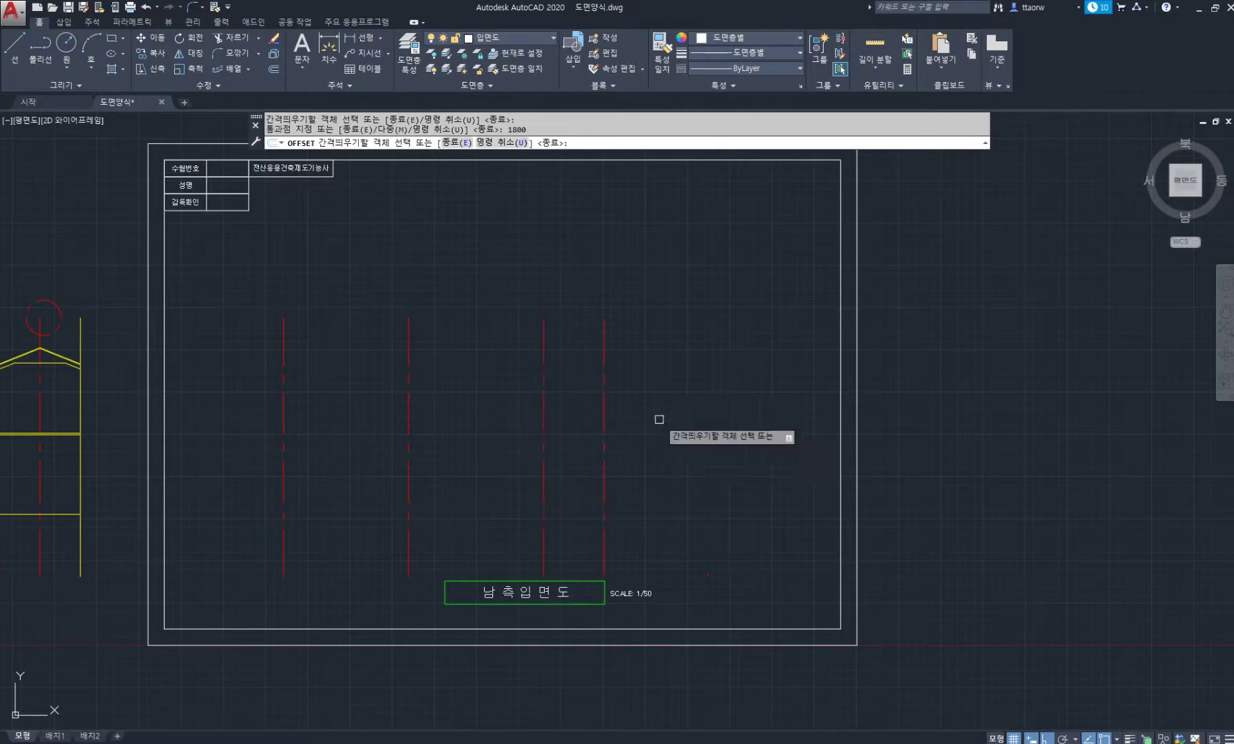
{"action": "left_click", "coordinate": [604, 424]}
{"action": "type", "text": "1200"}
{"action": "key", "text": "Return"}
{"action": "key", "text": "Escape"}
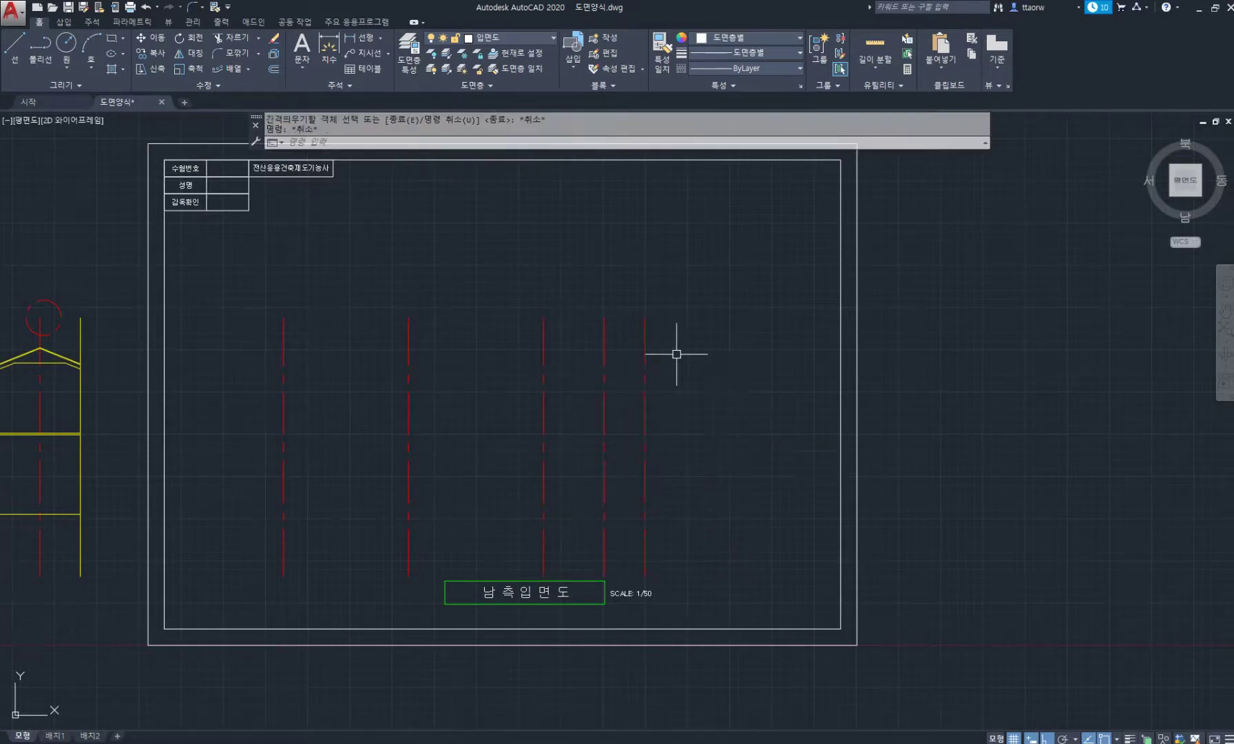
Move all five vertical centre lines about 1200 horizontally to the right within the elevation sheet
{"action": "type", "text": "m"}
{"action": "key", "text": "Return"}
{"action": "left_click", "coordinate": [689, 366]}
{"action": "left_click", "coordinate": [303, 275]}
{"action": "key", "text": "Return"}
{"action": "left_click", "coordinate": [460, 263]}
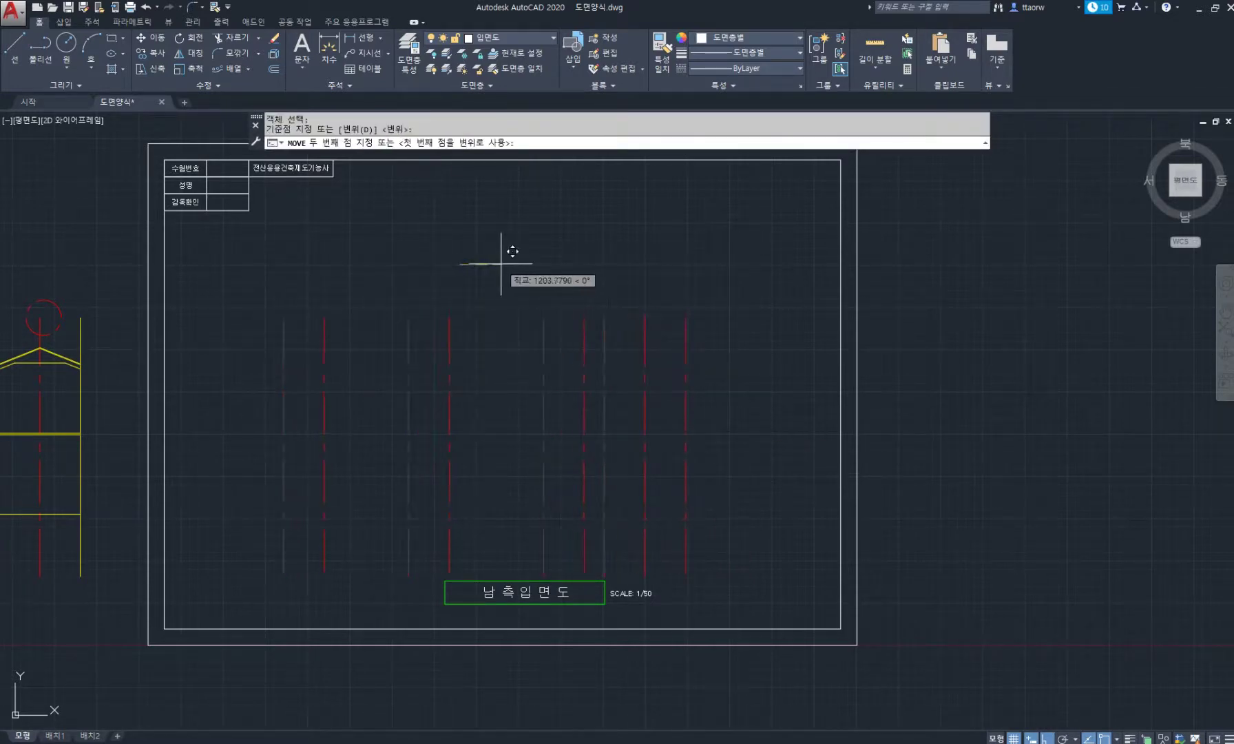
{"action": "left_click", "coordinate": [501, 263]}
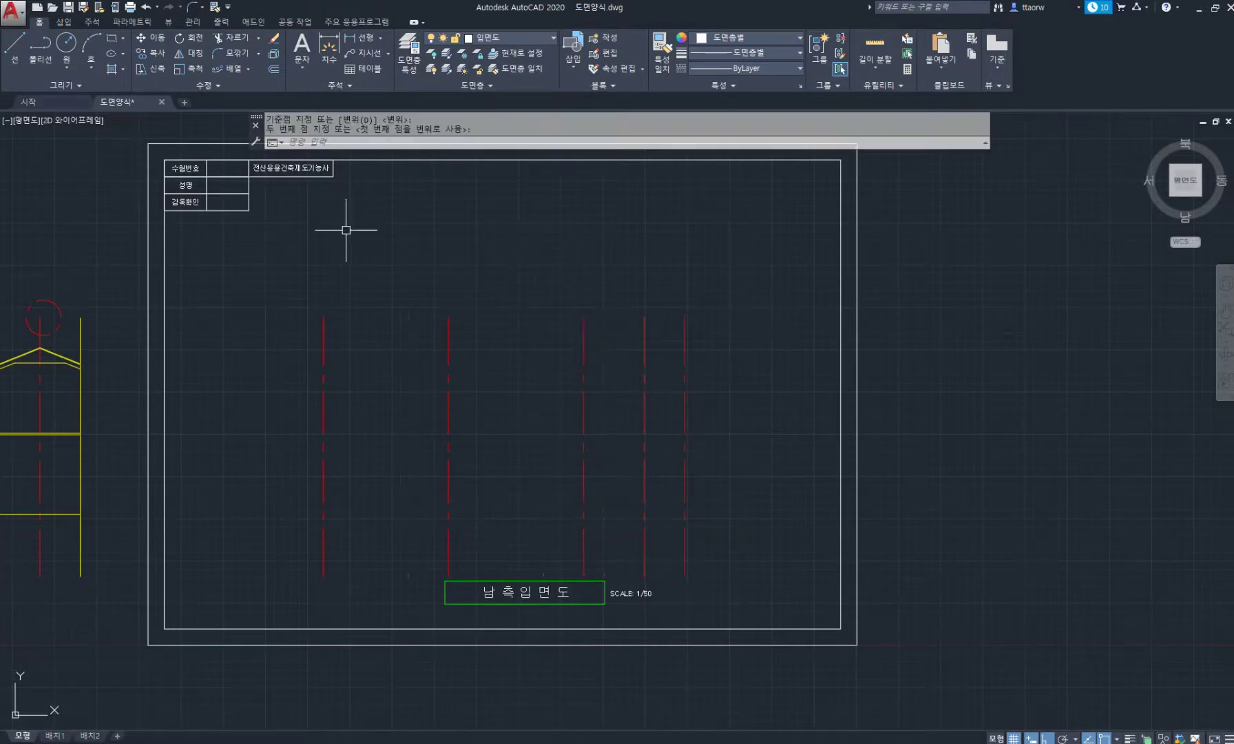
Switch to the floor plan in Acrobat Reader and highlight the vertical dashed eave lines on both sides of the house
{"action": "scroll", "coordinate": [318, 535], "scroll_direction": "up", "scroll_amount": 2}
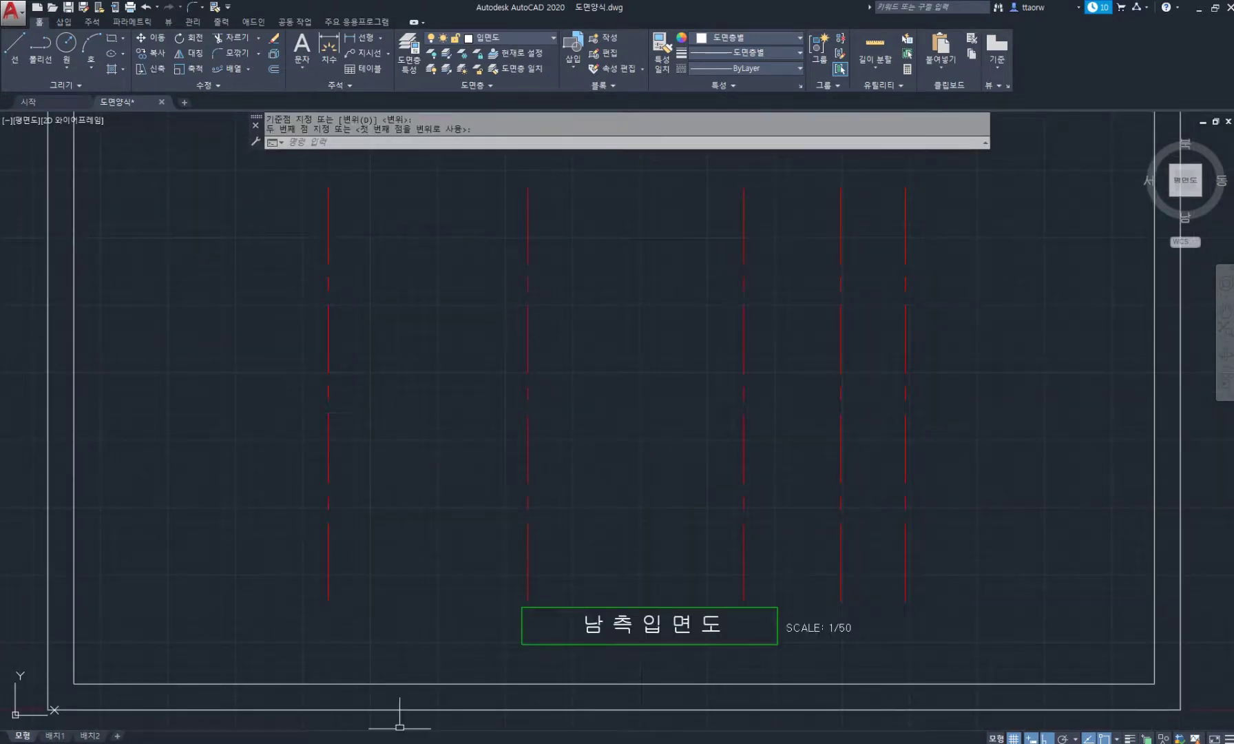
{"action": "left_click", "coordinate": [408, 741]}
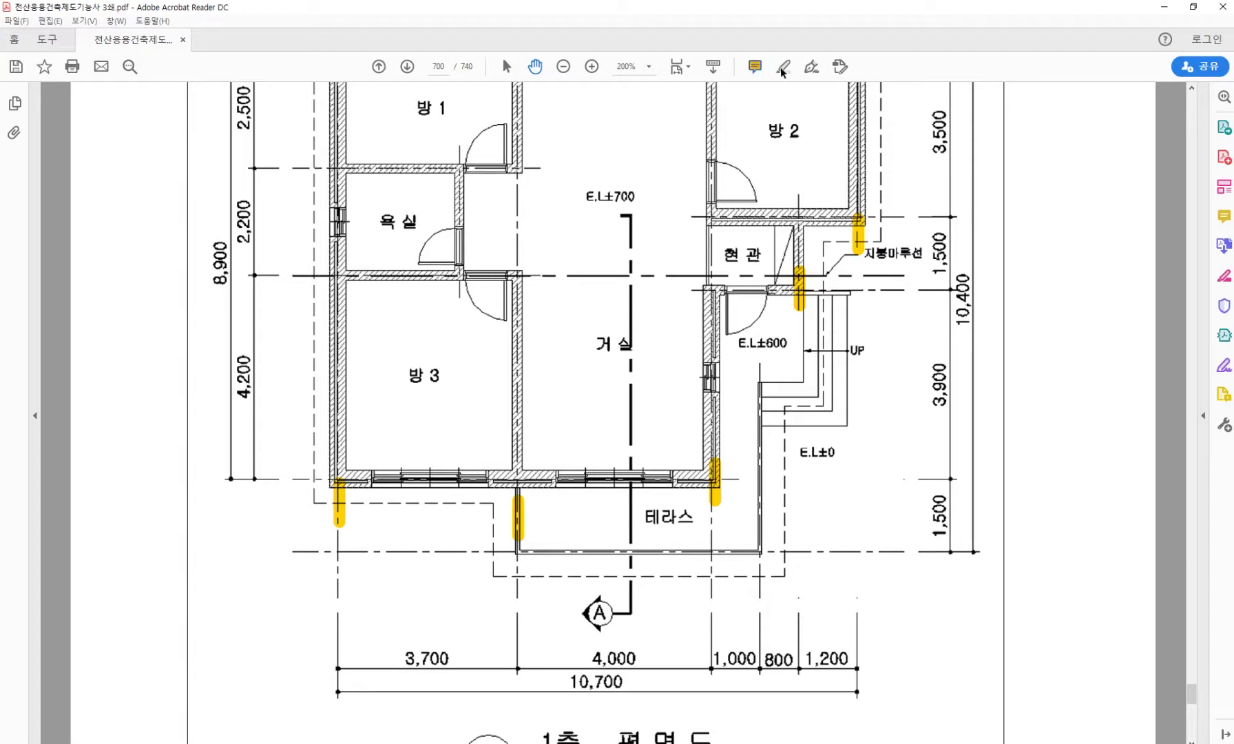
{"action": "left_click_drag", "start_coordinate": [309, 277], "coordinate": [307, 500]}
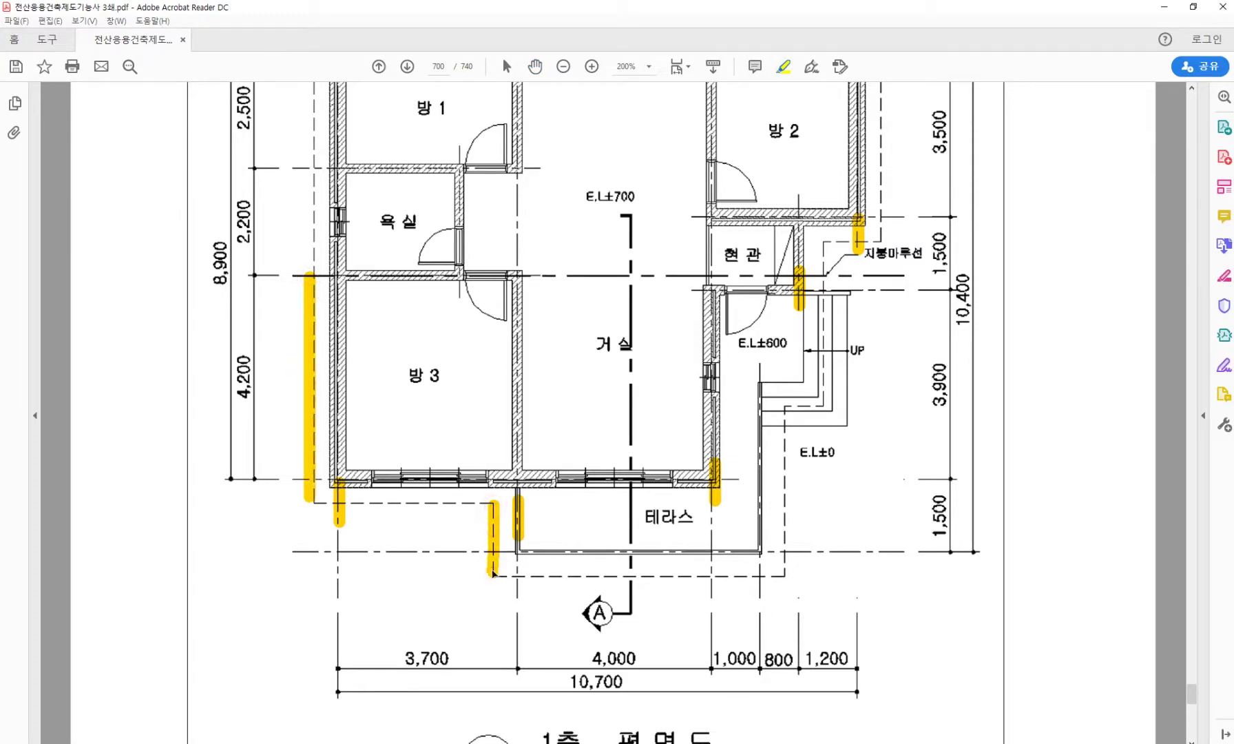
{"action": "left_click_drag", "start_coordinate": [784, 411], "coordinate": [782, 570]}
{"action": "right_click", "coordinate": [782, 570]}
{"action": "left_click", "coordinate": [824, 248]}
{"action": "left_click_drag", "start_coordinate": [823, 248], "coordinate": [824, 407]}
{"action": "scroll", "coordinate": [824, 407], "scroll_direction": "up", "scroll_amount": 3}
{"action": "left_click_drag", "start_coordinate": [880, 230], "coordinate": [880, 340]}
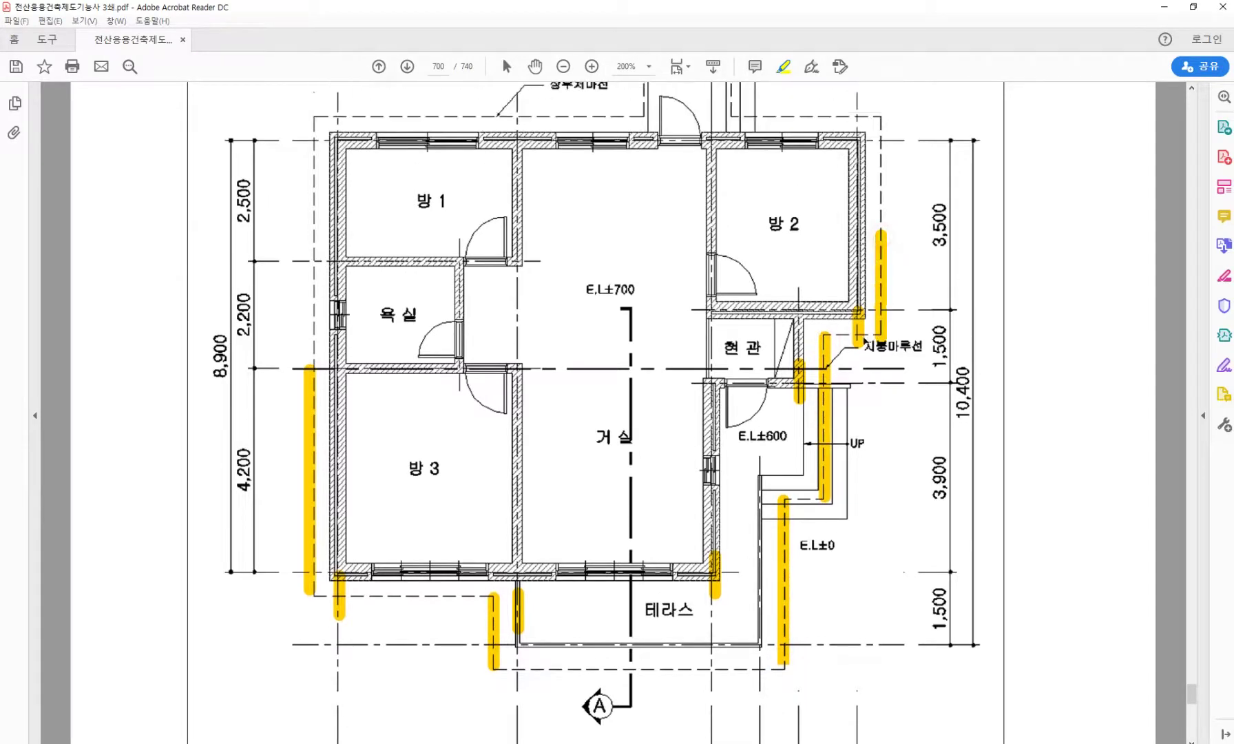
Delete the short highlights on the wall centre lines, keeping only the eave line highlights
{"action": "key", "text": "Delete"}
{"action": "left_click", "coordinate": [716, 586]}
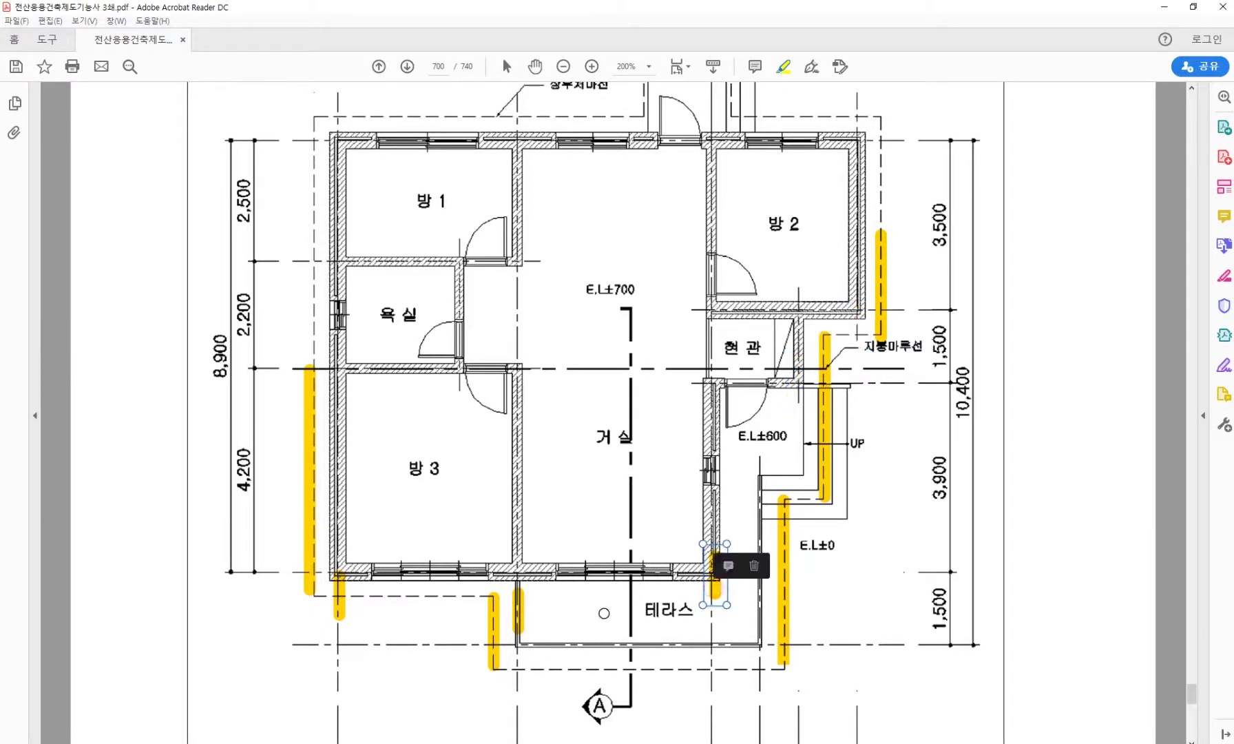
{"action": "key", "text": "Delete"}
{"action": "left_click", "coordinate": [520, 616]}
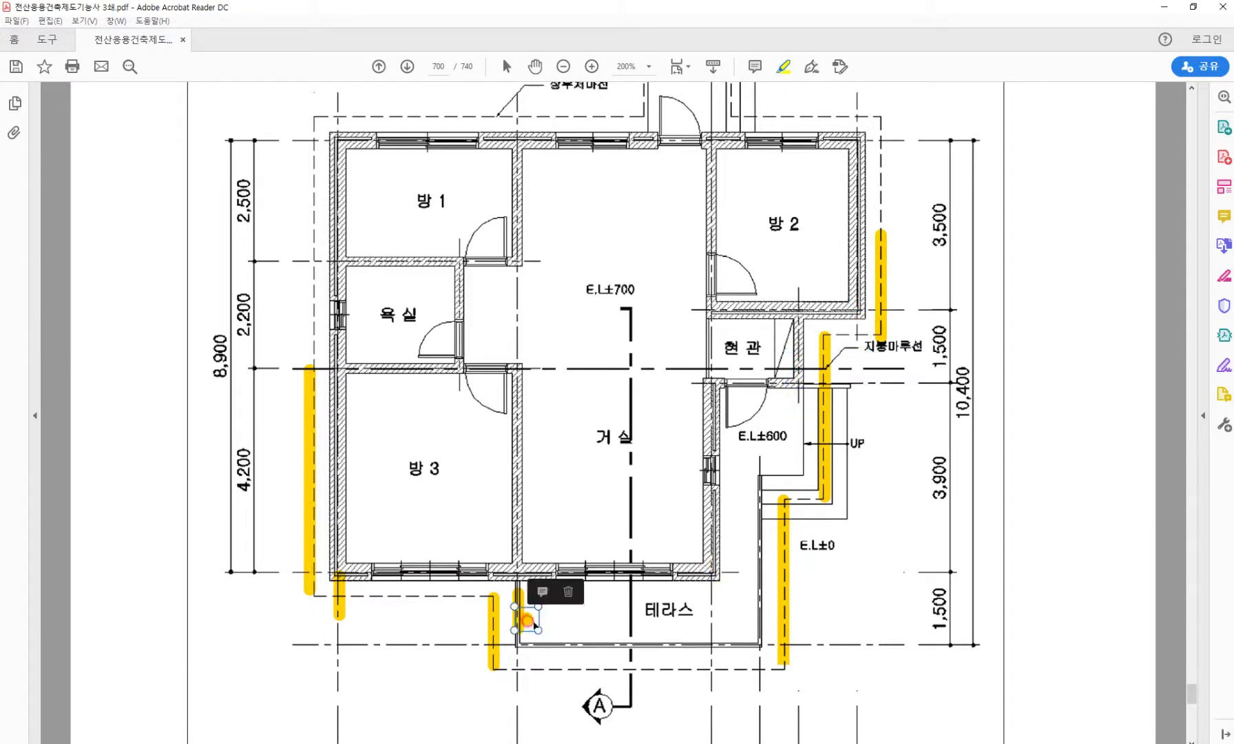
{"action": "key", "text": "Delete"}
{"action": "left_click", "coordinate": [341, 606]}
{"action": "key", "text": "Delete"}
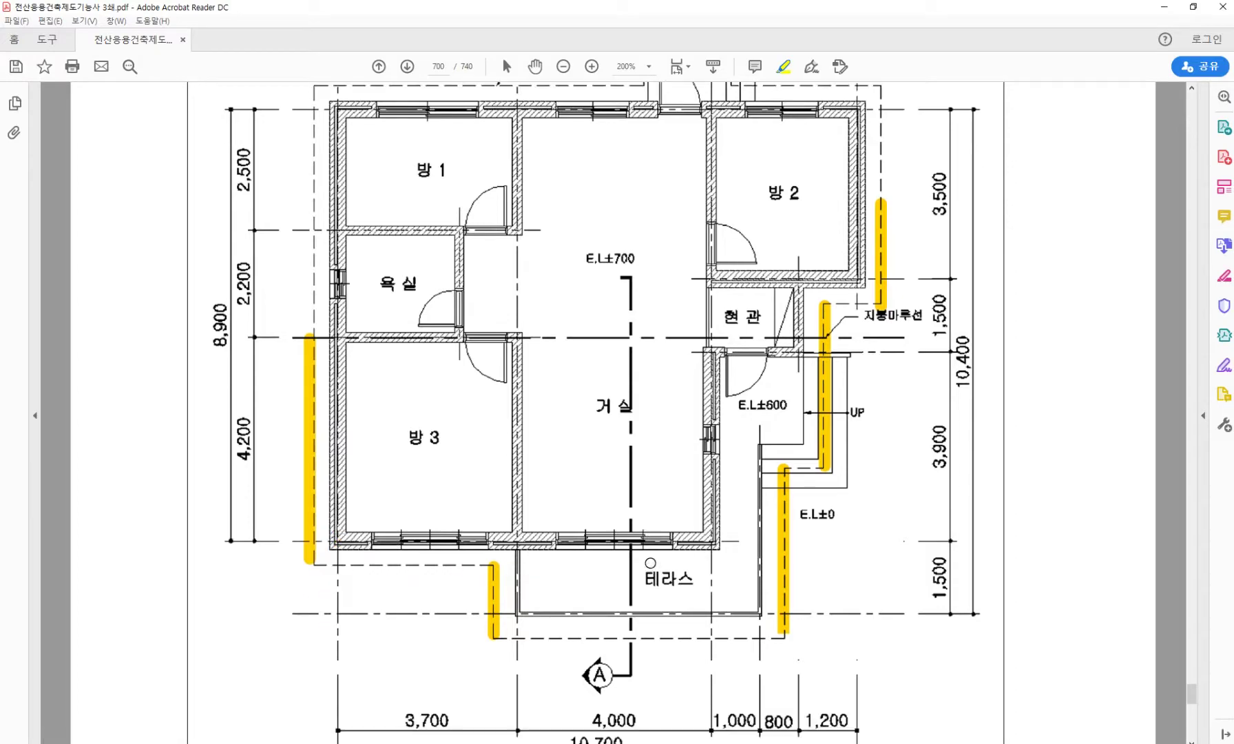
{"action": "scroll", "coordinate": [362, 604], "scroll_direction": "down", "scroll_amount": 2}
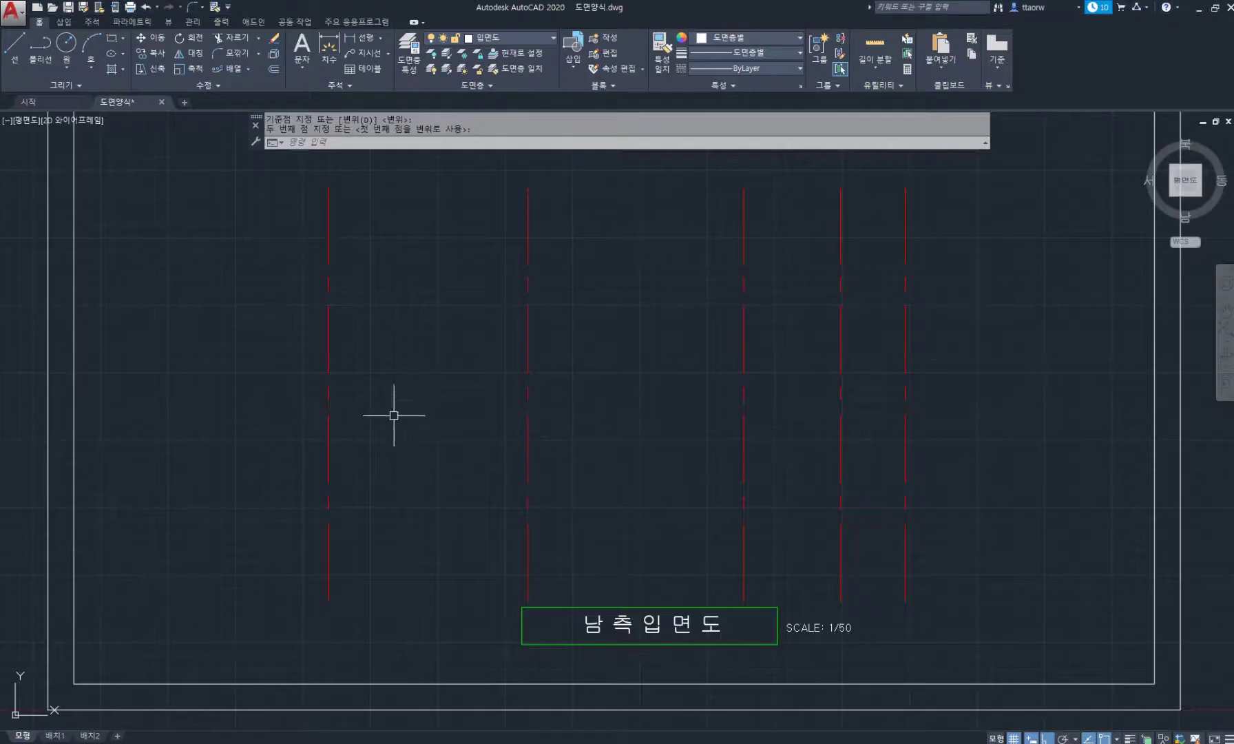
In AutoCAD, set Offset to use the current layer and offset the first and second centre lines 600 to the left
{"action": "key", "text": "Return"}
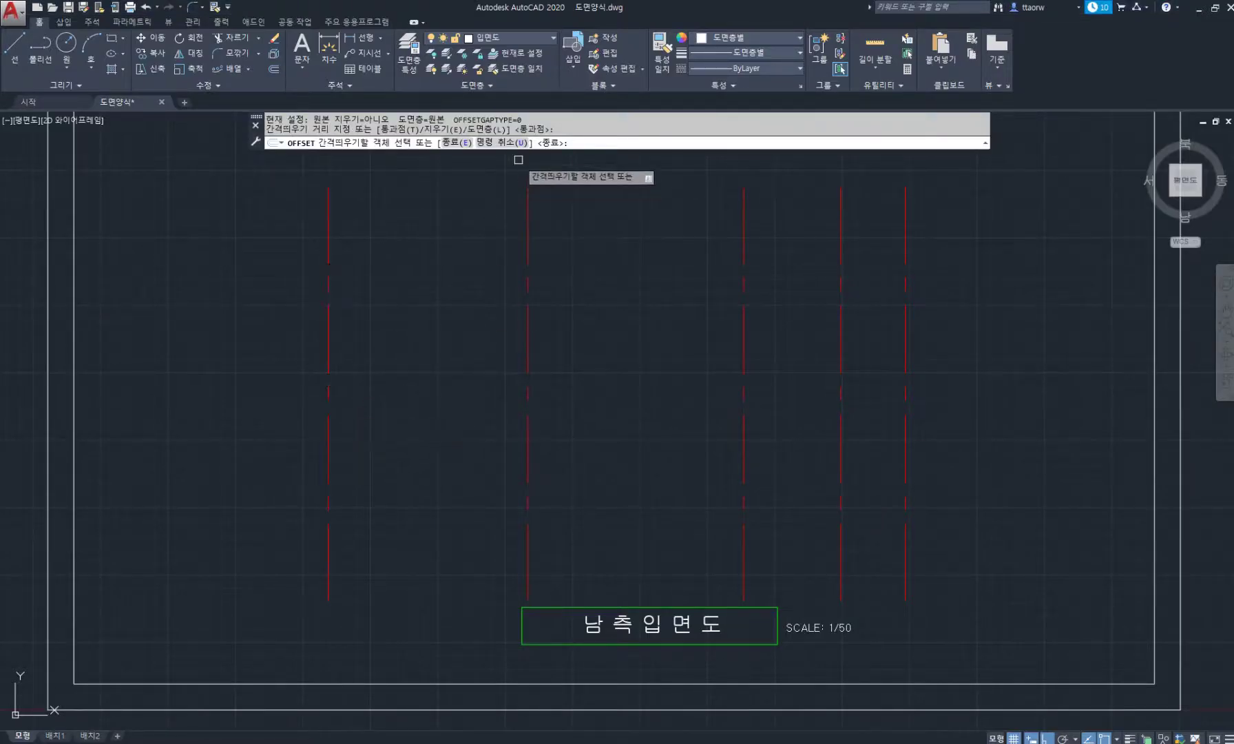
{"action": "key", "text": "Return"}
{"action": "key", "text": "Return"}
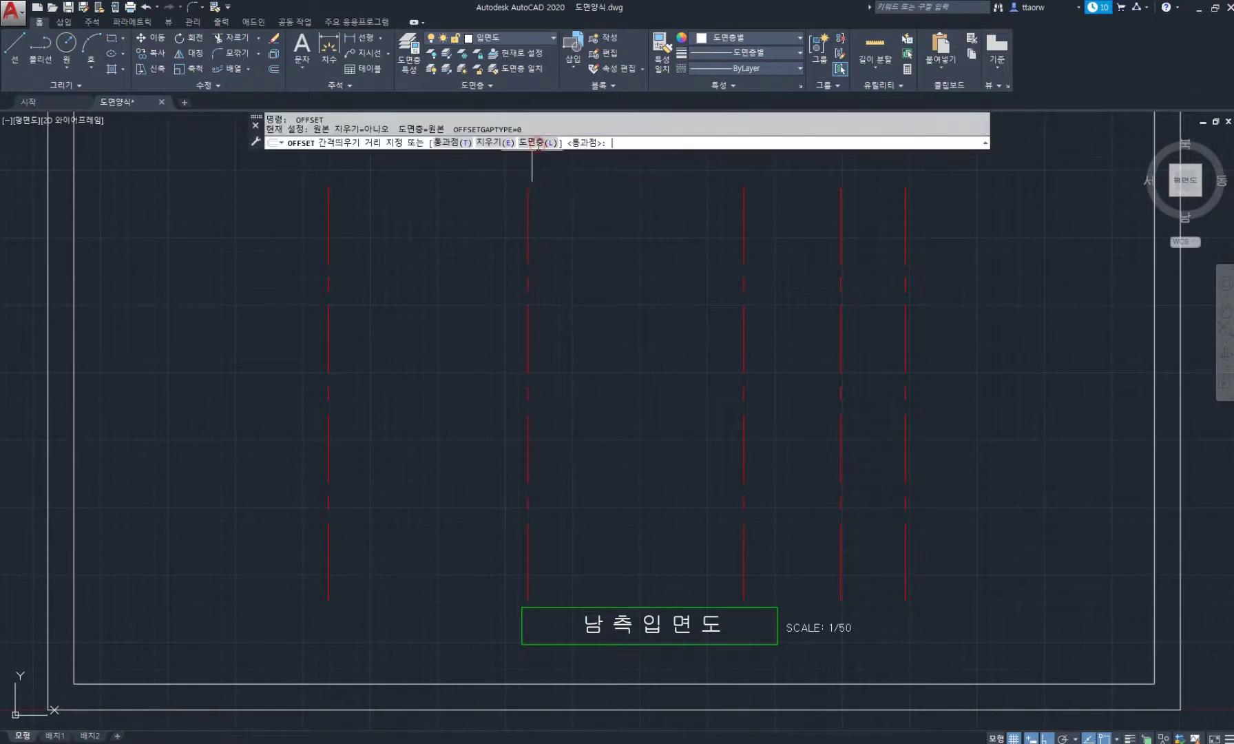
{"action": "left_click", "coordinate": [535, 143]}
{"action": "left_click", "coordinate": [484, 143]}
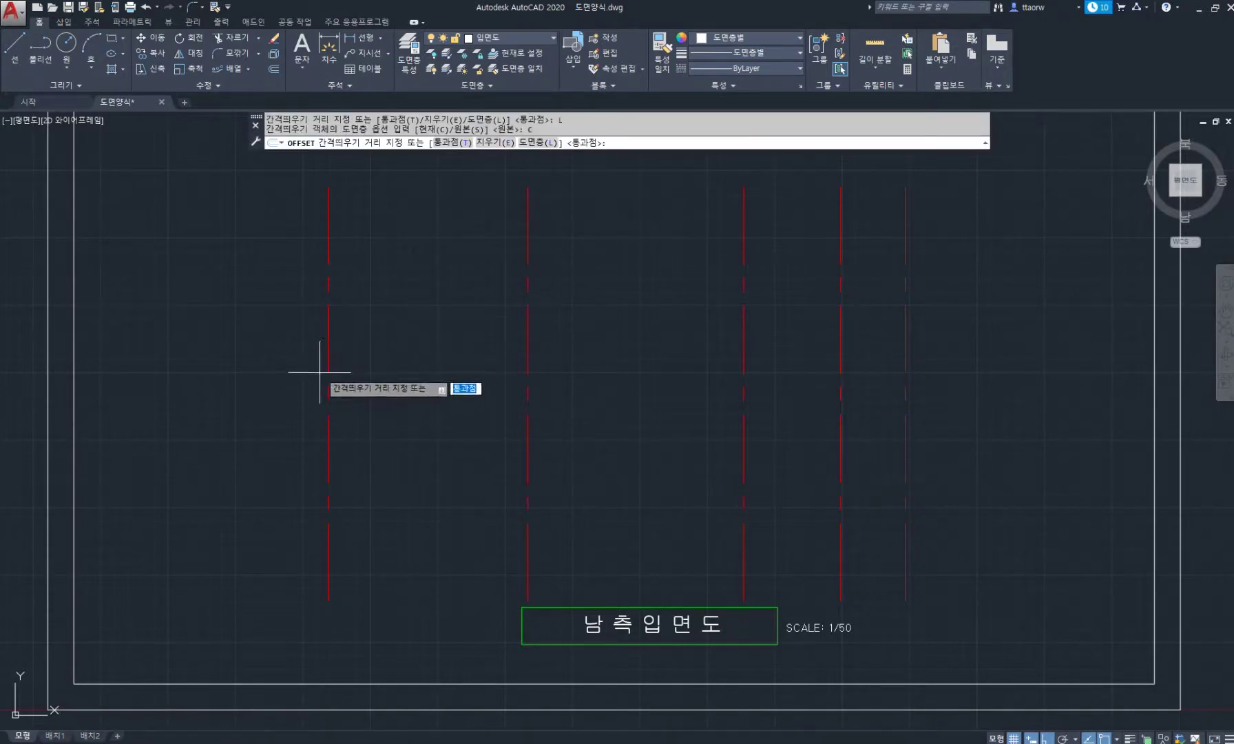
{"action": "key", "text": "Return"}
{"action": "left_click", "coordinate": [331, 344]}
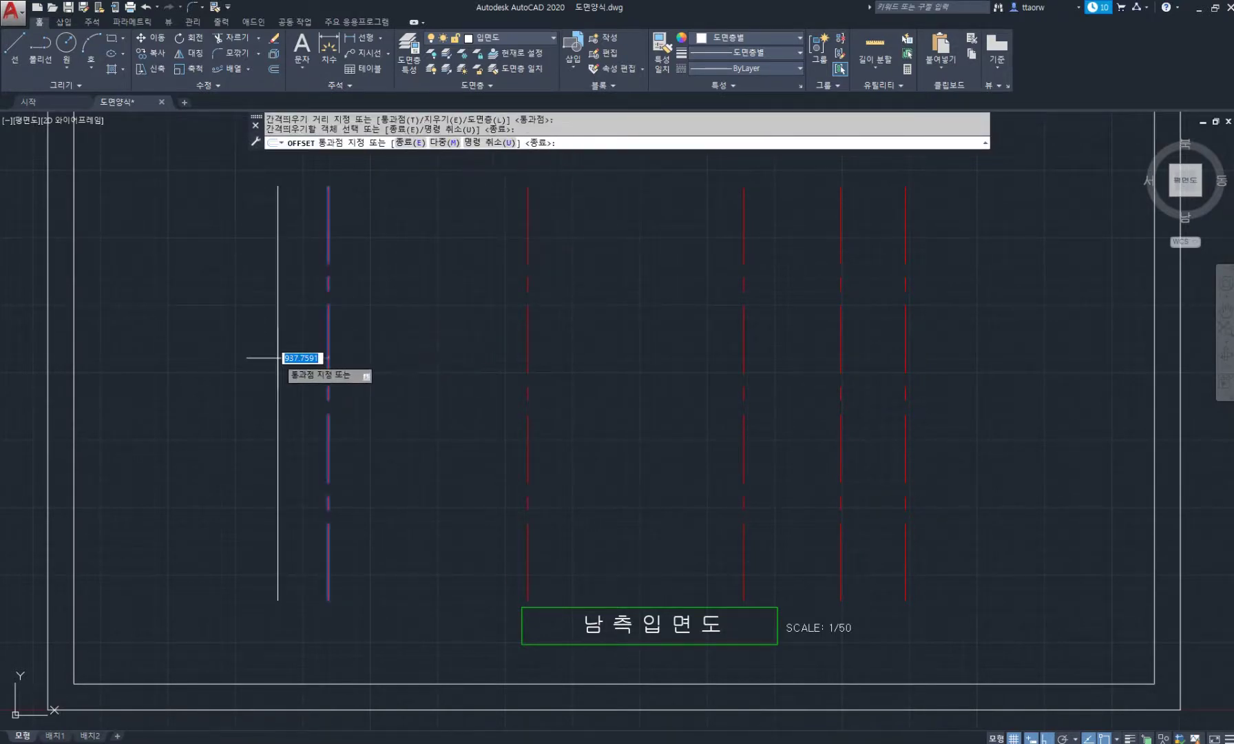
{"action": "key", "text": "Return"}
{"action": "left_click", "coordinate": [528, 342]}
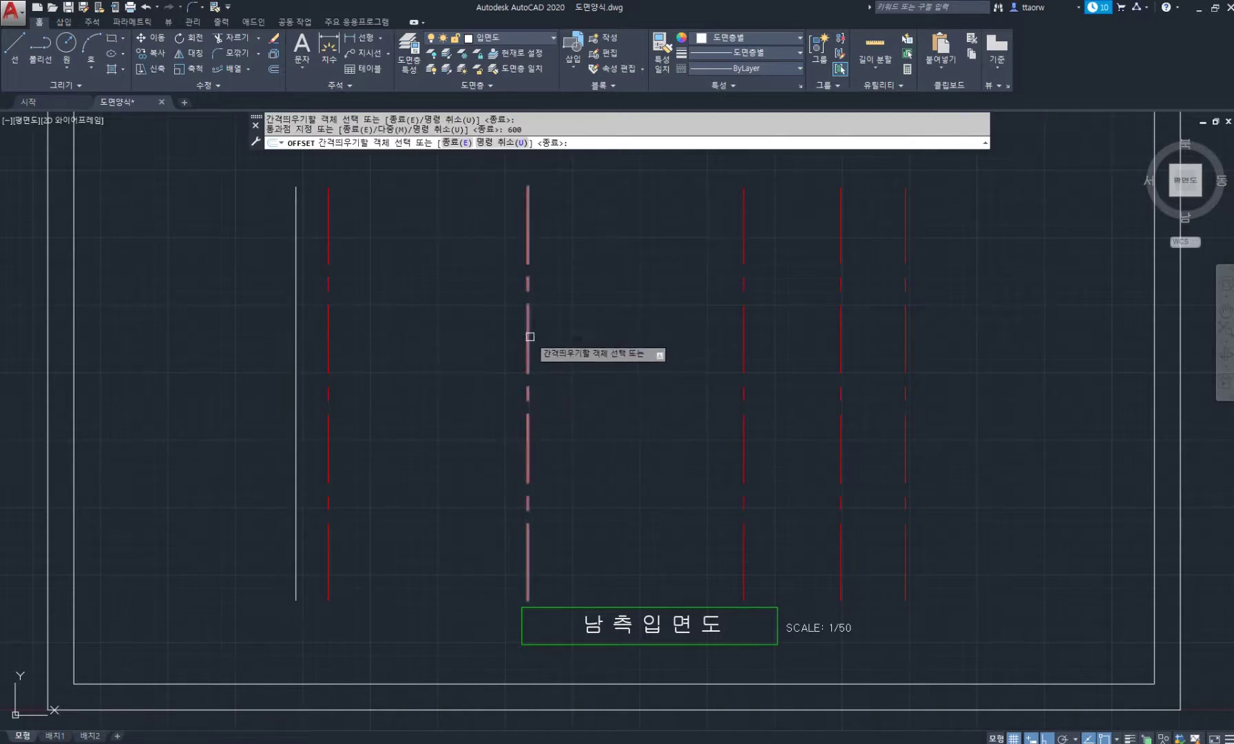
{"action": "type", "text": "600"}
{"action": "key", "text": "Return"}
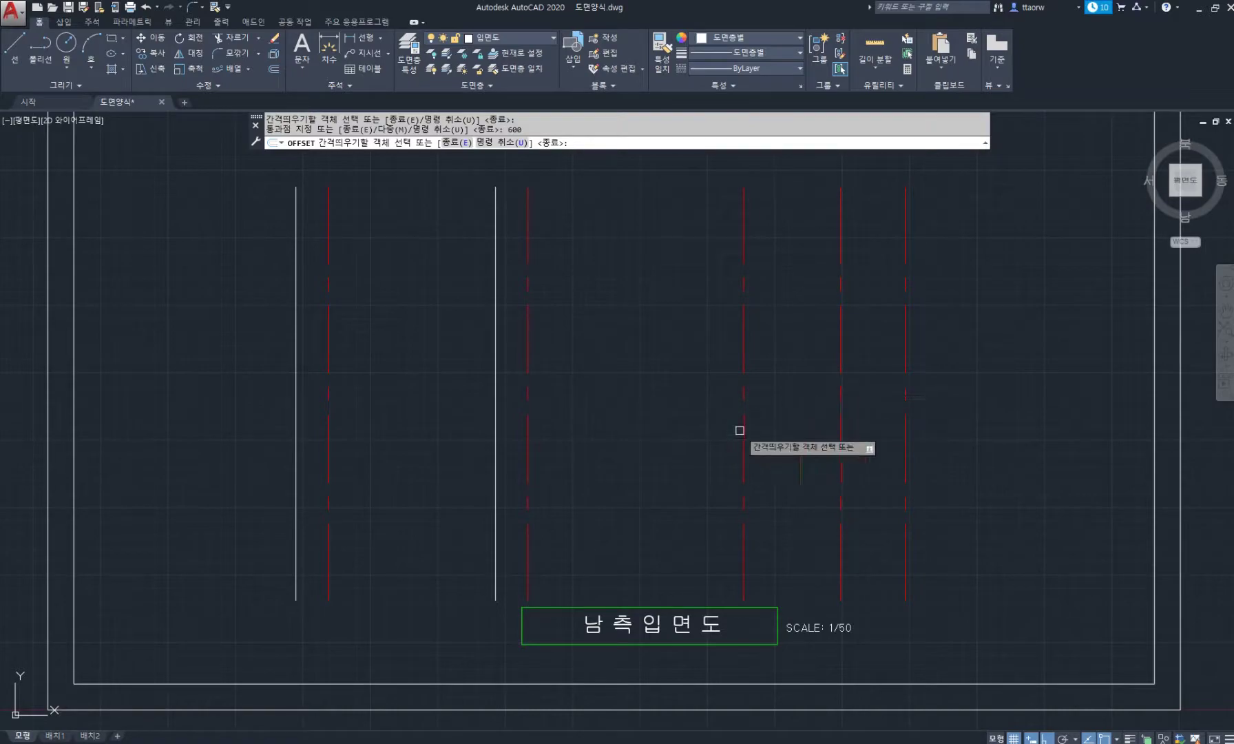
Check the highlighted eave lines in Acrobat Reader, then offset the third centre line 1600 to the right in AutoCAD
{"action": "left_click", "coordinate": [390, 742]}
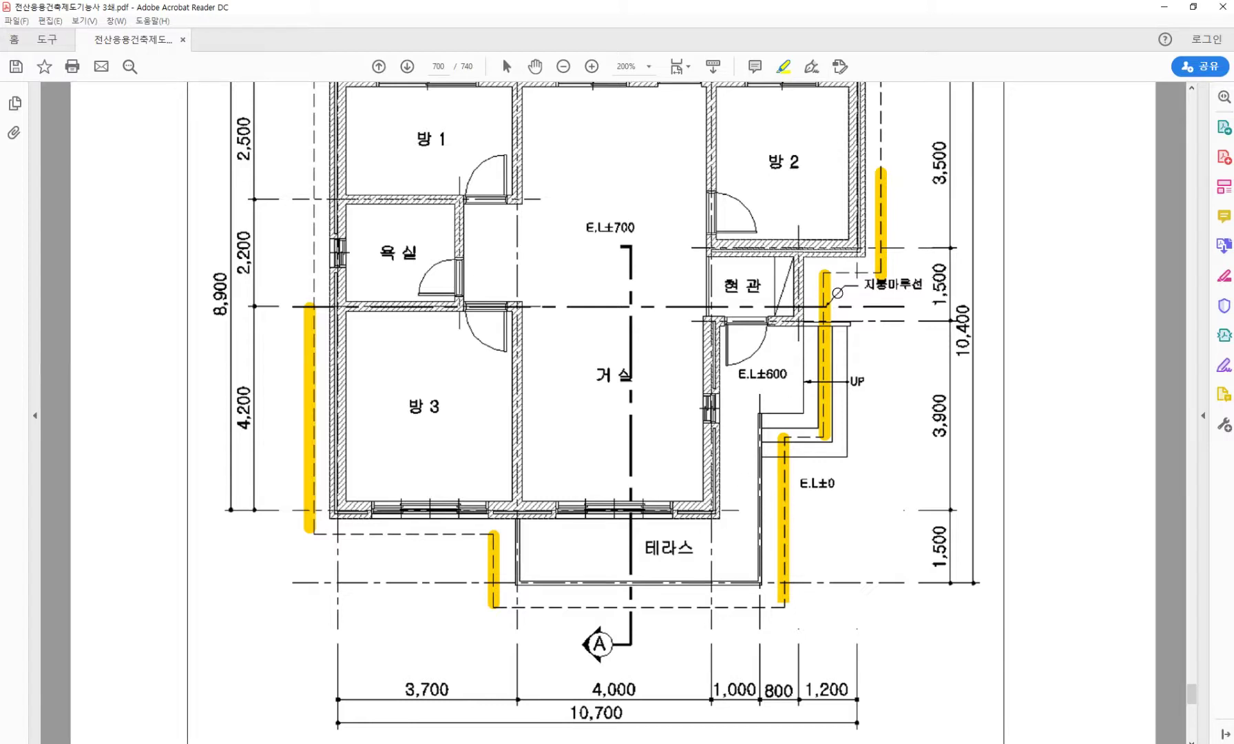
{"action": "key", "text": "alt+Tab"}
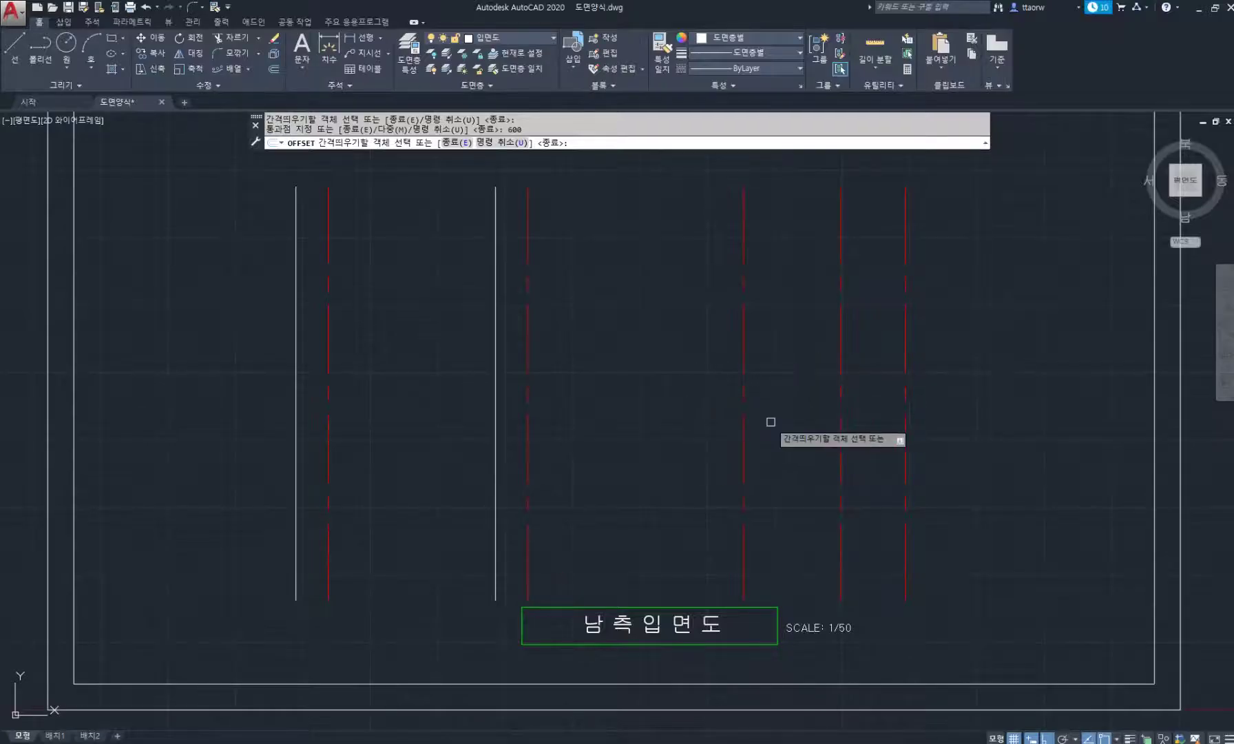
{"action": "left_click", "coordinate": [742, 444]}
{"action": "type", "text": "16"}
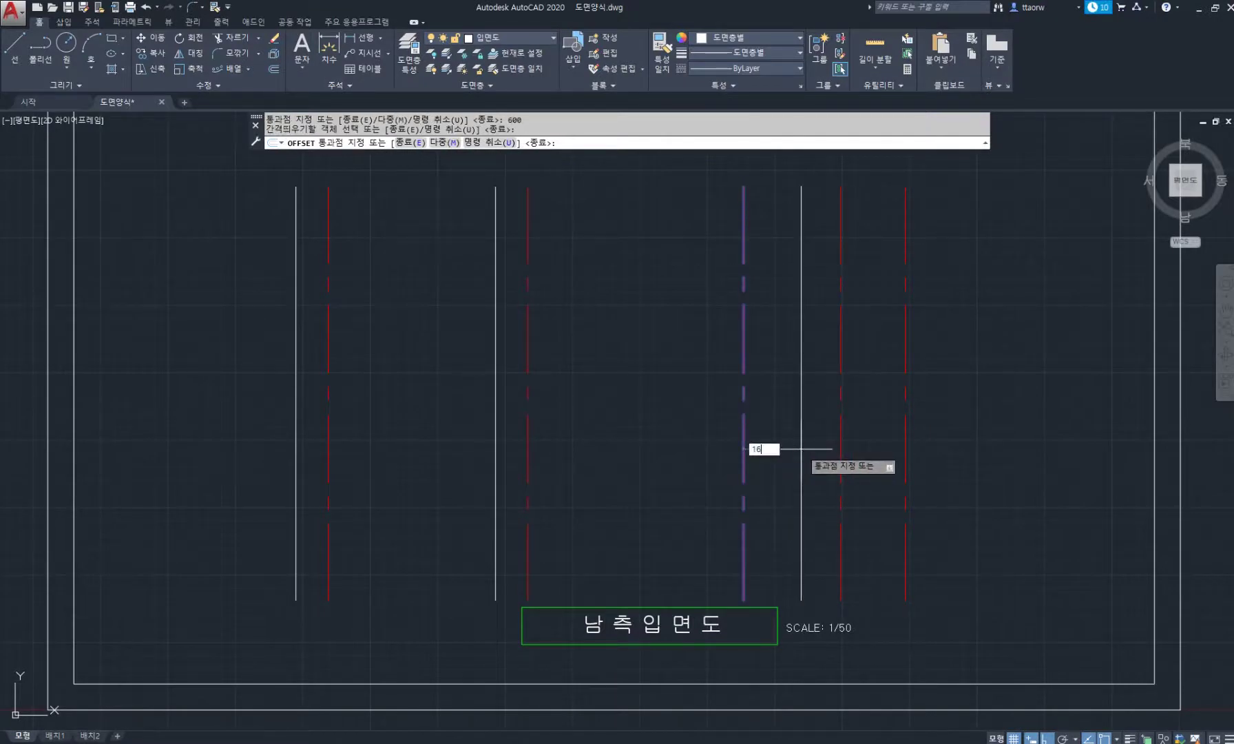
{"action": "type", "text": "00"}
{"action": "key", "text": "Return"}
Offset the fourth and fifth centre lines 600 to the right to mark the remaining eave edges
{"action": "left_click", "coordinate": [841, 449]}
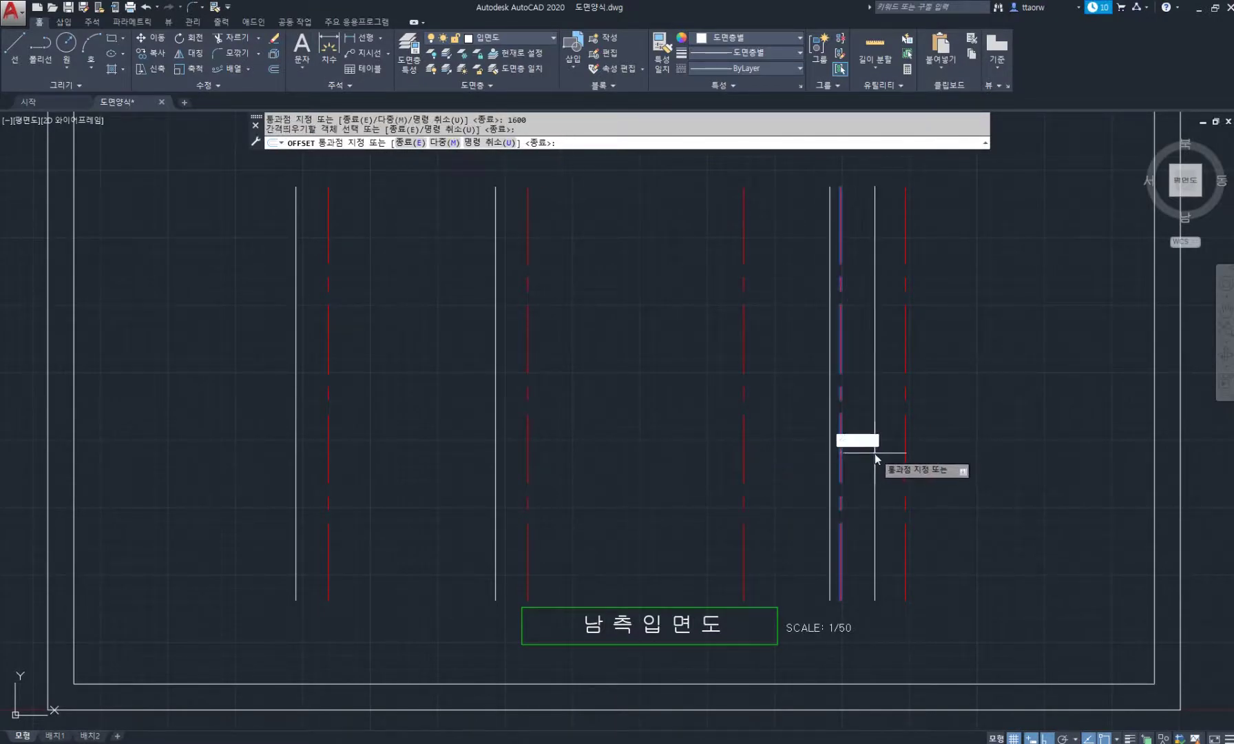
{"action": "key", "text": "Return"}
{"action": "left_click", "coordinate": [905, 454]}
{"action": "type", "text": "600"}
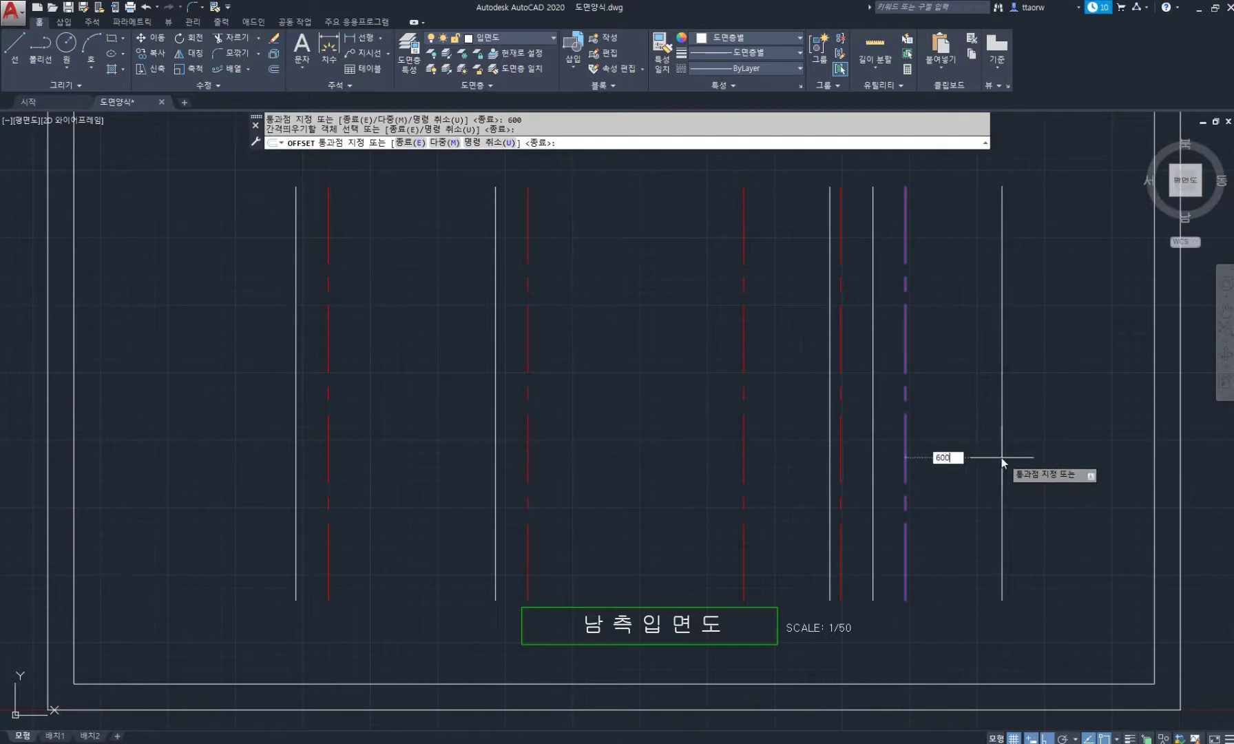
{"action": "key", "text": "Return"}
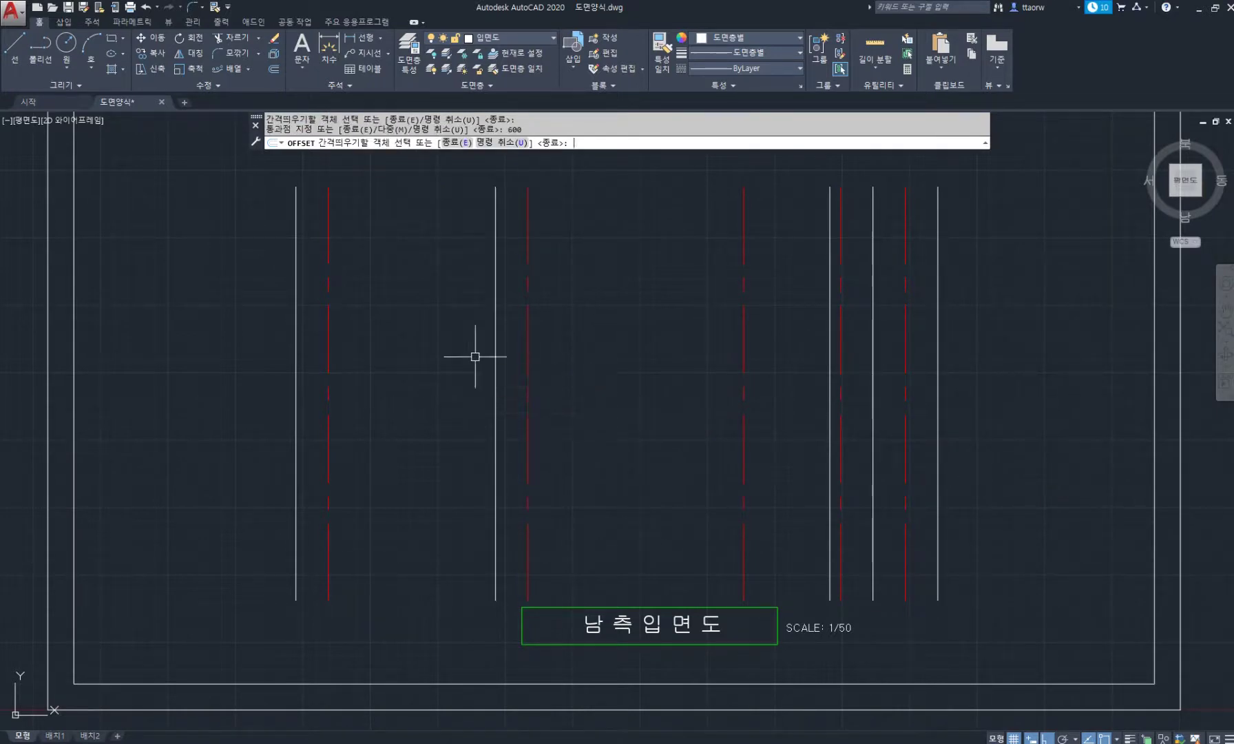
{"action": "key", "text": "Return"}
Draw a horizontal line from the section's roof ridge peak through the elevation's first eave line to the fourth eave line
{"action": "scroll", "coordinate": [477, 354], "scroll_direction": "down", "scroll_amount": 4}
{"action": "middle_click_drag", "start_coordinate": [429, 360], "coordinate": [433, 383]}
{"action": "type", "text": "L"}
{"action": "key", "text": "Return"}
{"action": "scroll", "coordinate": [247, 331], "scroll_direction": "up", "scroll_amount": 8}
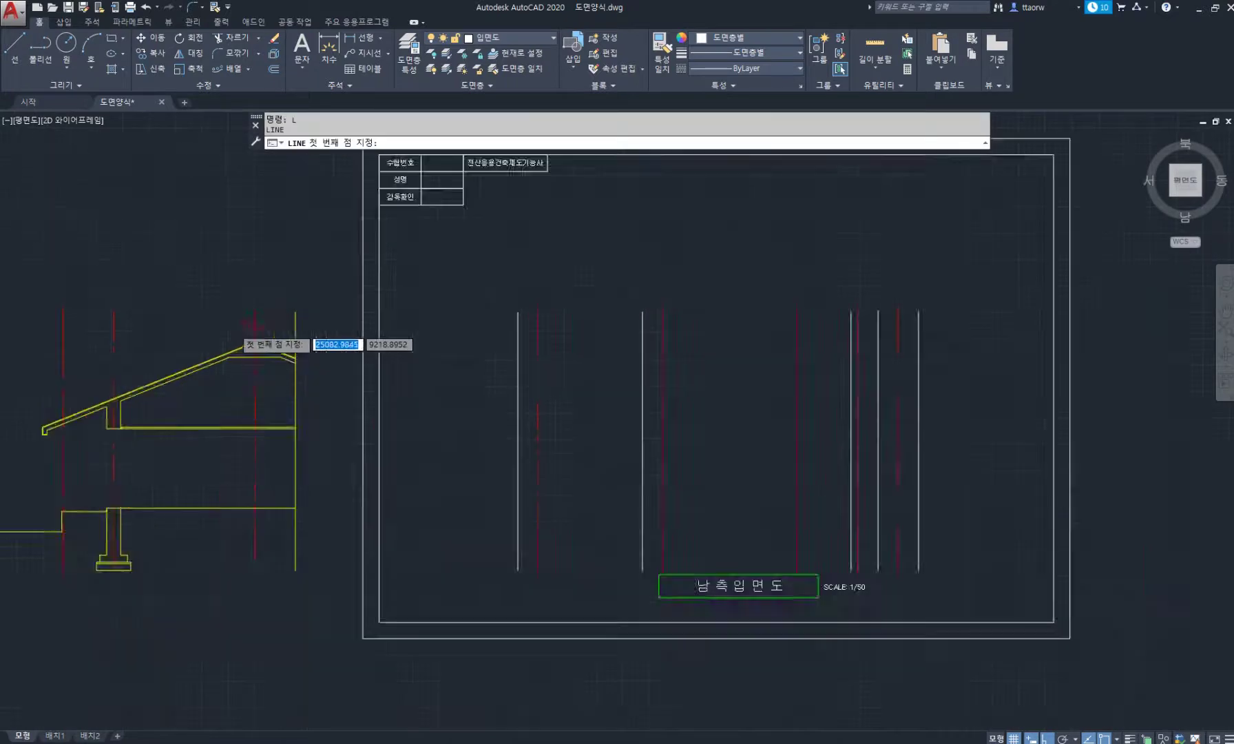
{"action": "left_click", "coordinate": [266, 372]}
{"action": "scroll", "coordinate": [385, 381], "scroll_direction": "down", "scroll_amount": 3}
{"action": "scroll", "coordinate": [365, 377], "scroll_direction": "up", "scroll_amount": 6}
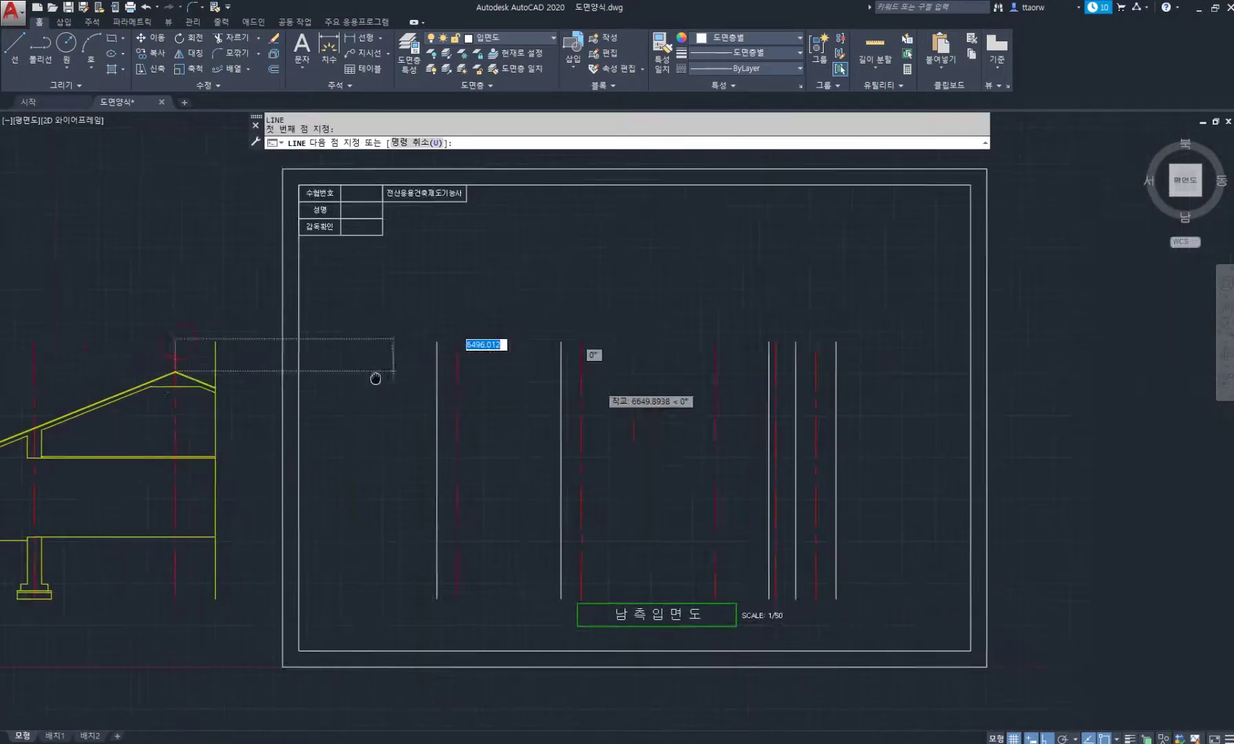
{"action": "left_click", "coordinate": [377, 359]}
{"action": "scroll", "coordinate": [377, 360], "scroll_direction": "down", "scroll_amount": 4}
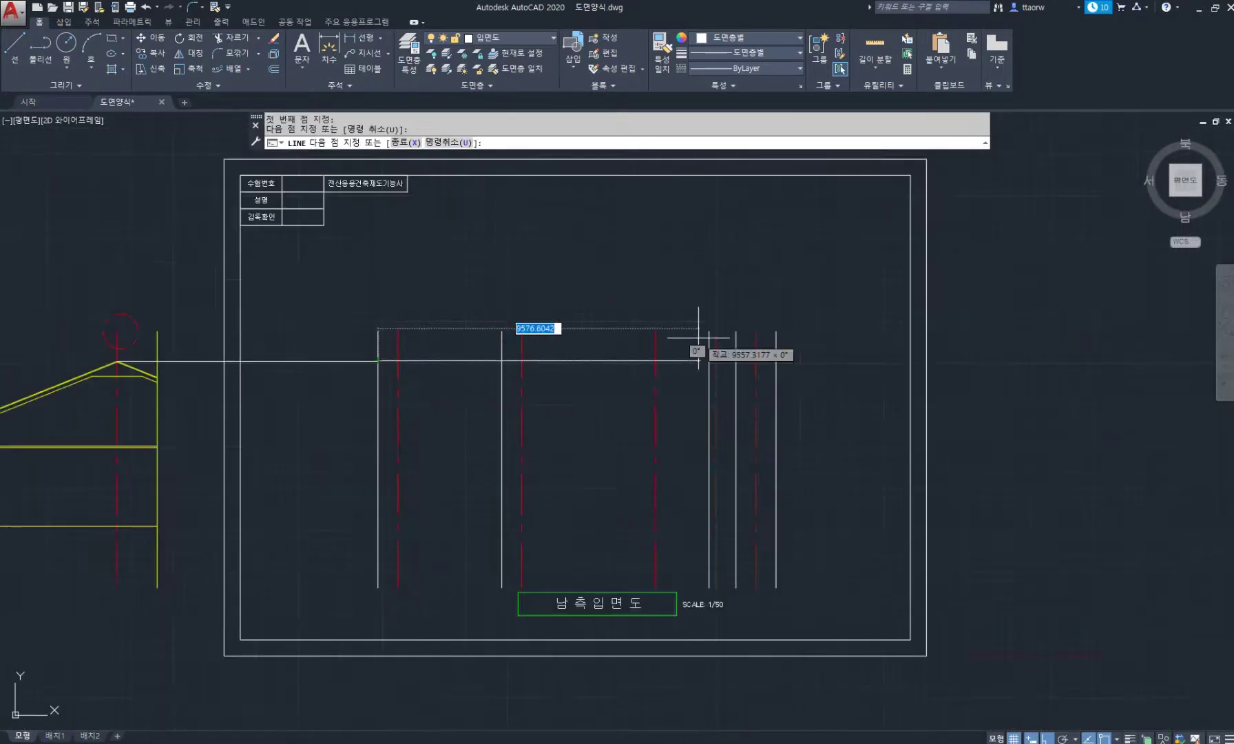
{"action": "left_click", "coordinate": [735, 361]}
{"action": "key", "text": "Return"}
Erase the ridge projection segment between the section and the first eave line
{"action": "type", "text": "E"}
{"action": "key", "text": "Return"}
{"action": "left_click", "coordinate": [355, 382]}
{"action": "left_click", "coordinate": [316, 328]}
{"action": "key", "text": "Return"}
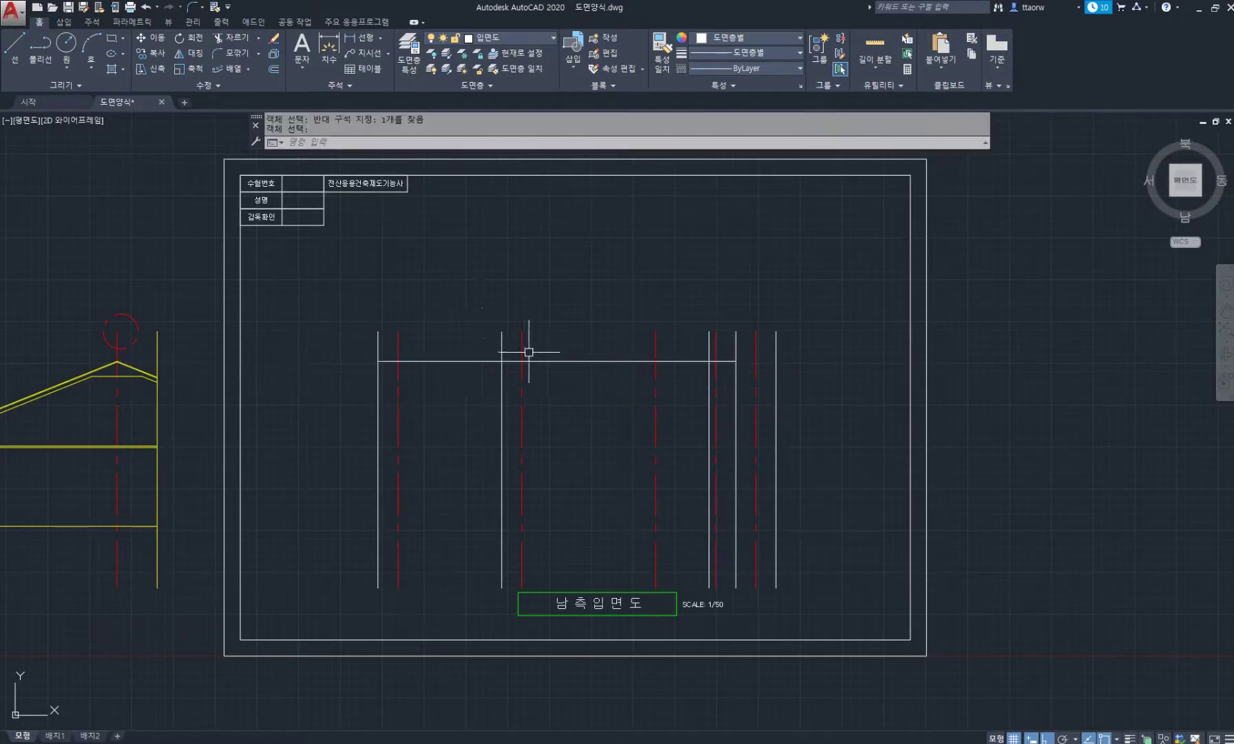
Trim off the parts of the first four eave lines and centre lines that extend above the ridge line
{"action": "scroll", "coordinate": [461, 354], "scroll_direction": "down", "scroll_amount": 2}
{"action": "type", "text": "TR"}
{"action": "key", "text": "Return"}
{"action": "key", "text": "Return"}
{"action": "left_click", "coordinate": [619, 317]}
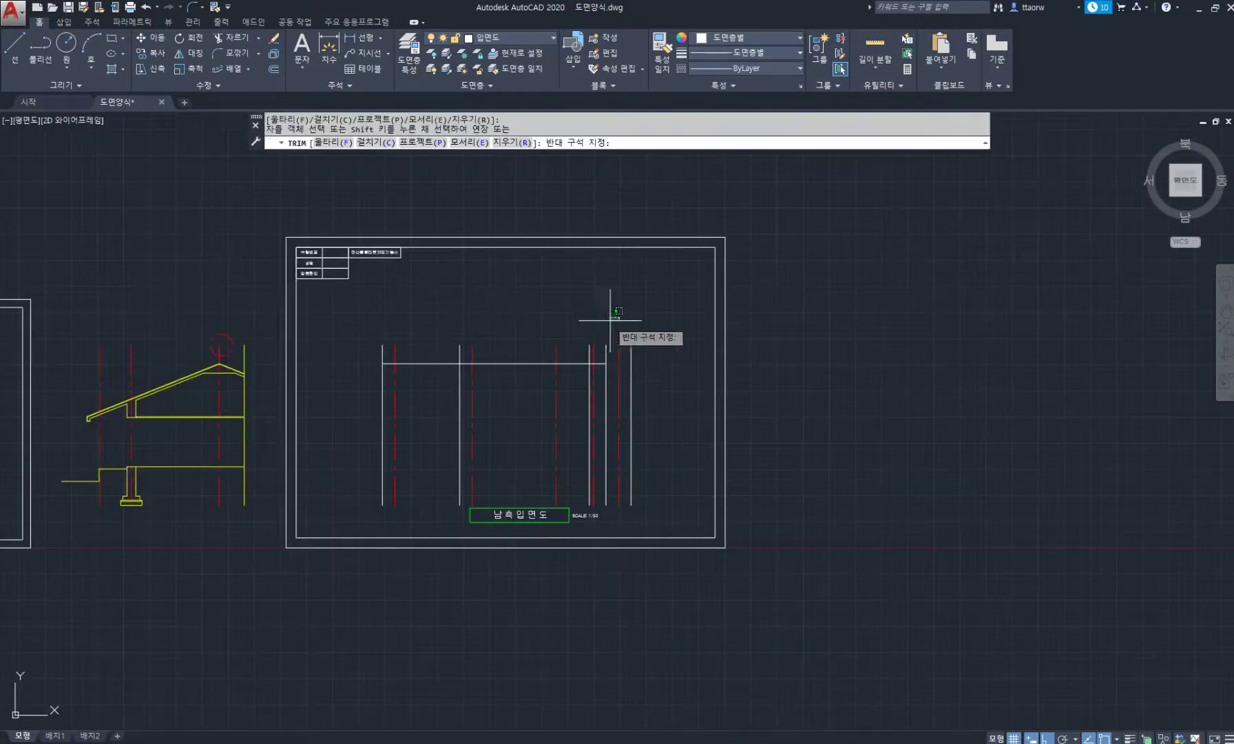
{"action": "left_click", "coordinate": [365, 355]}
{"action": "left_click", "coordinate": [647, 328]}
{"action": "left_click", "coordinate": [536, 343]}
{"action": "scroll", "coordinate": [568, 368], "scroll_direction": "up", "scroll_amount": 2}
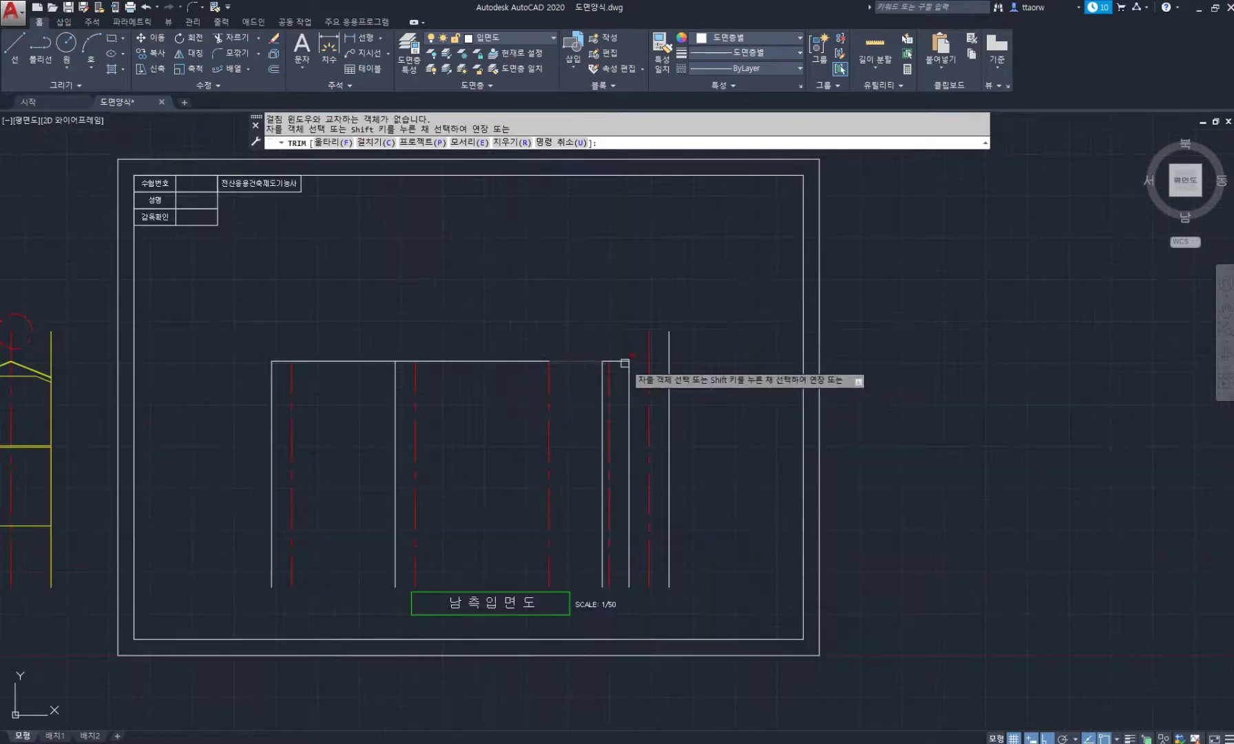
{"action": "key", "text": "Return"}
{"action": "scroll", "coordinate": [631, 348], "scroll_direction": "up", "scroll_amount": 2}
{"action": "scroll", "coordinate": [463, 366], "scroll_direction": "down", "scroll_amount": 2}
{"action": "middle_click_drag", "start_coordinate": [462, 367], "coordinate": [636, 358]}
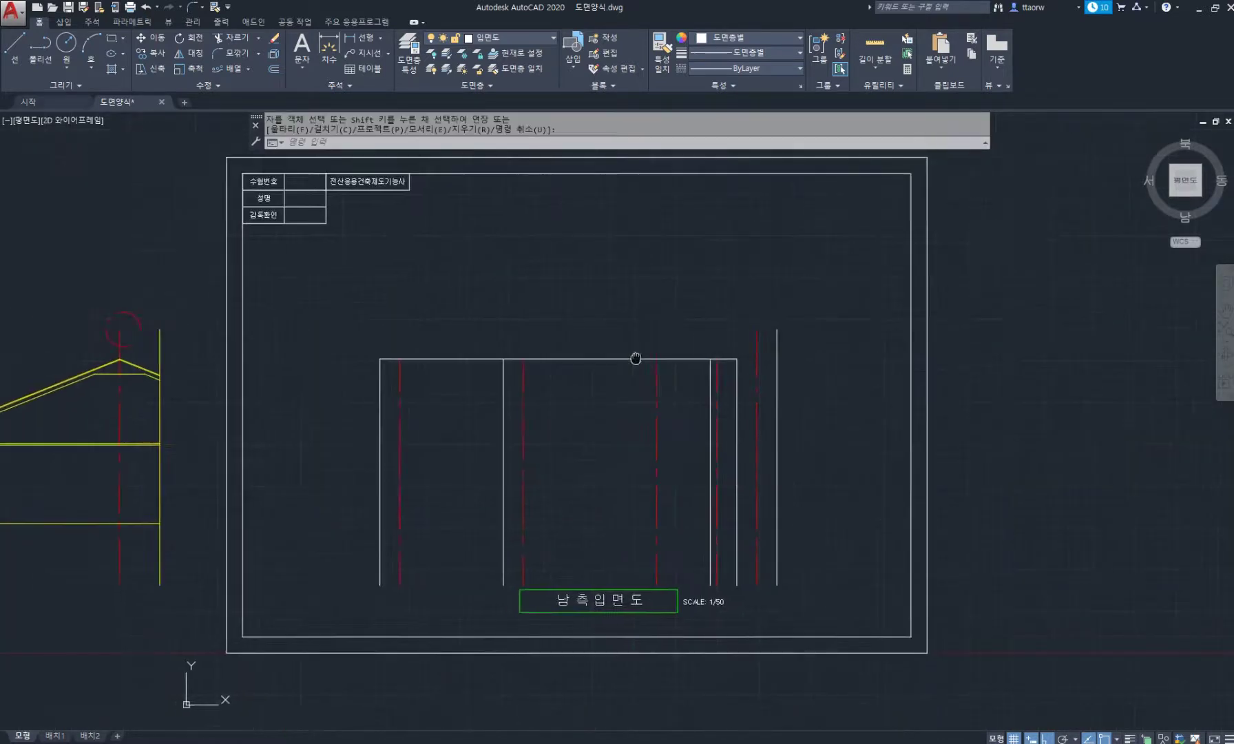
Highlight the terrace's front eave line in Acrobat Reader, then in AutoCAD project the section's eave edge horizontally to the second and third eave lines
{"action": "left_click", "coordinate": [403, 743]}
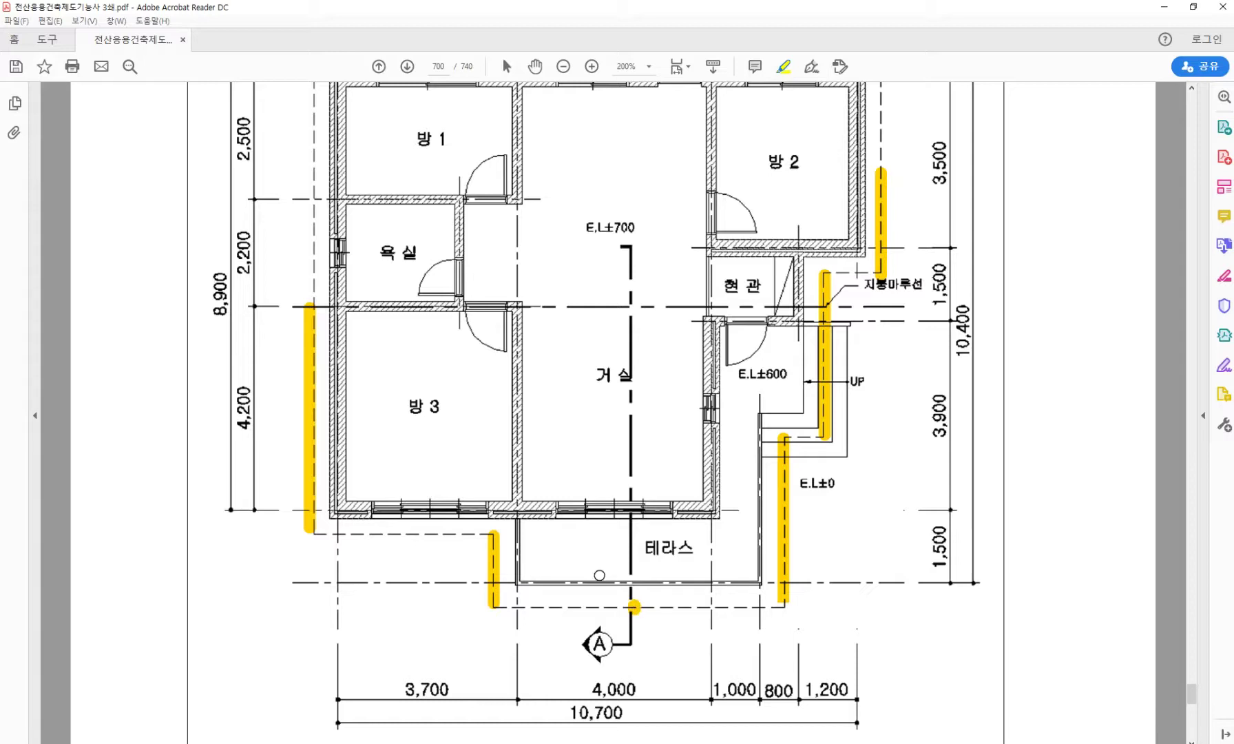
{"action": "left_click_drag", "start_coordinate": [507, 608], "coordinate": [785, 607]}
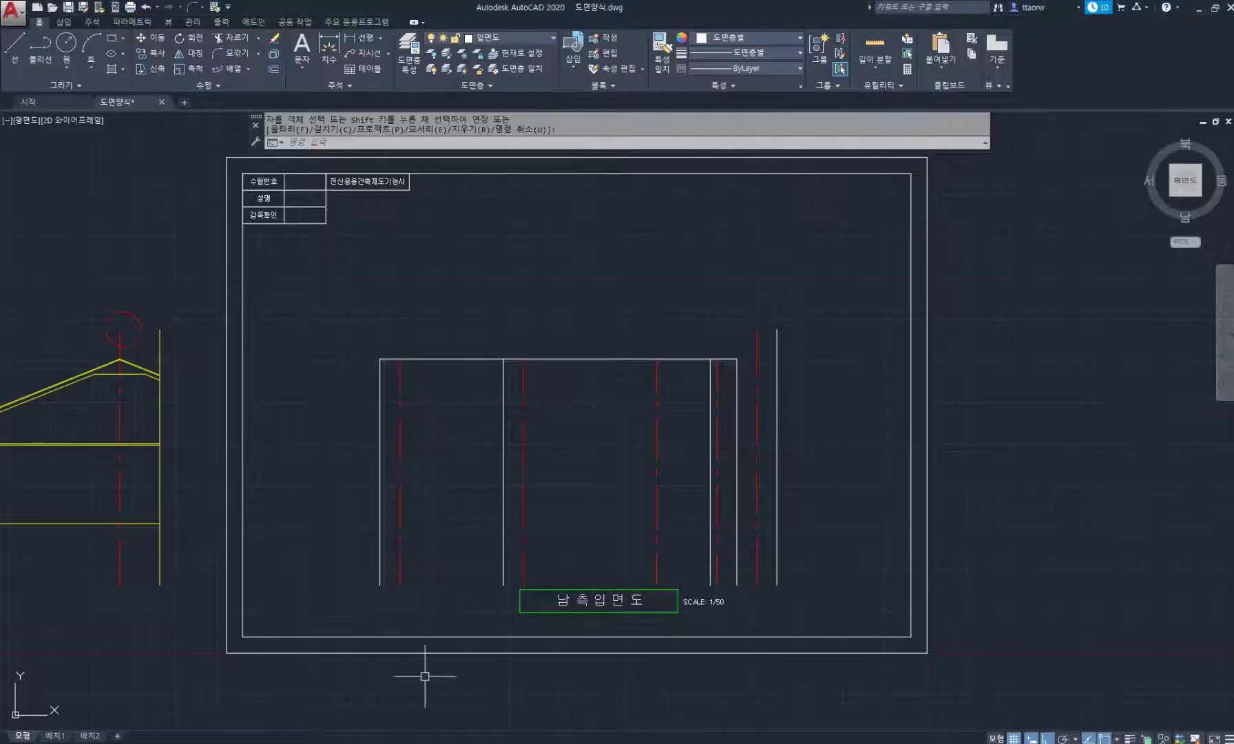
{"action": "scroll", "coordinate": [427, 669], "scroll_direction": "down", "scroll_amount": 3}
{"action": "scroll", "coordinate": [345, 475], "scroll_direction": "up", "scroll_amount": 5}
{"action": "type", "text": "ㄴ"}
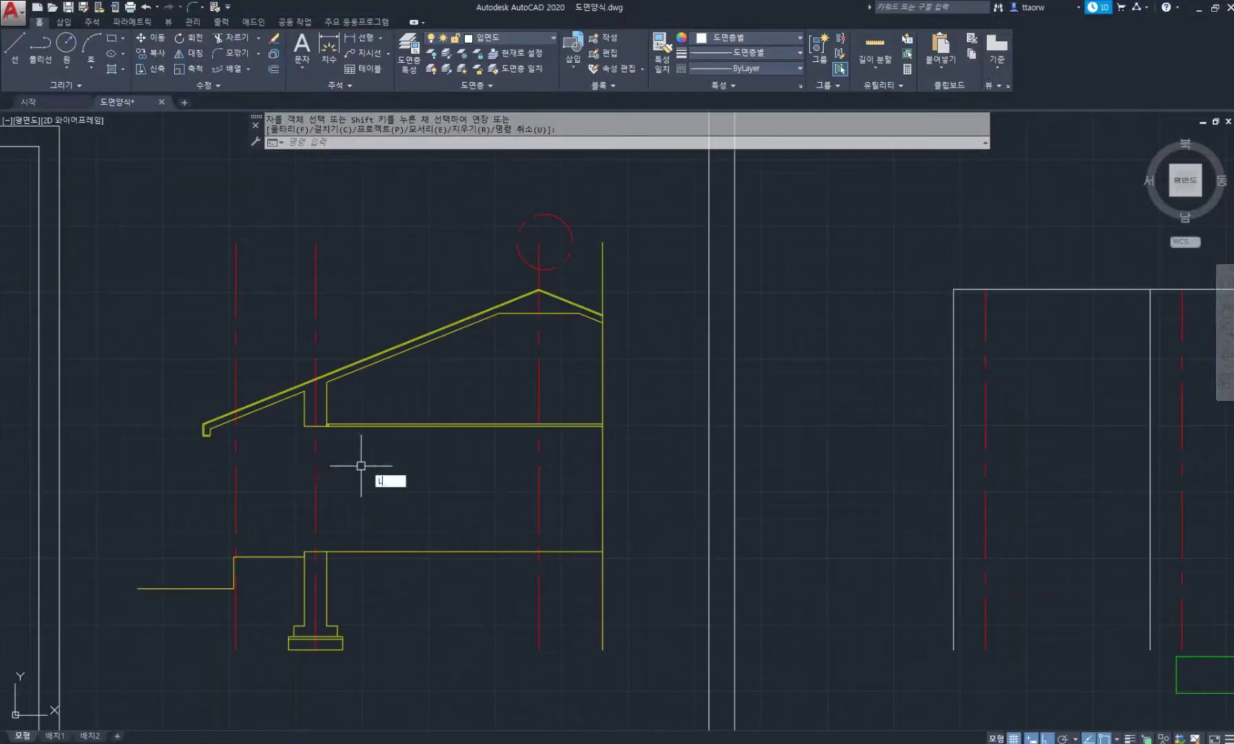
{"action": "key", "text": "Return"}
{"action": "scroll", "coordinate": [193, 427], "scroll_direction": "up", "scroll_amount": 3}
{"action": "left_click", "coordinate": [206, 426]}
{"action": "scroll", "coordinate": [424, 438], "scroll_direction": "down", "scroll_amount": 4}
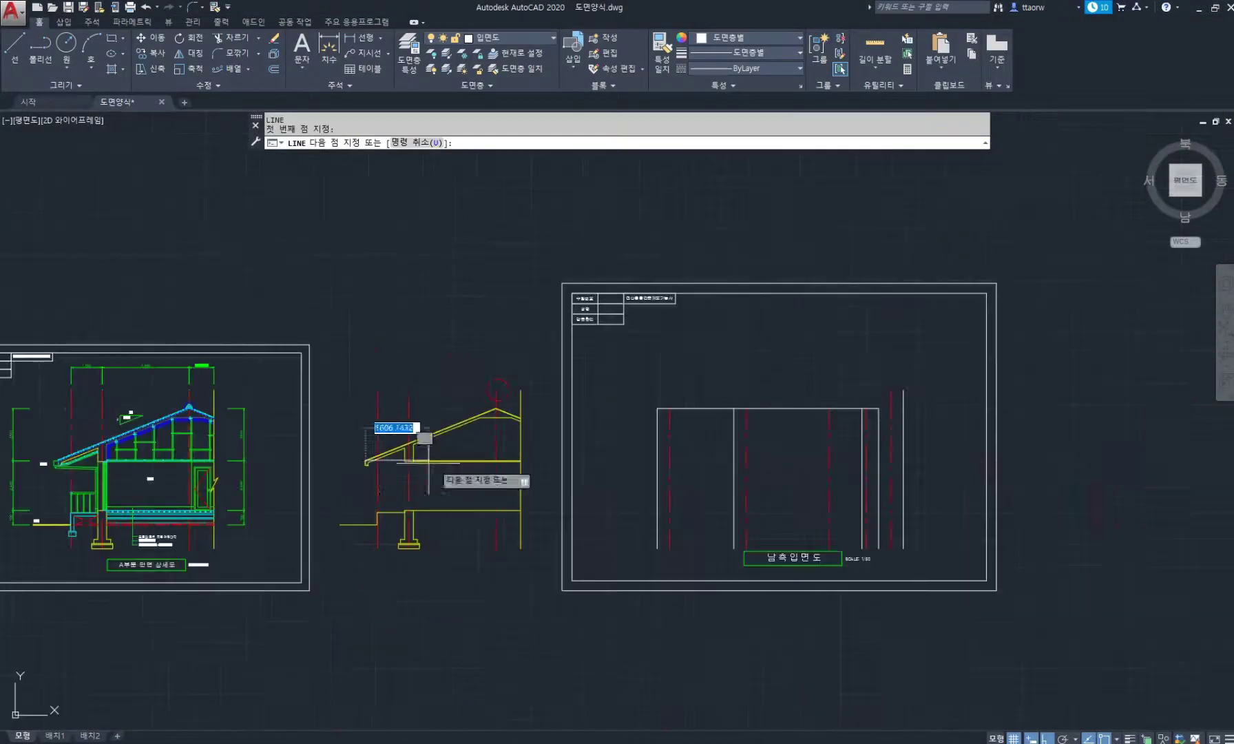
{"action": "middle_click_drag", "start_coordinate": [679, 460], "coordinate": [461, 441]}
{"action": "scroll", "coordinate": [561, 445], "scroll_direction": "up", "scroll_amount": 2}
{"action": "left_click", "coordinate": [490, 426]}
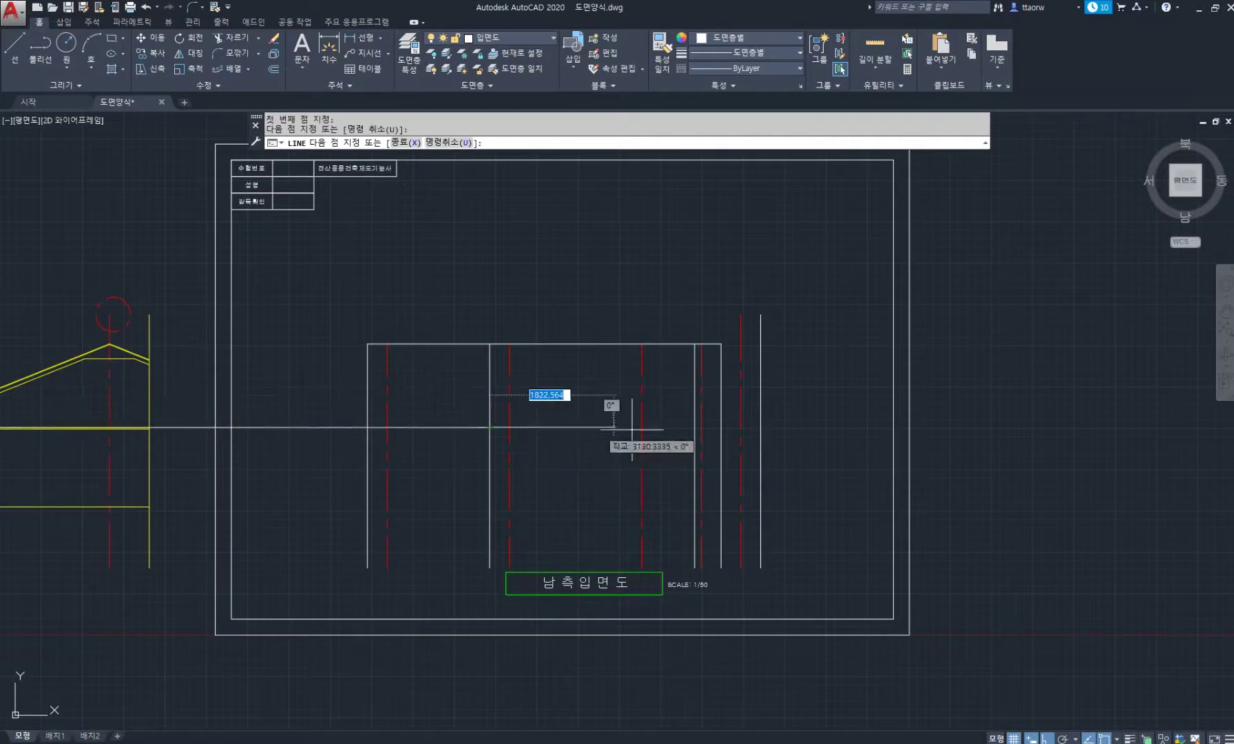
{"action": "left_click", "coordinate": [698, 427]}
{"action": "key", "text": "Return"}
Delete the terrace eave projection segment between the section and the second eave line
{"action": "left_click", "coordinate": [438, 447]}
{"action": "left_click", "coordinate": [427, 410]}
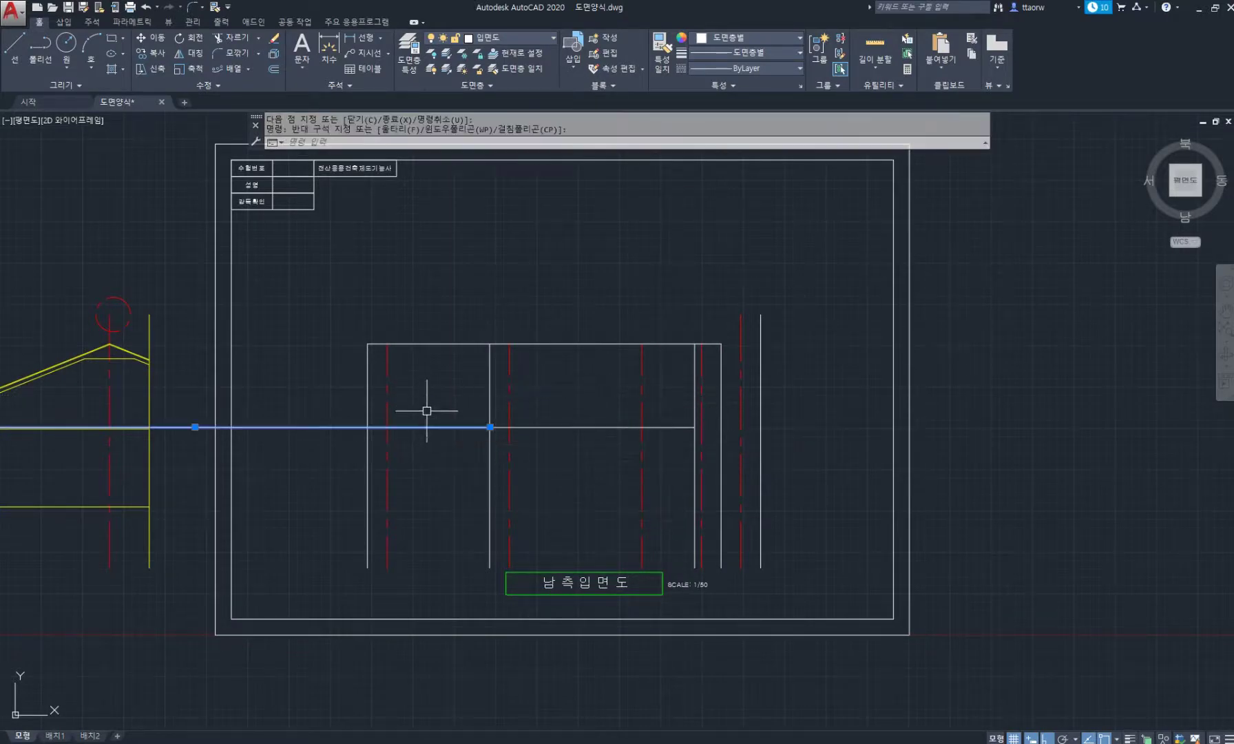
{"action": "key", "text": "Delete"}
{"action": "middle_click_drag", "start_coordinate": [485, 433], "coordinate": [578, 449]}
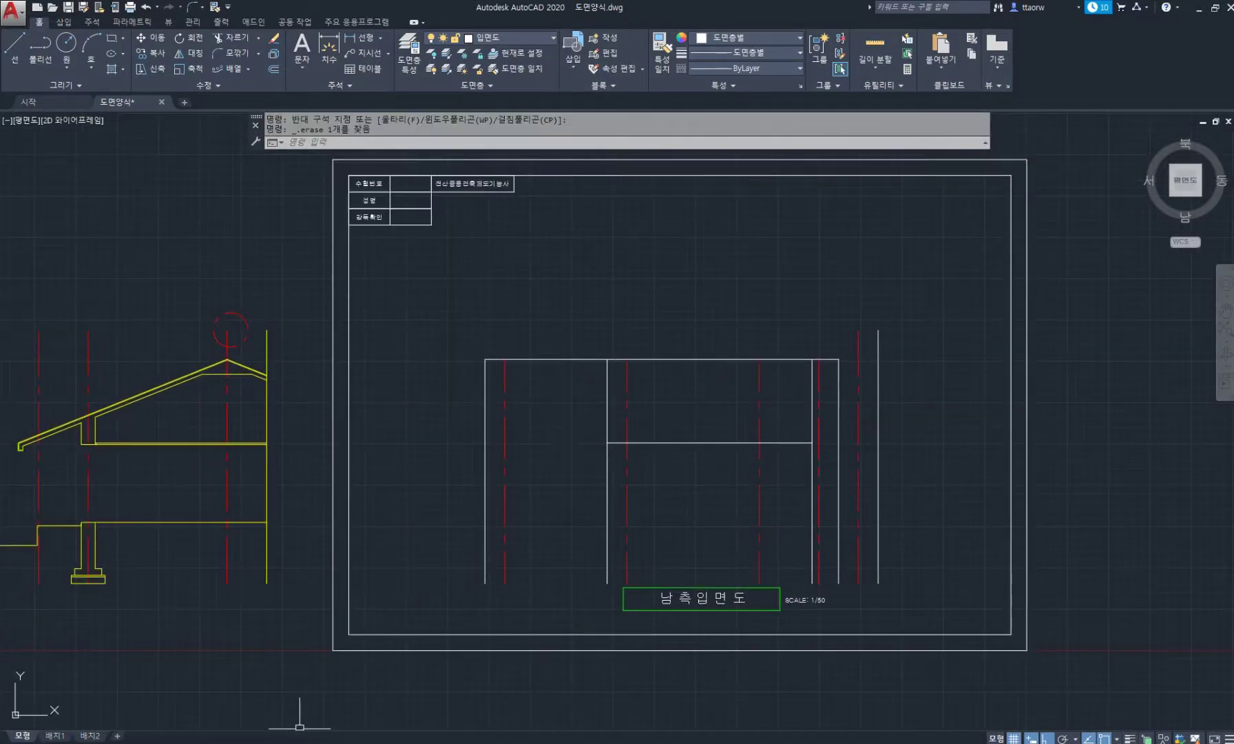
Highlight the eave line below room 3 in Acrobat Reader, then in AutoCAD offset the section's ridge centre line 4800 to the left
{"action": "key", "text": "alt+Tab"}
{"action": "left_click_drag", "start_coordinate": [321, 531], "coordinate": [493, 532]}
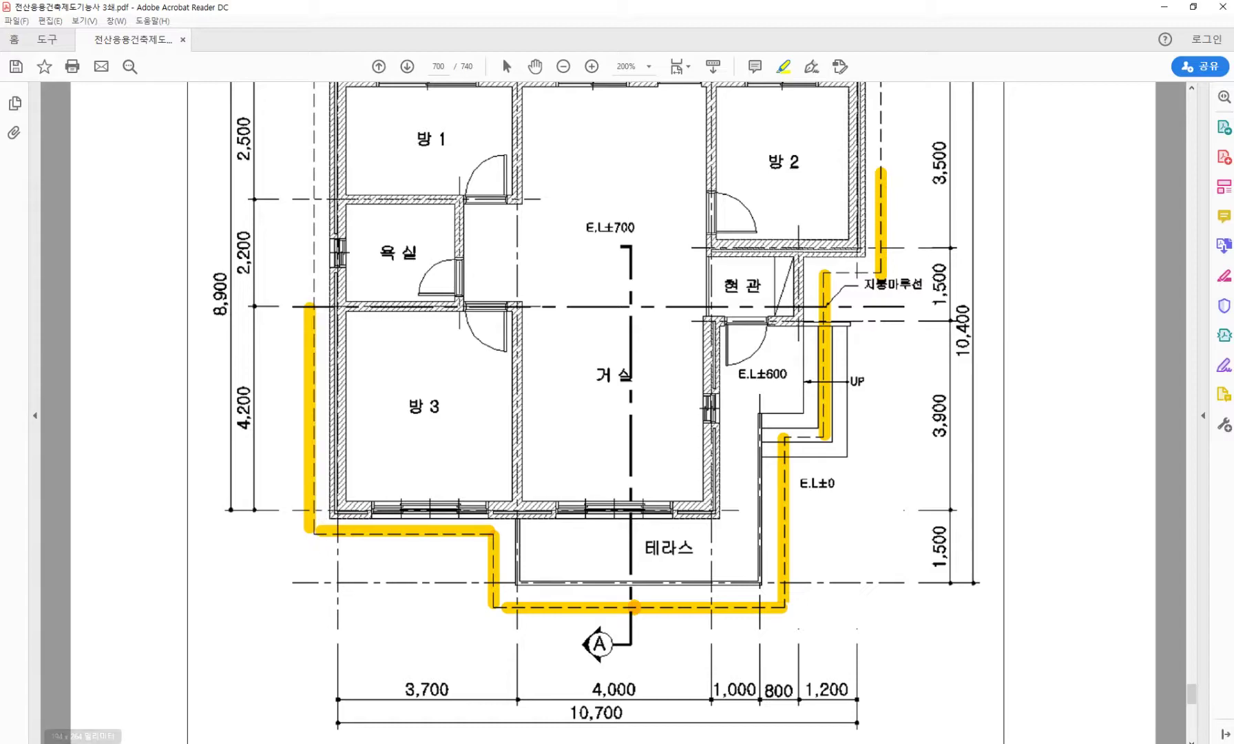
{"action": "key", "text": "alt+Tab"}
{"action": "scroll", "coordinate": [386, 413], "scroll_direction": "down", "scroll_amount": 3}
{"action": "scroll", "coordinate": [270, 402], "scroll_direction": "up", "scroll_amount": 2}
{"action": "type", "text": "o"}
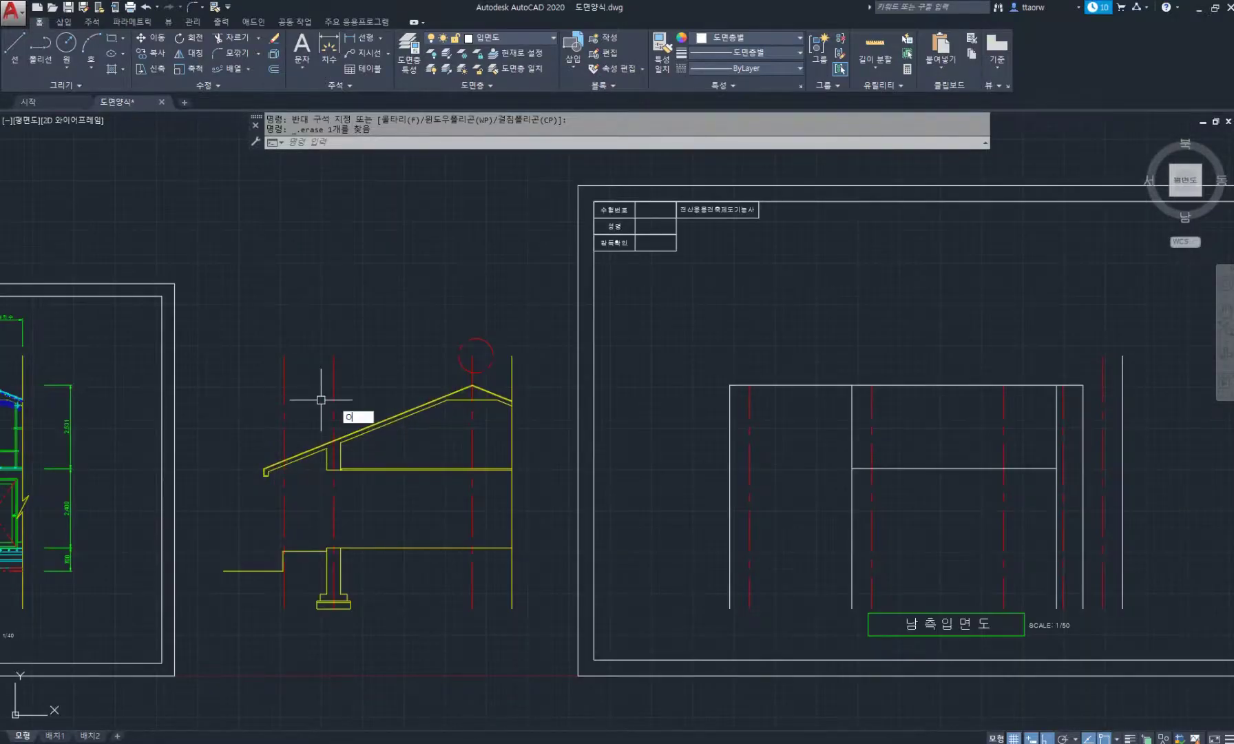
{"action": "key", "text": "Return"}
{"action": "key", "text": "Return"}
{"action": "left_click", "coordinate": [473, 358]}
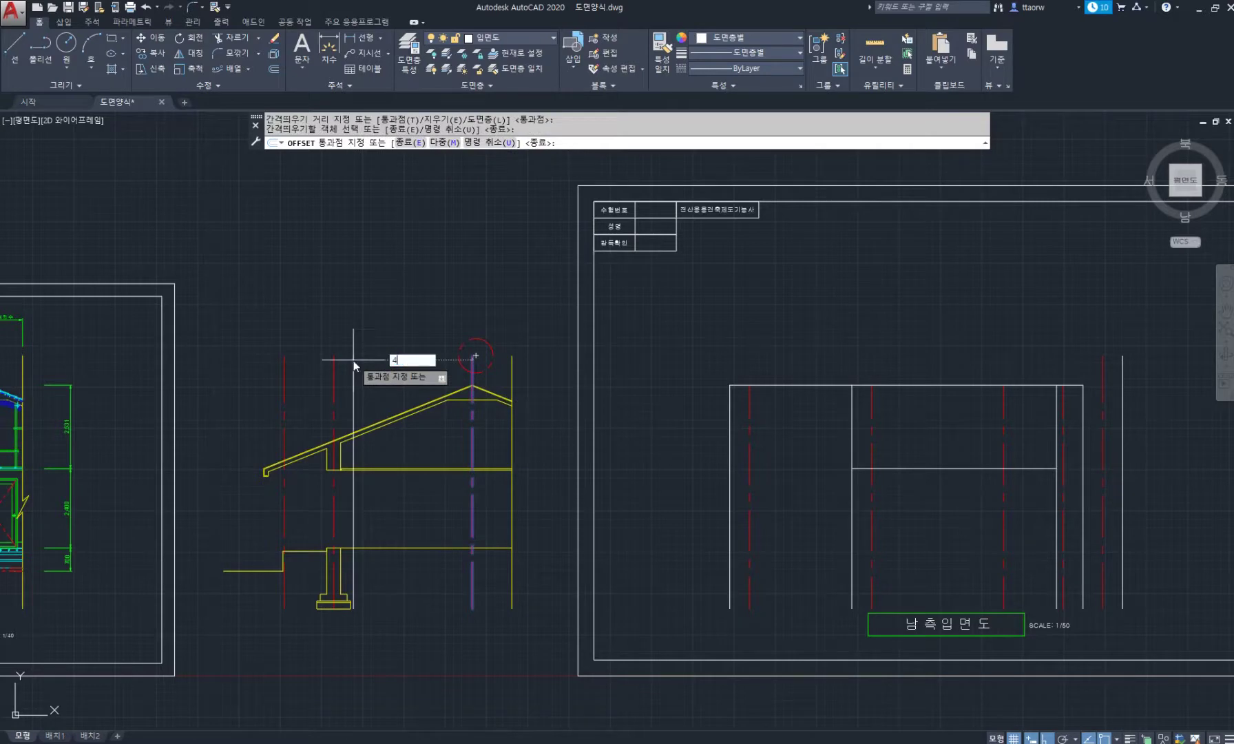
{"action": "type", "text": "480"}
{"action": "key", "text": "Escape"}
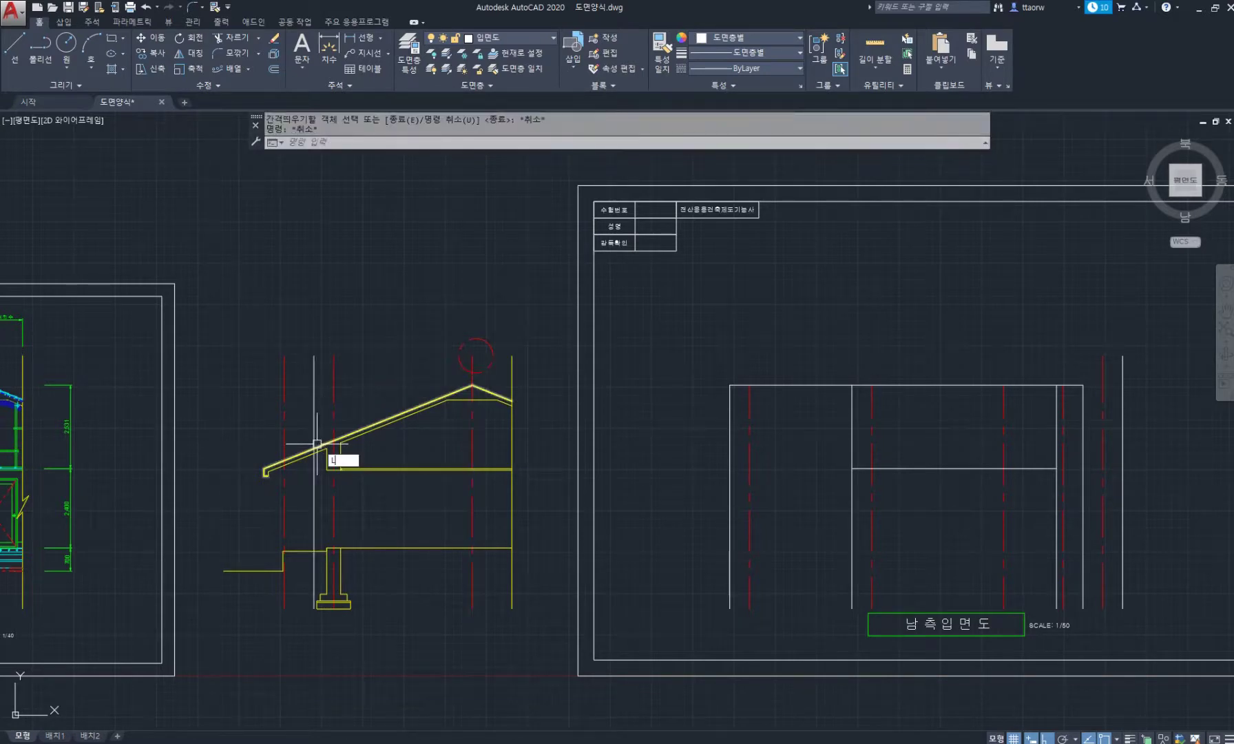
Project the roof surface's intersection with the 4800 offset line horizontally to the elevation's first and second eave lines
{"action": "key", "text": "Return"}
{"action": "scroll", "coordinate": [316, 443], "scroll_direction": "up", "scroll_amount": 3}
{"action": "left_click", "coordinate": [306, 474]}
{"action": "scroll", "coordinate": [475, 451], "scroll_direction": "down", "scroll_amount": 4}
{"action": "middle_click_drag", "start_coordinate": [686, 454], "coordinate": [409, 428]}
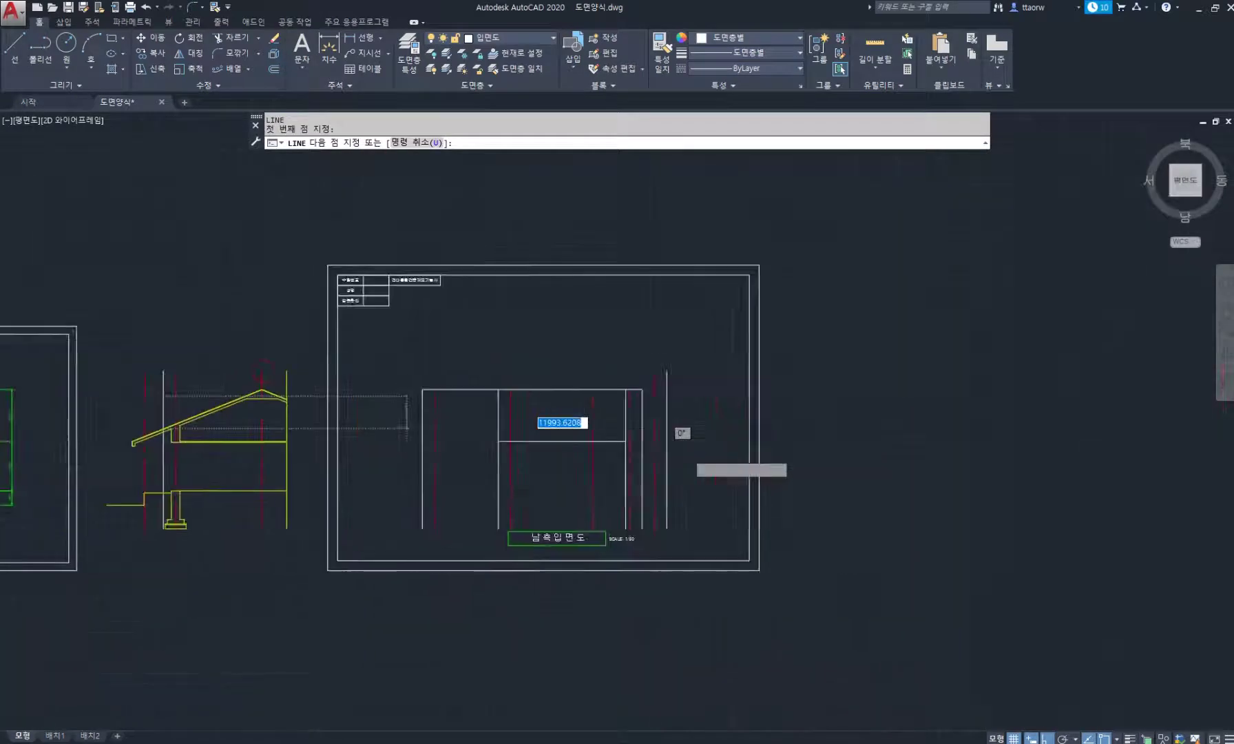
{"action": "scroll", "coordinate": [433, 420], "scroll_direction": "up", "scroll_amount": 4}
{"action": "left_click", "coordinate": [406, 439]}
{"action": "left_click", "coordinate": [600, 439]}
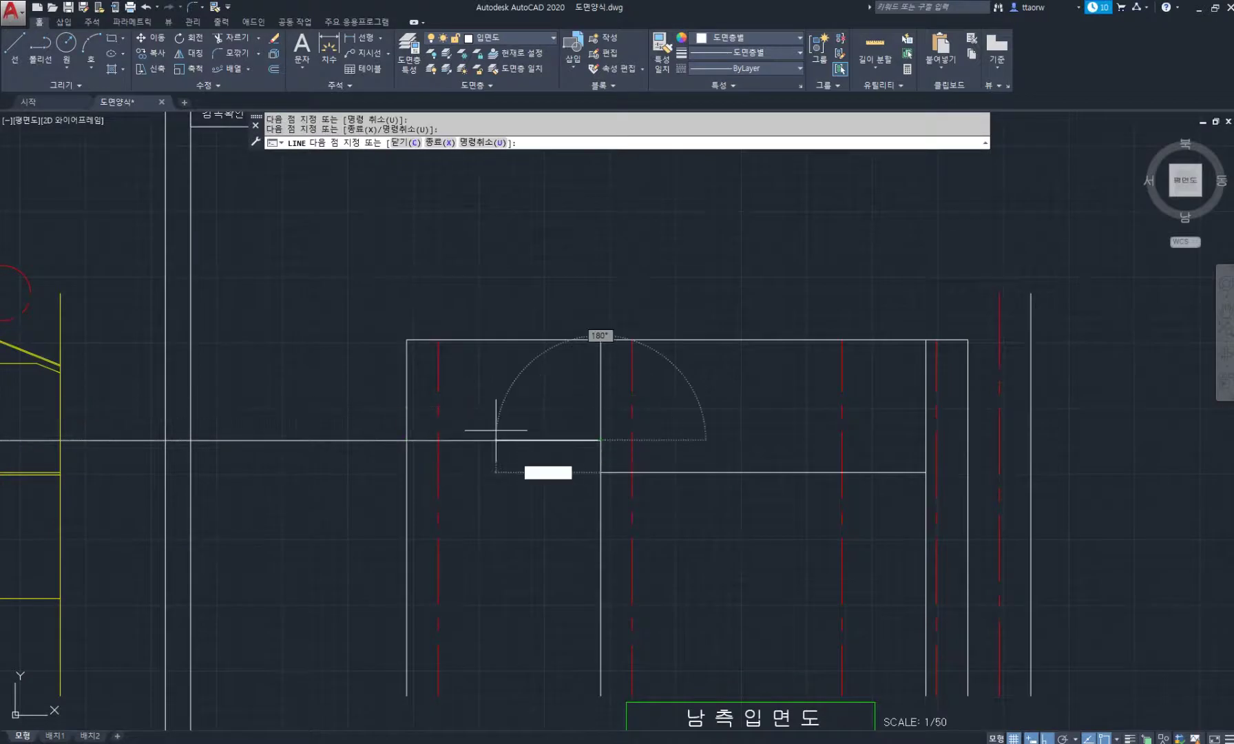
{"action": "key", "text": "space"}
Erase the room 3 eave projection segment between the section and the first eave line
{"action": "type", "text": "e"}
{"action": "key", "text": "space"}
{"action": "left_click", "coordinate": [322, 482]}
{"action": "left_click", "coordinate": [283, 418]}
{"action": "key", "text": "space"}
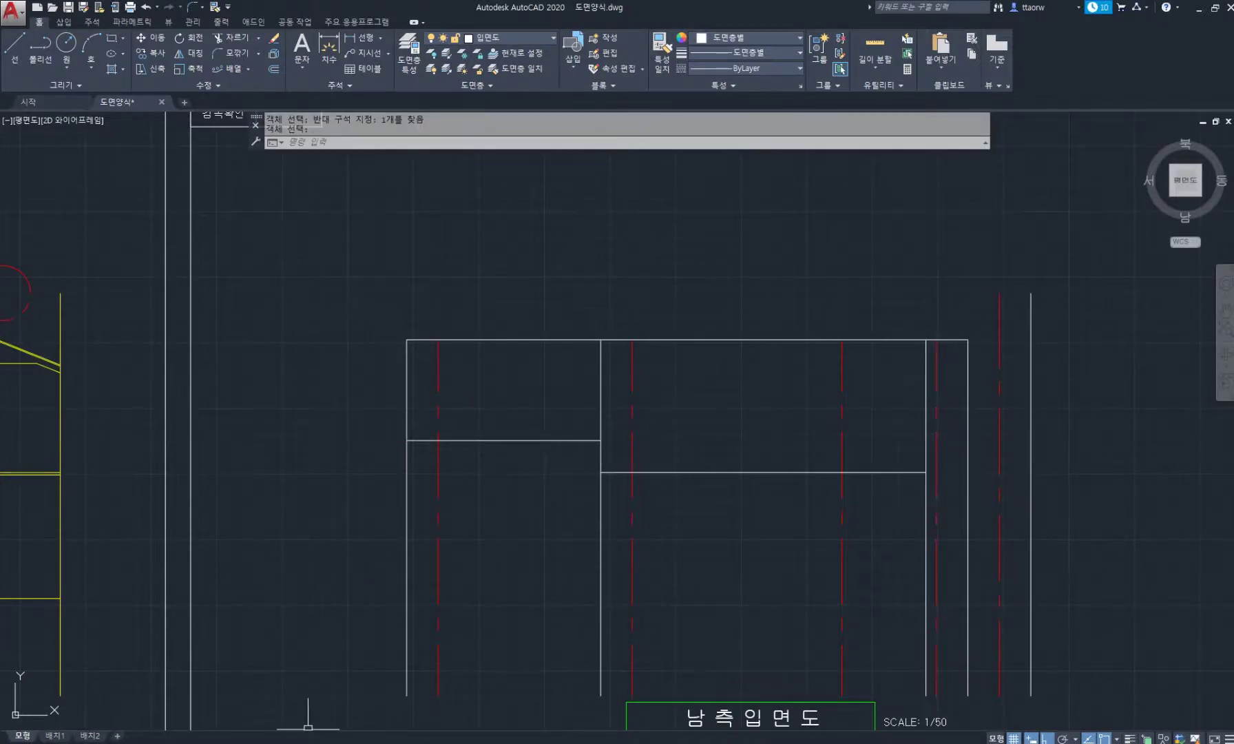
Highlight and check the short eave line by the entrance steps in Acrobat Reader, then in AutoCAD offset the section's ridge centre line 2500 left
{"action": "key", "text": "alt+Tab"}
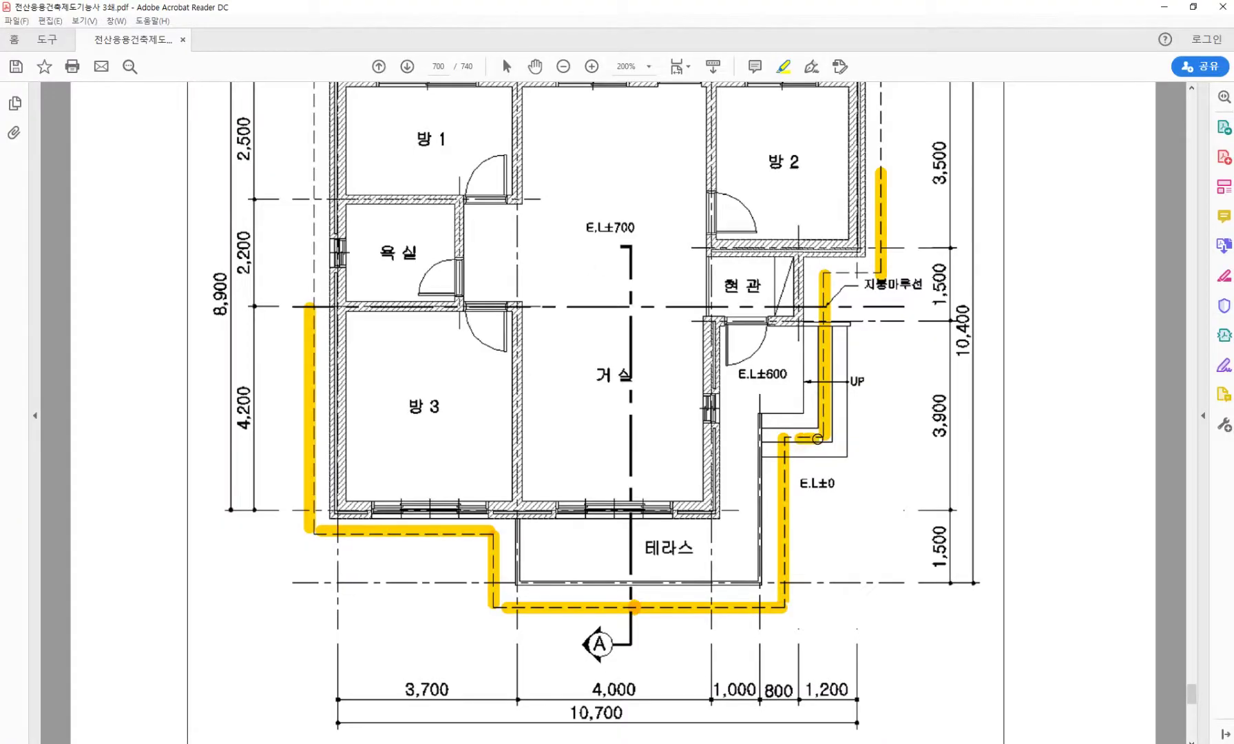
{"action": "scroll", "coordinate": [880, 356], "scroll_direction": "up", "scroll_amount": 1}
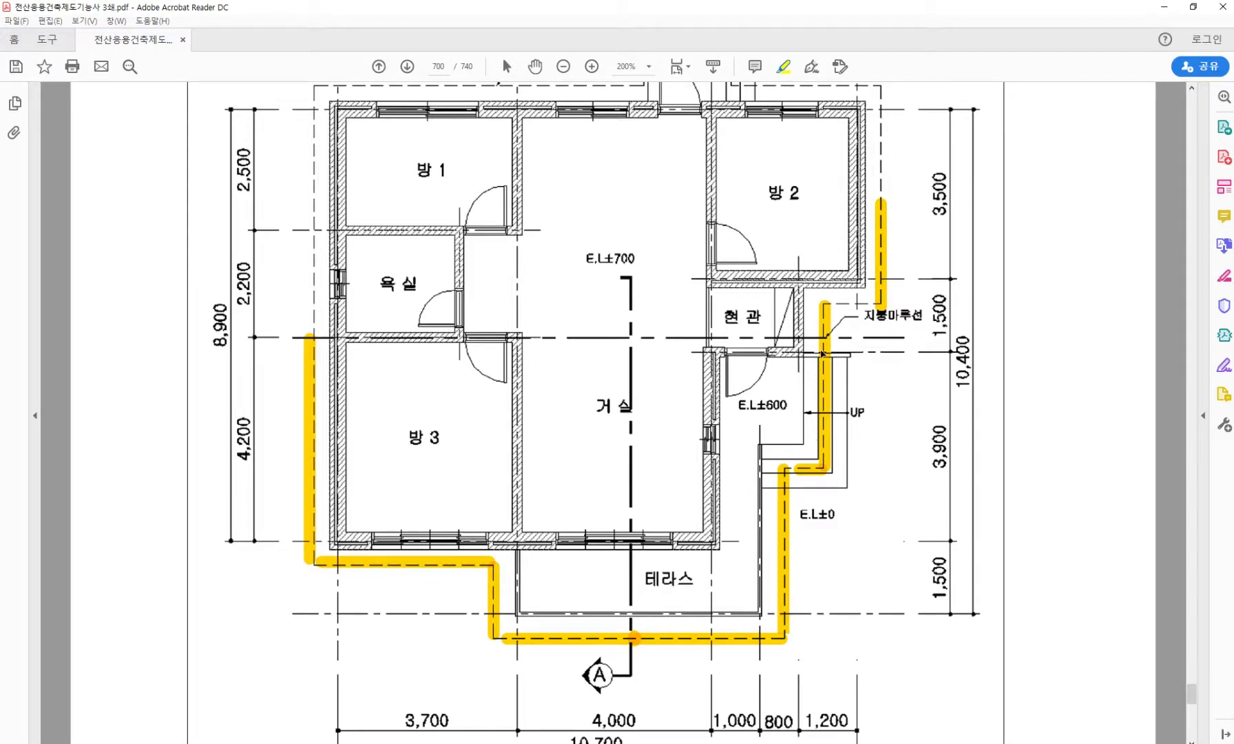
{"action": "scroll", "coordinate": [841, 340], "scroll_direction": "up", "scroll_amount": 10}
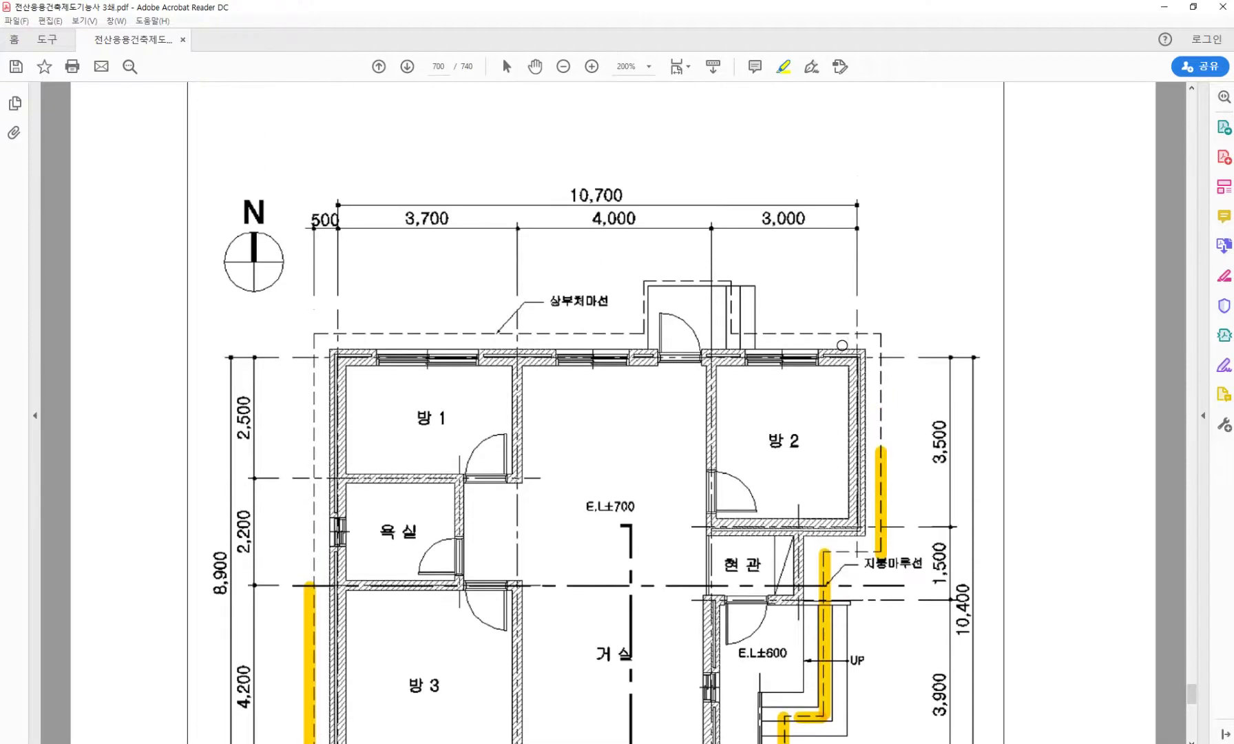
{"action": "scroll", "coordinate": [619, 413], "scroll_direction": "down", "scroll_amount": 9}
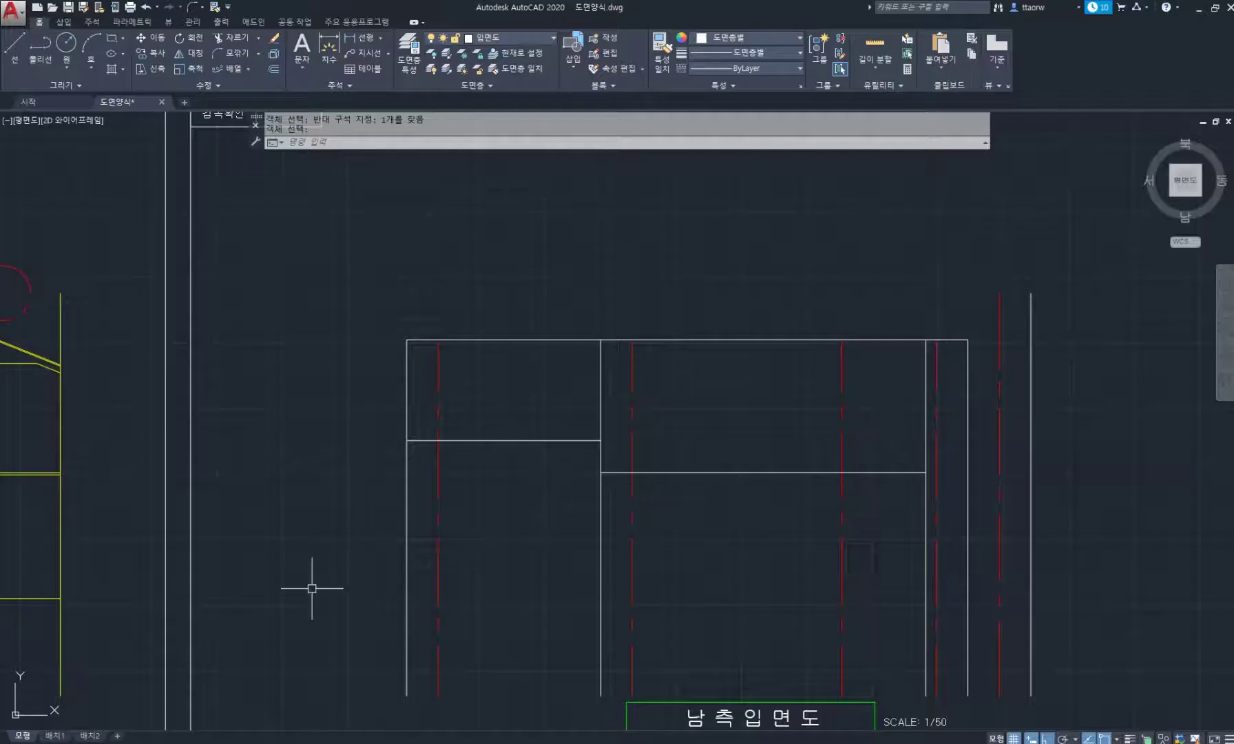
{"action": "middle_click_drag", "start_coordinate": [311, 587], "coordinate": [771, 599]}
{"action": "left_click_drag", "start_coordinate": [588, 413], "coordinate": [366, 389]}
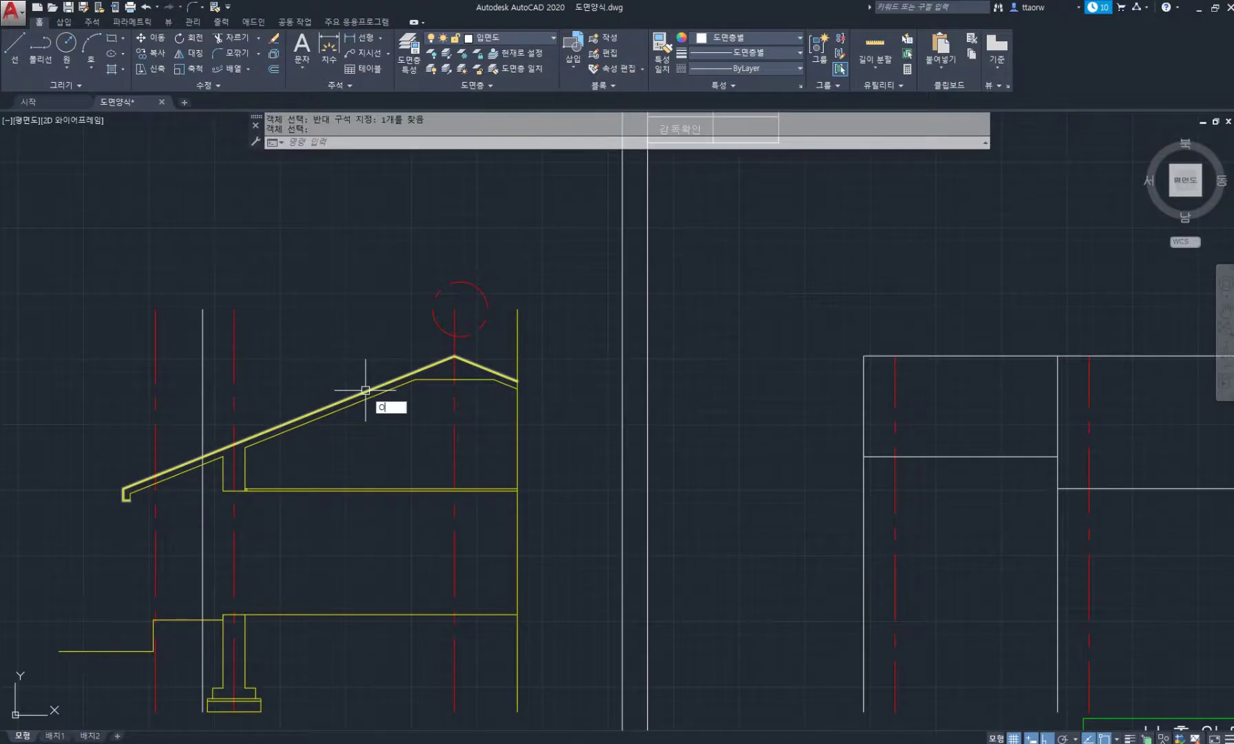
{"action": "key", "text": "Return"}
{"action": "key", "text": "Return"}
{"action": "left_click", "coordinate": [451, 432]}
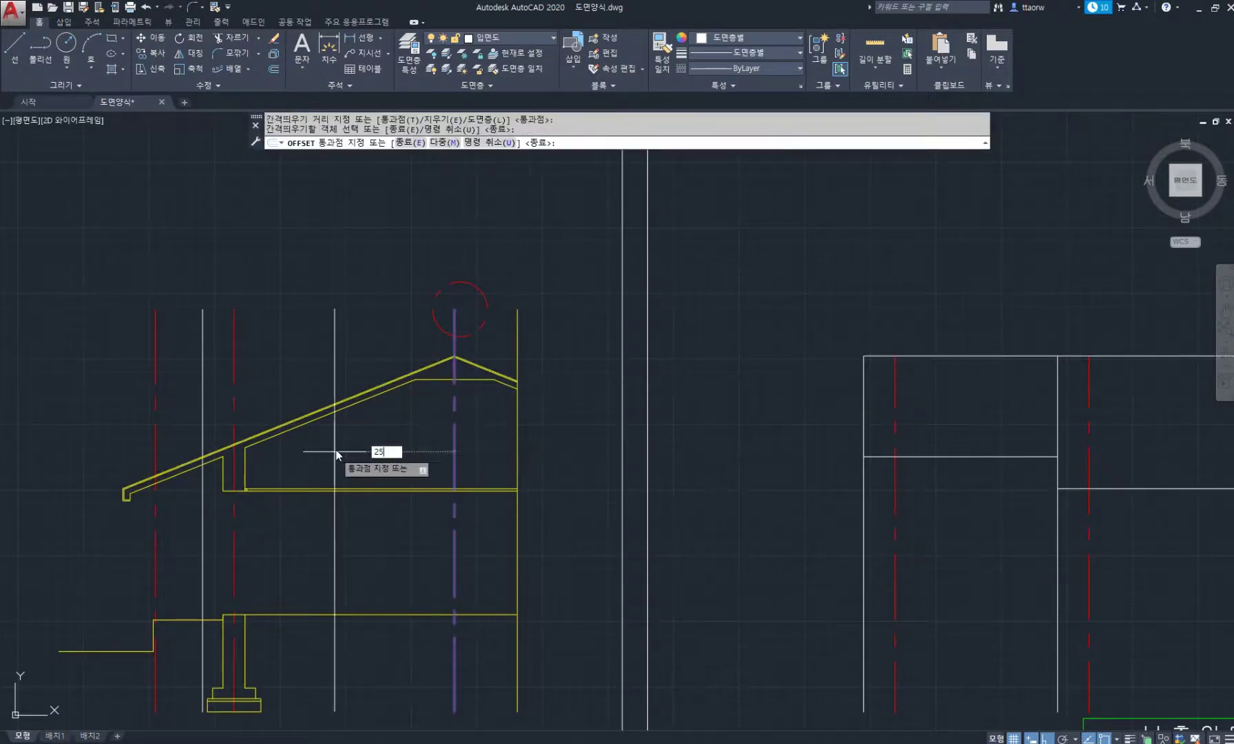
{"action": "key", "text": "Return"}
{"action": "key", "text": "Escape"}
Project the roof surface's intersection with the 2500 offset line horizontally to the elevation's third and fourth eave lines
{"action": "type", "text": "l"}
{"action": "key", "text": "Return"}
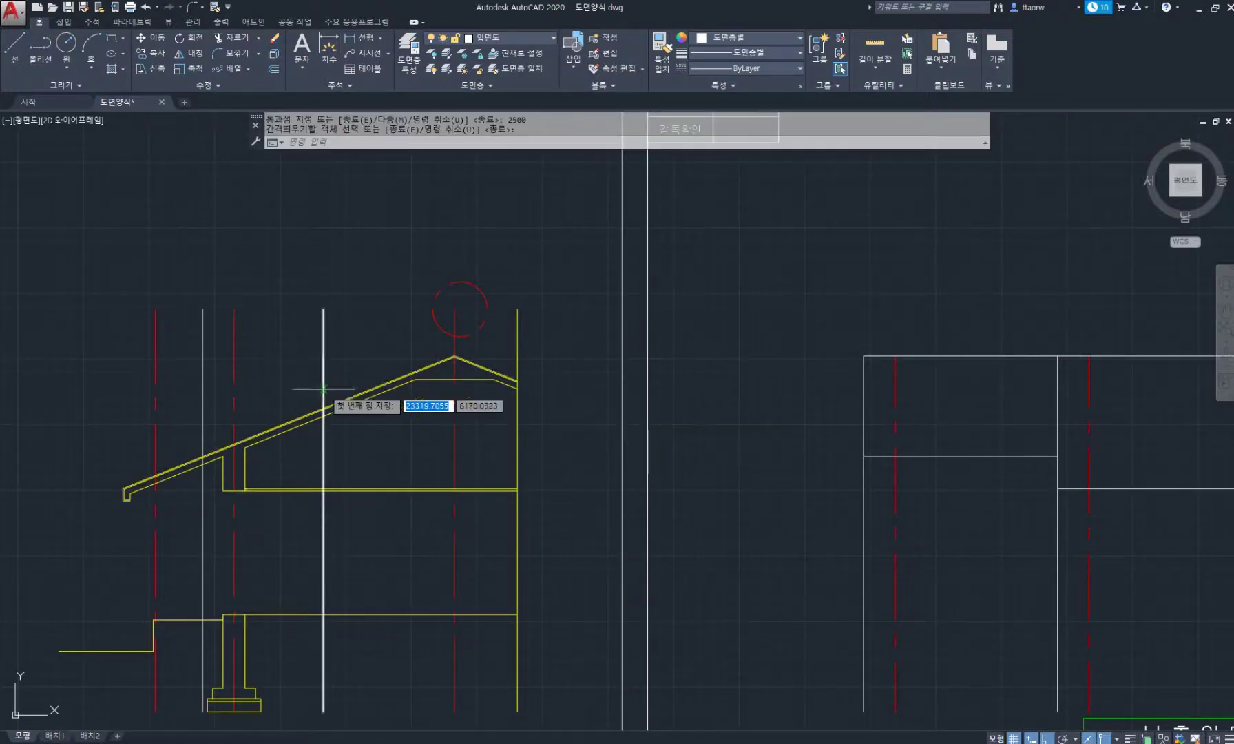
{"action": "scroll", "coordinate": [324, 395], "scroll_direction": "up", "scroll_amount": 4}
{"action": "left_click", "coordinate": [323, 424]}
{"action": "scroll", "coordinate": [324, 431], "scroll_direction": "down", "scroll_amount": 5}
{"action": "scroll", "coordinate": [413, 414], "scroll_direction": "down", "scroll_amount": 2}
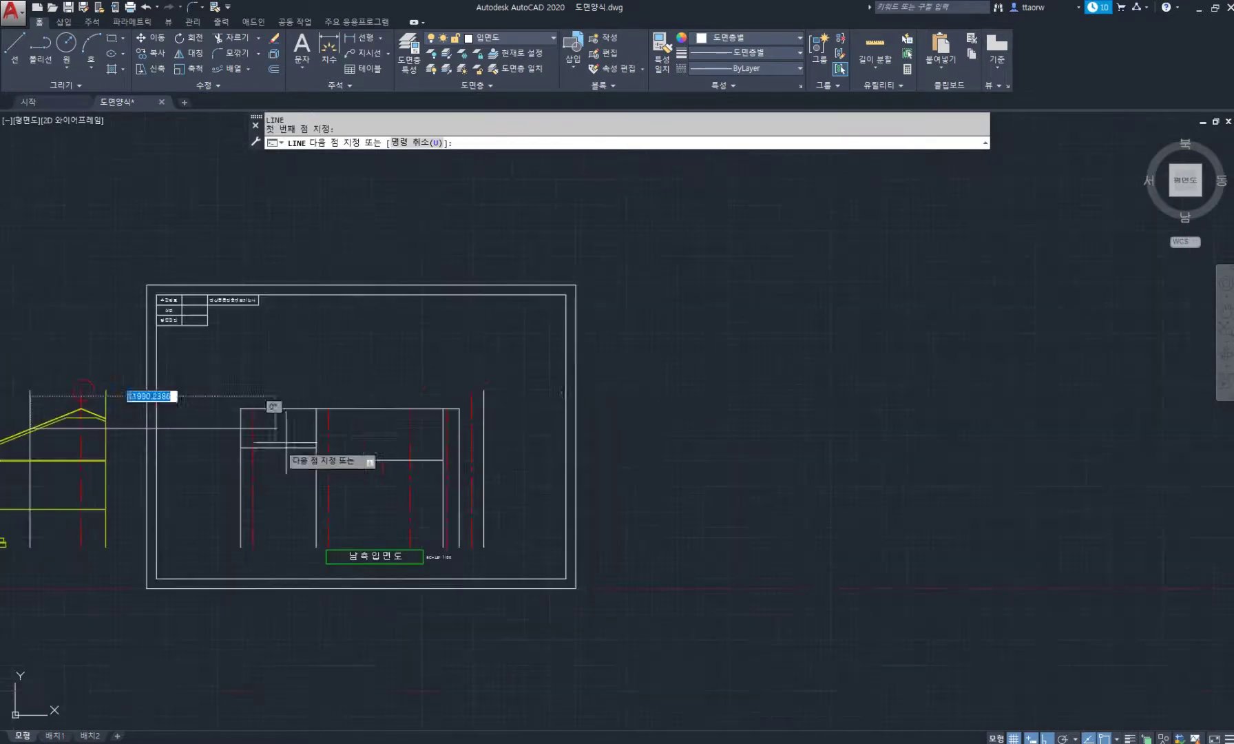
{"action": "scroll", "coordinate": [441, 418], "scroll_direction": "up", "scroll_amount": 8}
{"action": "scroll", "coordinate": [420, 432], "scroll_direction": "up", "scroll_amount": 2}
{"action": "left_click", "coordinate": [410, 457]}
{"action": "left_click", "coordinate": [485, 459]}
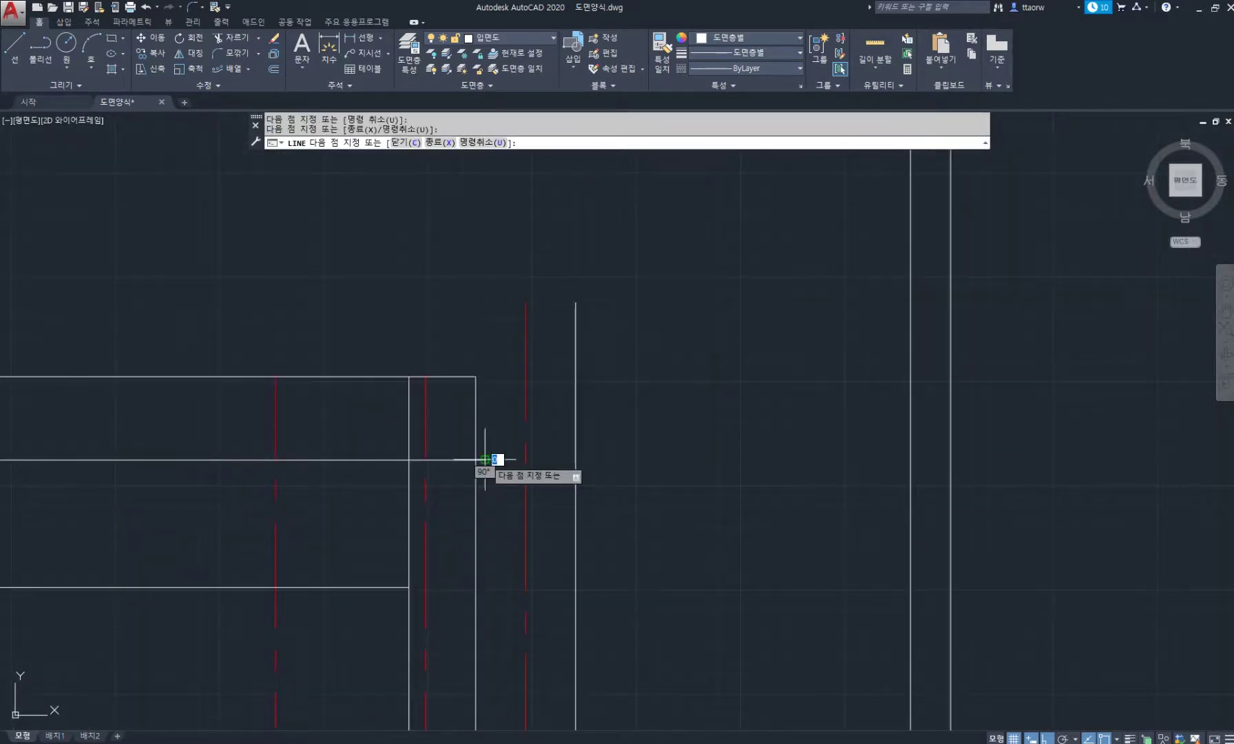
{"action": "type", "text": "u"}
{"action": "key", "text": "Return"}
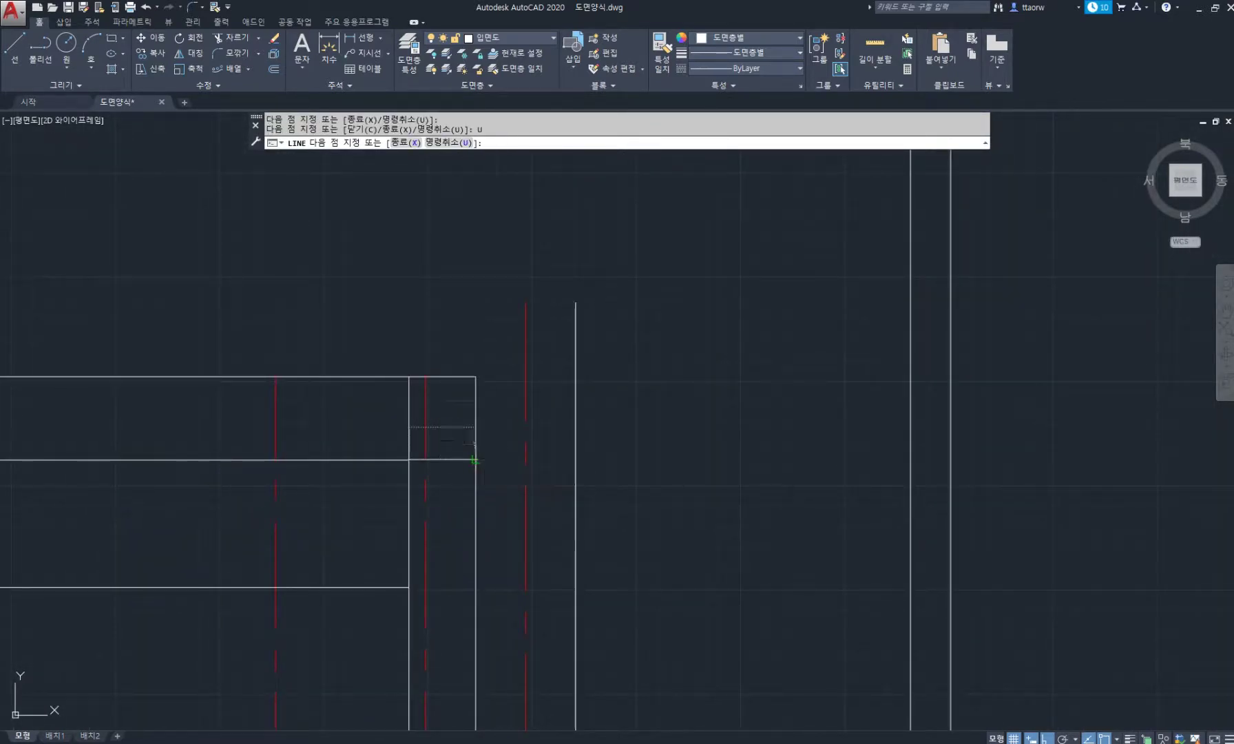
{"action": "left_click", "coordinate": [475, 459]}
{"action": "key", "text": "Return"}
Erase the entrance eave projection segment between the section and the third eave line
{"action": "type", "text": "e"}
{"action": "key", "text": "Return"}
{"action": "left_click_drag", "start_coordinate": [352, 471], "coordinate": [338, 438]}
{"action": "key", "text": "Return"}
Offset the three horizontal eave lines of the elevation downward by 230 for the eave thickness
{"action": "scroll", "coordinate": [428, 440], "scroll_direction": "down", "scroll_amount": 5}
{"action": "scroll", "coordinate": [323, 455], "scroll_direction": "up", "scroll_amount": 3}
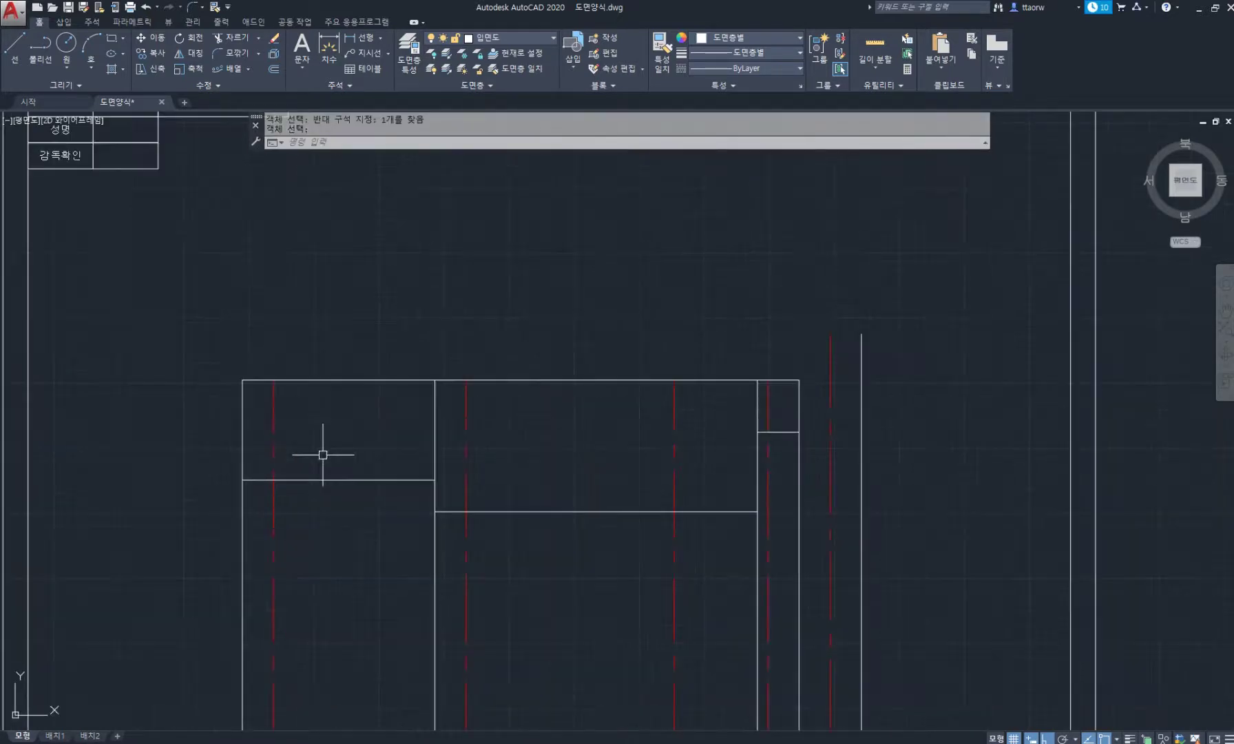
{"action": "type", "text": "o"}
{"action": "key", "text": "Return"}
{"action": "key", "text": "Return"}
{"action": "left_click", "coordinate": [330, 479]}
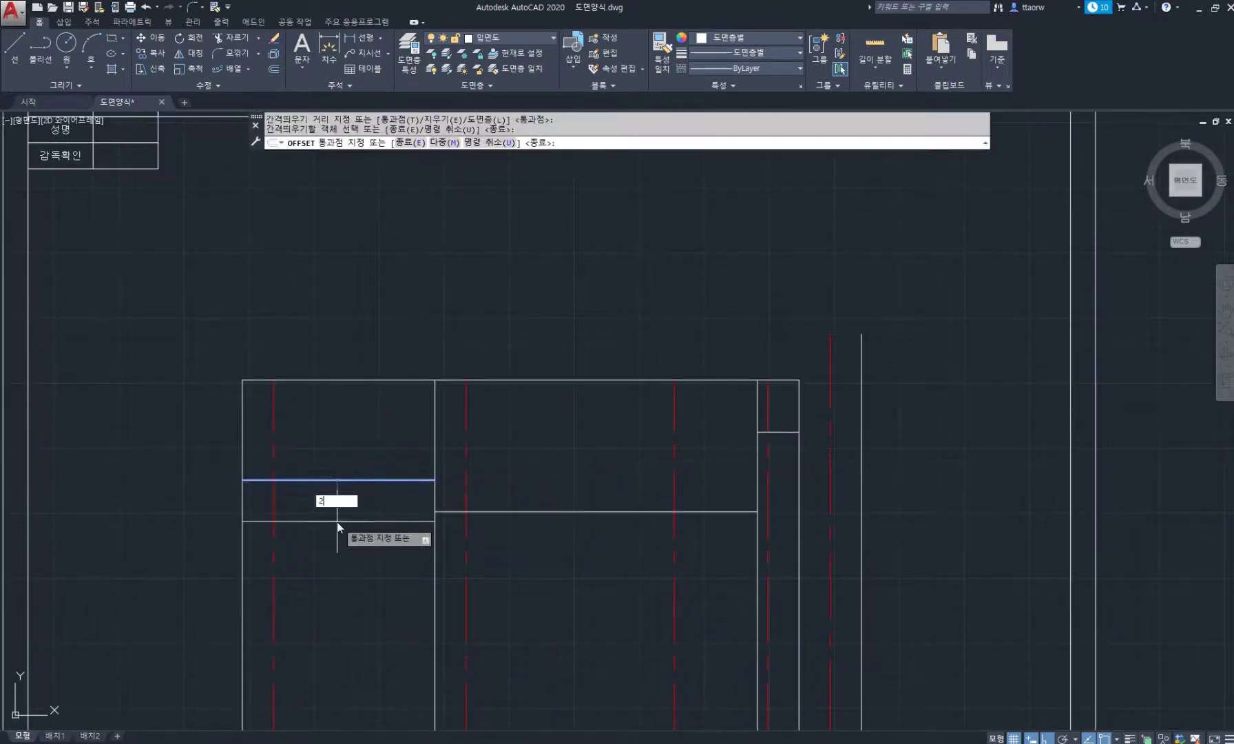
{"action": "key", "text": "Return"}
{"action": "left_click", "coordinate": [549, 511]}
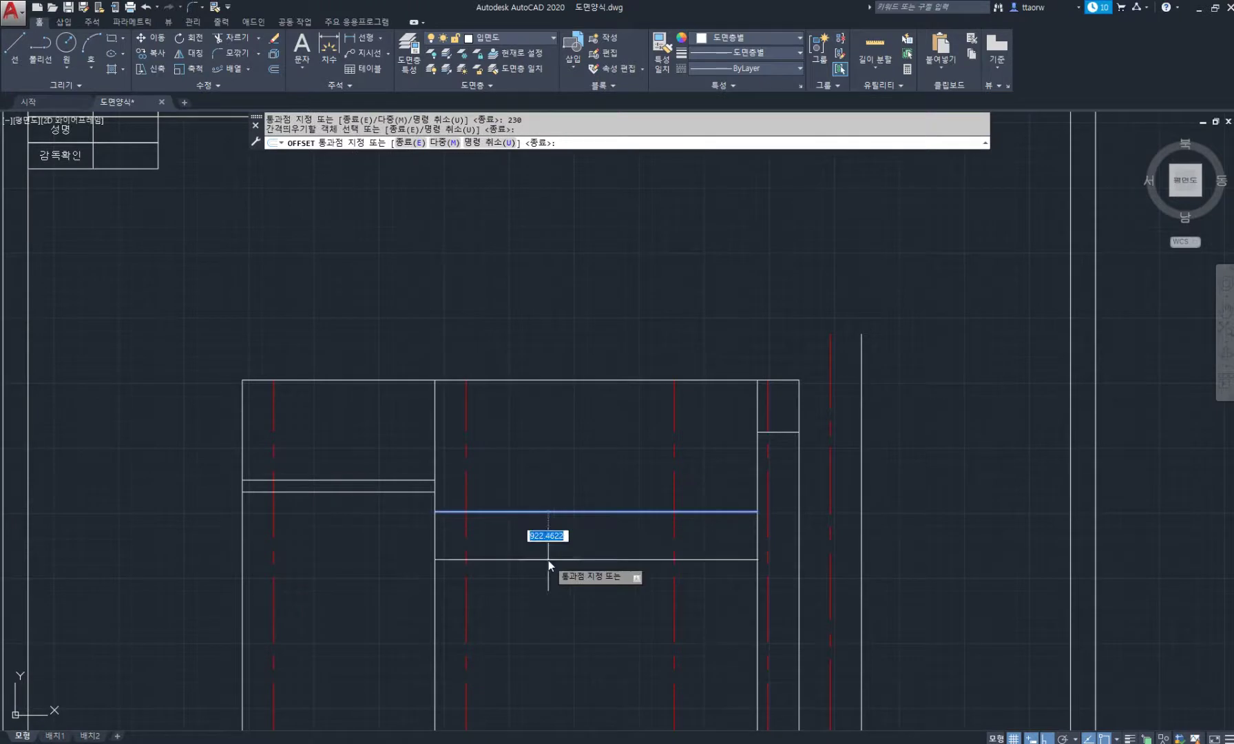
{"action": "type", "text": "230"}
{"action": "key", "text": "Return"}
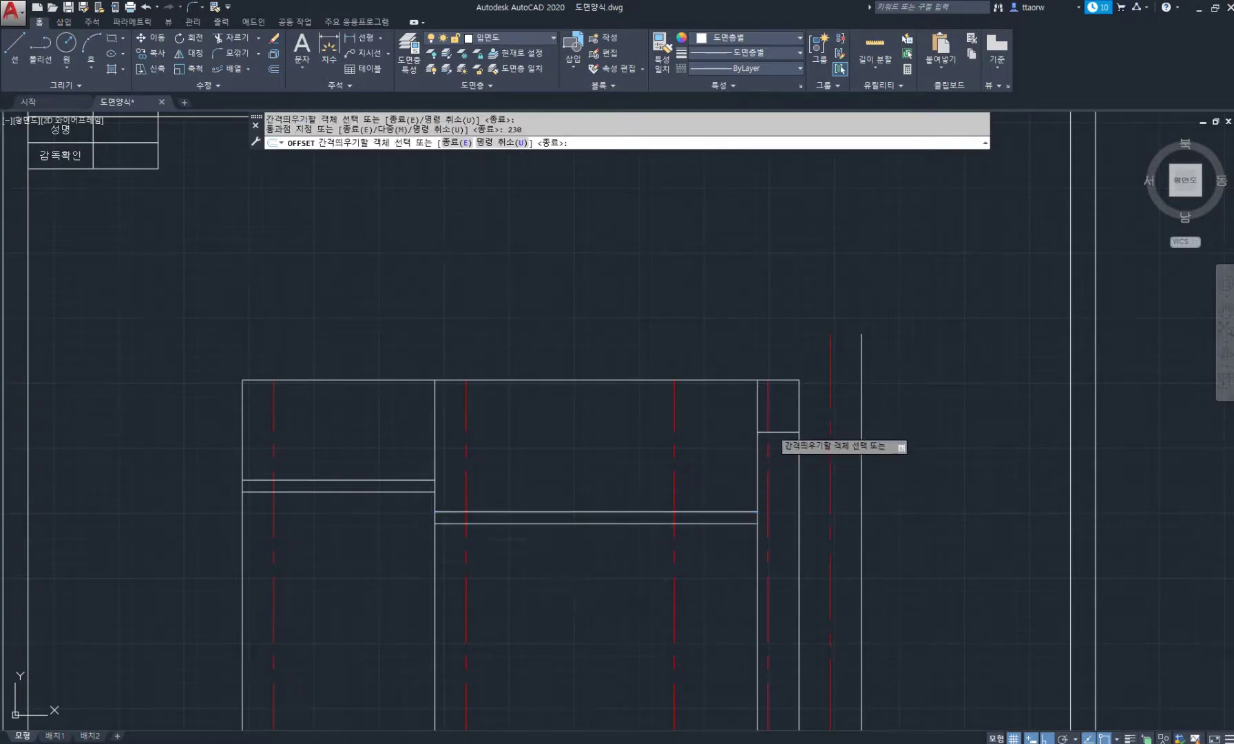
{"action": "left_click", "coordinate": [773, 432]}
{"action": "type", "text": "230"}
{"action": "key", "text": "Return"}
{"action": "key", "text": "Escape"}
Trim the first four vertical eave lines below the eaves, and the second and third also inside the roof surface
{"action": "middle_click_drag", "start_coordinate": [487, 464], "coordinate": [400, 386]}
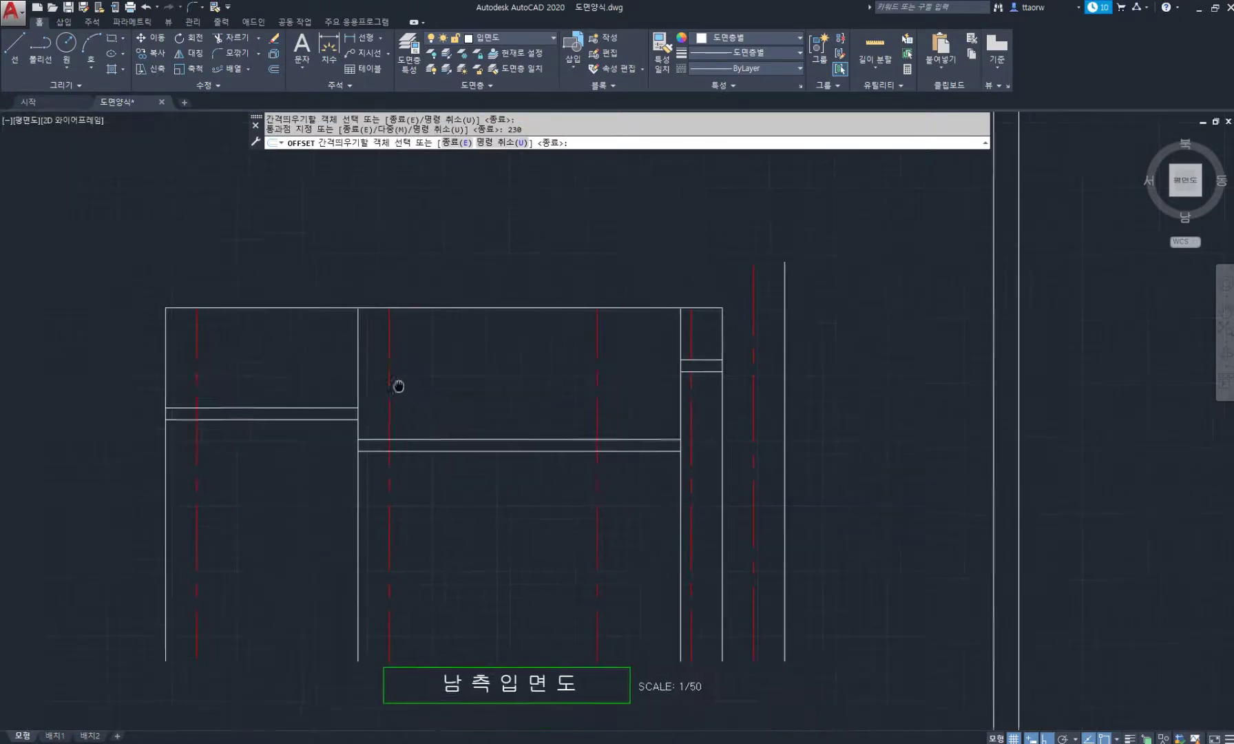
{"action": "type", "text": "tr"}
{"action": "key", "text": "Return"}
{"action": "key", "text": "Return"}
{"action": "left_click", "coordinate": [153, 474]}
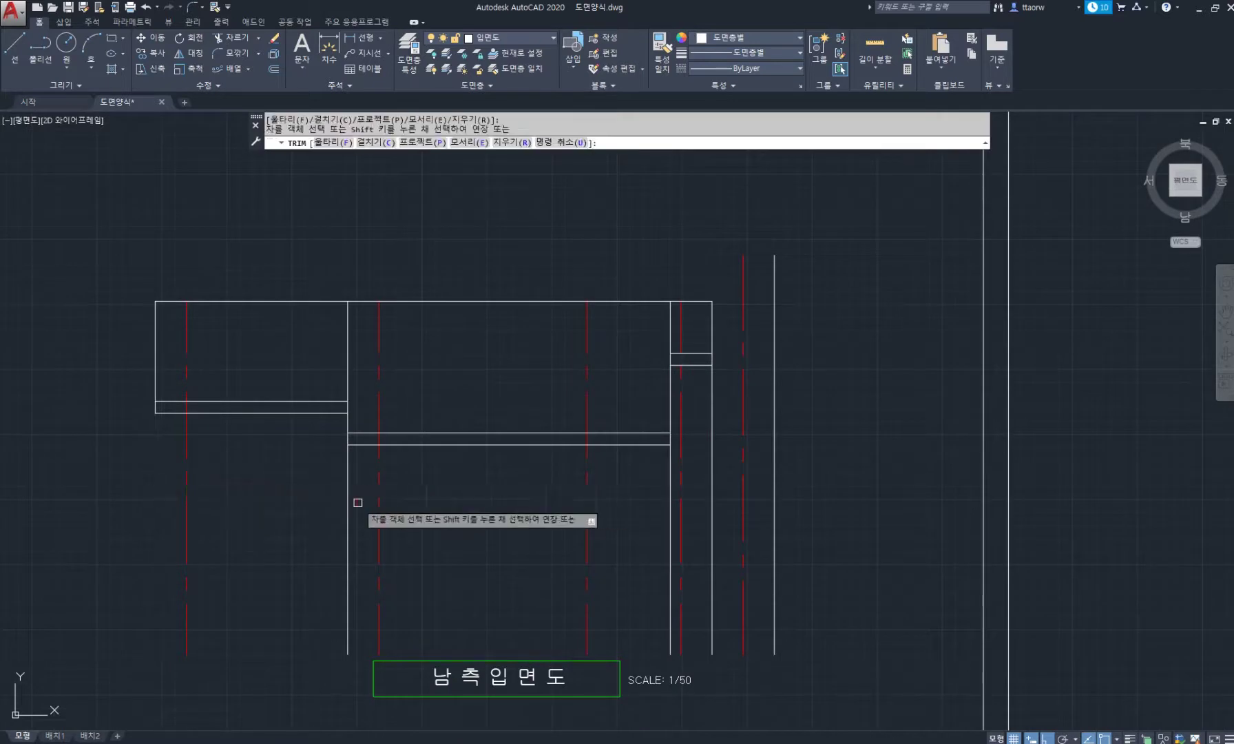
{"action": "left_click", "coordinate": [347, 504]}
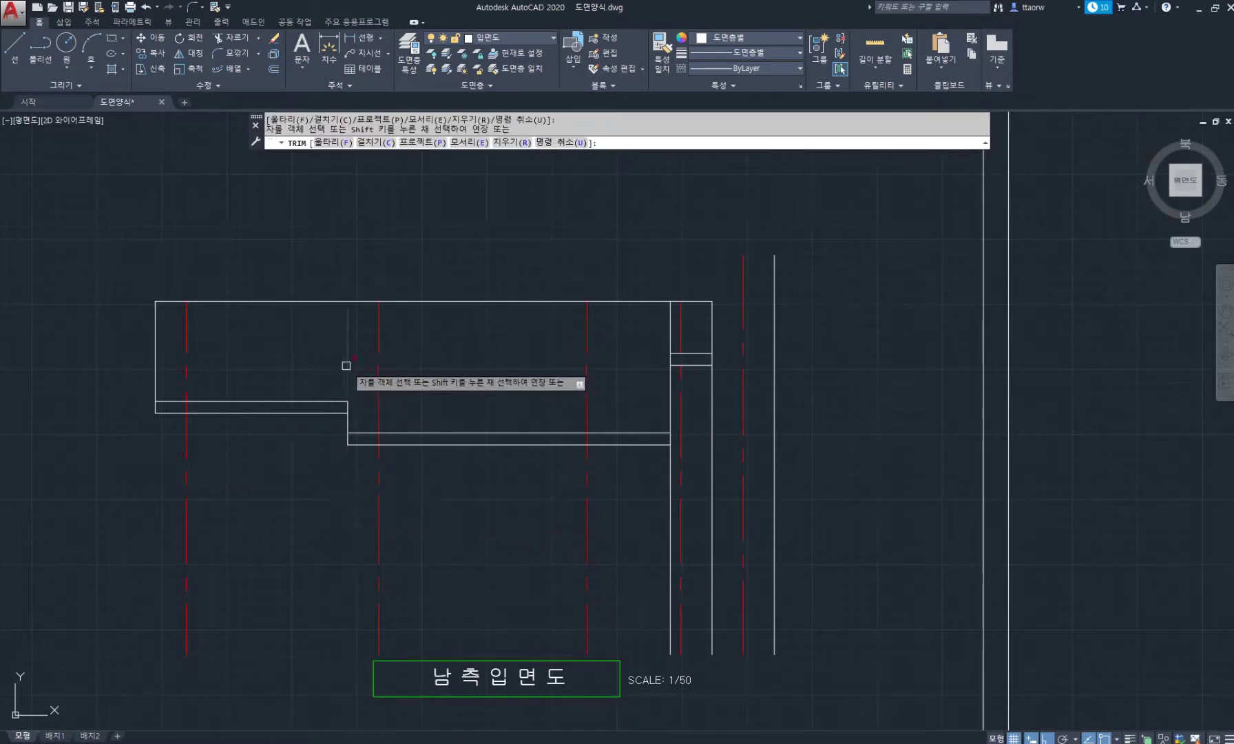
{"action": "left_click", "coordinate": [666, 509]}
{"action": "left_click", "coordinate": [671, 335]}
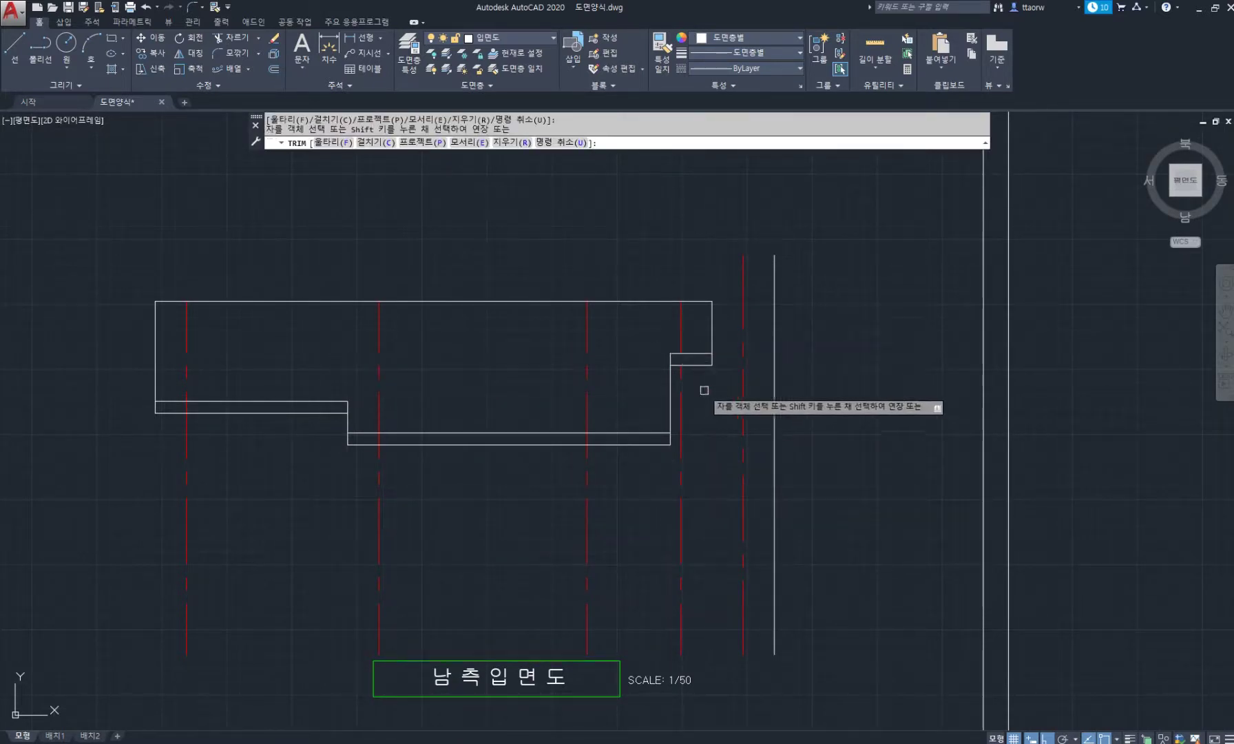
{"action": "key", "text": "Return"}
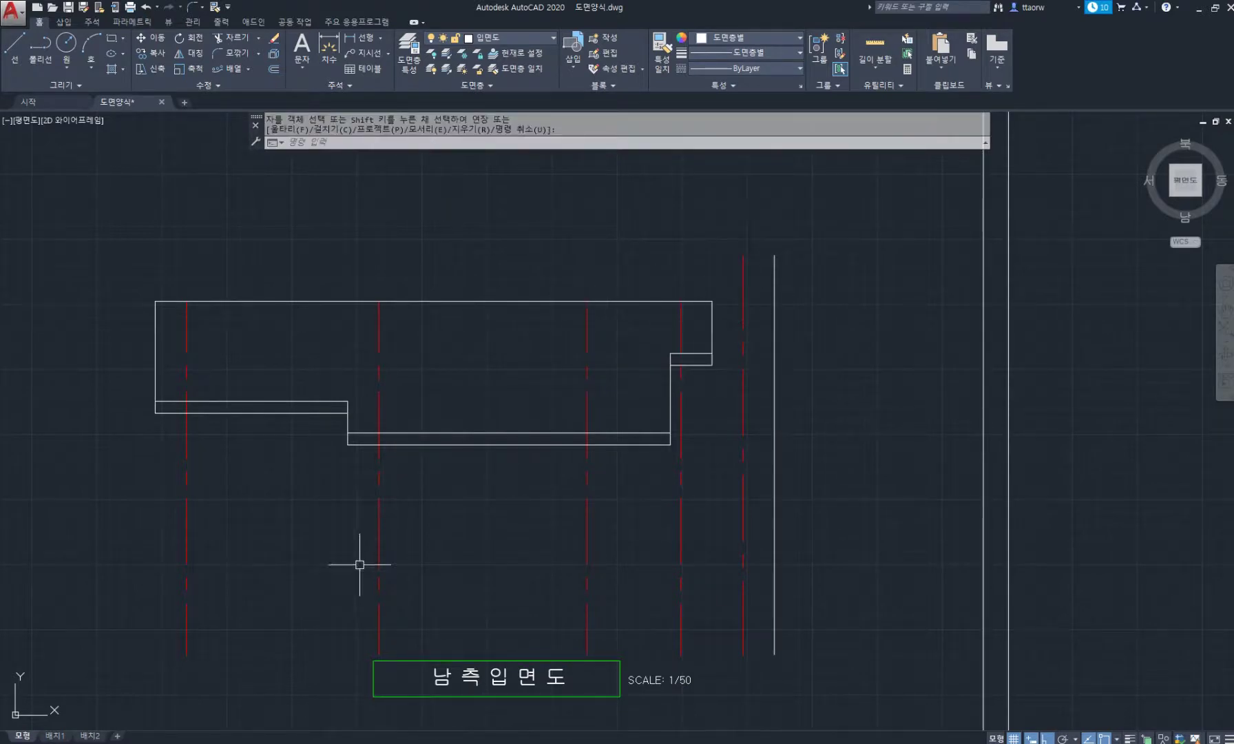
Check the eave outline on the plan in Acrobat Reader, then in AutoCAD offset the section's ridge centre line 1200 left
{"action": "key", "text": "alt+Tab"}
{"action": "scroll", "coordinate": [972, 435], "scroll_direction": "down", "scroll_amount": 1, "text": "ctrl"}
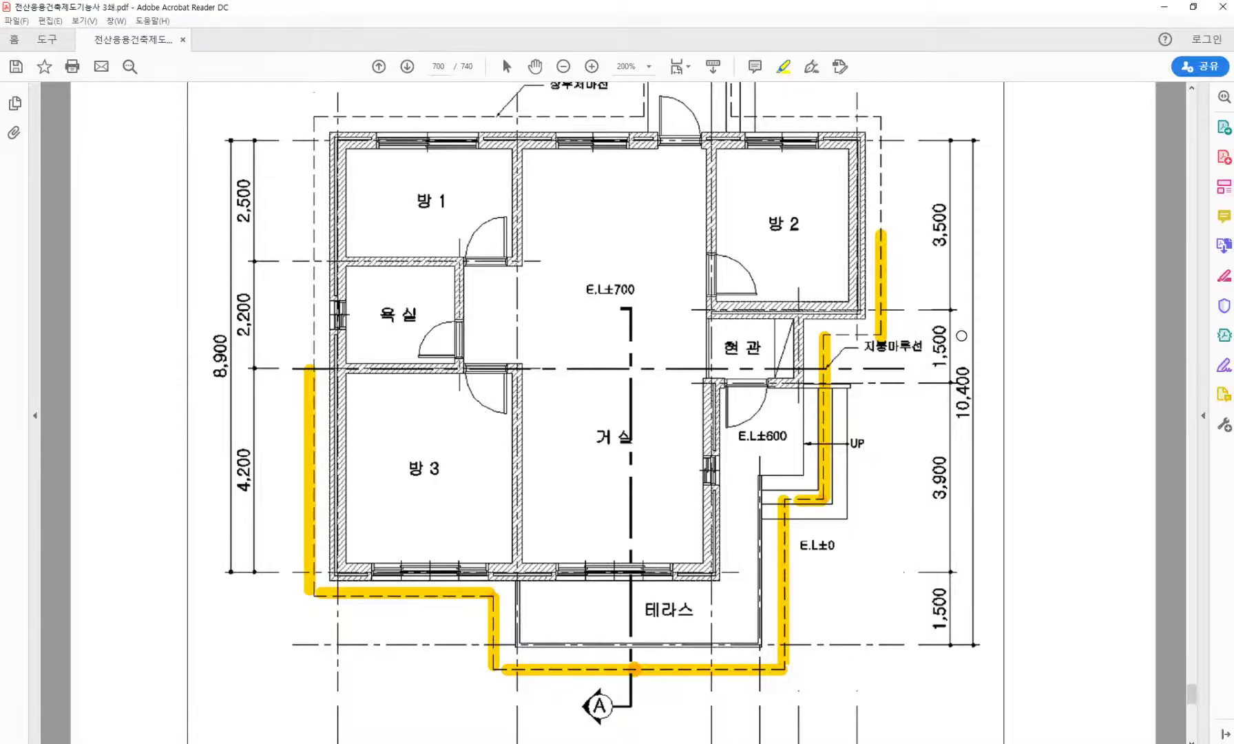
{"action": "scroll", "coordinate": [926, 377], "scroll_direction": "up", "scroll_amount": 2, "text": "ctrl"}
{"action": "scroll", "coordinate": [907, 396], "scroll_direction": "down", "scroll_amount": 1, "text": "ctrl"}
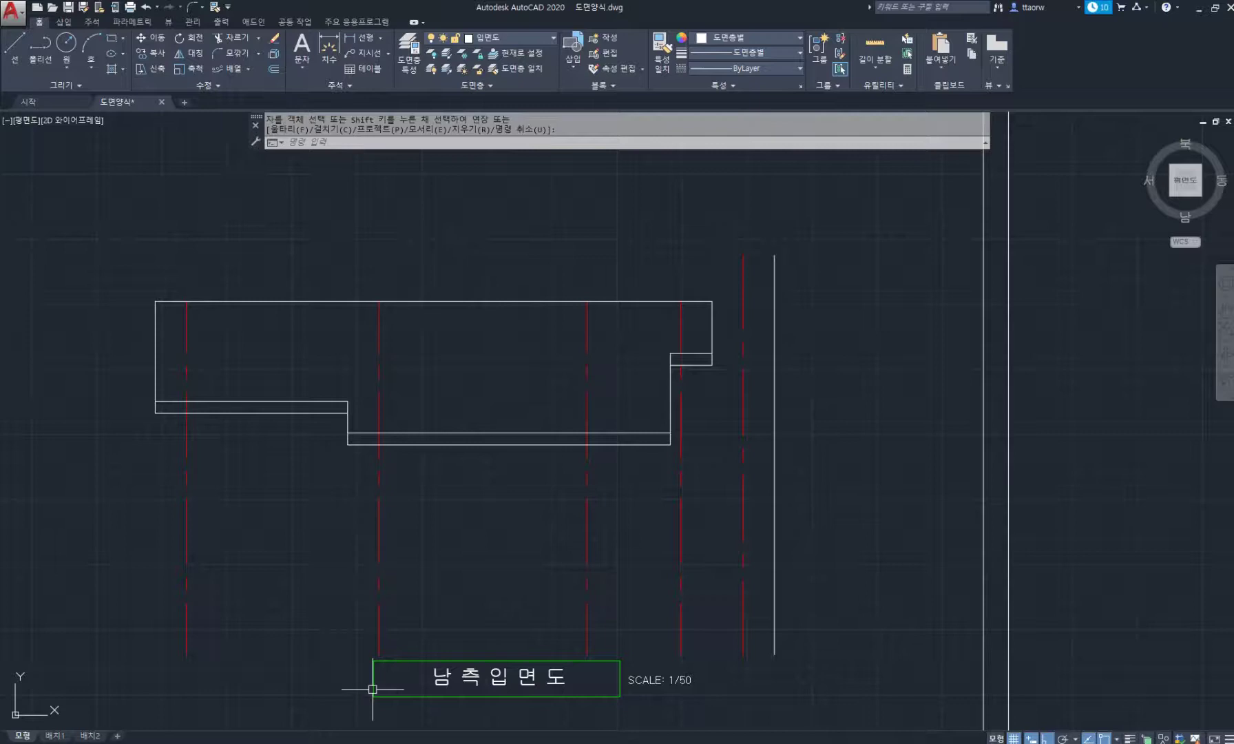
{"action": "middle_click_drag", "start_coordinate": [328, 421], "coordinate": [732, 420]}
{"action": "key", "text": "Return"}
{"action": "key", "text": "Return"}
{"action": "middle_click_drag", "start_coordinate": [207, 365], "coordinate": [267, 383]}
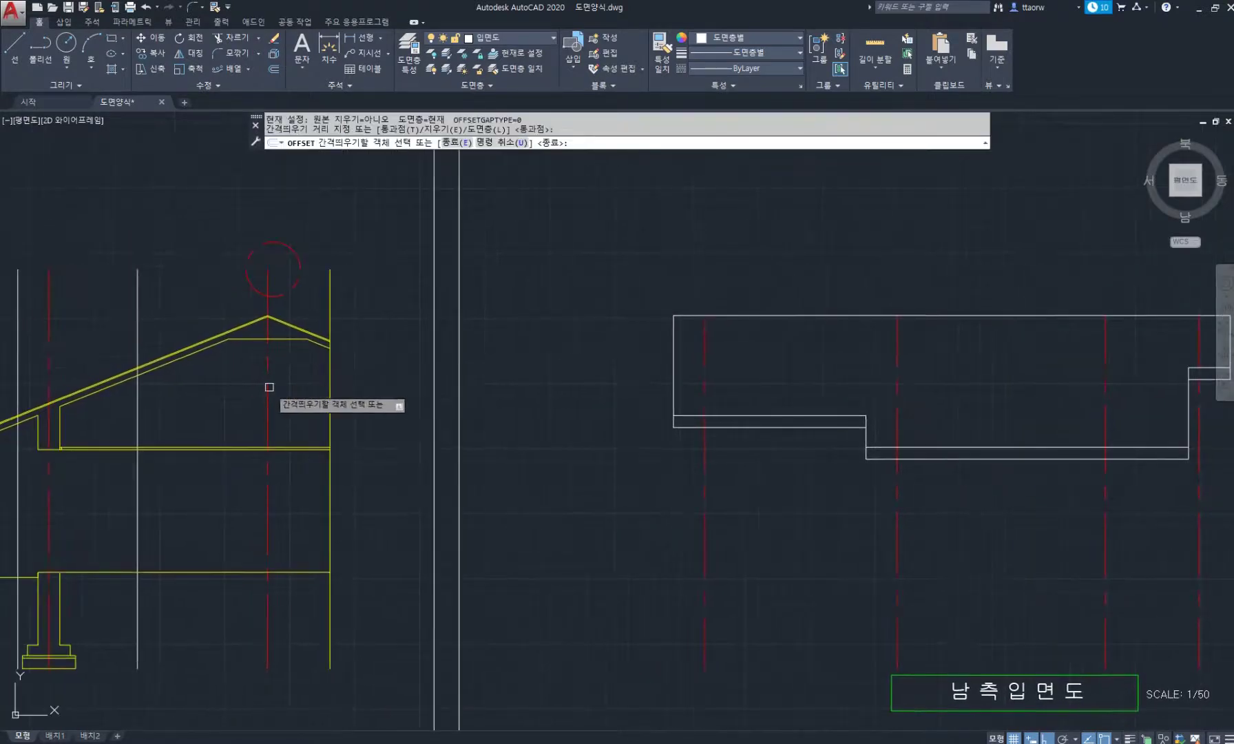
{"action": "left_click", "coordinate": [268, 385]}
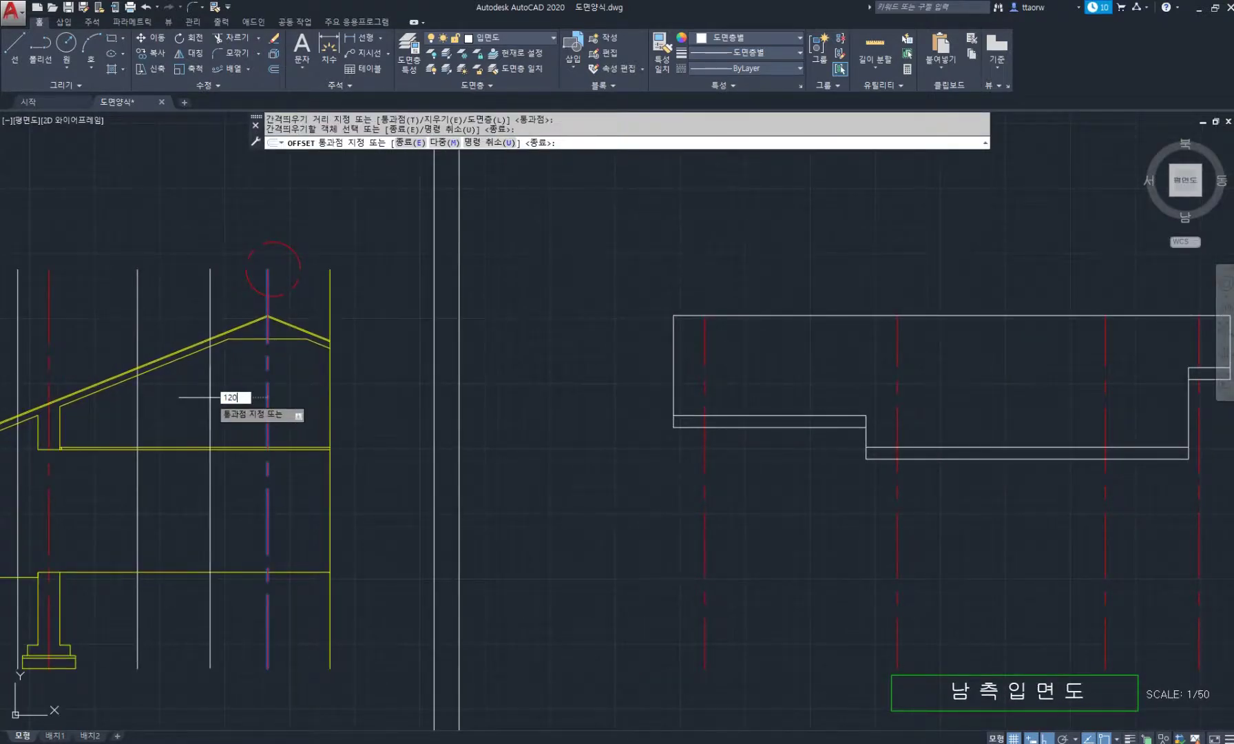
{"action": "key", "text": "Return"}
{"action": "key", "text": "Escape"}
Project the roof surface's intersection with the 1200 offset line horizontally to the elevation's fourth and fifth eave lines
{"action": "scroll", "coordinate": [212, 322], "scroll_direction": "up", "scroll_amount": 4}
{"action": "type", "text": "l"}
{"action": "key", "text": "Return"}
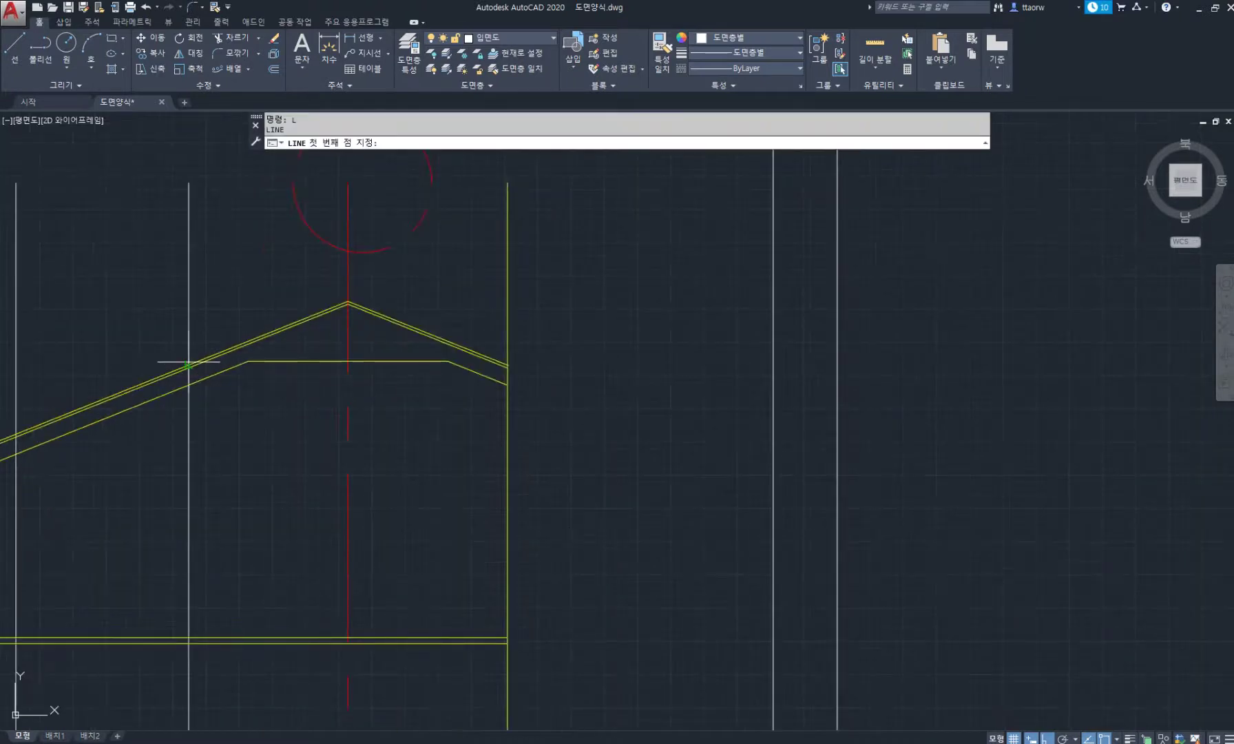
{"action": "left_click", "coordinate": [188, 364]}
{"action": "scroll", "coordinate": [482, 369], "scroll_direction": "down", "scroll_amount": 6}
{"action": "middle_click_drag", "start_coordinate": [885, 389], "coordinate": [407, 386]}
{"action": "scroll", "coordinate": [540, 381], "scroll_direction": "up", "scroll_amount": 4}
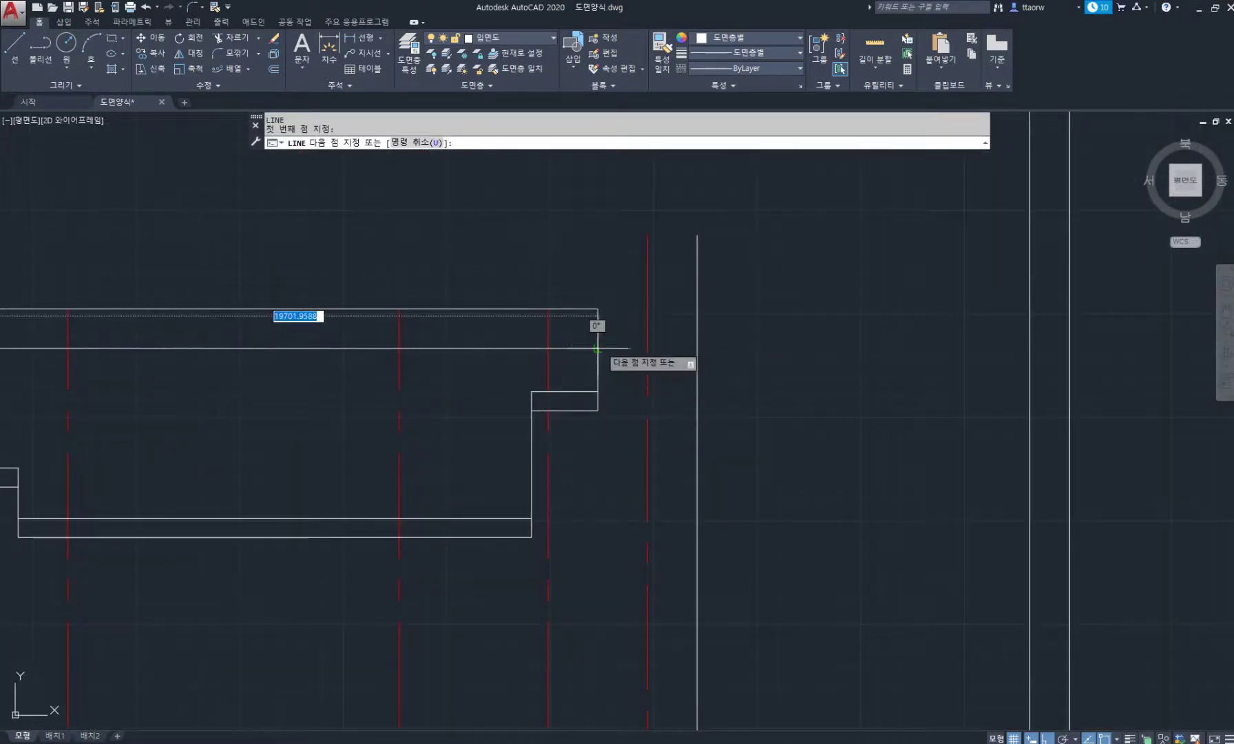
{"action": "left_click", "coordinate": [697, 348]}
{"action": "key", "text": "Return"}
Erase the projection segment of the 1200 offset between the section and the fourth eave line
{"action": "type", "text": "e"}
{"action": "key", "text": "Return"}
{"action": "left_click", "coordinate": [470, 342]}
{"action": "left_click", "coordinate": [550, 372]}
{"action": "key", "text": "Return"}
Highlight the short horizontal eave line between room 2 and the entrance on the plan in Acrobat Reader
{"action": "scroll", "coordinate": [550, 371], "scroll_direction": "down", "scroll_amount": 6}
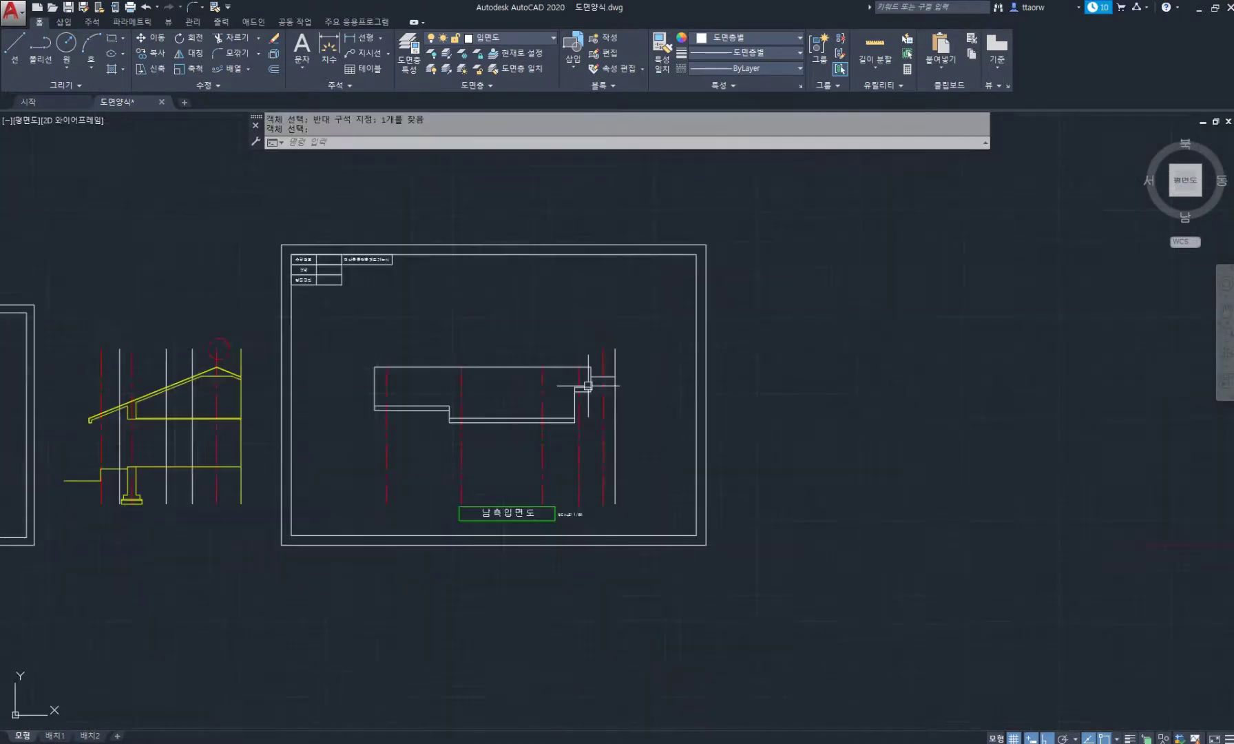
{"action": "middle_click_drag", "start_coordinate": [179, 353], "coordinate": [459, 356]}
{"action": "scroll", "coordinate": [460, 355], "scroll_direction": "up", "scroll_amount": 5}
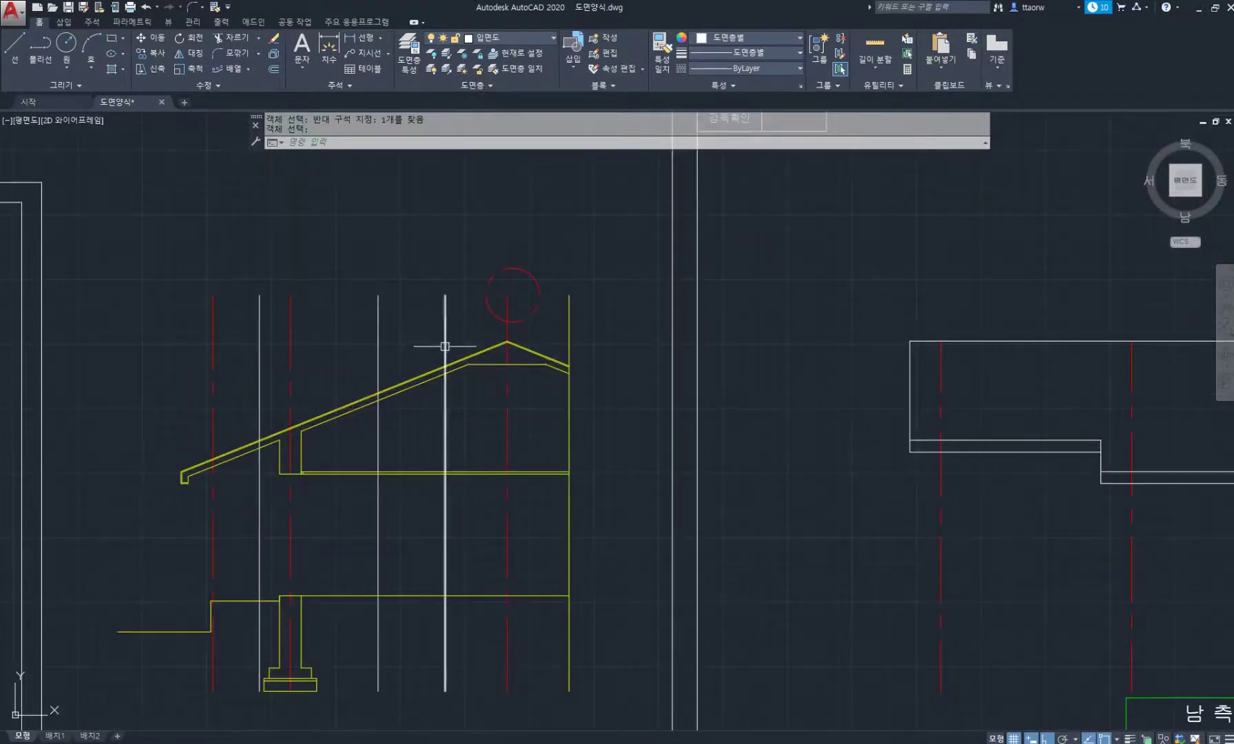
{"action": "key", "text": "alt+Tab"}
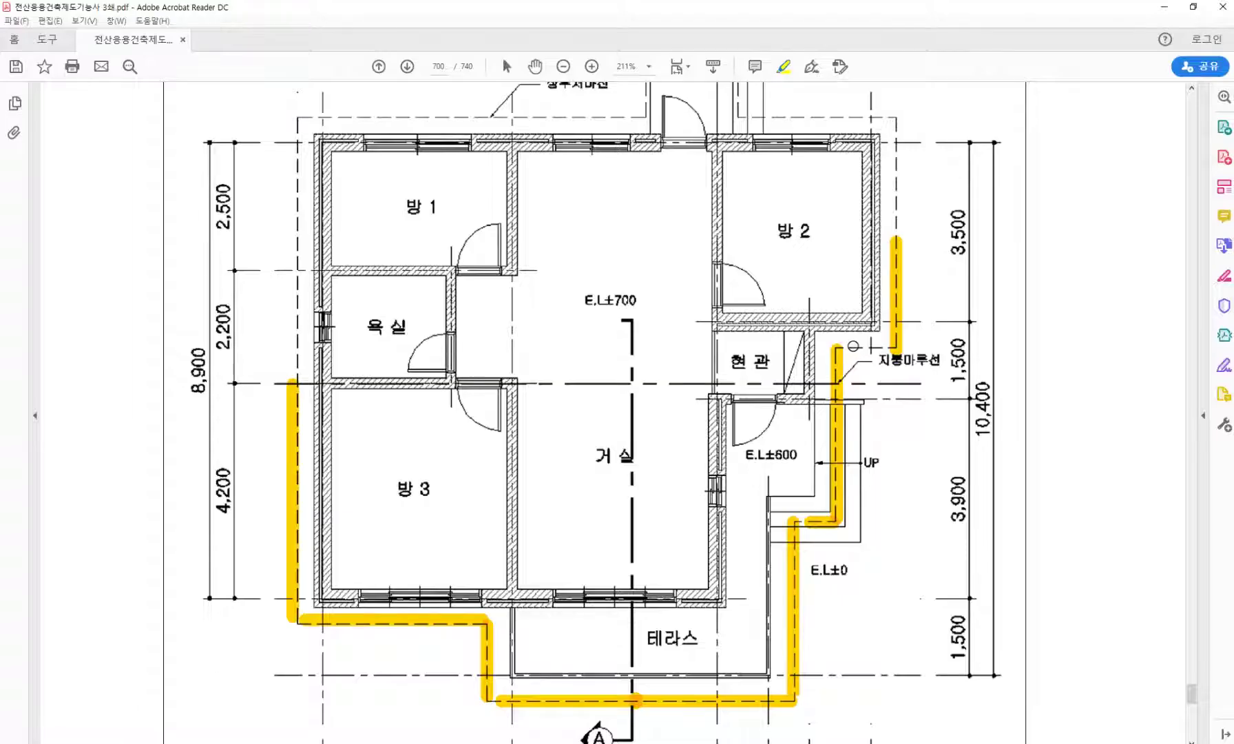
{"action": "left_click_drag", "start_coordinate": [854, 346], "coordinate": [923, 346]}
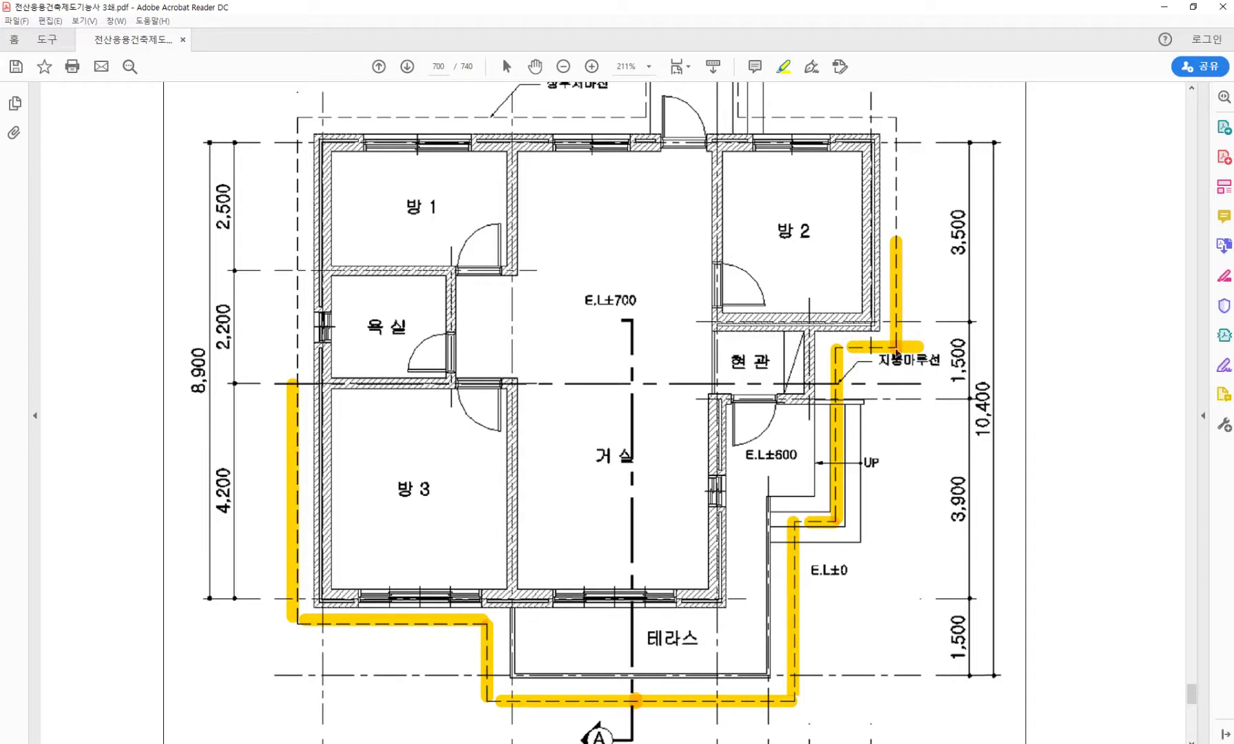
In AutoCAD, offset the section's 1200 offset line another 600 left
{"action": "key", "text": "alt+Tab"}
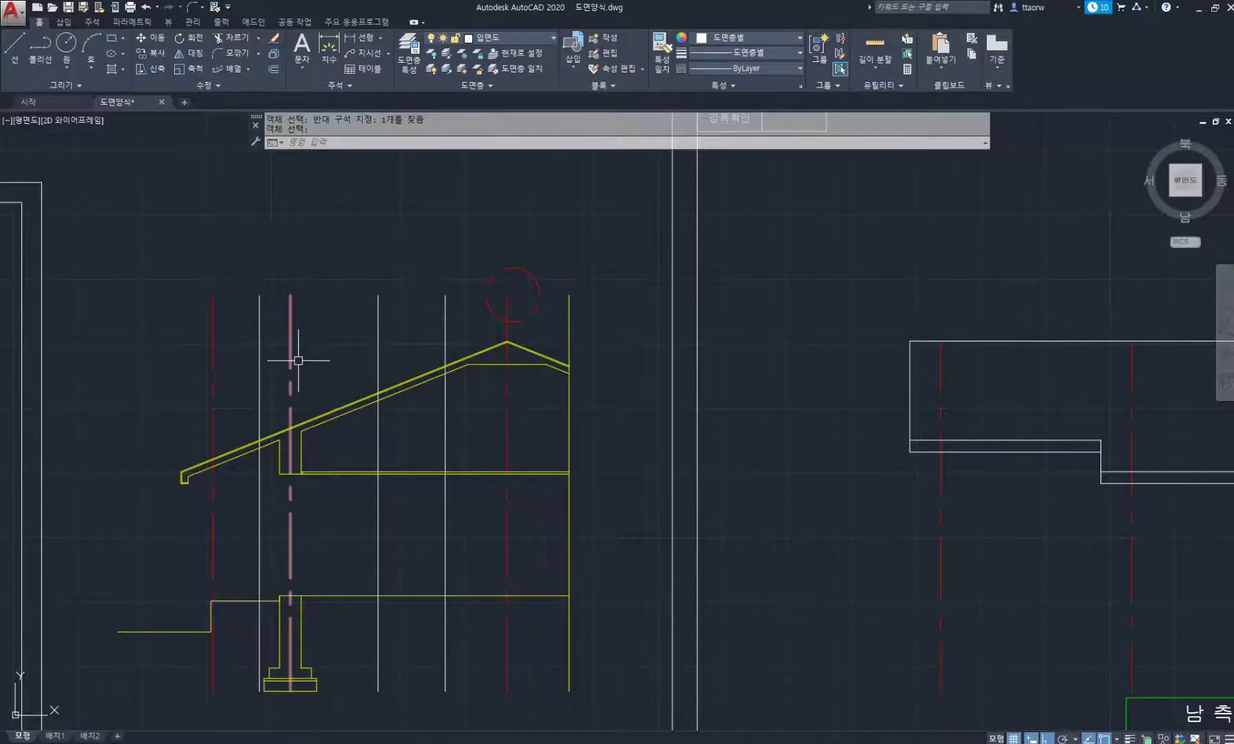
{"action": "key", "text": "Return"}
{"action": "key", "text": "Return"}
{"action": "left_click", "coordinate": [442, 327]}
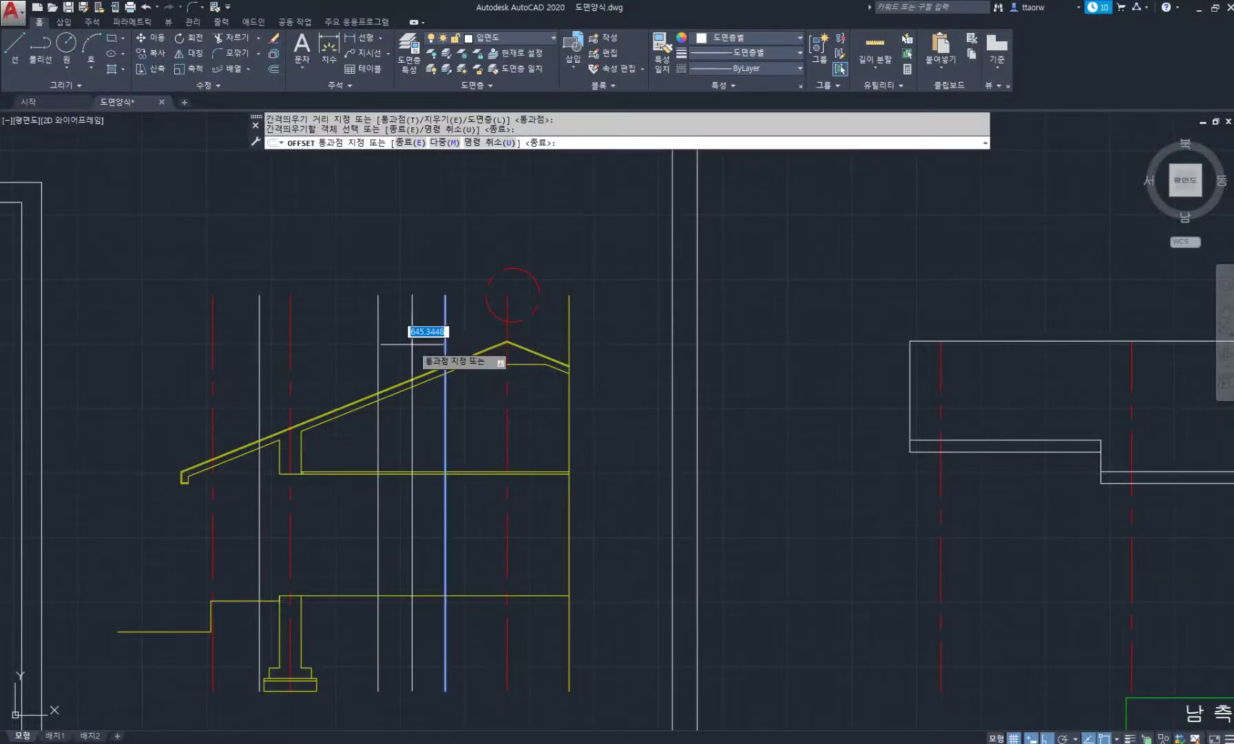
{"action": "scroll", "coordinate": [414, 343], "scroll_direction": "up", "scroll_amount": 2}
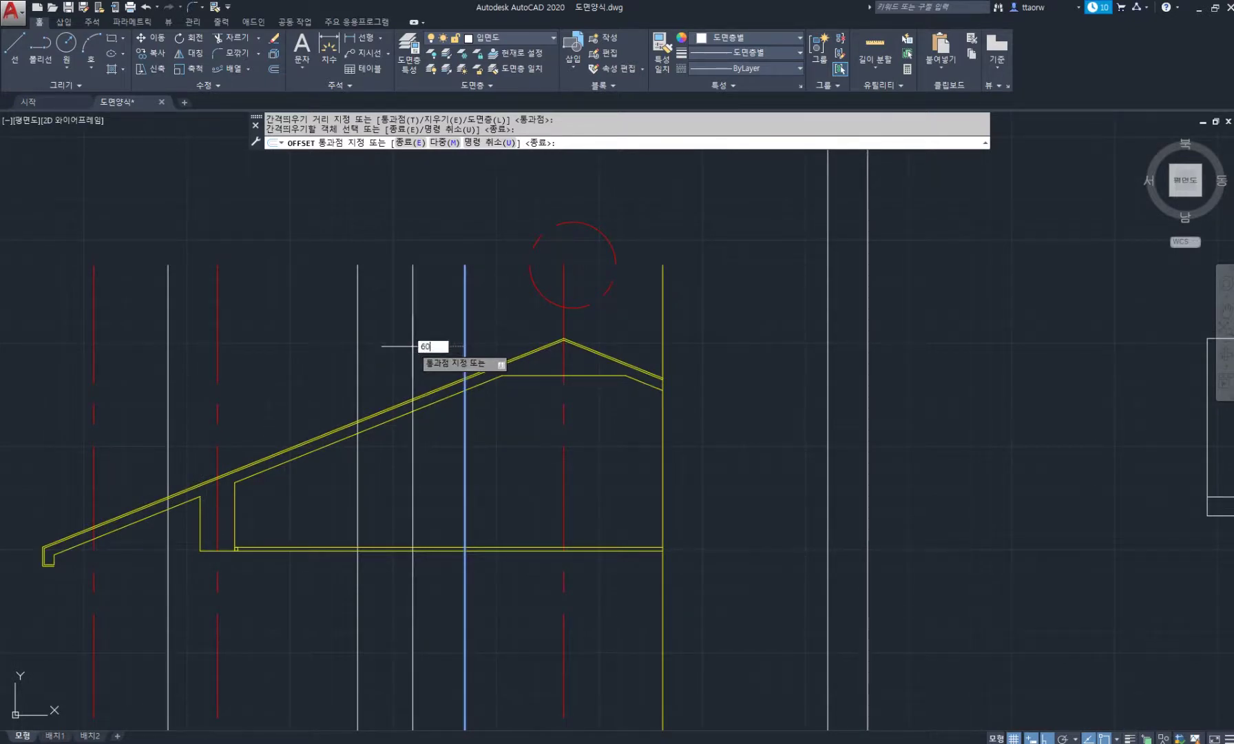
{"action": "type", "text": "60"}
{"action": "key", "text": "Return"}
{"action": "key", "text": "Escape"}
Project the roof surface's intersection with the 600 offset line horizontally to the elevation's fourth and fifth eave lines
{"action": "key", "text": "Return"}
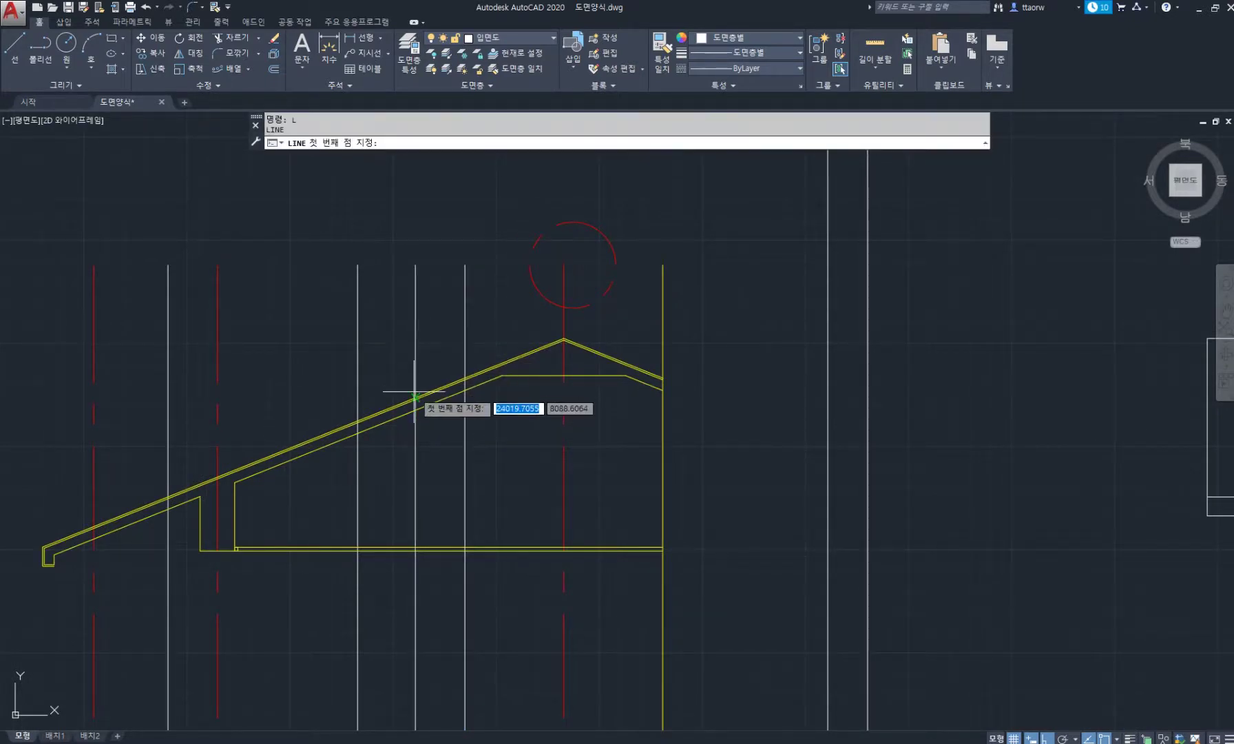
{"action": "left_click", "coordinate": [415, 396]}
{"action": "scroll", "coordinate": [592, 404], "scroll_direction": "down", "scroll_amount": 6}
{"action": "middle_click_drag", "start_coordinate": [965, 409], "coordinate": [624, 400]}
{"action": "scroll", "coordinate": [619, 398], "scroll_direction": "up", "scroll_amount": 6}
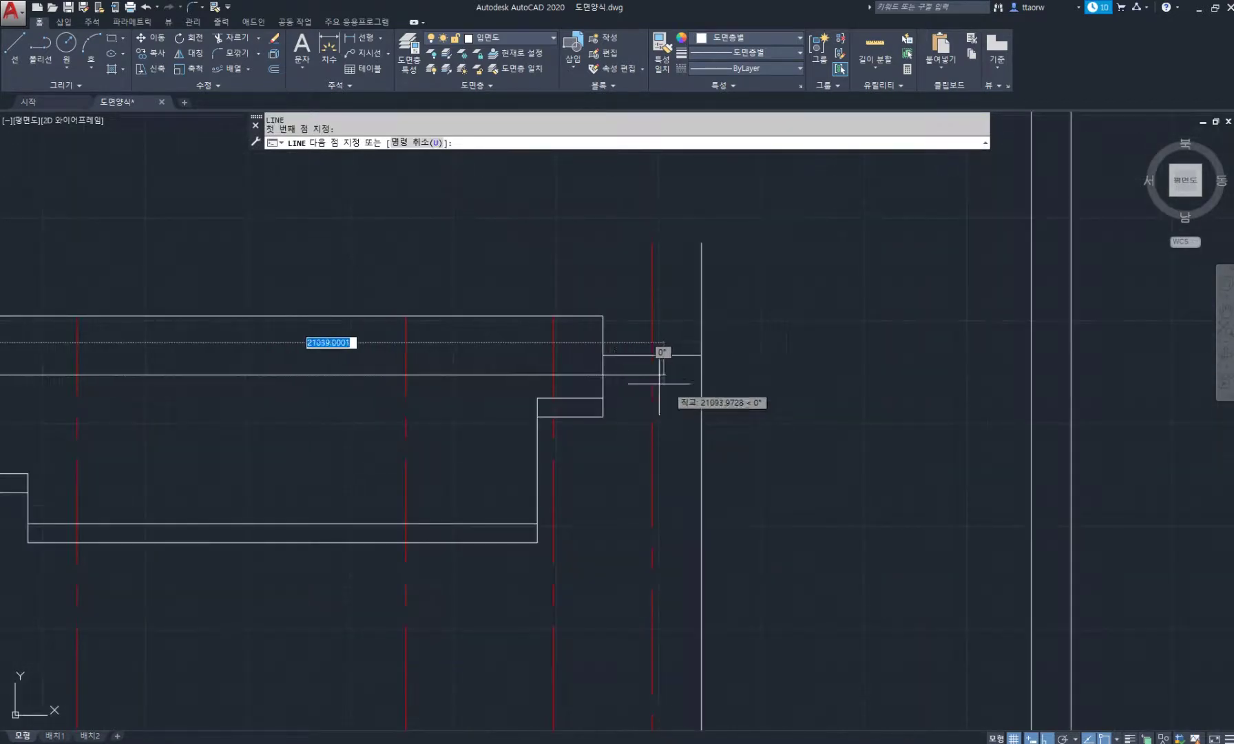
{"action": "left_click", "coordinate": [613, 375]}
{"action": "left_click", "coordinate": [700, 376]}
{"action": "key", "text": "Return"}
Erase the projection segment of the 600 offset between the section and the fourth eave line
{"action": "type", "text": "e"}
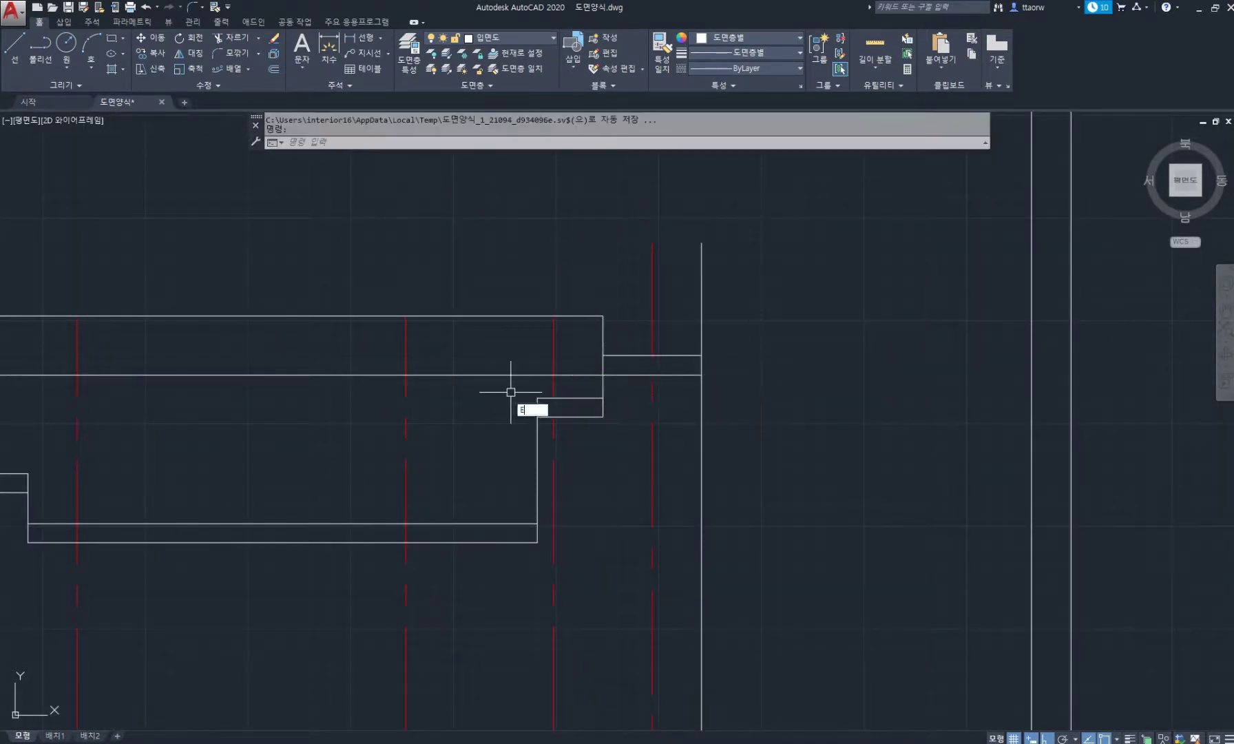
{"action": "key", "text": "Return"}
{"action": "left_click", "coordinate": [476, 394]}
{"action": "left_click", "coordinate": [460, 353]}
{"action": "key", "text": "Return"}
Offset the lower eave line between the fourth and fifth eave lines downward by 230
{"action": "type", "text": "o"}
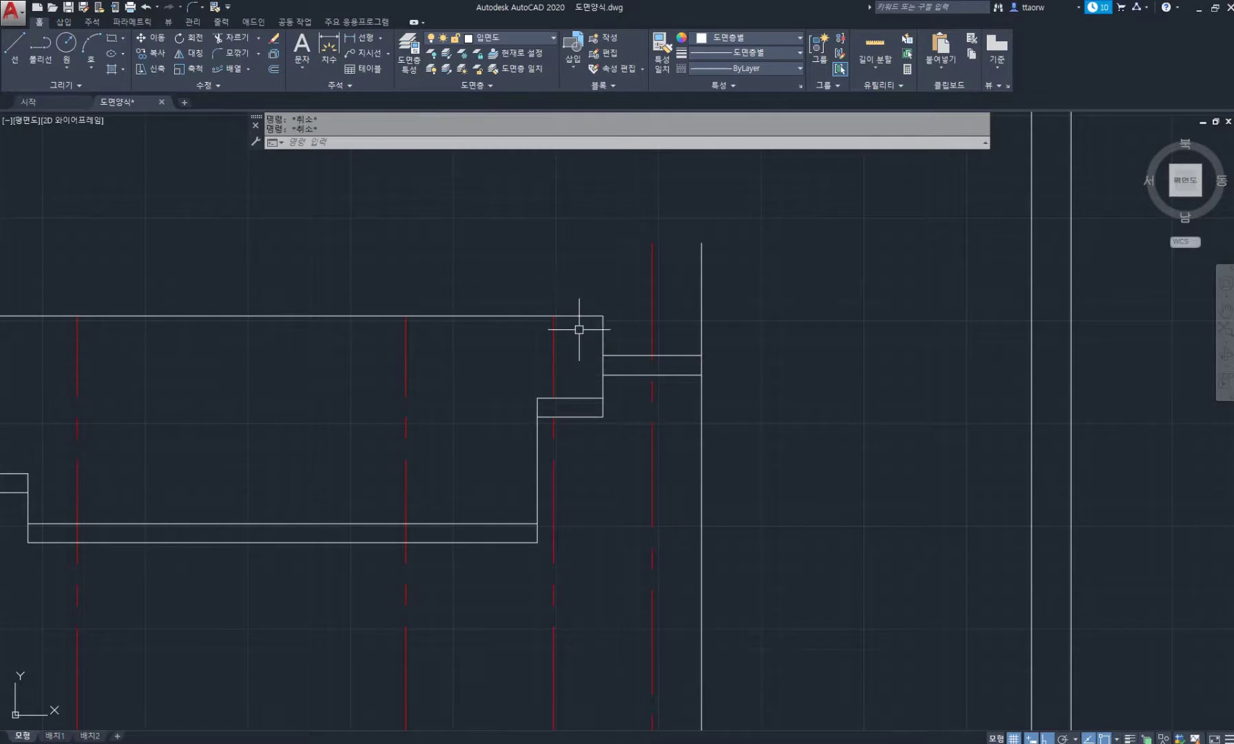
{"action": "key", "text": "Return"}
{"action": "key", "text": "Return"}
{"action": "left_click", "coordinate": [626, 375]}
{"action": "type", "text": "23"}
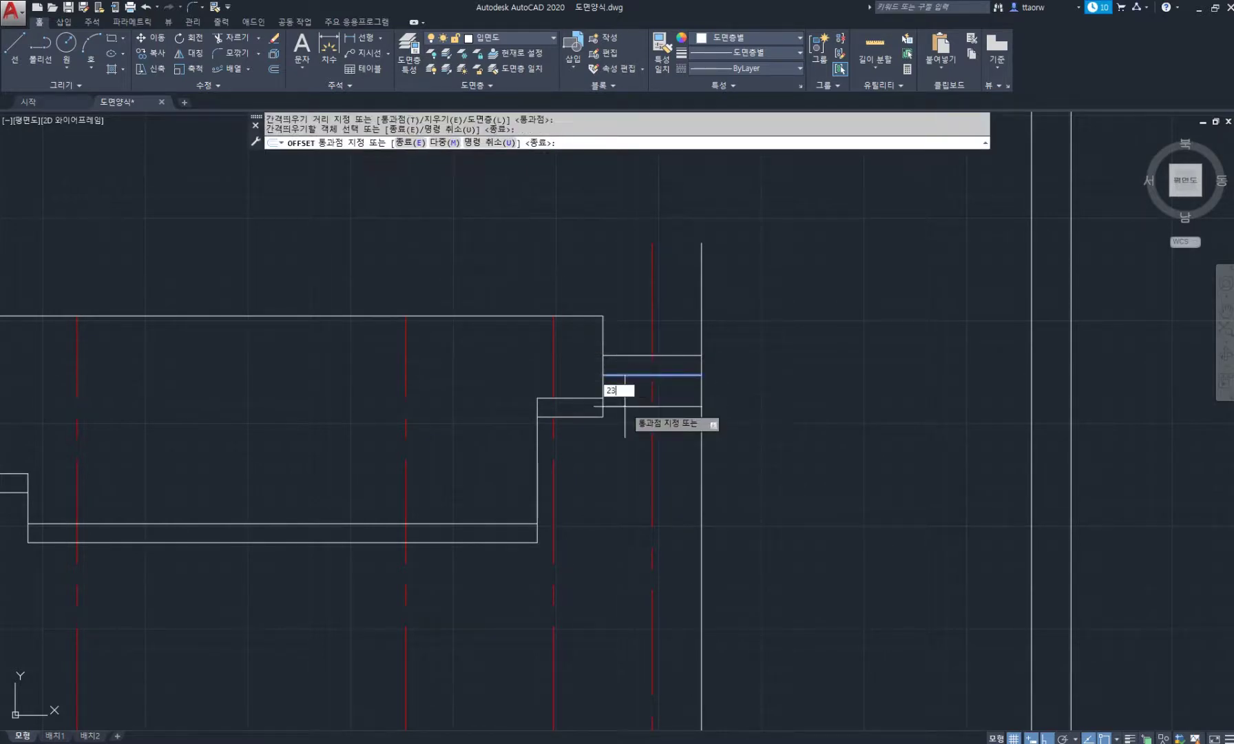
{"action": "type", "text": "0"}
{"action": "key", "text": "Return"}
{"action": "key", "text": "Return"}
Highlight both ends of the upper eave line behind rooms 1 and 2 on the plan in Acrobat Reader
{"action": "scroll", "coordinate": [696, 410], "scroll_direction": "down", "scroll_amount": 6}
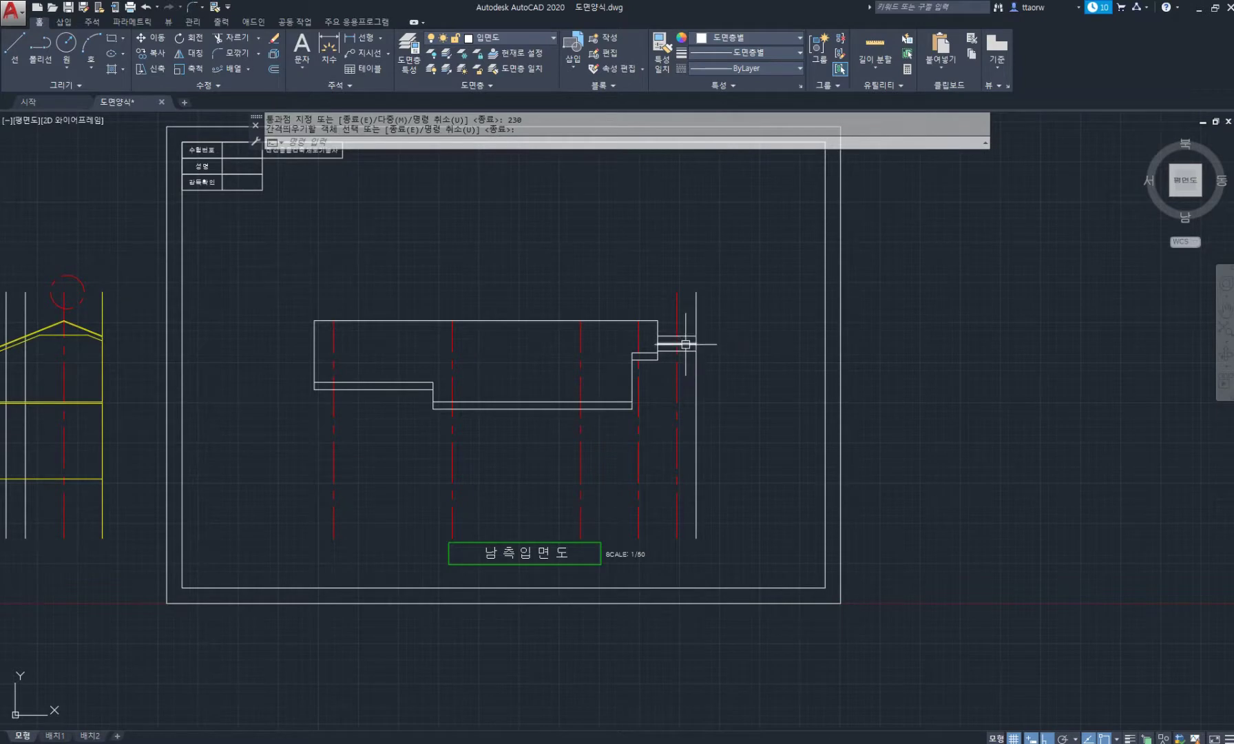
{"action": "left_click", "coordinate": [84, 742]}
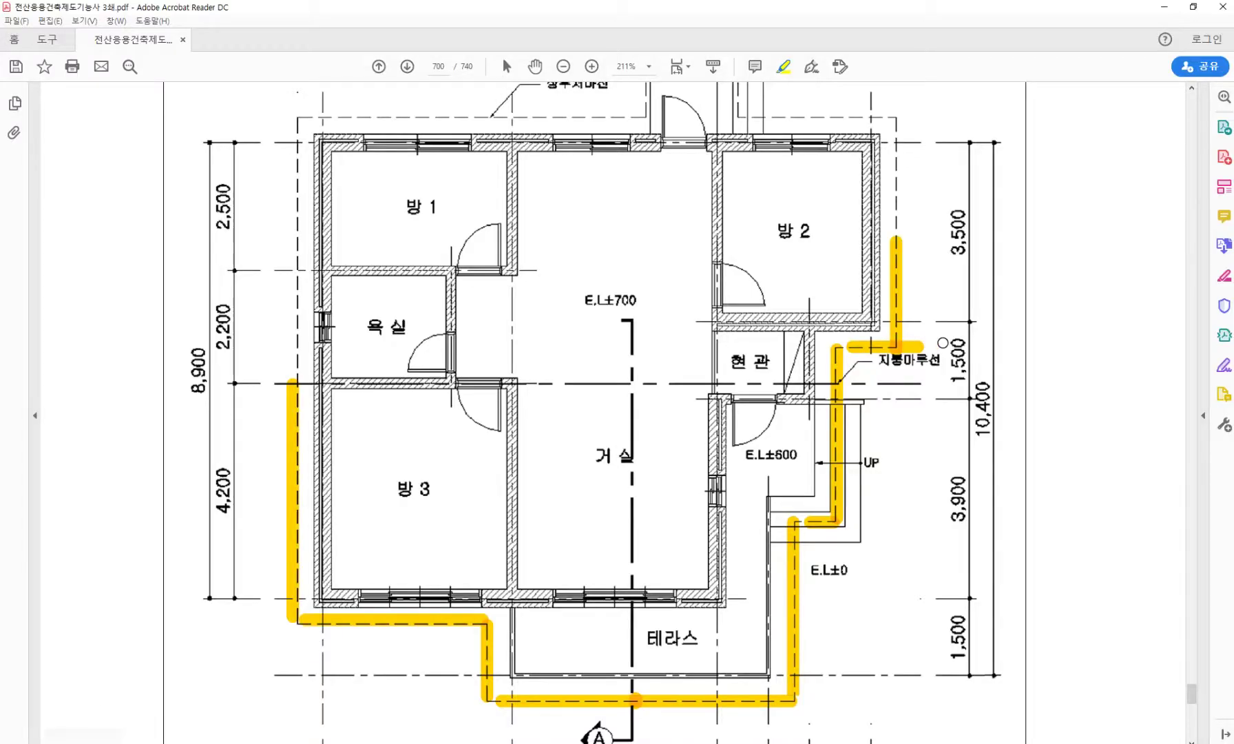
{"action": "scroll", "coordinate": [889, 275], "scroll_direction": "up", "scroll_amount": 2}
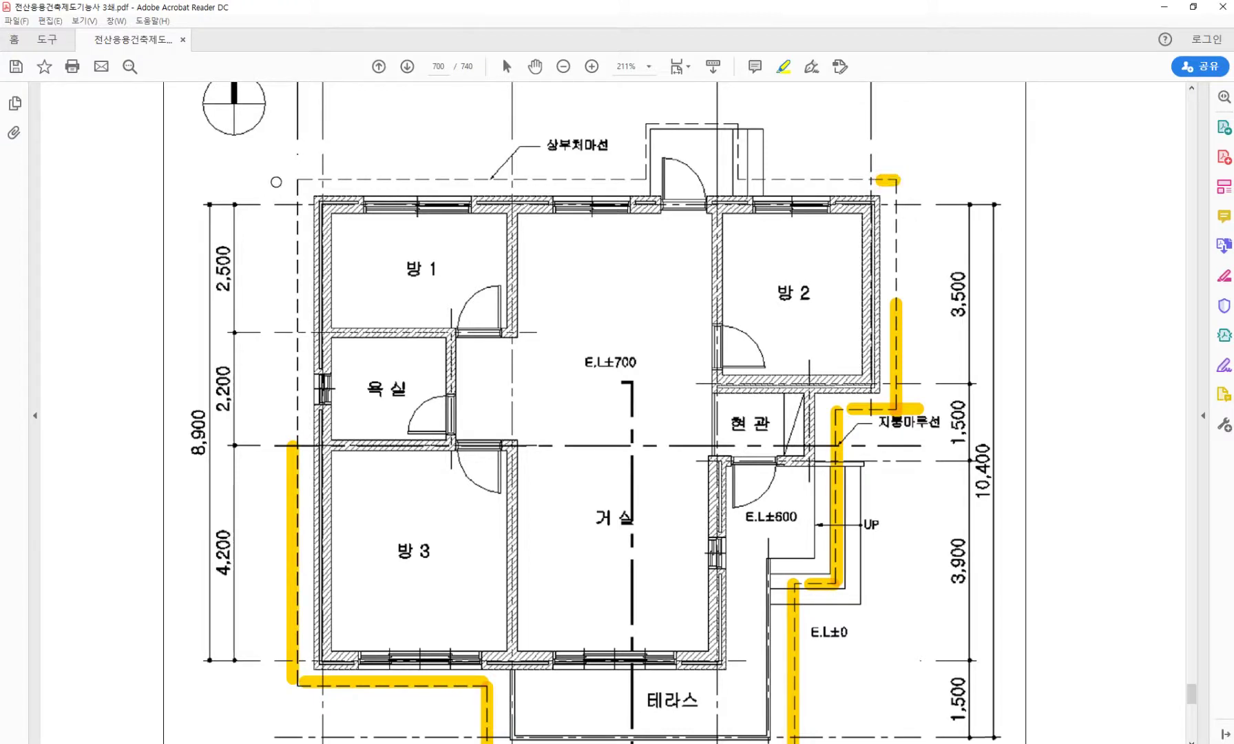
{"action": "left_click_drag", "start_coordinate": [289, 181], "coordinate": [326, 180]}
In AutoCAD, offset the section's line 1200 left of the ridge centre line by 4100 to the left
{"action": "key", "text": "alt+Tab"}
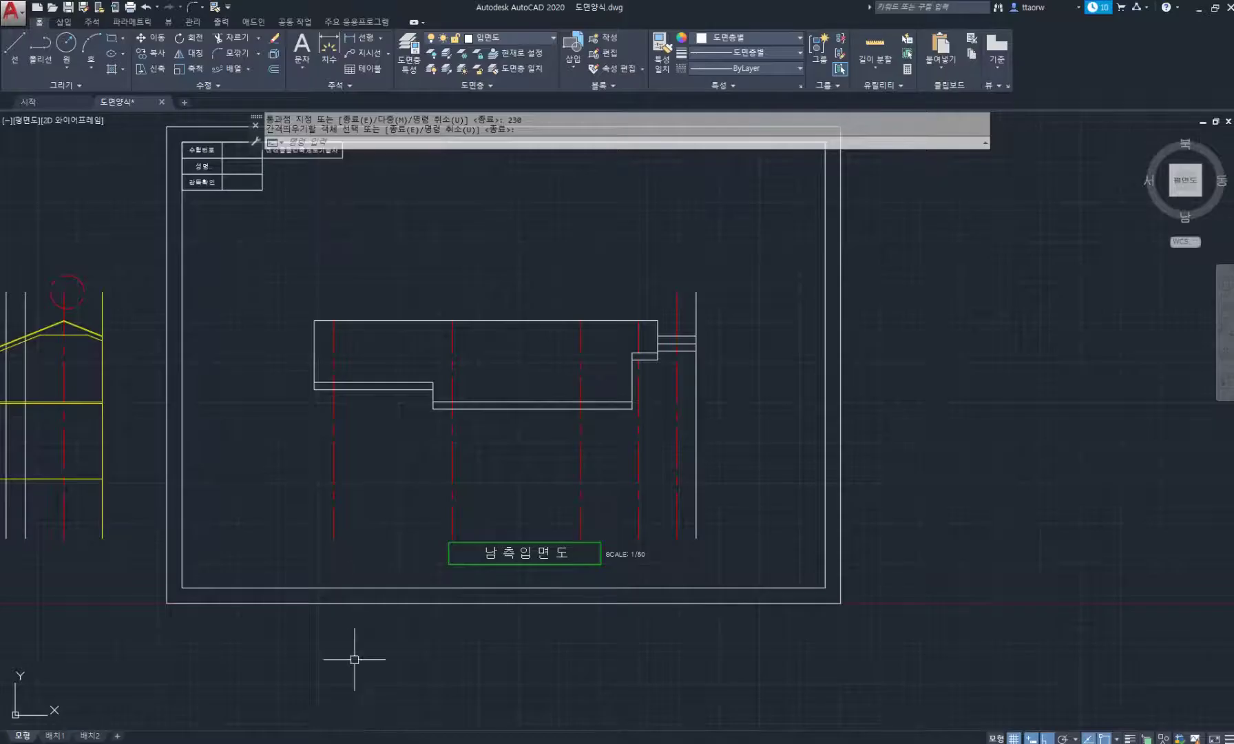
{"action": "scroll", "coordinate": [322, 542], "scroll_direction": "down", "scroll_amount": 2}
{"action": "middle_click_drag", "start_coordinate": [322, 543], "coordinate": [491, 542]}
{"action": "scroll", "coordinate": [226, 411], "scroll_direction": "up", "scroll_amount": 4}
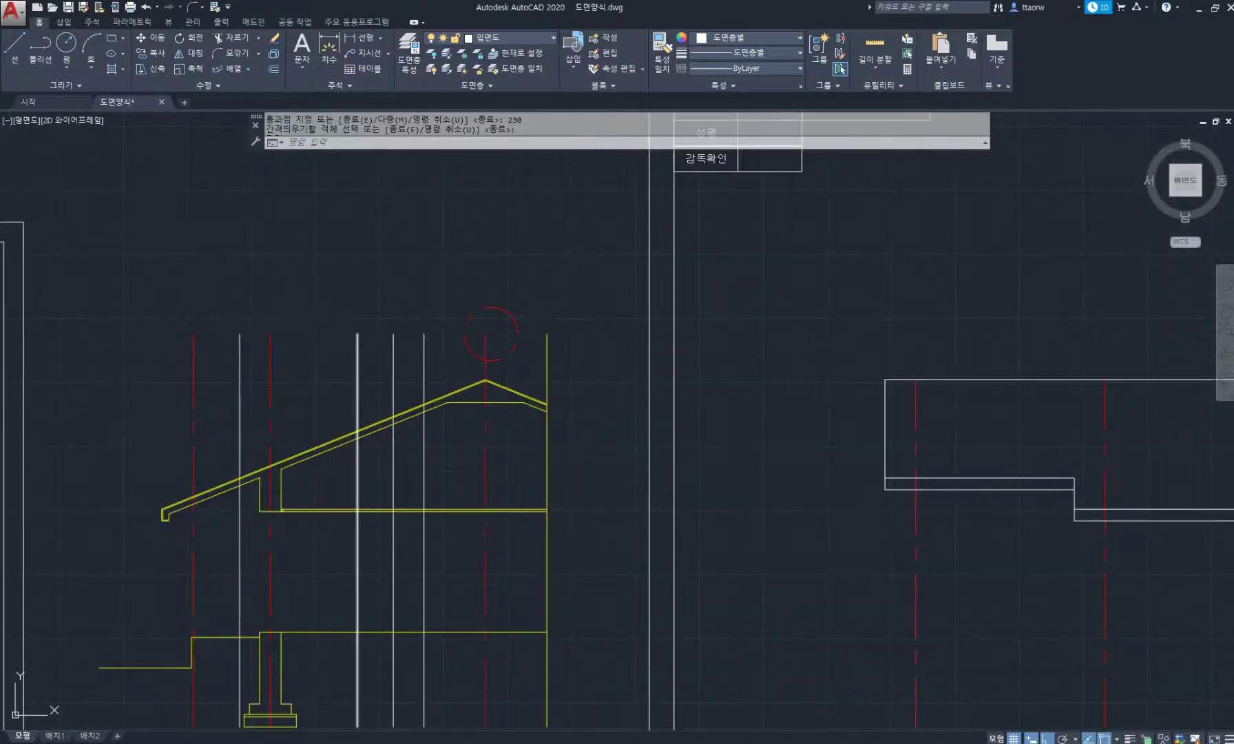
{"action": "key", "text": "Return"}
{"action": "key", "text": "Return"}
{"action": "key", "text": "Return"}
{"action": "left_click", "coordinate": [424, 372]}
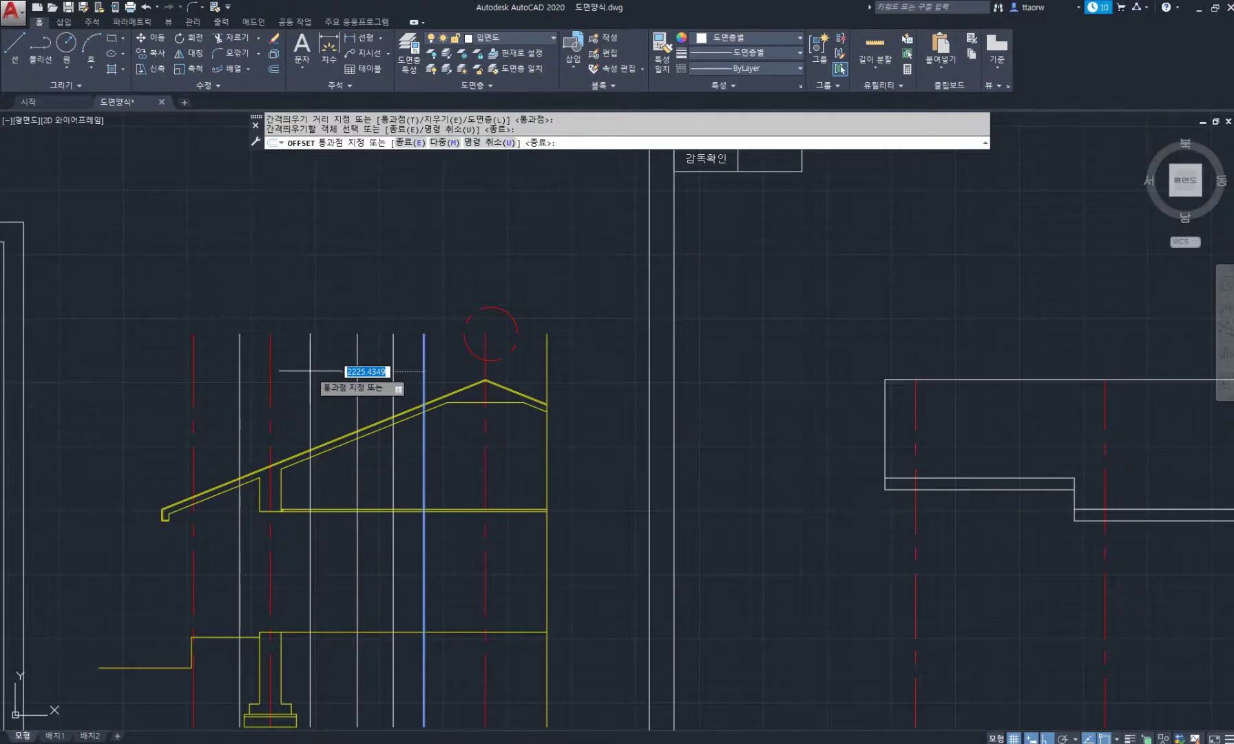
{"action": "type", "text": "4100"}
{"action": "key", "text": "Return"}
{"action": "key", "text": "Escape"}
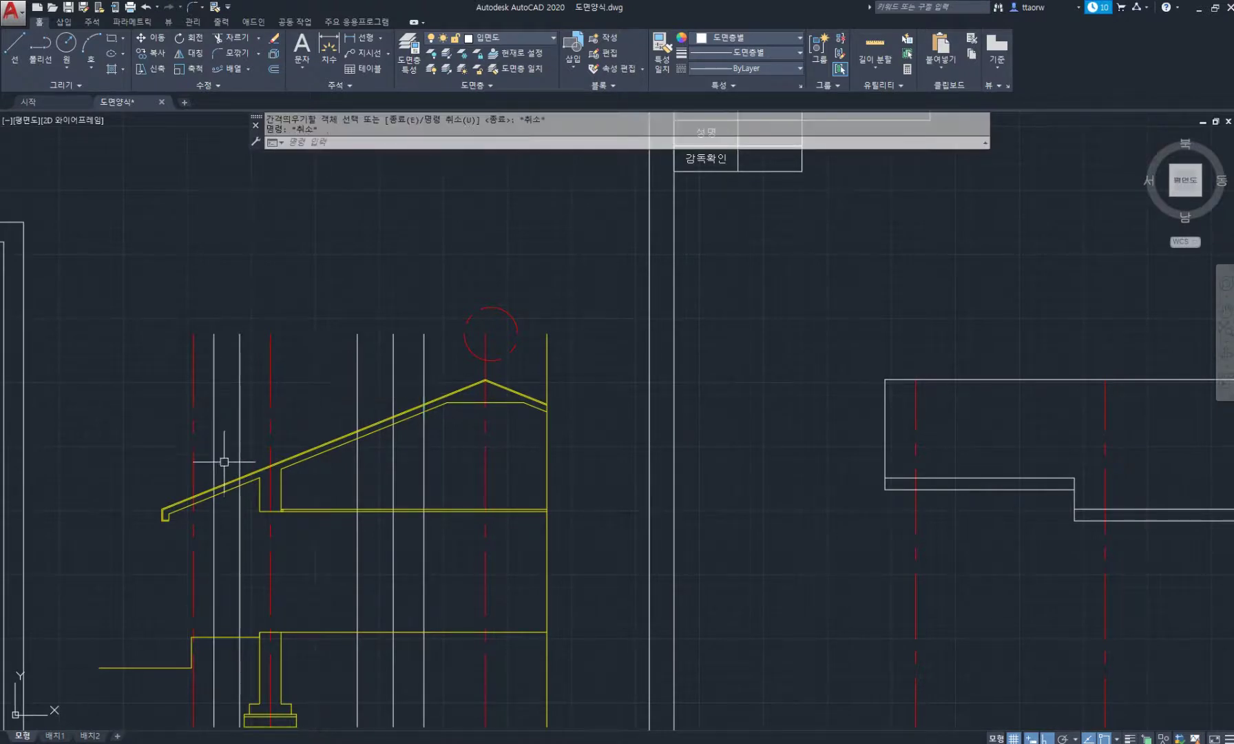
Draw a segmented horizontal line from the section roof's top at the 4100 offset line across the elevation to its right edge
{"action": "key", "text": "Return"}
{"action": "scroll", "coordinate": [199, 485], "scroll_direction": "up", "scroll_amount": 3}
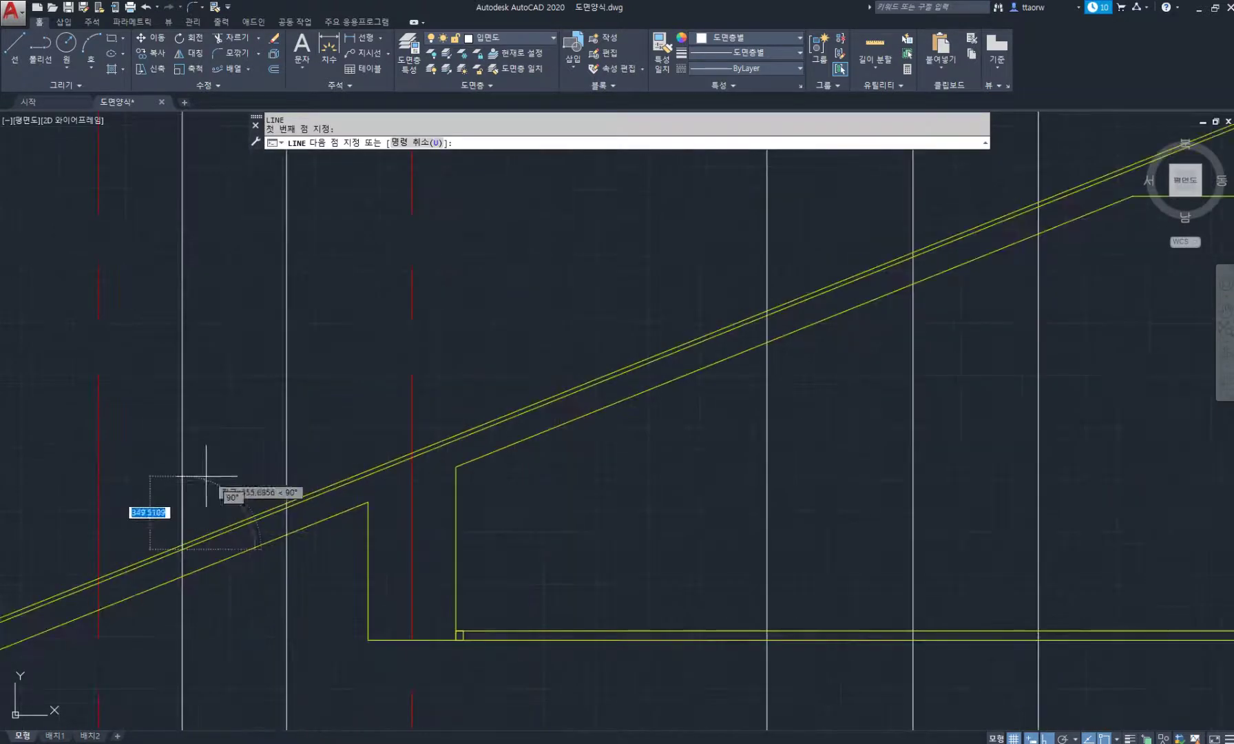
{"action": "left_click", "coordinate": [181, 544]}
{"action": "scroll", "coordinate": [260, 476], "scroll_direction": "down", "scroll_amount": 5}
{"action": "middle_click_drag", "start_coordinate": [639, 488], "coordinate": [389, 468]}
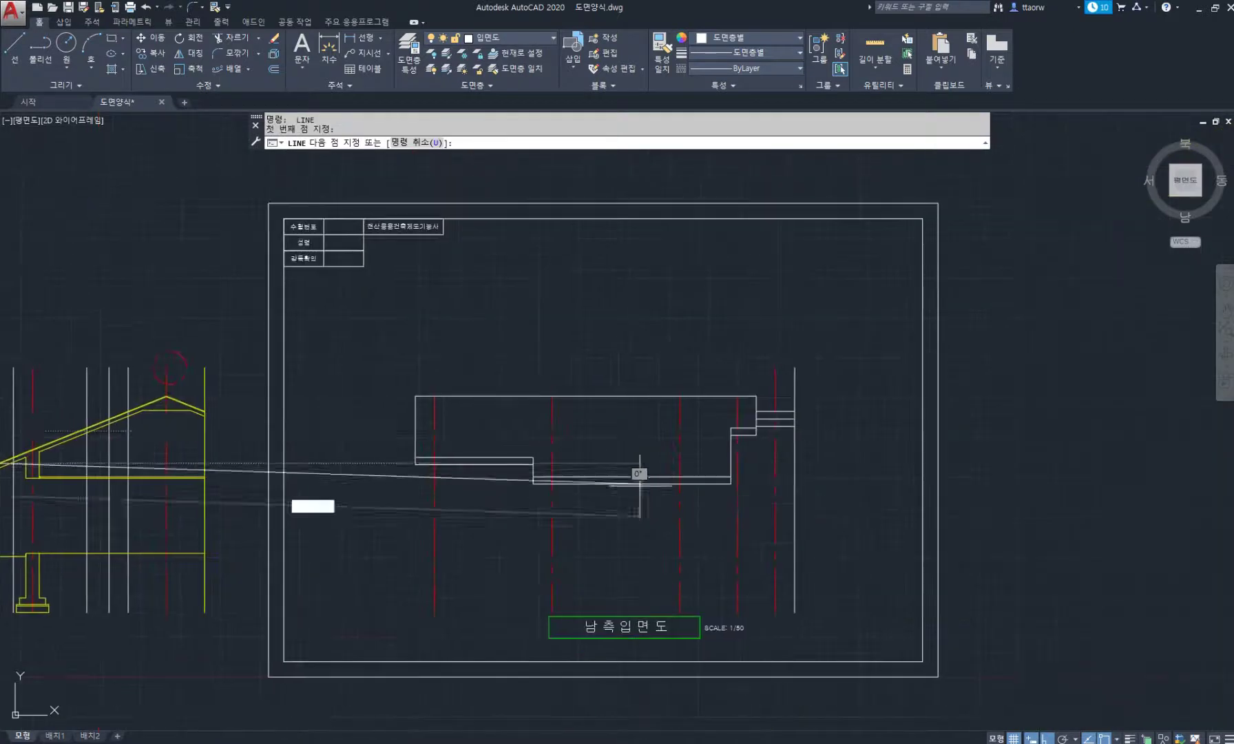
{"action": "scroll", "coordinate": [457, 470], "scroll_direction": "up", "scroll_amount": 3}
{"action": "left_click", "coordinate": [345, 451]}
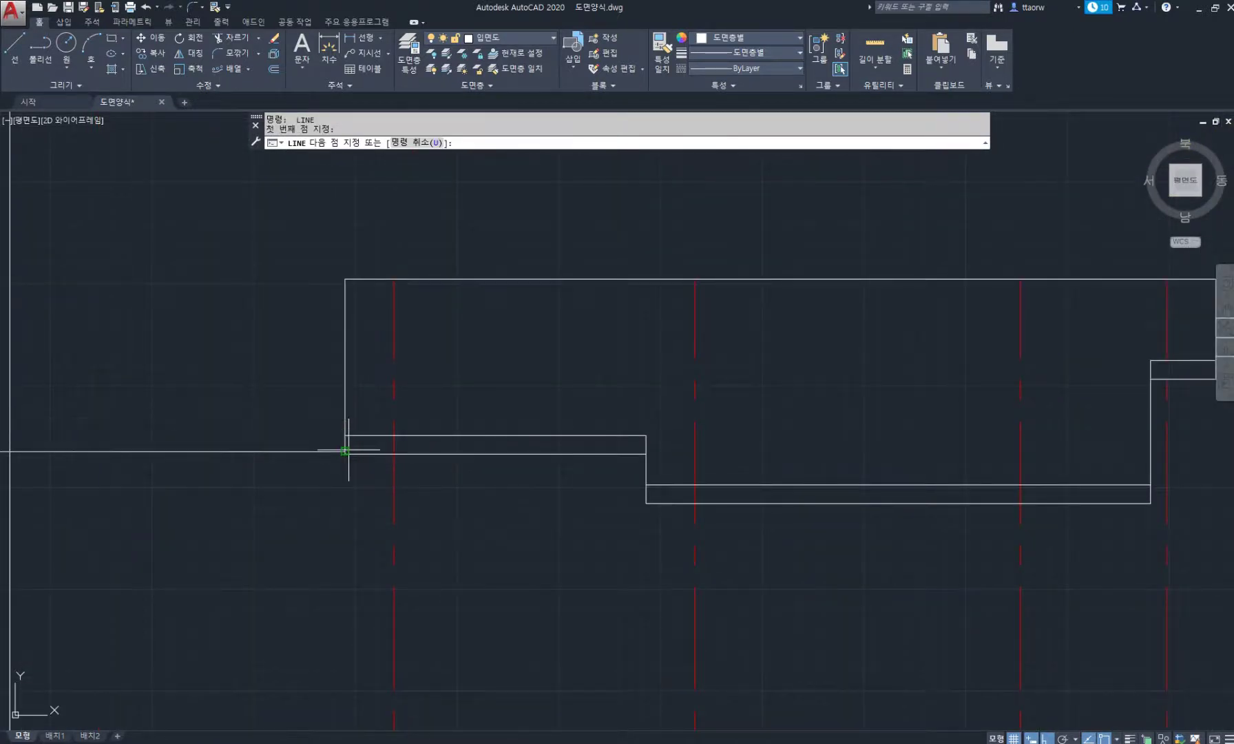
{"action": "scroll", "coordinate": [351, 449], "scroll_direction": "up", "scroll_amount": 3}
{"action": "scroll", "coordinate": [384, 445], "scroll_direction": "up", "scroll_amount": 2}
{"action": "left_click", "coordinate": [391, 461]}
{"action": "scroll", "coordinate": [457, 514], "scroll_direction": "down", "scroll_amount": 5}
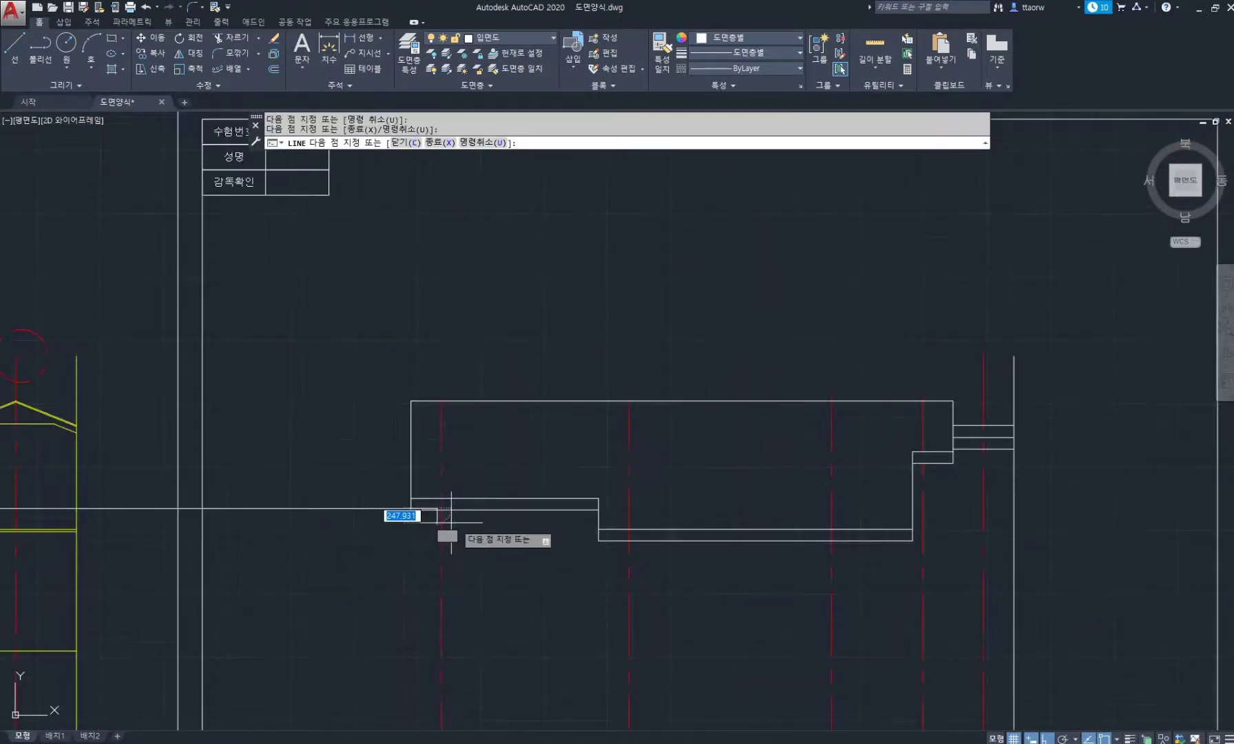
{"action": "middle_click_drag", "start_coordinate": [833, 497], "coordinate": [424, 493]}
{"action": "scroll", "coordinate": [589, 495], "scroll_direction": "up", "scroll_amount": 4}
{"action": "left_click", "coordinate": [568, 513]}
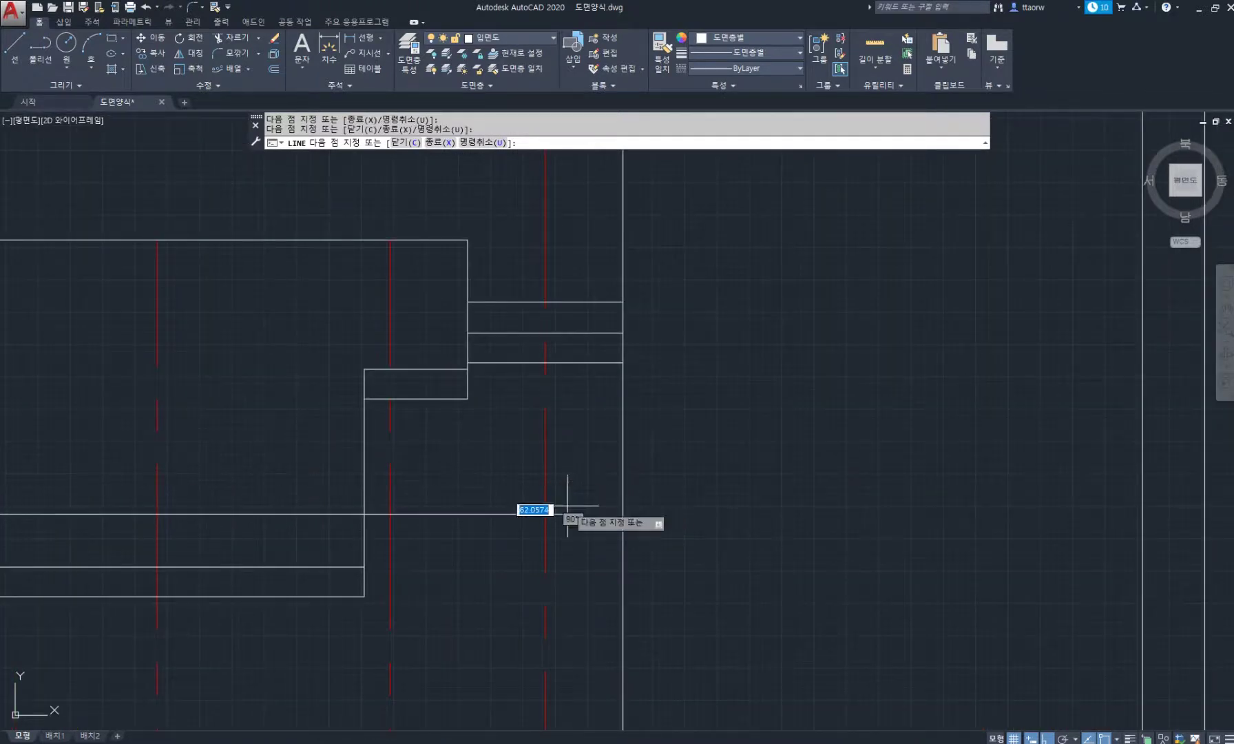
{"action": "key", "text": "Escape"}
Erase the long middle segment of the projected line, keeping only the short pieces at the elevation's left and right edges
{"action": "left_click", "coordinate": [493, 543]}
{"action": "left_click", "coordinate": [446, 491]}
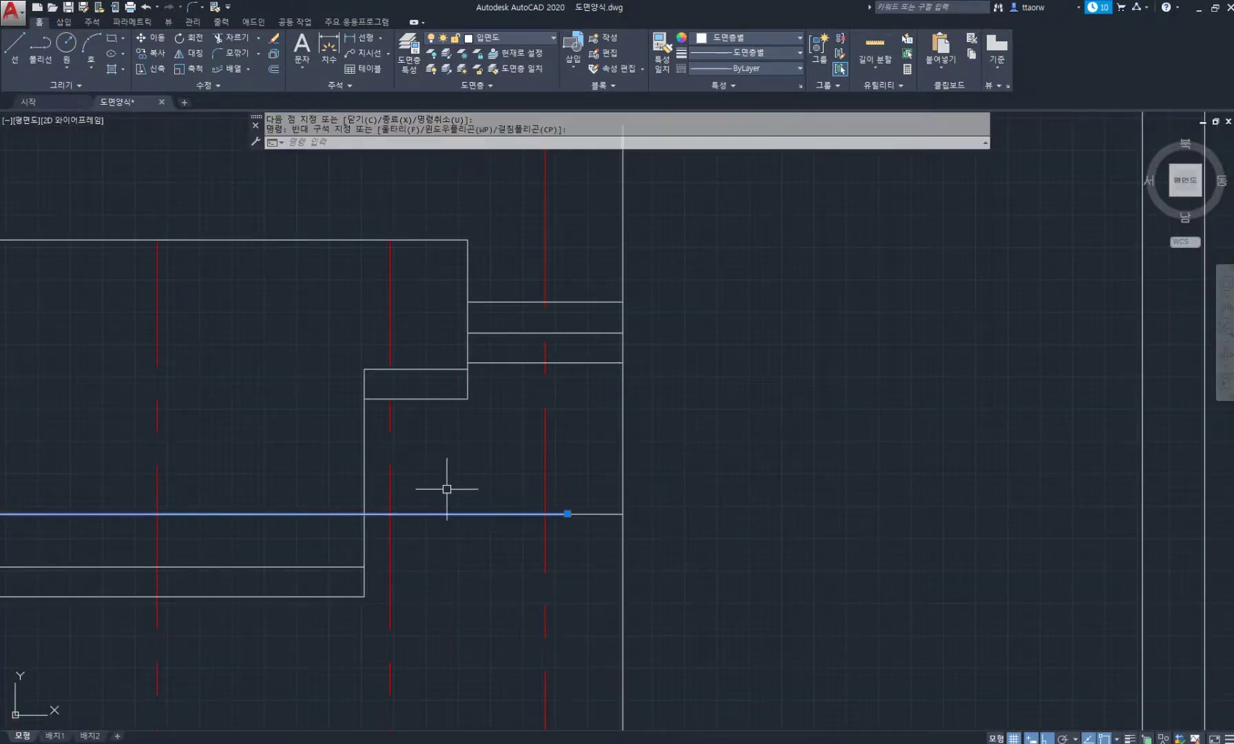
{"action": "key", "text": "Delete"}
{"action": "scroll", "coordinate": [599, 502], "scroll_direction": "down", "scroll_amount": 2}
{"action": "middle_click_drag", "start_coordinate": [628, 474], "coordinate": [759, 448]}
{"action": "key", "text": "Escape"}
{"action": "key", "text": "Escape"}
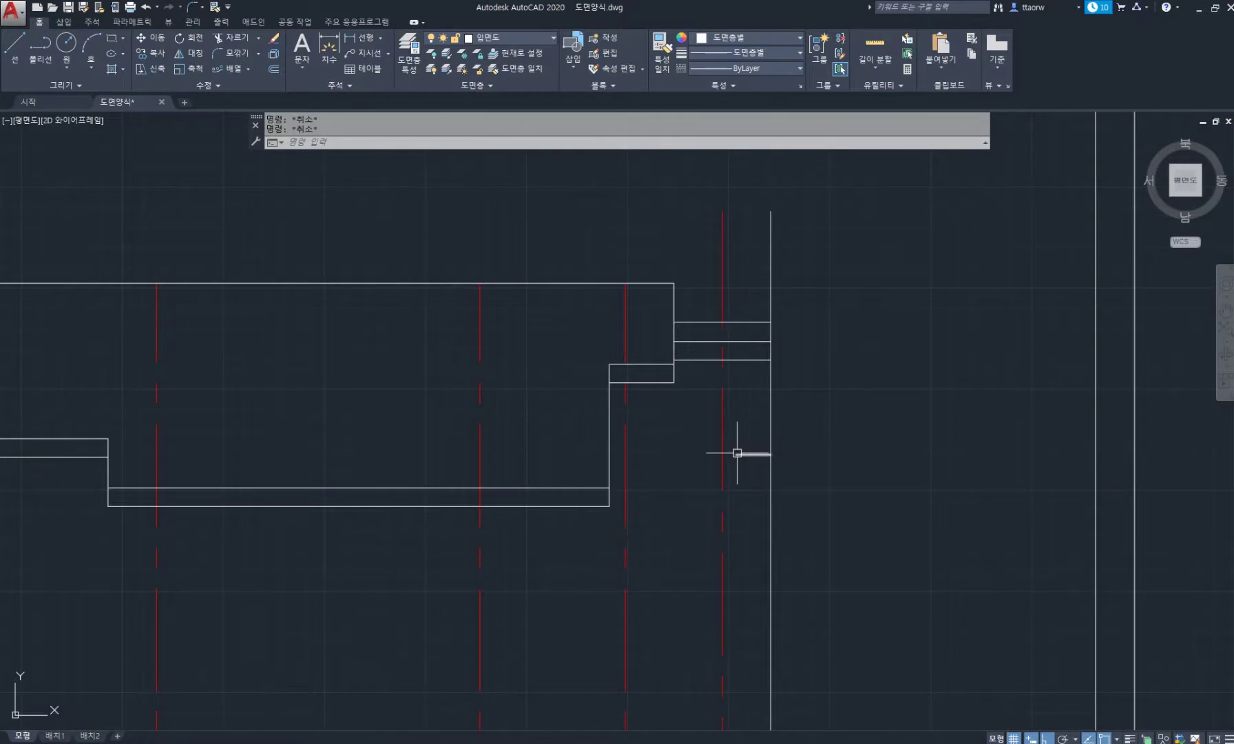
Offset the short eave segment at the elevation's right edge downward by 230
{"action": "key", "text": "Return"}
{"action": "key", "text": "Return"}
{"action": "left_click", "coordinate": [742, 453]}
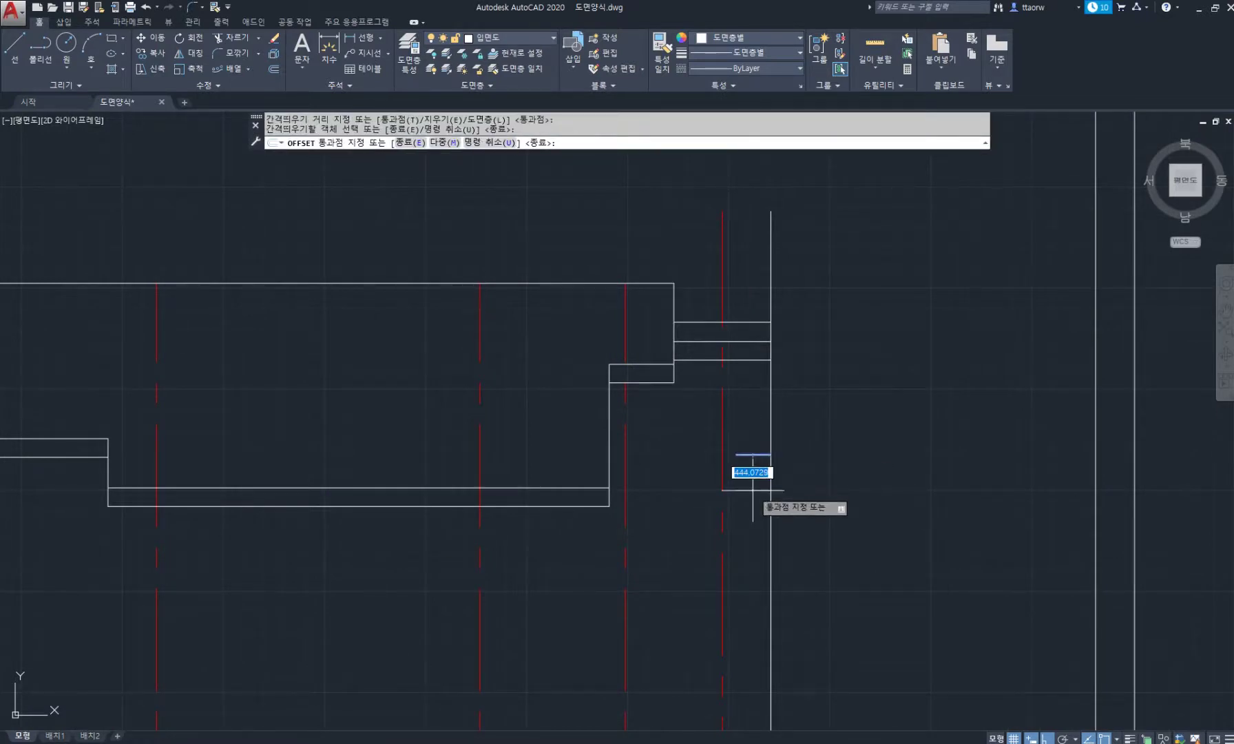
{"action": "type", "text": "230"}
{"action": "key", "text": "Return"}
Offset the short eave segment at the elevation's left edge downward by 230
{"action": "scroll", "coordinate": [428, 508], "scroll_direction": "down", "scroll_amount": 5}
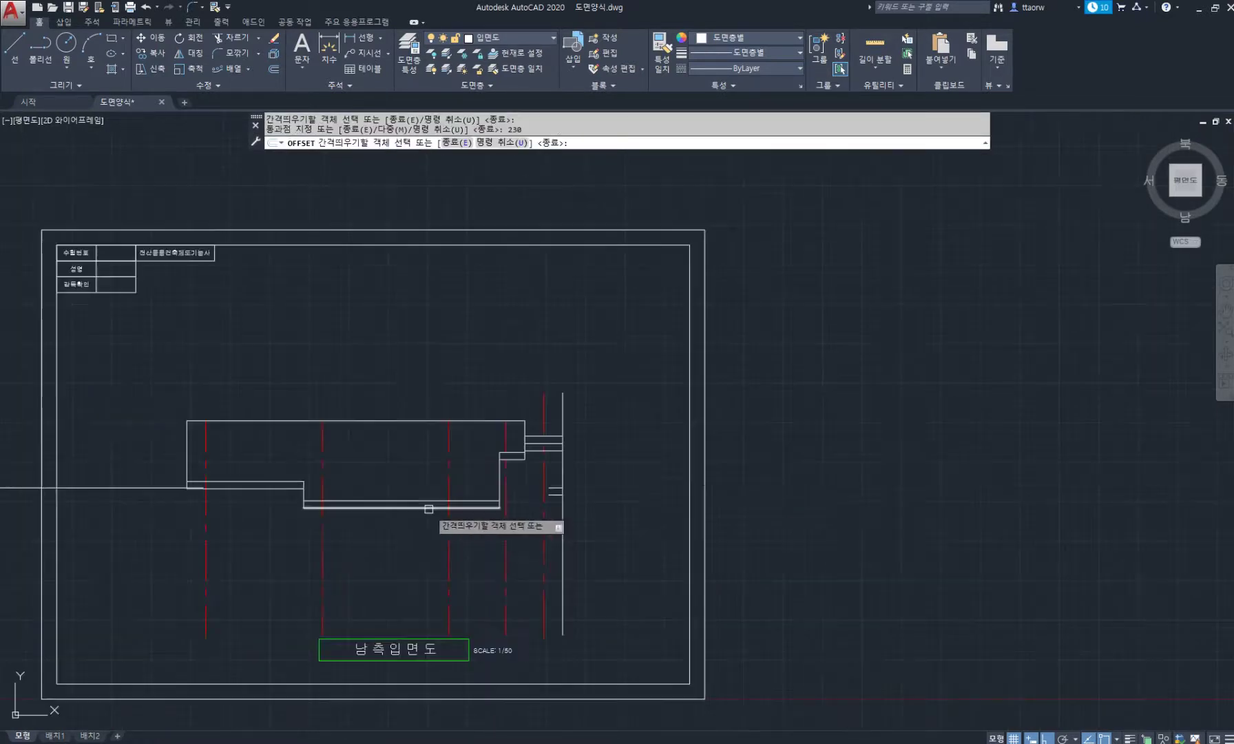
{"action": "middle_click_drag", "start_coordinate": [681, 477], "coordinate": [825, 444]}
{"action": "scroll", "coordinate": [301, 451], "scroll_direction": "up", "scroll_amount": 8}
{"action": "scroll", "coordinate": [506, 490], "scroll_direction": "up", "scroll_amount": 2}
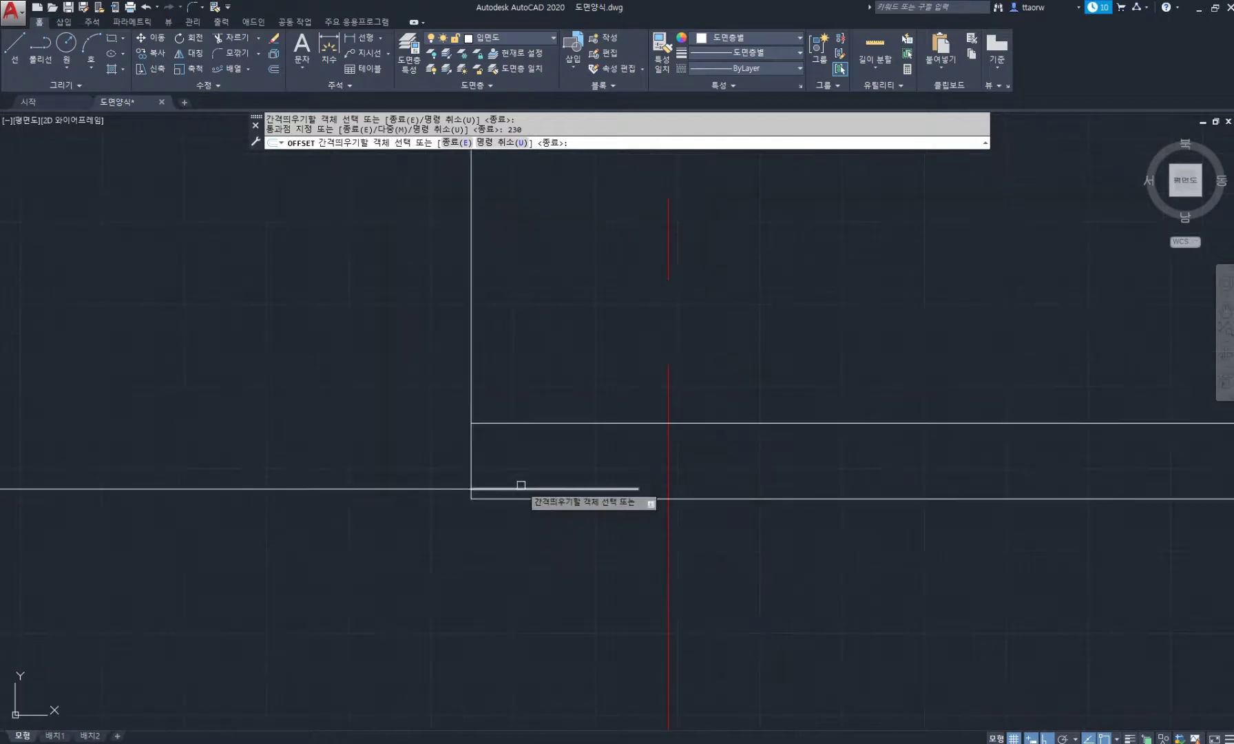
{"action": "left_click", "coordinate": [517, 489]}
{"action": "type", "text": "230"}
{"action": "key", "text": "Return"}
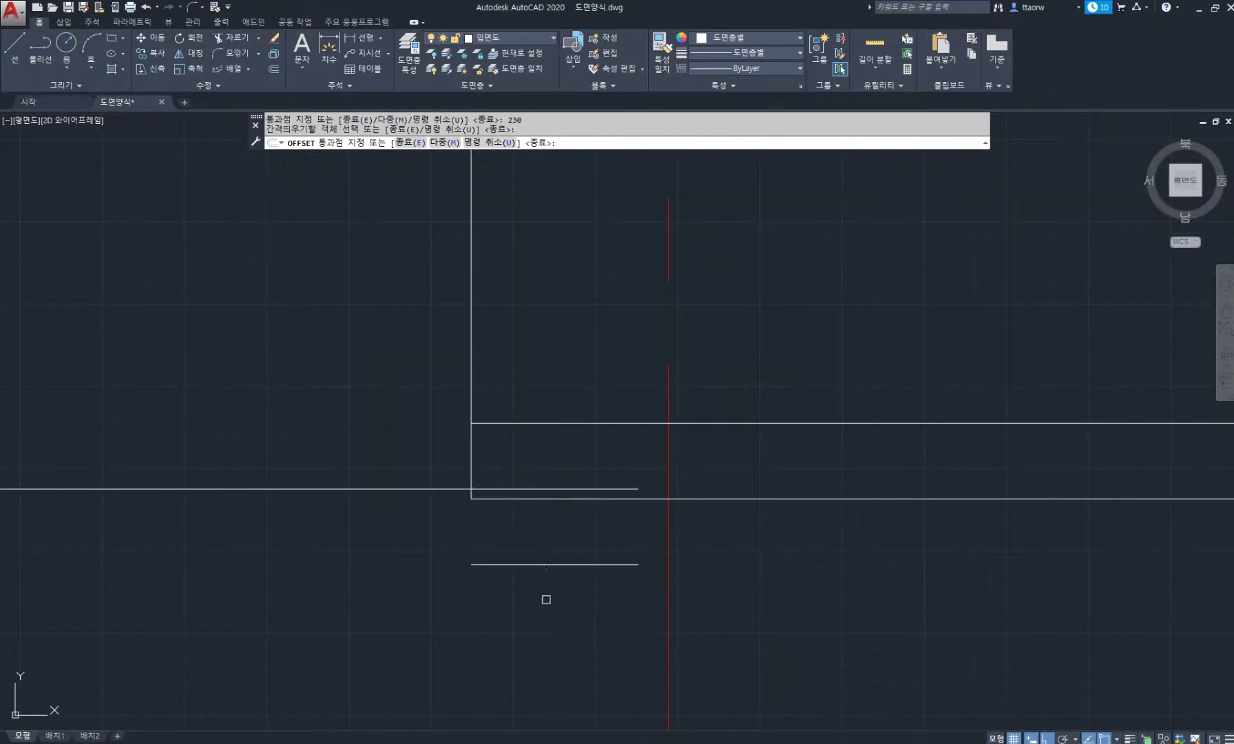
Erase the projection segment between the section and the elevation's left eave
{"action": "key", "text": "Escape"}
{"action": "key", "text": "Escape"}
{"action": "key", "text": "Escape"}
{"action": "left_click", "coordinate": [380, 528]}
{"action": "left_click", "coordinate": [314, 434]}
{"action": "key", "text": "Delete"}
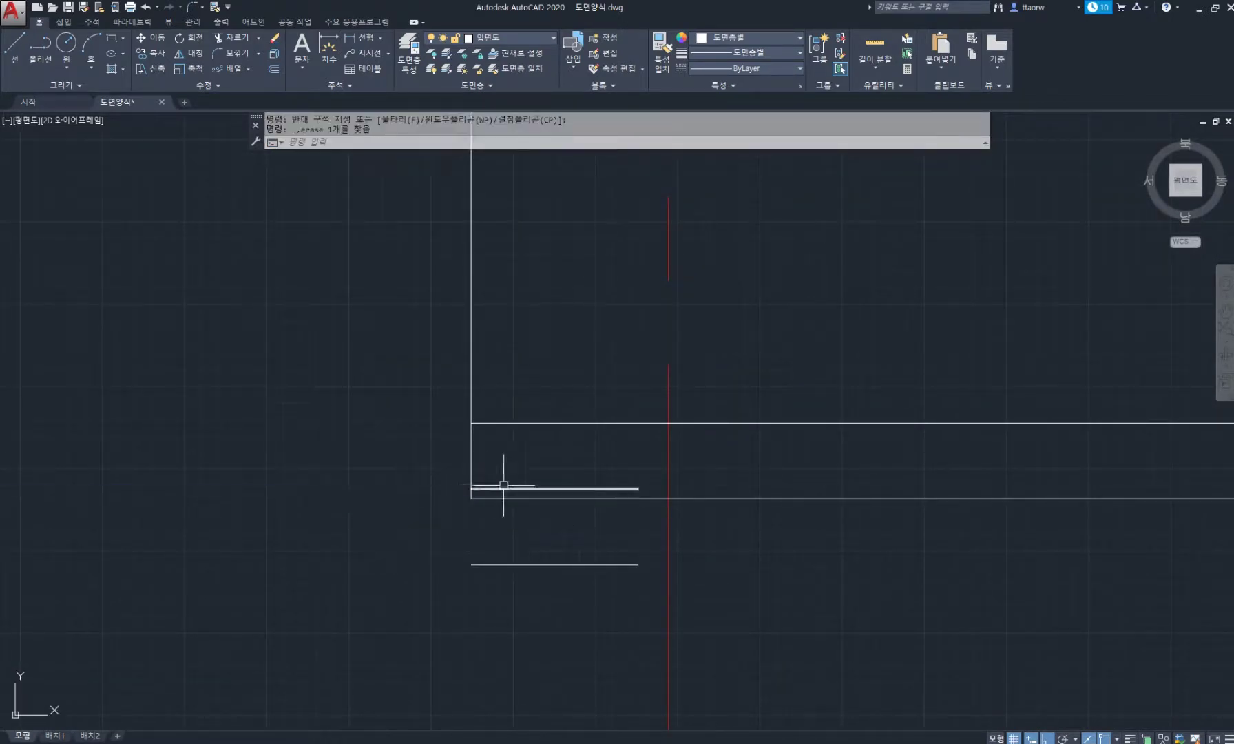
Stretch the roof's left vertical edge down to the lower short eave line and erase the upper short line
{"action": "left_click", "coordinate": [471, 475]}
{"action": "left_click", "coordinate": [471, 497]}
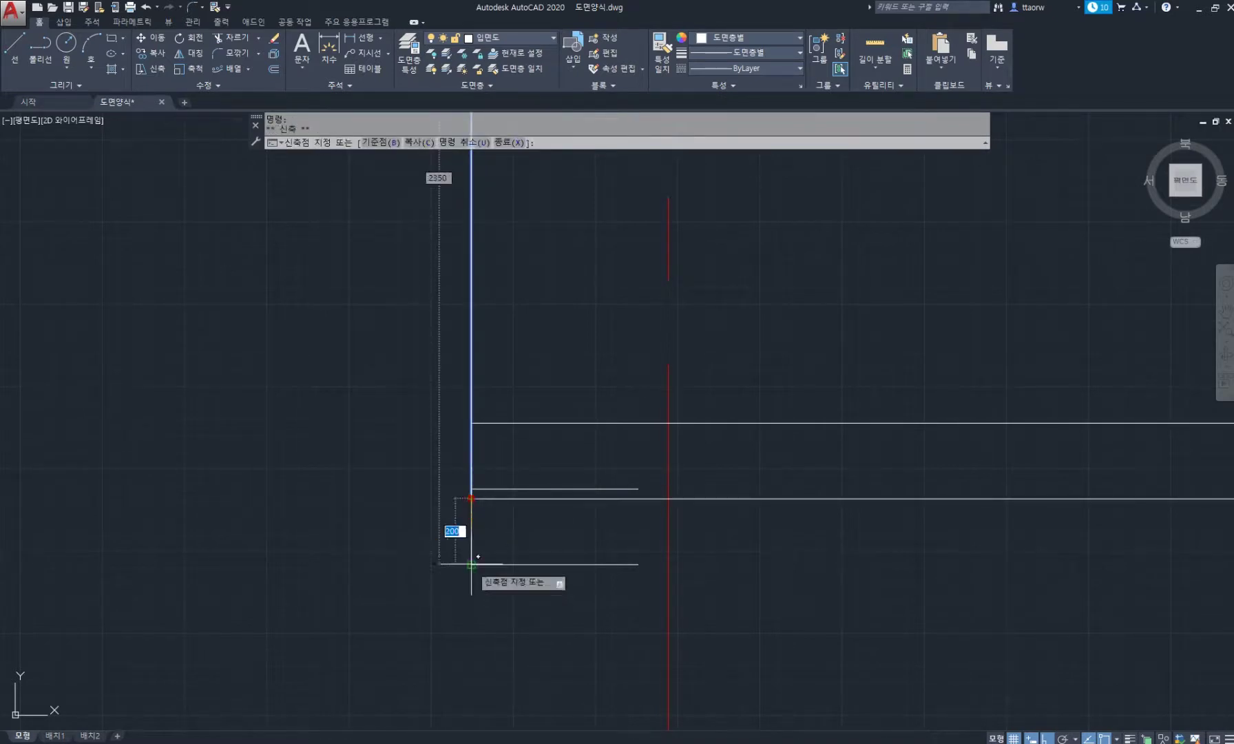
{"action": "key", "text": "Escape"}
{"action": "left_click", "coordinate": [522, 488]}
{"action": "key", "text": "Delete"}
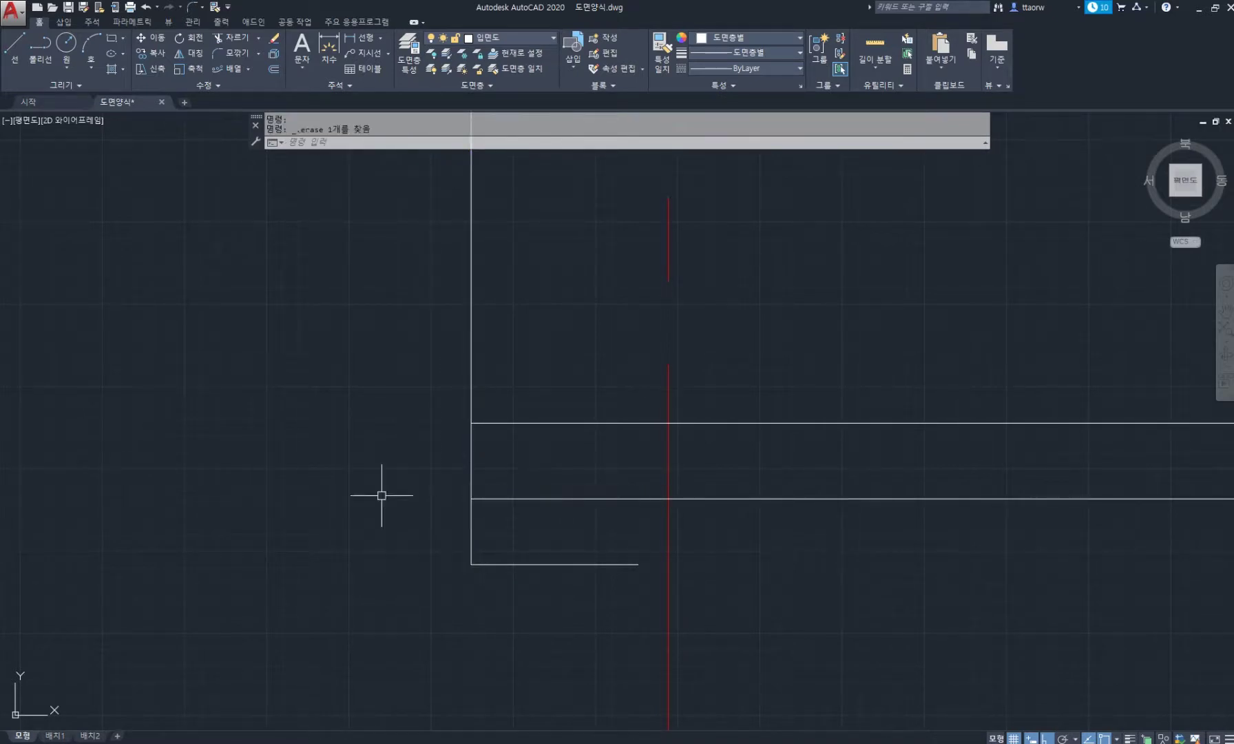
Trim the right vertical line above the uppermost eave line and below the lowest short eave line
{"action": "scroll", "coordinate": [317, 487], "scroll_direction": "down", "scroll_amount": 5}
{"action": "middle_click_drag", "start_coordinate": [734, 482], "coordinate": [591, 469]}
{"action": "type", "text": "tr"}
{"action": "key", "text": "Return"}
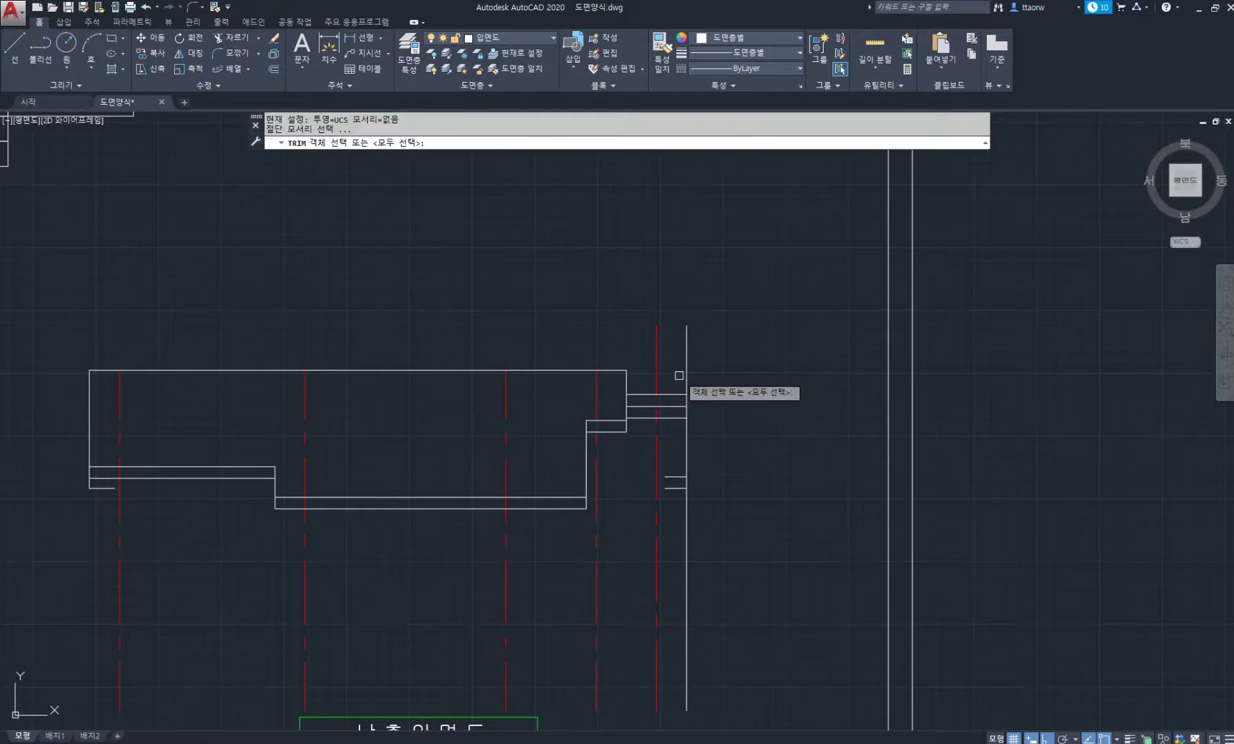
{"action": "left_click", "coordinate": [686, 380]}
{"action": "left_click", "coordinate": [686, 508]}
{"action": "key", "text": "Escape"}
Draw a horizontal line from the section's ground level across the elevation sheet, with a vertex left of the roof and an end beyond its right side
{"action": "scroll", "coordinate": [689, 495], "scroll_direction": "down", "scroll_amount": 4}
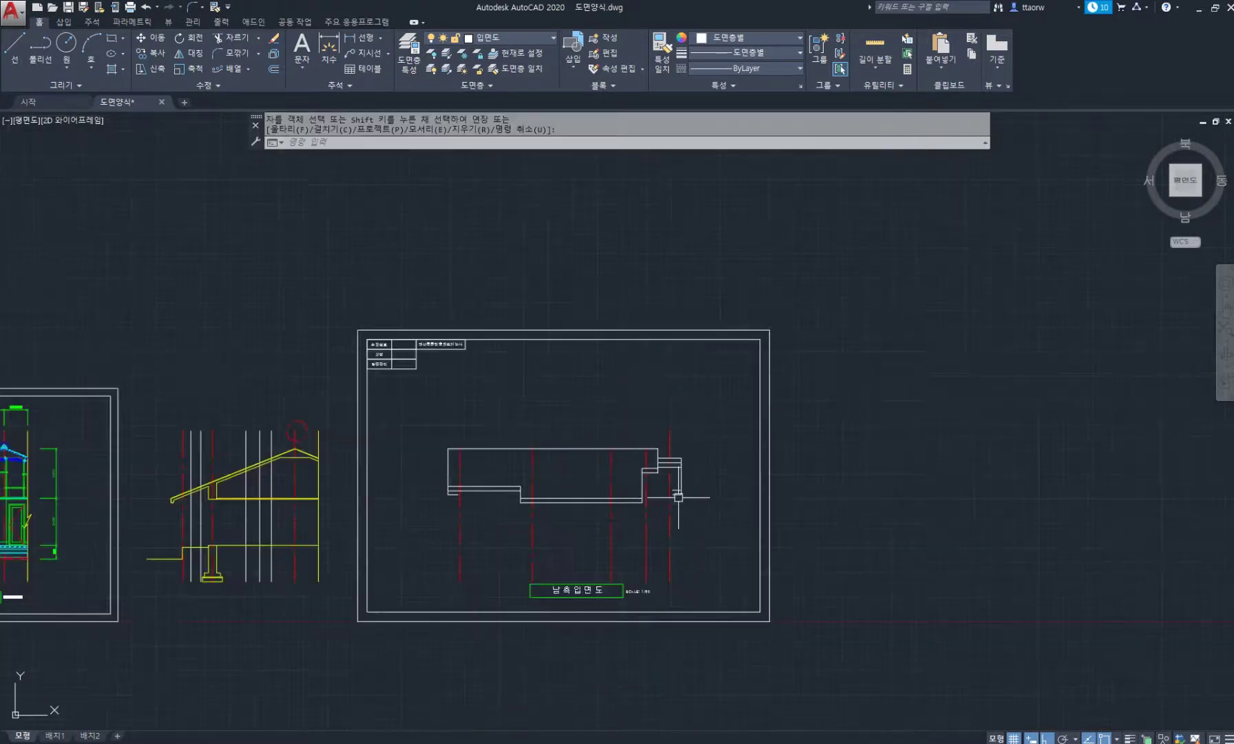
{"action": "scroll", "coordinate": [455, 451], "scroll_direction": "up", "scroll_amount": 3}
{"action": "middle_click_drag", "start_coordinate": [362, 509], "coordinate": [493, 478]}
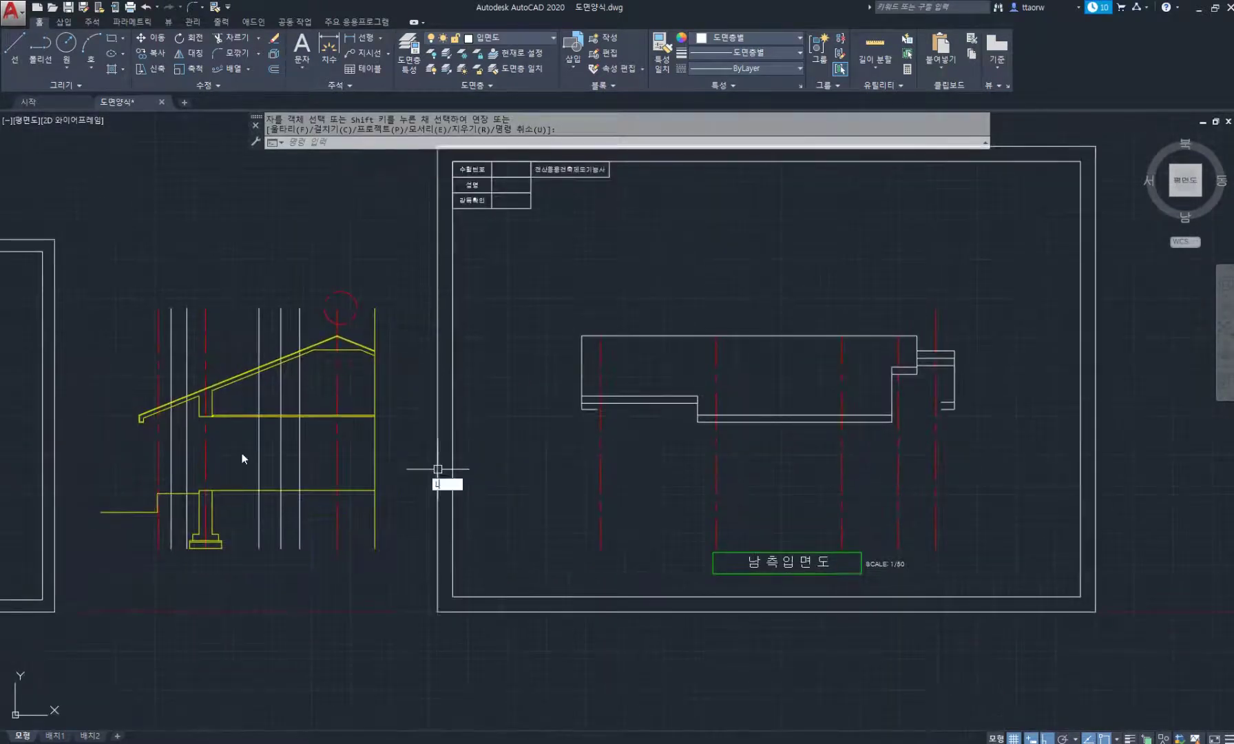
{"action": "type", "text": "l"}
{"action": "key", "text": "Return"}
{"action": "left_click", "coordinate": [130, 512]}
{"action": "middle_click_drag", "start_coordinate": [544, 511], "coordinate": [345, 511]}
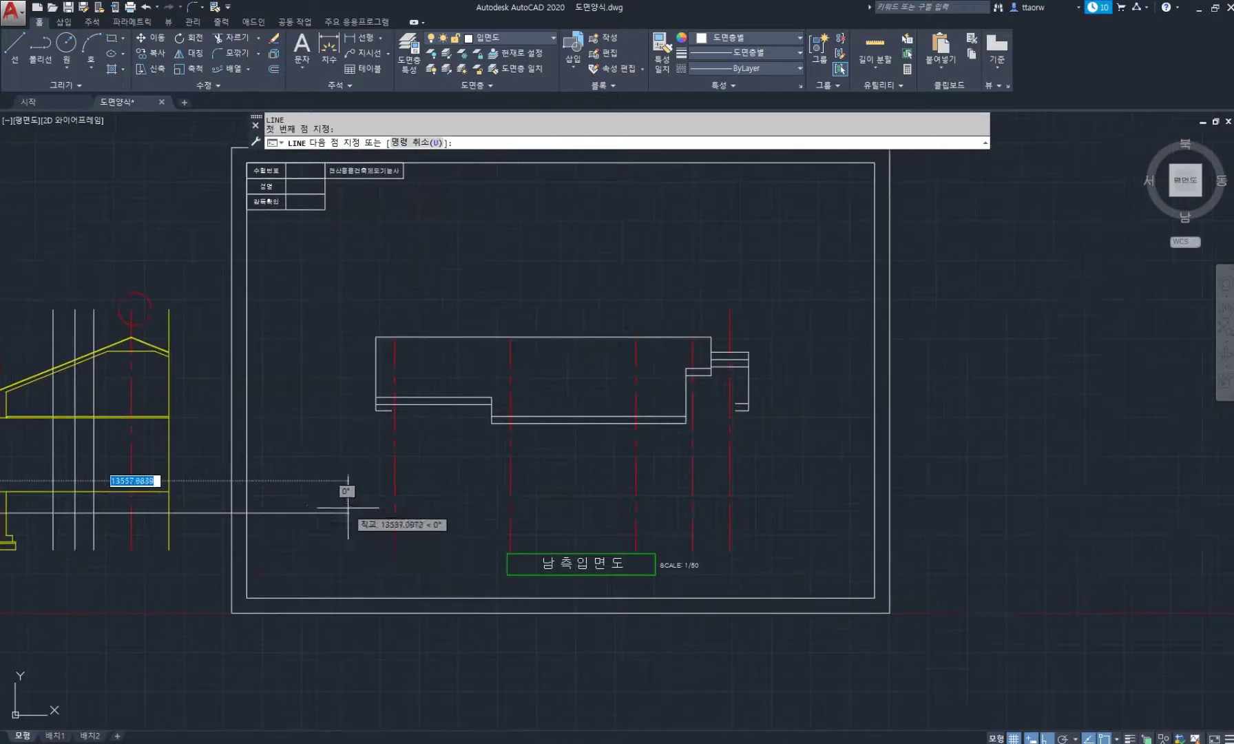
{"action": "left_click", "coordinate": [344, 512]}
{"action": "left_click", "coordinate": [784, 513]}
{"action": "key", "text": "space"}
Erase the ground line's projection segment between the section and the elevation
{"action": "type", "text": "e"}
{"action": "key", "text": "space"}
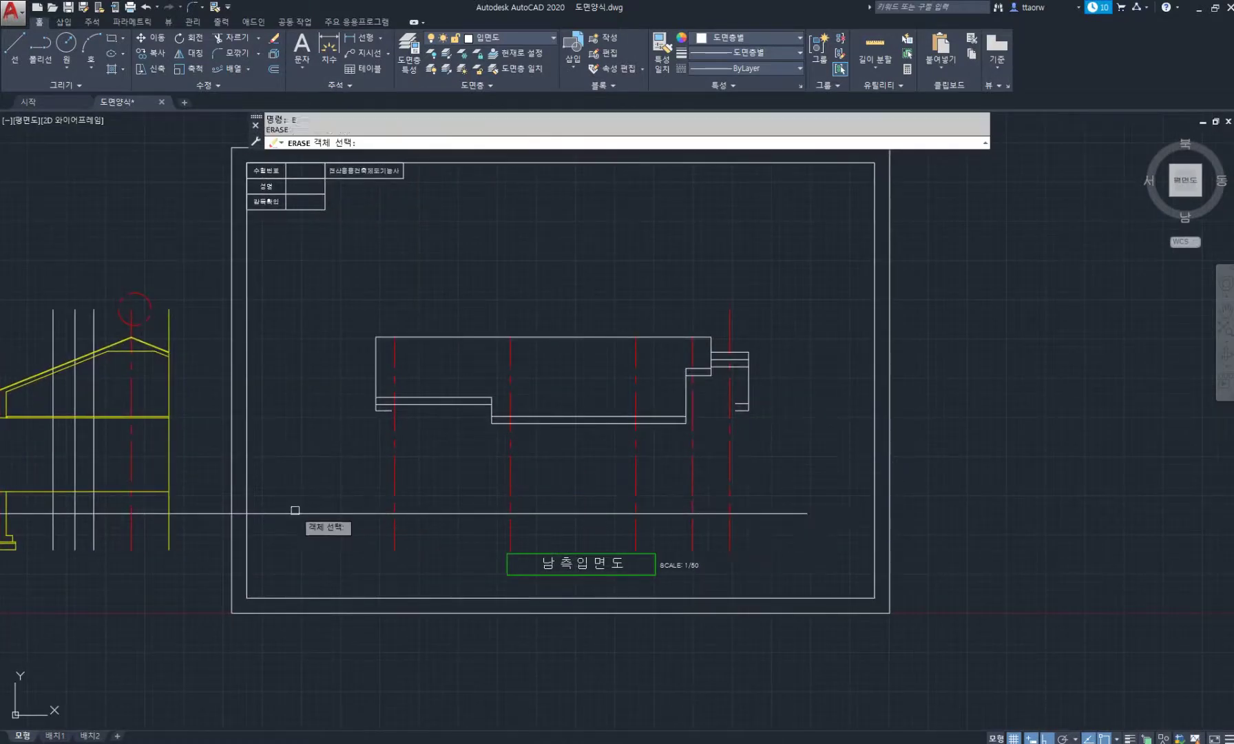
{"action": "left_click", "coordinate": [294, 511]}
{"action": "key", "text": "space"}
{"action": "scroll", "coordinate": [616, 467], "scroll_direction": "up", "scroll_amount": 3}
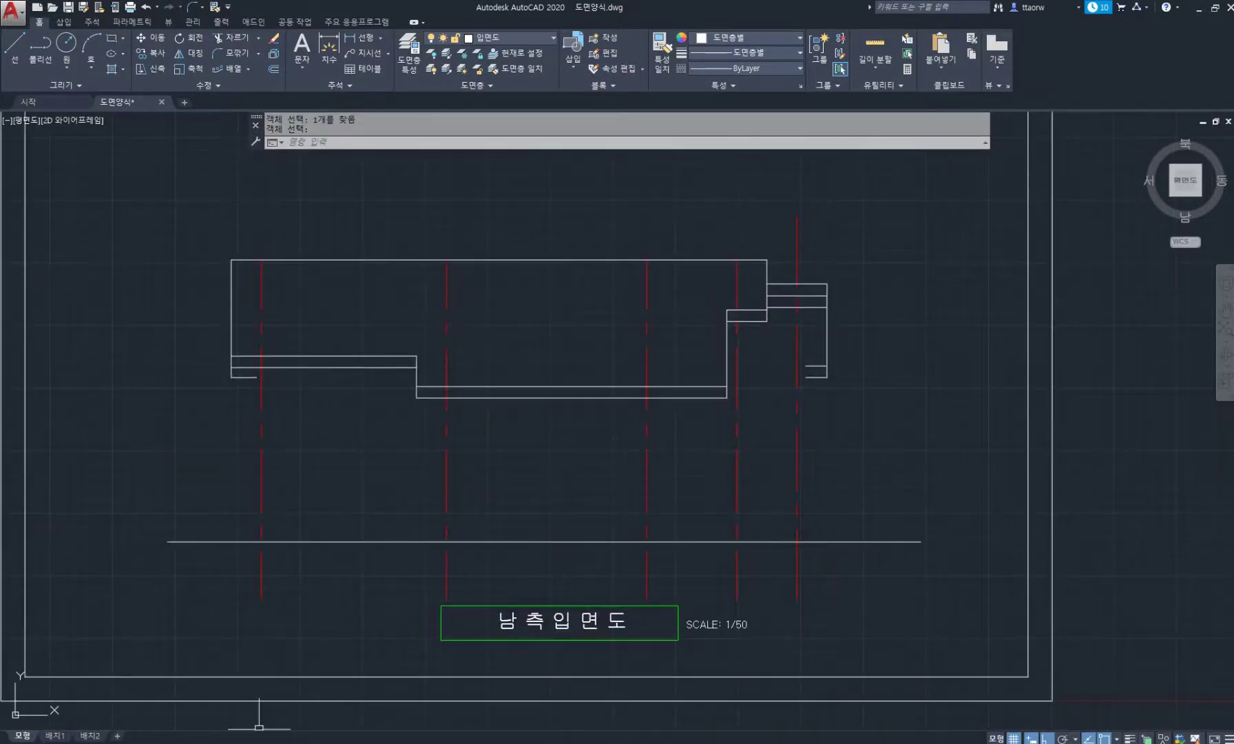
Check the walls around room 3 on the plan in Acrobat Reader, and in AutoCAD offset the elevation's first centre line 210 to the left
{"action": "left_click", "coordinate": [260, 743]}
{"action": "scroll", "coordinate": [316, 511], "scroll_direction": "down", "scroll_amount": 3}
{"action": "scroll", "coordinate": [477, 521], "scroll_direction": "up", "scroll_amount": 2, "text": "ctrl"}
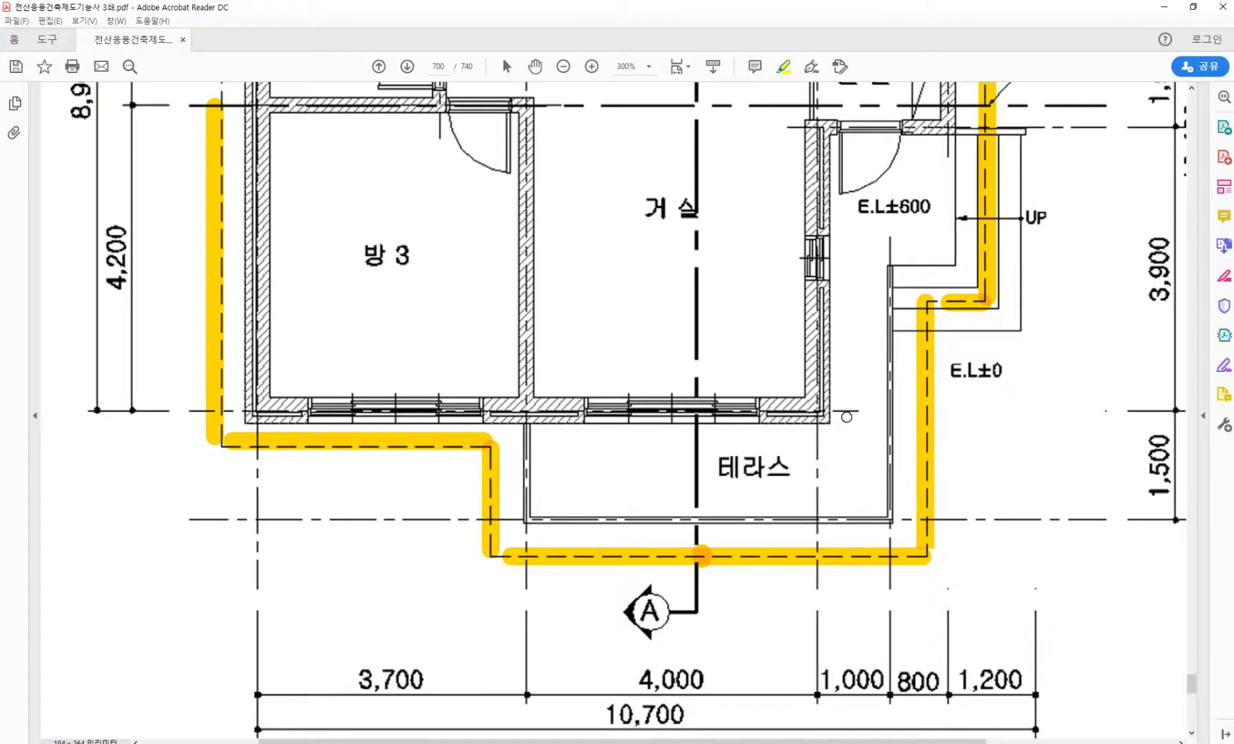
{"action": "scroll", "coordinate": [873, 429], "scroll_direction": "up", "scroll_amount": 3}
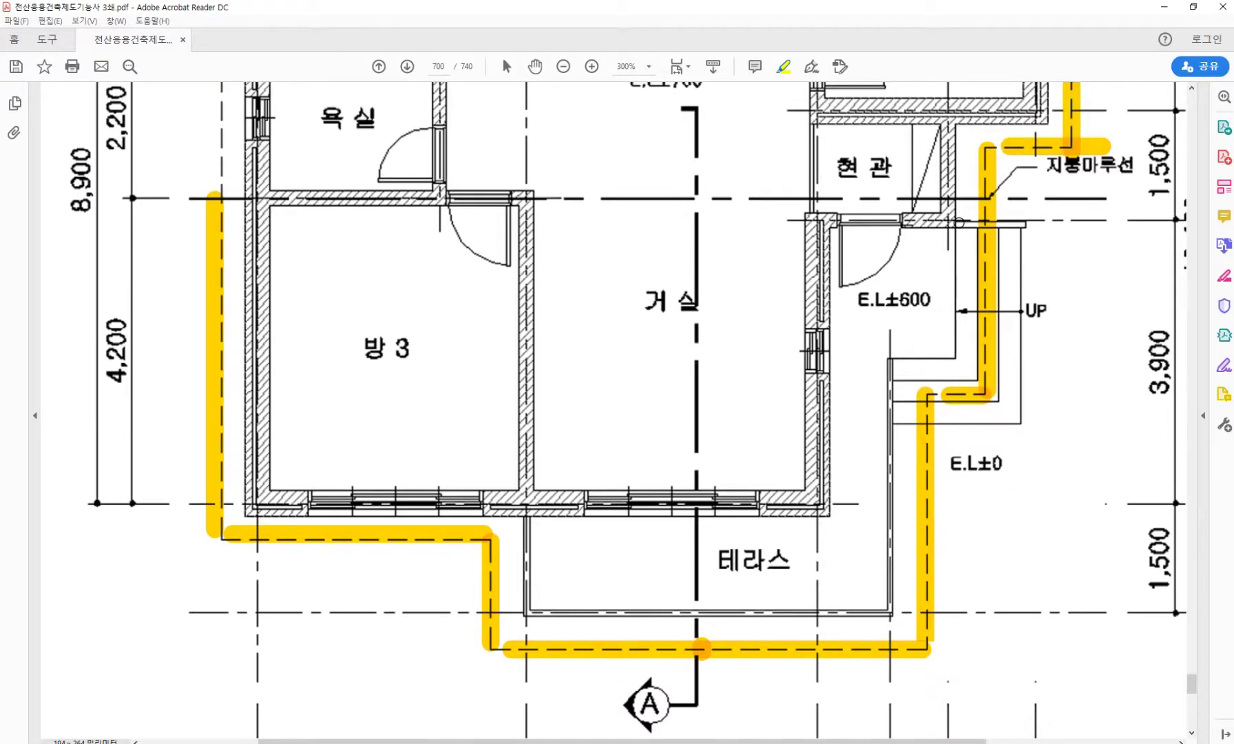
{"action": "scroll", "coordinate": [959, 261], "scroll_direction": "up", "scroll_amount": 3}
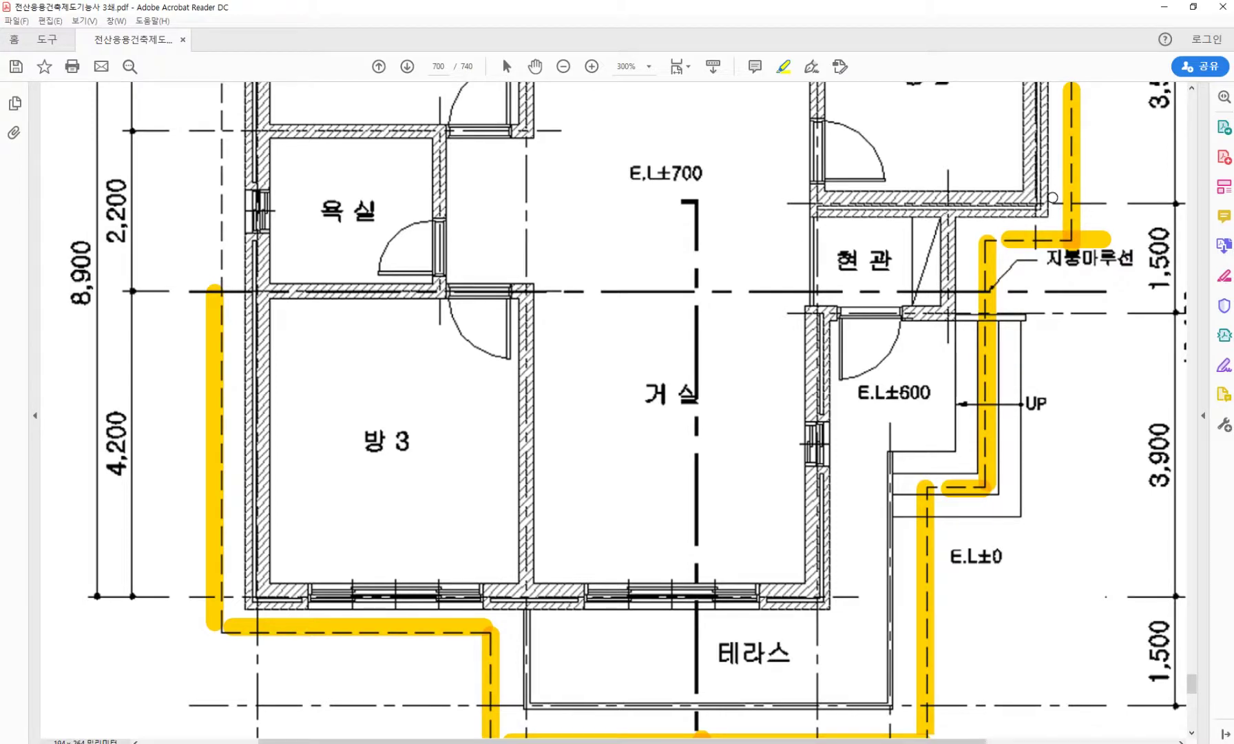
{"action": "key", "text": "alt+Tab"}
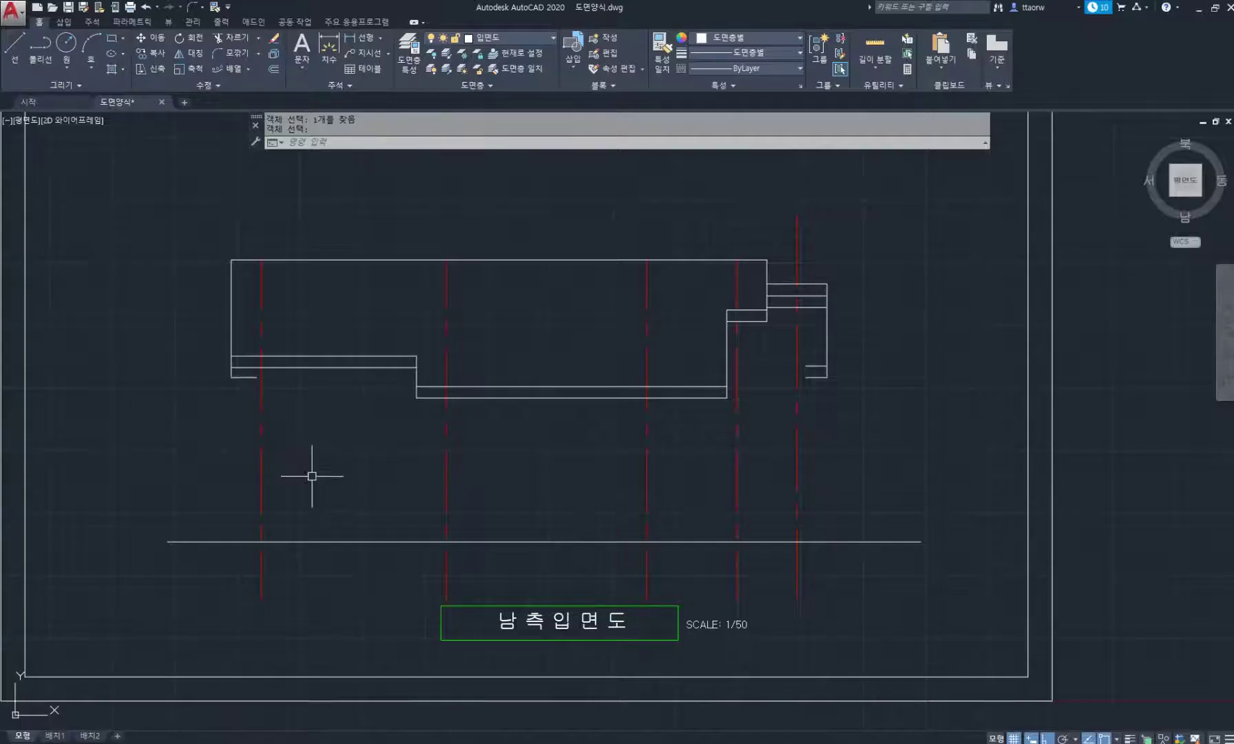
{"action": "type", "text": "o"}
{"action": "key", "text": "Return"}
{"action": "key", "text": "Return"}
{"action": "left_click", "coordinate": [261, 465]}
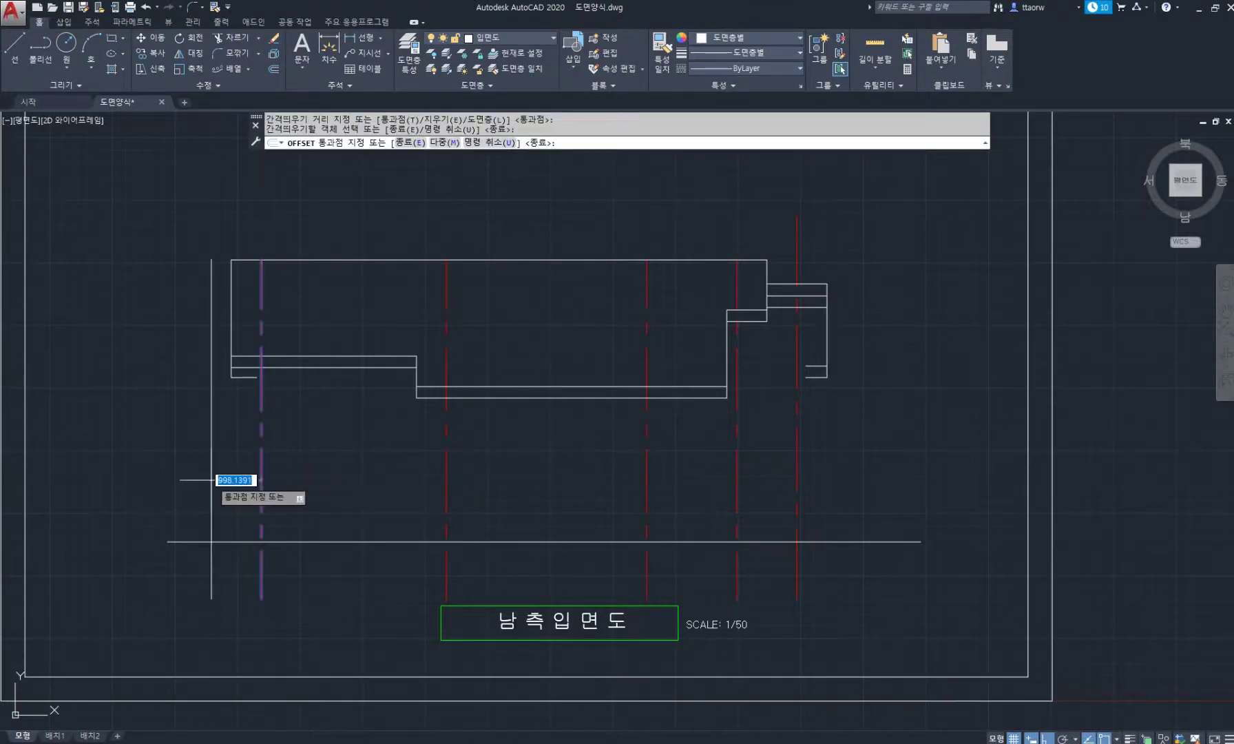
{"action": "type", "text": "210"}
{"action": "key", "text": "Return"}
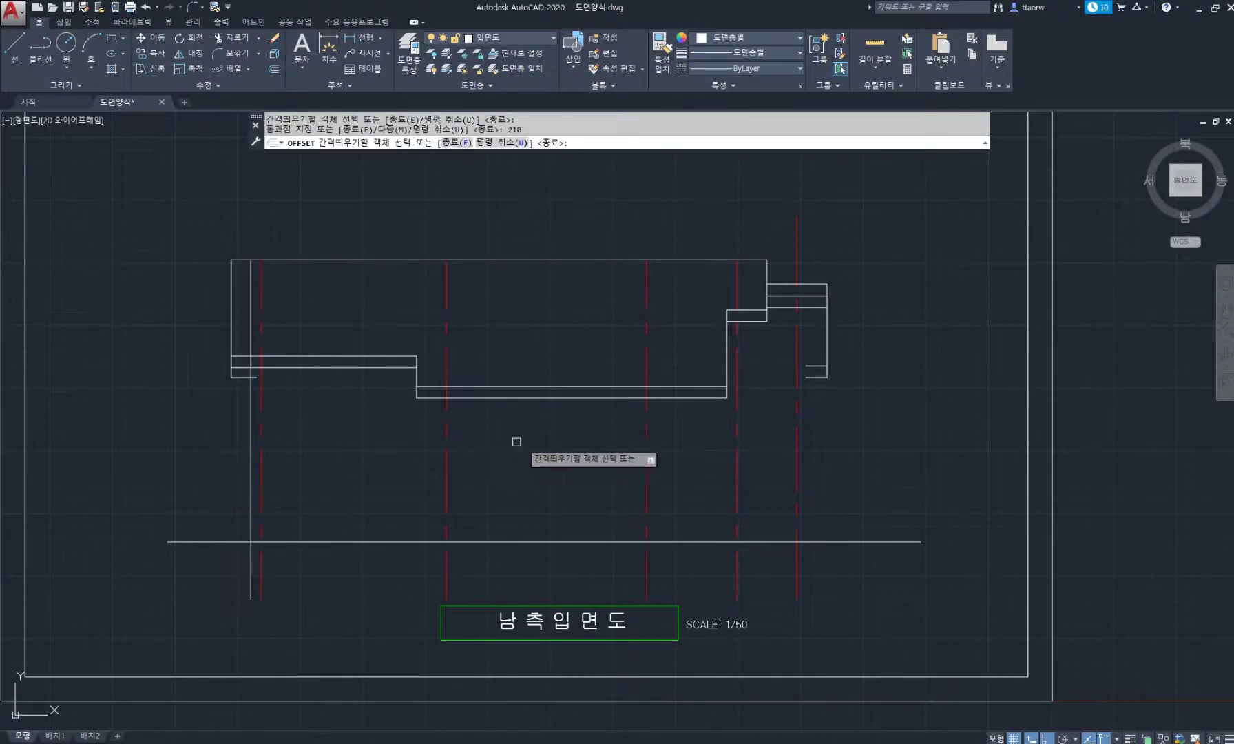
Recheck the plan in Acrobat Reader and, in AutoCAD, offset the third centre line 210 to the right
{"action": "scroll", "coordinate": [709, 479], "scroll_direction": "up", "scroll_amount": 2}
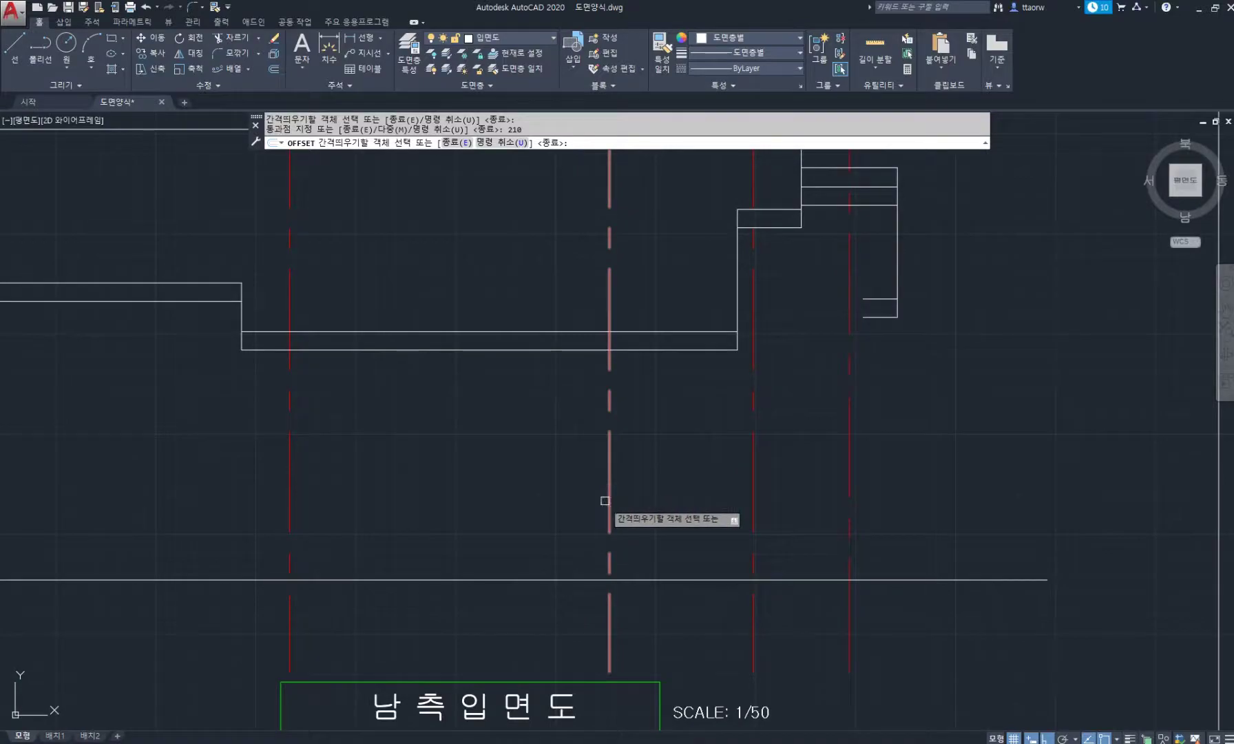
{"action": "key", "text": "alt+Tab"}
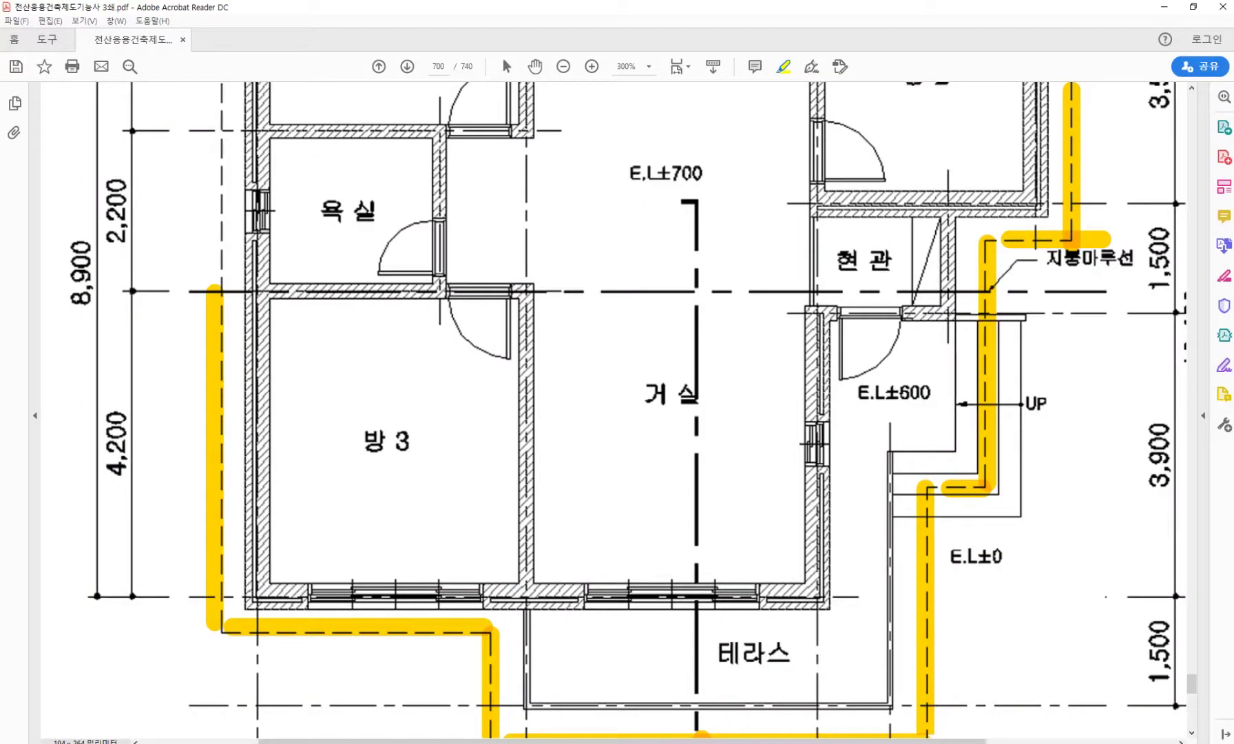
{"action": "key", "text": "alt+Tab"}
{"action": "left_click", "coordinate": [609, 518]}
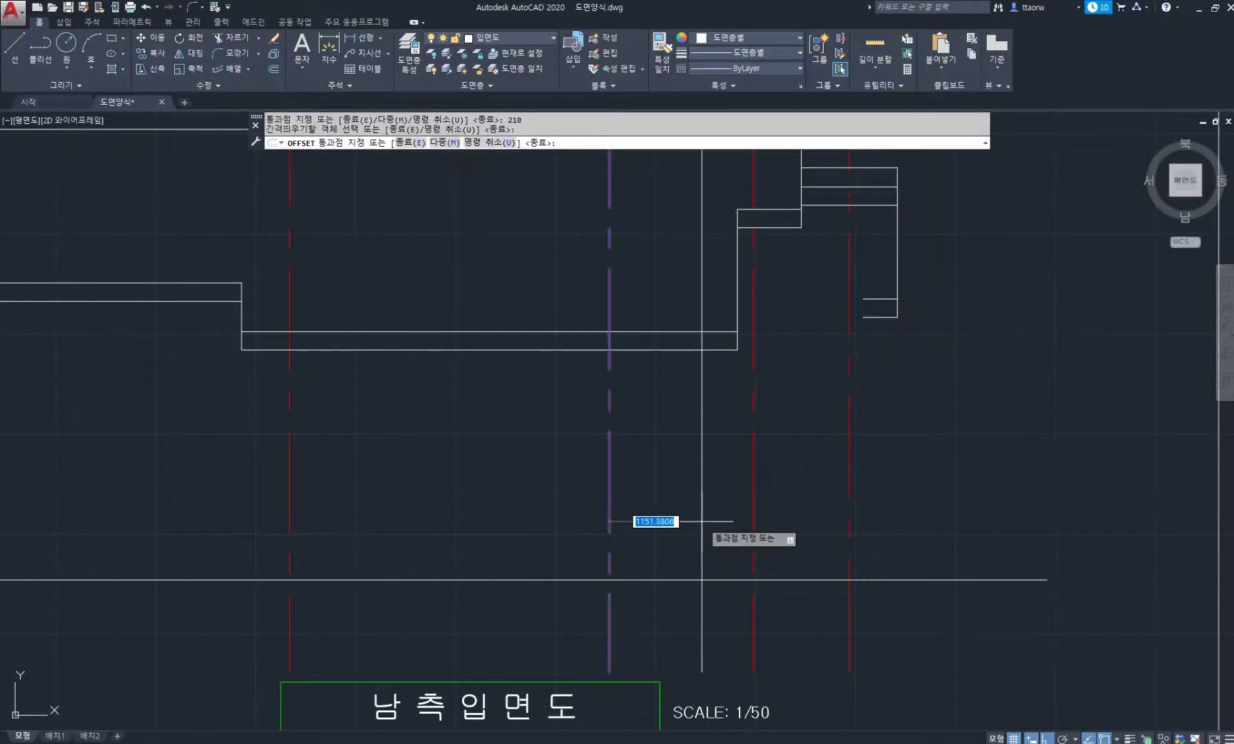
{"action": "type", "text": "210"}
{"action": "key", "text": "Return"}
Offset the fourth centre line 100 and the fifth centre line 210 to the right
{"action": "left_click", "coordinate": [754, 512]}
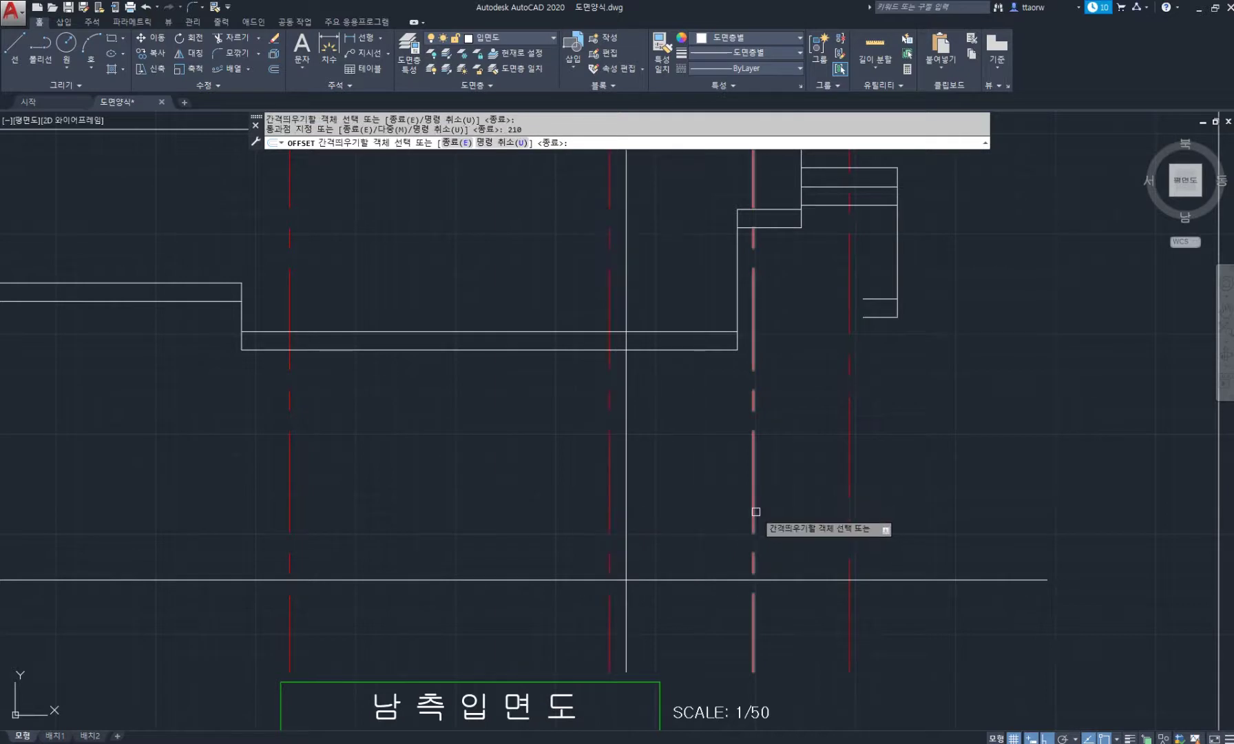
{"action": "key", "text": "Return"}
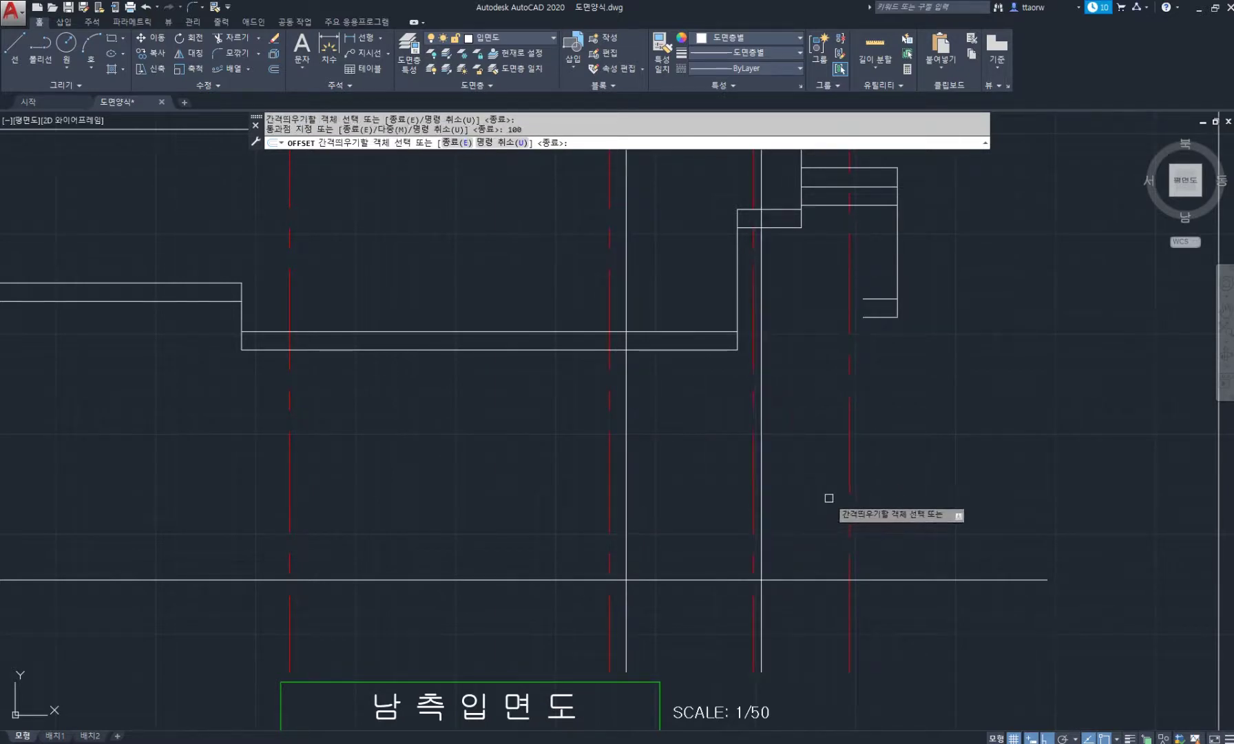
{"action": "left_click", "coordinate": [849, 489]}
{"action": "type", "text": "21"}
{"action": "key", "text": "Return"}
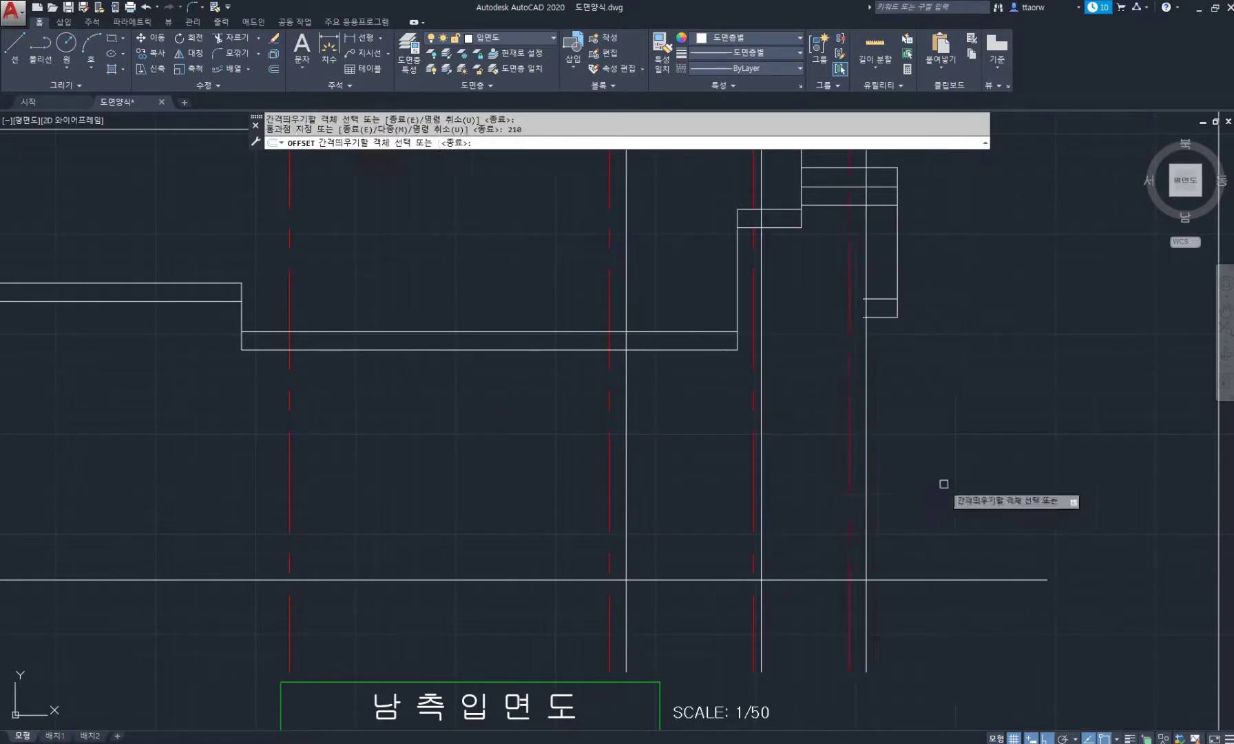
{"action": "key", "text": "Escape"}
{"action": "key", "text": "Escape"}
Draw a vertical wall line along the first centre line's 210 offset, from the eave's lower line down to the ground line
{"action": "scroll", "coordinate": [908, 490], "scroll_direction": "down", "scroll_amount": 3}
{"action": "type", "text": "l"}
{"action": "key", "text": "Return"}
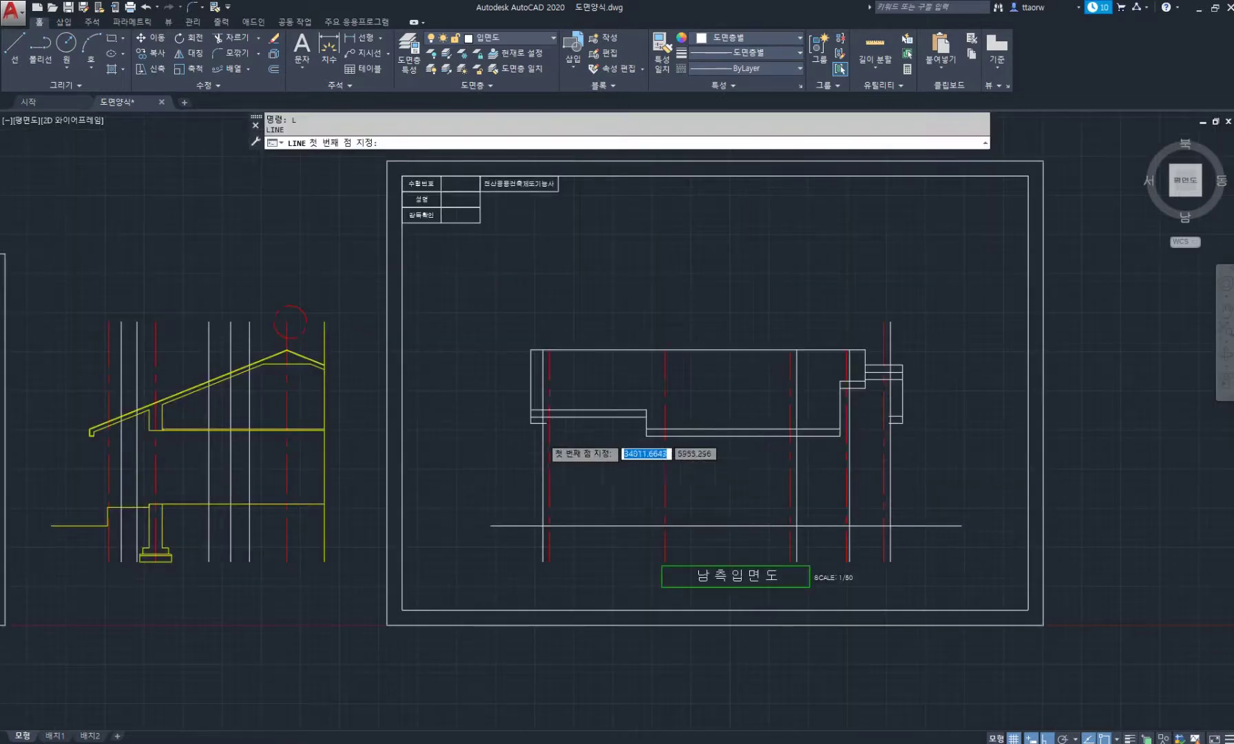
{"action": "scroll", "coordinate": [543, 434], "scroll_direction": "up", "scroll_amount": 4}
{"action": "left_click", "coordinate": [543, 415]}
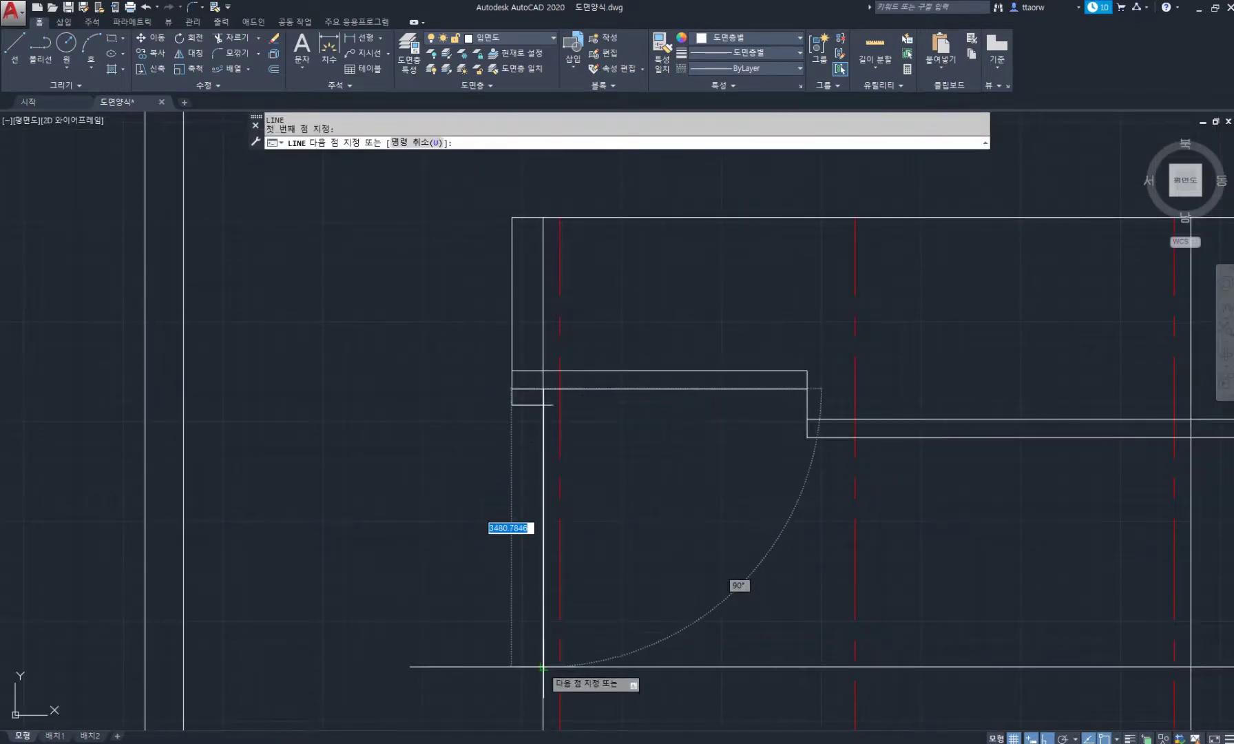
{"action": "left_click", "coordinate": [549, 644]}
{"action": "key", "text": "Return"}
Draw a vertical wall line along the third centre line's offset, from the eave's lower line down to the ground line
{"action": "key", "text": "Return"}
{"action": "middle_click_drag", "start_coordinate": [809, 565], "coordinate": [407, 491]}
{"action": "left_click", "coordinate": [591, 391]}
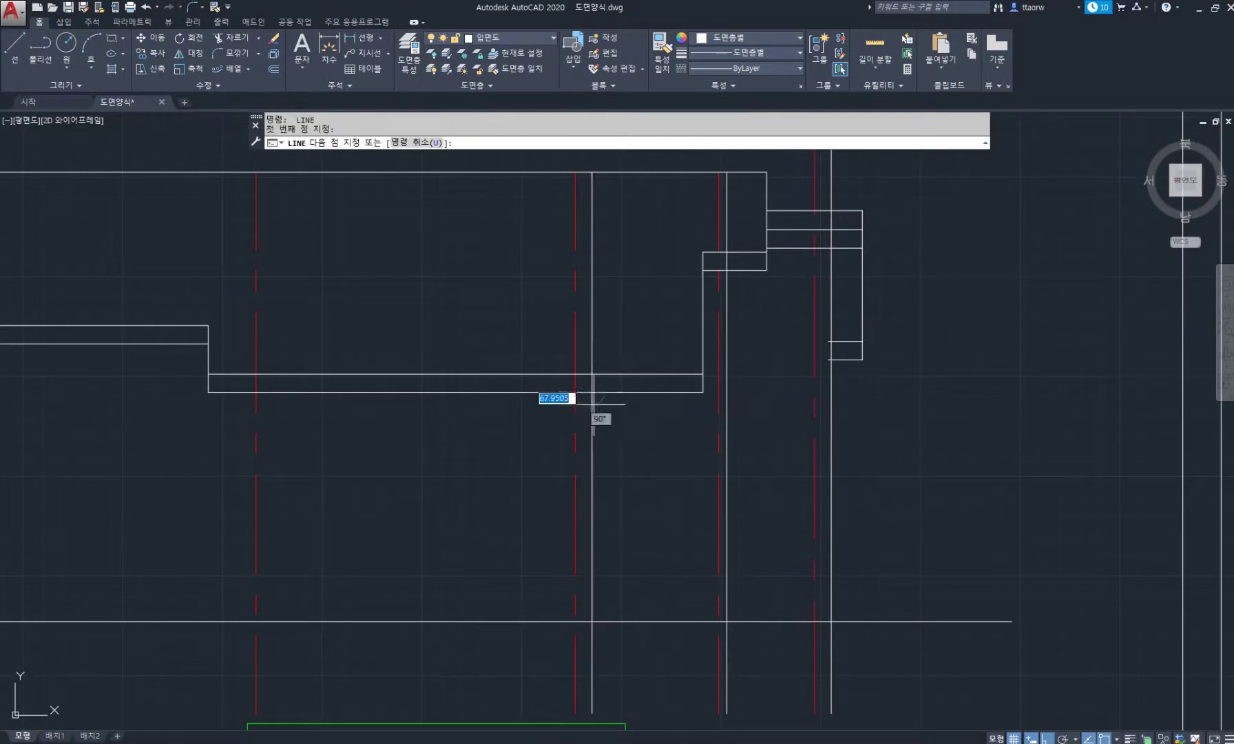
{"action": "left_click", "coordinate": [591, 622]}
{"action": "key", "text": "Return"}
Draw vertical wall lines along the fourth and fifth centre lines' offsets, from the eave undersides above them down to the ground line
{"action": "key", "text": "Return"}
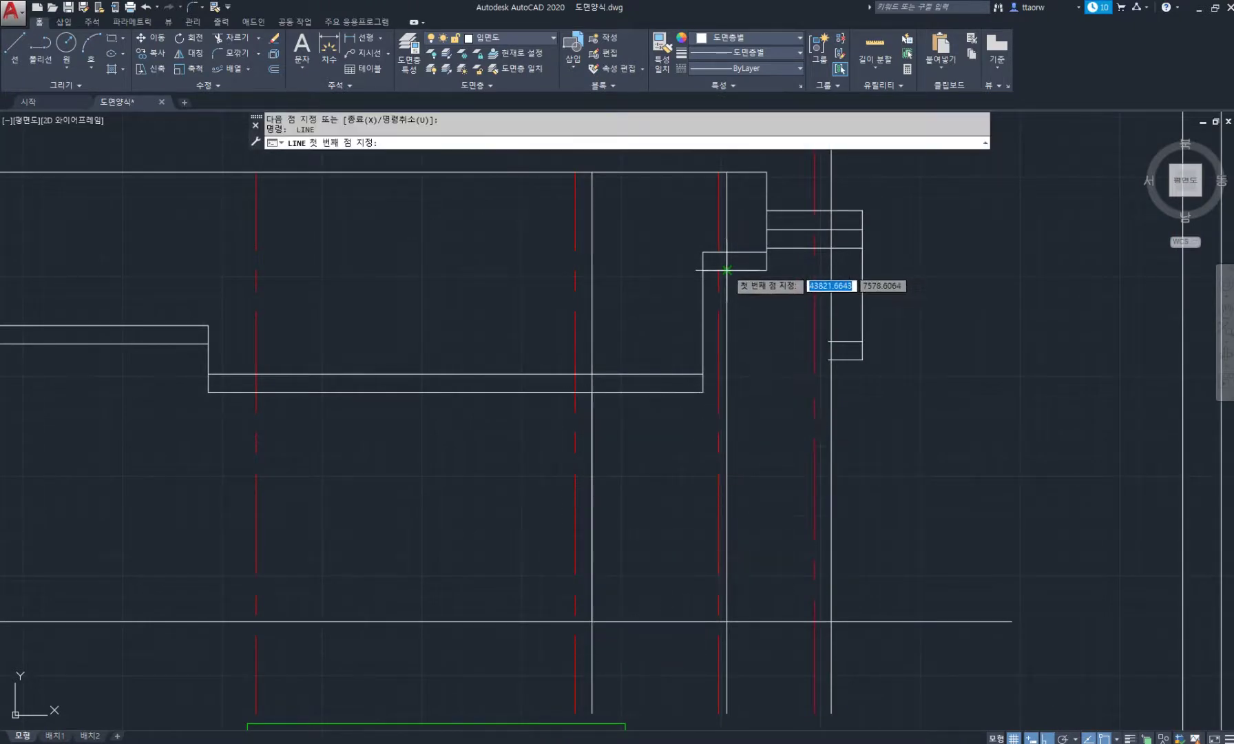
{"action": "left_click", "coordinate": [726, 270]}
{"action": "left_click", "coordinate": [726, 622]}
{"action": "key", "text": "Return"}
{"action": "key", "text": "Return"}
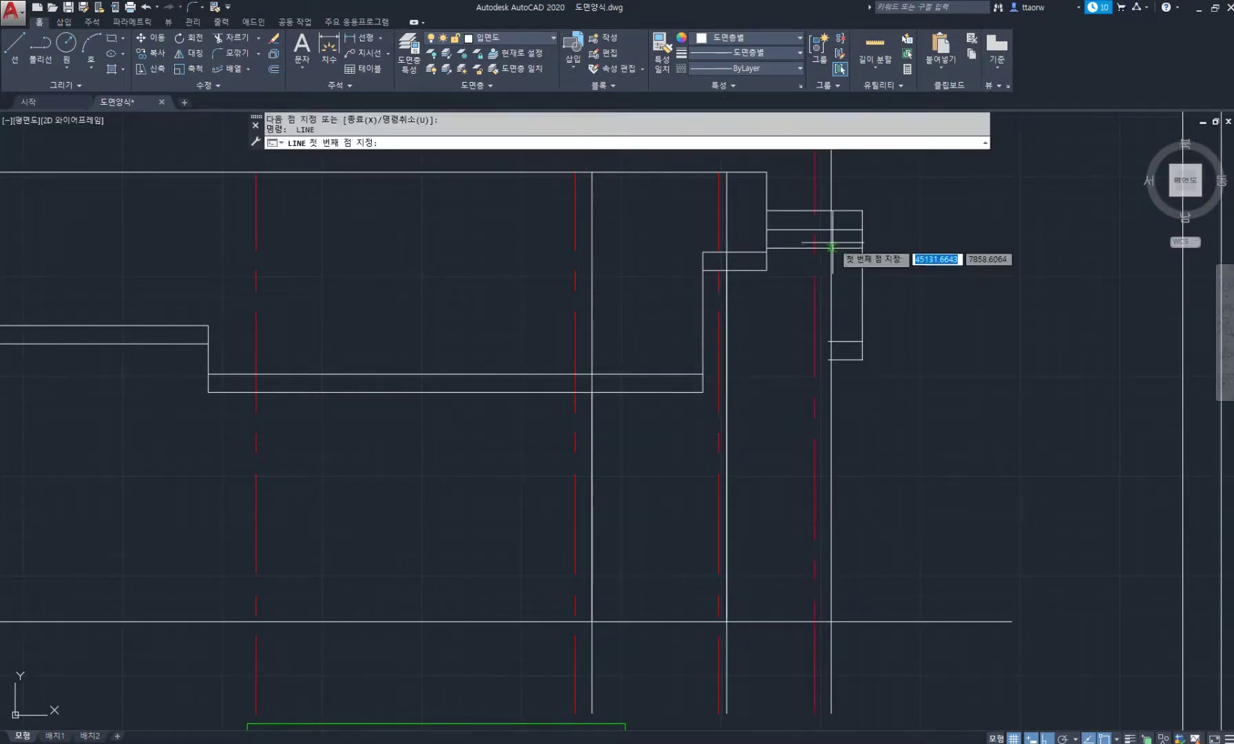
{"action": "left_click", "coordinate": [831, 248]}
{"action": "left_click", "coordinate": [831, 622]}
{"action": "key", "text": "Return"}
Delete the four full-height offset construction lines, keeping the new wall lines
{"action": "left_click", "coordinate": [829, 667]}
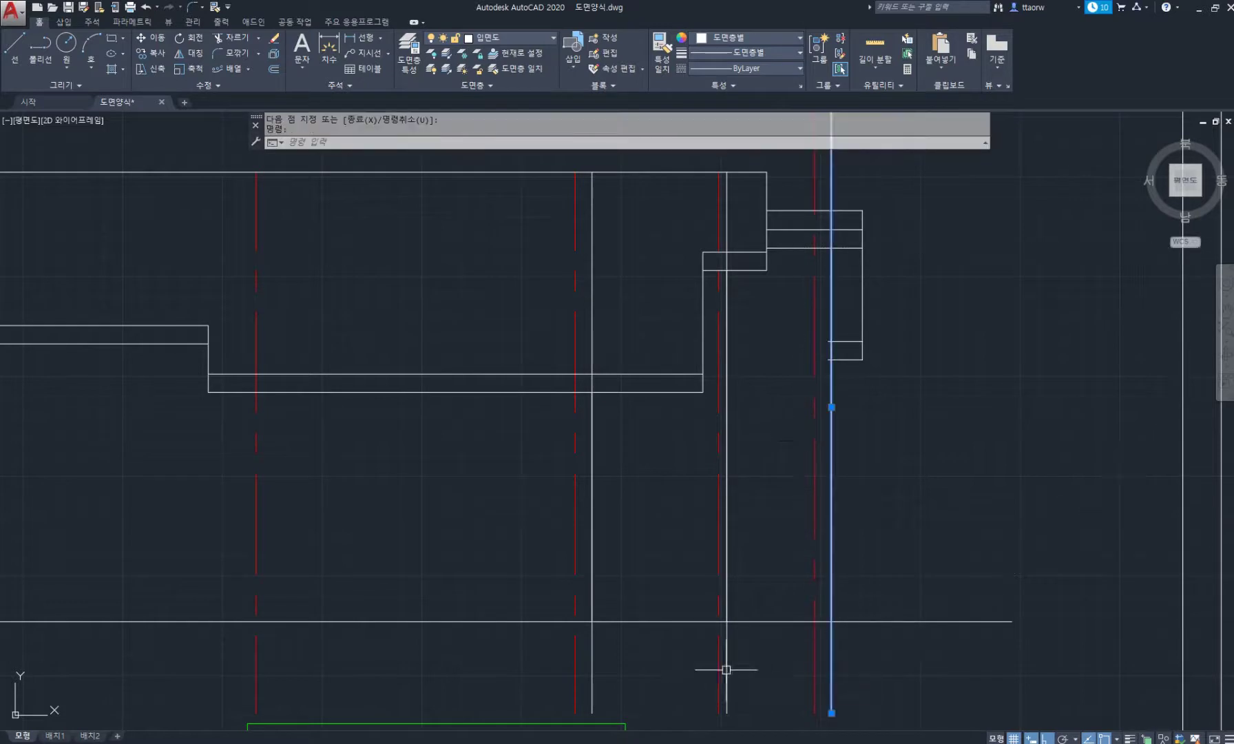
{"action": "left_click", "coordinate": [725, 666]}
{"action": "left_click", "coordinate": [592, 657]}
{"action": "scroll", "coordinate": [859, 561], "scroll_direction": "down", "scroll_amount": 2}
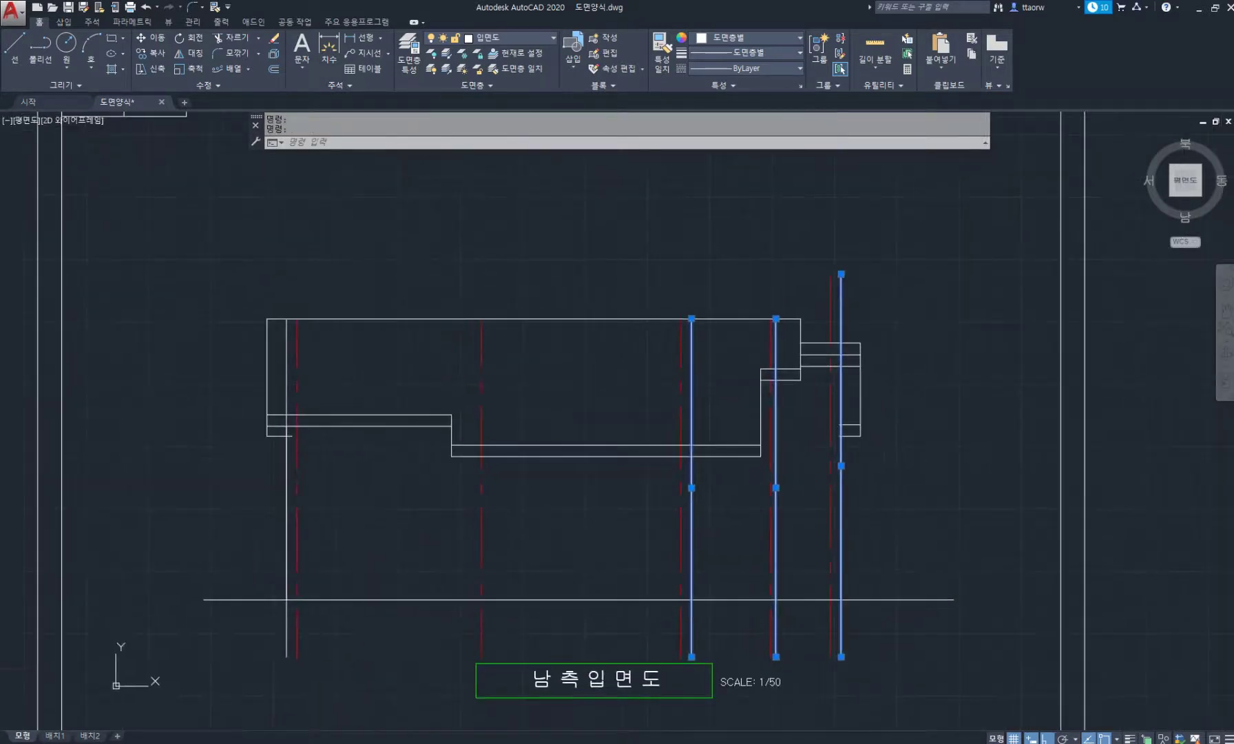
{"action": "left_click", "coordinate": [287, 637]}
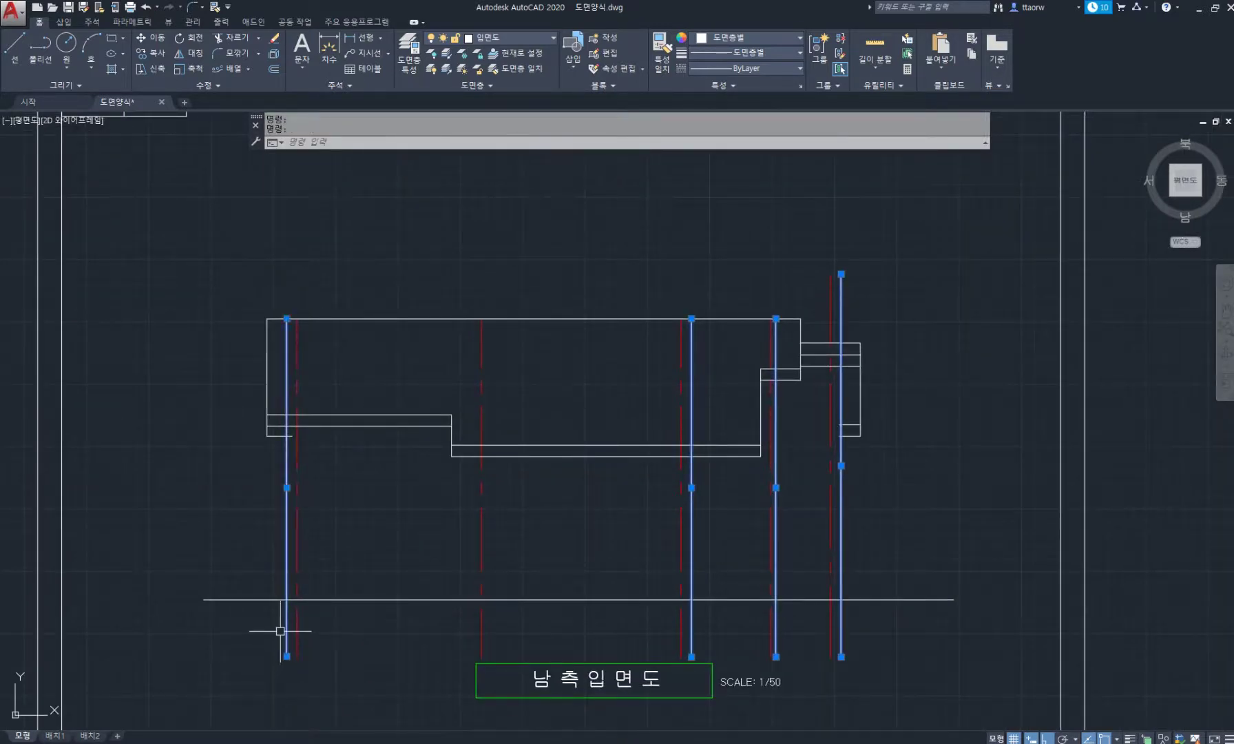
{"action": "key", "text": "Delete"}
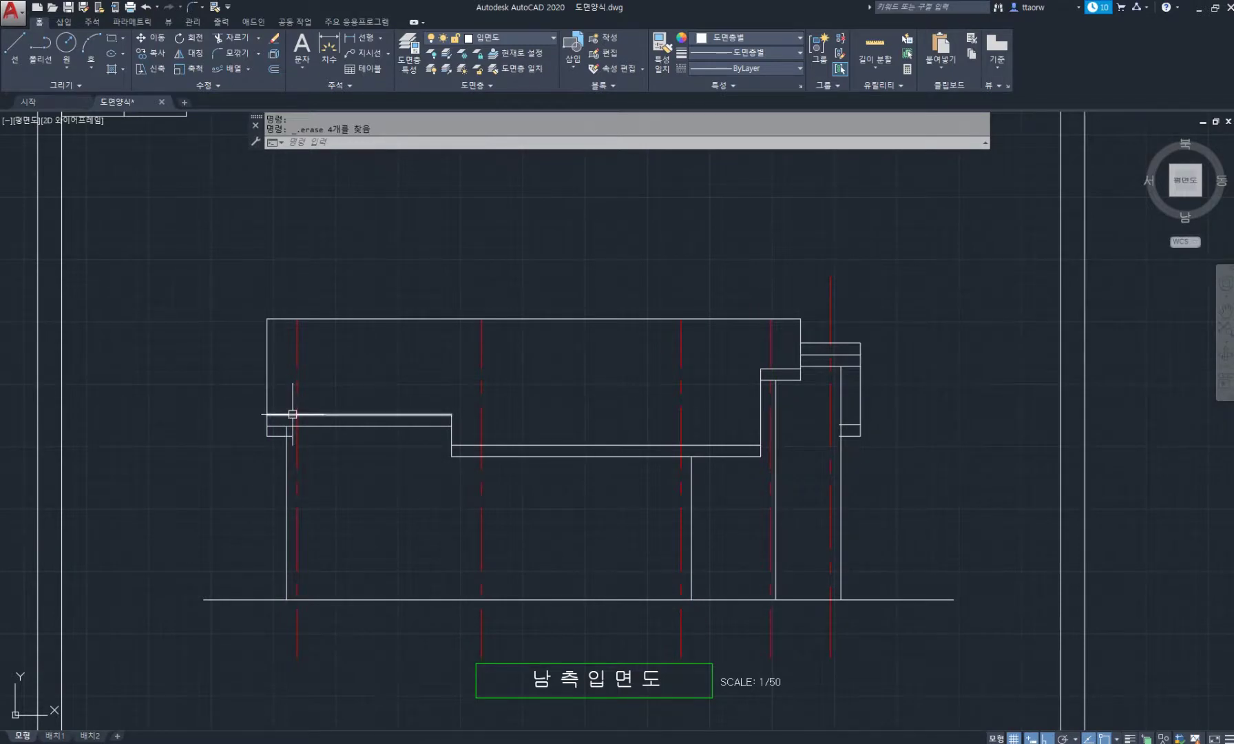
Trim the short eave line ends that overshoot the left and right outer wall lines
{"action": "type", "text": "TR"}
{"action": "key", "text": "Return"}
{"action": "scroll", "coordinate": [292, 420], "scroll_direction": "up", "scroll_amount": 6}
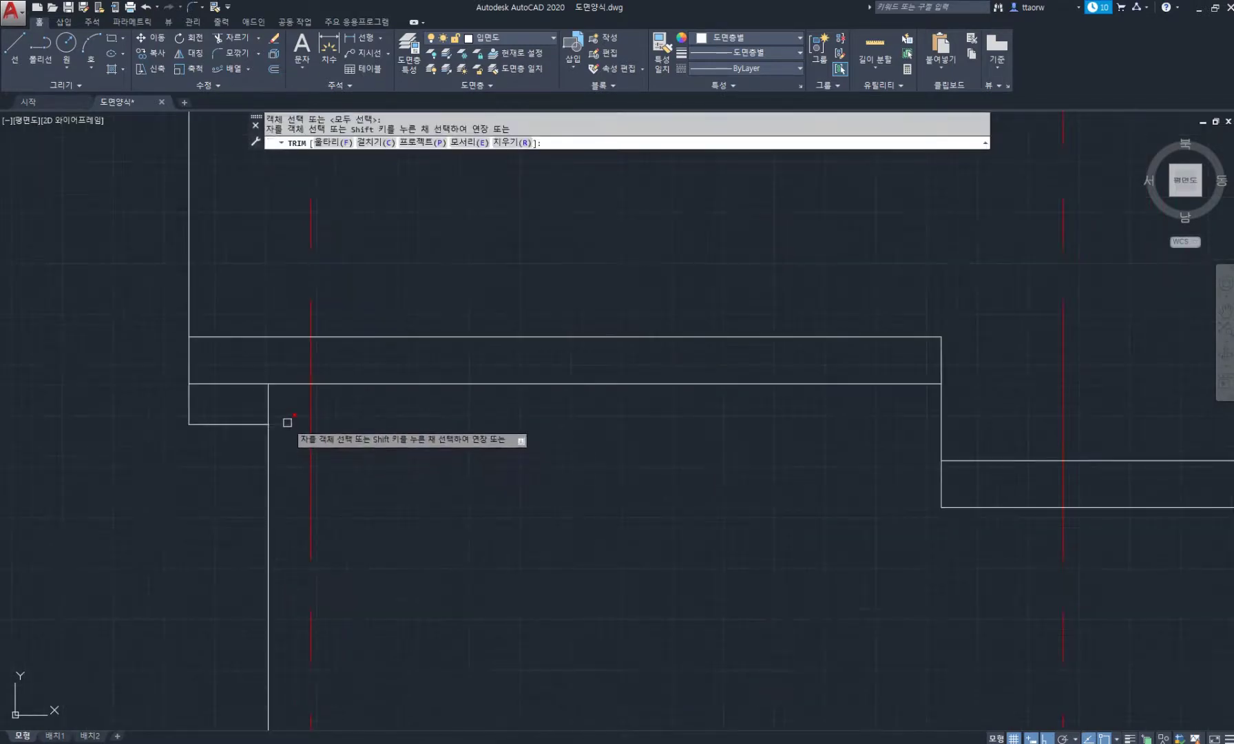
{"action": "scroll", "coordinate": [435, 487], "scroll_direction": "down", "scroll_amount": 8}
{"action": "scroll", "coordinate": [680, 468], "scroll_direction": "up", "scroll_amount": 8}
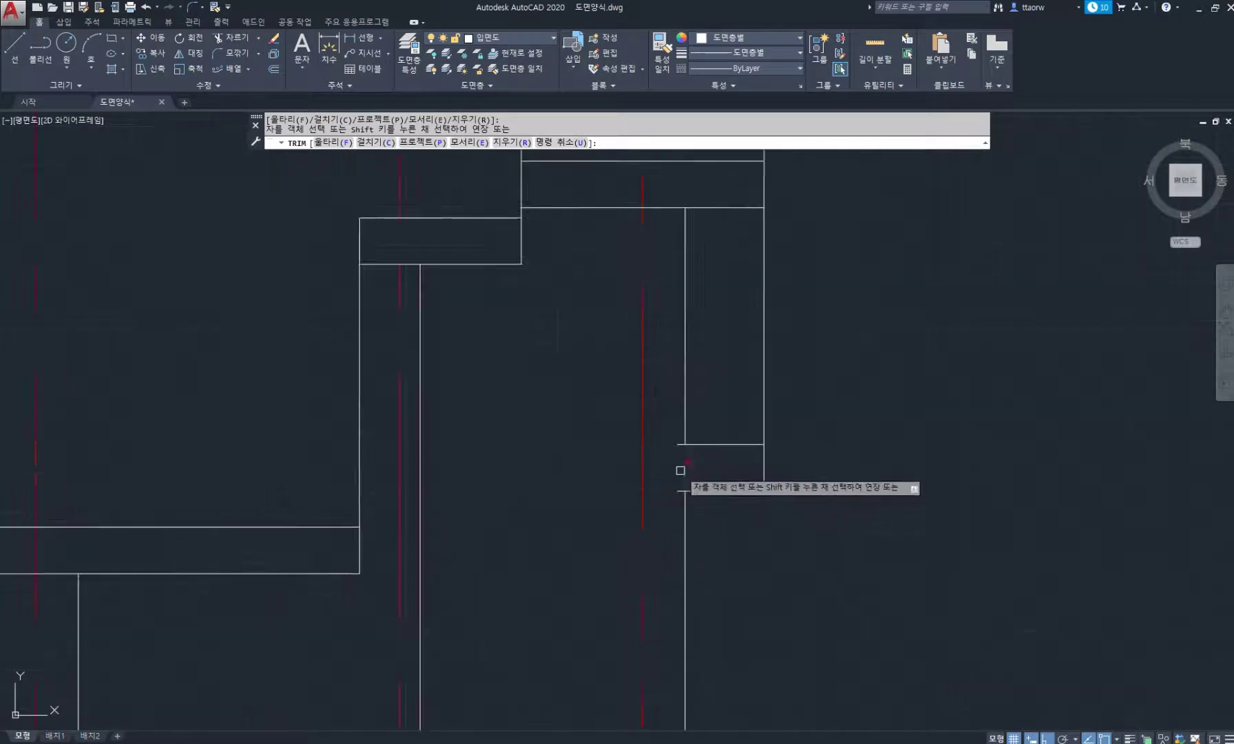
{"action": "left_click", "coordinate": [679, 413]}
{"action": "left_click", "coordinate": [666, 544]}
{"action": "scroll", "coordinate": [667, 533], "scroll_direction": "down", "scroll_amount": 6}
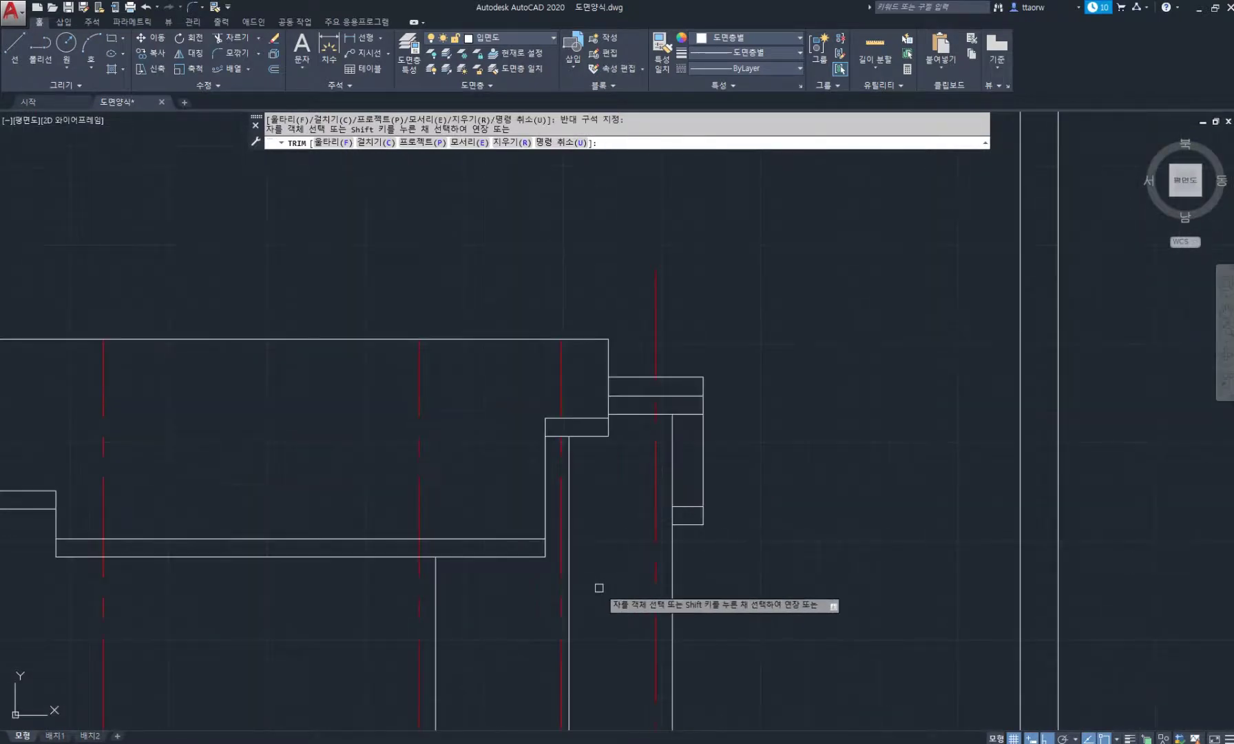
Trim the ground line's ends beyond the left and right outer wall lines
{"action": "middle_click_drag", "start_coordinate": [599, 587], "coordinate": [861, 410]}
{"action": "left_click", "coordinate": [1088, 681]}
{"action": "left_click", "coordinate": [1037, 587]}
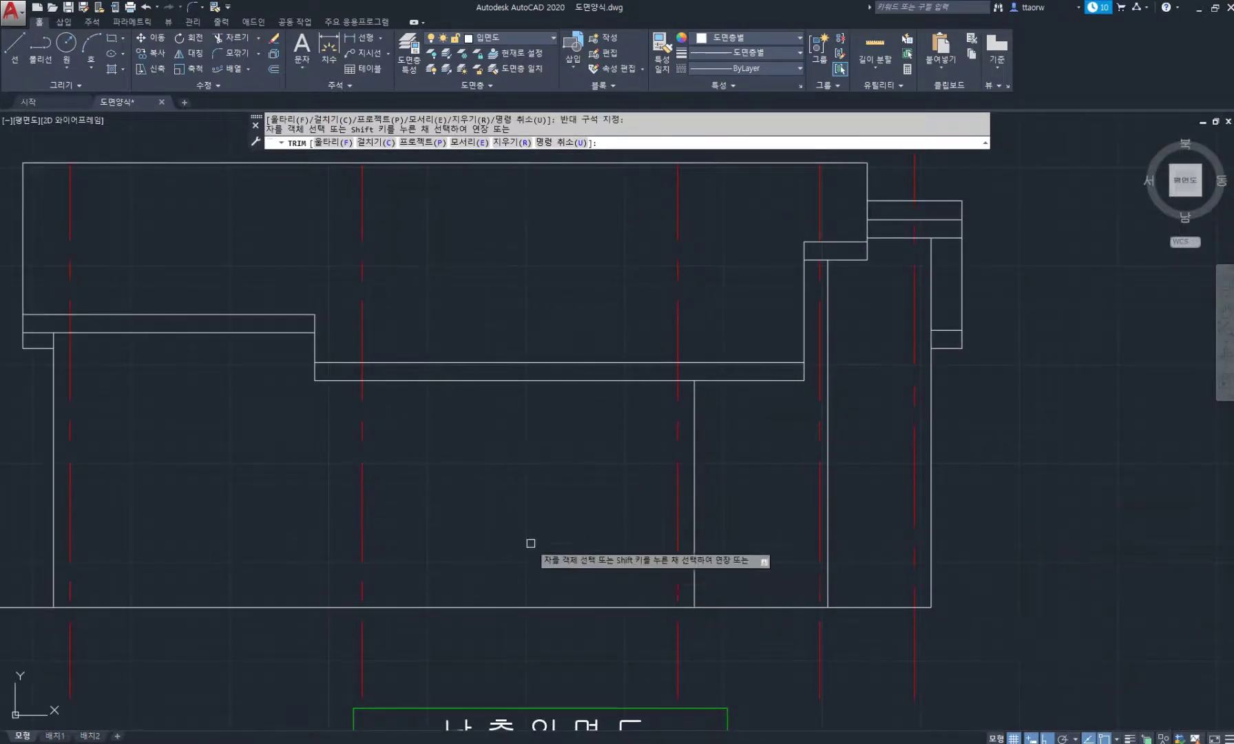
{"action": "middle_click_drag", "start_coordinate": [372, 556], "coordinate": [546, 533]}
{"action": "scroll", "coordinate": [234, 537], "scroll_direction": "down", "scroll_amount": 4}
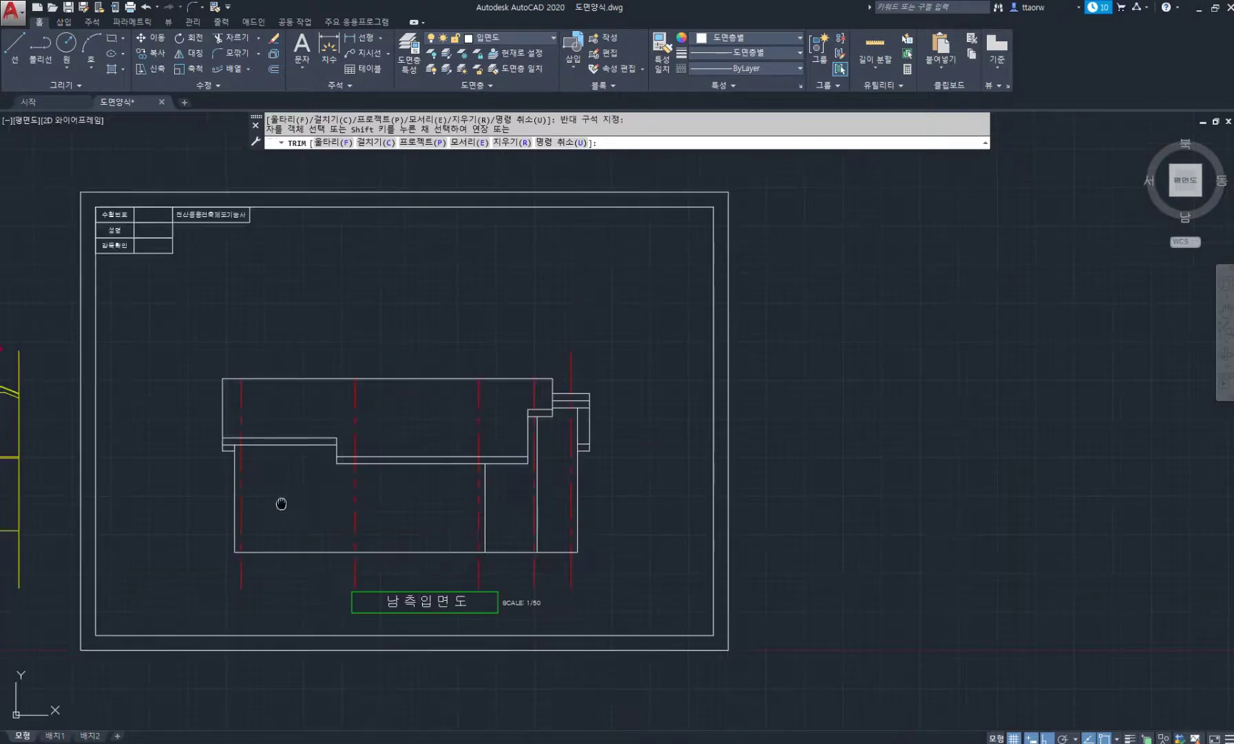
{"action": "middle_click_drag", "start_coordinate": [278, 501], "coordinate": [337, 538]}
{"action": "key", "text": "Return"}
Offset the ground line 700 upward, and offset the resulting line a further 2355 upward
{"action": "scroll", "coordinate": [372, 537], "scroll_direction": "up", "scroll_amount": 4}
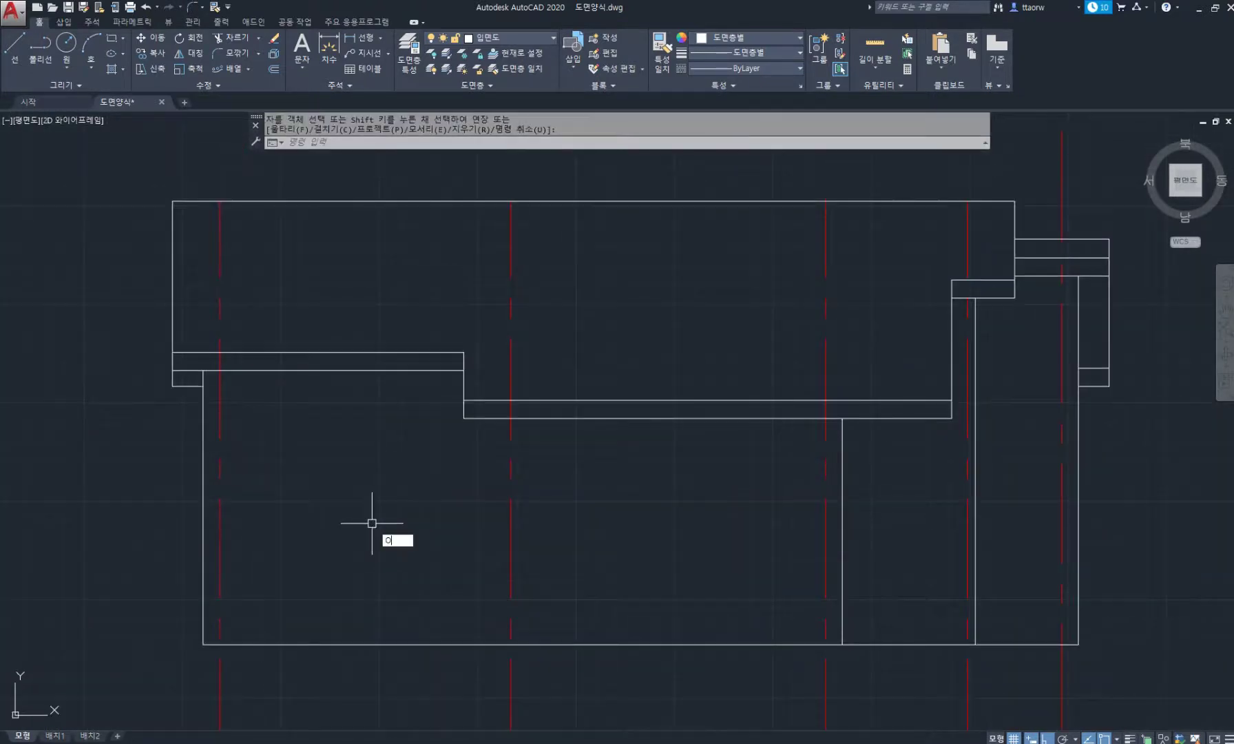
{"action": "type", "text": "O"}
{"action": "key", "text": "Return"}
{"action": "key", "text": "Return"}
{"action": "left_click", "coordinate": [368, 644]}
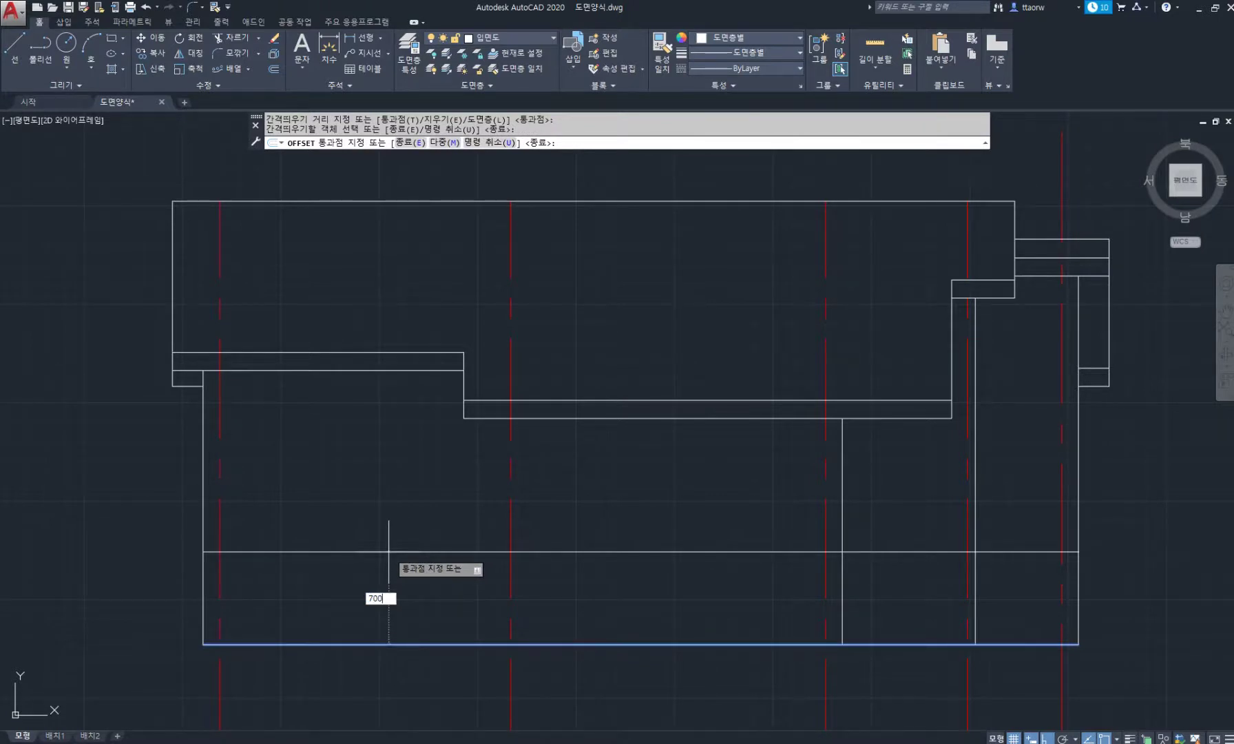
{"action": "key", "text": "Return"}
{"action": "left_click", "coordinate": [376, 589]}
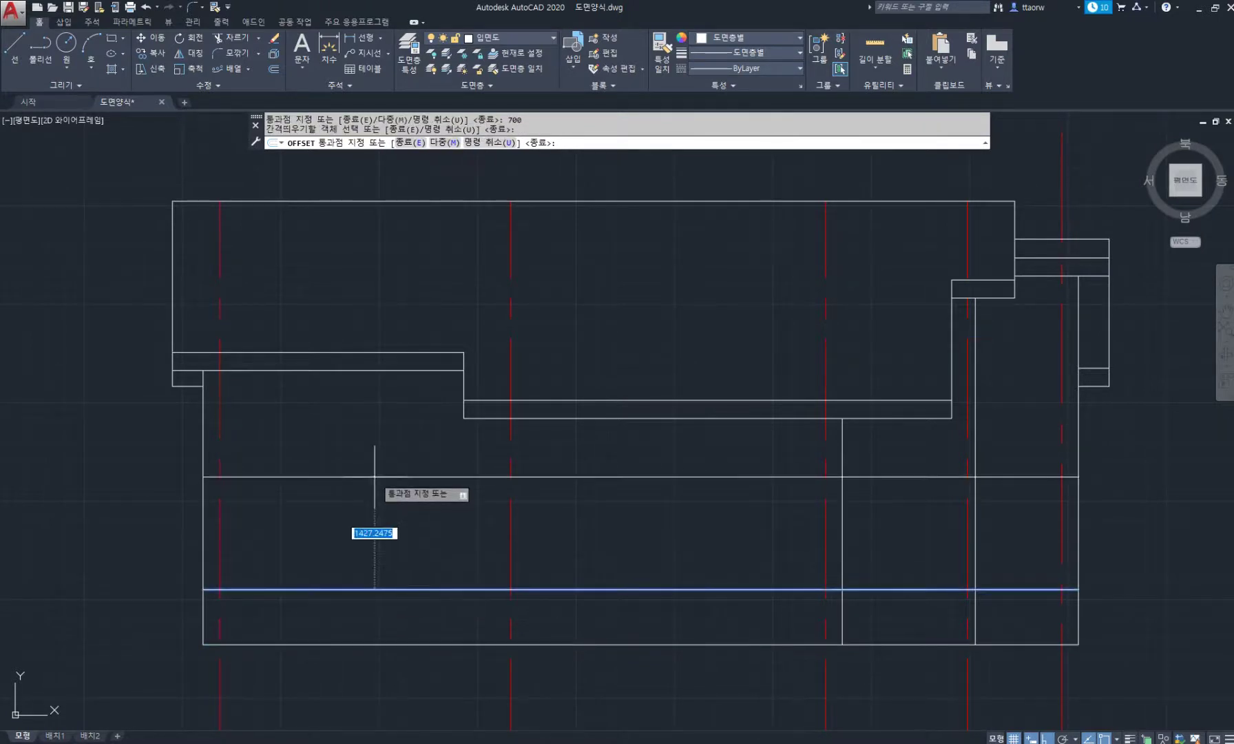
{"action": "type", "text": "2355"}
{"action": "key", "text": "Return"}
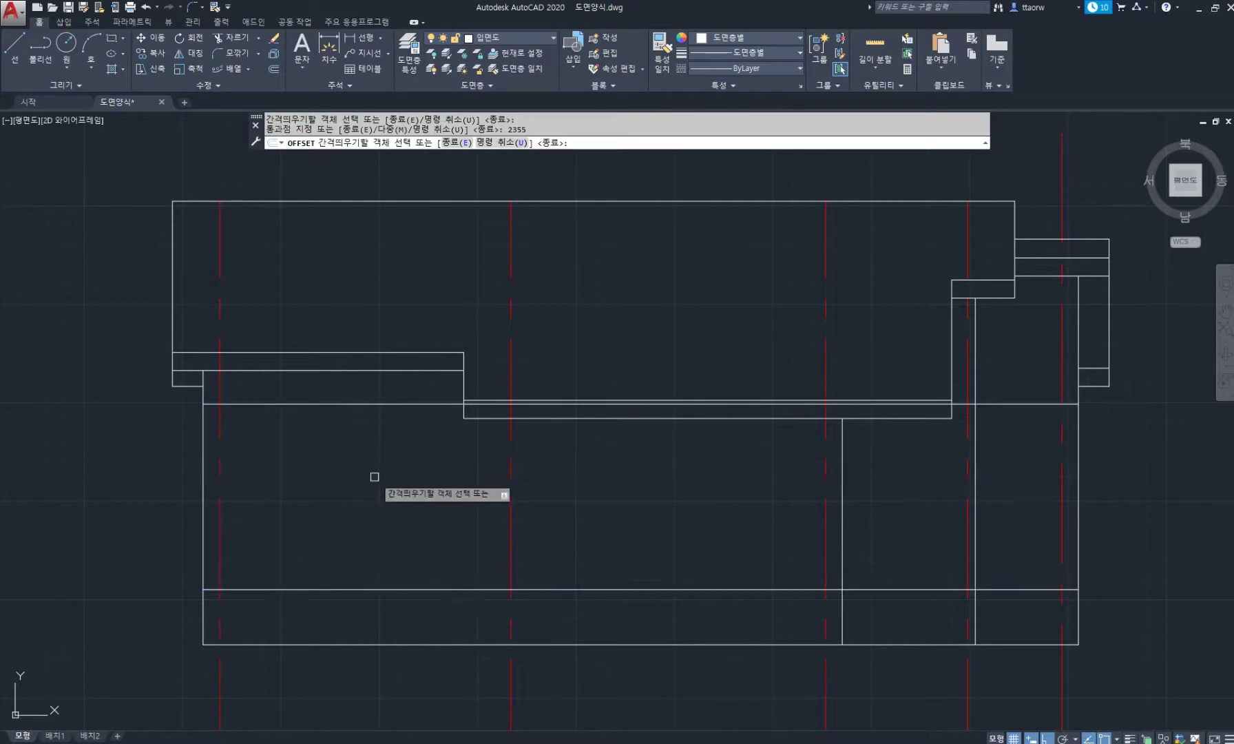
{"action": "key", "text": "Return"}
Examine the terrace's outline and its position relative to the centre lines on the floor plan in Acrobat Reader
{"action": "scroll", "coordinate": [378, 491], "scroll_direction": "down", "scroll_amount": 2}
{"action": "scroll", "coordinate": [413, 510], "scroll_direction": "up", "scroll_amount": 2}
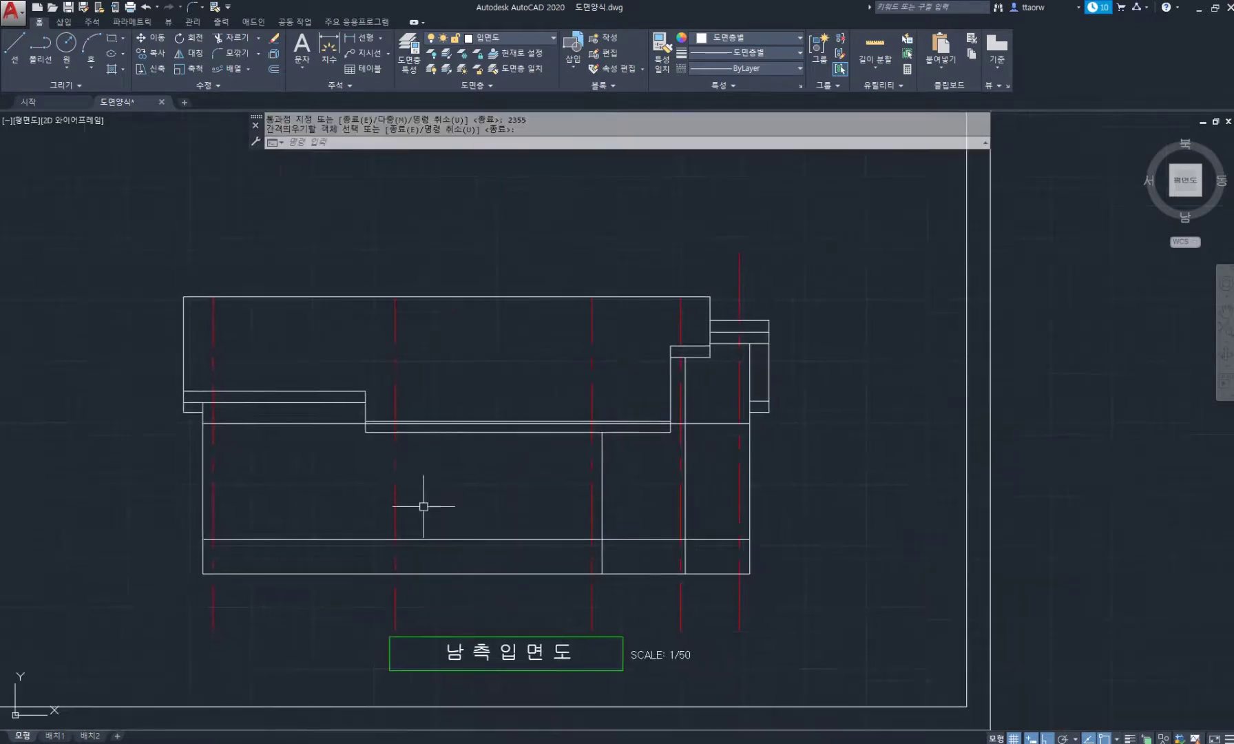
{"action": "middle_click_drag", "start_coordinate": [449, 561], "coordinate": [404, 542]}
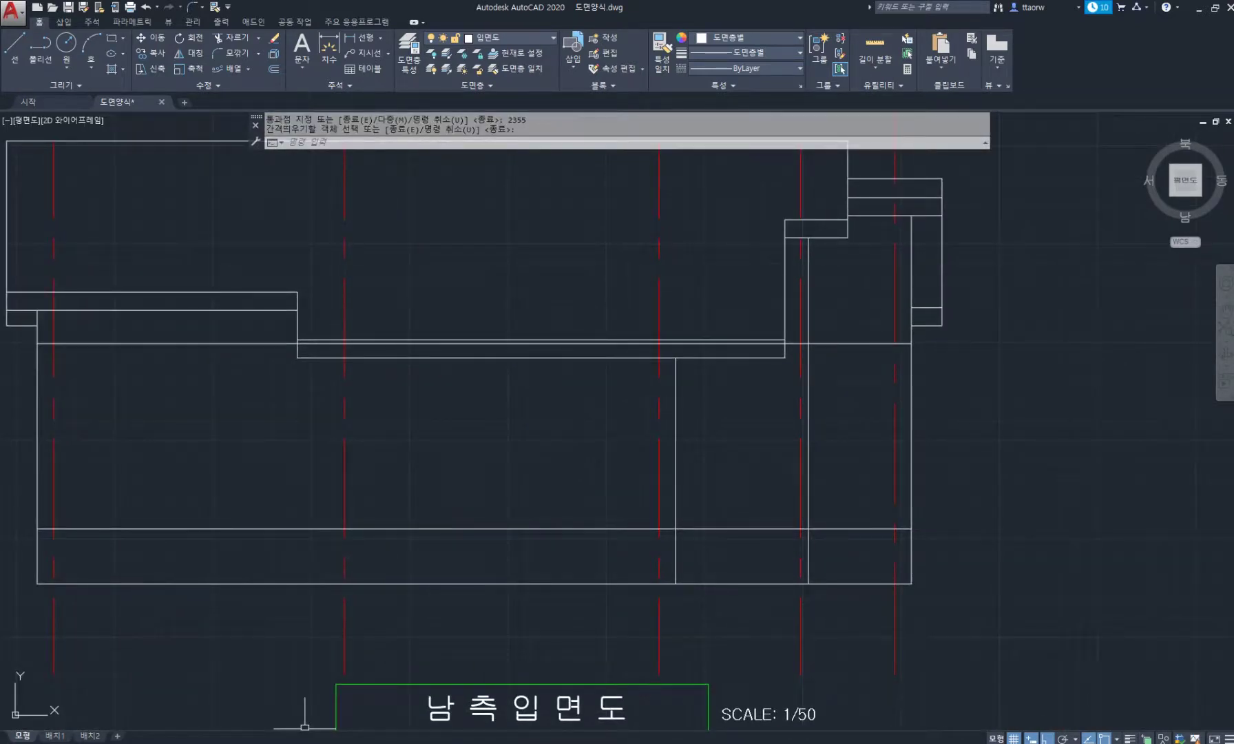
{"action": "key", "text": "alt+Tab"}
{"action": "scroll", "coordinate": [442, 513], "scroll_direction": "down", "scroll_amount": 3}
{"action": "scroll", "coordinate": [1088, 571], "scroll_direction": "up", "scroll_amount": 1, "text": "ctrl"}
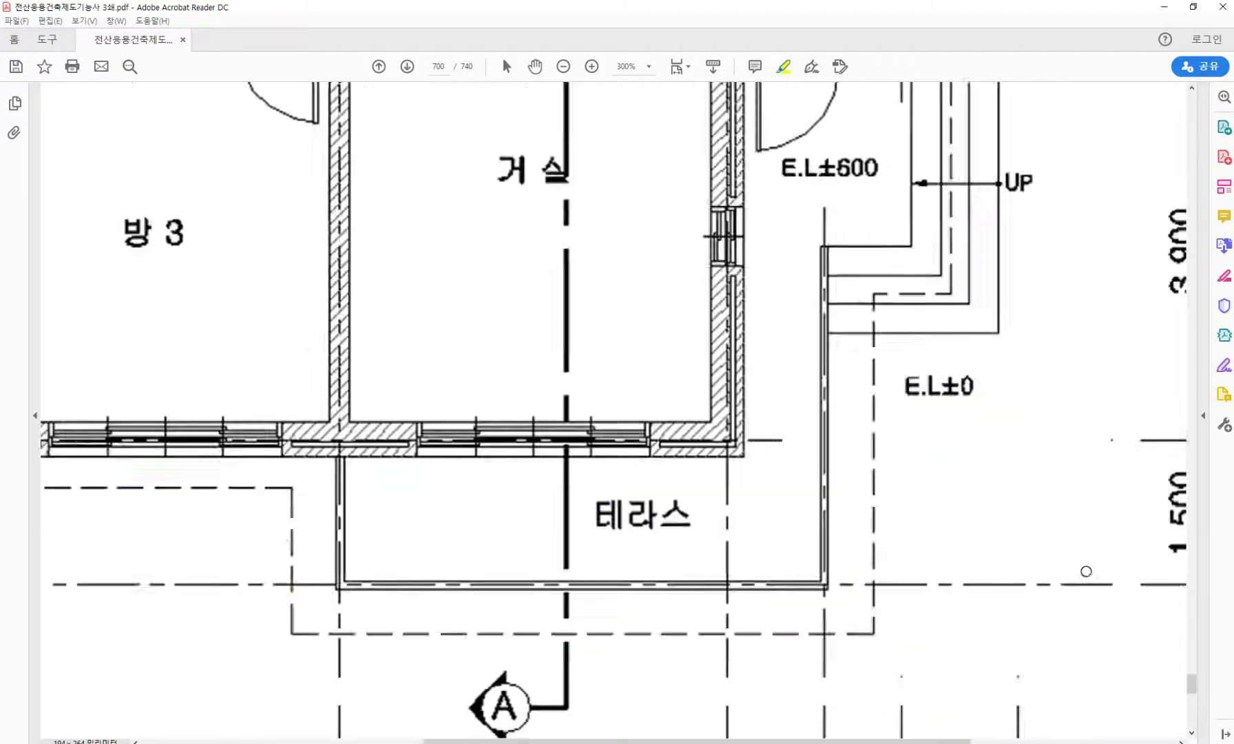
{"action": "scroll", "coordinate": [446, 522], "scroll_direction": "down", "scroll_amount": 1, "text": "ctrl"}
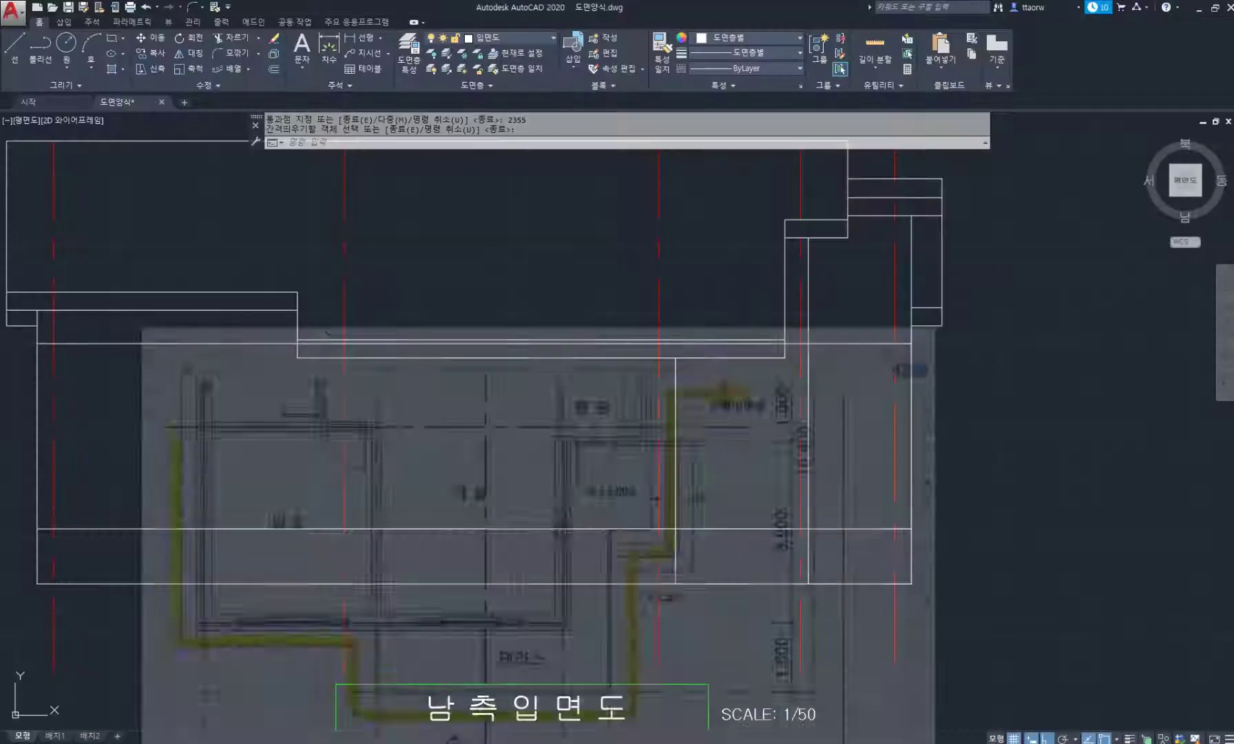
{"action": "key", "text": "Escape"}
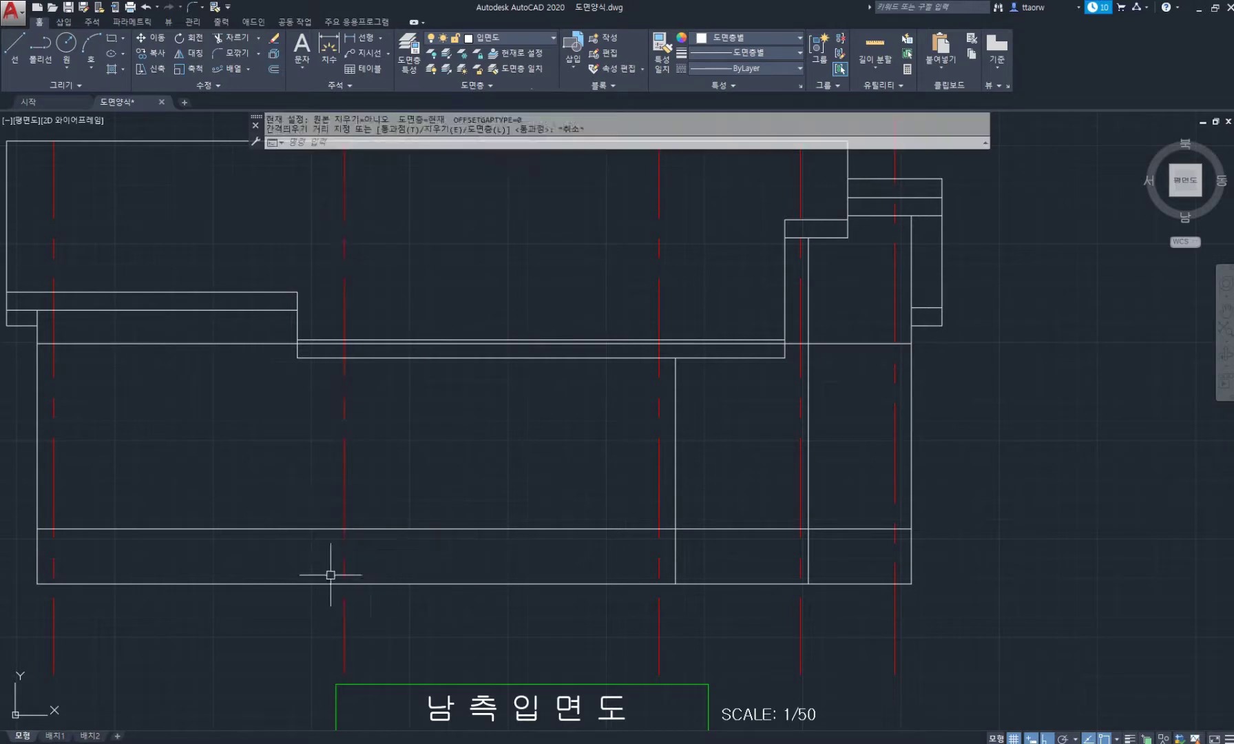
In AutoCAD, start the terrace outline on the ground line at the second centre line, going 40 left and 600 up
{"action": "scroll", "coordinate": [333, 571], "scroll_direction": "up", "scroll_amount": 2}
{"action": "type", "text": "L"}
{"action": "key", "text": "Return"}
{"action": "left_click", "coordinate": [353, 589]}
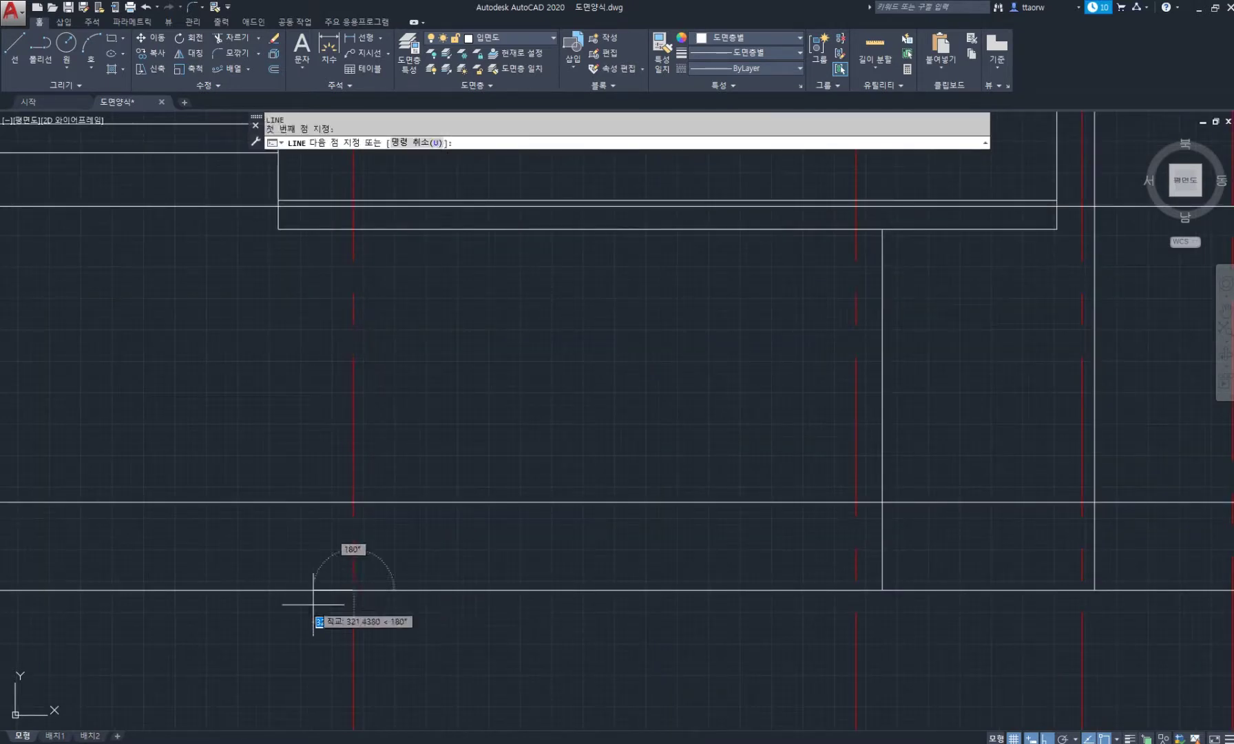
{"action": "key", "text": "Return"}
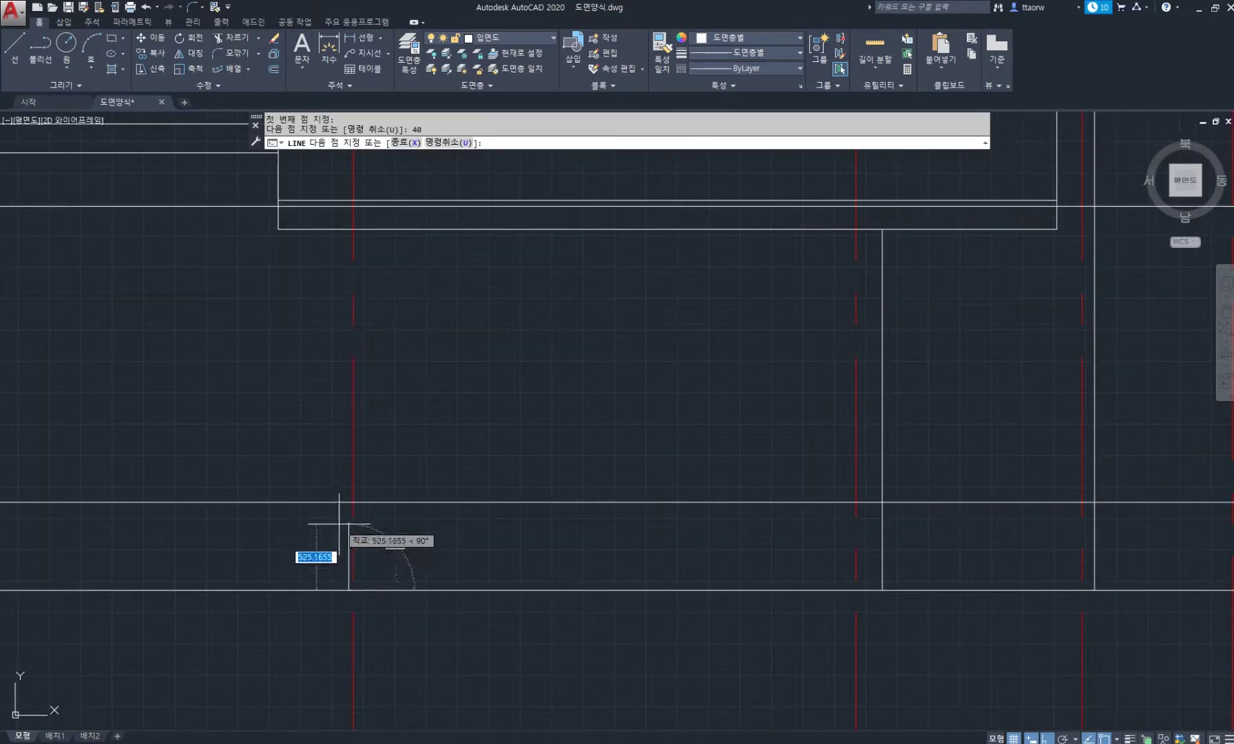
{"action": "type", "text": "600"}
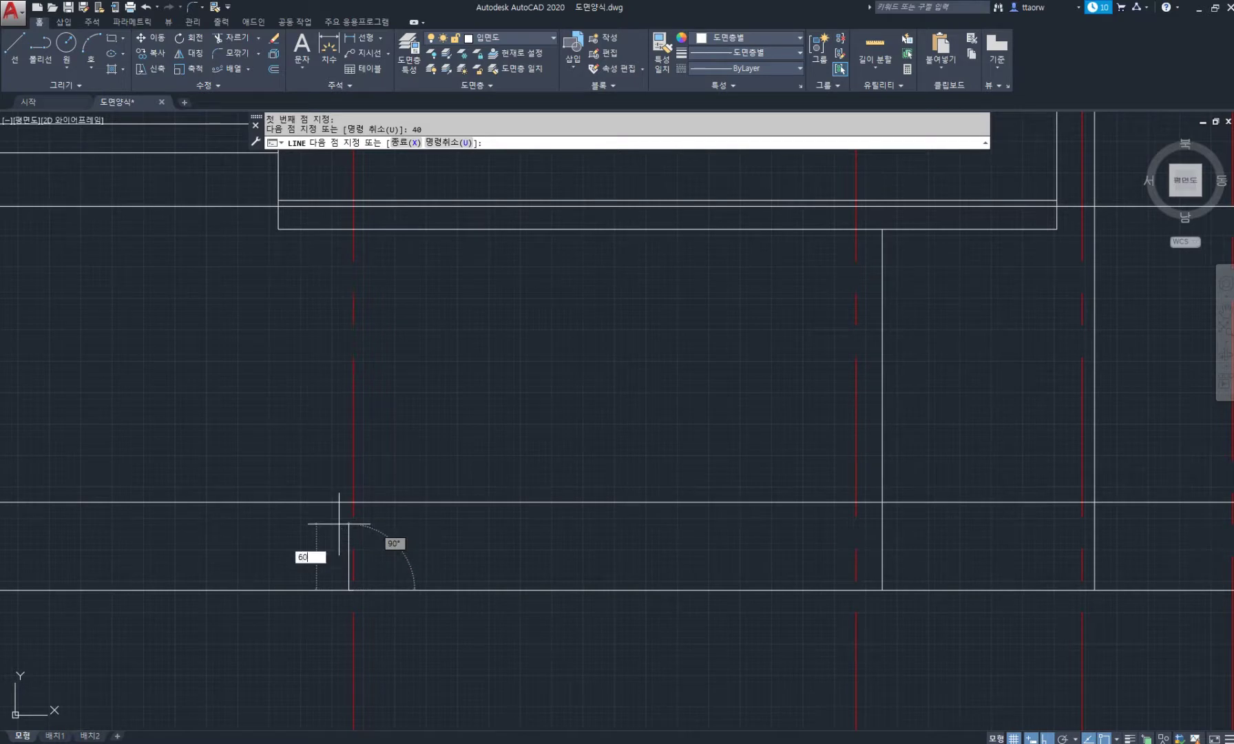
{"action": "key", "text": "Return"}
Continue the terrace outline horizontally to the third centre line, 1040 further right, and down to the ground line
{"action": "scroll", "coordinate": [688, 537], "scroll_direction": "down", "scroll_amount": 3}
{"action": "scroll", "coordinate": [551, 510], "scroll_direction": "up", "scroll_amount": 3}
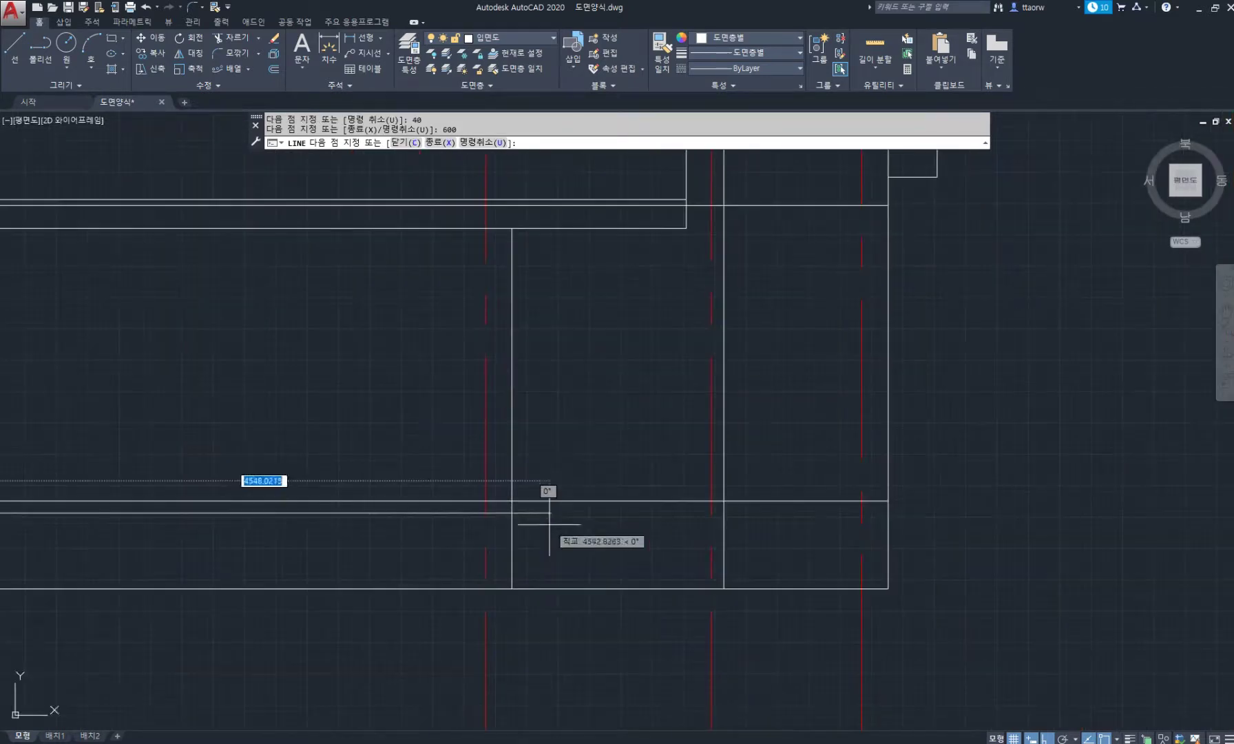
{"action": "left_click", "coordinate": [486, 511]}
{"action": "type", "text": "1"}
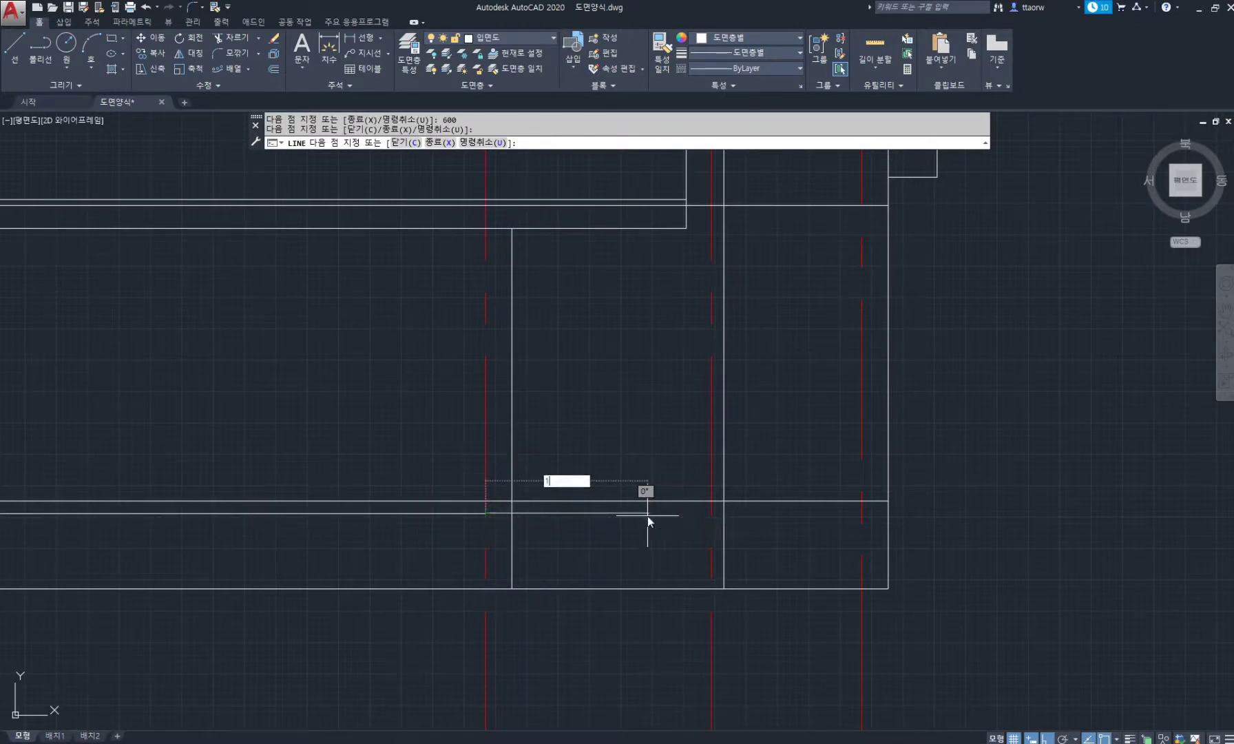
{"action": "type", "text": "040"}
{"action": "key", "text": "Return"}
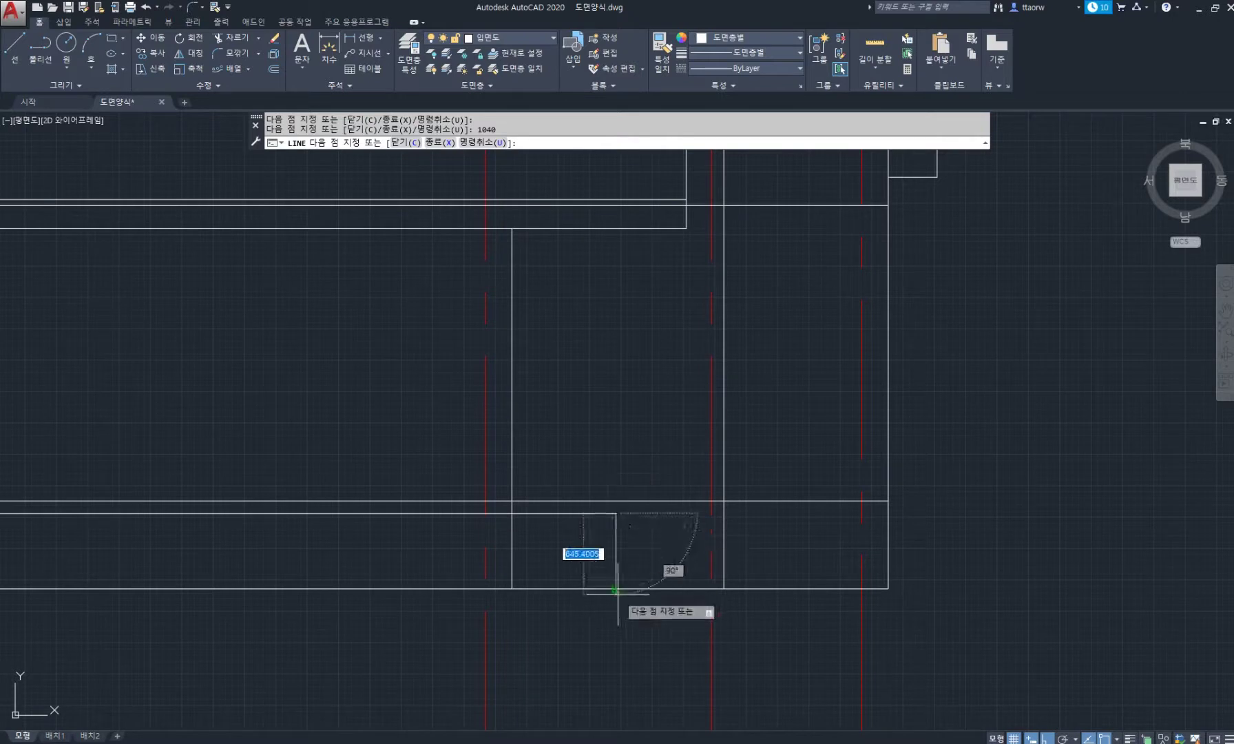
{"action": "key", "text": "Return"}
Recheck the terrace on the plan in Acrobat Reader, and in AutoCAD shorten the third centre line's wall line to the terrace's upper edge
{"action": "left_click", "coordinate": [485, 478]}
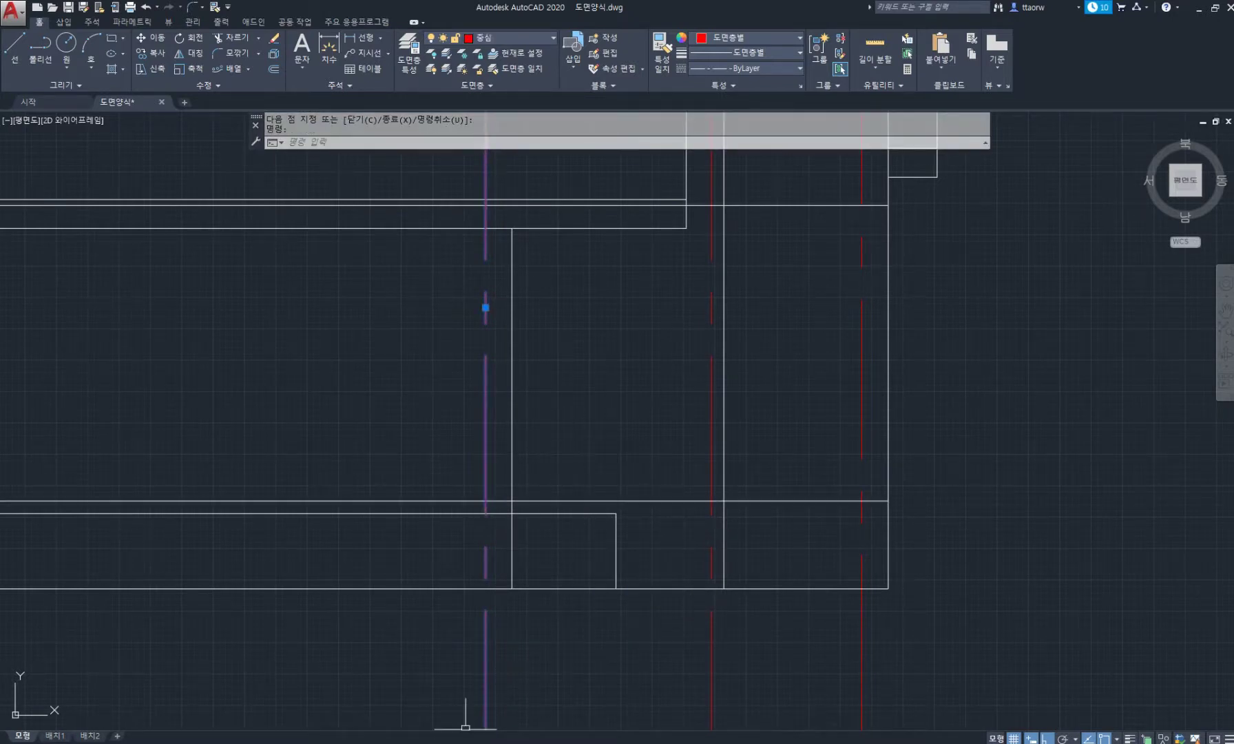
{"action": "key", "text": "alt+Tab"}
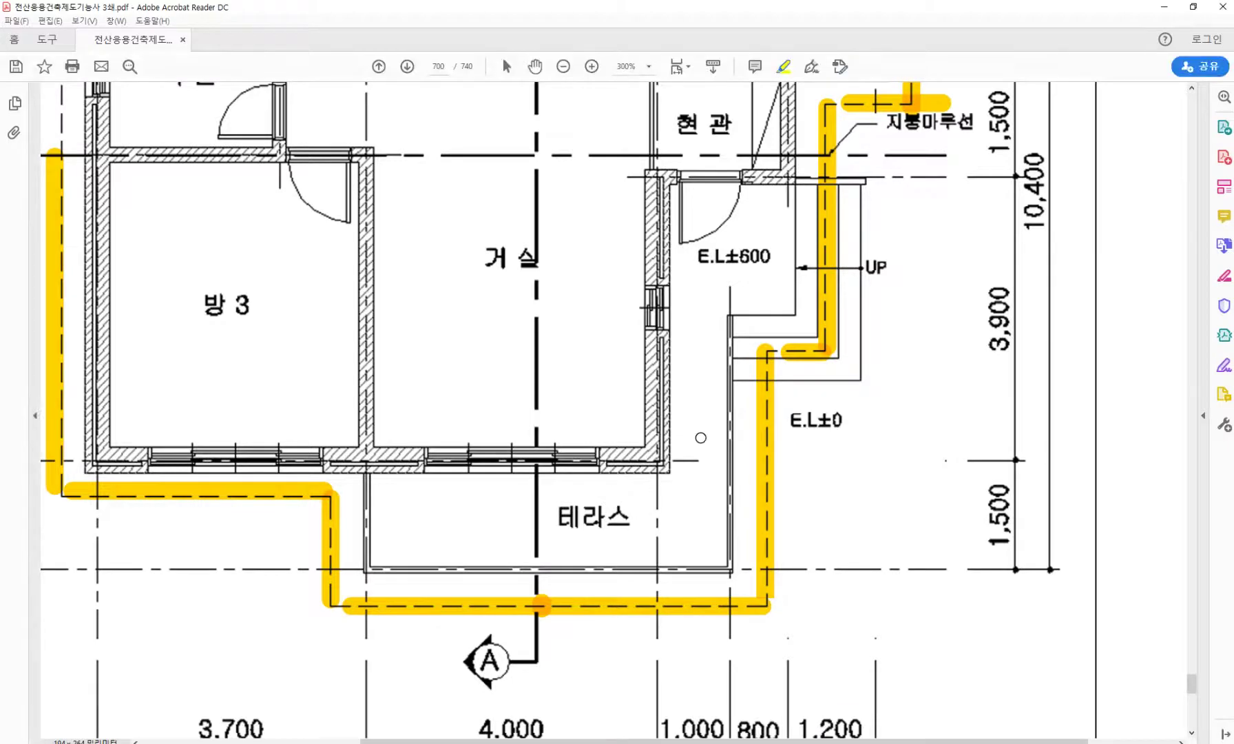
{"action": "scroll", "coordinate": [551, 411], "scroll_direction": "down", "scroll_amount": 1}
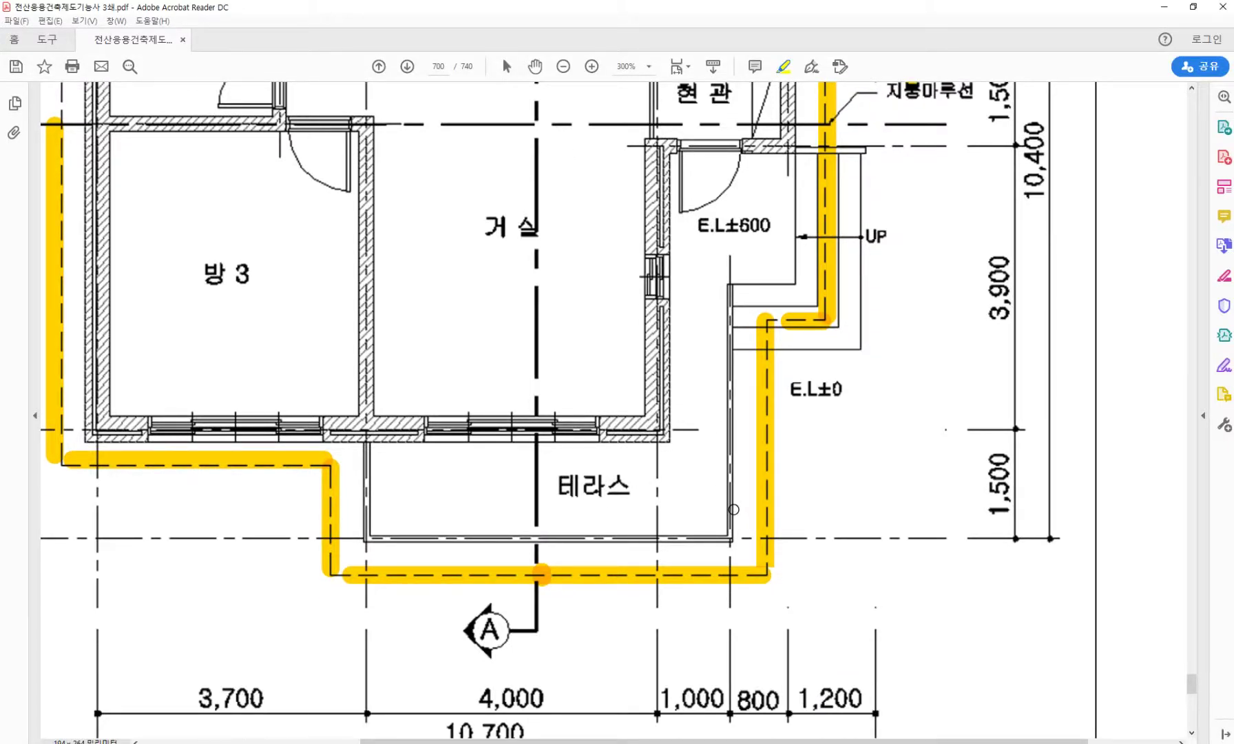
{"action": "key", "text": "alt+Tab"}
{"action": "key", "text": "Escape"}
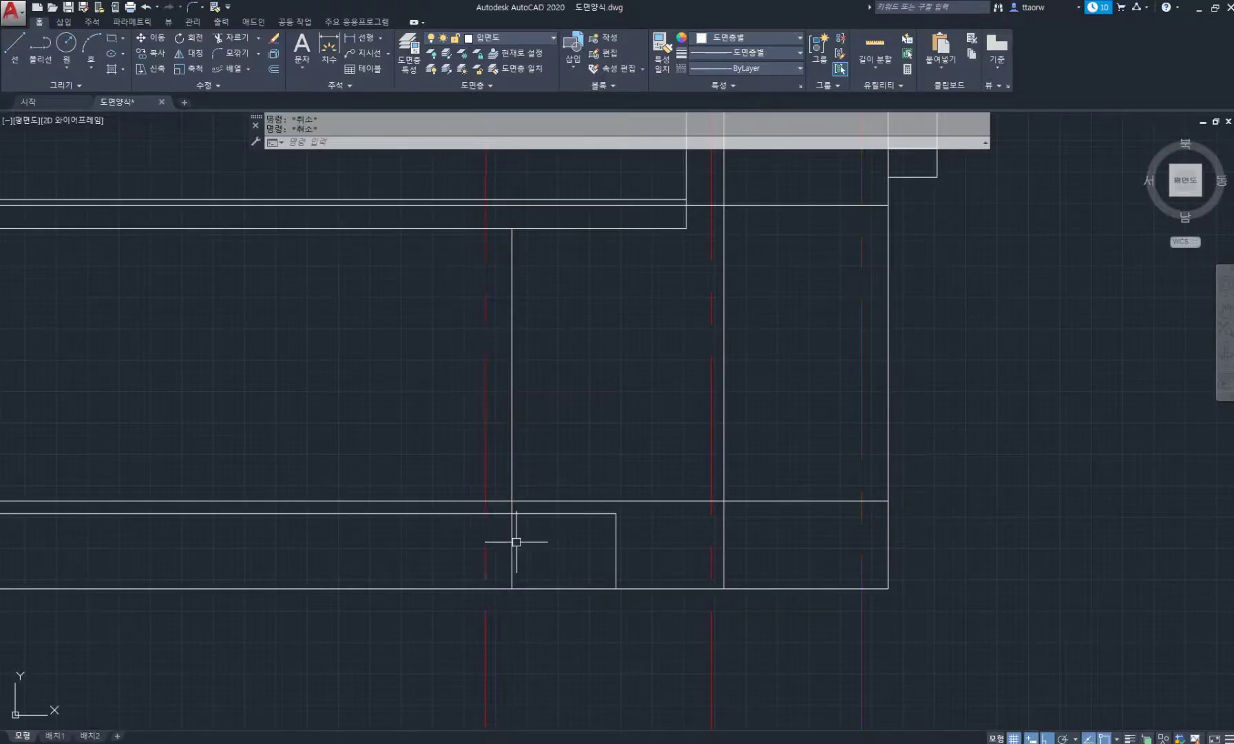
{"action": "left_click", "coordinate": [512, 545]}
{"action": "left_click", "coordinate": [512, 588]}
{"action": "left_click", "coordinate": [512, 513]}
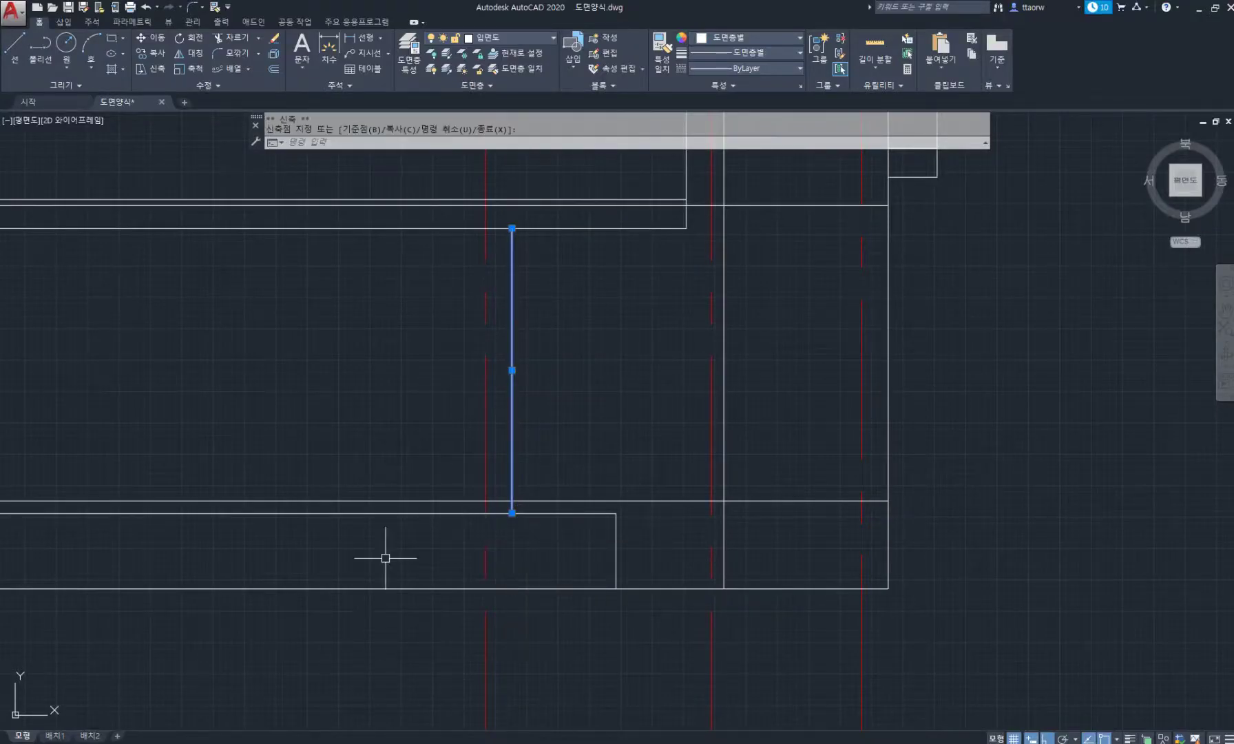
{"action": "key", "text": "Escape"}
Extend the terrace's upper edge with a line to the fourth centre line's wall line, checking the entrance steps on the plan in Acrobat Reader
{"action": "middle_click_drag", "start_coordinate": [664, 543], "coordinate": [482, 542]}
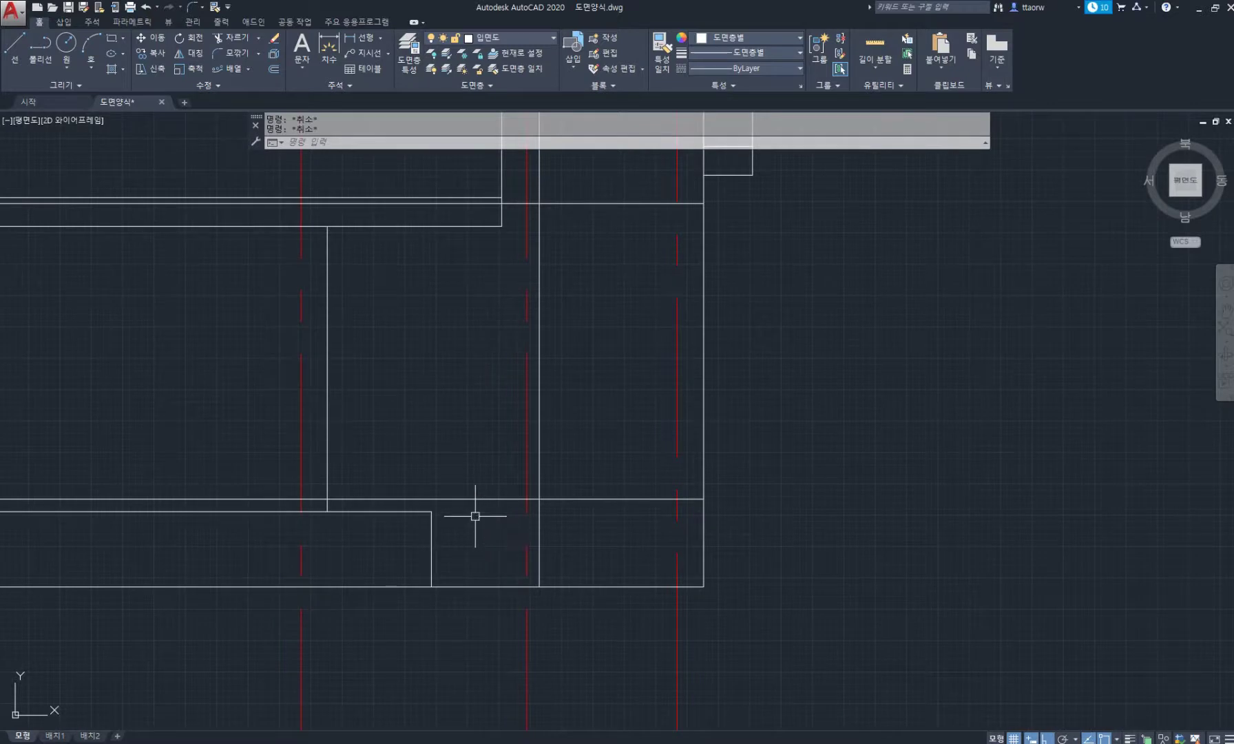
{"action": "key", "text": "l"}
{"action": "key", "text": "Return"}
{"action": "left_click", "coordinate": [432, 511]}
{"action": "left_click", "coordinate": [539, 510]}
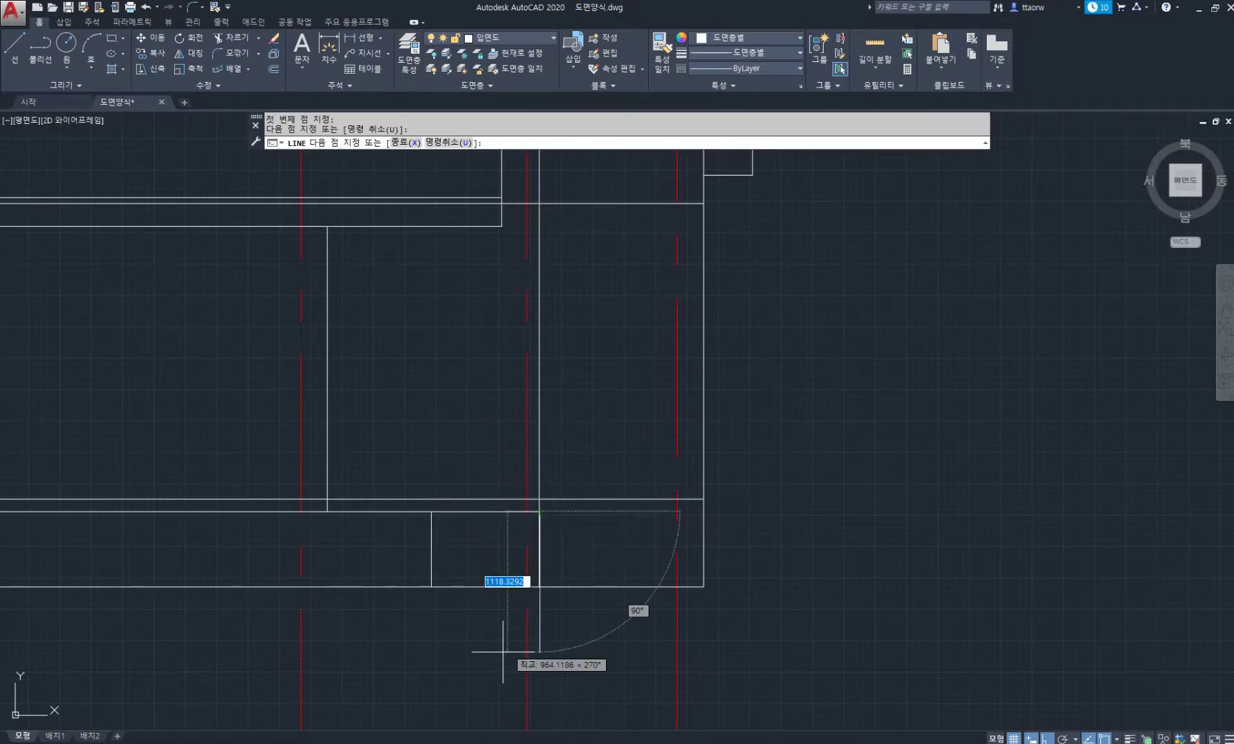
{"action": "key", "text": "alt+Tab"}
{"action": "scroll", "coordinate": [866, 323], "scroll_direction": "up", "scroll_amount": 3}
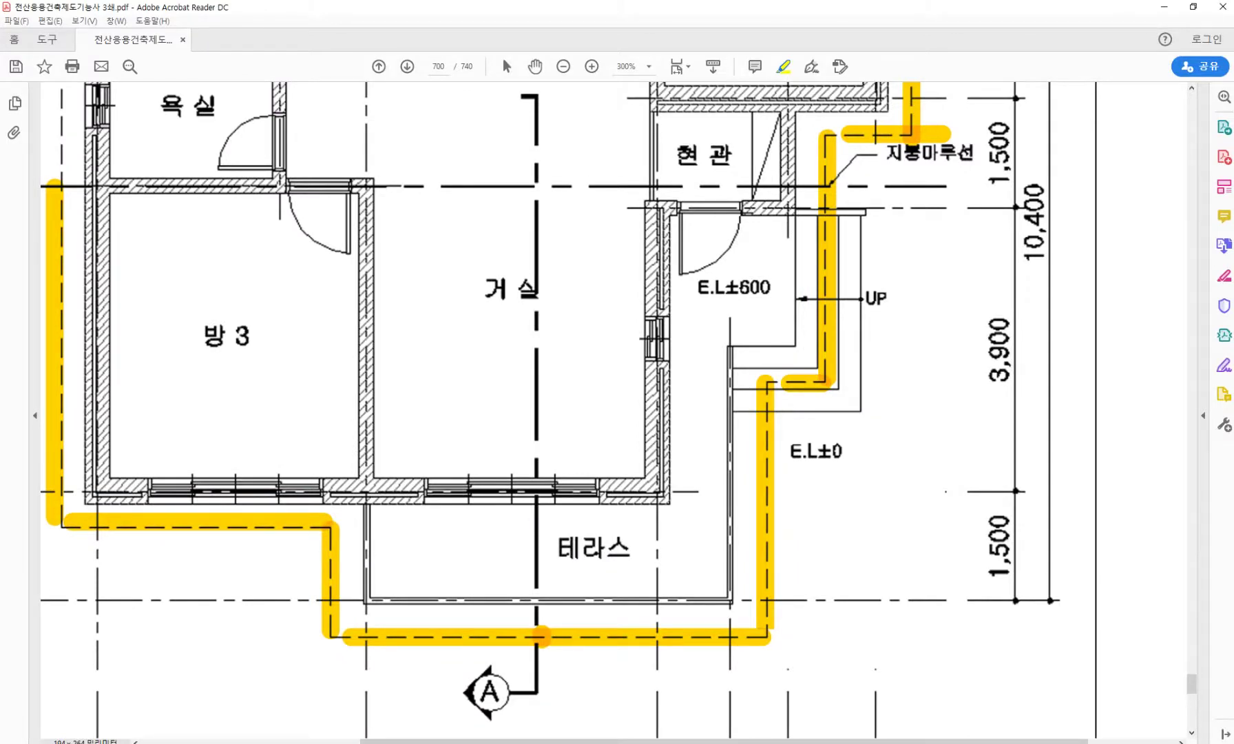
{"action": "key", "text": "alt+Tab"}
In AutoCAD, continue the line into the two upper entrance steps, each going 150 down and 300 to the right
{"action": "type", "text": "1"}
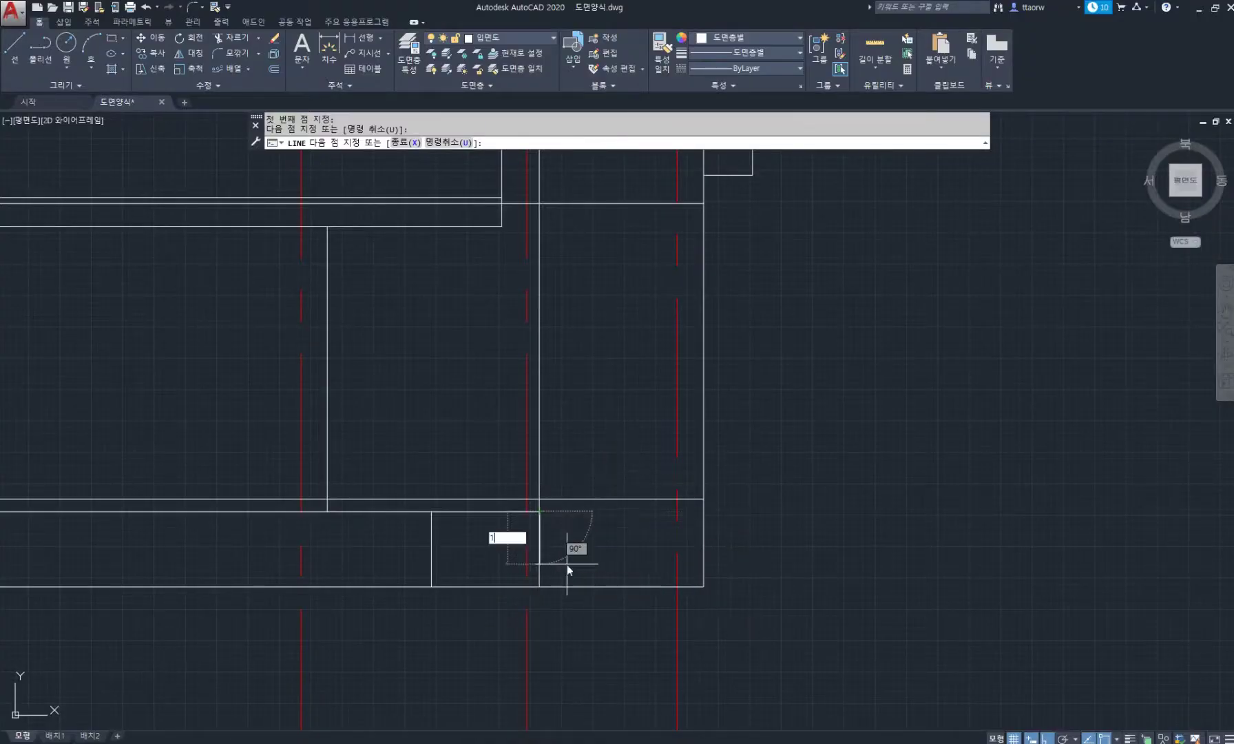
{"action": "type", "text": "50"}
{"action": "key", "text": "Return"}
{"action": "type", "text": "30"}
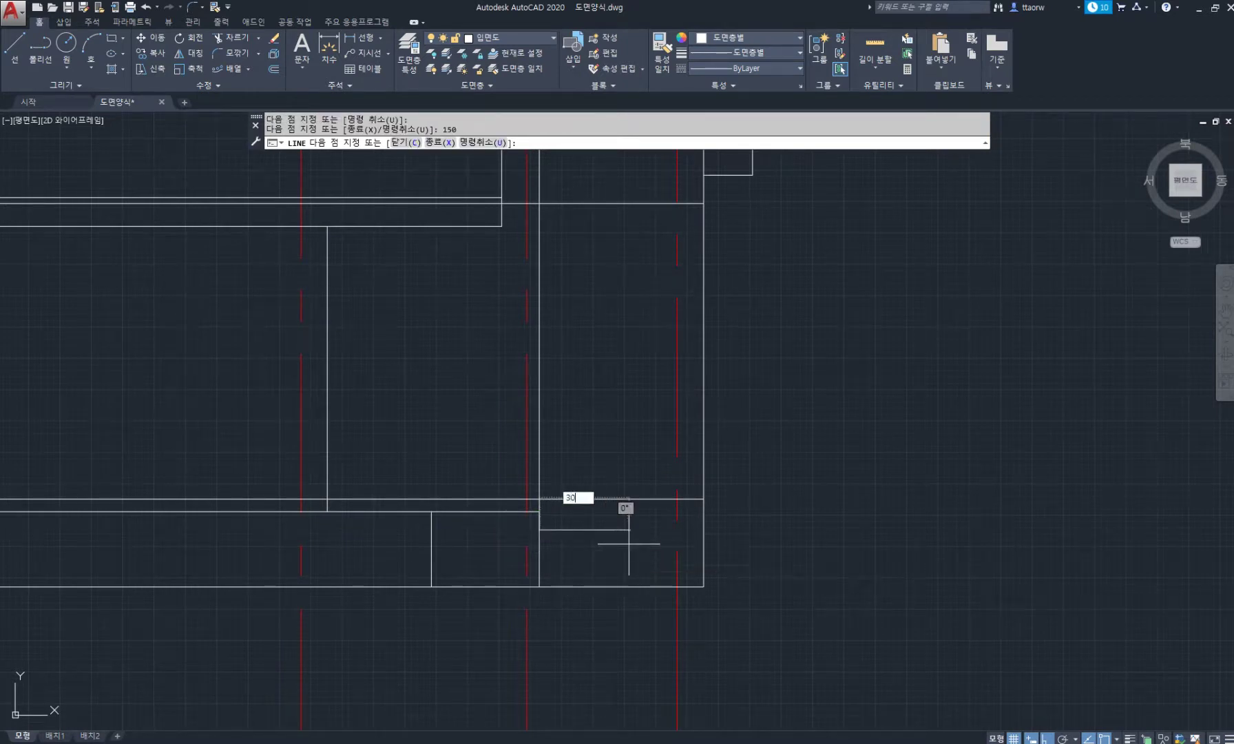
{"action": "type", "text": "0"}
{"action": "key", "text": "Return"}
{"action": "type", "text": "150"}
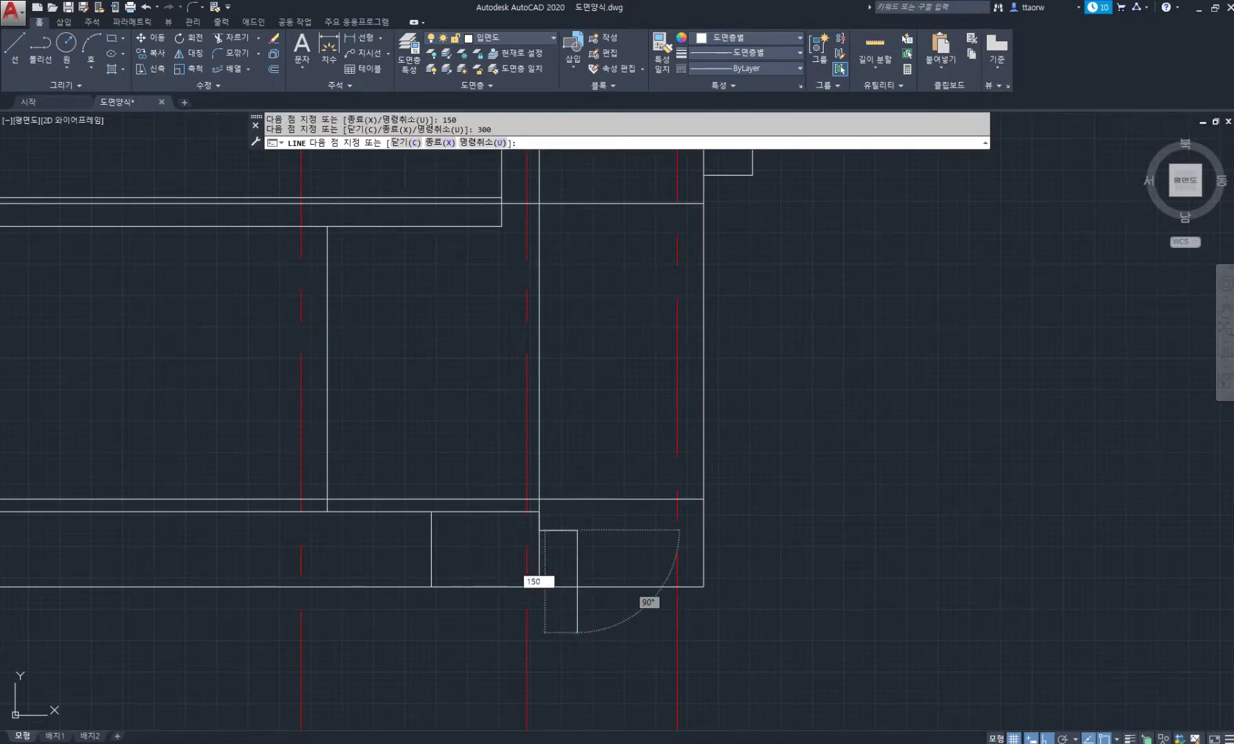
{"action": "key", "text": "Return"}
{"action": "type", "text": "300"}
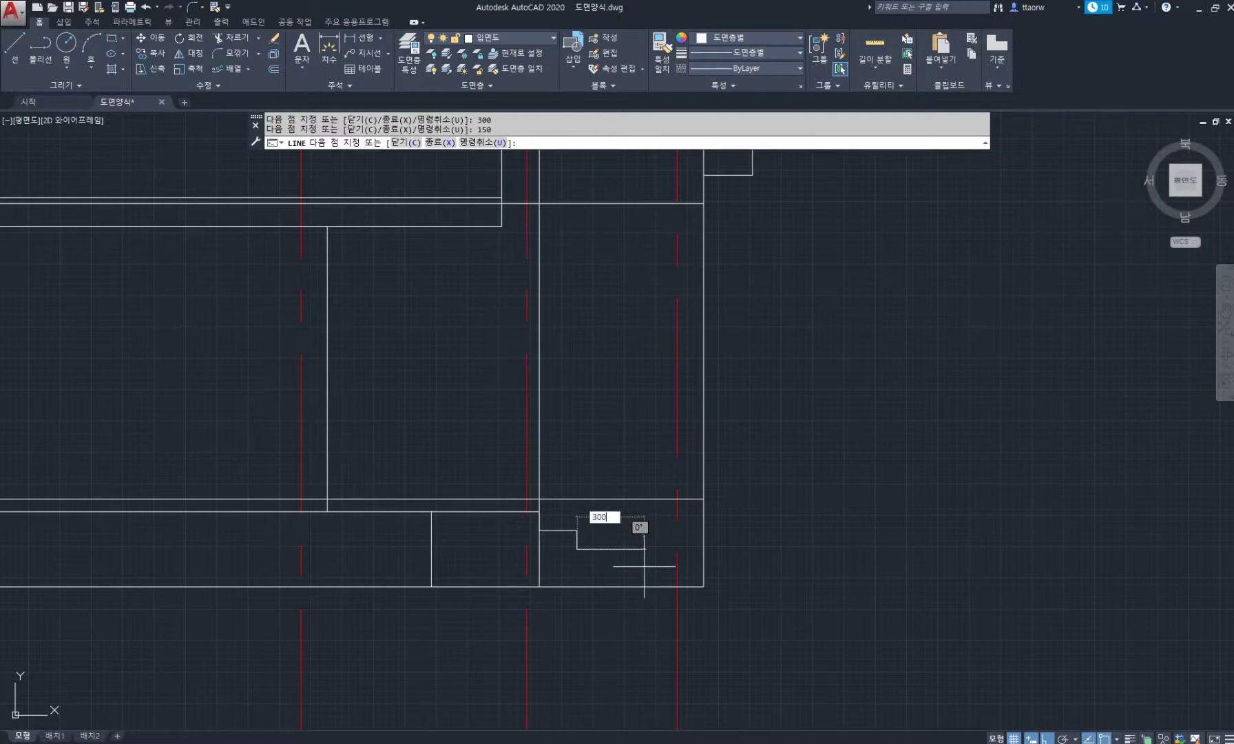
{"action": "key", "text": "Return"}
Finish the entrance steps' profile with a 150 riser, a 300 tread and a last riser down to the ground line
{"action": "type", "text": "150"}
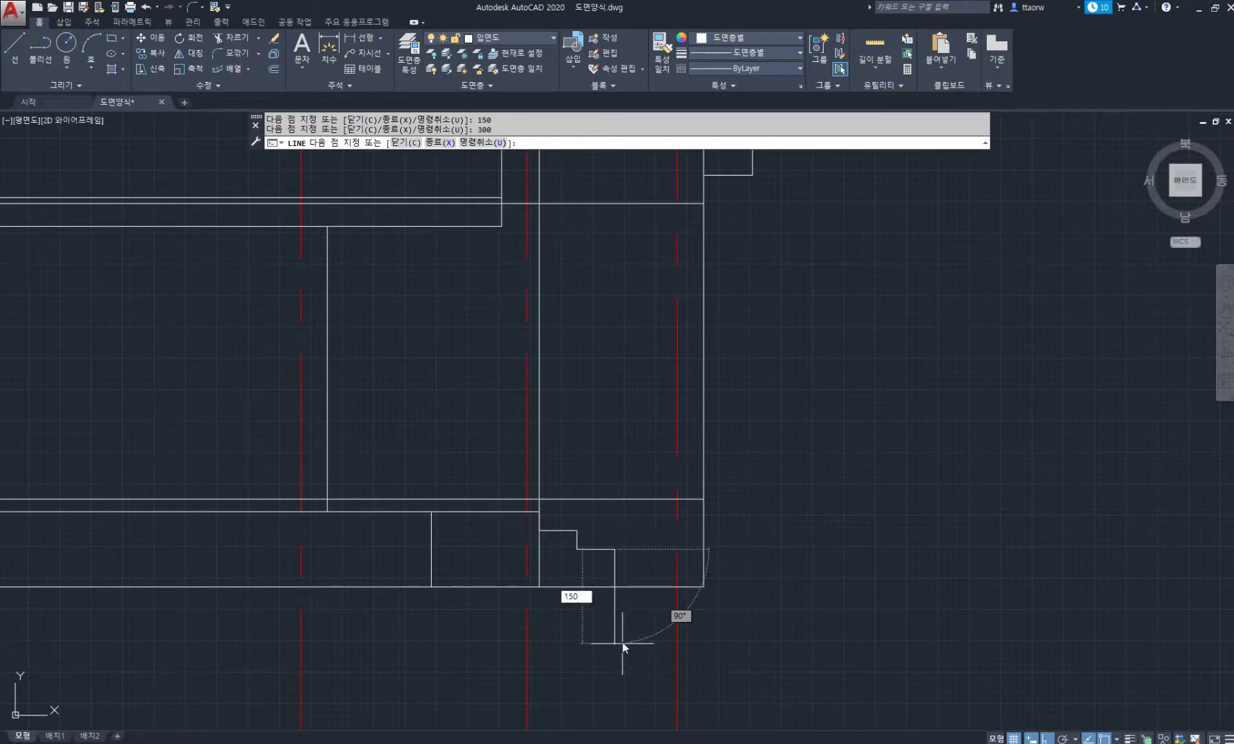
{"action": "key", "text": "Return"}
{"action": "type", "text": "3"}
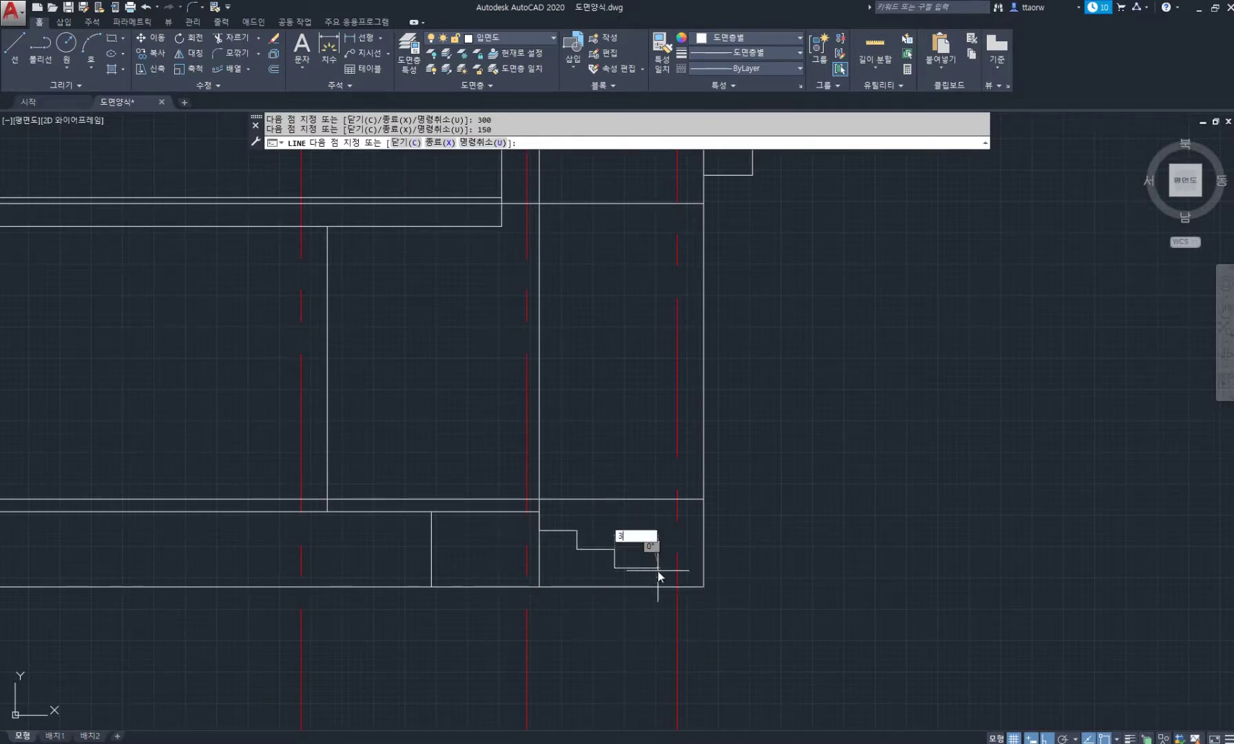
{"action": "type", "text": "00"}
{"action": "key", "text": "Return"}
{"action": "left_click", "coordinate": [653, 586]}
{"action": "key", "text": "Return"}
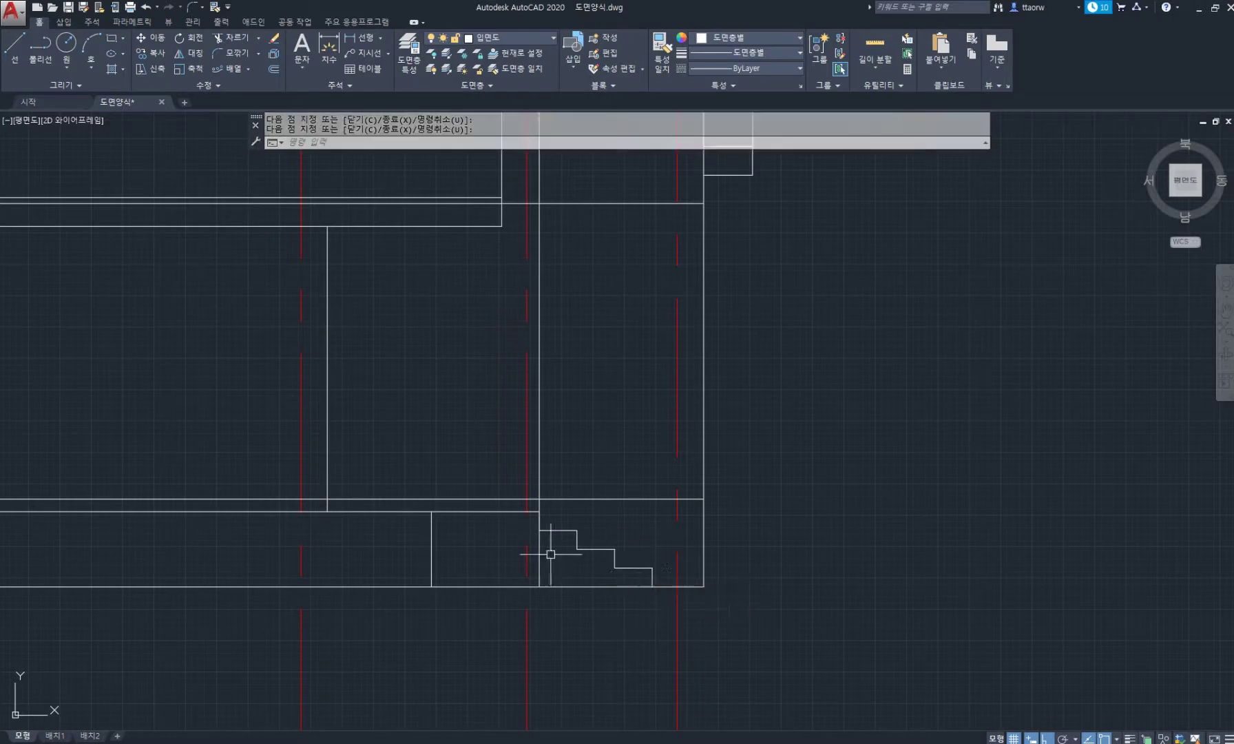
Shorten the lower end of the fourth centre line's wall line to the top of the entrance steps
{"action": "left_click", "coordinate": [540, 579]}
{"action": "left_click", "coordinate": [539, 586]}
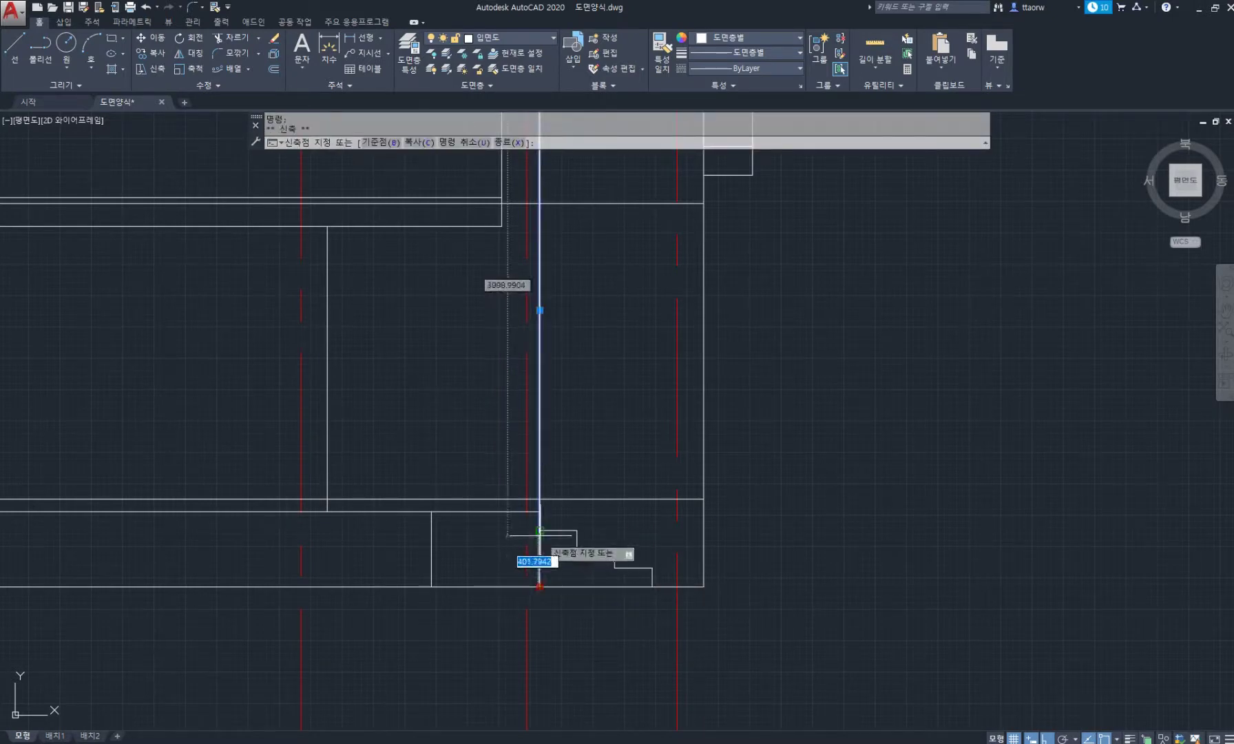
{"action": "left_click", "coordinate": [534, 513]}
Draw horizontal lines from the inner corners of the two upper entrance steps to the terrace's vertical end line
{"action": "scroll", "coordinate": [509, 523], "scroll_direction": "up", "scroll_amount": 2}
{"action": "type", "text": "l"}
{"action": "key", "text": "Return"}
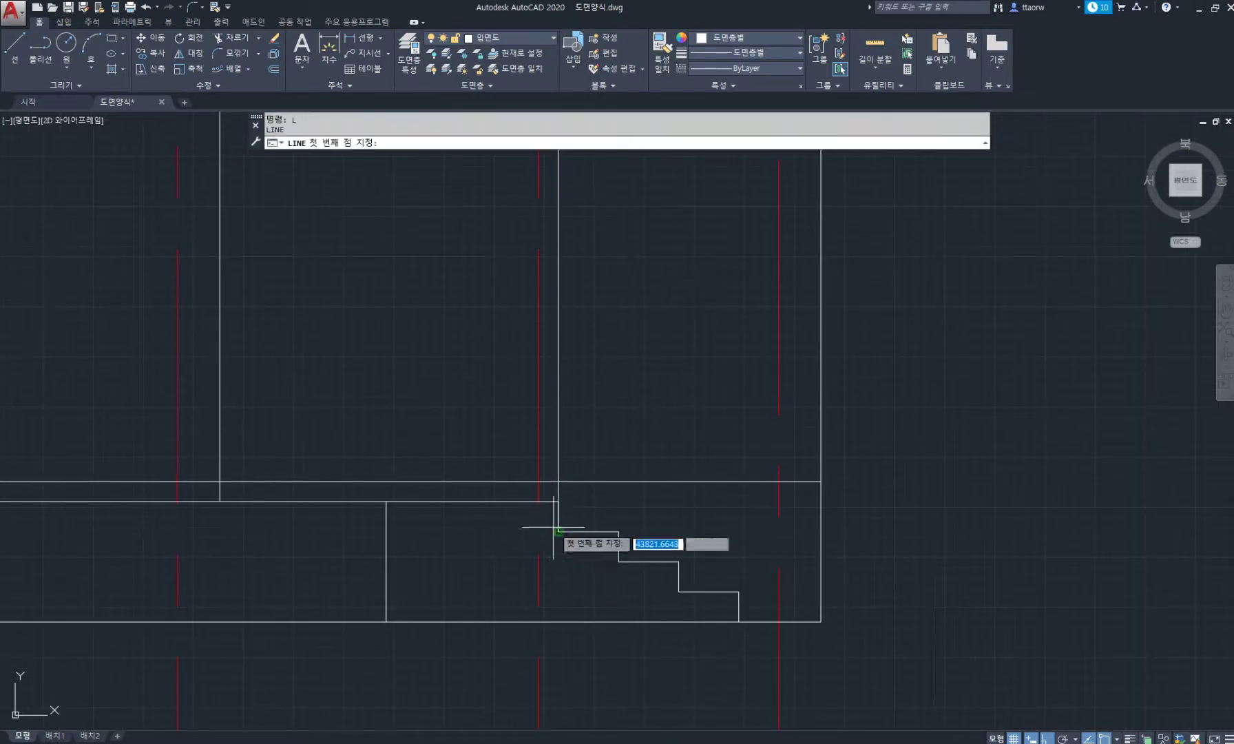
{"action": "left_click", "coordinate": [558, 531]}
{"action": "left_click", "coordinate": [386, 530]}
{"action": "key", "text": "Return"}
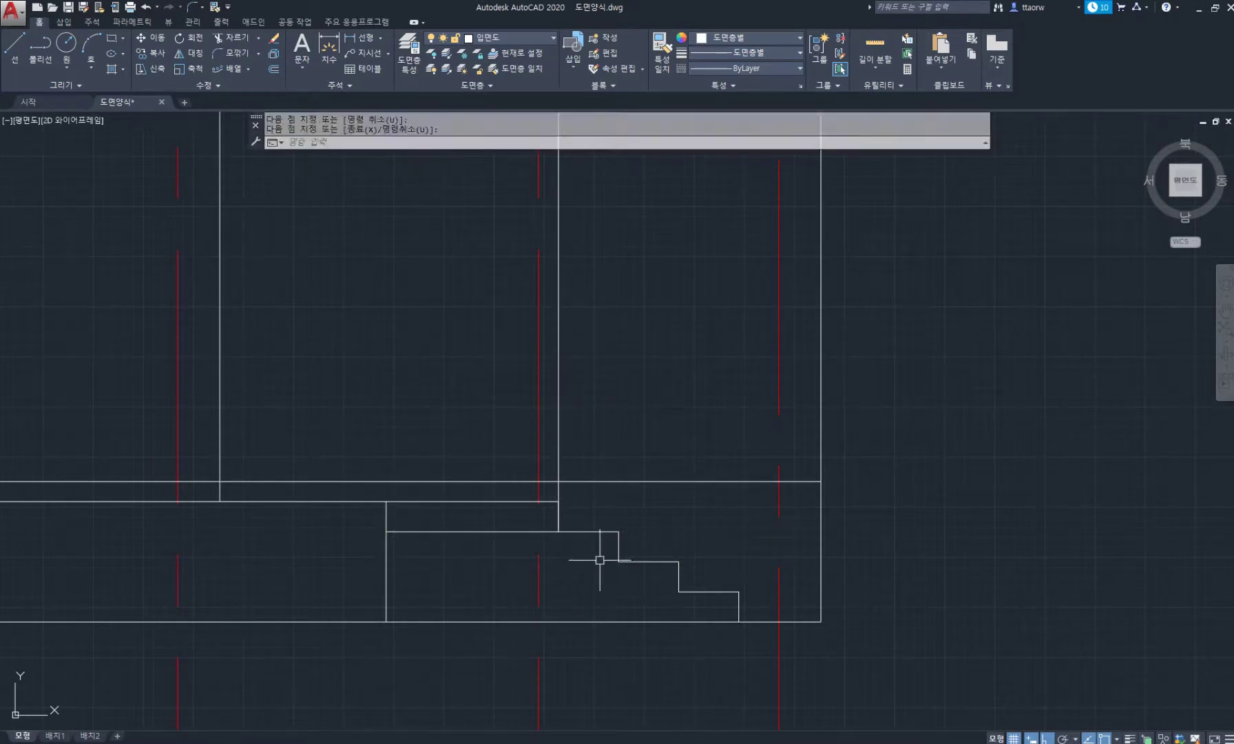
{"action": "key", "text": "Return"}
{"action": "left_click", "coordinate": [619, 561]}
{"action": "left_click", "coordinate": [386, 561]}
{"action": "key", "text": "Return"}
Draw a horizontal line from the lowest step's inner corner to the terrace's vertical end line
{"action": "key", "text": "Return"}
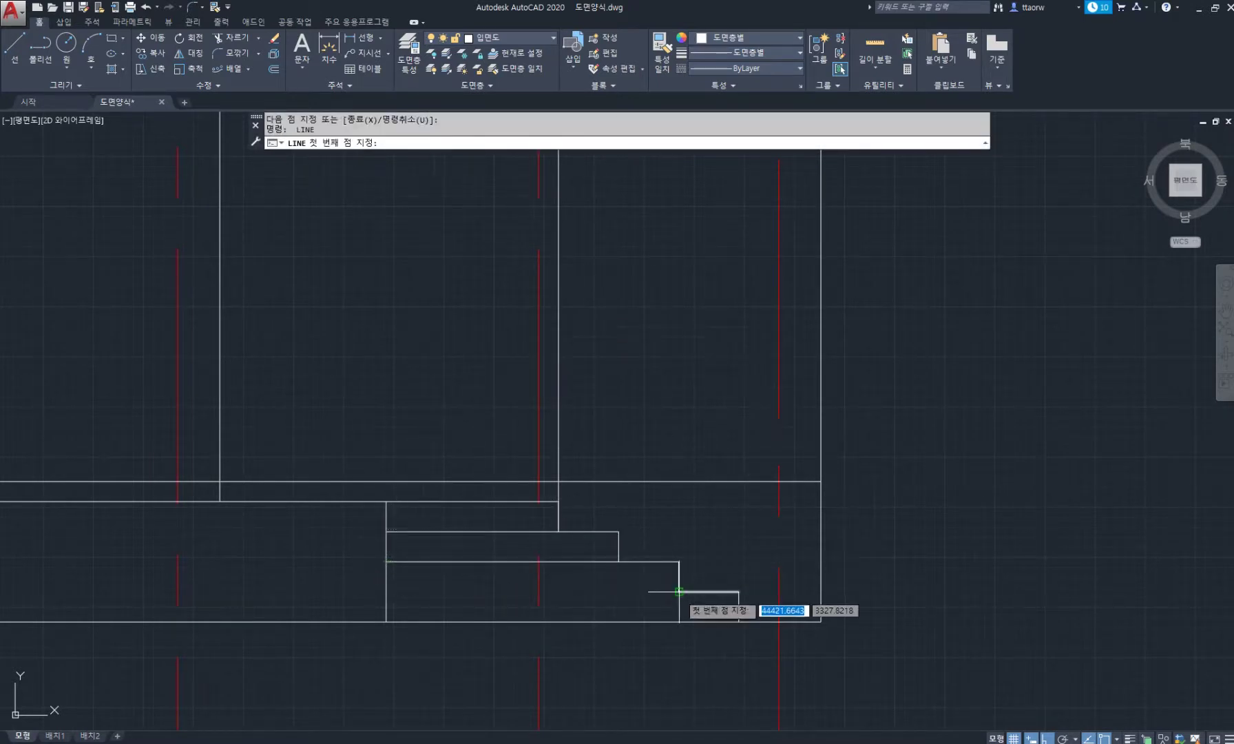
{"action": "left_click", "coordinate": [678, 591]}
{"action": "left_click", "coordinate": [386, 591]}
{"action": "key", "text": "Return"}
{"action": "scroll", "coordinate": [618, 591], "scroll_direction": "down", "scroll_amount": 4}
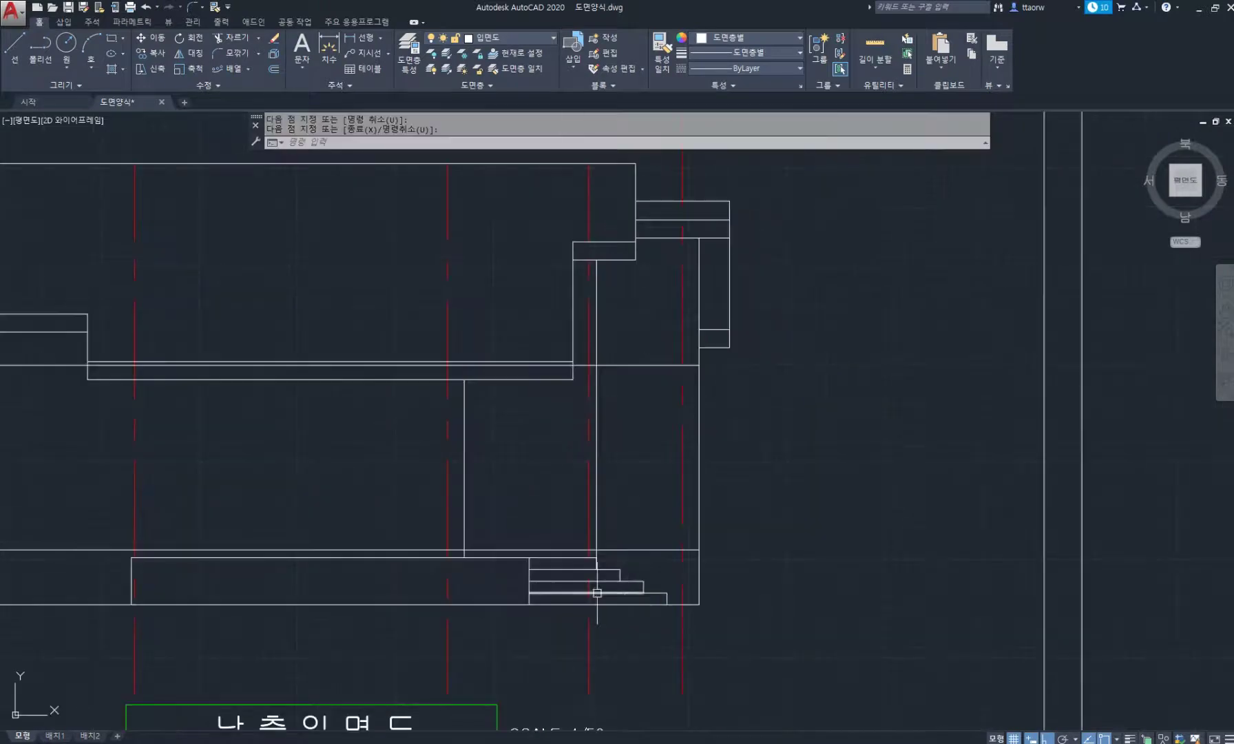
Recheck the terrace on the plan in Acrobat Reader, and in AutoCAD join the two segments of the terrace's upper edge
{"action": "middle_click_drag", "start_coordinate": [448, 592], "coordinate": [607, 581]}
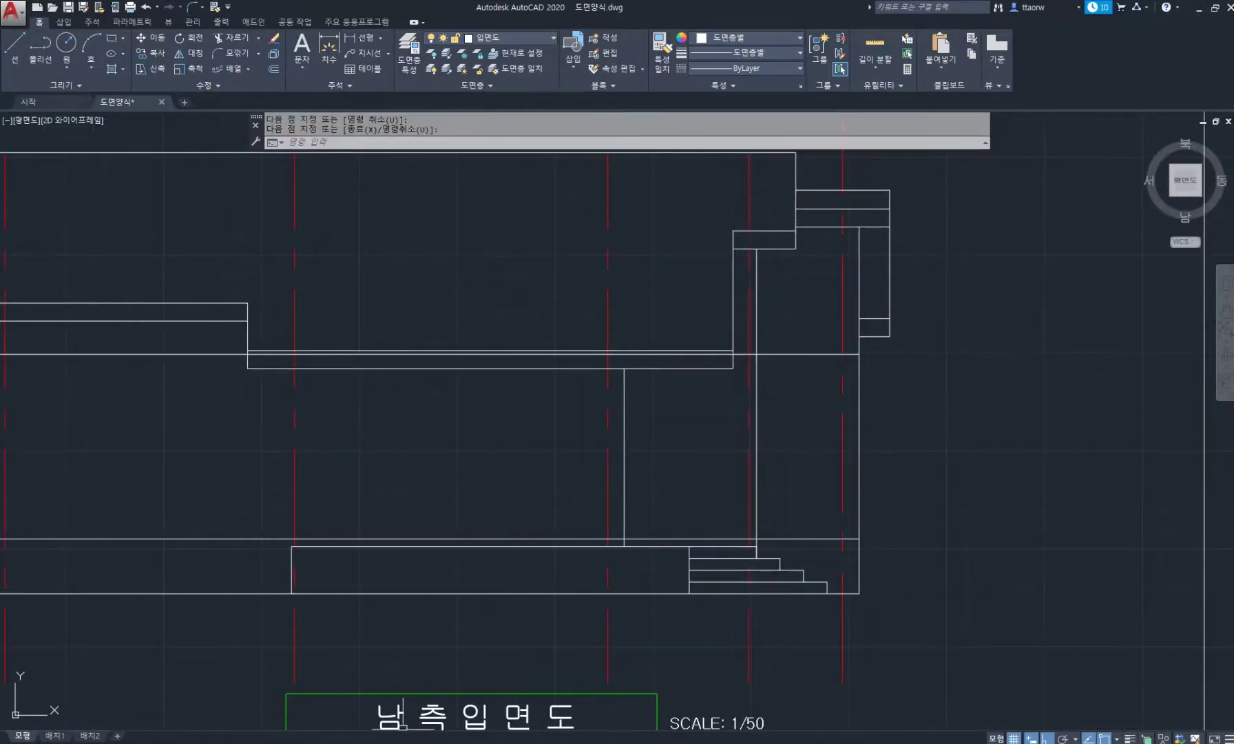
{"action": "left_click", "coordinate": [406, 742]}
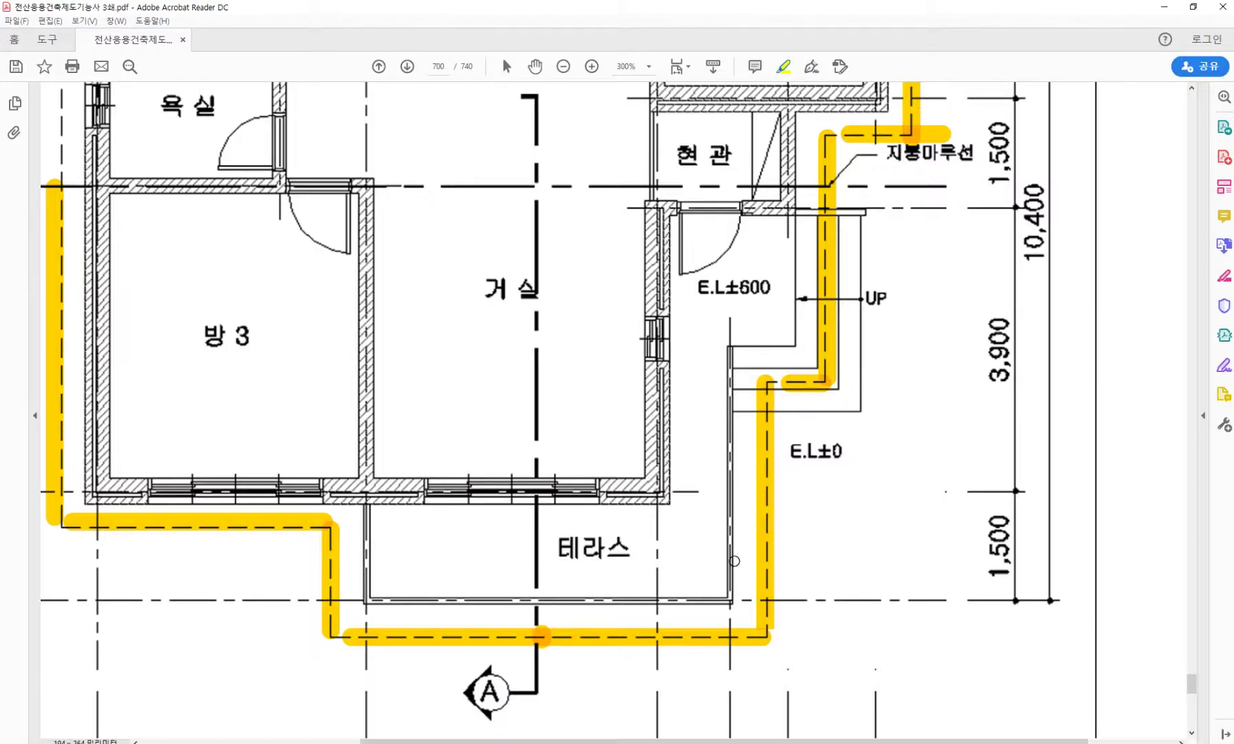
{"action": "left_click", "coordinate": [440, 742]}
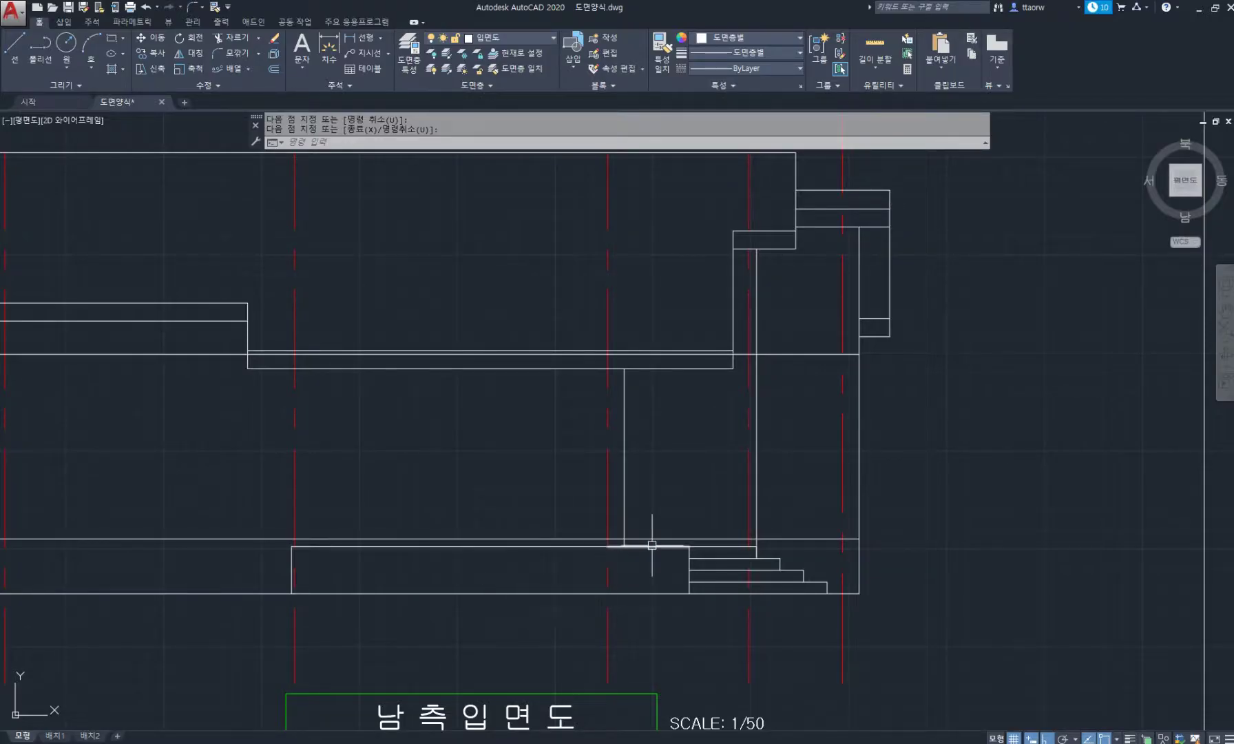
{"action": "scroll", "coordinate": [643, 546], "scroll_direction": "up", "scroll_amount": 2}
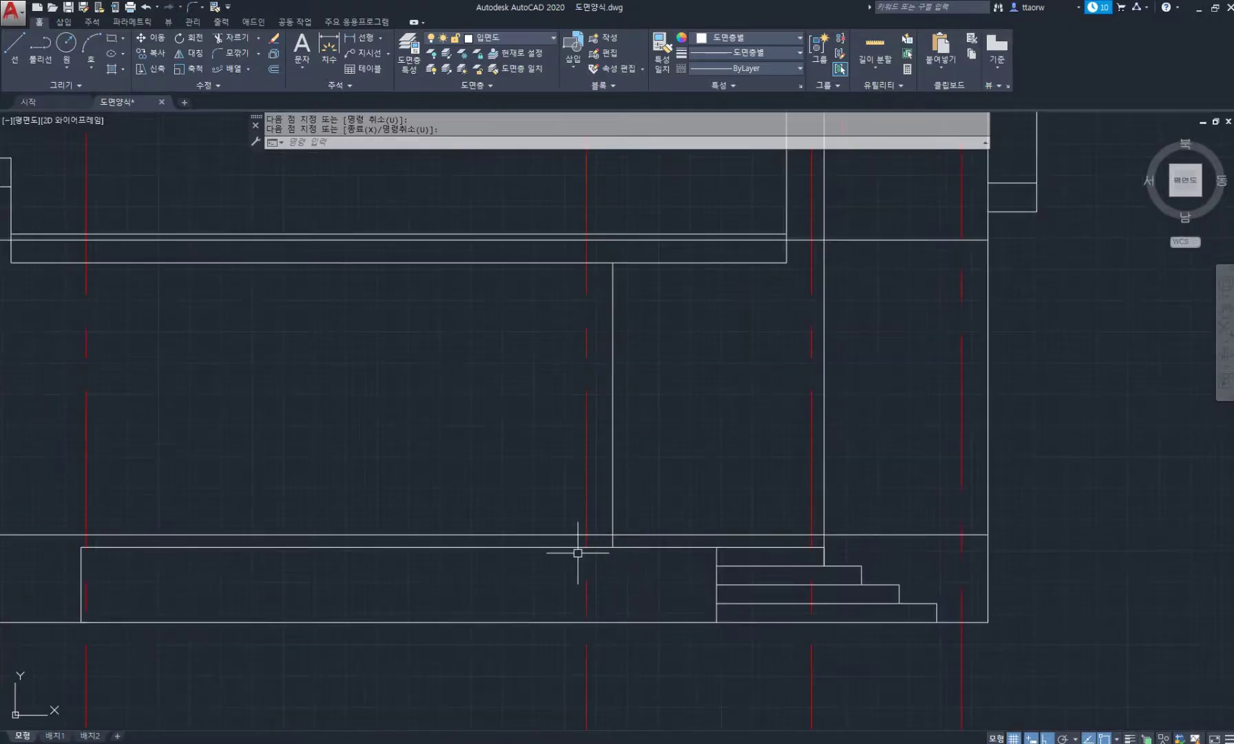
{"action": "type", "text": "j"}
{"action": "key", "text": "Return"}
{"action": "left_click", "coordinate": [531, 547]}
{"action": "left_click", "coordinate": [640, 547]}
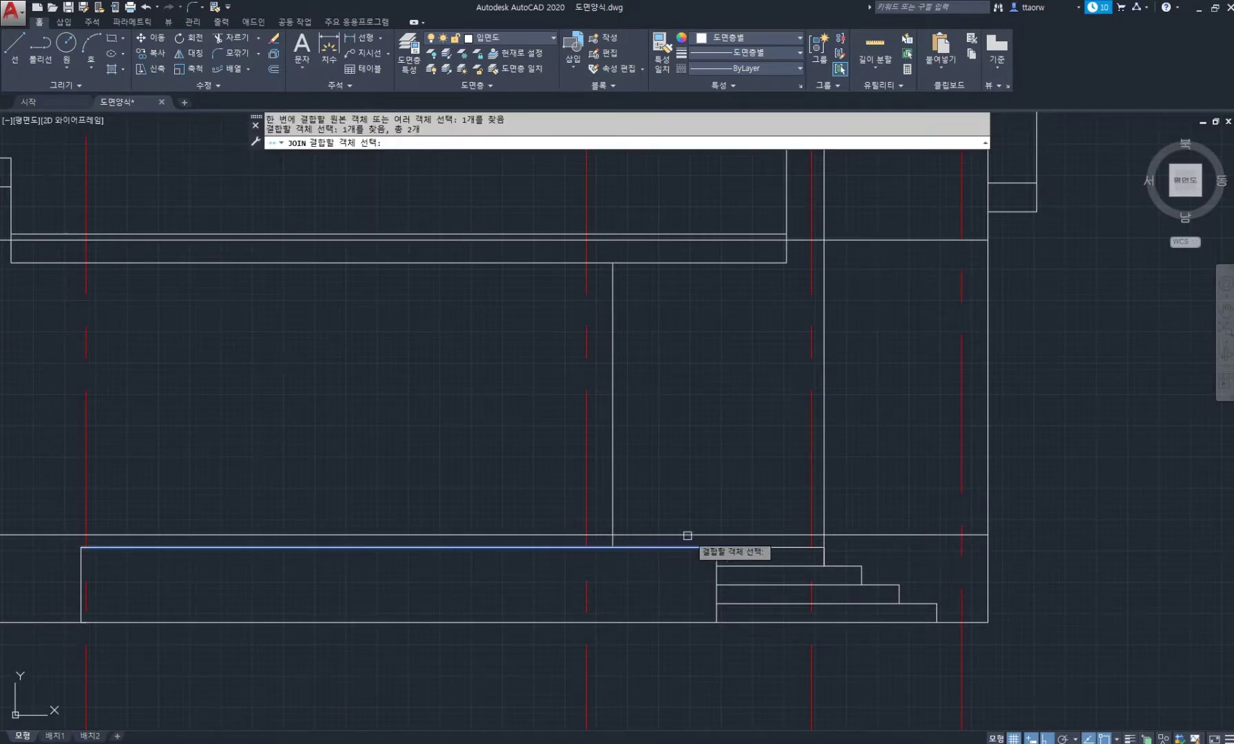
{"action": "key", "text": "Return"}
Offset the terrace's upper edge 900 upward, and offset the resulting line another 80 upward for the handrail
{"action": "type", "text": "o"}
{"action": "key", "text": "Return"}
{"action": "key", "text": "Return"}
{"action": "left_click", "coordinate": [387, 547]}
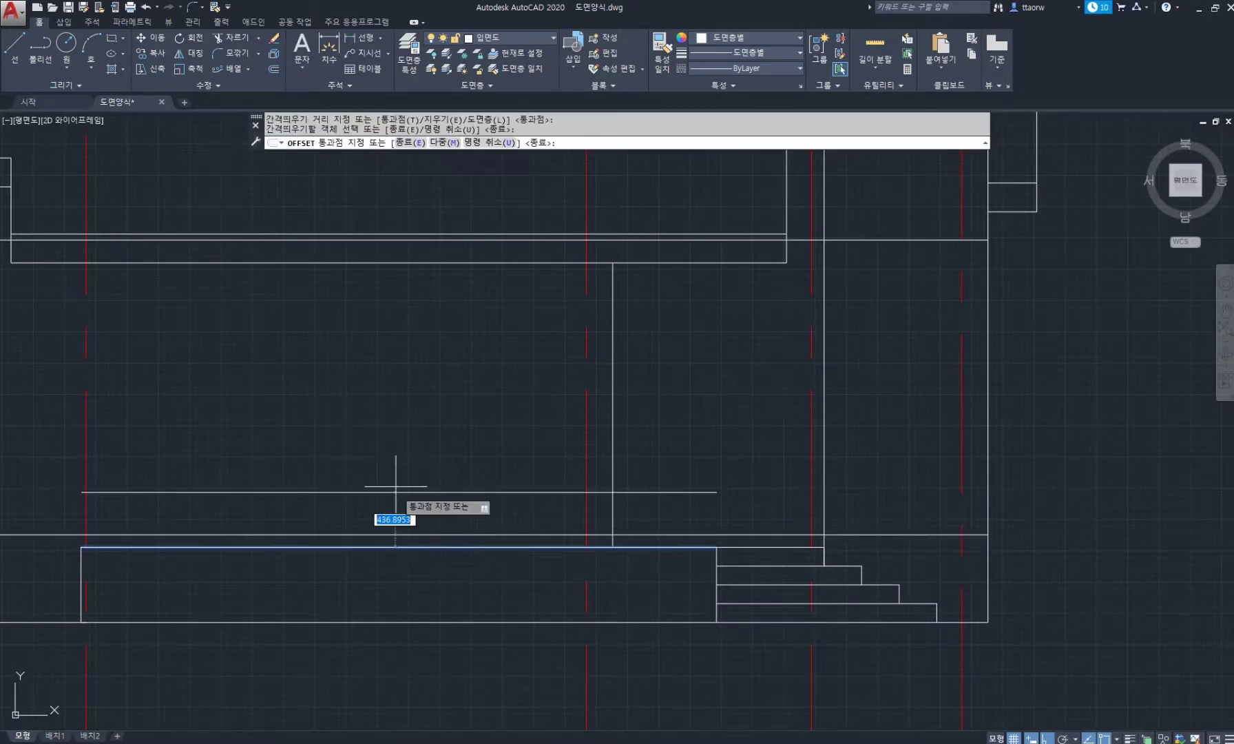
{"action": "type", "text": "900"}
{"action": "key", "text": "Return"}
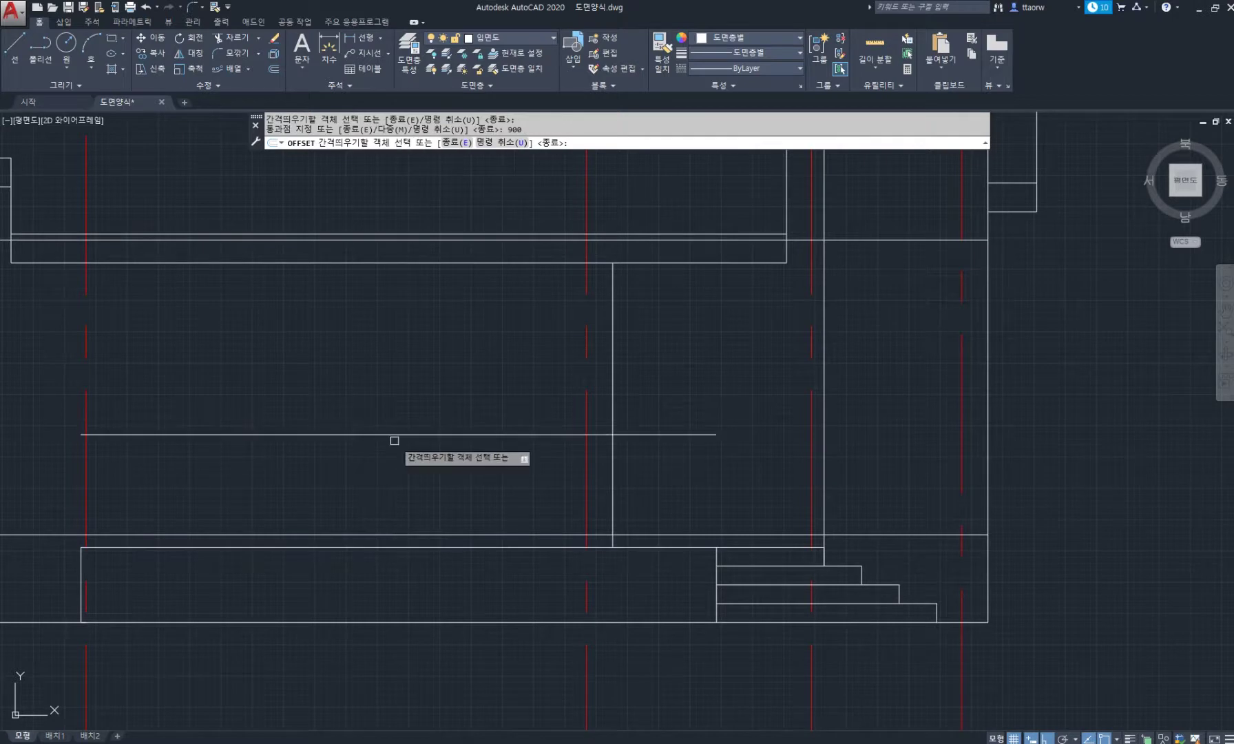
{"action": "left_click", "coordinate": [394, 434]}
{"action": "left_click", "coordinate": [414, 421]}
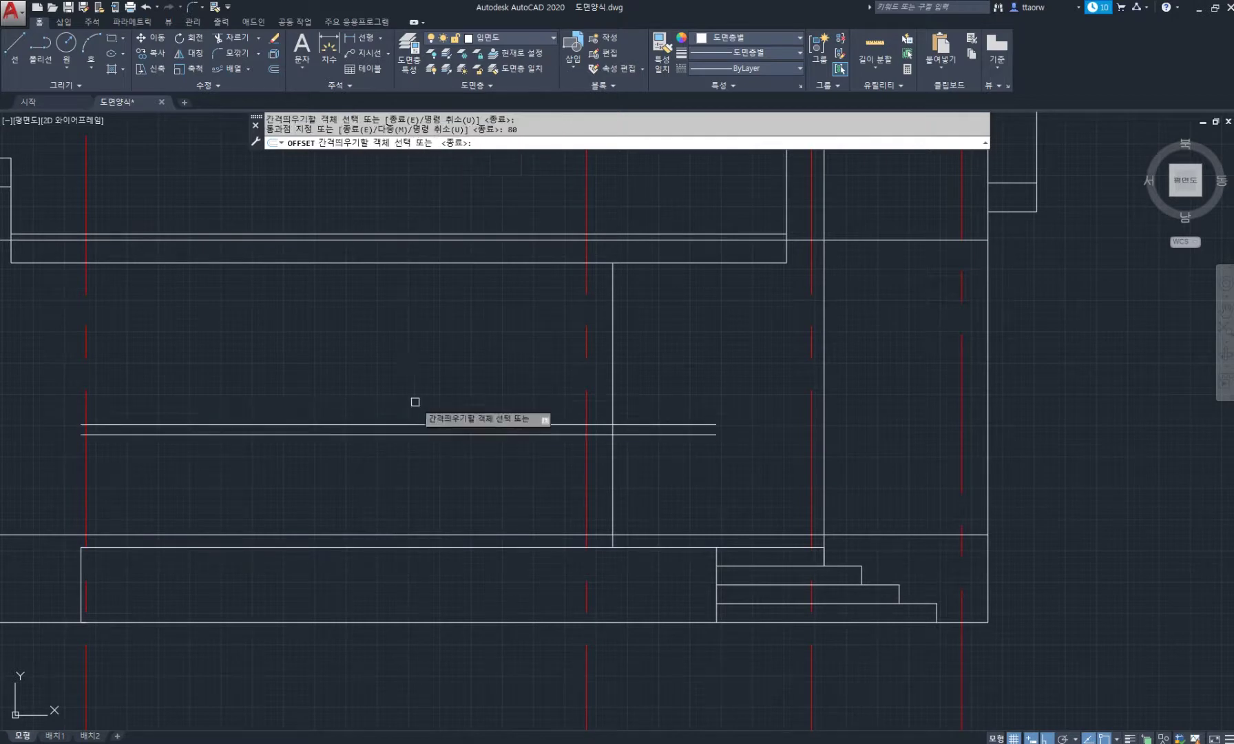
{"action": "key", "text": "Escape"}
Close the ends of the two handrail lines with short vertical lines
{"action": "middle_click_drag", "start_coordinate": [292, 427], "coordinate": [348, 420]}
{"action": "type", "text": "l"}
{"action": "key", "text": "Return"}
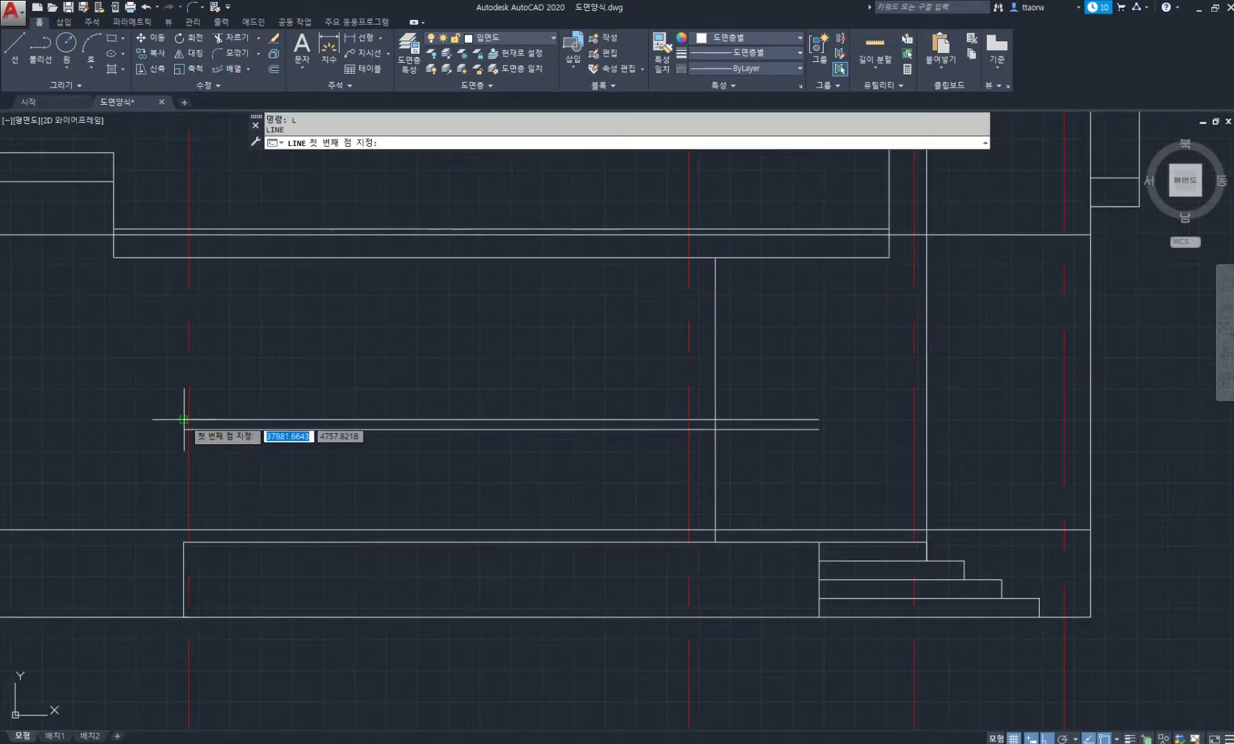
{"action": "left_click", "coordinate": [817, 420]}
{"action": "left_click", "coordinate": [818, 428]}
{"action": "key", "text": "Return"}
Draw a vertical baluster line from the handrail's underside to the terrace's upper edge, between the handrail's left end and the second centre line
{"action": "scroll", "coordinate": [180, 489], "scroll_direction": "up", "scroll_amount": 4}
{"action": "type", "text": "l"}
{"action": "key", "text": "Return"}
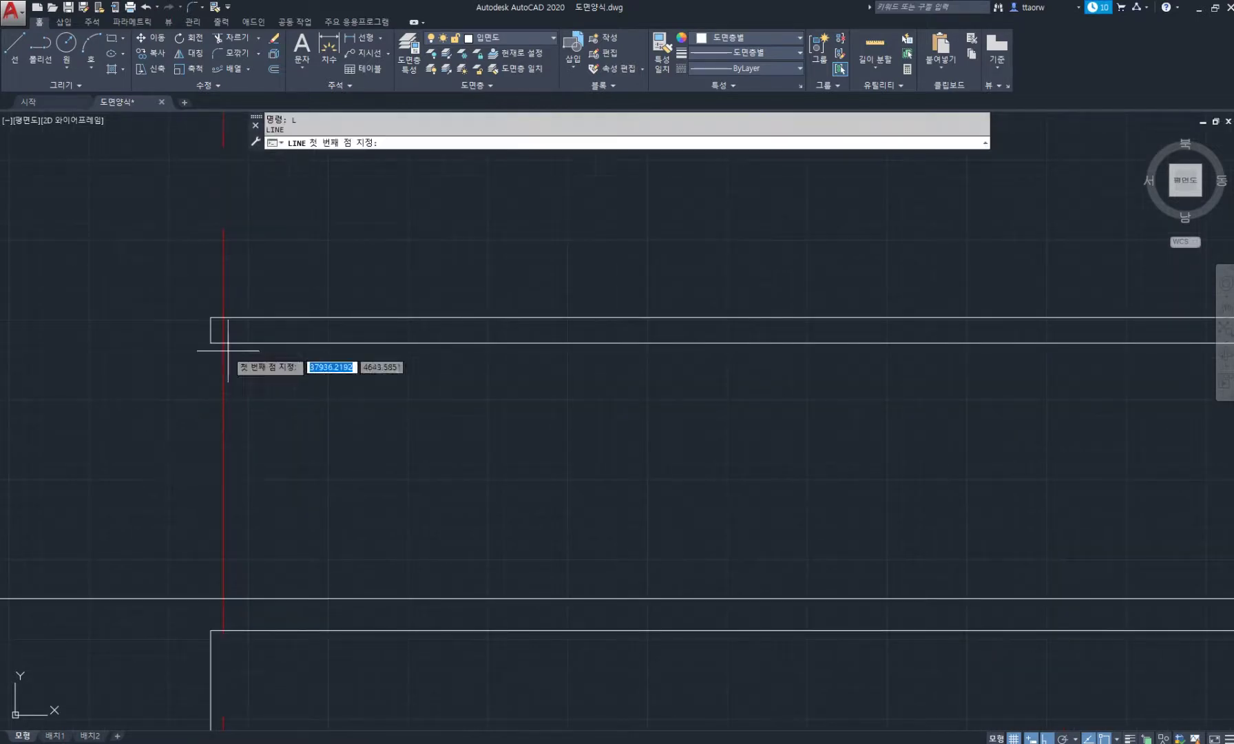
{"action": "scroll", "coordinate": [221, 349], "scroll_direction": "up", "scroll_amount": 2}
{"action": "left_click", "coordinate": [220, 338]}
{"action": "scroll", "coordinate": [238, 429], "scroll_direction": "down", "scroll_amount": 5}
{"action": "scroll", "coordinate": [226, 520], "scroll_direction": "up", "scroll_amount": 4}
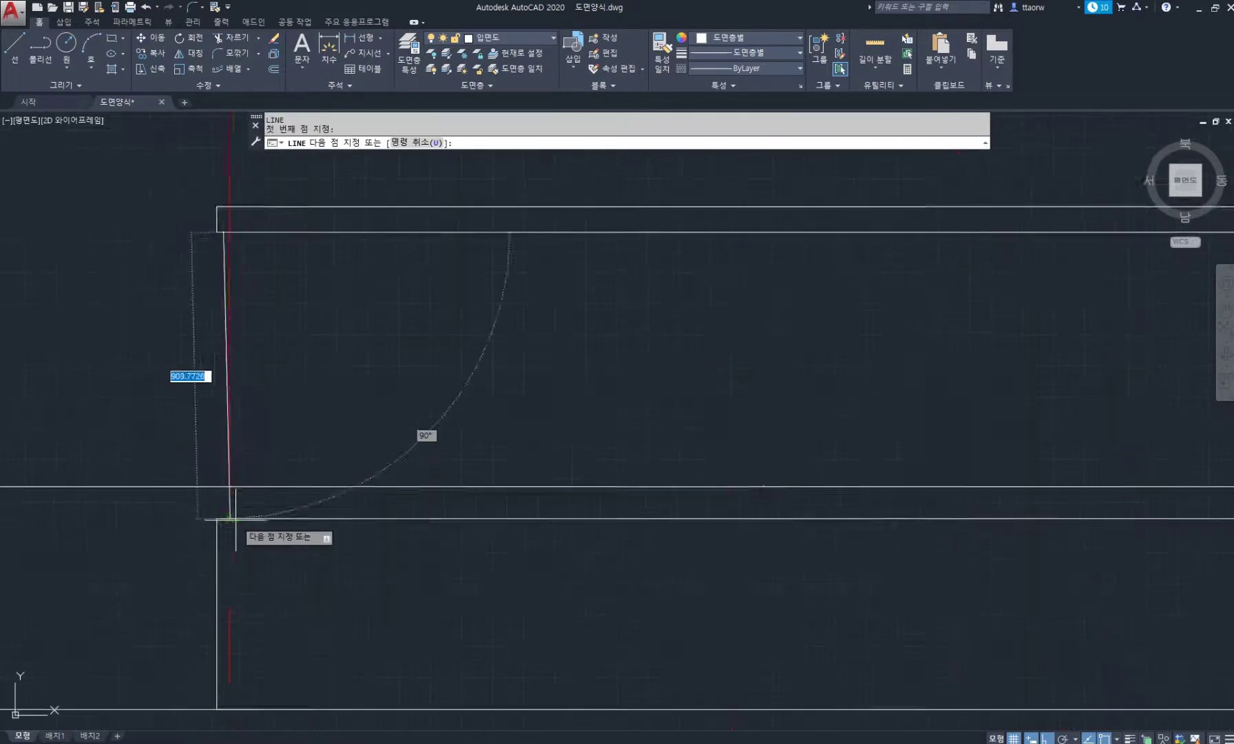
{"action": "left_click", "coordinate": [295, 408]}
{"action": "key", "text": "Return"}
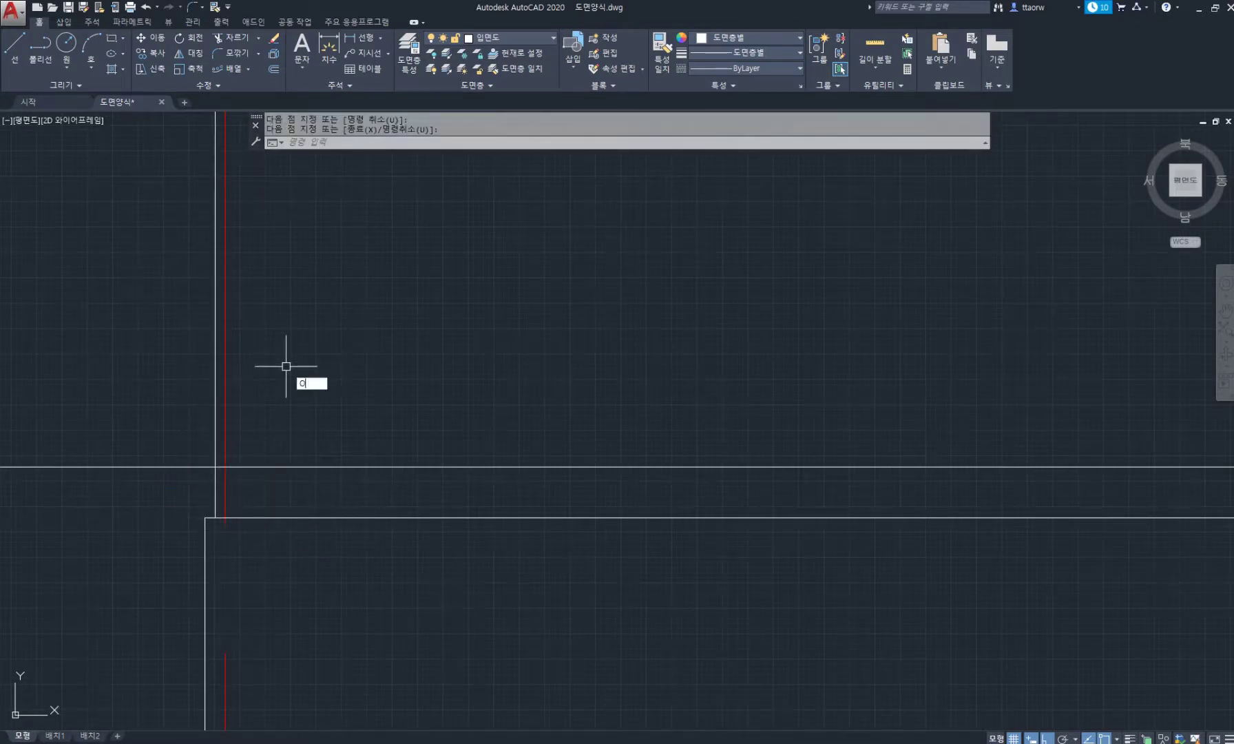
Offset the baluster line to the right to form the baluster's second edge
{"action": "type", "text": "o"}
{"action": "key", "text": "Return"}
{"action": "key", "text": "Return"}
{"action": "left_click", "coordinate": [216, 407]}
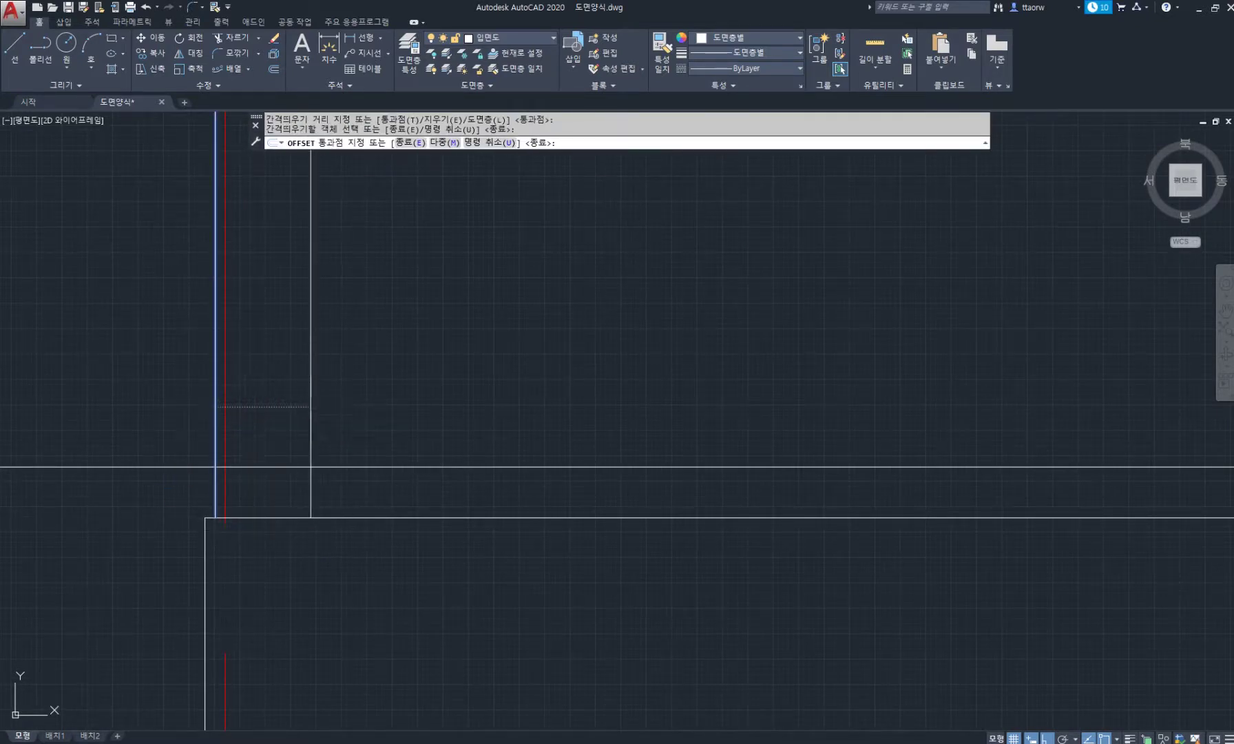
{"action": "left_click", "coordinate": [310, 408]}
{"action": "key", "text": "Escape"}
Array the two baluster lines along the handrail's upper edge as a path array with 300 spacing
{"action": "scroll", "coordinate": [311, 408], "scroll_direction": "down", "scroll_amount": 8}
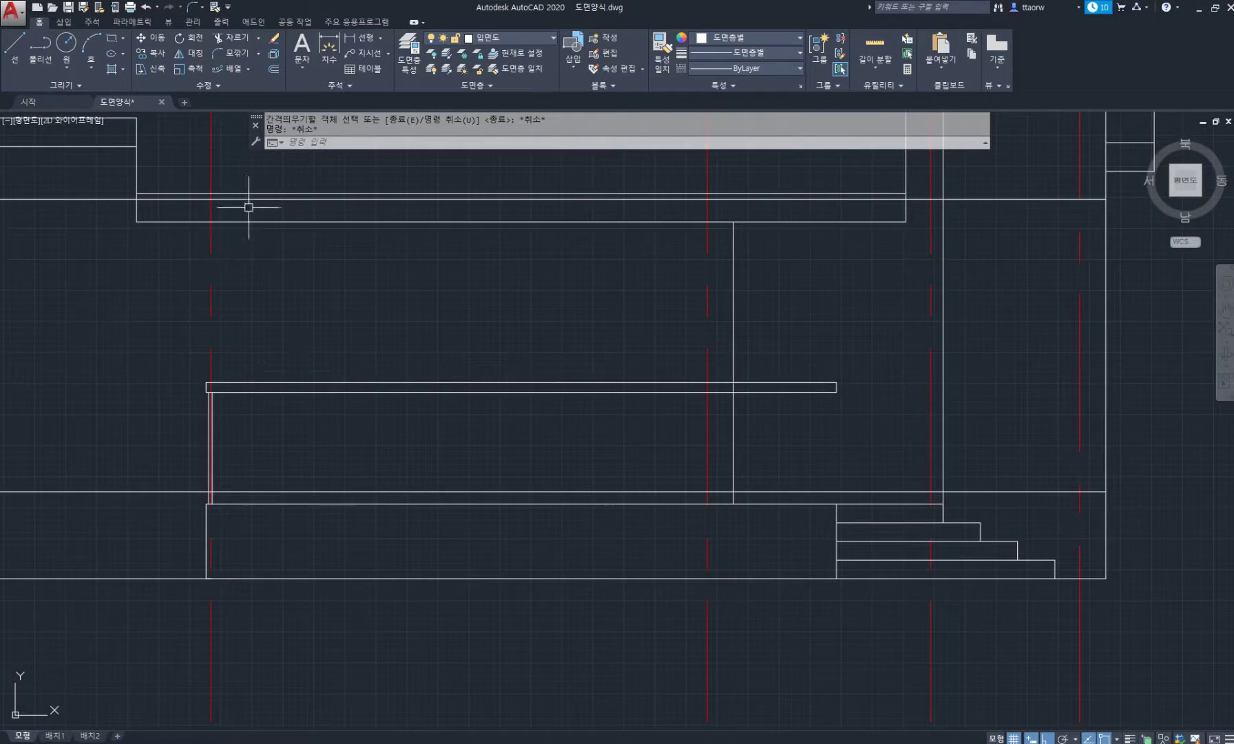
{"action": "left_click", "coordinate": [227, 68]}
{"action": "scroll", "coordinate": [230, 438], "scroll_direction": "up", "scroll_amount": 3}
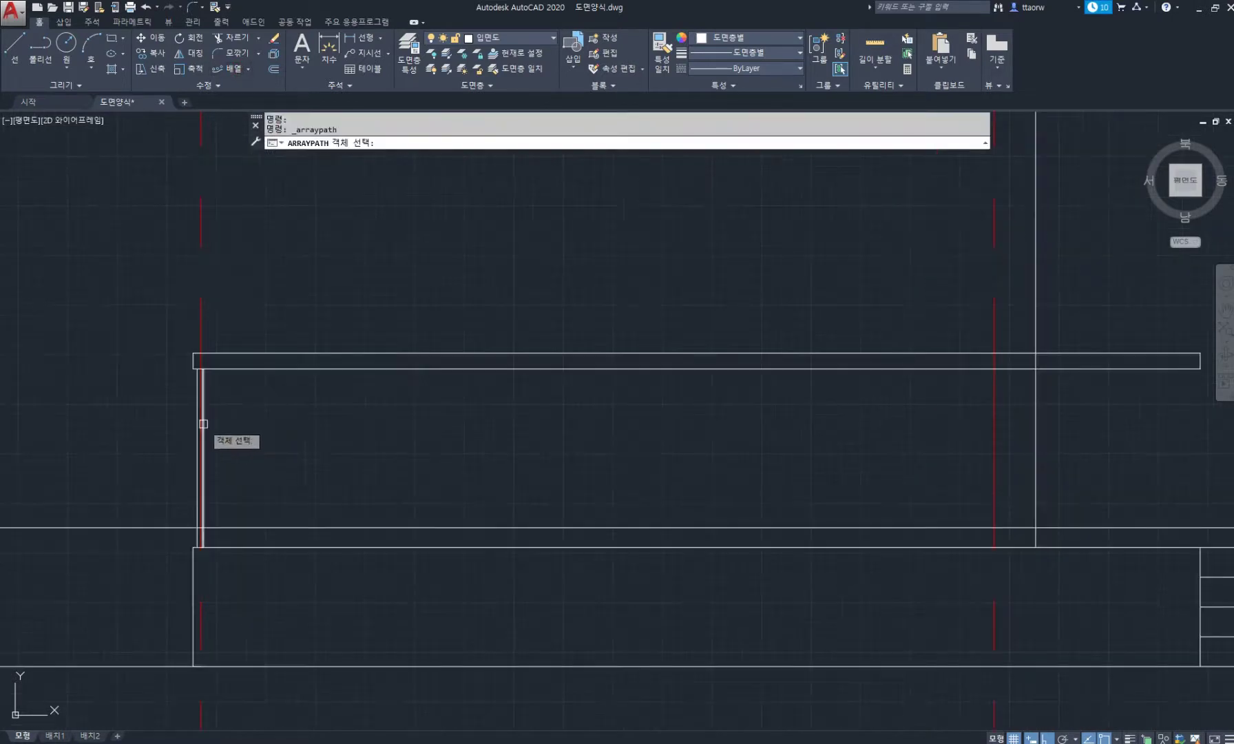
{"action": "left_click", "coordinate": [196, 429]}
{"action": "key", "text": "Return"}
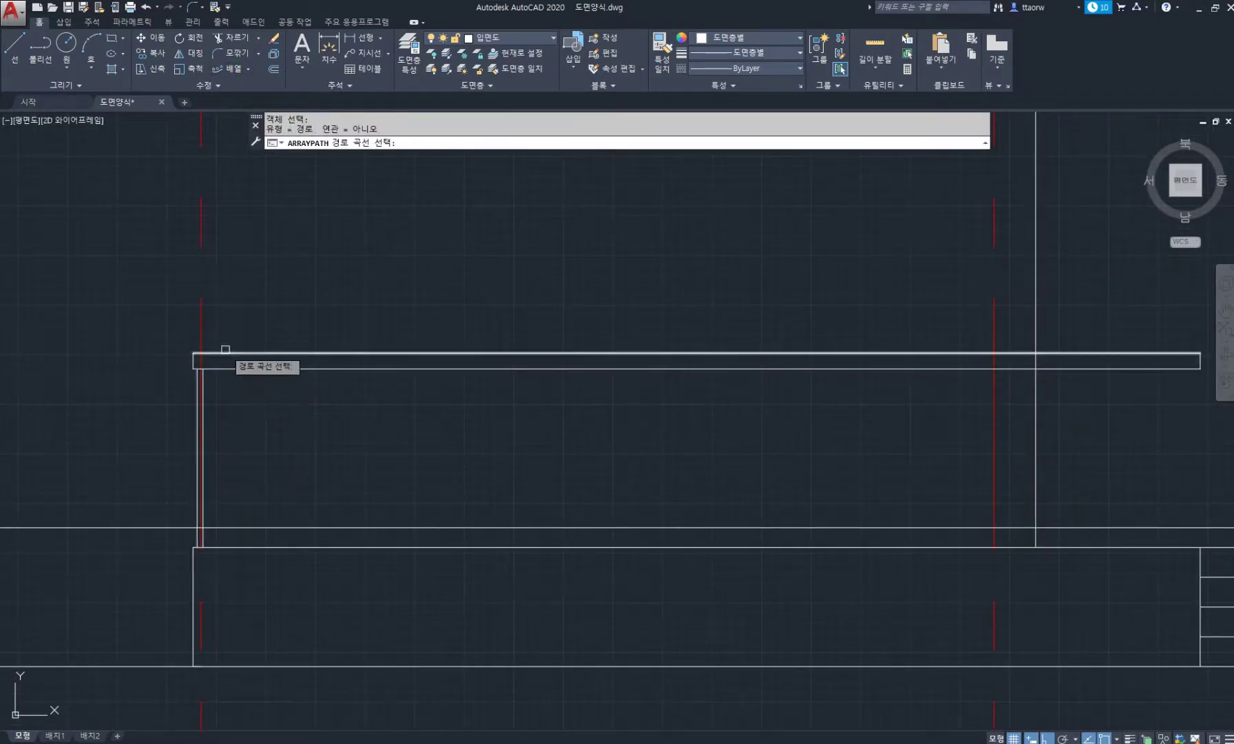
{"action": "left_click", "coordinate": [226, 353]}
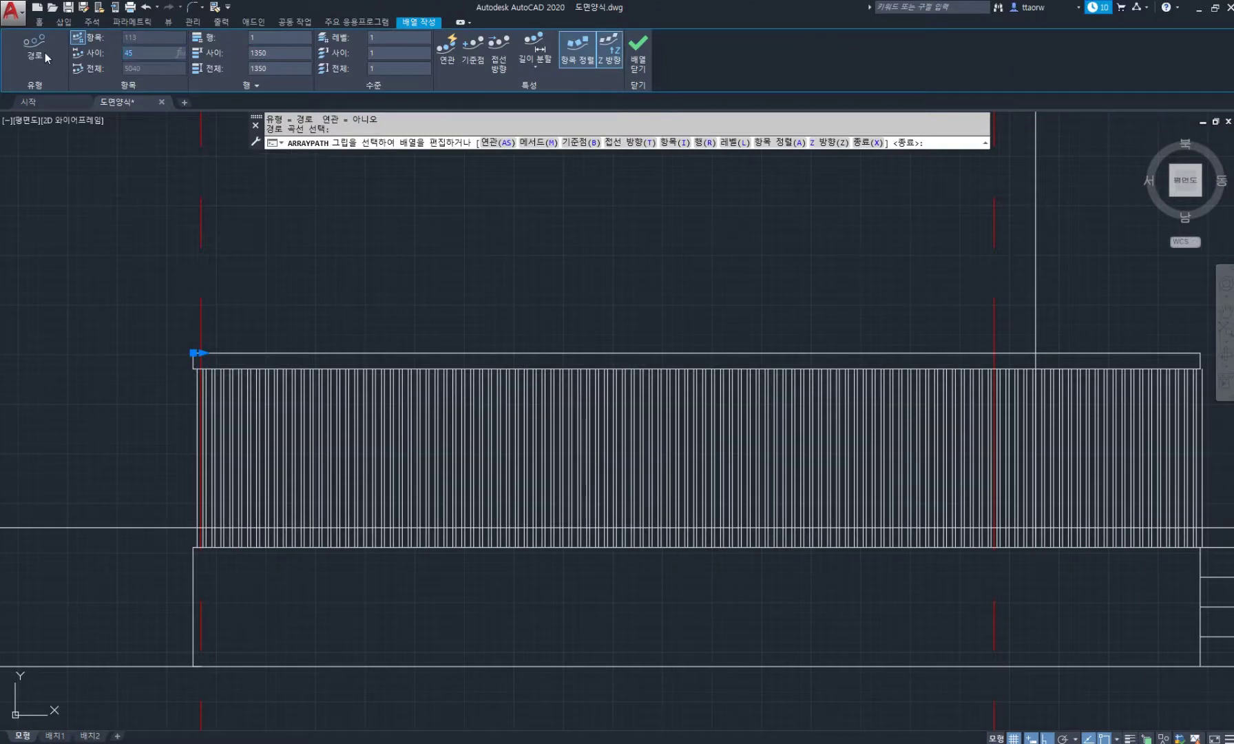
{"action": "type", "text": "300"}
{"action": "key", "text": "Return"}
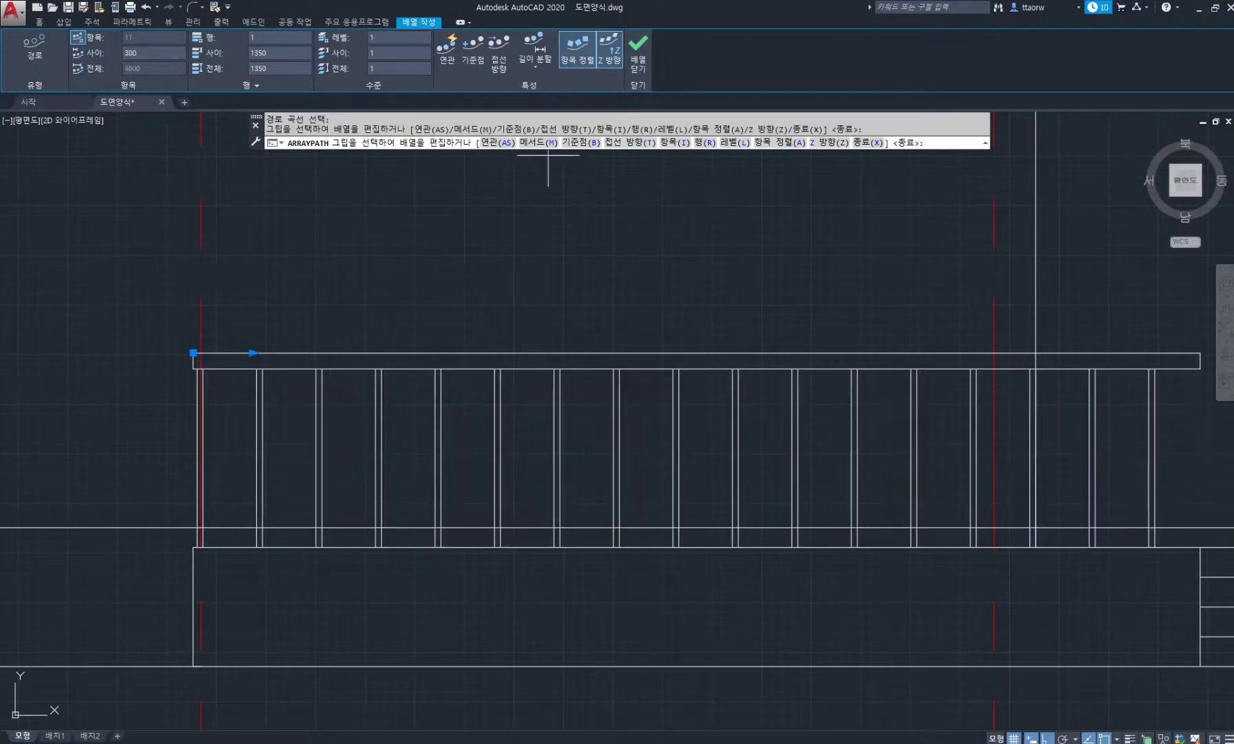
{"action": "left_click", "coordinate": [650, 60]}
Copy the last arrayed baluster to the right so a final baluster stands just inside the handrail's right end
{"action": "scroll", "coordinate": [568, 210], "scroll_direction": "down", "scroll_amount": 6}
{"action": "middle_click_drag", "start_coordinate": [733, 288], "coordinate": [563, 307]}
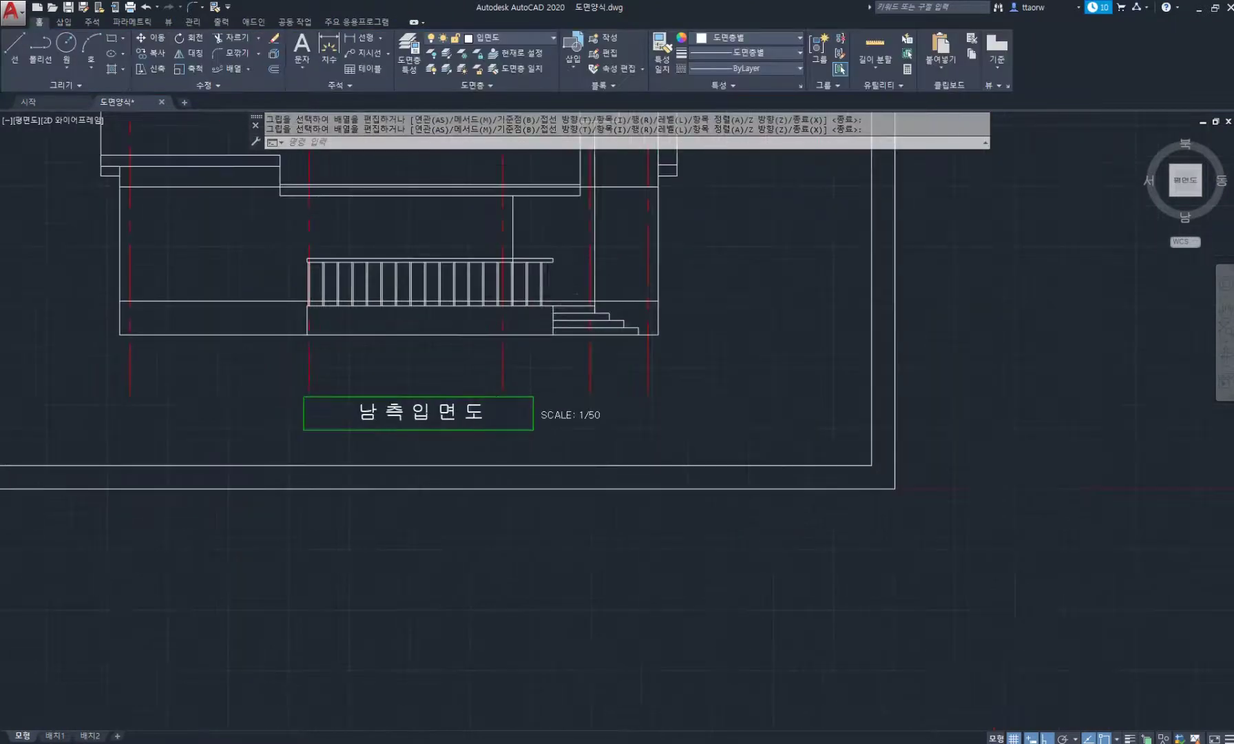
{"action": "scroll", "coordinate": [535, 270], "scroll_direction": "up", "scroll_amount": 4}
{"action": "key", "text": "Return"}
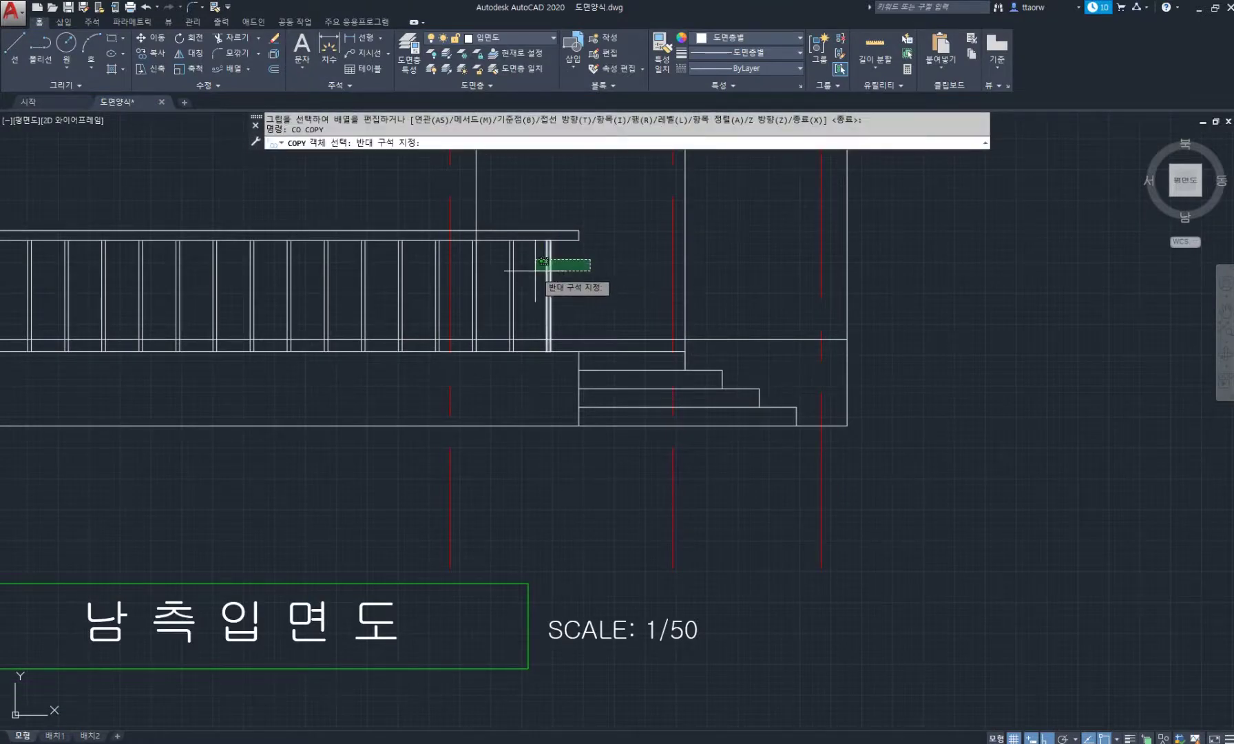
{"action": "left_click", "coordinate": [548, 272]}
{"action": "scroll", "coordinate": [592, 234], "scroll_direction": "up", "scroll_amount": 6}
{"action": "key", "text": "Return"}
{"action": "left_click", "coordinate": [482, 332]}
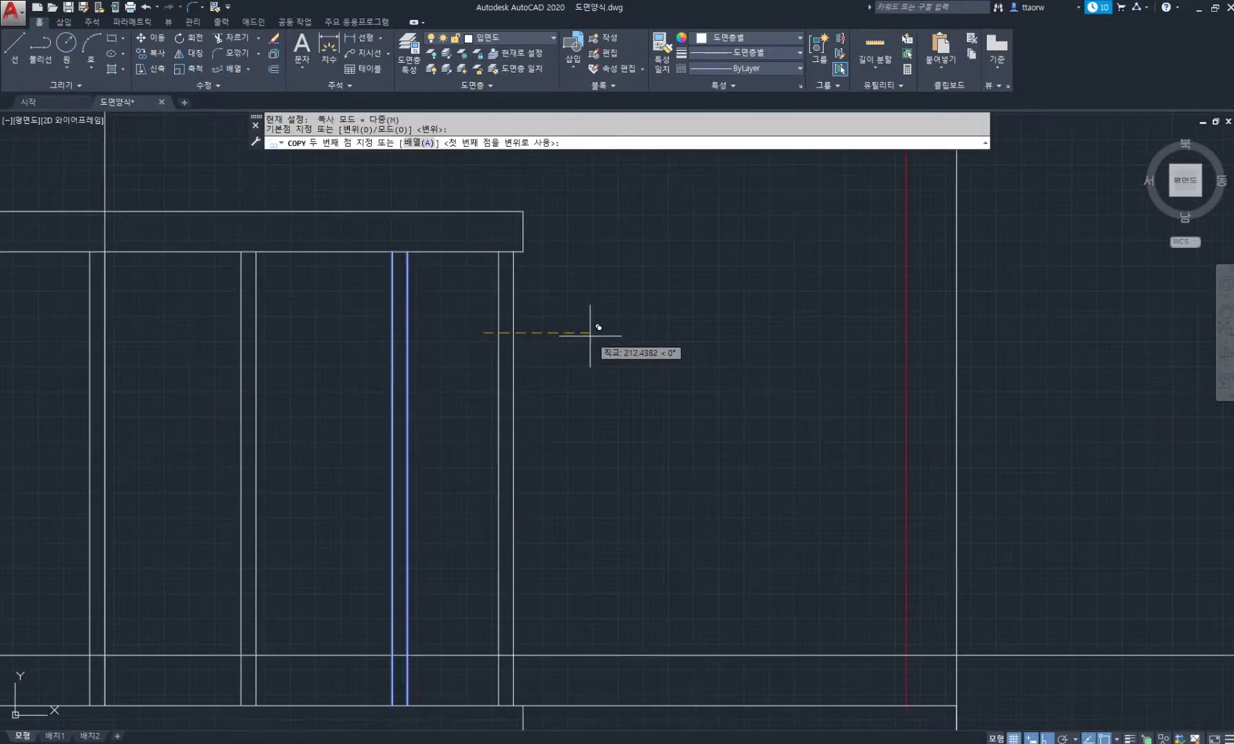
{"action": "left_click", "coordinate": [600, 334]}
{"action": "key", "text": "Return"}
Trim the vertical wall line where it passes behind the railing, so that it stops at the handrail's upper edge
{"action": "scroll", "coordinate": [584, 323], "scroll_direction": "down", "scroll_amount": 6}
{"action": "scroll", "coordinate": [465, 297], "scroll_direction": "up", "scroll_amount": 6}
{"action": "type", "text": "tr"}
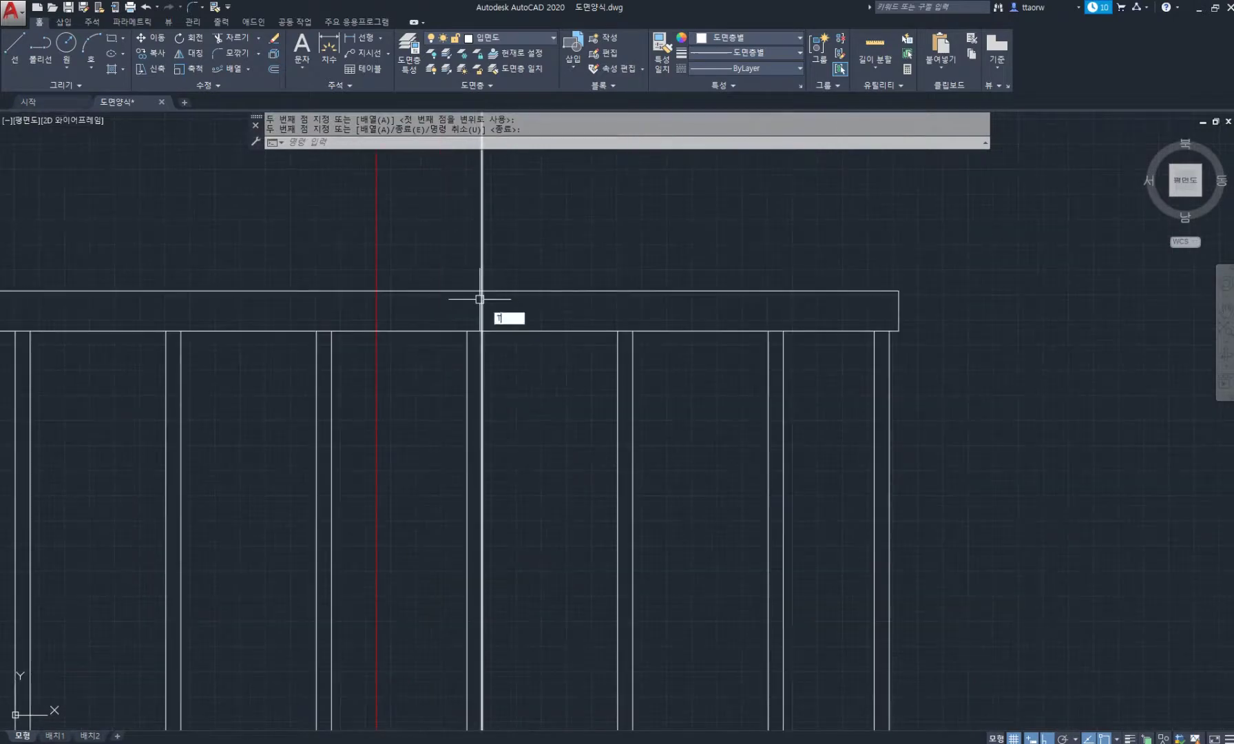
{"action": "key", "text": "Return"}
{"action": "key", "text": "Return"}
{"action": "scroll", "coordinate": [509, 404], "scroll_direction": "down", "scroll_amount": 5}
{"action": "scroll", "coordinate": [495, 413], "scroll_direction": "up", "scroll_amount": 8}
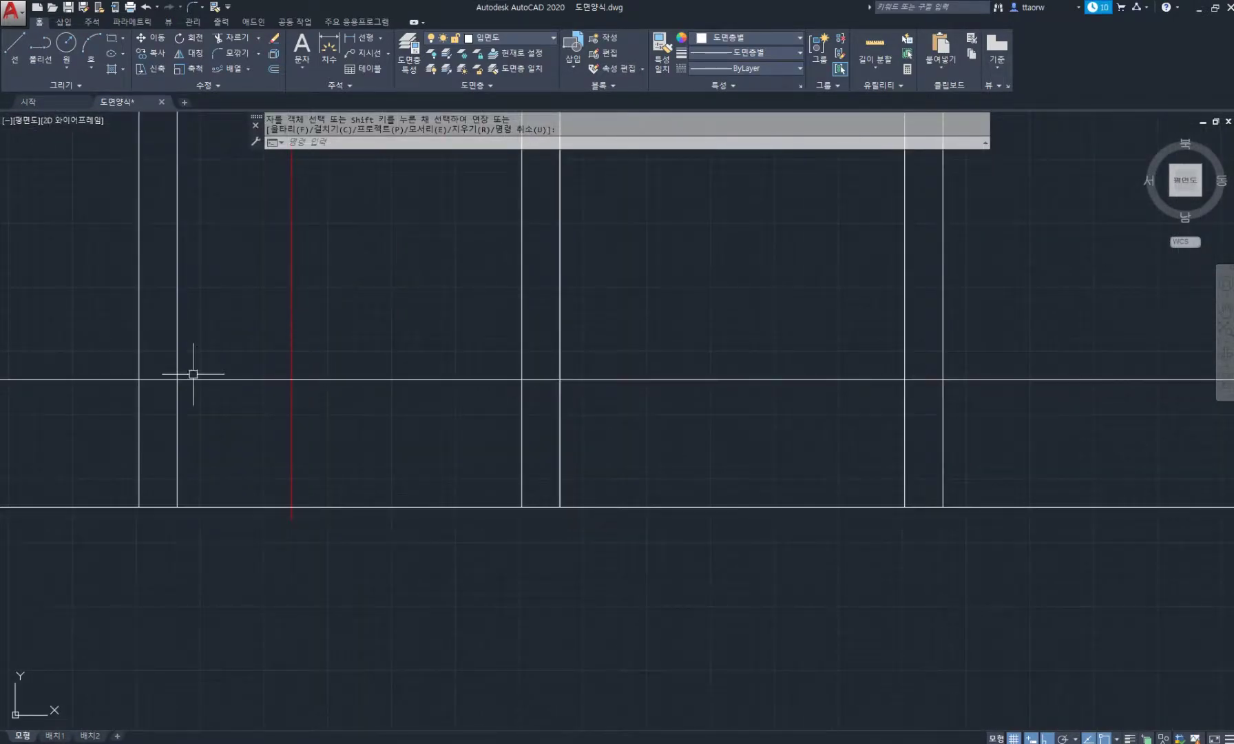
{"action": "scroll", "coordinate": [173, 373], "scroll_direction": "down", "scroll_amount": 6}
{"action": "middle_click_drag", "start_coordinate": [259, 270], "coordinate": [377, 253]}
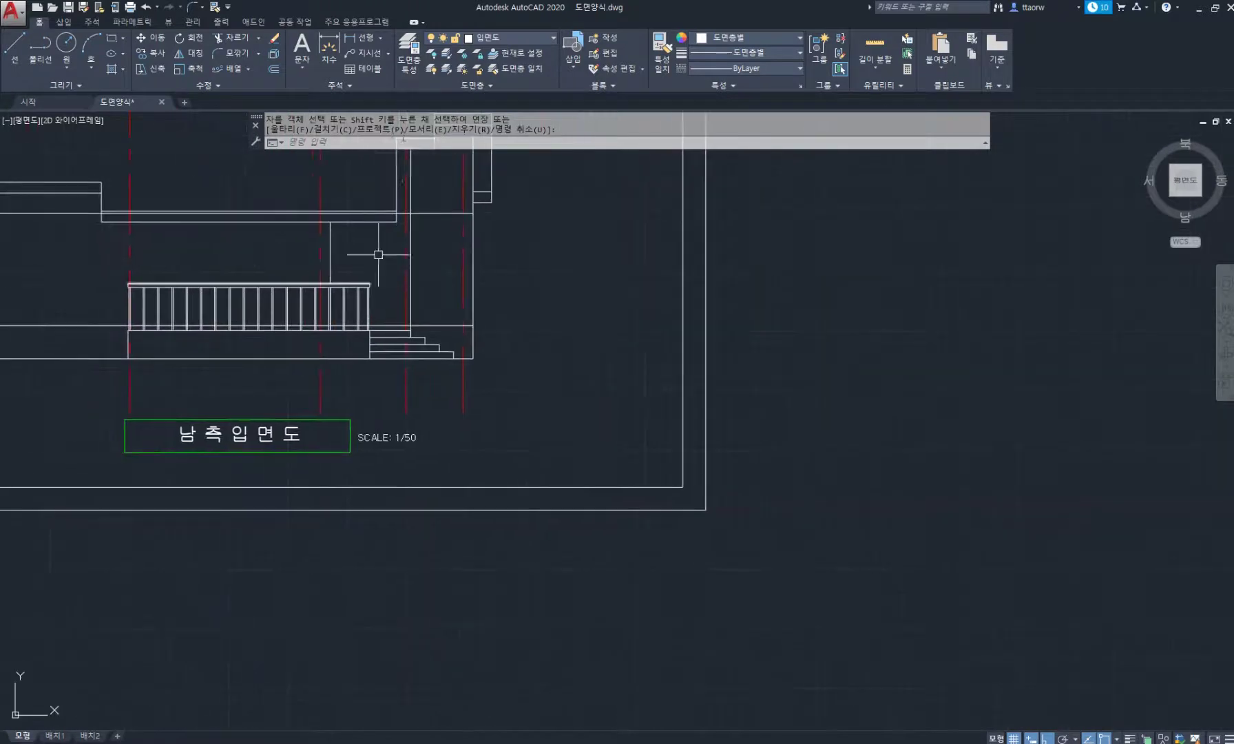
{"action": "scroll", "coordinate": [427, 327], "scroll_direction": "up", "scroll_amount": 4}
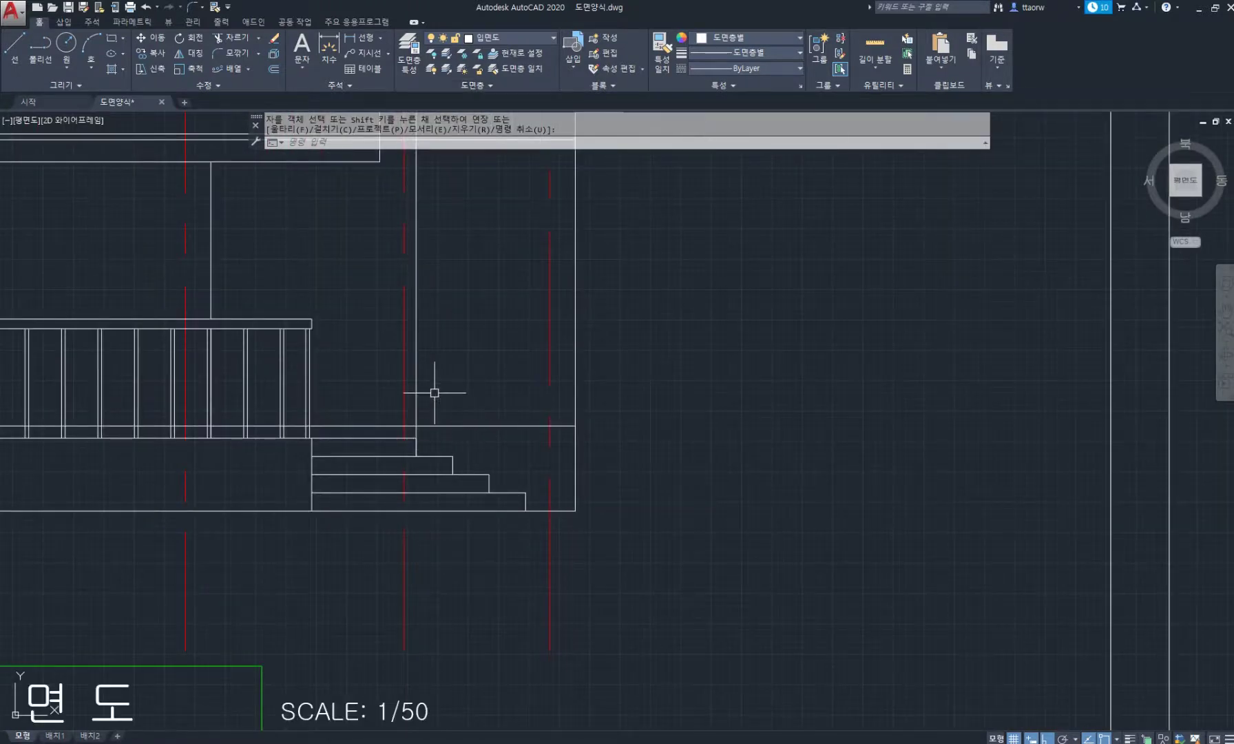
{"action": "type", "text": "o"}
{"action": "key", "text": "space"}
{"action": "key", "text": "Escape"}
Consult the entrance steps in the PDF floor plan and, back in AutoCAD, offset the lowest tread line 900 upward
{"action": "left_click", "coordinate": [369, 742]}
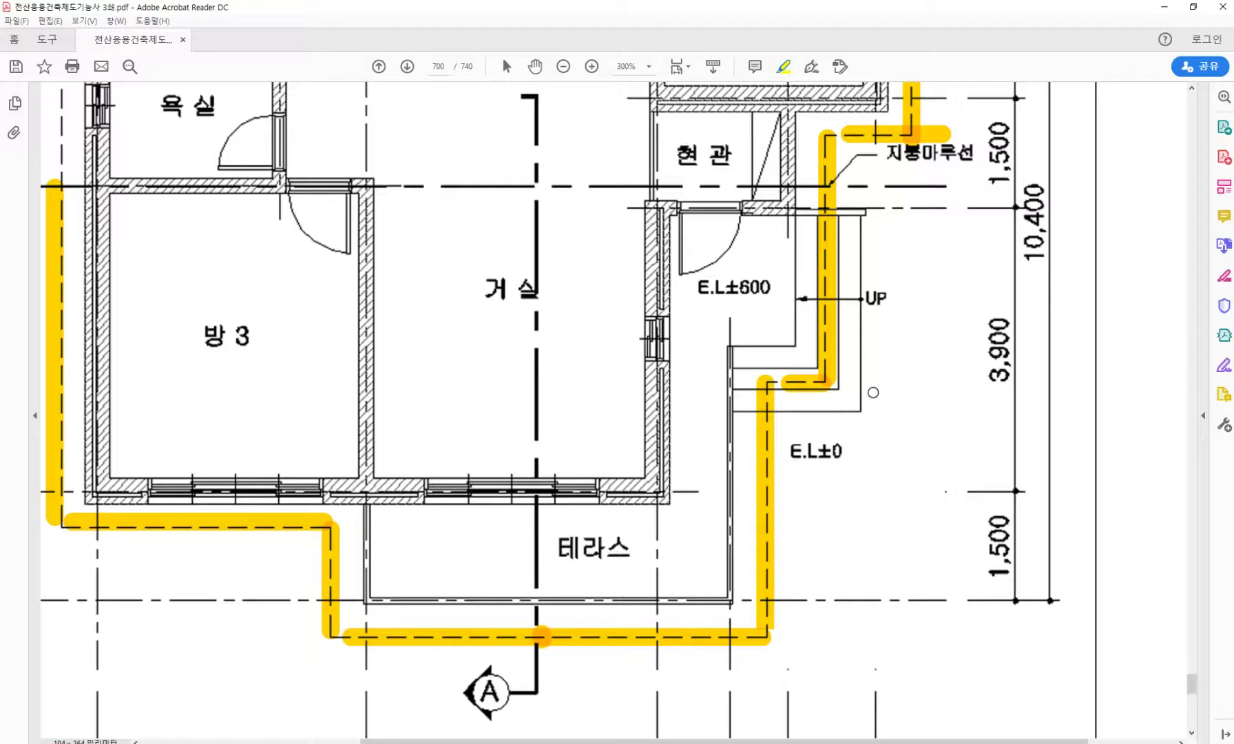
{"action": "scroll", "coordinate": [873, 392], "scroll_direction": "up", "scroll_amount": 2}
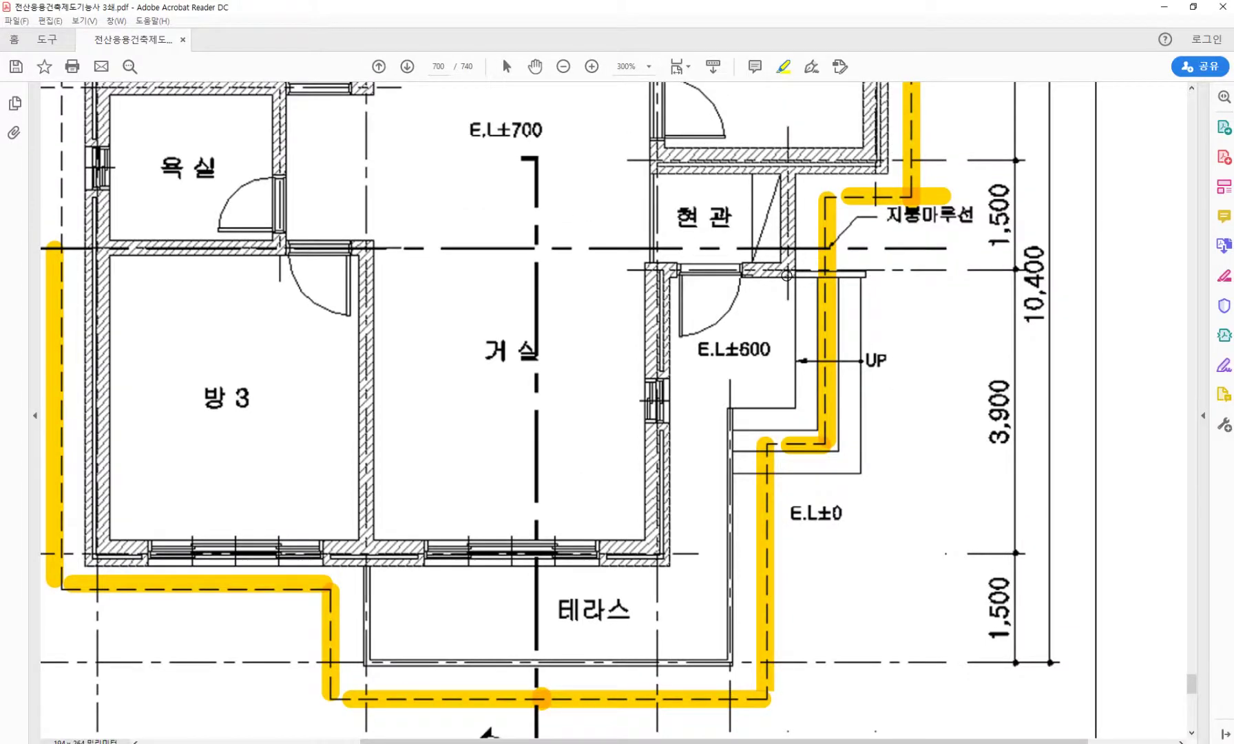
{"action": "key", "text": "alt+Tab"}
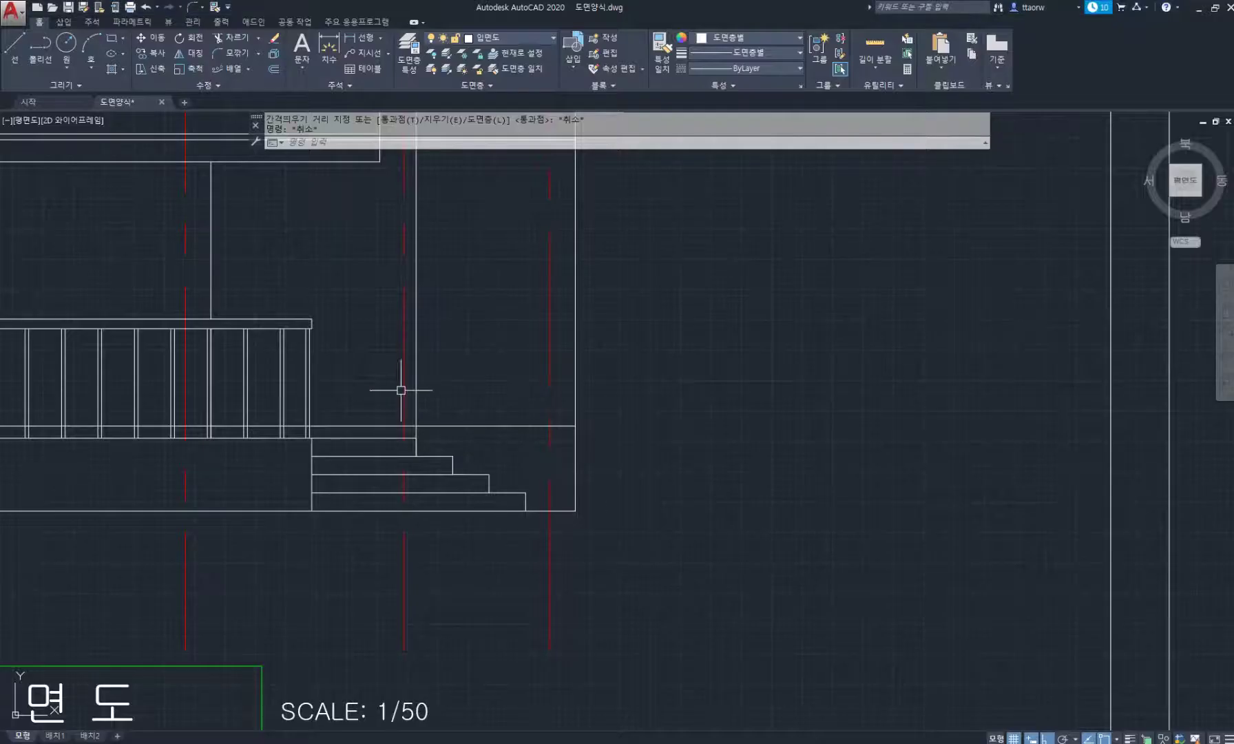
{"action": "scroll", "coordinate": [551, 449], "scroll_direction": "up", "scroll_amount": 2}
{"action": "middle_click_drag", "start_coordinate": [551, 448], "coordinate": [619, 479]}
{"action": "type", "text": "o"}
{"action": "key", "text": "space"}
{"action": "key", "text": "space"}
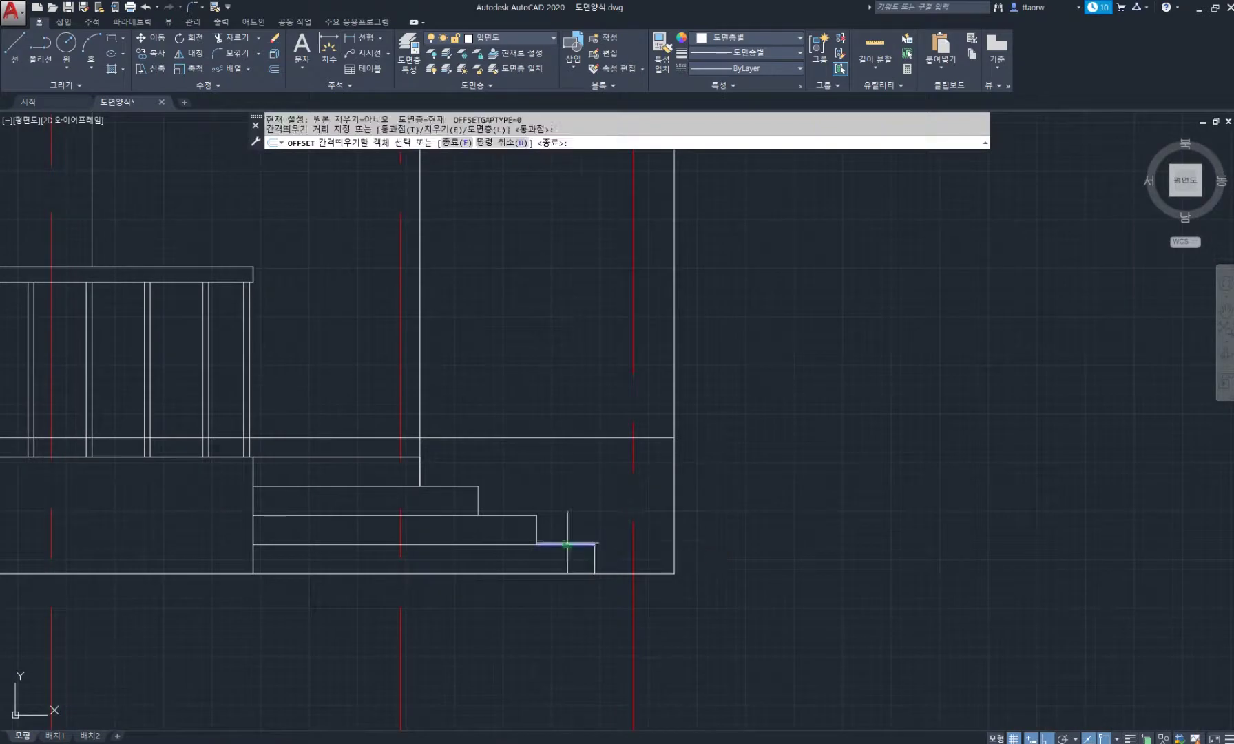
{"action": "left_click", "coordinate": [565, 544]}
{"action": "type", "text": "900"}
{"action": "key", "text": "Return"}
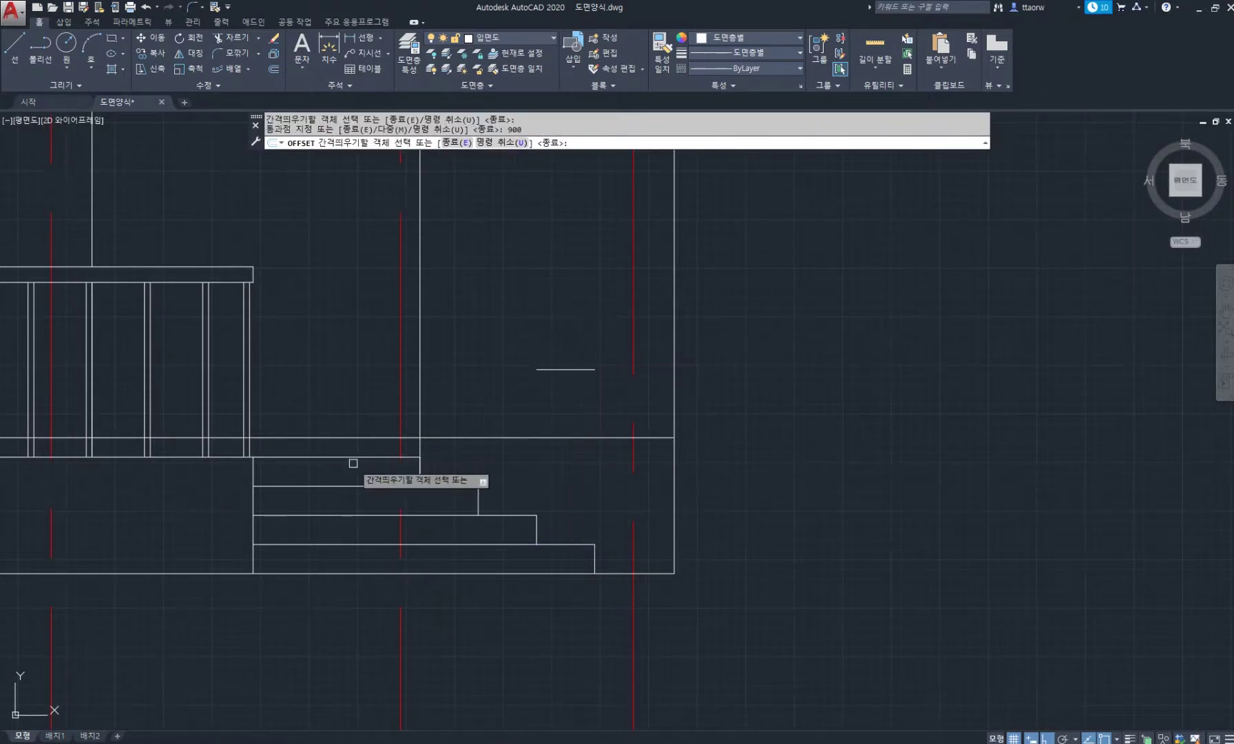
Offset the terrace's top line above the steps upward to handrail height and stretch the copy's left end just past the wall line
{"action": "left_click", "coordinate": [365, 456]}
{"action": "key", "text": "Escape"}
{"action": "key", "text": "Escape"}
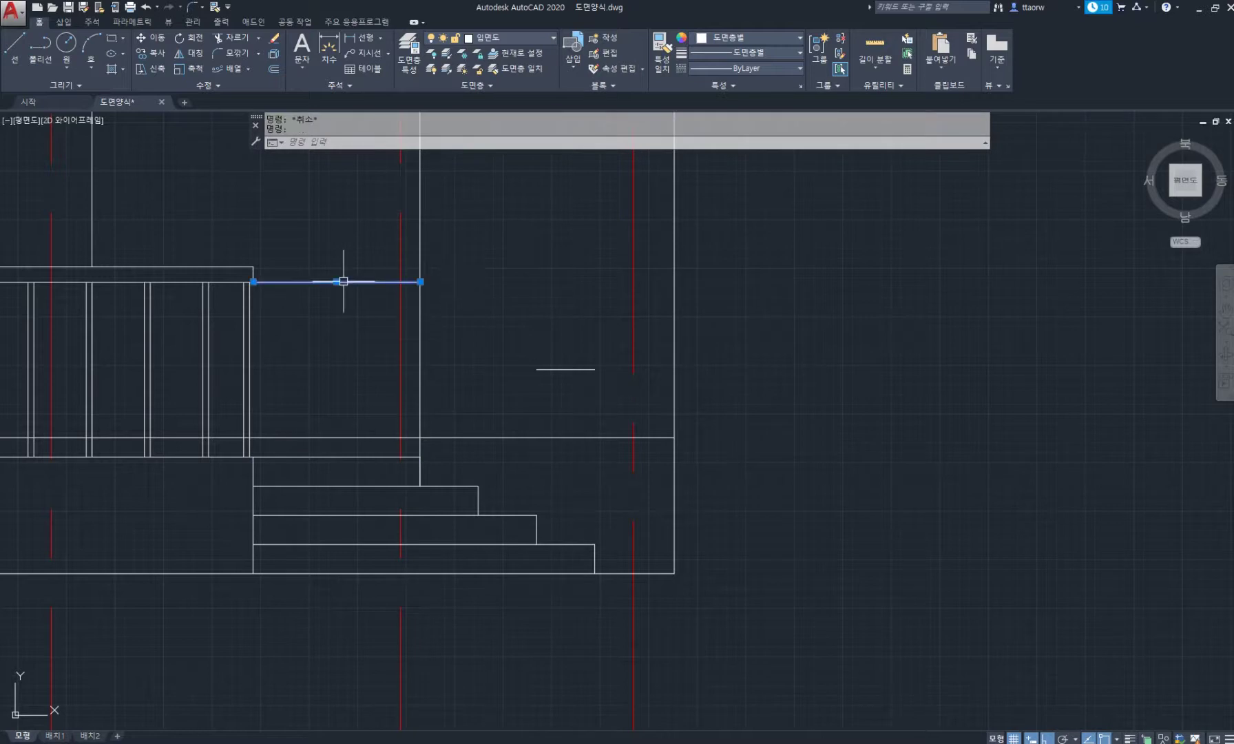
{"action": "left_click", "coordinate": [252, 282]}
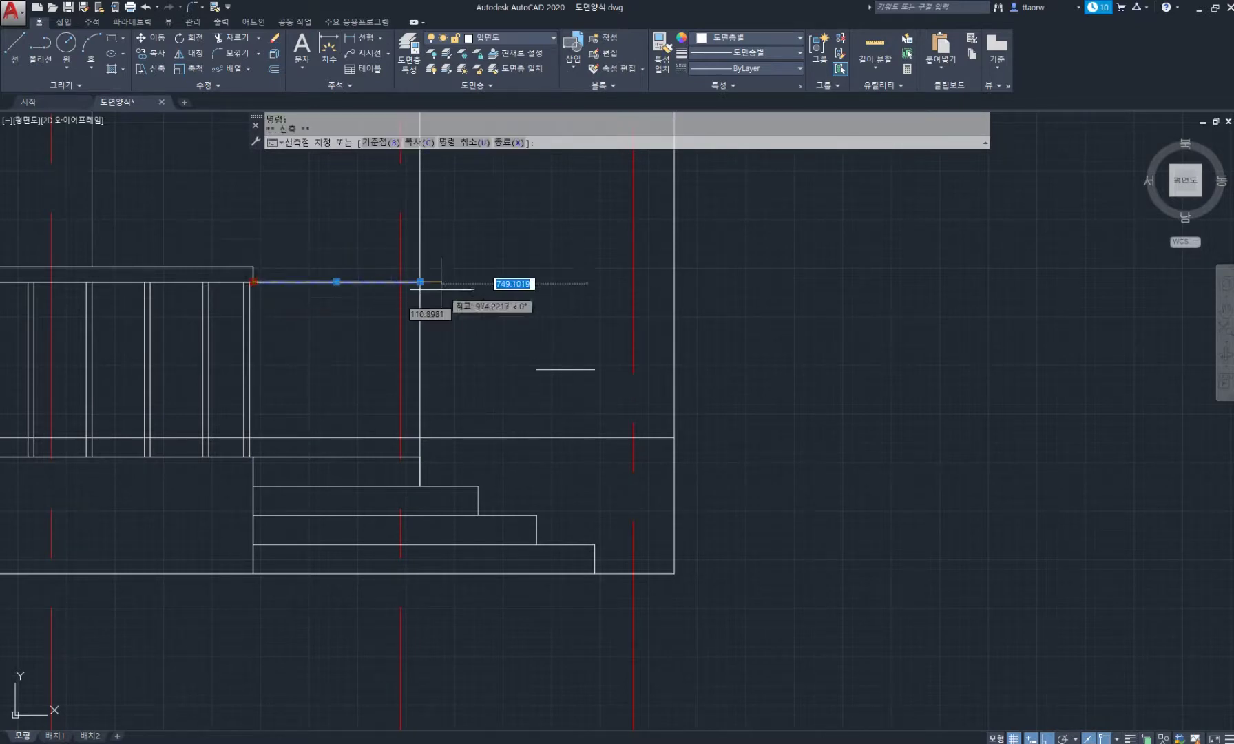
{"action": "left_click", "coordinate": [447, 283]}
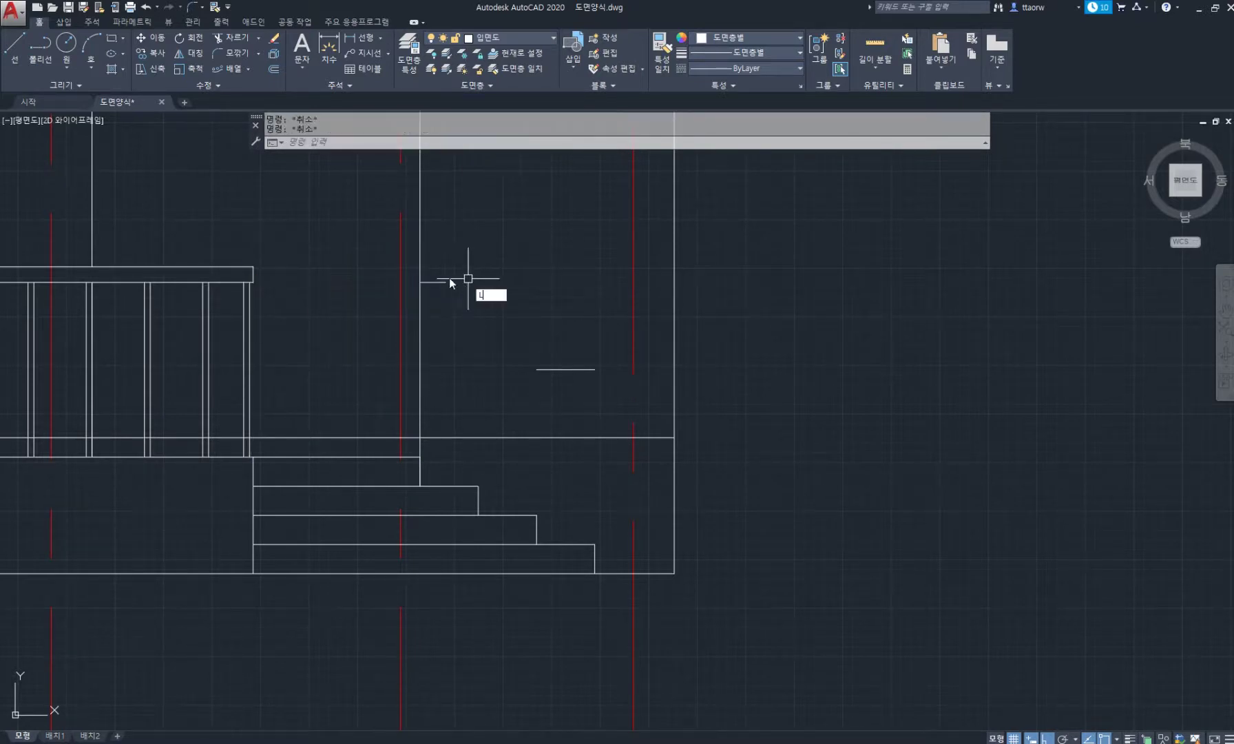
Draw a sloped line from the short upper line's free end to the offset tread line for the stair handrail's underside
{"action": "type", "text": "l"}
{"action": "key", "text": "Return"}
{"action": "left_click", "coordinate": [447, 282]}
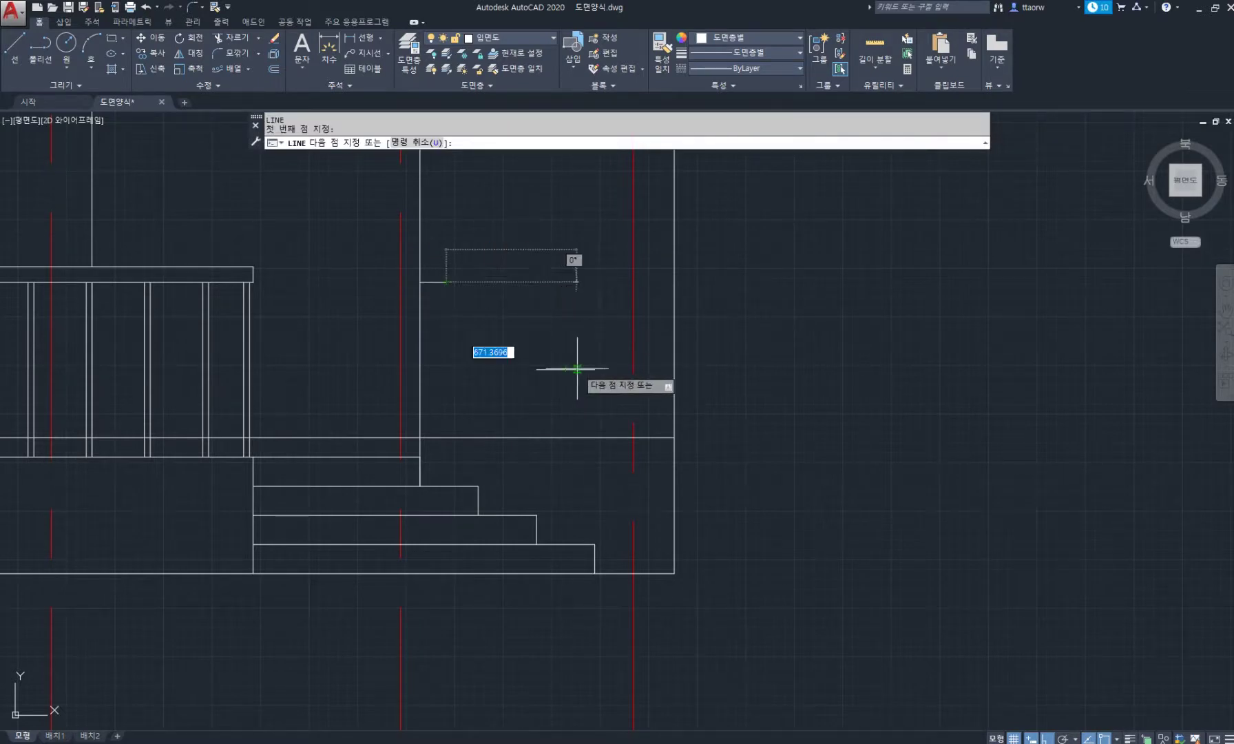
{"action": "left_click", "coordinate": [577, 368]}
{"action": "key", "text": "Return"}
{"action": "scroll", "coordinate": [601, 372], "scroll_direction": "up", "scroll_amount": 4}
{"action": "scroll", "coordinate": [588, 363], "scroll_direction": "down", "scroll_amount": 4}
Stretch the right end of the handrail's lower horizontal line slightly beyond the lowest step
{"action": "left_click", "coordinate": [588, 363]}
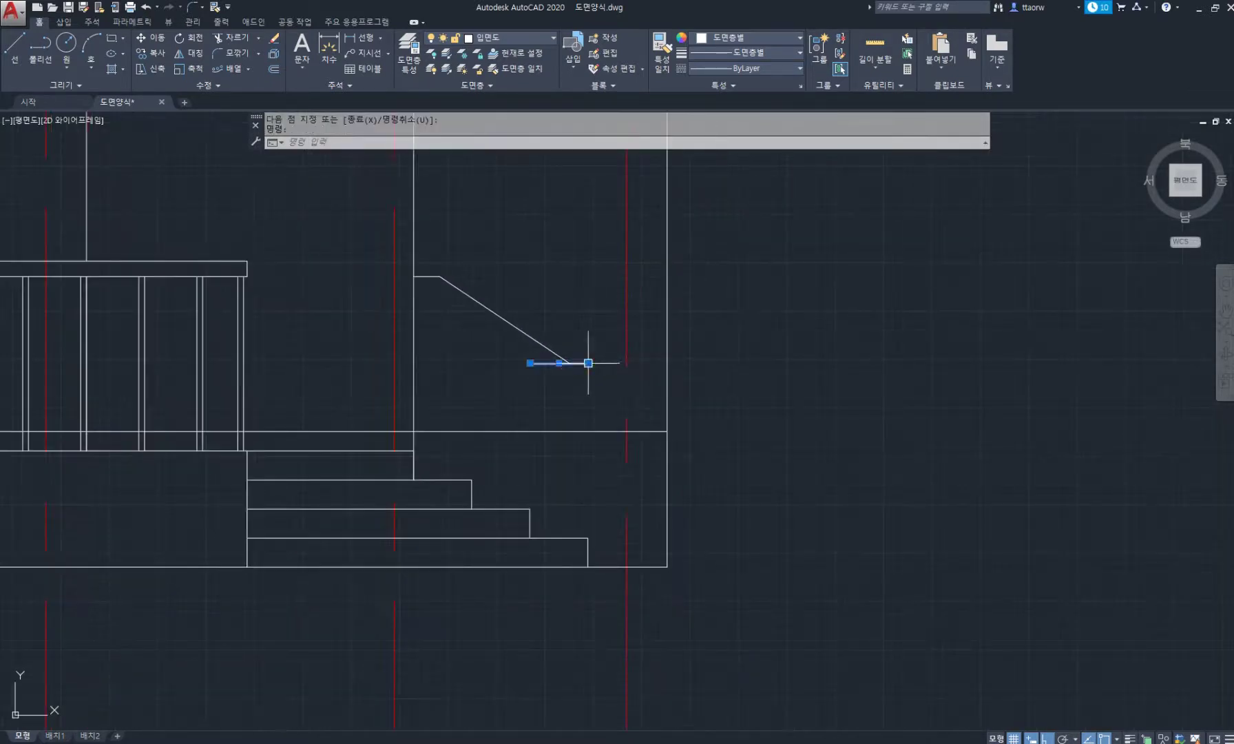
{"action": "left_click", "coordinate": [588, 362]}
{"action": "left_click", "coordinate": [602, 365]}
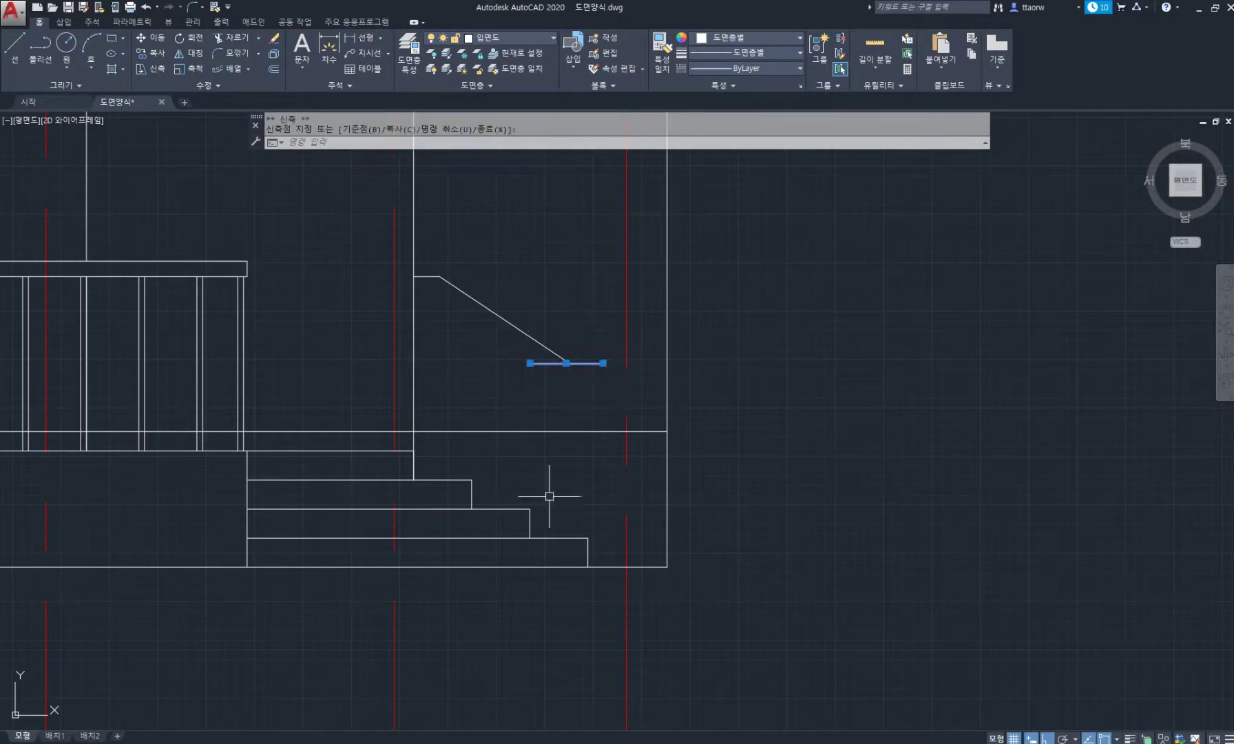
{"action": "key", "text": "Escape"}
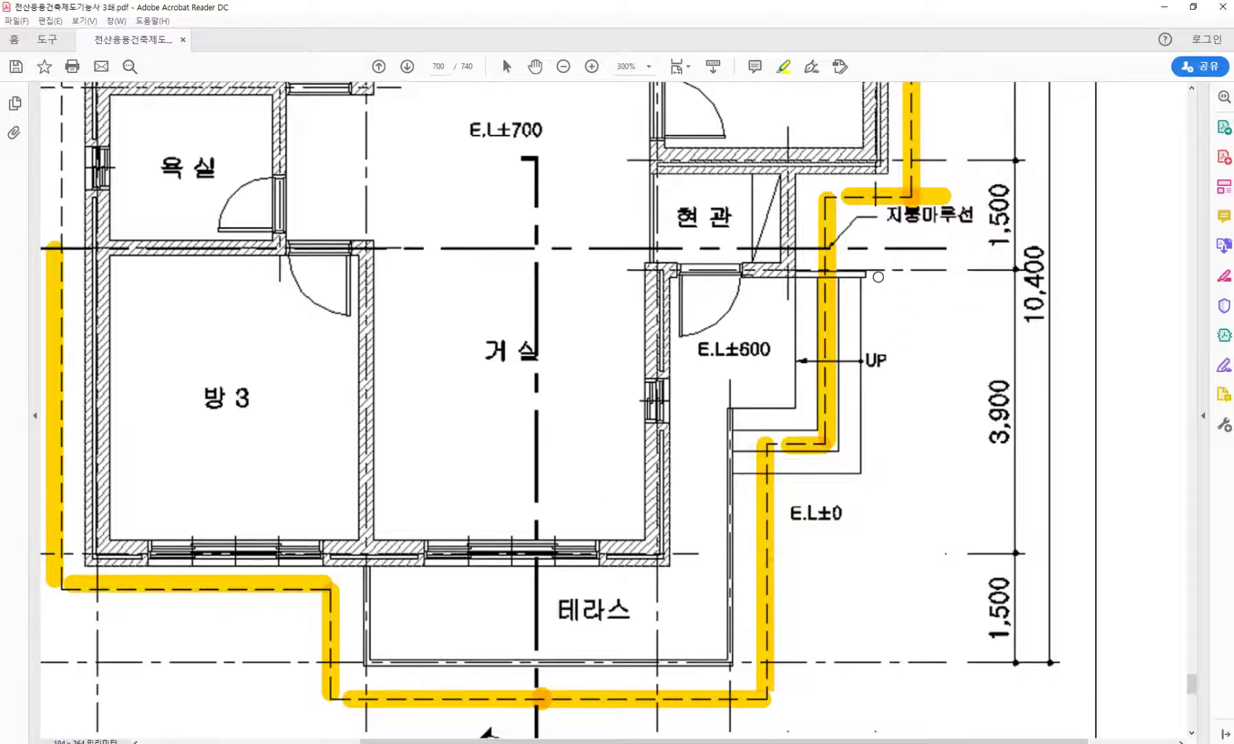
Check the entrance steps in the PDF plan, and trim the lower horizontal line's overhang left of the sloped line
{"action": "scroll", "coordinate": [878, 276], "scroll_direction": "up", "scroll_amount": 1, "text": "ctrl"}
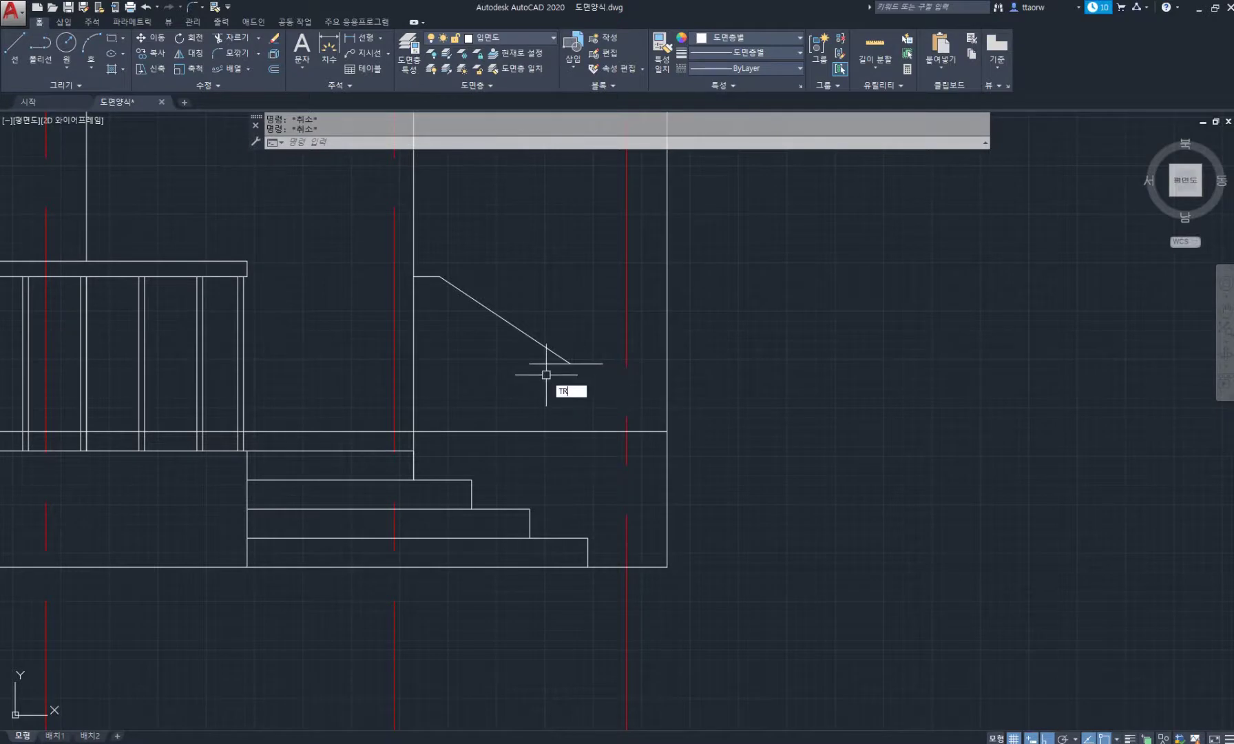
{"action": "key", "text": "Return"}
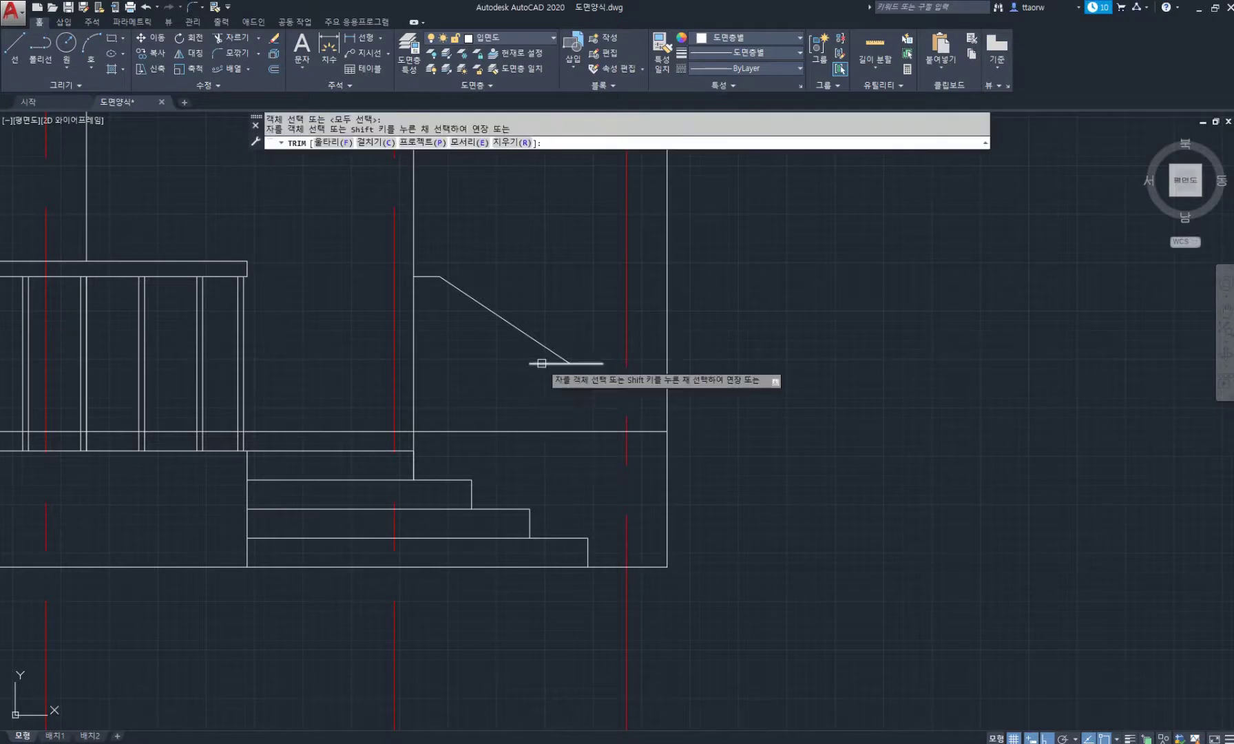
{"action": "key", "text": "Return"}
Join the upper, sloped and lower handrail lines above the steps into one polyline
{"action": "middle_click_drag", "start_coordinate": [473, 277], "coordinate": [479, 283]}
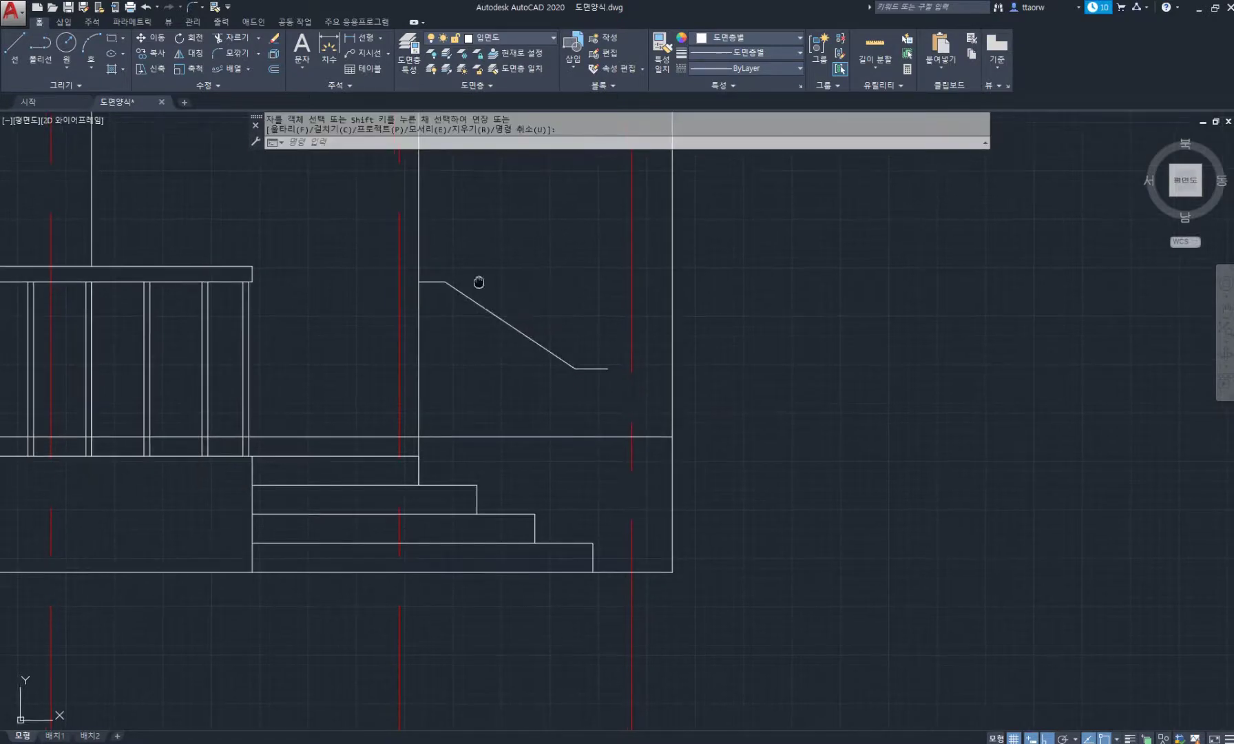
{"action": "type", "text": "j"}
{"action": "key", "text": "Return"}
{"action": "left_click", "coordinate": [593, 372]}
{"action": "left_click", "coordinate": [434, 250]}
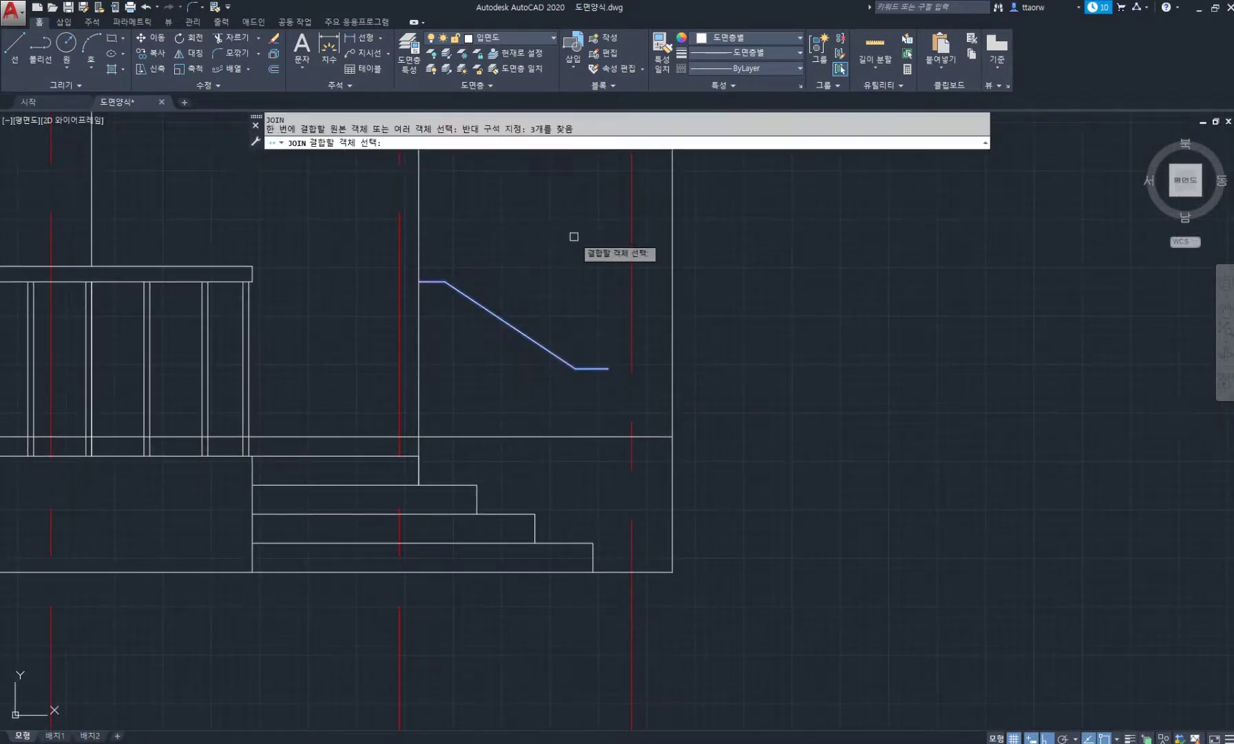
{"action": "key", "text": "Return"}
Offset the joined stair handrail polyline 80 upward to form the handrail's upper edge
{"action": "type", "text": "o"}
{"action": "key", "text": "Return"}
{"action": "key", "text": "Return"}
{"action": "left_click", "coordinate": [504, 321]}
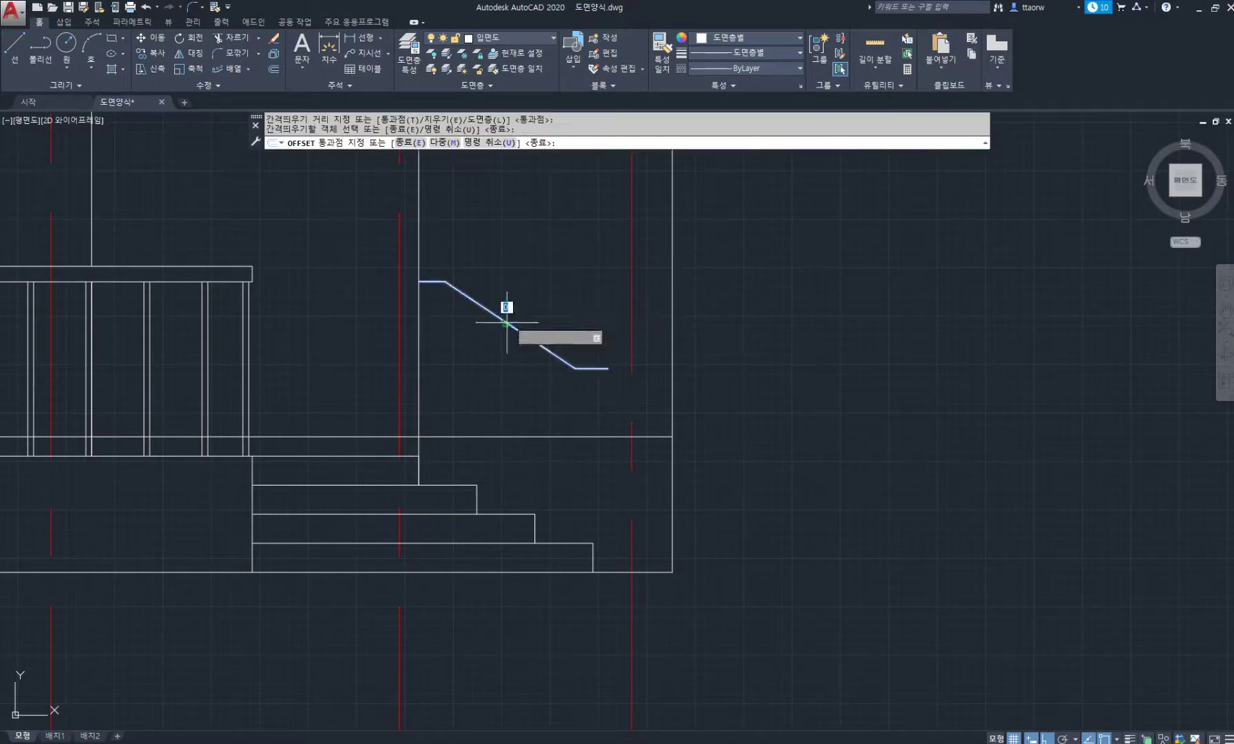
{"action": "key", "text": "Return"}
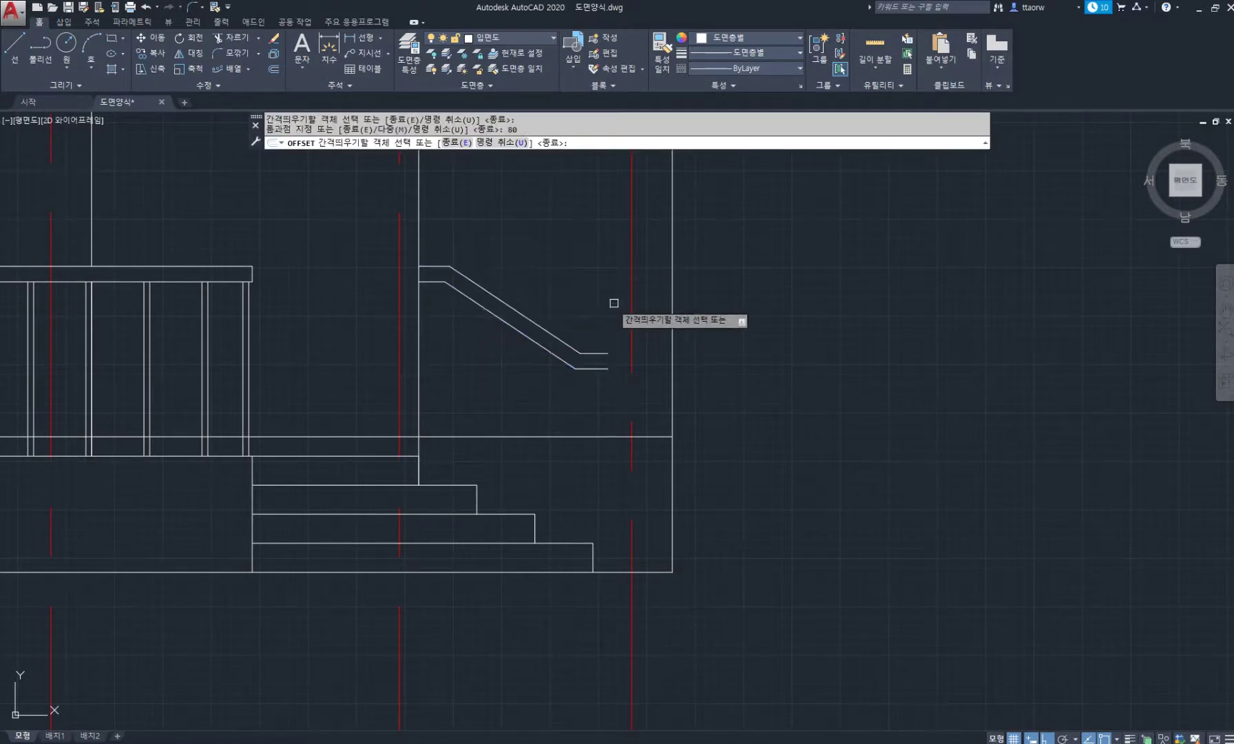
{"action": "key", "text": "Escape"}
Close the stair handrail's lower right end with a short vertical line
{"action": "type", "text": "l"}
{"action": "key", "text": "Return"}
{"action": "left_click", "coordinate": [607, 353]}
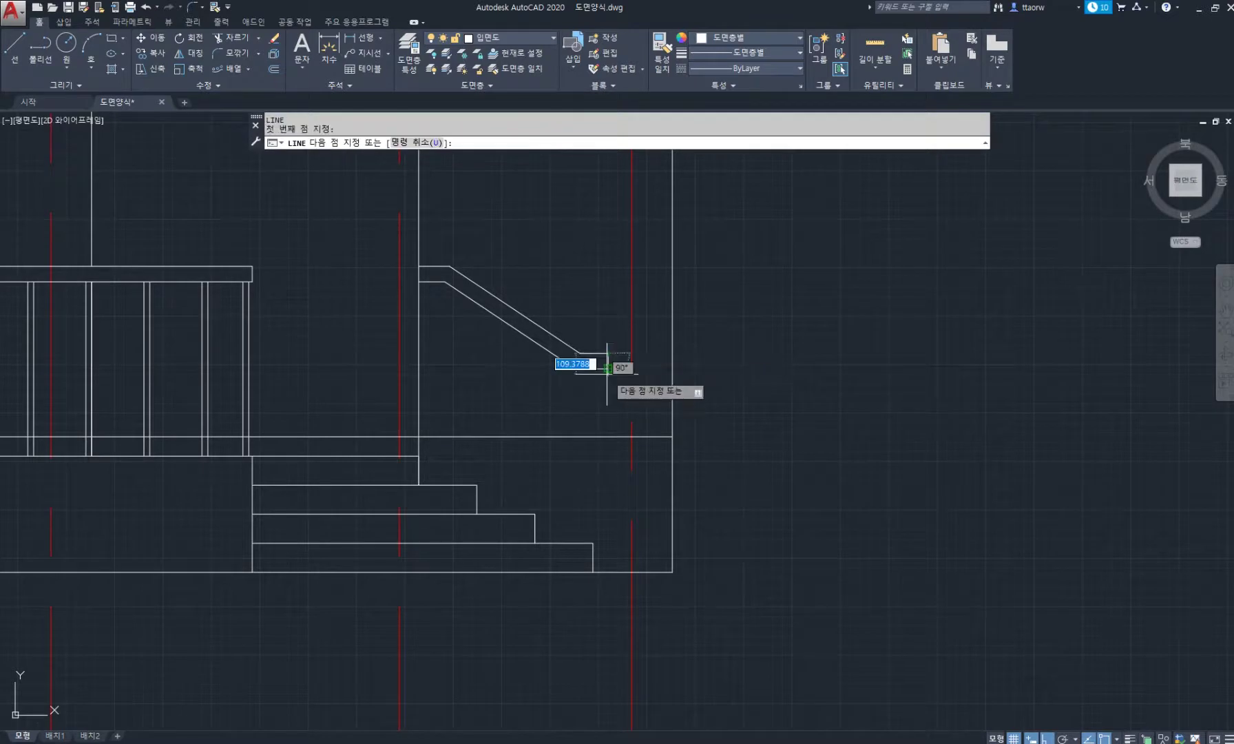
{"action": "left_click", "coordinate": [607, 368]}
{"action": "key", "text": "Return"}
{"action": "scroll", "coordinate": [591, 493], "scroll_direction": "up", "scroll_amount": 2}
Draw a vertical baluster line from the stair handrail's lower bend down to the lowest tread
{"action": "key", "text": "Return"}
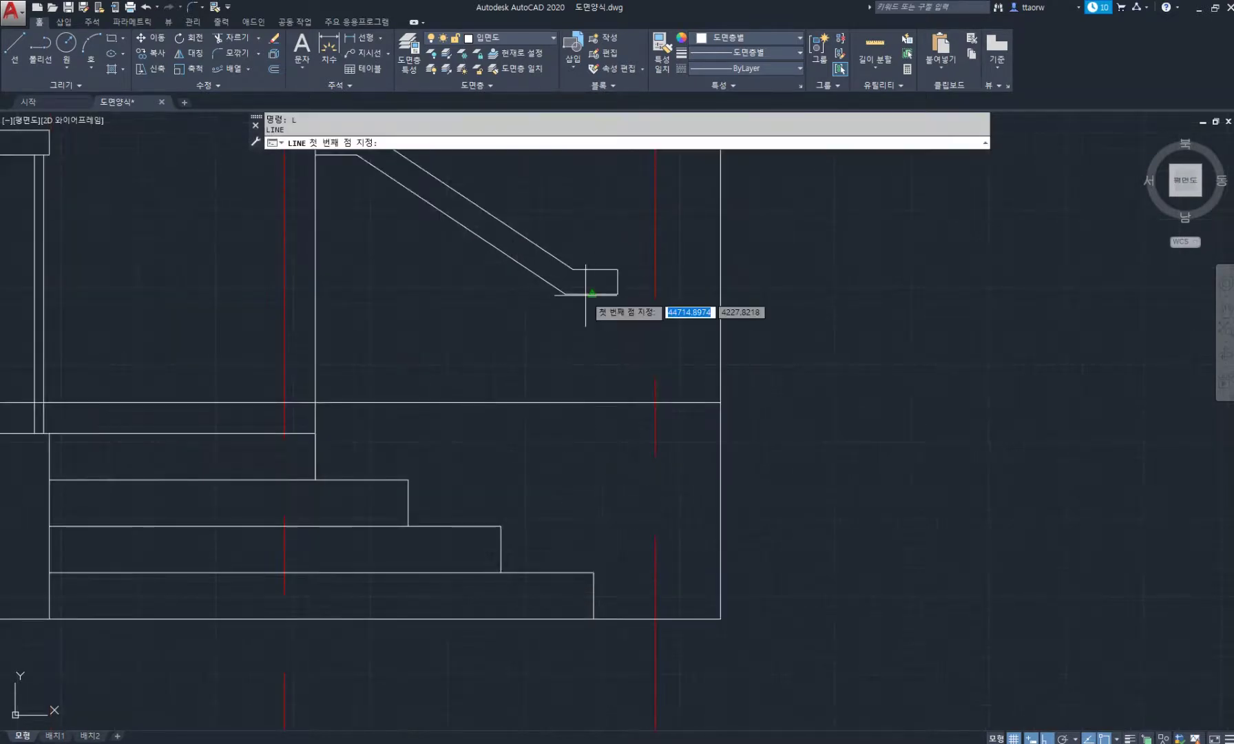
{"action": "left_click", "coordinate": [567, 294]}
{"action": "left_click", "coordinate": [566, 572]}
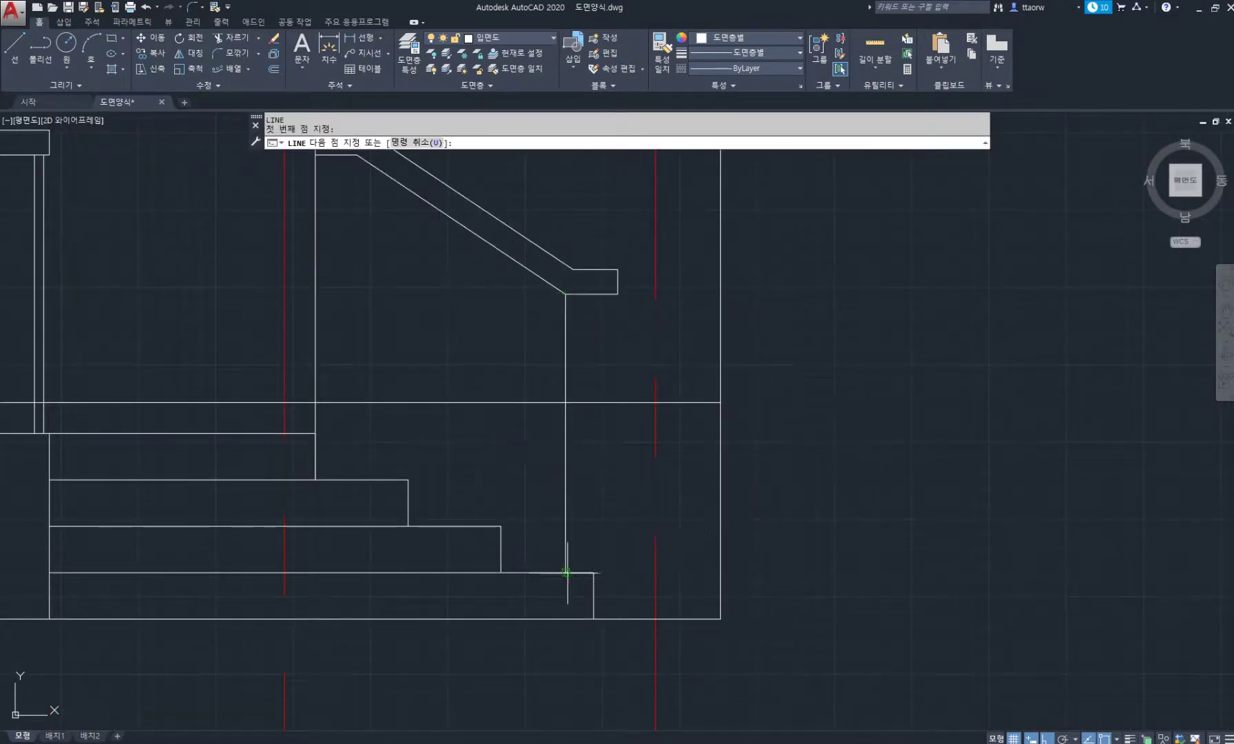
{"action": "key", "text": "Return"}
Offset the stair baluster line to the right to form the baluster's second edge
{"action": "type", "text": "o"}
{"action": "key", "text": "Return"}
{"action": "key", "text": "Return"}
{"action": "left_click", "coordinate": [565, 325]}
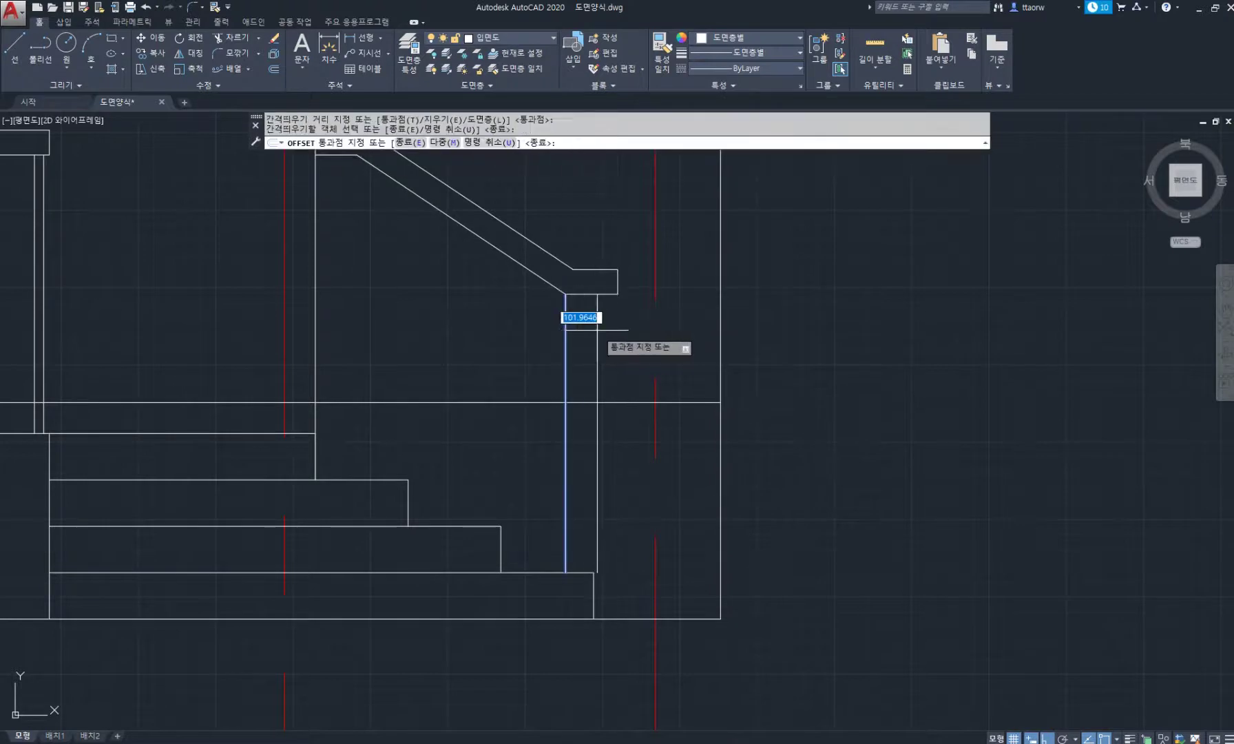
{"action": "key", "text": "Return"}
{"action": "key", "text": "Escape"}
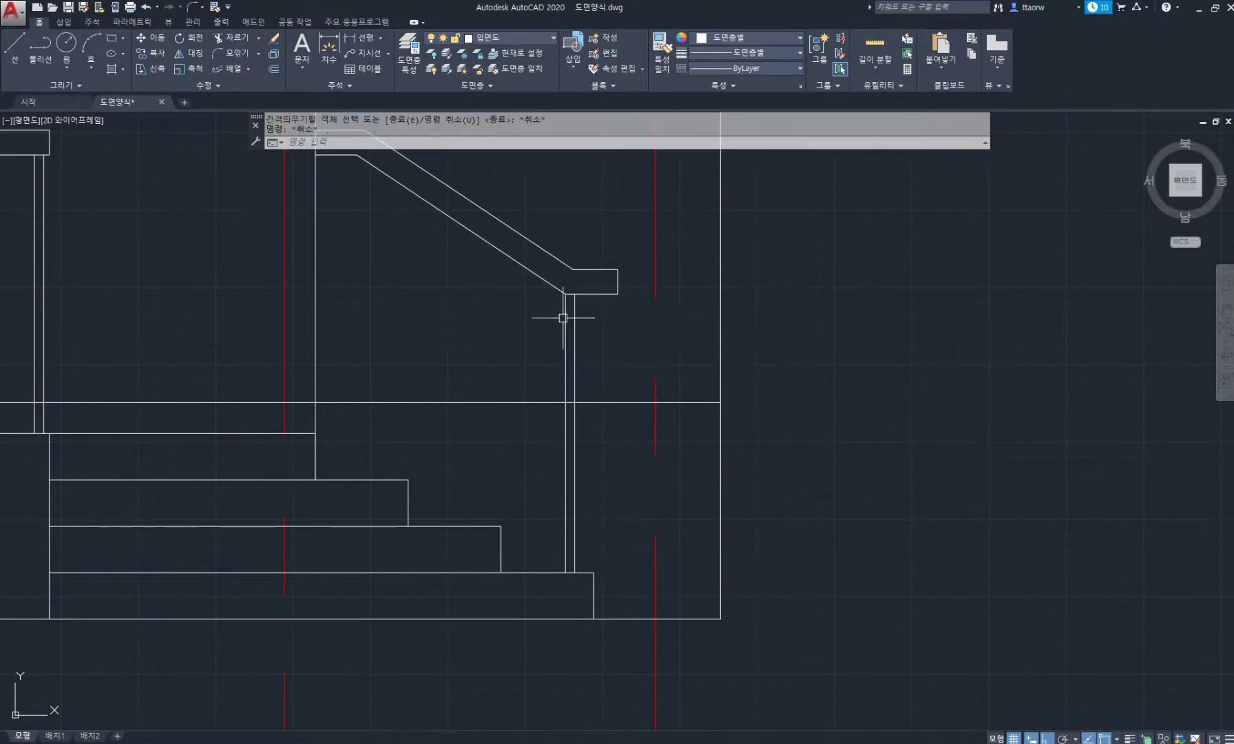
Copy the stair baluster from the lowest step's nosing to the nosings of the next two steps above
{"action": "scroll", "coordinate": [565, 318], "scroll_direction": "up", "scroll_amount": 4}
{"action": "scroll", "coordinate": [650, 358], "scroll_direction": "down", "scroll_amount": 4}
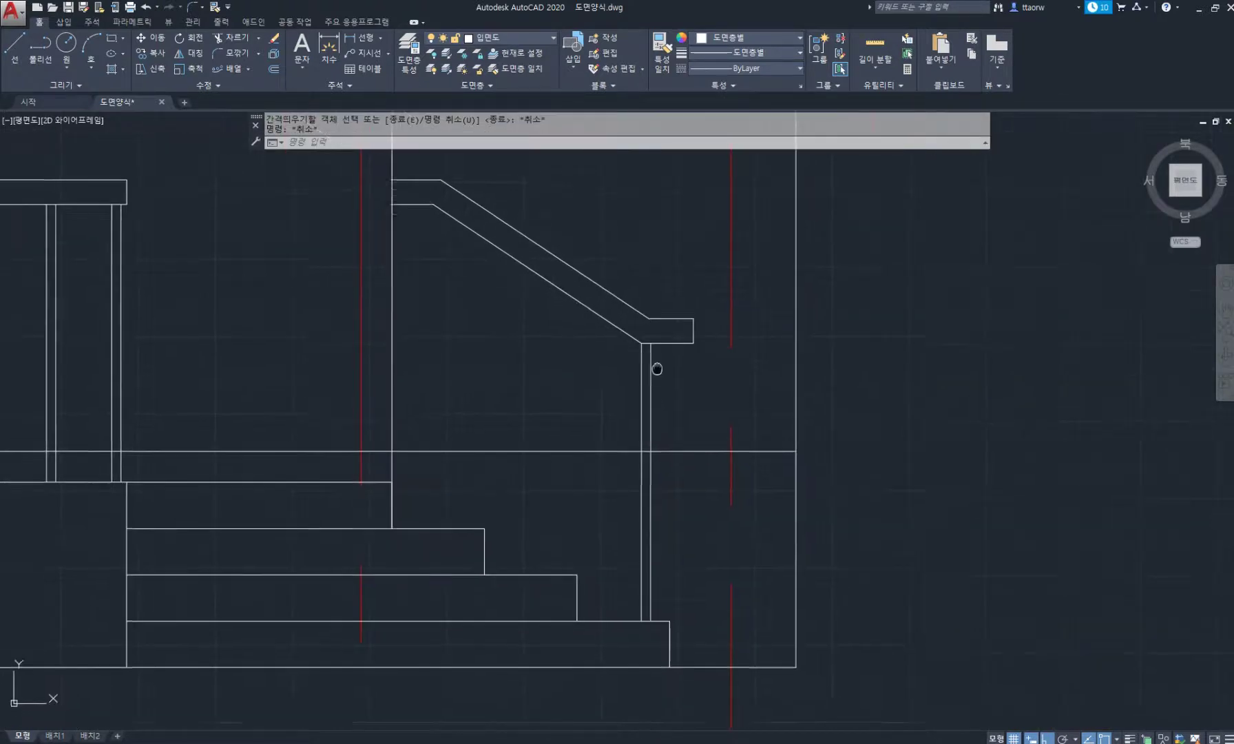
{"action": "type", "text": "co"}
{"action": "key", "text": "Return"}
{"action": "left_click", "coordinate": [671, 364]}
{"action": "left_click", "coordinate": [584, 394]}
{"action": "key", "text": "Return"}
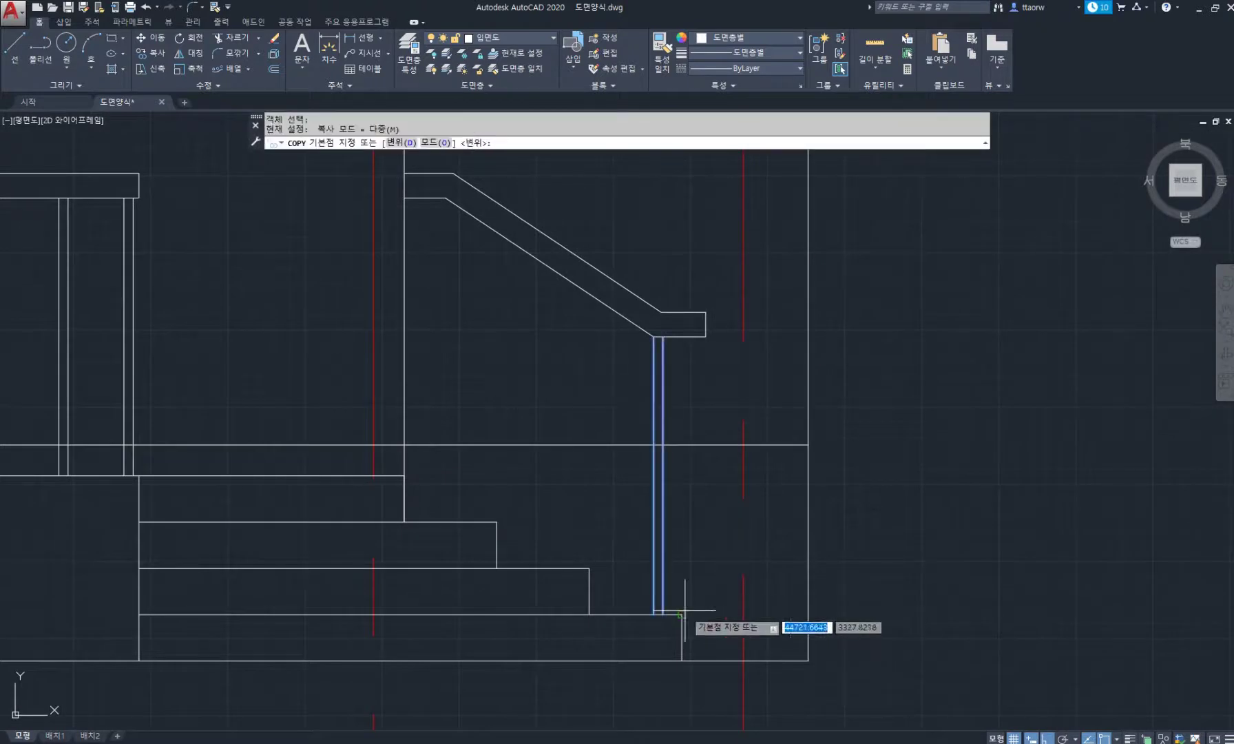
{"action": "left_click", "coordinate": [681, 613]}
{"action": "left_click", "coordinate": [589, 568]}
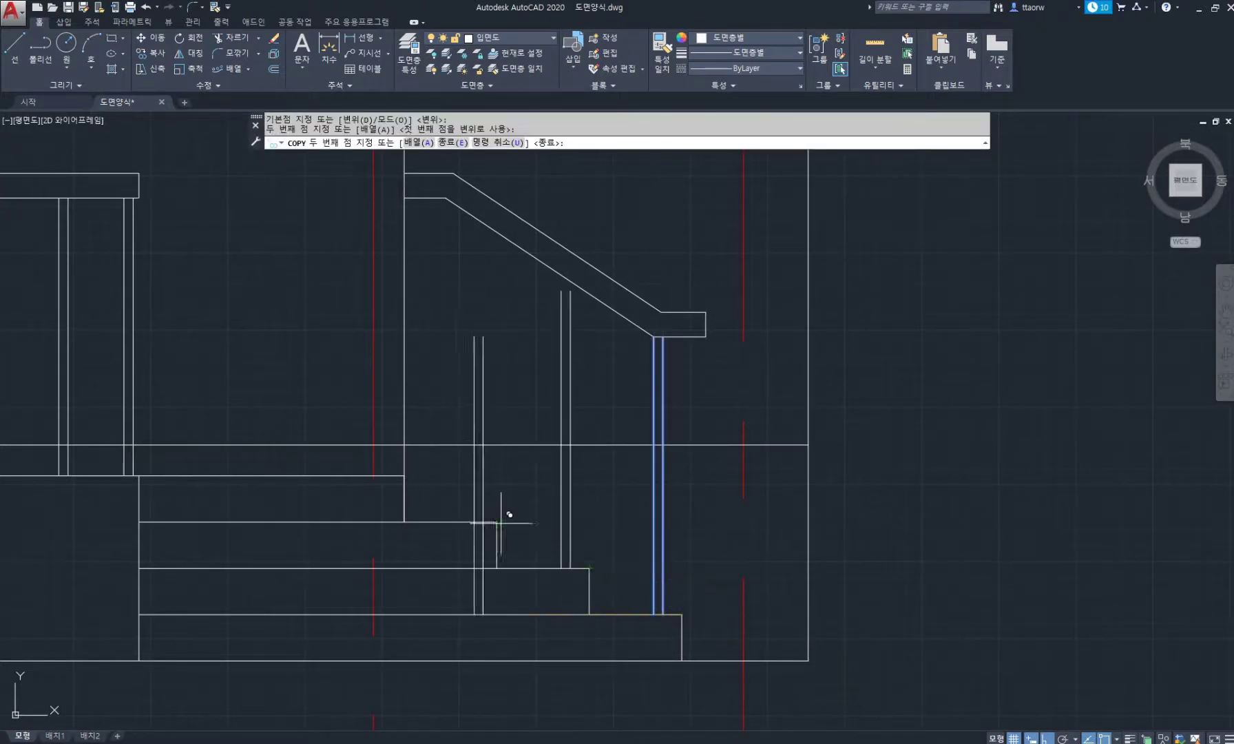
{"action": "middle_click_drag", "start_coordinate": [523, 311], "coordinate": [565, 335]}
{"action": "key", "text": "Escape"}
Extend the two copied stair balusters up to the underside of the sloped handrail
{"action": "type", "text": "ex"}
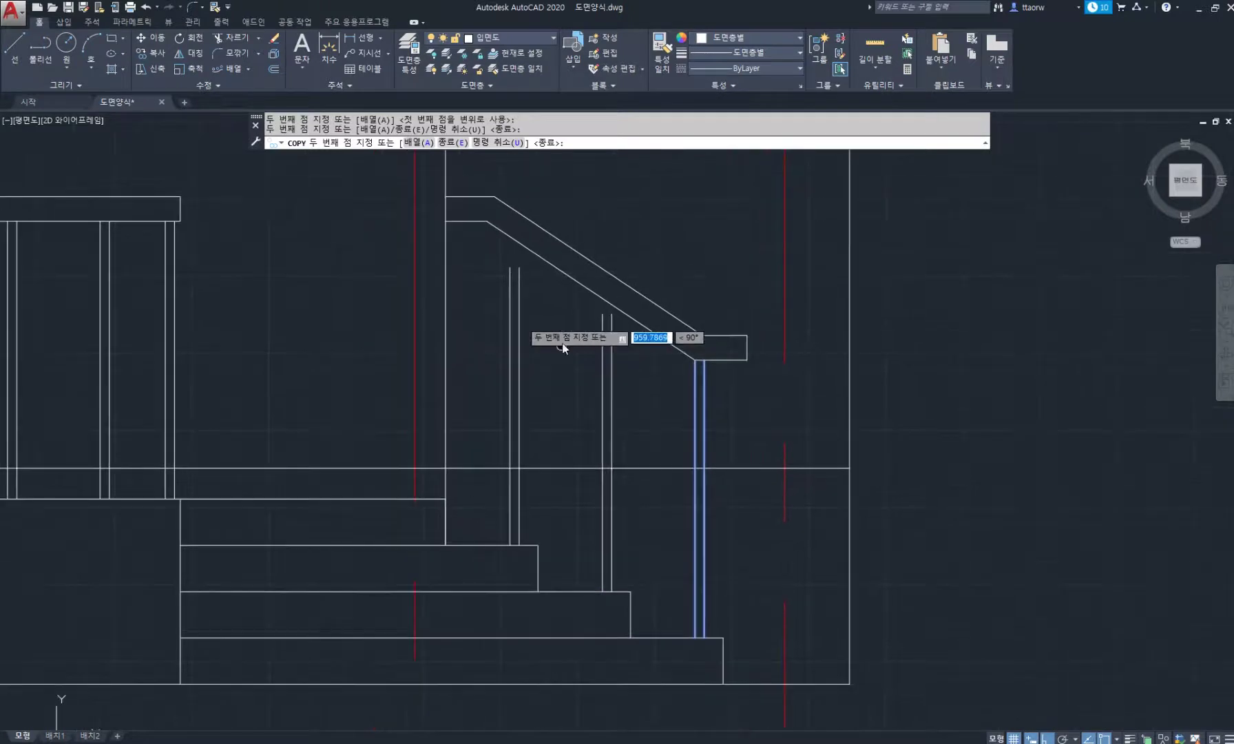
{"action": "key", "text": "Return"}
{"action": "key", "text": "Return"}
{"action": "left_click", "coordinate": [631, 358]}
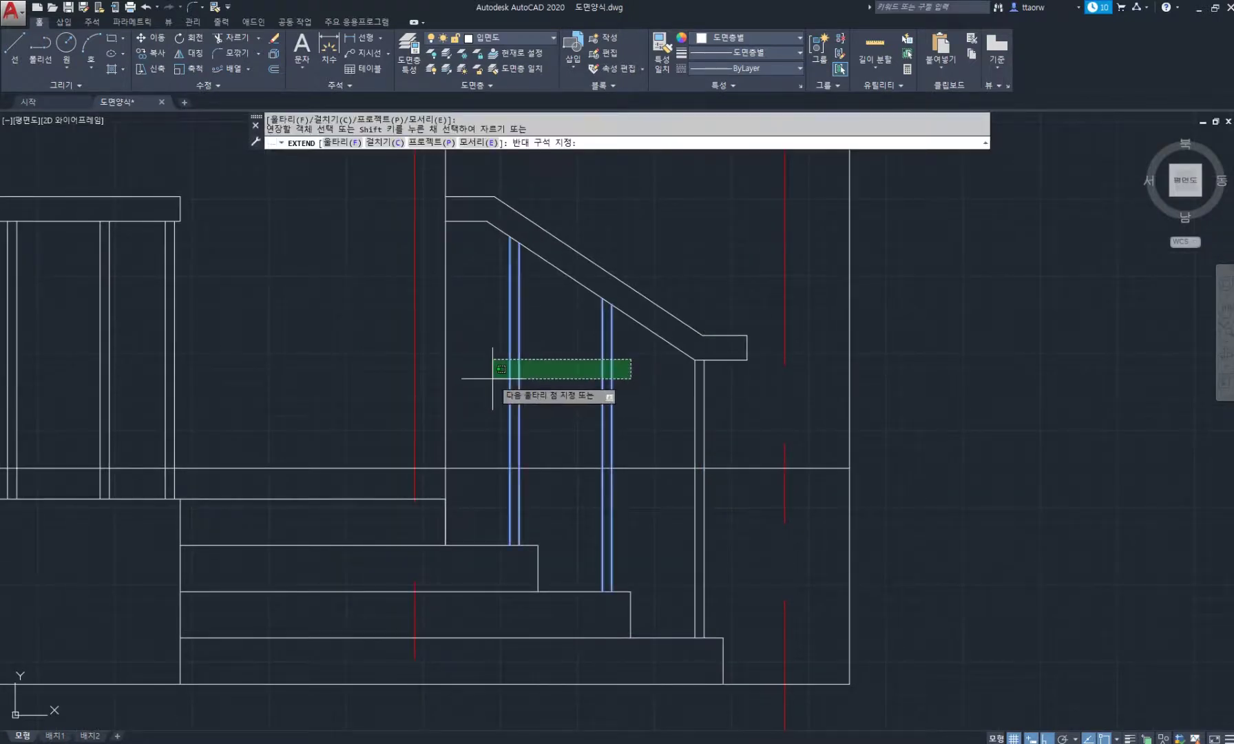
{"action": "left_click", "coordinate": [493, 377]}
{"action": "scroll", "coordinate": [561, 389], "scroll_direction": "down", "scroll_amount": 6}
{"action": "key", "text": "Return"}
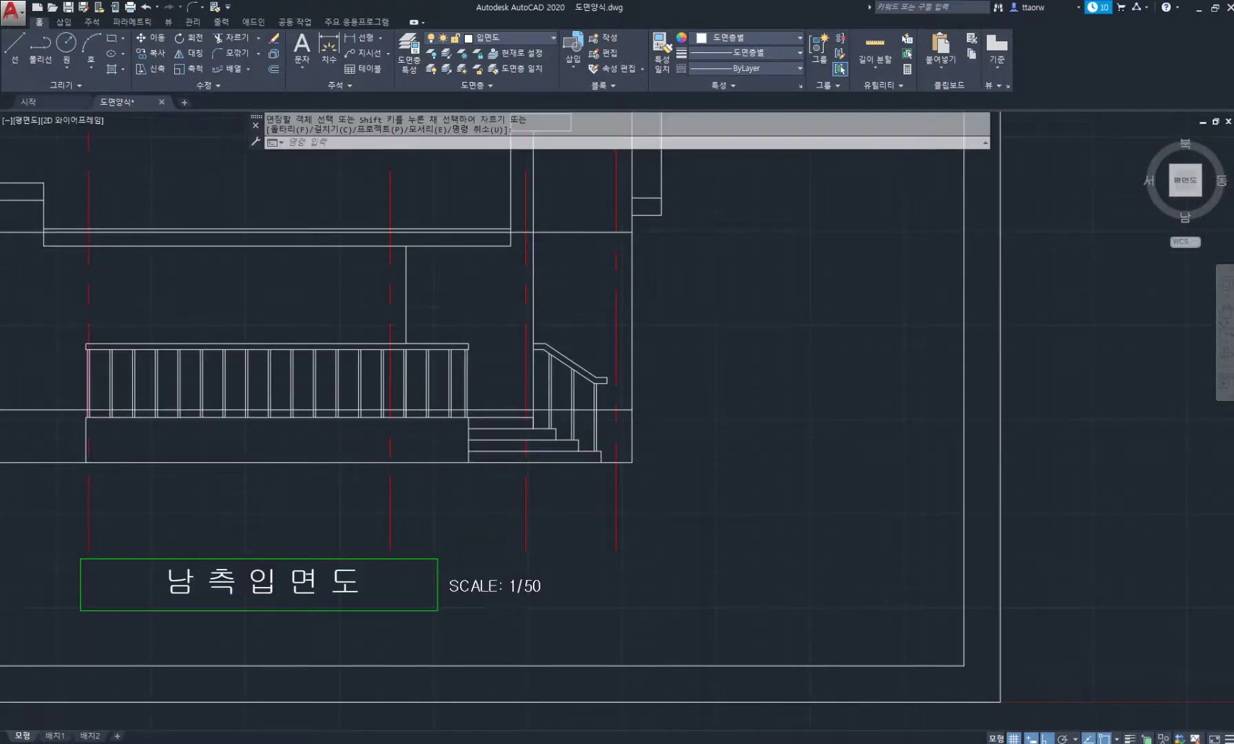
Switch to the PDF floor plan in Acrobat Reader
{"action": "scroll", "coordinate": [625, 385], "scroll_direction": "down", "scroll_amount": 3}
{"action": "scroll", "coordinate": [305, 358], "scroll_direction": "up", "scroll_amount": 3}
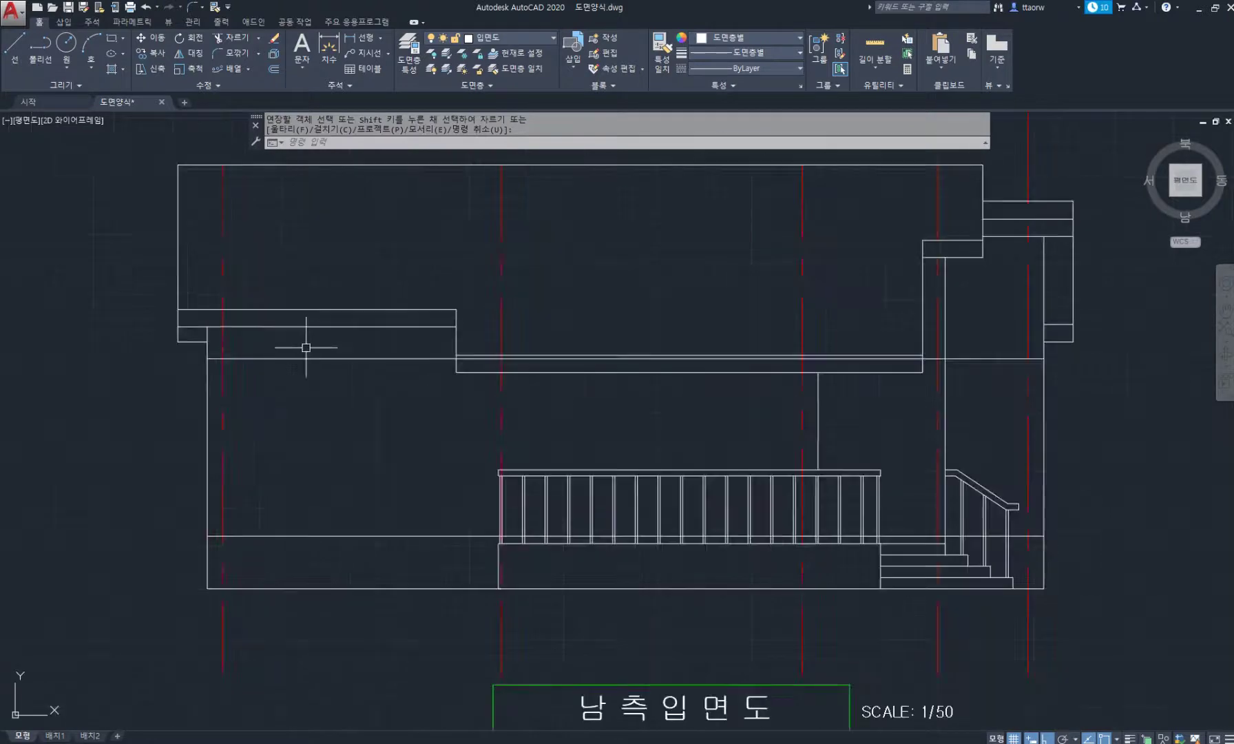
{"action": "left_click", "coordinate": [361, 742]}
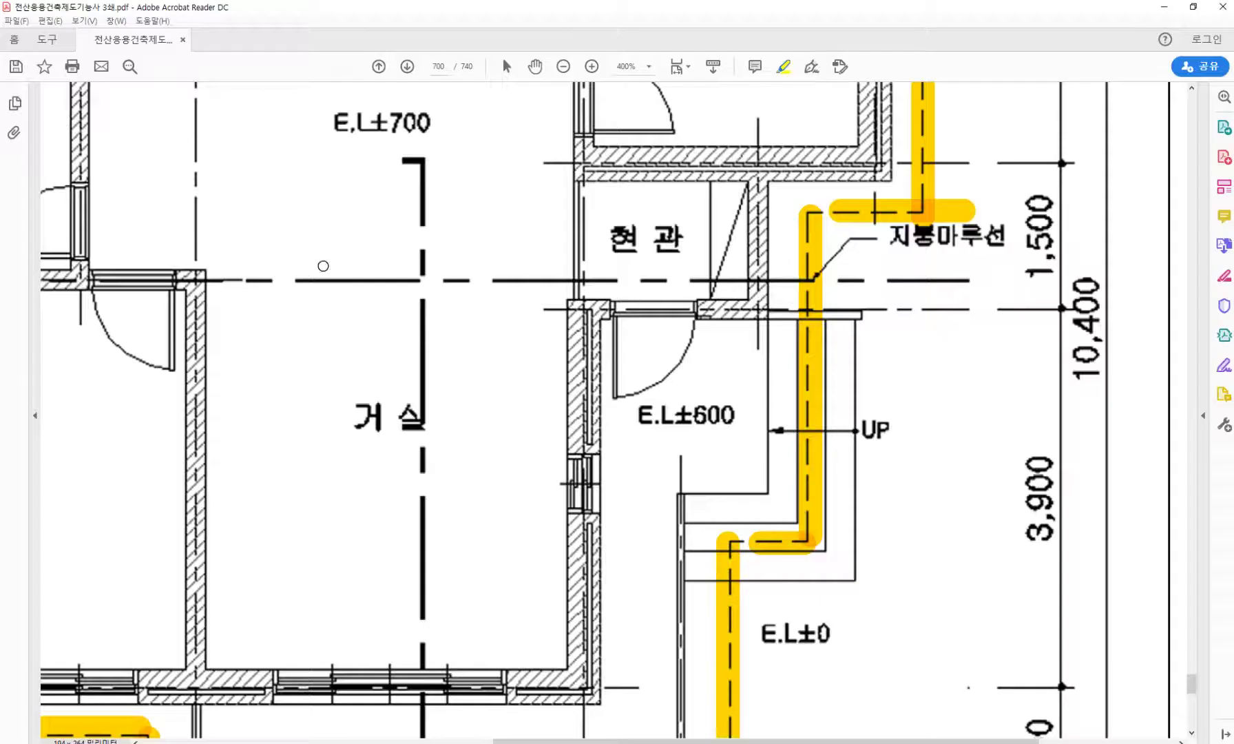
Check the front window of room 방 3 on the PDF floor plan, and switch to AutoCAD to gauge the elevation's left wall
{"action": "scroll", "coordinate": [321, 310], "scroll_direction": "down", "scroll_amount": 1}
{"action": "scroll", "coordinate": [321, 313], "scroll_direction": "down", "scroll_amount": 2, "text": "ctrl"}
{"action": "scroll", "coordinate": [467, 508], "scroll_direction": "up", "scroll_amount": 1, "text": "ctrl"}
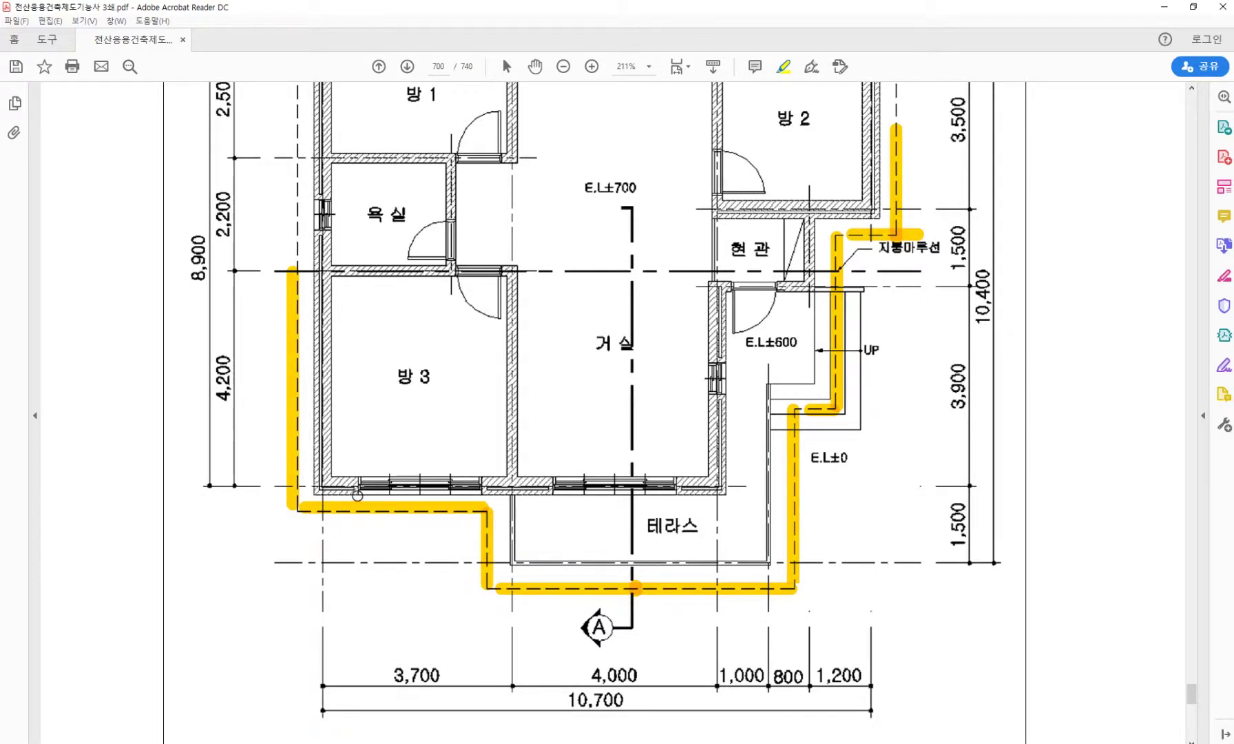
{"action": "left_click", "coordinate": [400, 741]}
{"action": "middle_click_drag", "start_coordinate": [215, 398], "coordinate": [280, 391]}
{"action": "type", "text": "DIST"}
{"action": "key", "text": "Return"}
{"action": "left_click", "coordinate": [236, 398]}
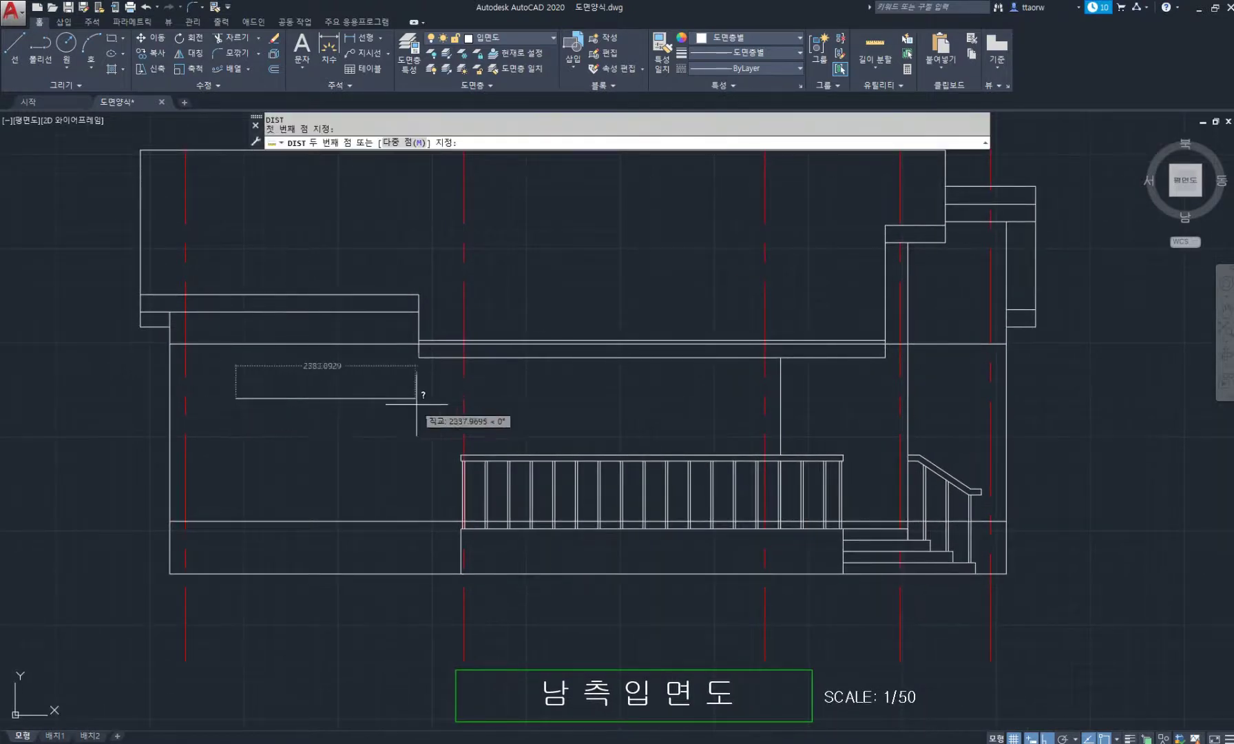
{"action": "middle_click_drag", "start_coordinate": [416, 397], "coordinate": [548, 403]}
{"action": "key", "text": "Escape"}
Draw a 2400 by 1200 window rectangle hanging below the horizontal guide line on the elevation's left wall
{"action": "type", "text": "rec"}
{"action": "key", "text": "Return"}
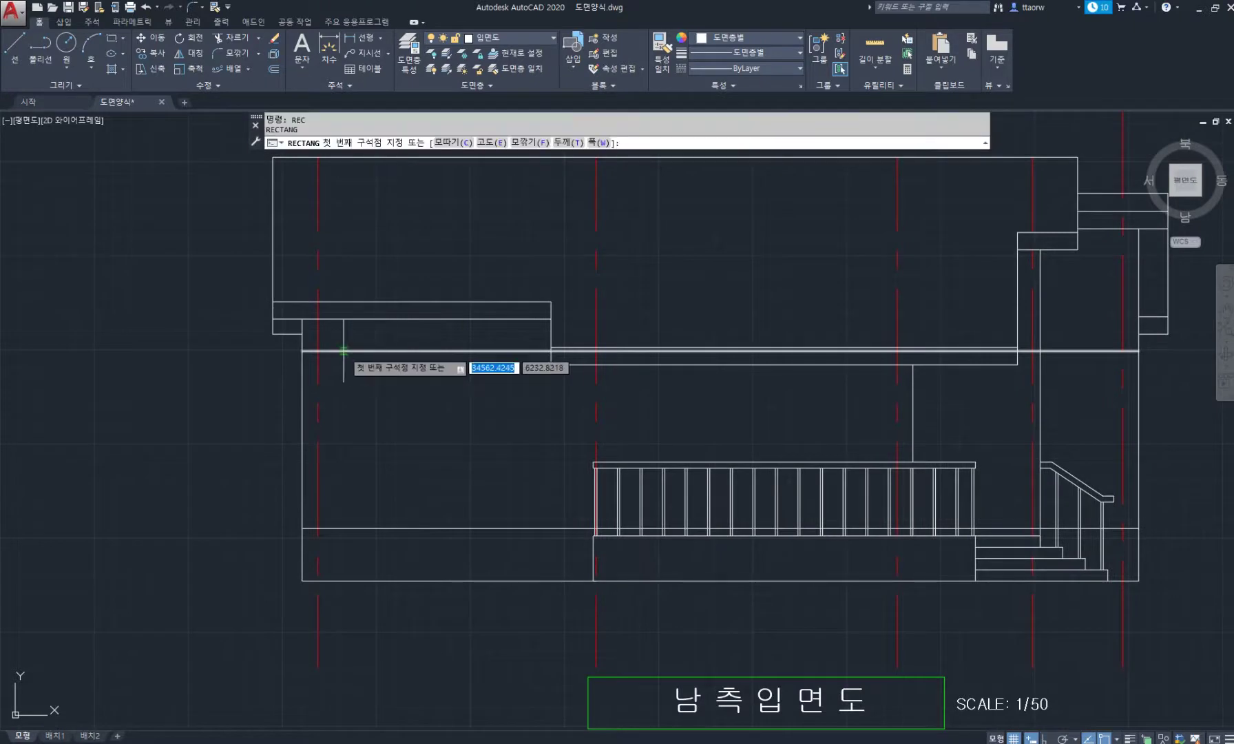
{"action": "left_click", "coordinate": [345, 353]}
{"action": "middle_click_drag", "start_coordinate": [524, 474], "coordinate": [531, 505]}
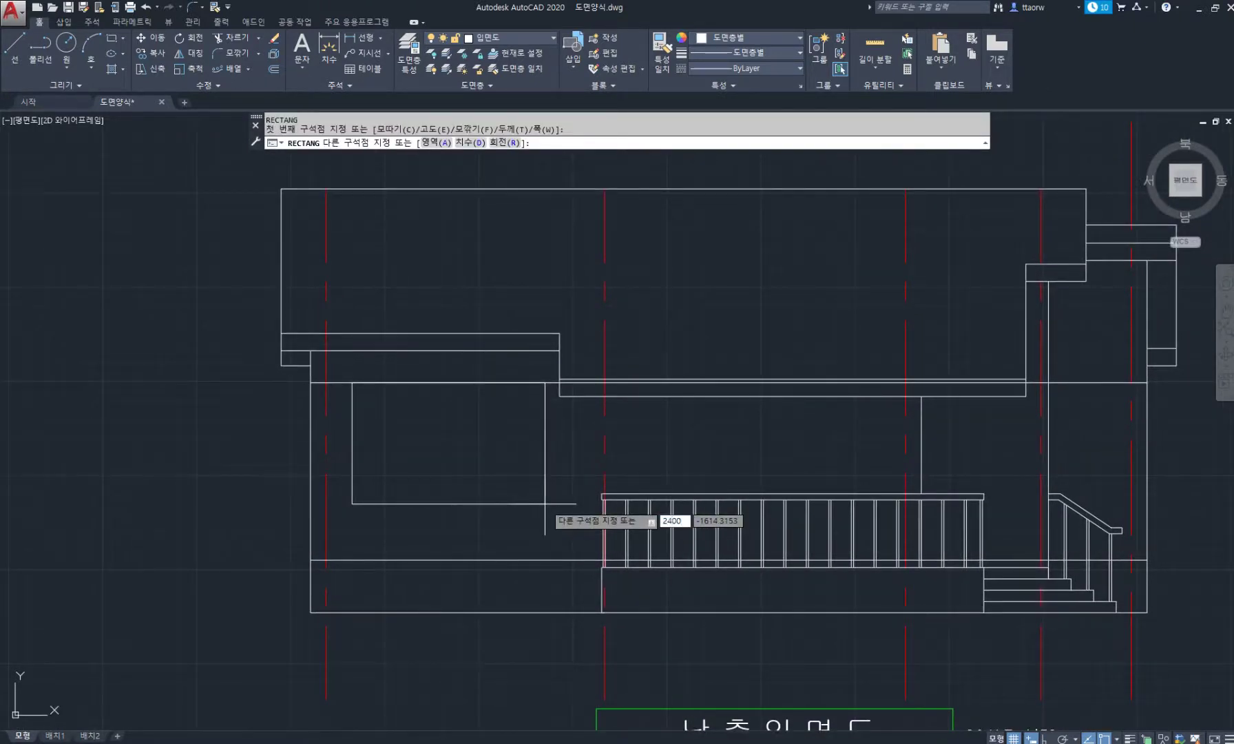
{"action": "key", "text": "Tab"}
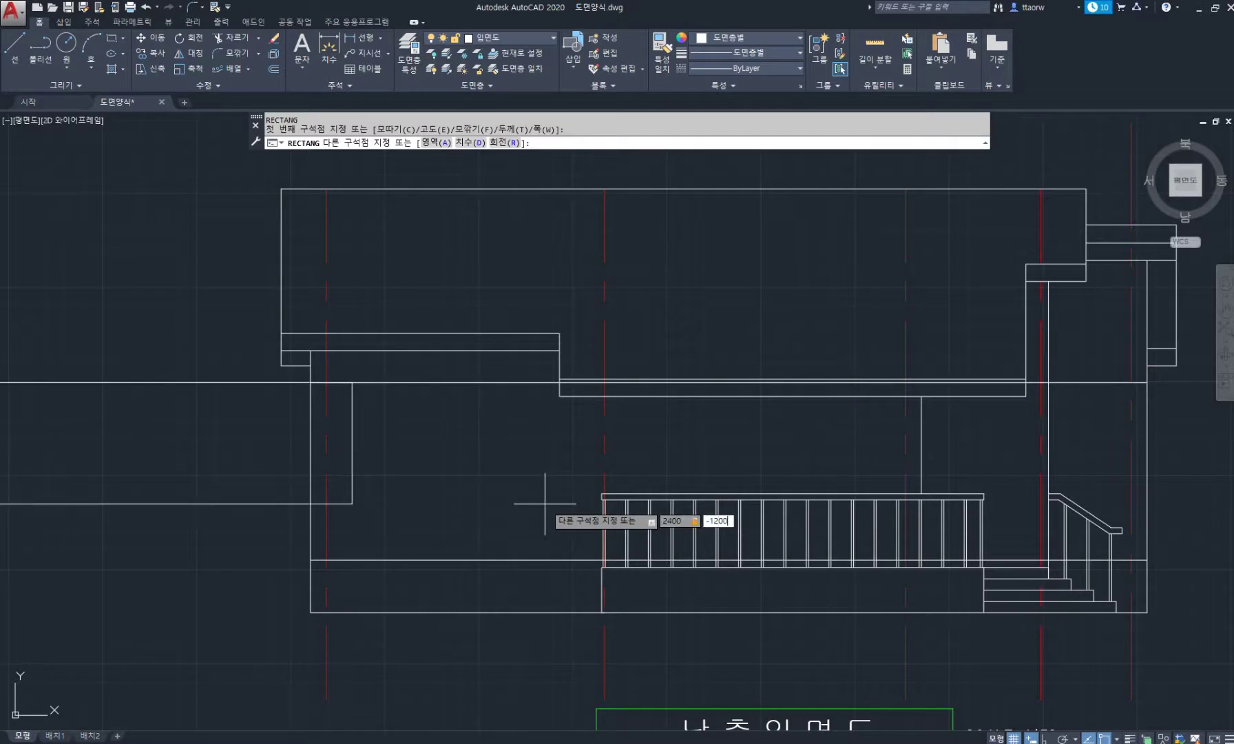
{"action": "key", "text": "Return"}
Move the window rectangle a short distance right along the guide line, and compare its placement with the PDF floor plan
{"action": "scroll", "coordinate": [498, 416], "scroll_direction": "up", "scroll_amount": 2}
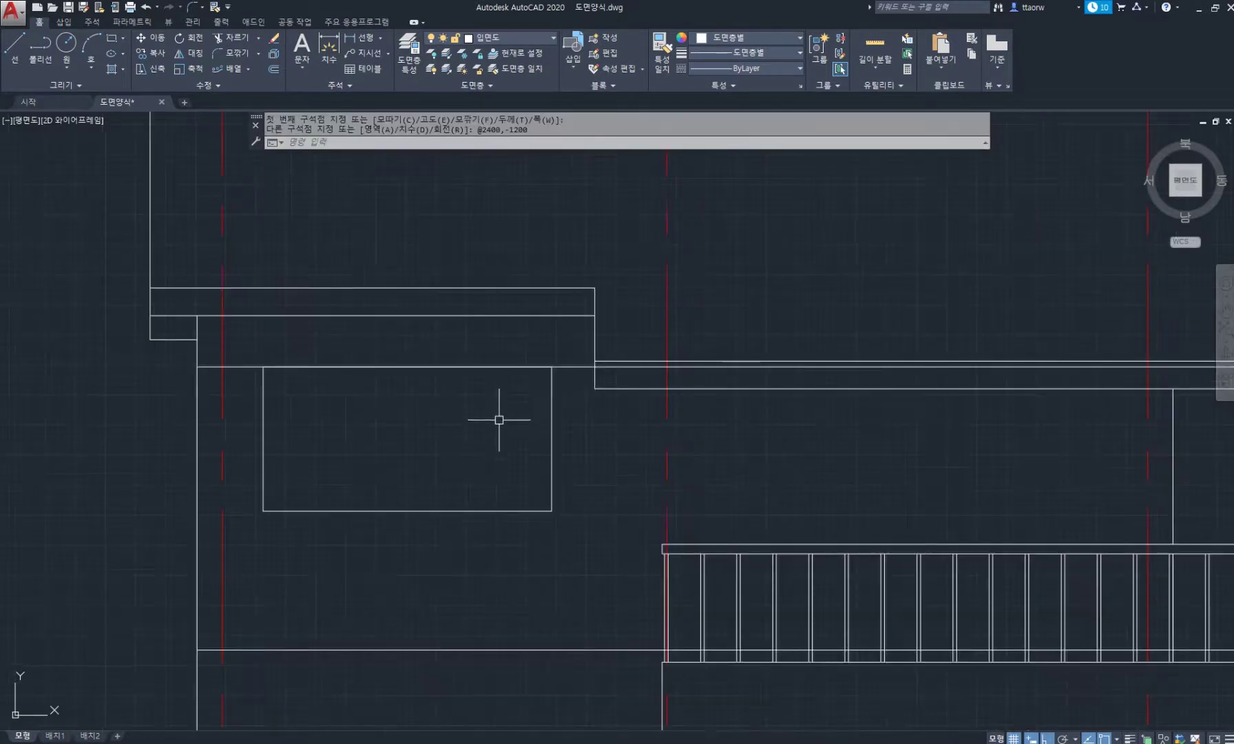
{"action": "type", "text": "m"}
{"action": "key", "text": "Return"}
{"action": "type", "text": "l"}
{"action": "key", "text": "Return"}
{"action": "key", "text": "Return"}
{"action": "left_click", "coordinate": [445, 559]}
{"action": "left_click", "coordinate": [474, 564]}
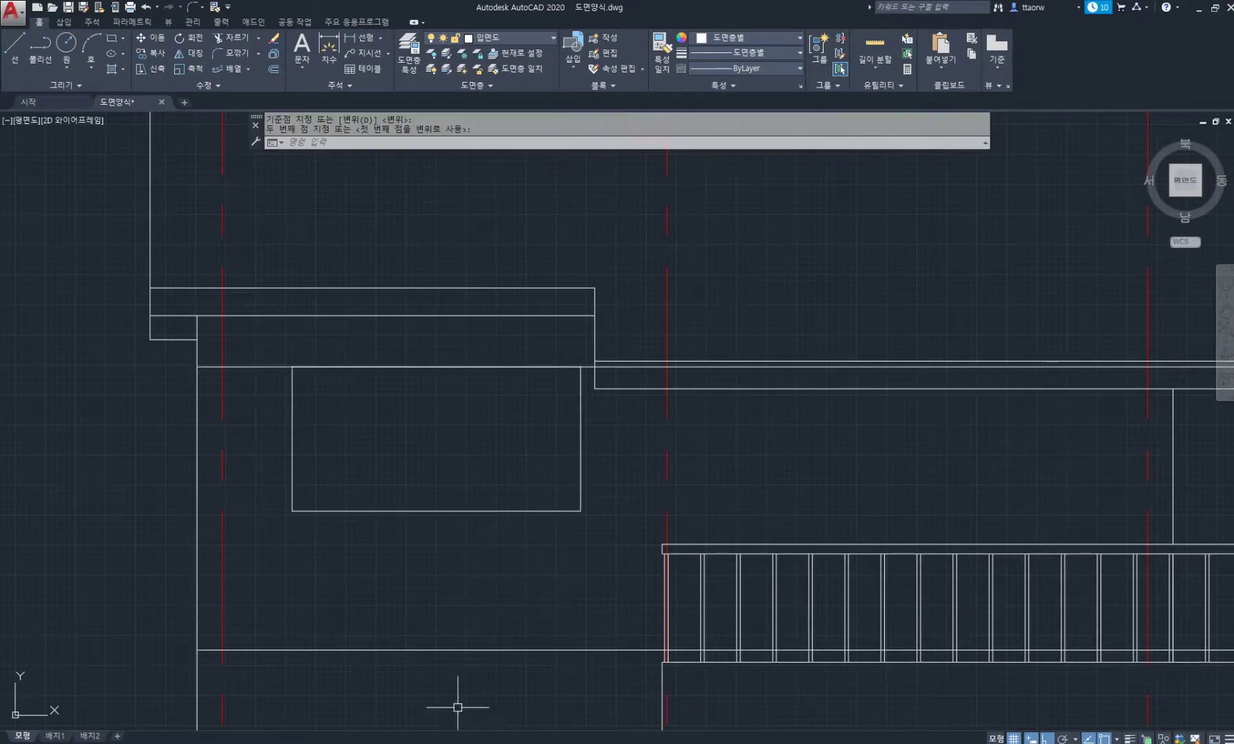
{"action": "key", "text": "alt+Tab"}
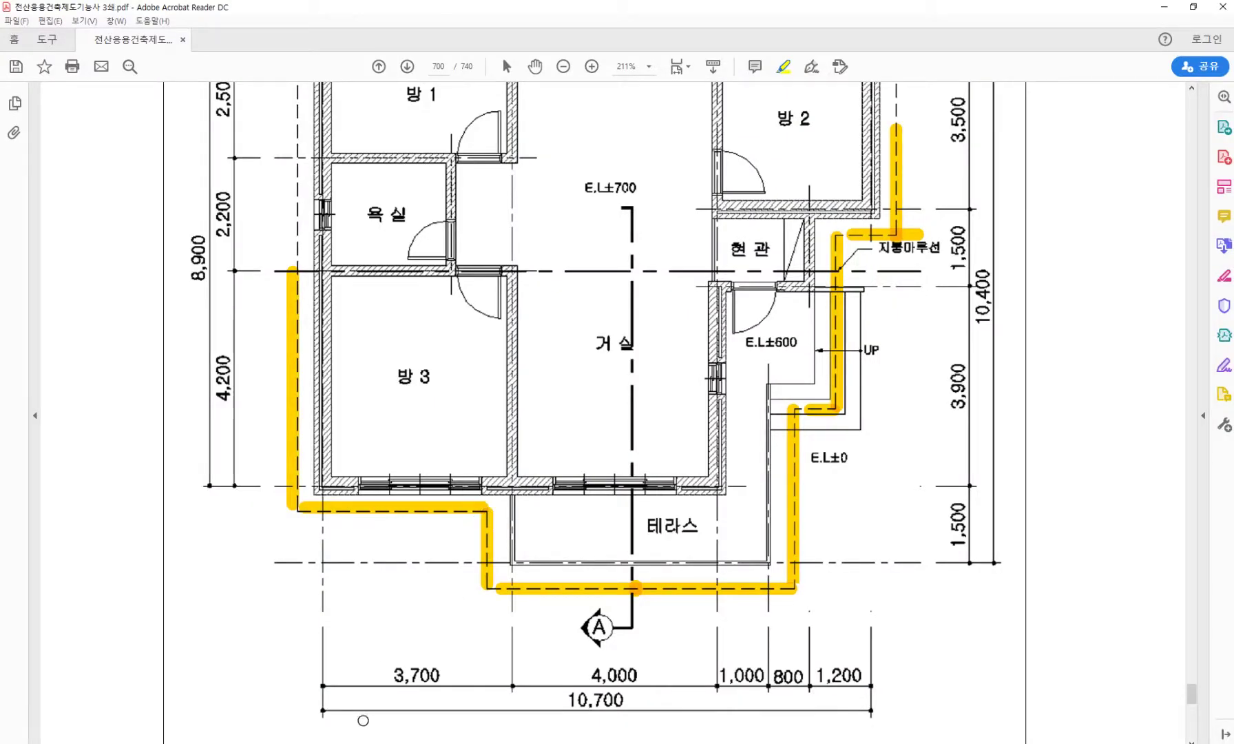
{"action": "key", "text": "alt+Tab"}
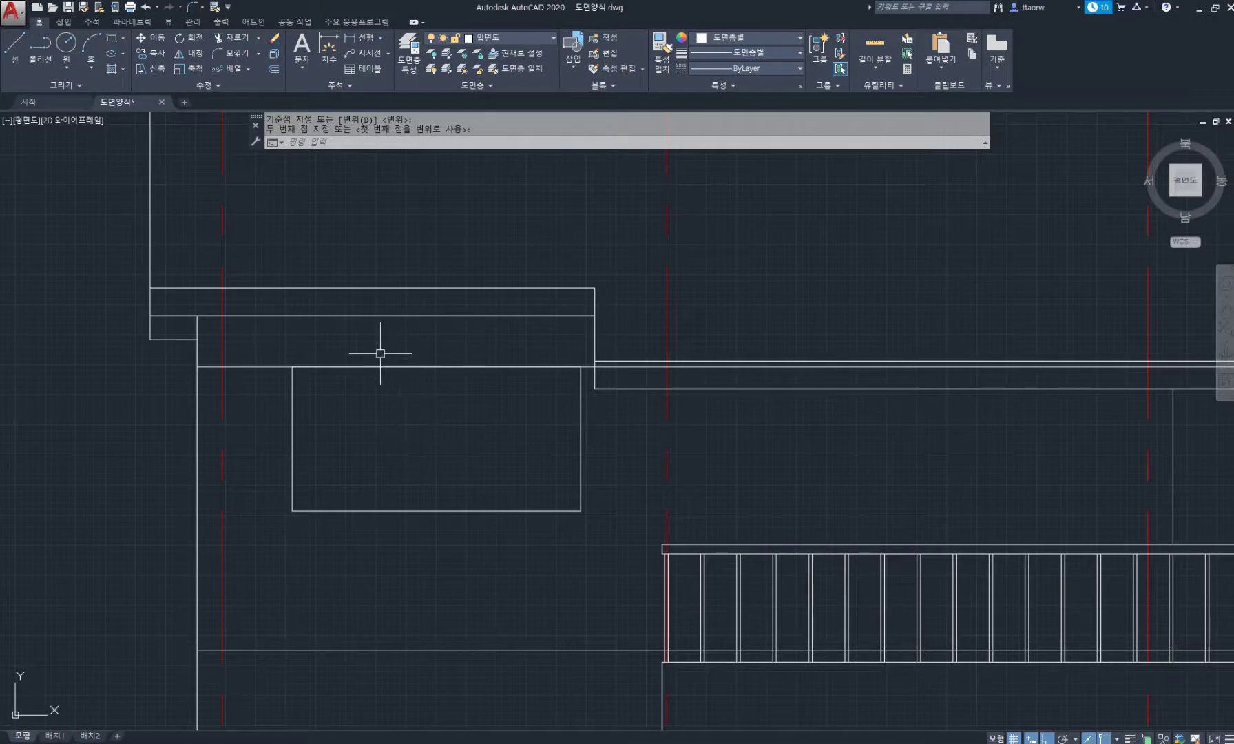
Offset the window rectangle 30 inward, and offset the resulting rectangle another 45 inward to form the frame
{"action": "type", "text": "o"}
{"action": "key", "text": "Return"}
{"action": "key", "text": "Return"}
{"action": "left_click", "coordinate": [292, 417]}
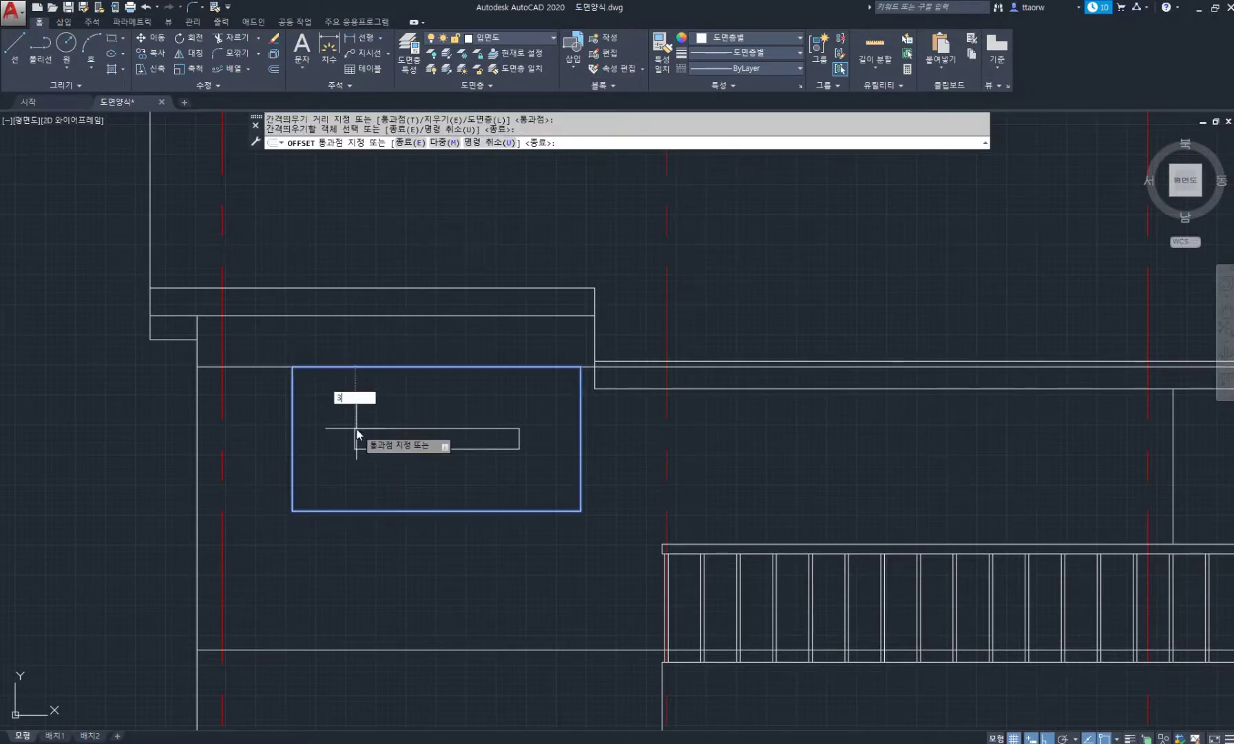
{"action": "key", "text": "Return"}
{"action": "left_click", "coordinate": [296, 421]}
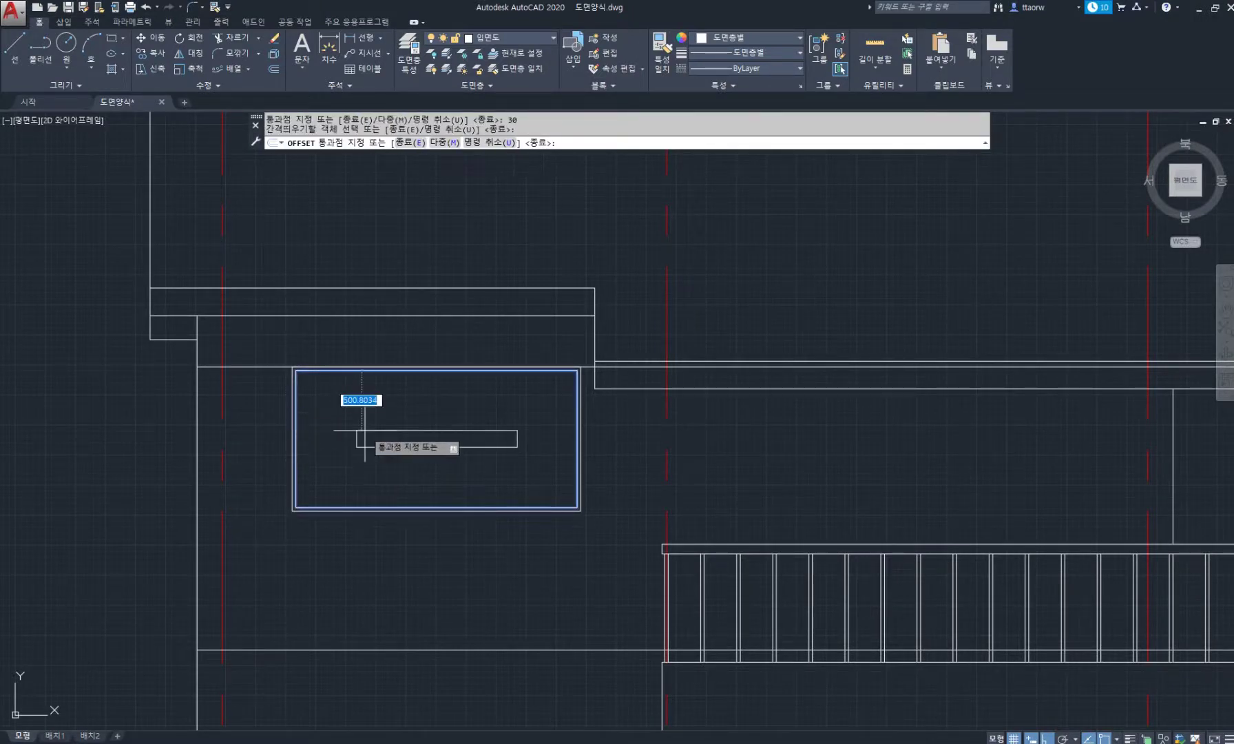
{"action": "type", "text": "45"}
{"action": "key", "text": "Return"}
{"action": "key", "text": "Return"}
Draw a vertical centre line through the window between the middle rectangle's upper and lower midpoints
{"action": "scroll", "coordinate": [439, 392], "scroll_direction": "up", "scroll_amount": 2}
{"action": "type", "text": "l"}
{"action": "key", "text": "Return"}
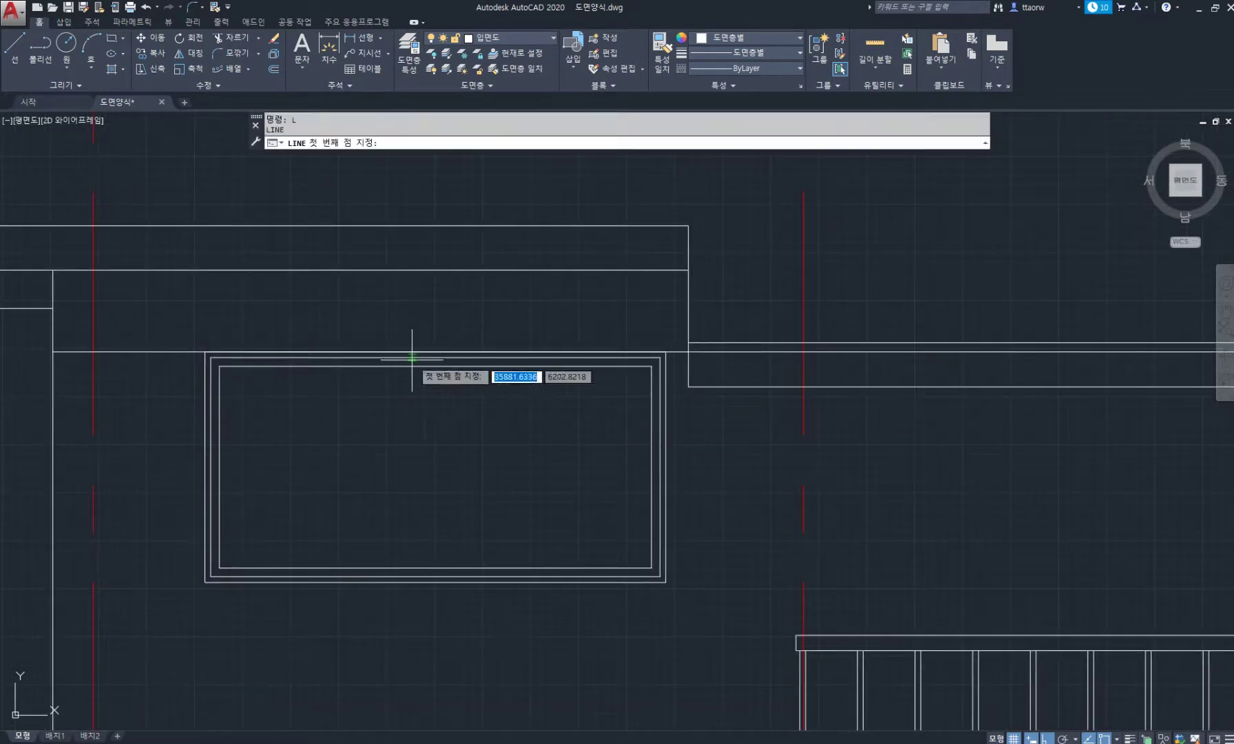
{"action": "left_click", "coordinate": [436, 357]}
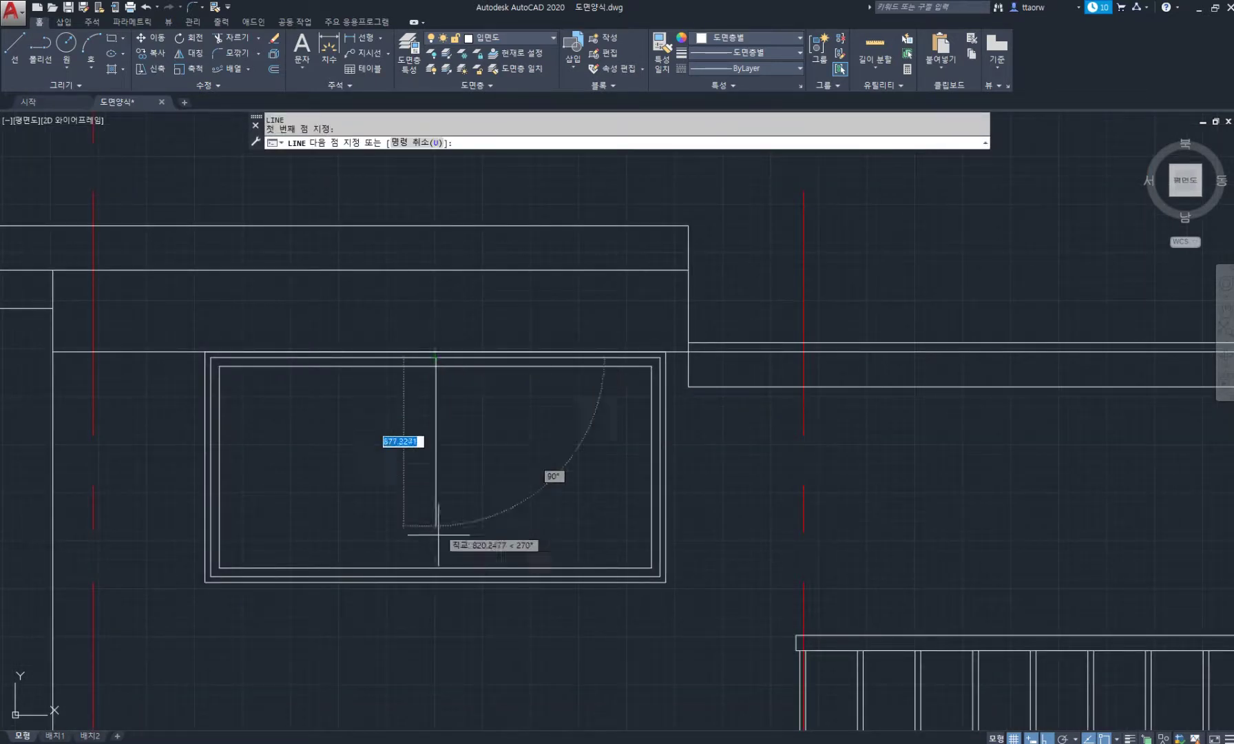
{"action": "left_click", "coordinate": [435, 575]}
{"action": "key", "text": "Return"}
Trim away the left halves of the two inner frame rectangles up to the vertical centre line
{"action": "type", "text": "tr"}
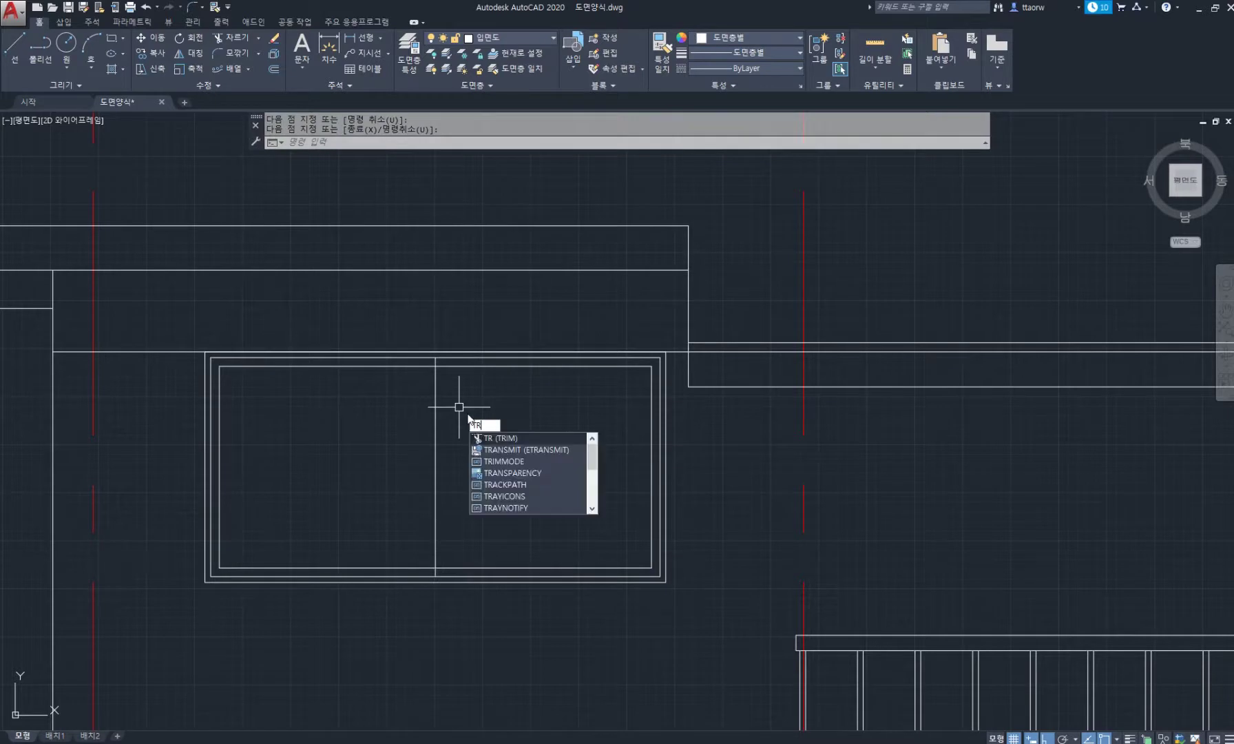
{"action": "key", "text": "Return"}
{"action": "left_click", "coordinate": [468, 413]}
{"action": "left_click", "coordinate": [362, 427]}
{"action": "key", "text": "Return"}
{"action": "left_click_drag", "start_coordinate": [385, 426], "coordinate": [344, 330]}
{"action": "key", "text": "Return"}
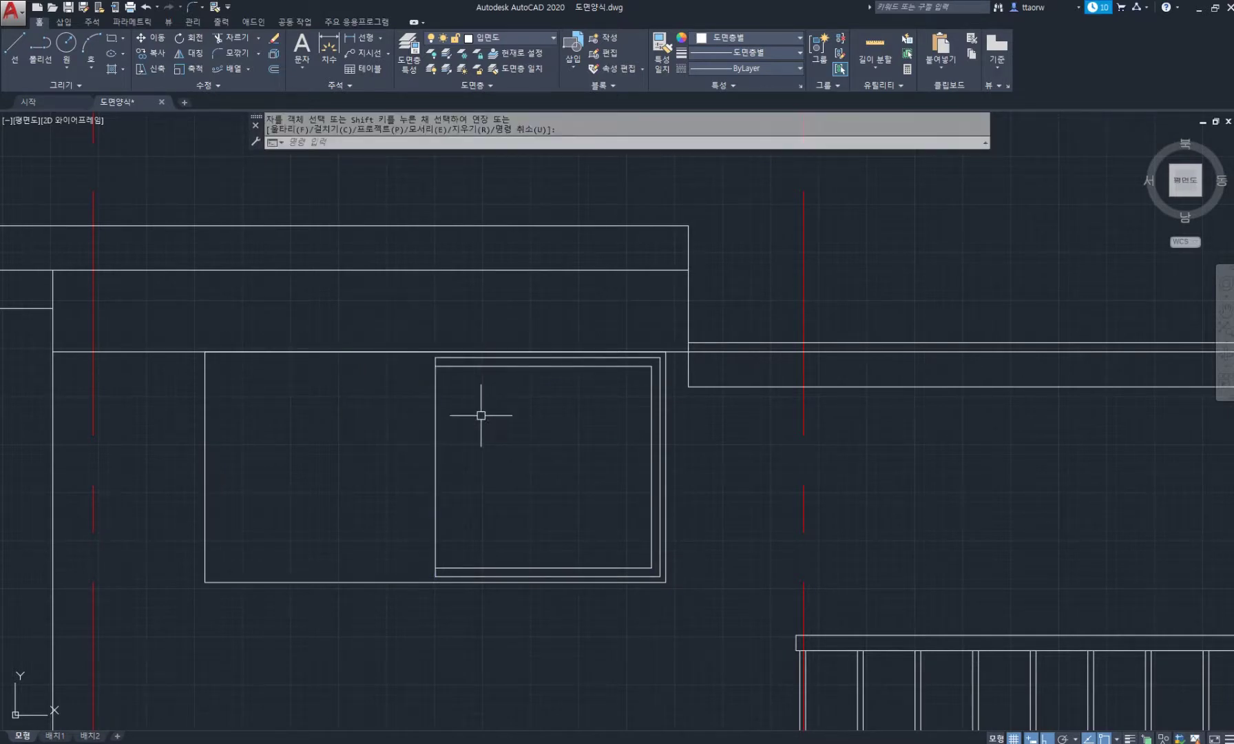
Offset the window's centre line 45 to the right to form the left stile of the remaining frame
{"action": "type", "text": "o"}
{"action": "key", "text": "Return"}
{"action": "key", "text": "Return"}
{"action": "left_click", "coordinate": [435, 451]}
{"action": "type", "text": "45"}
{"action": "key", "text": "Return"}
{"action": "key", "text": "Return"}
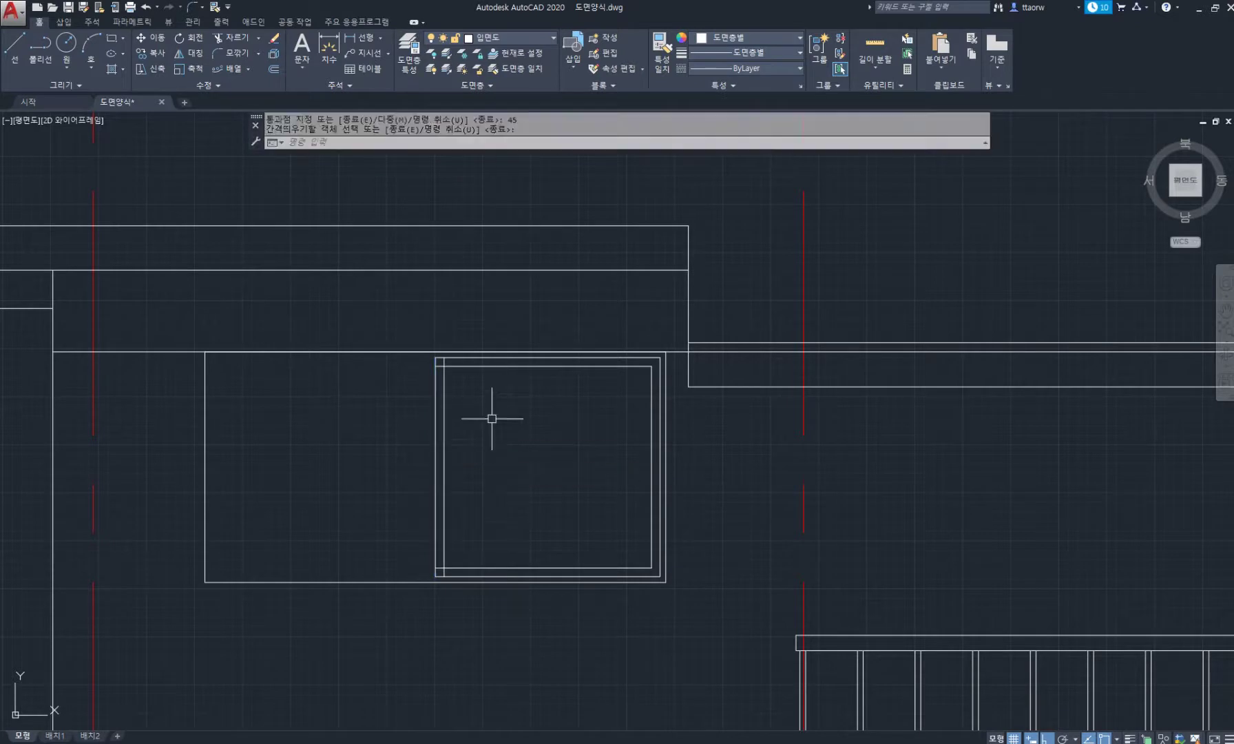
Trim the overlapping lines at the right-hand frame's upper-left and lower-left corners so the inner outline closes cleanly
{"action": "scroll", "coordinate": [463, 390], "scroll_direction": "up", "scroll_amount": 4}
{"action": "type", "text": "tr"}
{"action": "key", "text": "Return"}
{"action": "left_click", "coordinate": [415, 314]}
{"action": "key", "text": "Return"}
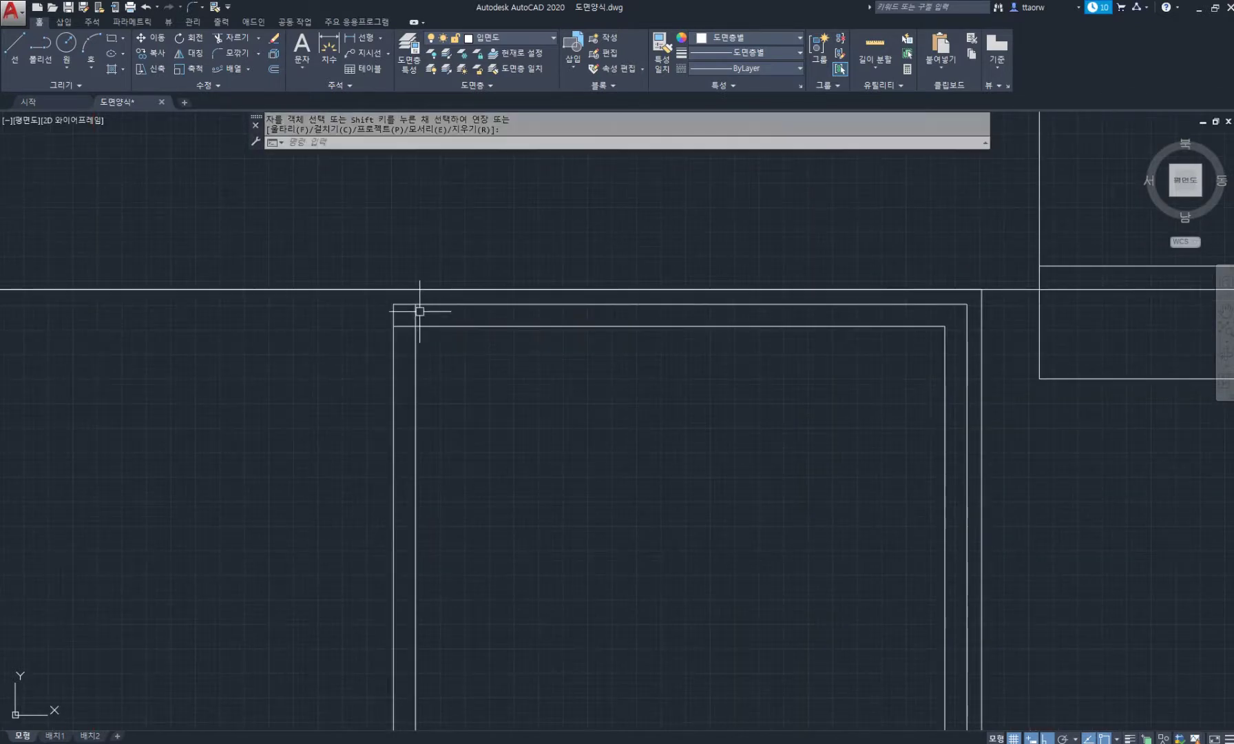
{"action": "left_click", "coordinate": [415, 315]}
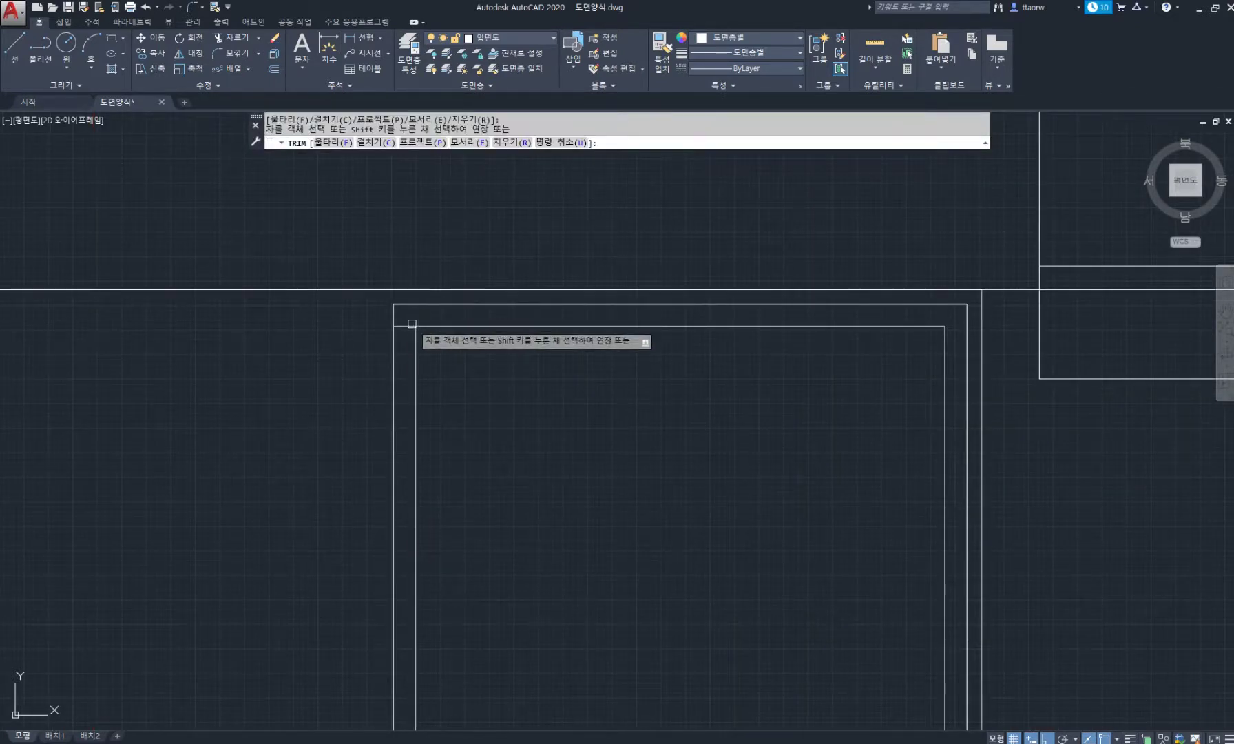
{"action": "left_click", "coordinate": [405, 326]}
{"action": "scroll", "coordinate": [428, 441], "scroll_direction": "down", "scroll_amount": 4}
{"action": "scroll", "coordinate": [407, 482], "scroll_direction": "up", "scroll_amount": 5}
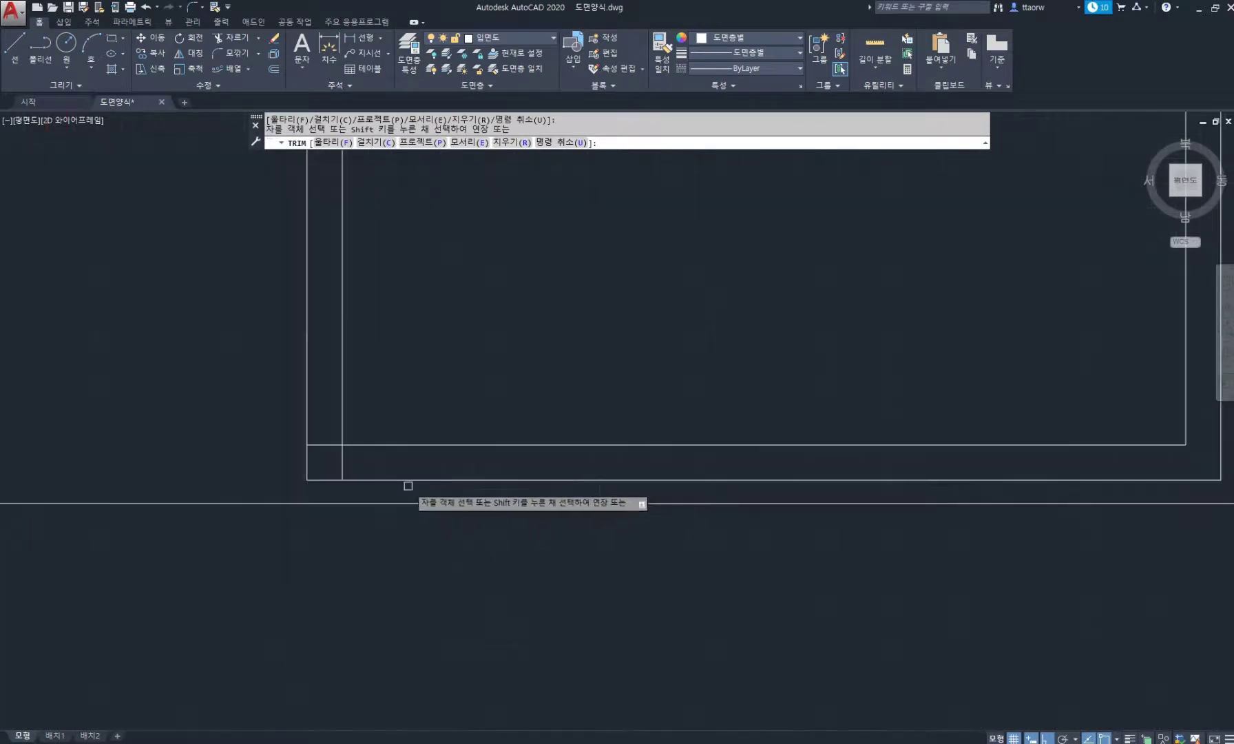
{"action": "left_click", "coordinate": [341, 458]}
{"action": "left_click", "coordinate": [336, 463]}
{"action": "left_click", "coordinate": [325, 445]}
{"action": "key", "text": "Return"}
Draw a vertical line down the middle of the right-hand frame, from its outer upper edge to its outer lower edge
{"action": "scroll", "coordinate": [499, 342], "scroll_direction": "down", "scroll_amount": 4}
{"action": "middle_click_drag", "start_coordinate": [593, 288], "coordinate": [512, 498]}
{"action": "type", "text": "l"}
{"action": "key", "text": "Return"}
{"action": "left_click", "coordinate": [528, 259]}
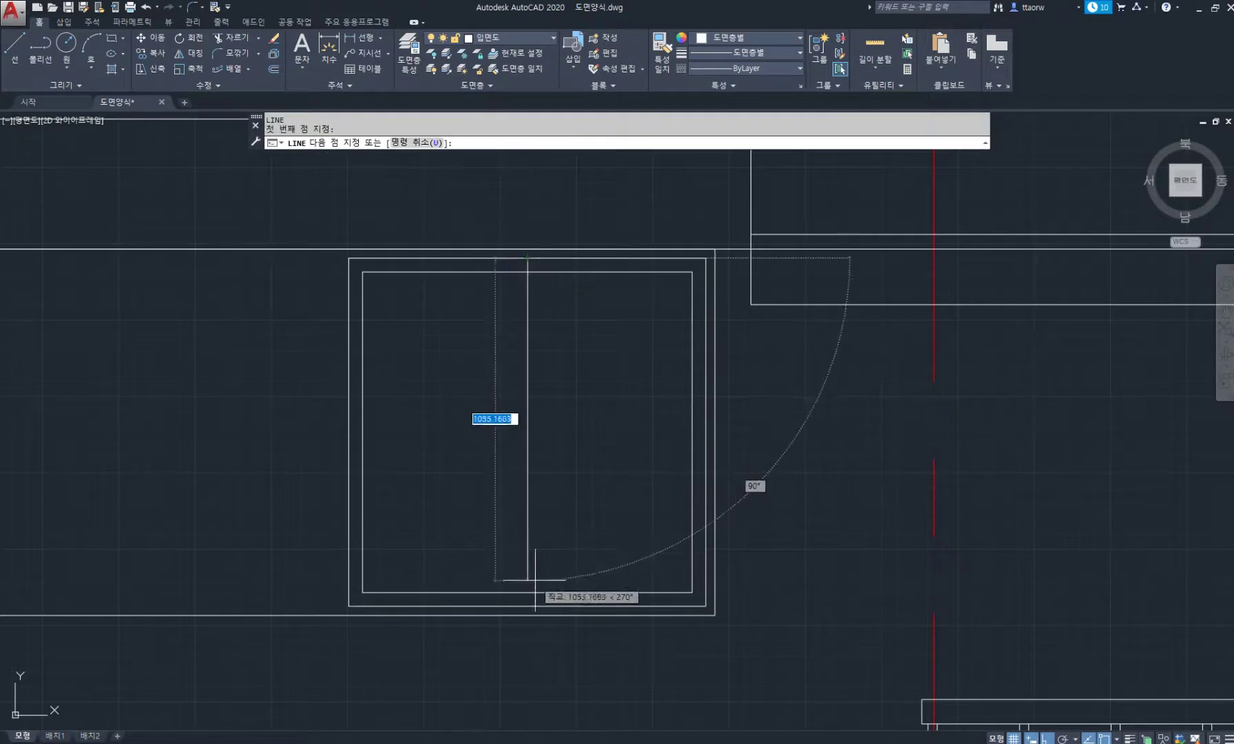
{"action": "left_click", "coordinate": [528, 606]}
Offset the right-hand frame's middle line 22.5 to both sides, and delete the original line
{"action": "type", "text": "o"}
{"action": "key", "text": "Return"}
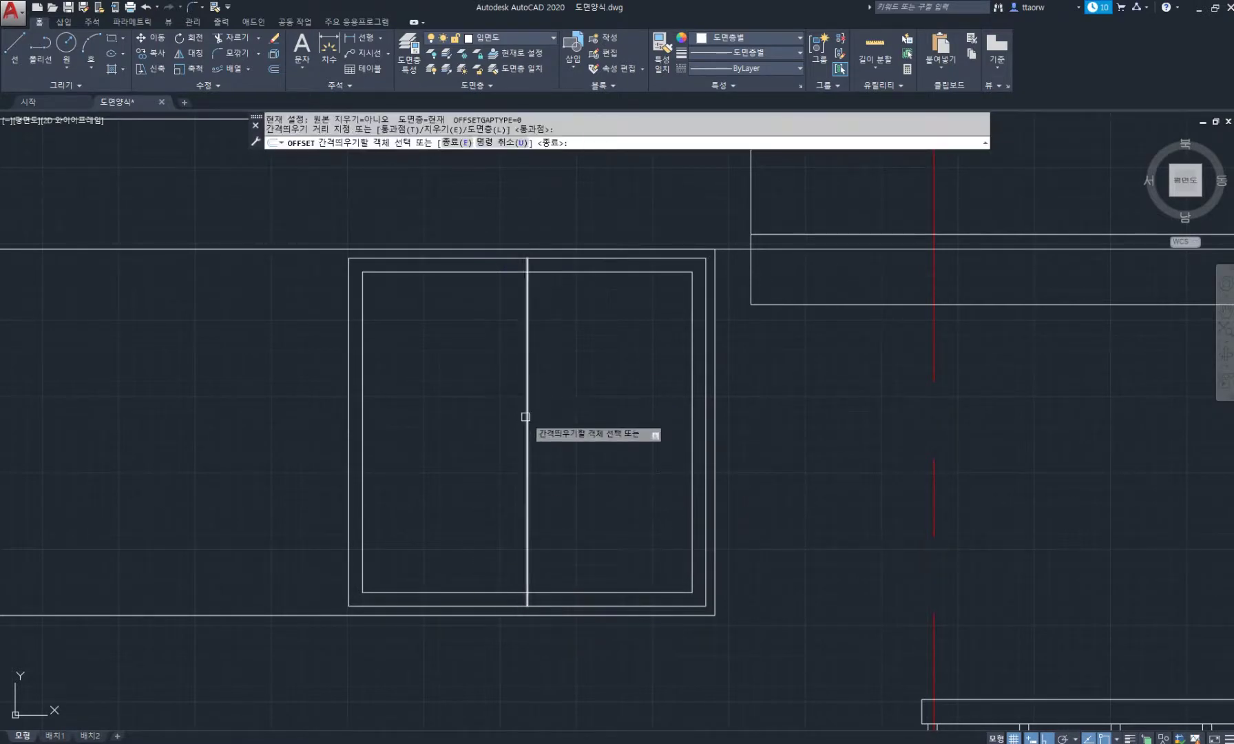
{"action": "key", "text": "Return"}
{"action": "left_click", "coordinate": [528, 420]}
{"action": "type", "text": "22.5"}
{"action": "key", "text": "Return"}
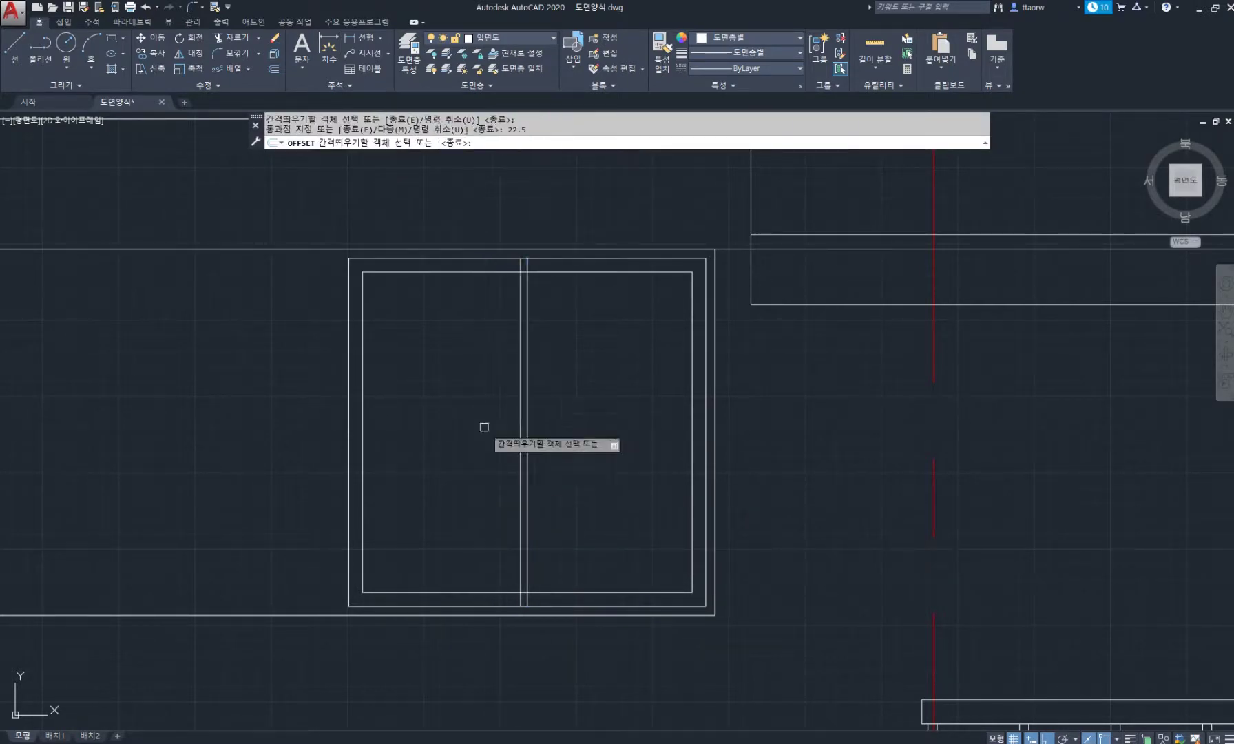
{"action": "left_click", "coordinate": [528, 414]}
{"action": "type", "text": "22"}
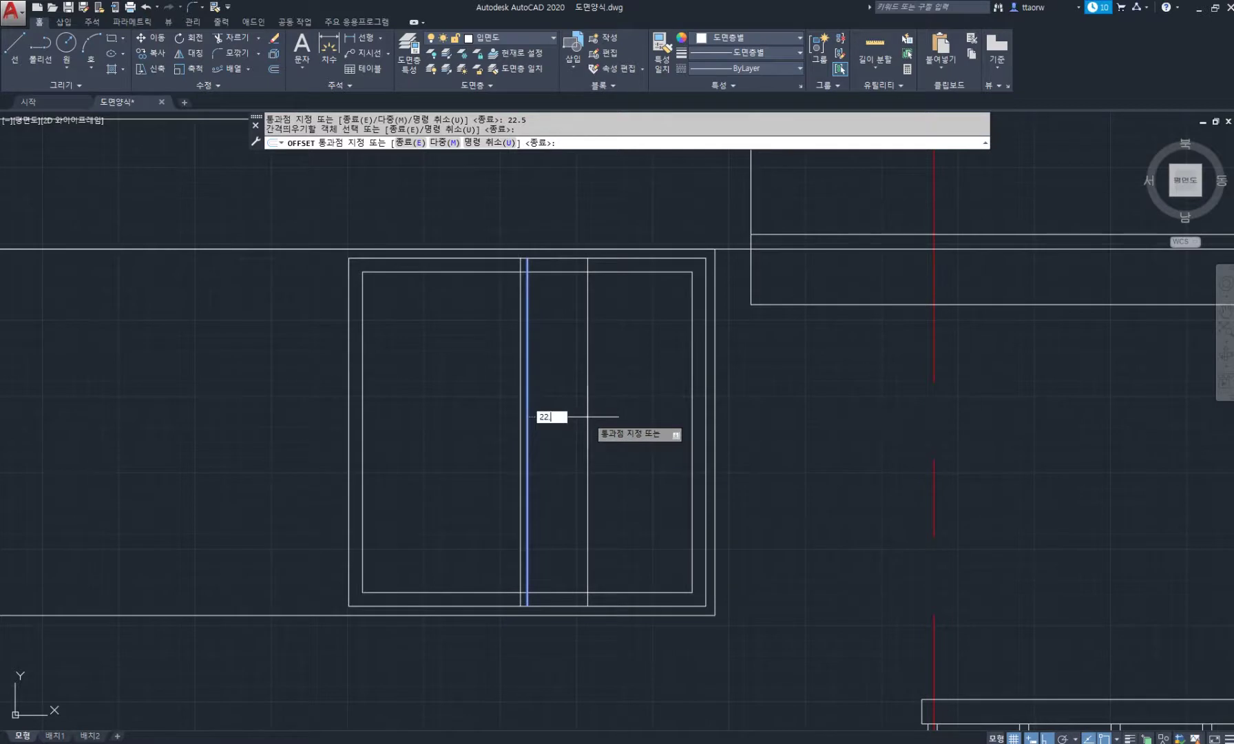
{"action": "type", "text": ".5"}
{"action": "key", "text": "Return"}
{"action": "key", "text": "Escape"}
{"action": "left_click", "coordinate": [528, 338]}
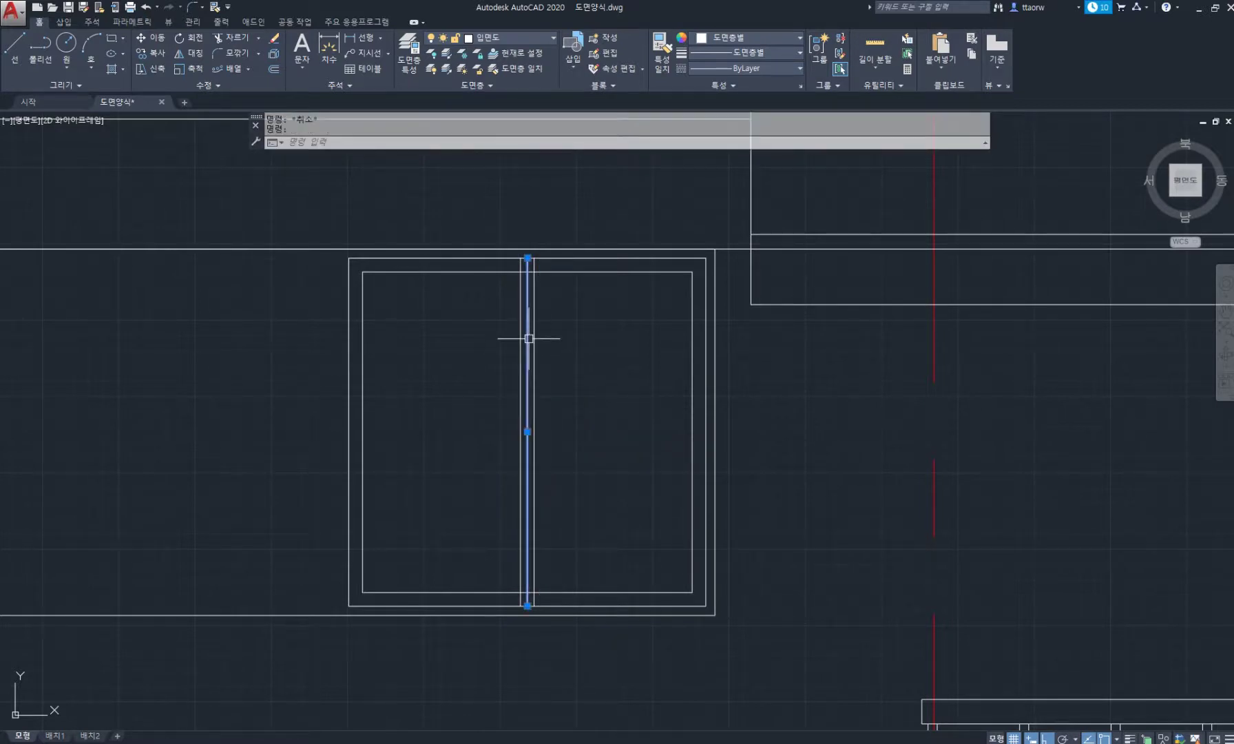
{"action": "key", "text": "Delete"}
Trim the right mullion line's ends to the inner frame, and remove the inner frame segments between the two mullion lines
{"action": "key", "text": "Return"}
{"action": "key", "text": "Return"}
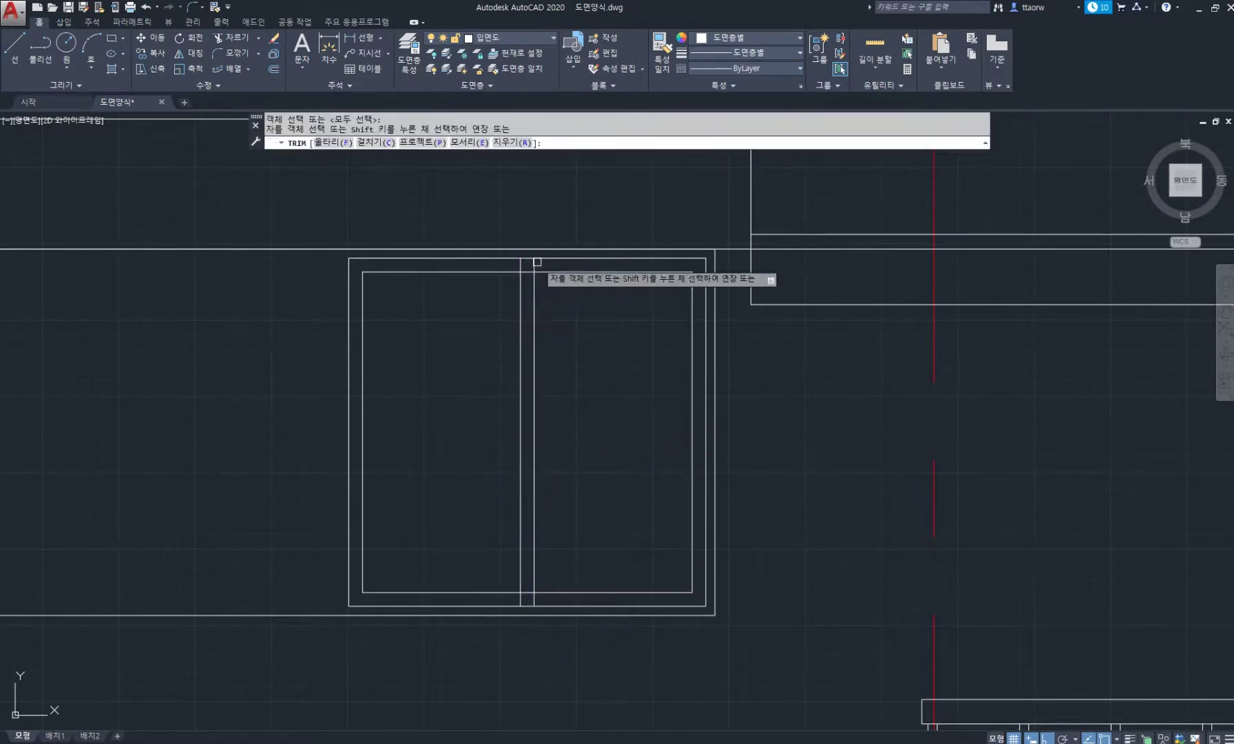
{"action": "left_click", "coordinate": [534, 263]}
{"action": "left_click", "coordinate": [527, 272]}
{"action": "scroll", "coordinate": [534, 608], "scroll_direction": "up", "scroll_amount": 1}
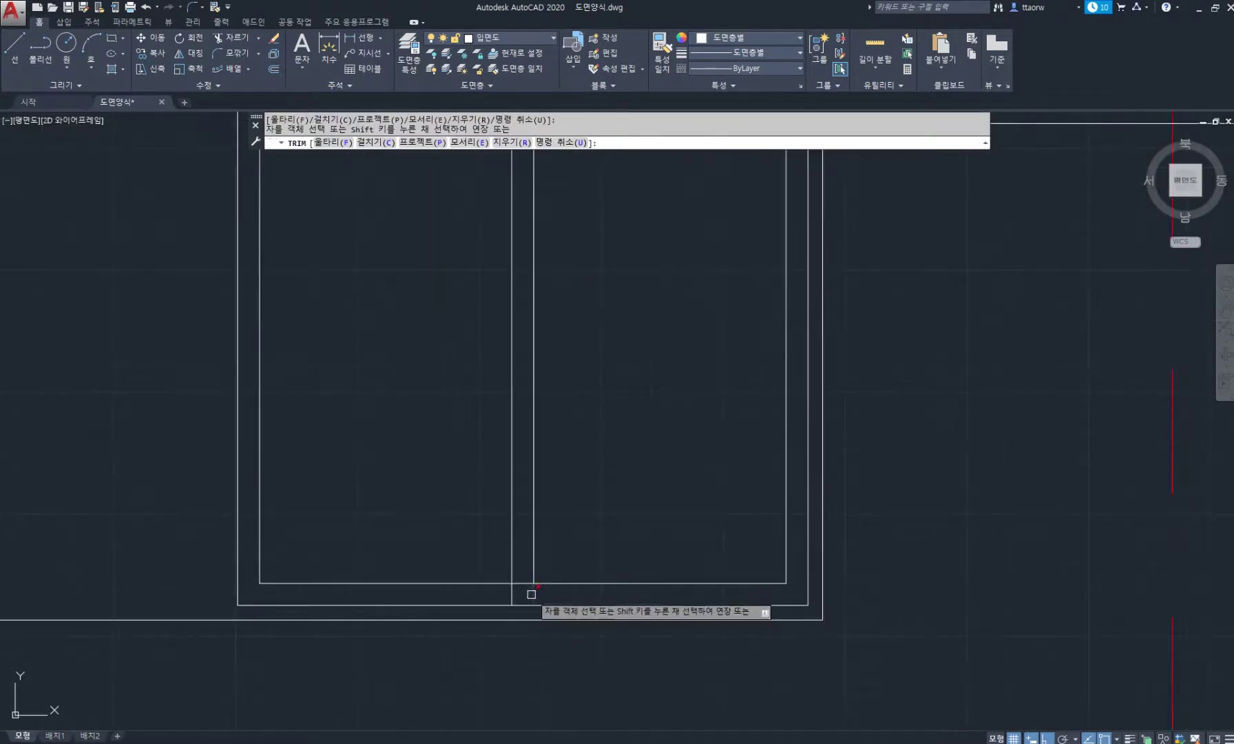
{"action": "left_click", "coordinate": [532, 594]}
{"action": "left_click", "coordinate": [524, 584]}
{"action": "key", "text": "Return"}
Mirror the finished right-hand window frame about its left vertical edge to fill the left half, keeping the original
{"action": "scroll", "coordinate": [592, 488], "scroll_direction": "down", "scroll_amount": 3}
{"action": "middle_click_drag", "start_coordinate": [503, 414], "coordinate": [517, 420]}
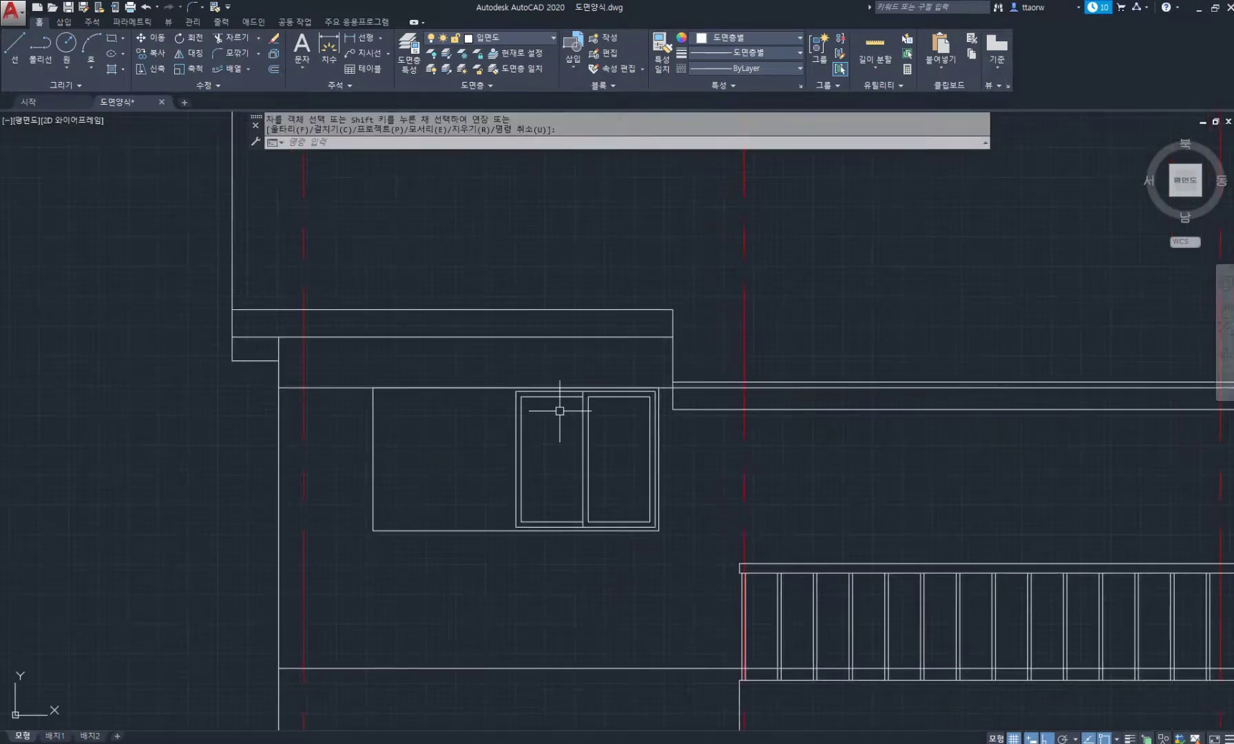
{"action": "scroll", "coordinate": [552, 407], "scroll_direction": "up", "scroll_amount": 2}
{"action": "type", "text": "mi"}
{"action": "key", "text": "Return"}
{"action": "left_click", "coordinate": [447, 345]}
{"action": "left_click", "coordinate": [764, 620]}
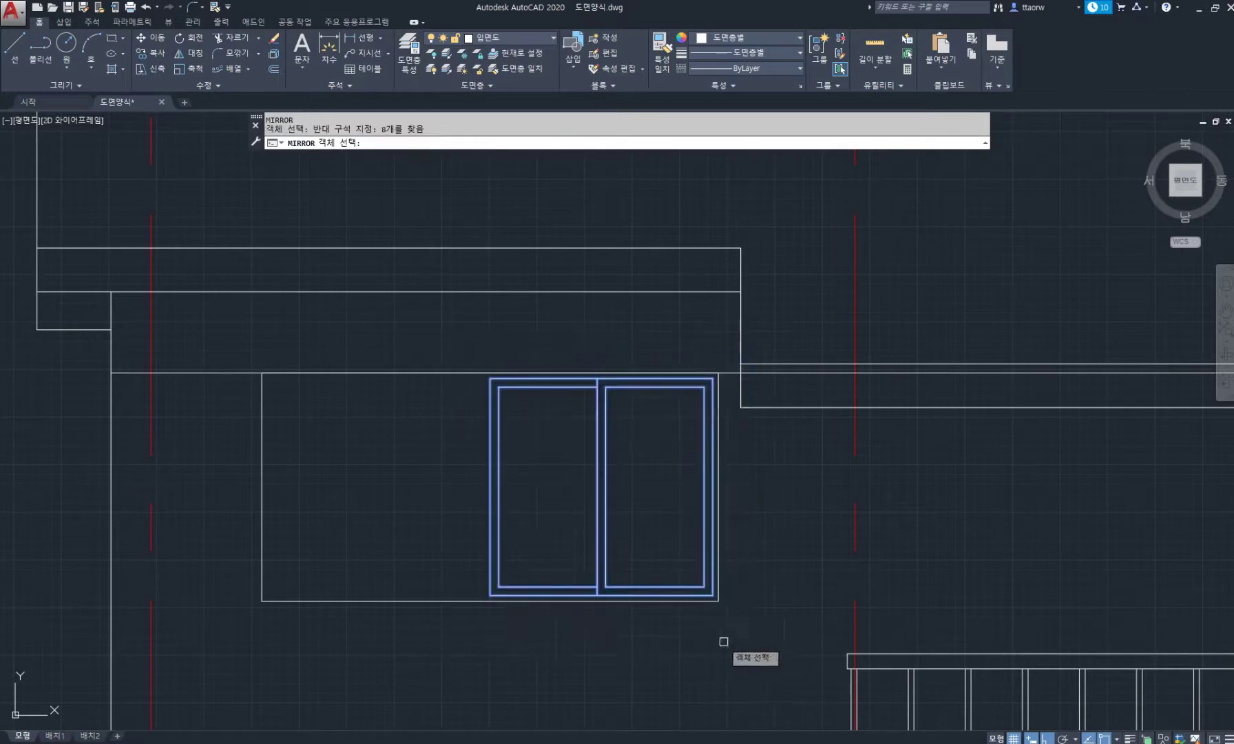
{"action": "key", "text": "Return"}
{"action": "left_click", "coordinate": [489, 595]}
{"action": "left_click", "coordinate": [509, 371]}
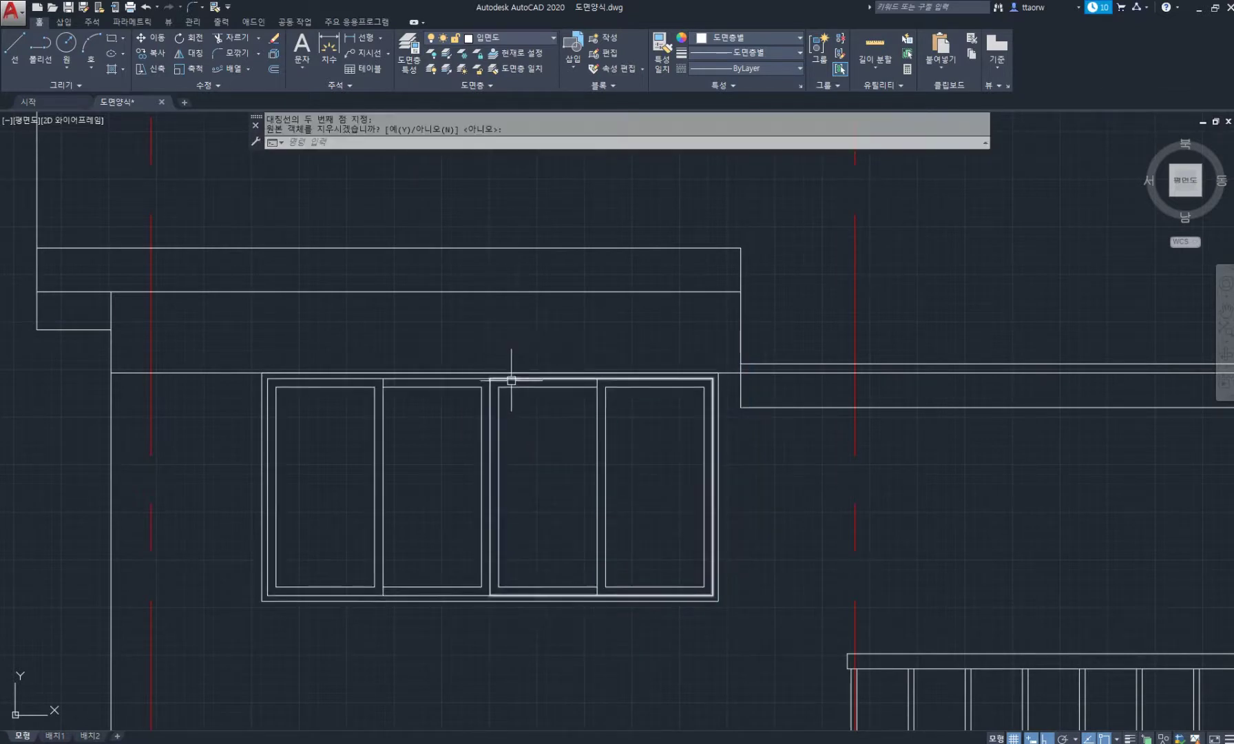
{"action": "key", "text": "Return"}
{"action": "middle_click_drag", "start_coordinate": [532, 409], "coordinate": [527, 342]}
{"action": "type", "text": "rec"}
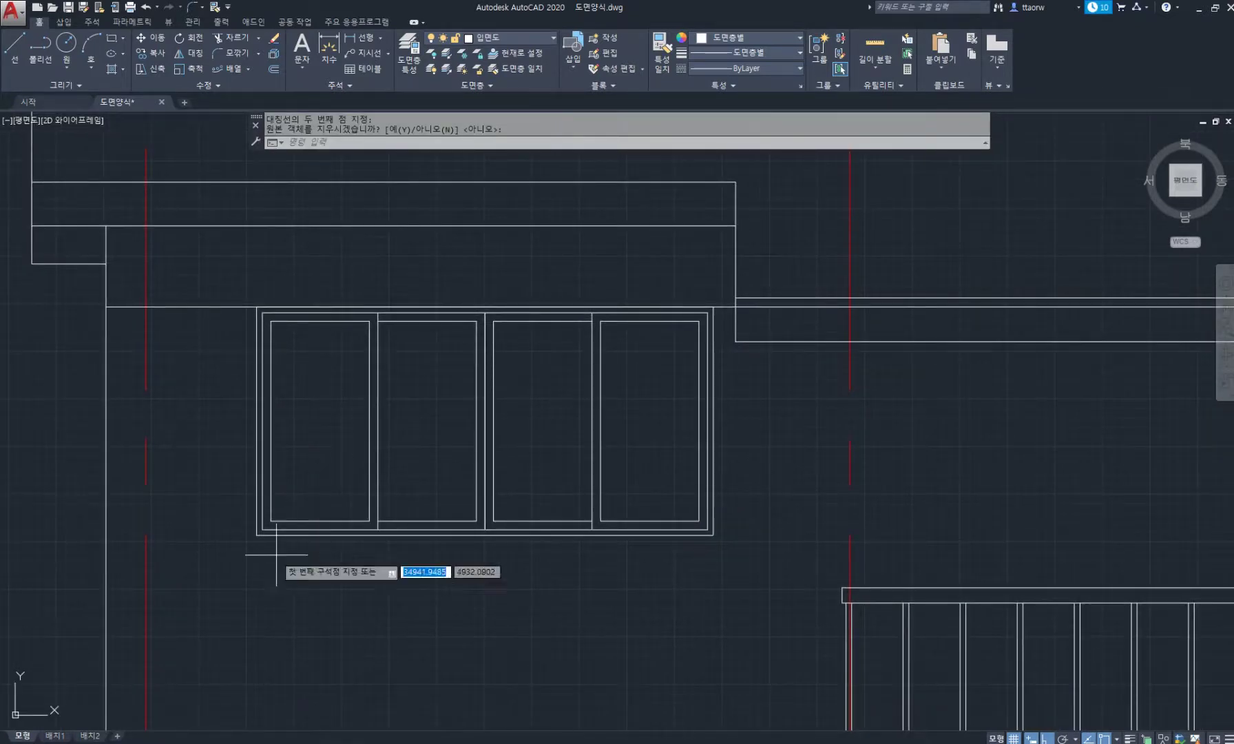
{"action": "key", "text": "Return"}
{"action": "left_click", "coordinate": [257, 535]}
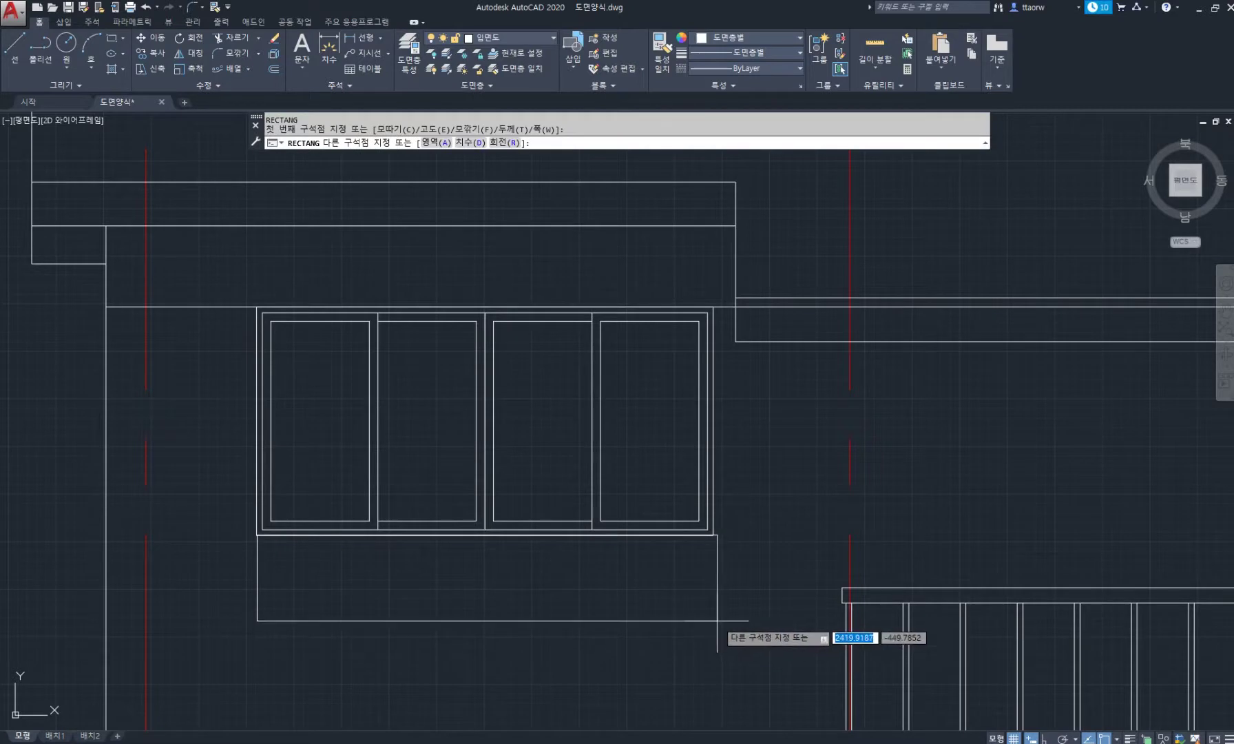
{"action": "key", "text": "Return"}
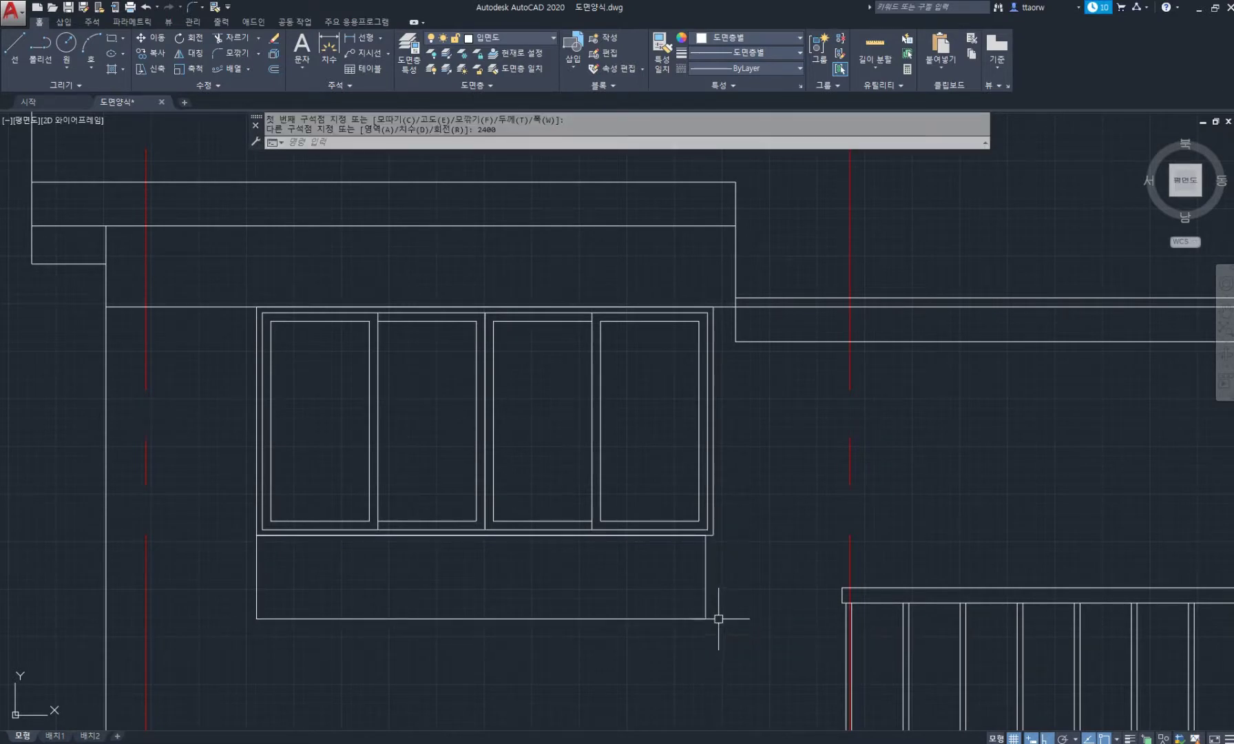
{"action": "left_click", "coordinate": [732, 609]}
{"action": "left_click", "coordinate": [628, 586]}
{"action": "key", "text": "Delete"}
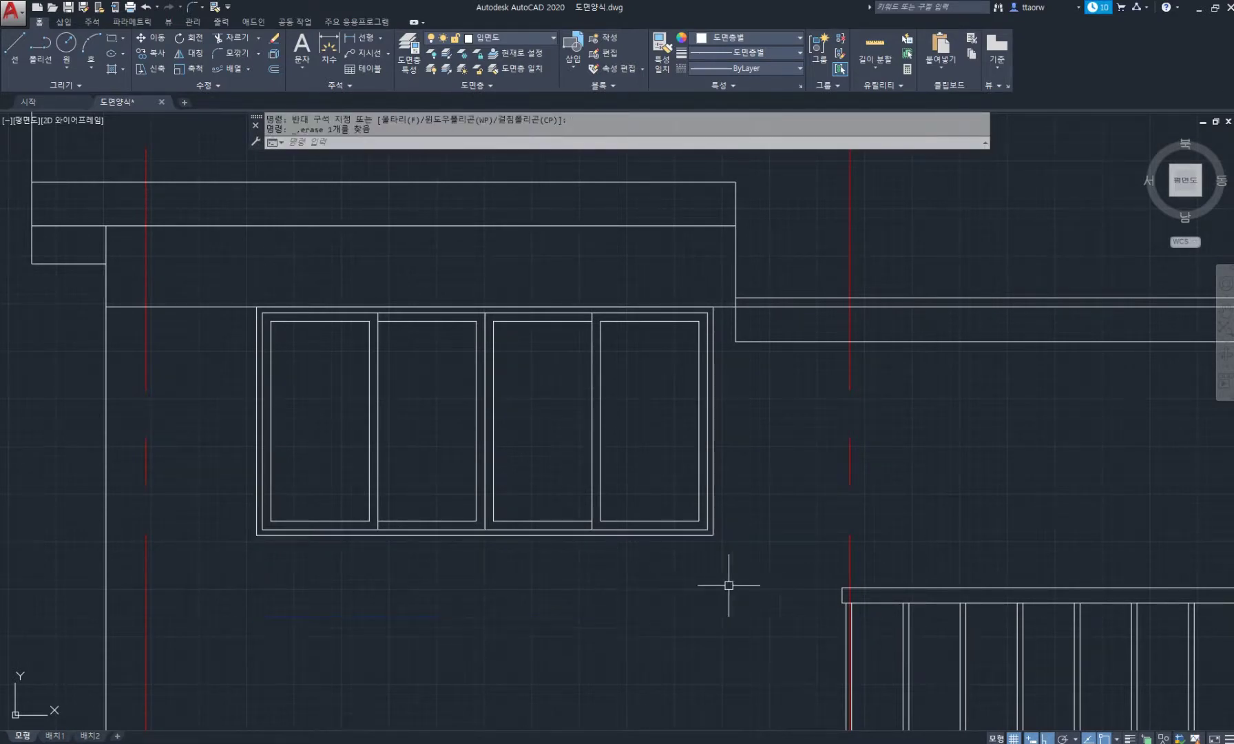
Draw a 2400 by 150 sill rectangle downward from the window frame's lower left corner
{"action": "type", "text": "rec"}
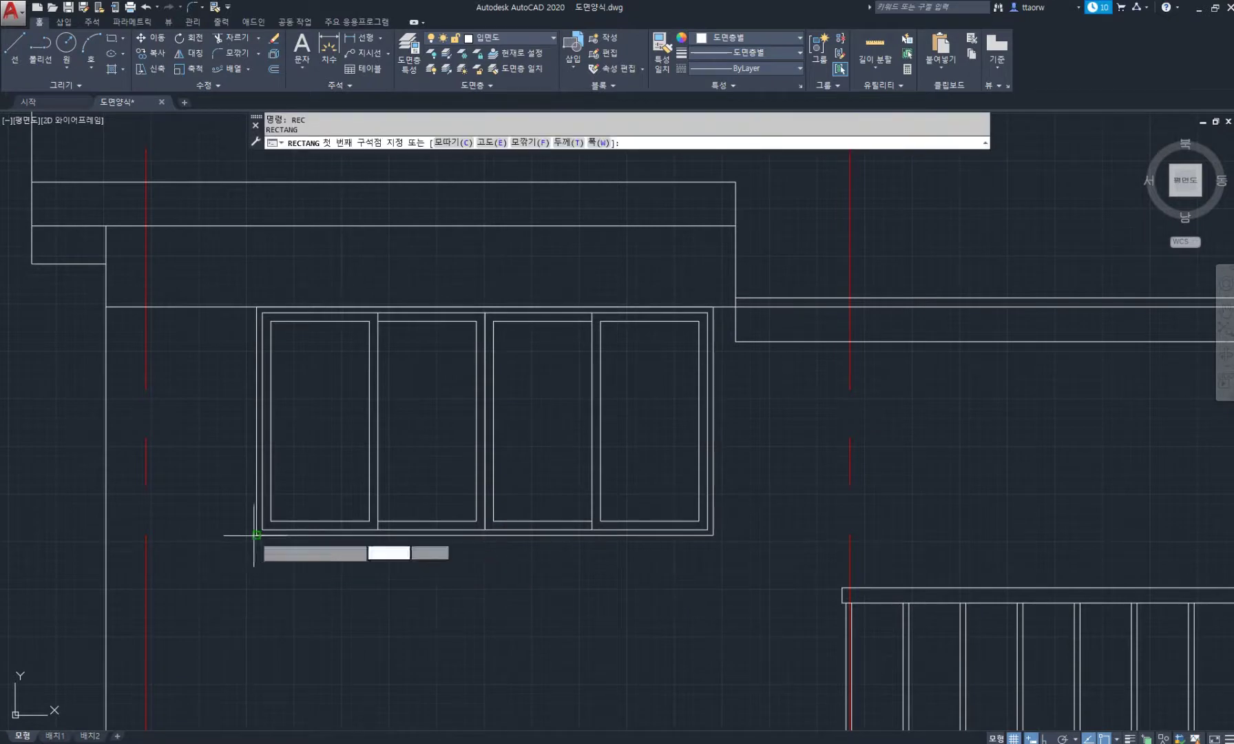
{"action": "key", "text": "Return"}
{"action": "left_click", "coordinate": [257, 535]}
{"action": "key", "text": "Tab"}
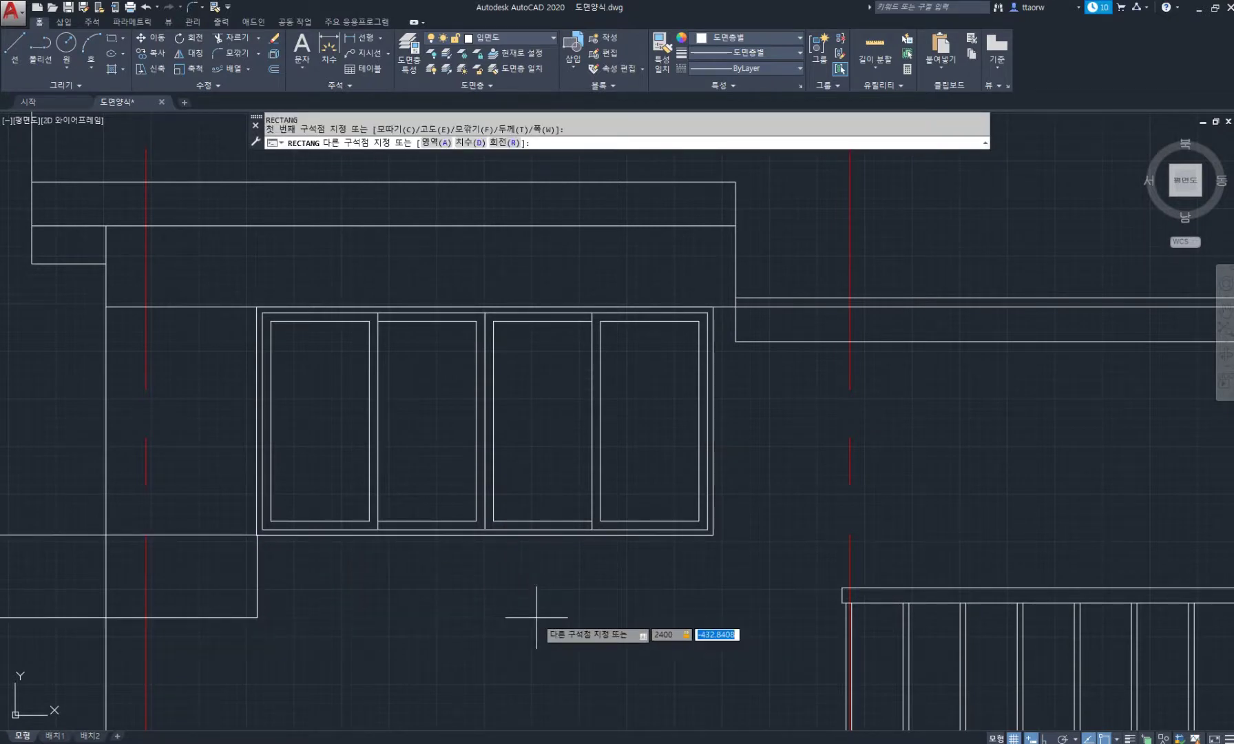
{"action": "type", "text": "-150"}
{"action": "key", "text": "Return"}
Draw a line from the sill's upper left corner 50 down and straight across to the sill's right edge
{"action": "scroll", "coordinate": [269, 543], "scroll_direction": "up", "scroll_amount": 2}
{"action": "type", "text": "l"}
{"action": "key", "text": "Return"}
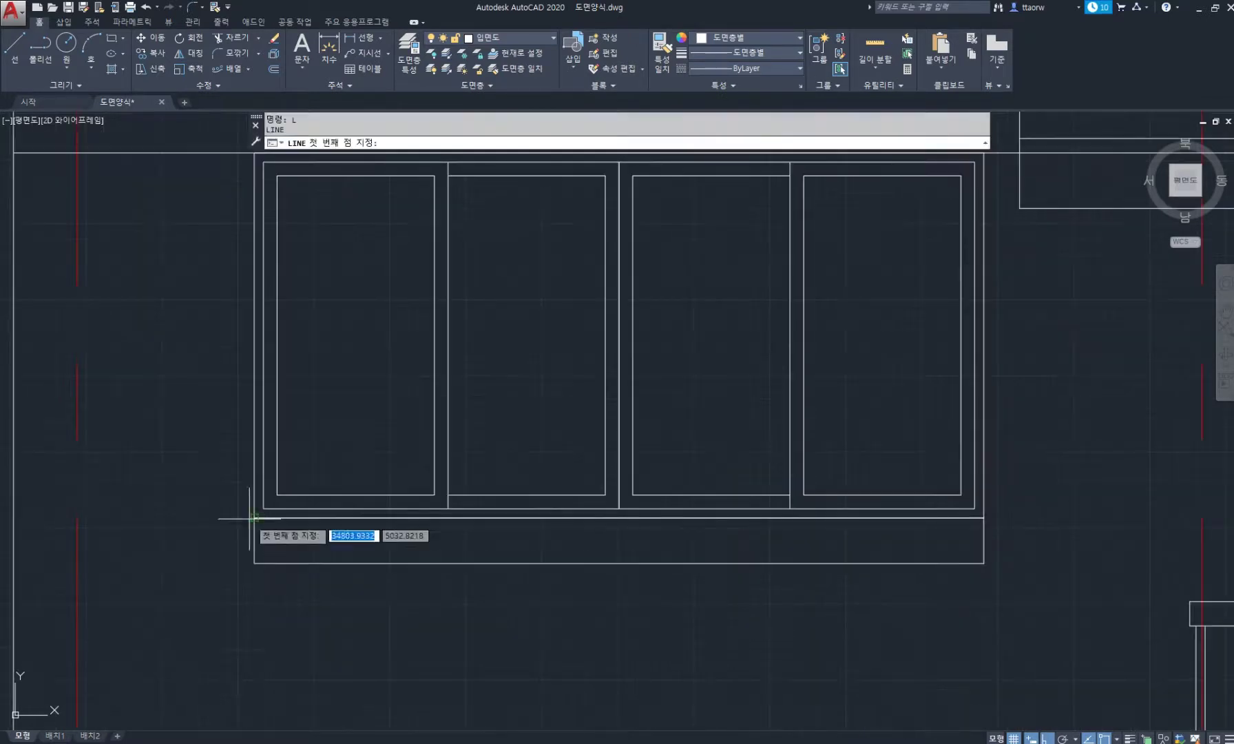
{"action": "left_click", "coordinate": [255, 517]}
{"action": "type", "text": "50"}
{"action": "key", "text": "Return"}
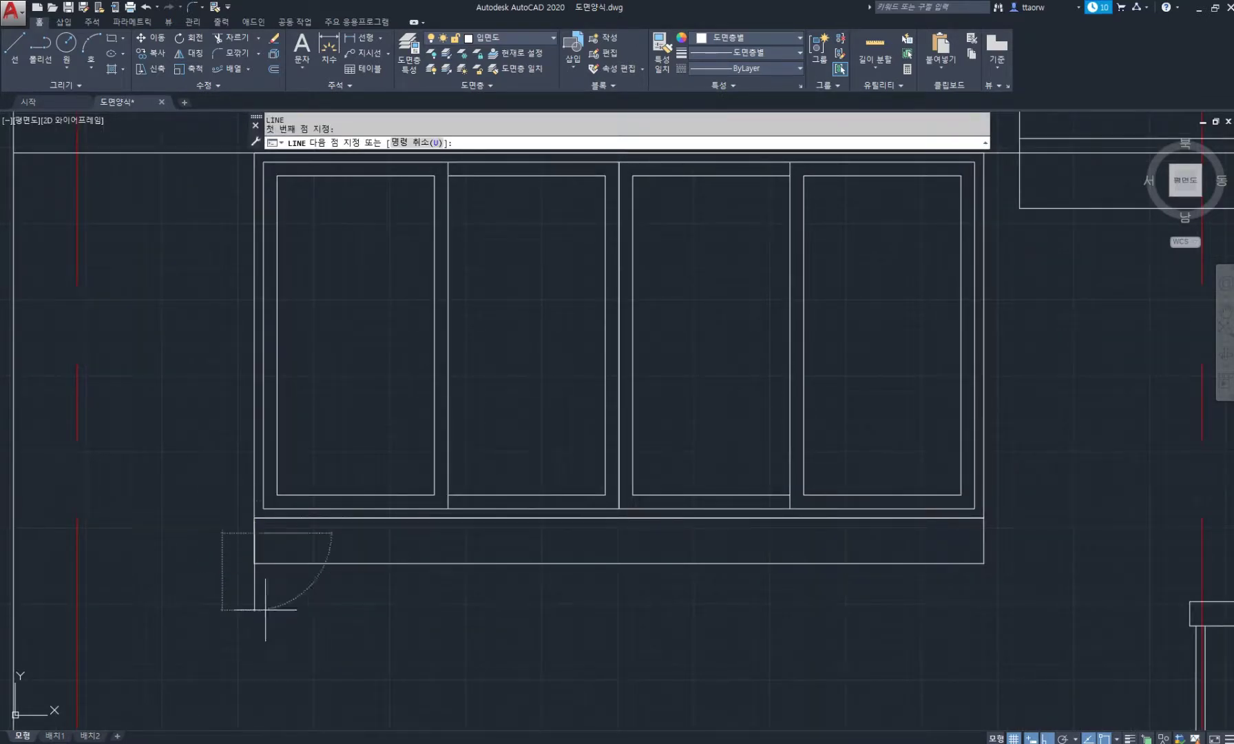
{"action": "left_click", "coordinate": [984, 533]}
{"action": "key", "text": "Return"}
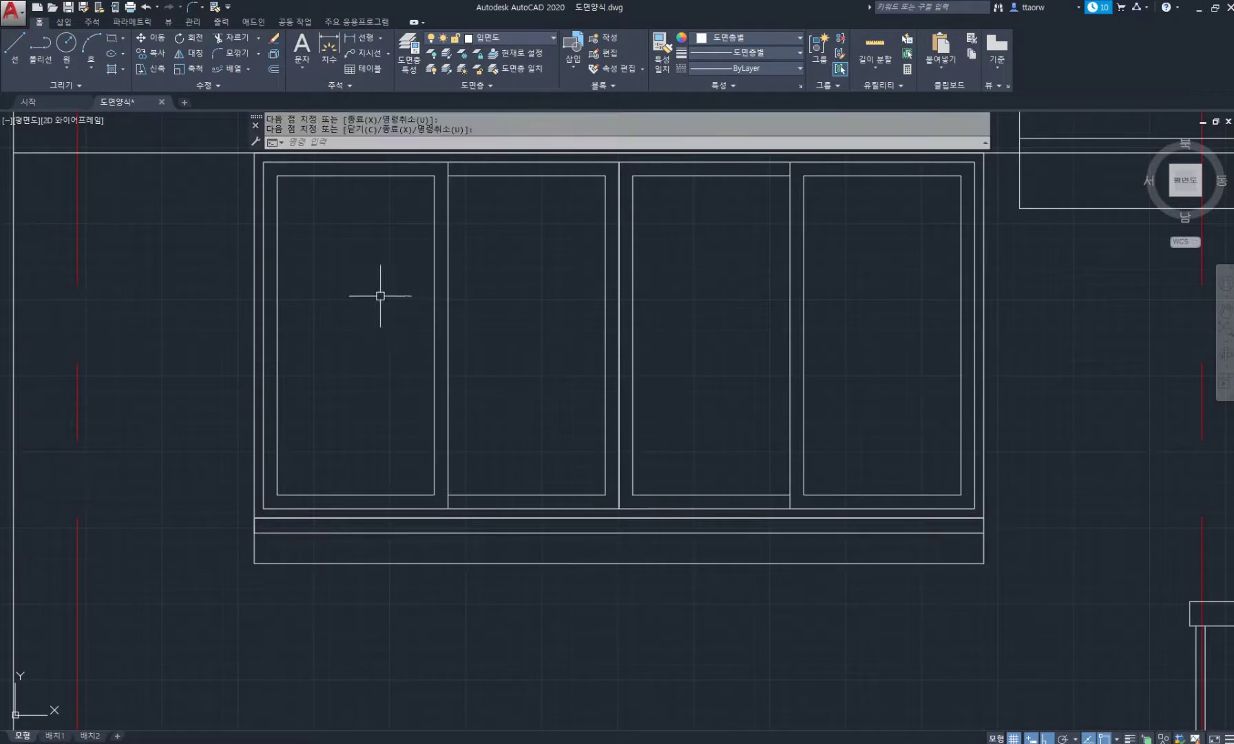
Draw a freehand diagonal glass line sloping up to the right in the upper part of the leftmost pane
{"action": "type", "text": "l"}
{"action": "key", "text": "Return"}
{"action": "left_click", "coordinate": [393, 241]}
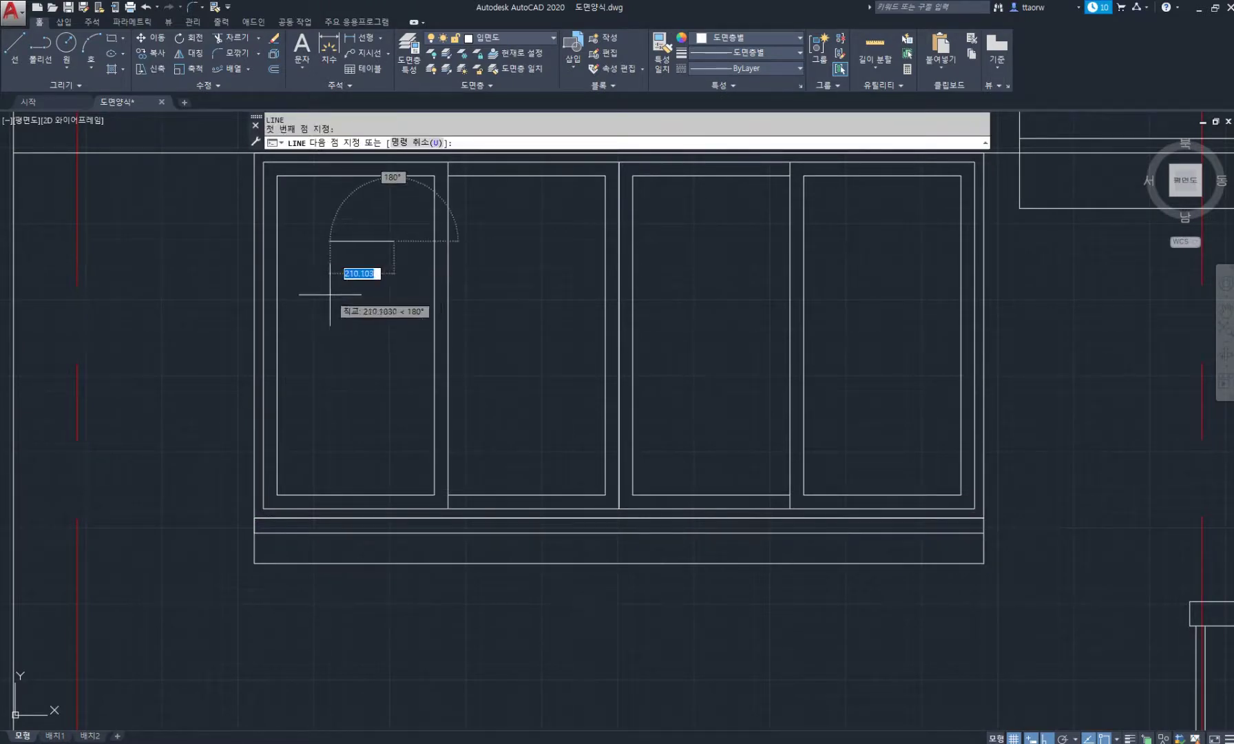
{"action": "left_click", "coordinate": [311, 314]}
{"action": "key", "text": "Return"}
Add two short parallel lines about 100 long, one above the diagonal's upper end and one below its lower end
{"action": "scroll", "coordinate": [355, 234], "scroll_direction": "up", "scroll_amount": 4}
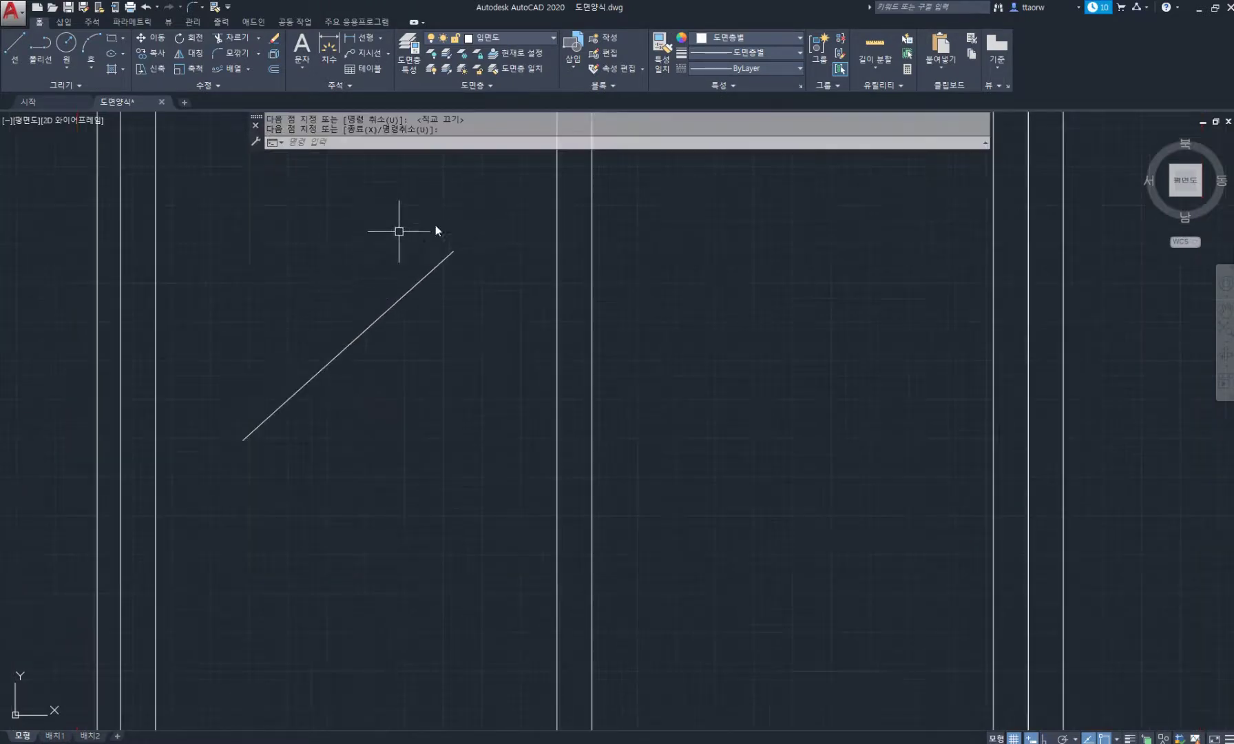
{"action": "type", "text": "l"}
{"action": "key", "text": "Return"}
{"action": "left_click", "coordinate": [375, 291]}
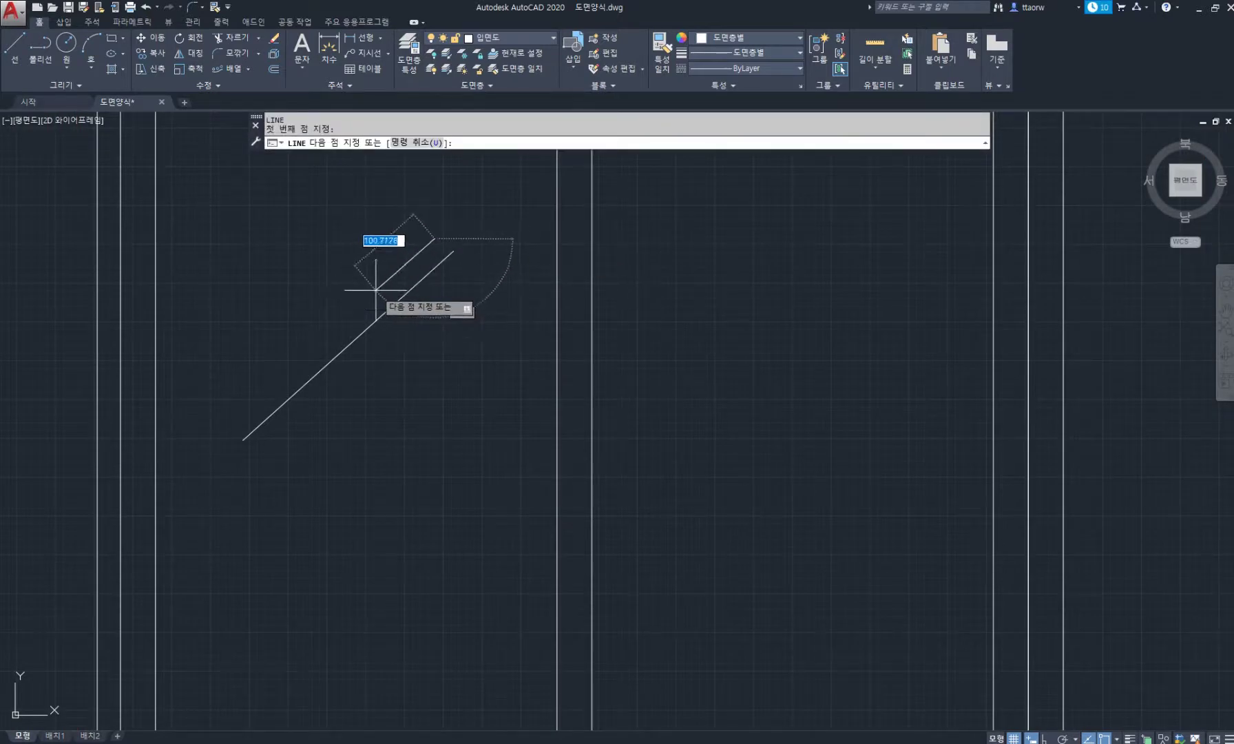
{"action": "key", "text": "Return"}
{"action": "key", "text": "Return"}
{"action": "left_click", "coordinate": [265, 449]}
{"action": "left_click", "coordinate": [324, 395]}
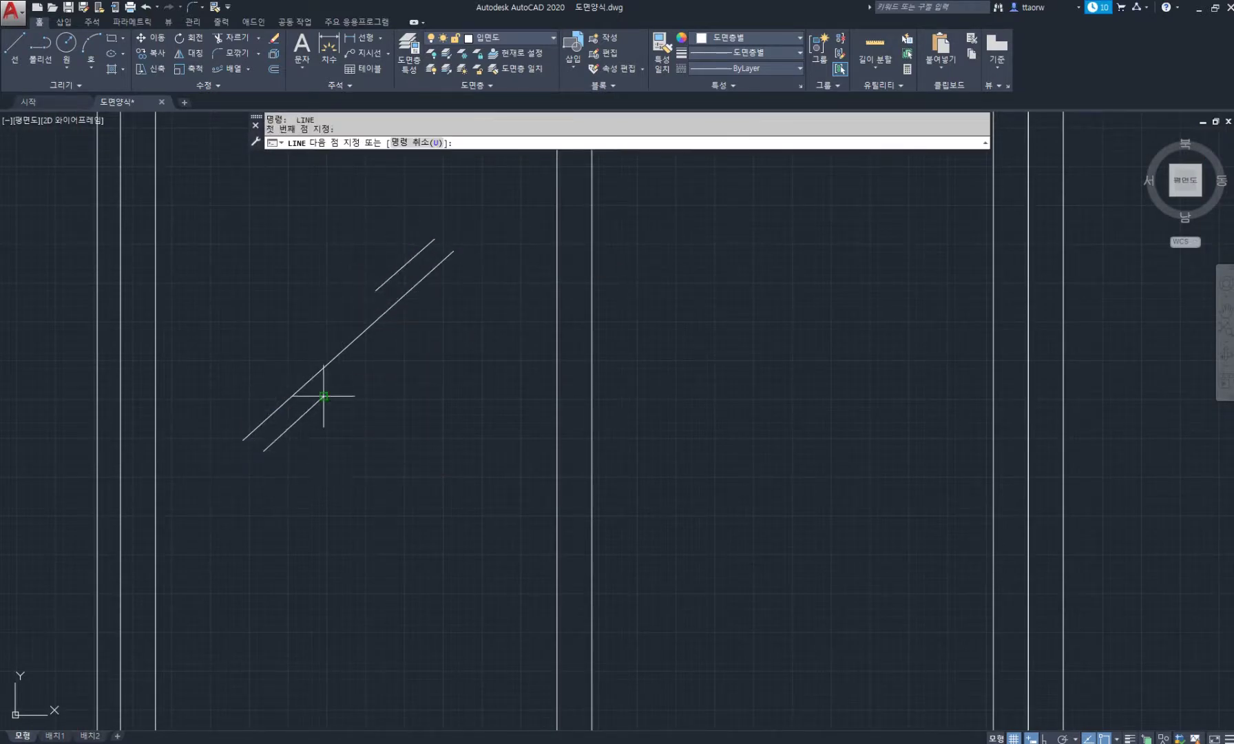
{"action": "key", "text": "Return"}
Draw a half-headed arrow pointing right in the lower part of the leftmost pane, with a horizontal shaft and one slanted barb
{"action": "scroll", "coordinate": [388, 411], "scroll_direction": "down", "scroll_amount": 4}
{"action": "middle_click_drag", "start_coordinate": [421, 476], "coordinate": [415, 412]}
{"action": "key", "text": "Return"}
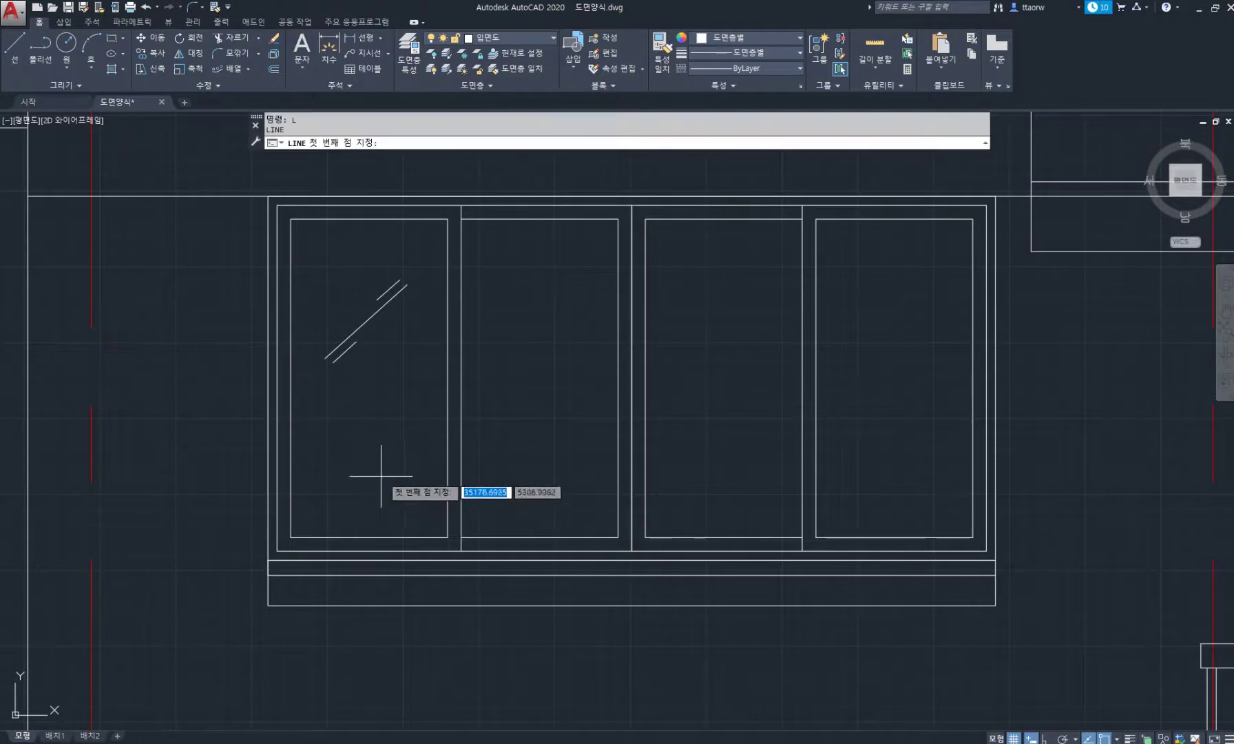
{"action": "left_click", "coordinate": [380, 464]}
{"action": "key", "text": "F8"}
{"action": "left_click", "coordinate": [434, 463]}
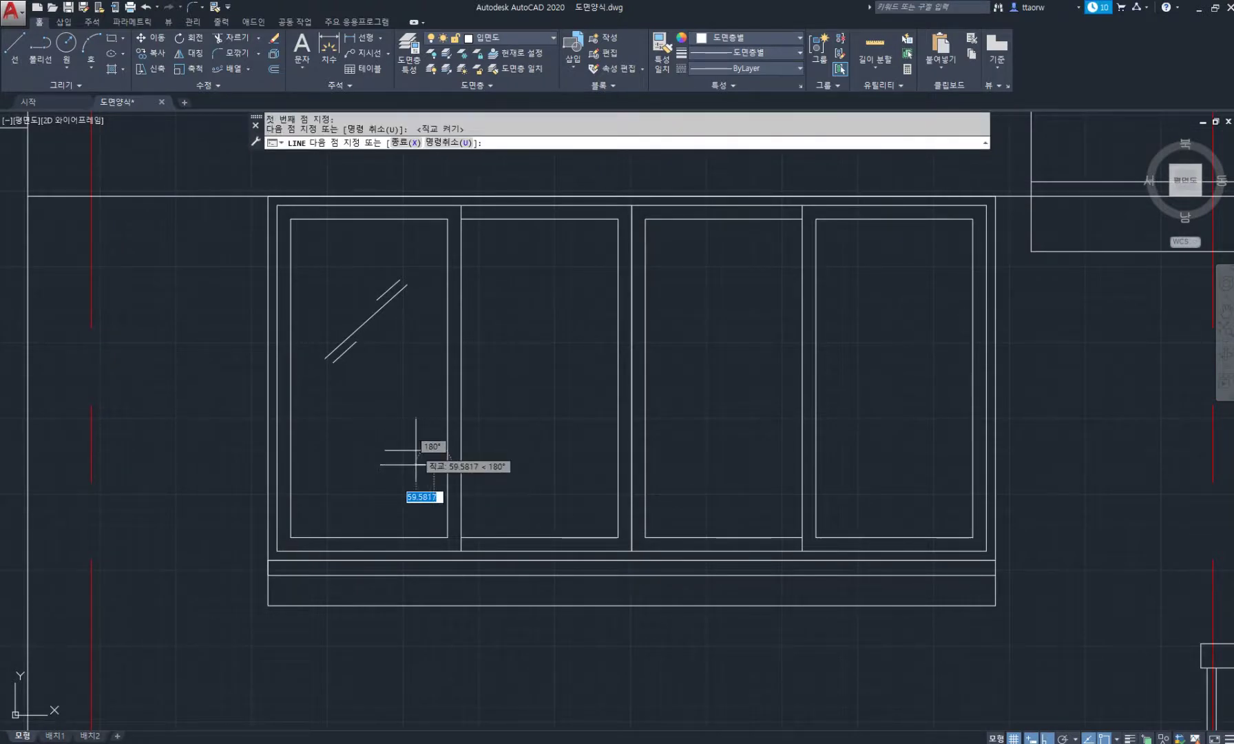
{"action": "key", "text": "F8"}
{"action": "left_click", "coordinate": [421, 454]}
{"action": "key", "text": "Return"}
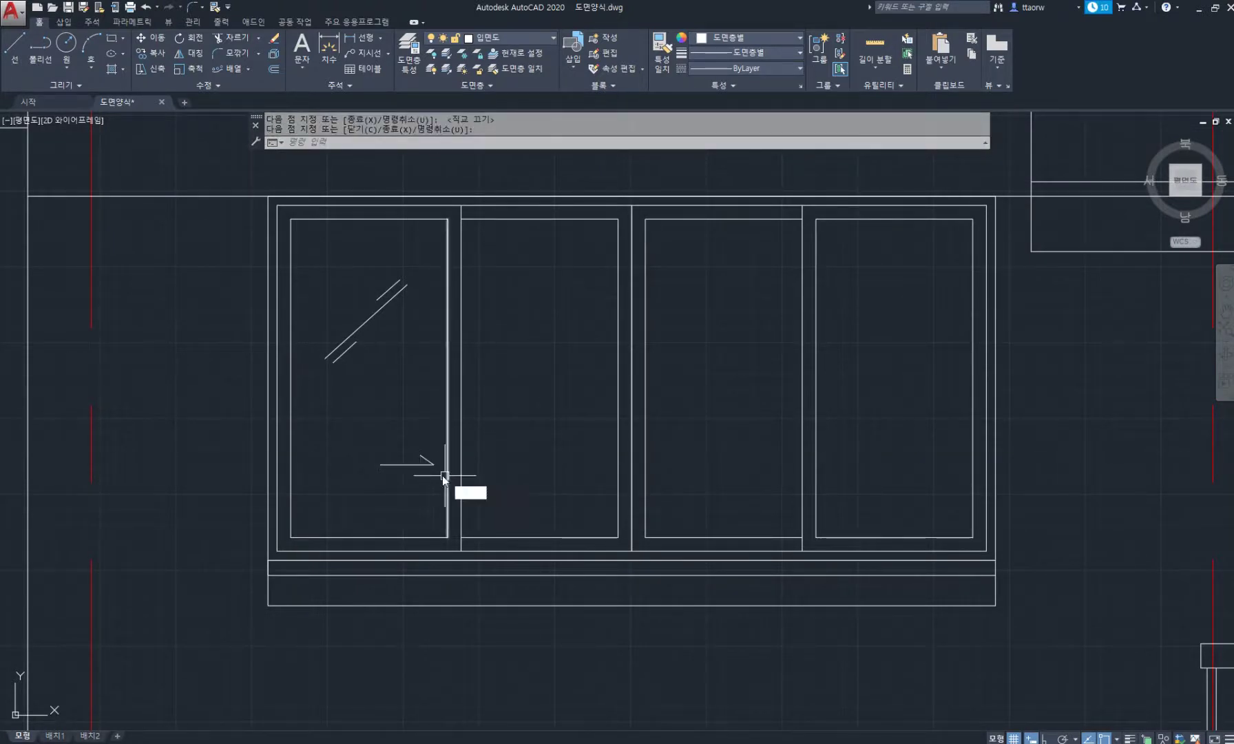
Mirror the opening arrow about a vertical axis midway between the two left panes, keeping the original
{"action": "type", "text": "mi"}
{"action": "key", "text": "Return"}
{"action": "left_click", "coordinate": [447, 482]}
{"action": "left_click", "coordinate": [413, 427]}
{"action": "key", "text": "Return"}
{"action": "scroll", "coordinate": [449, 469], "scroll_direction": "up", "scroll_amount": 4}
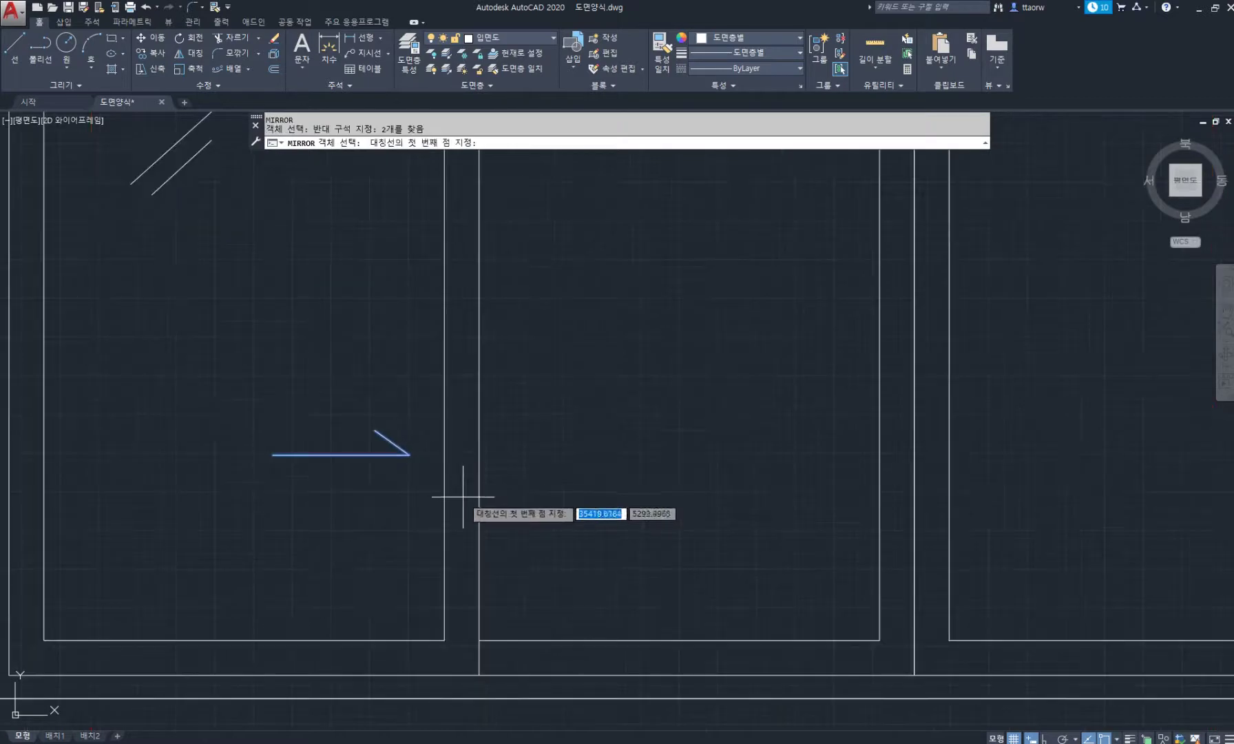
{"action": "left_click", "coordinate": [463, 496]}
{"action": "left_click", "coordinate": [462, 413]}
{"action": "key", "text": "Return"}
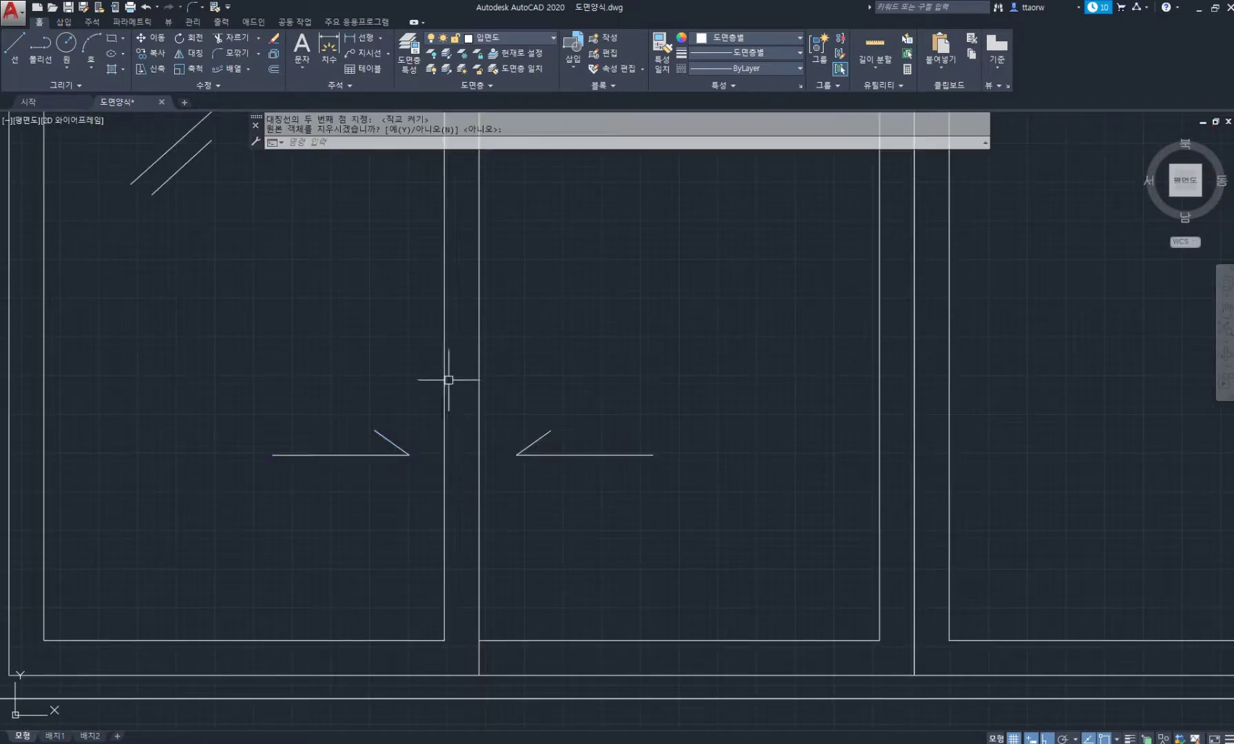
Copy the leftmost pane's three glass lines horizontally into each of the other three panes
{"action": "scroll", "coordinate": [452, 384], "scroll_direction": "down", "scroll_amount": 4}
{"action": "type", "text": "co"}
{"action": "key", "text": "Return"}
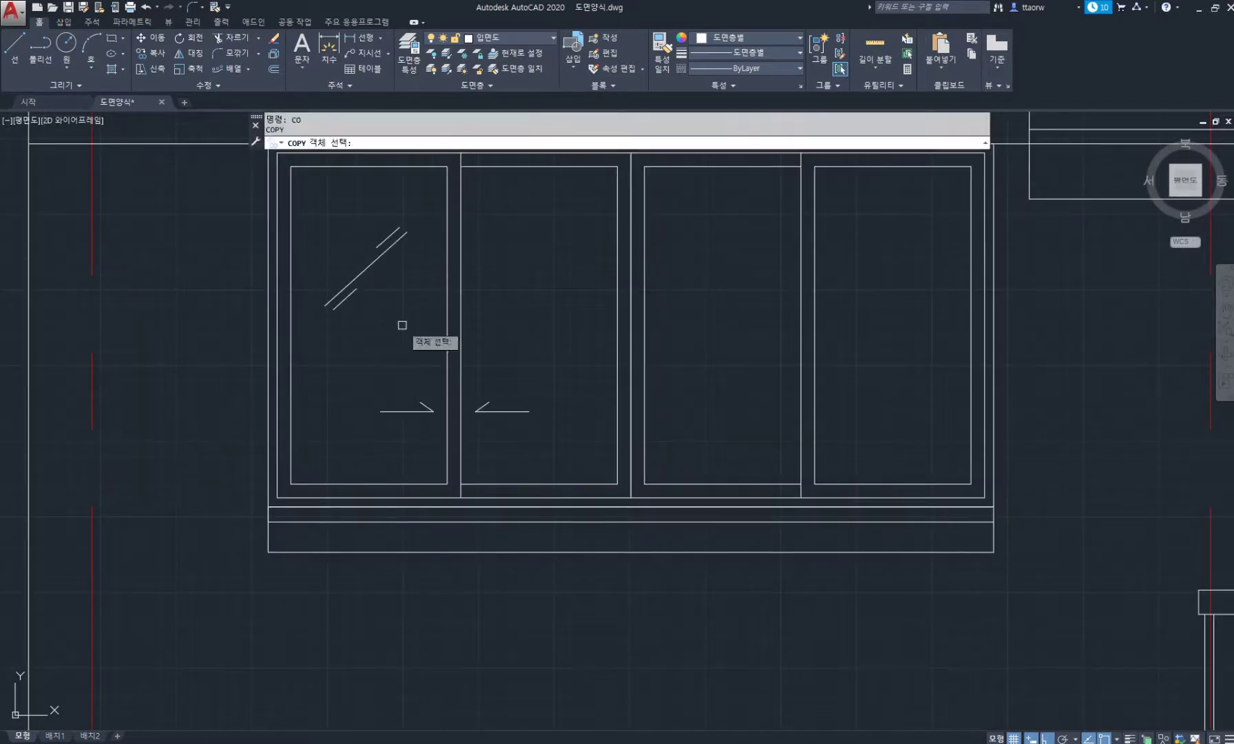
{"action": "left_click", "coordinate": [405, 322]}
{"action": "left_click", "coordinate": [338, 224]}
{"action": "key", "text": "Return"}
{"action": "left_click", "coordinate": [355, 352]}
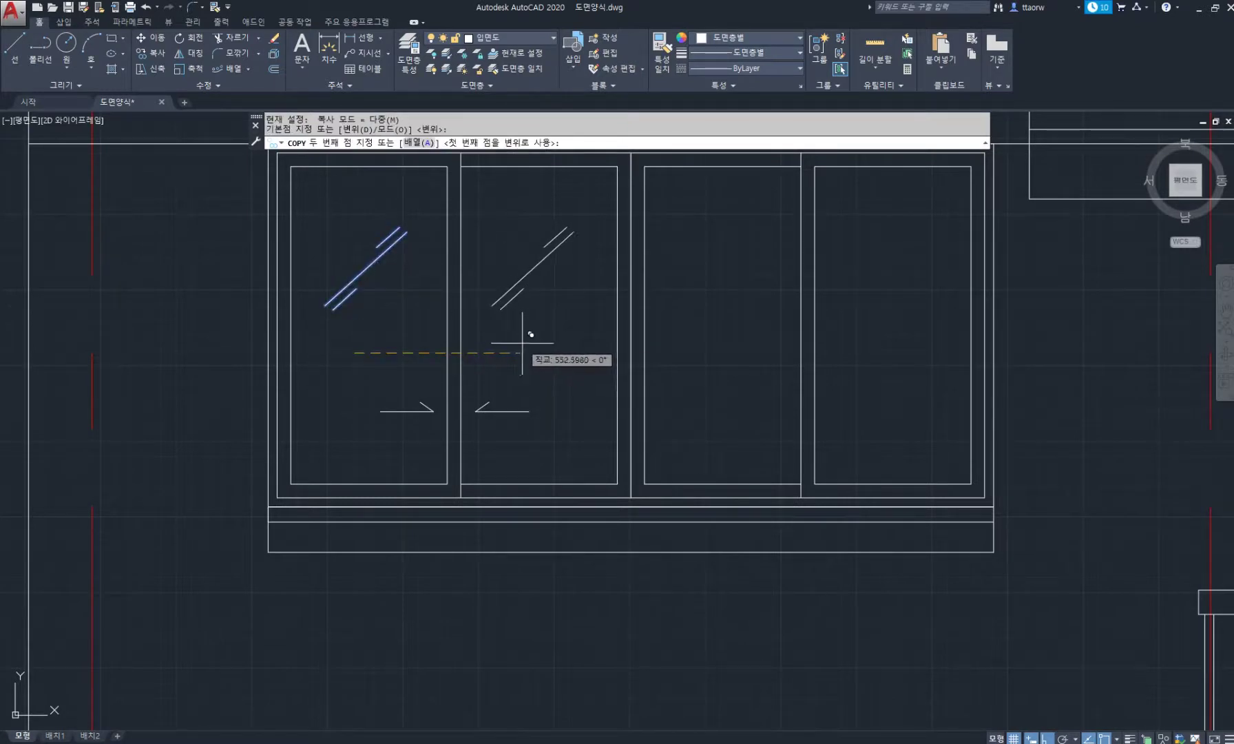
{"action": "left_click", "coordinate": [524, 342]}
{"action": "left_click", "coordinate": [710, 323]}
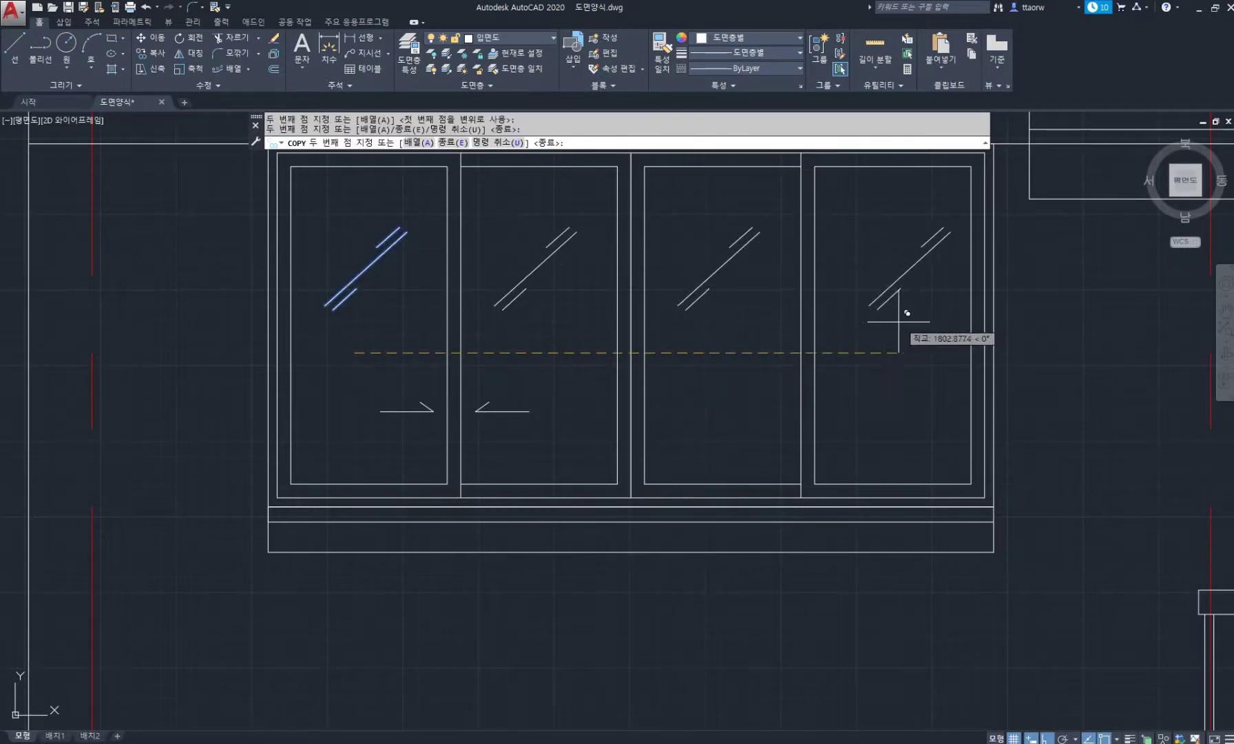
{"action": "left_click", "coordinate": [882, 313]}
{"action": "key", "text": "Return"}
Move all the glass lines and opening arrows to the 해치 layer
{"action": "left_click", "coordinate": [956, 440]}
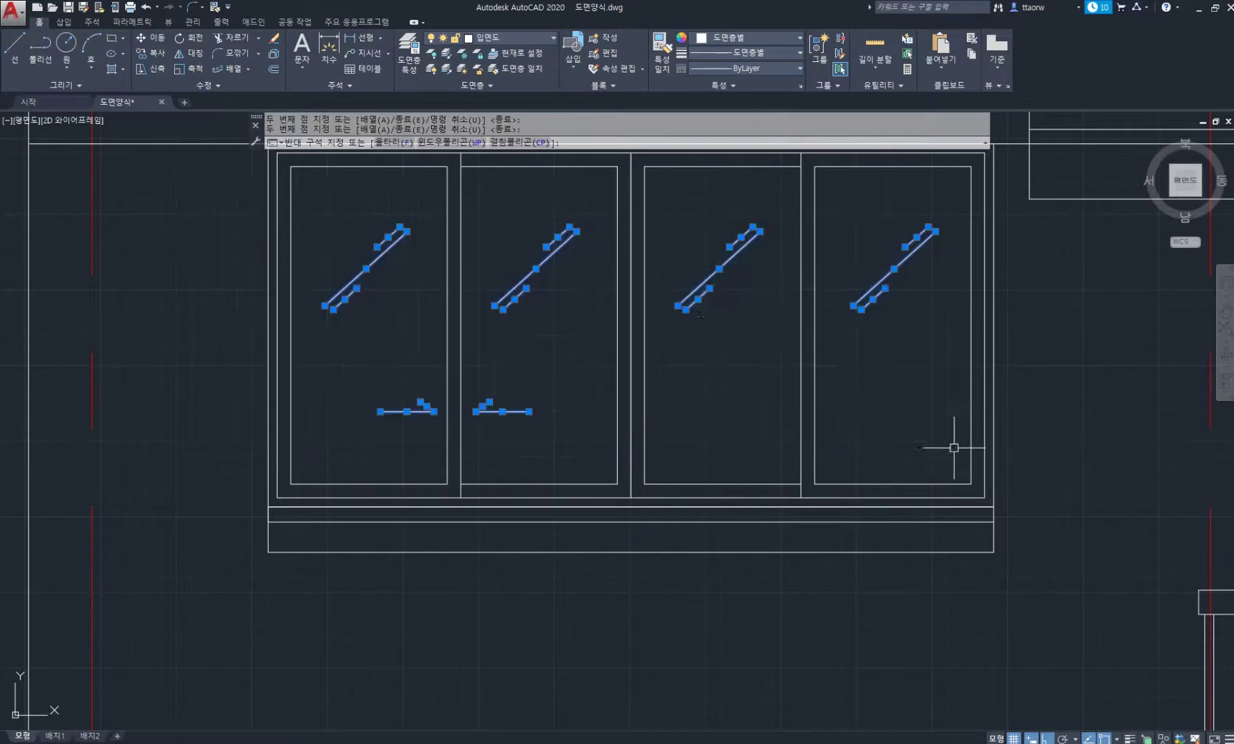
{"action": "left_click", "coordinate": [497, 41]}
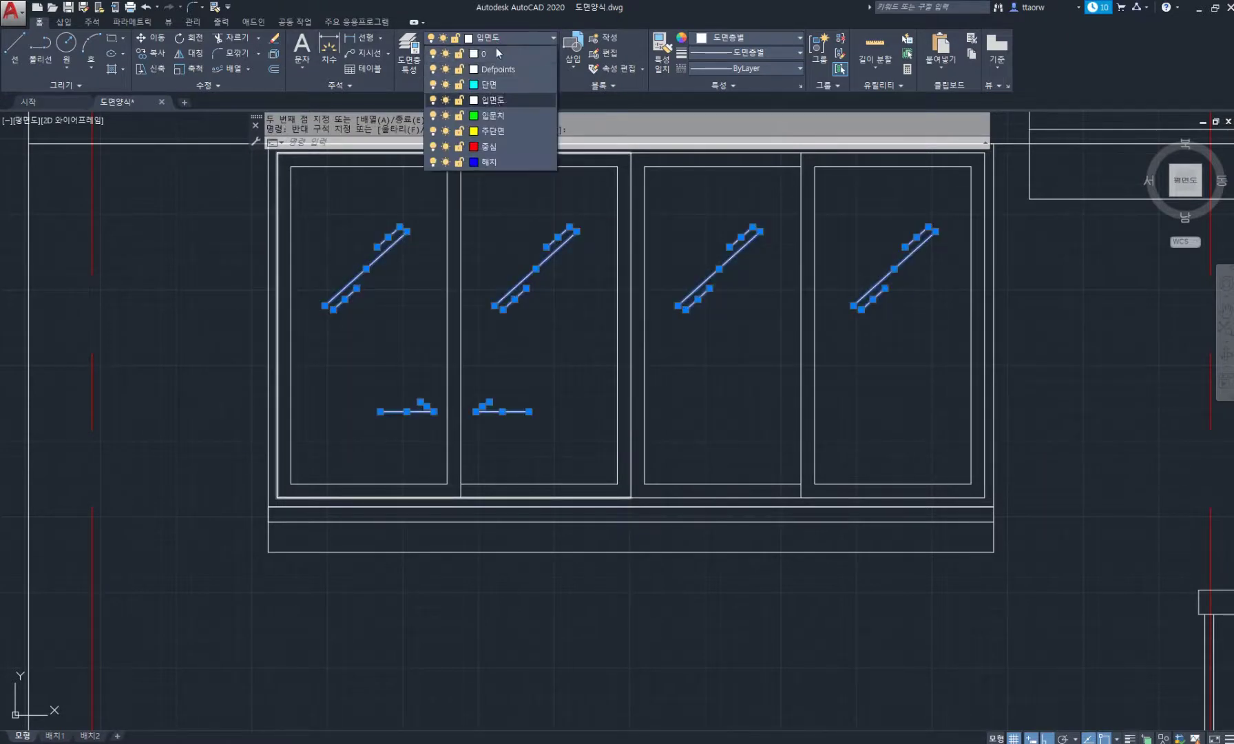
{"action": "left_click", "coordinate": [490, 162]}
{"action": "key", "text": "Escape"}
{"action": "key", "text": "Escape"}
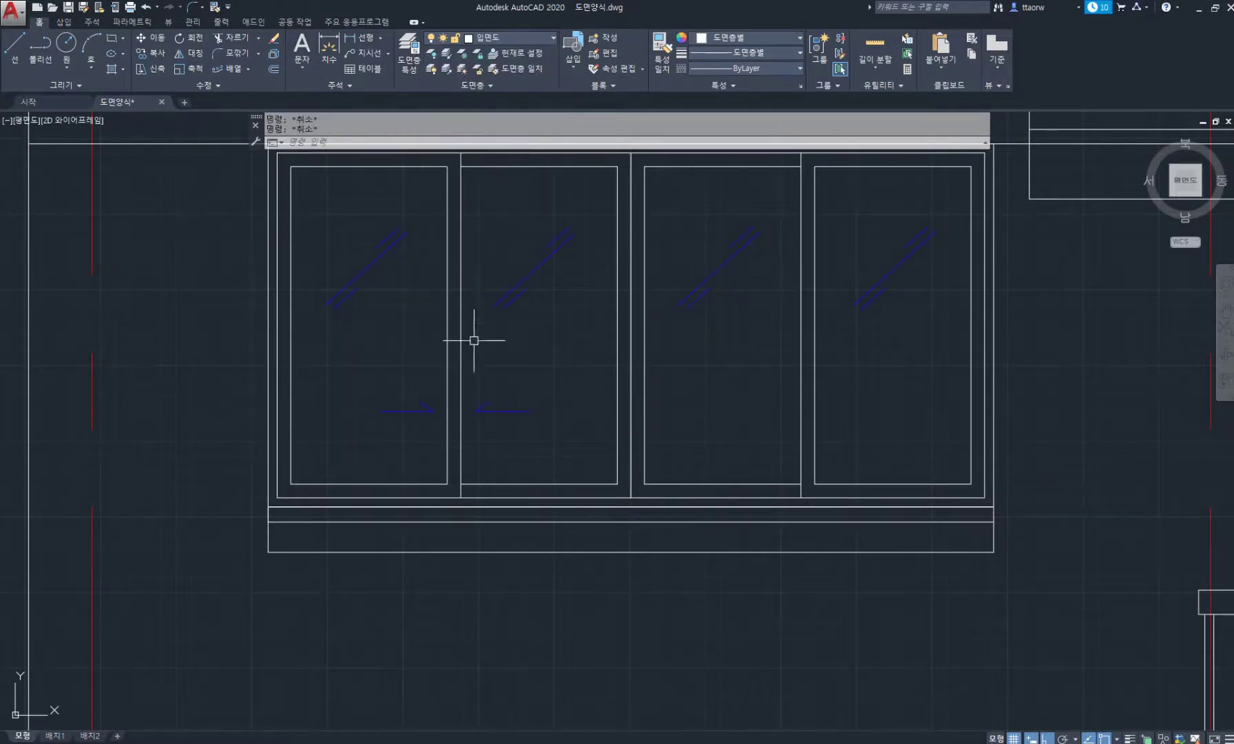
Copy the pair of opening arrows horizontally to the two right panes
{"action": "left_click", "coordinate": [338, 372]}
{"action": "left_click", "coordinate": [579, 453]}
{"action": "key", "text": "Return"}
{"action": "left_click", "coordinate": [463, 621]}
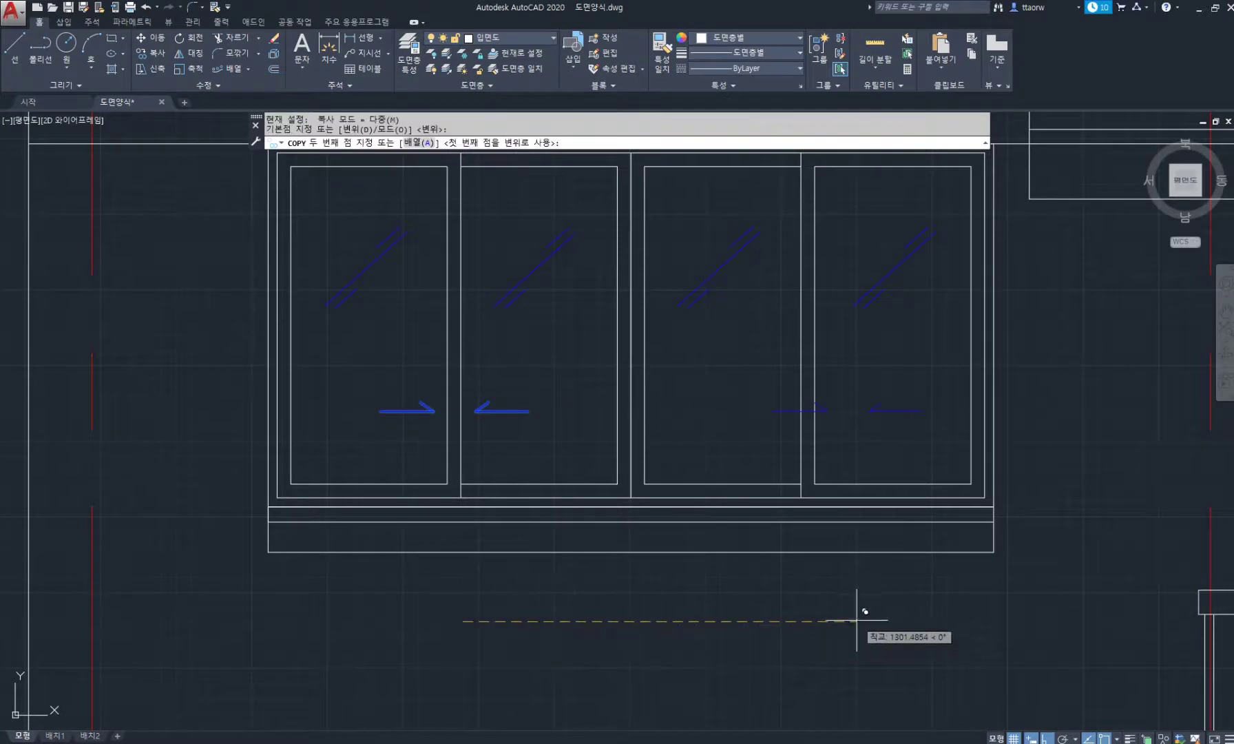
{"action": "left_click", "coordinate": [816, 618]}
{"action": "key", "text": "Return"}
{"action": "scroll", "coordinate": [524, 517], "scroll_direction": "down", "scroll_amount": 4}
{"action": "middle_click_drag", "start_coordinate": [577, 481], "coordinate": [470, 438]}
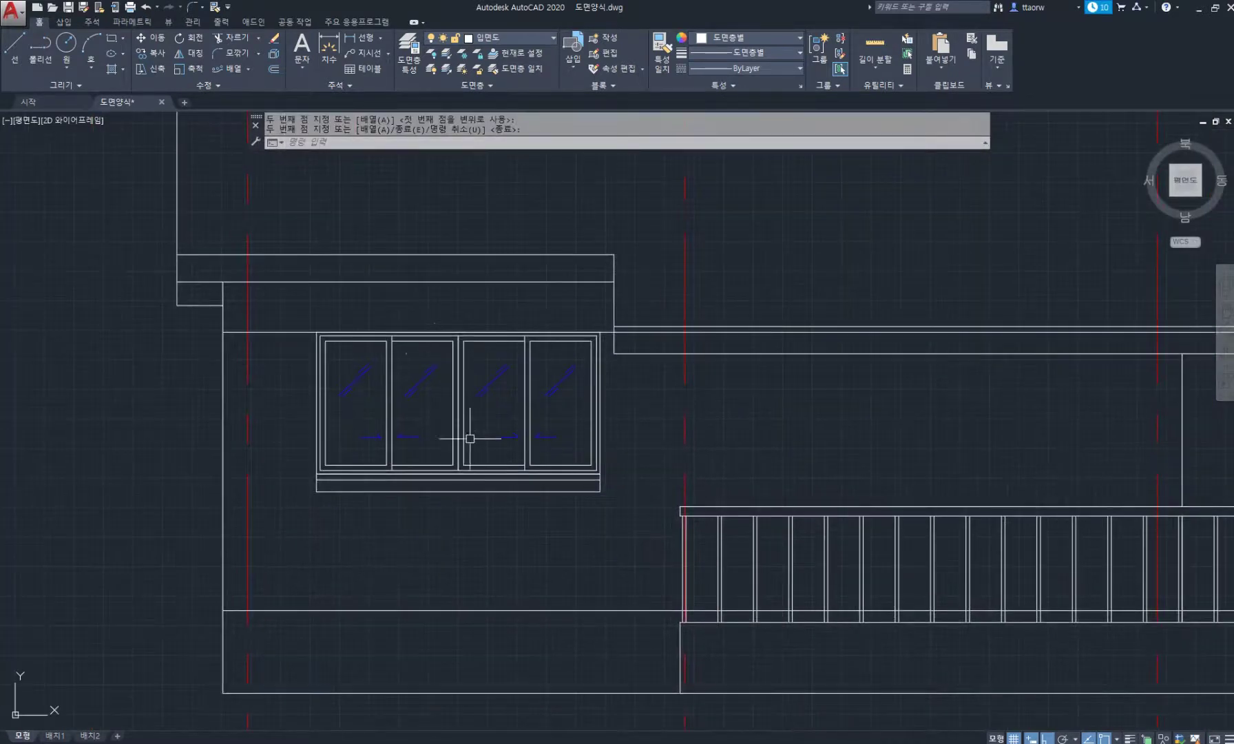
{"action": "key", "text": "Return"}
{"action": "left_click", "coordinate": [285, 307]}
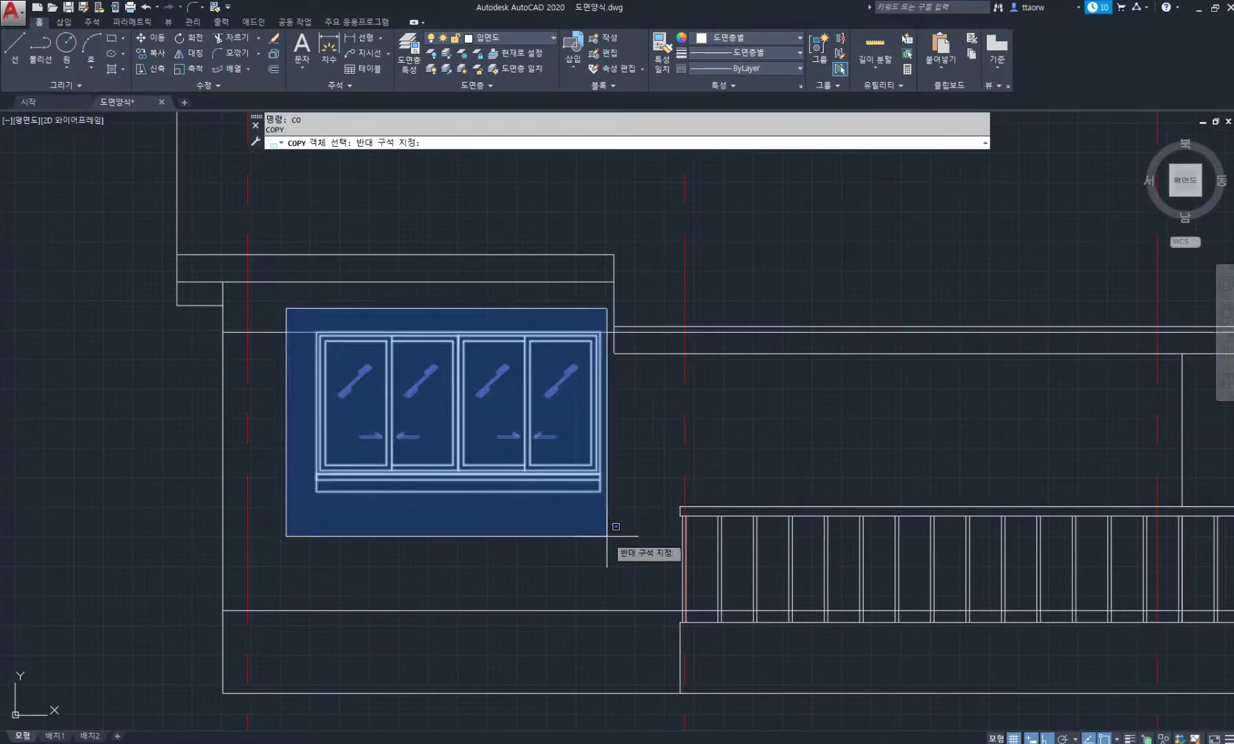
{"action": "left_click", "coordinate": [638, 568]}
{"action": "key", "text": "Return"}
{"action": "left_click", "coordinate": [428, 523]}
{"action": "middle_click_drag", "start_coordinate": [957, 424], "coordinate": [634, 424]}
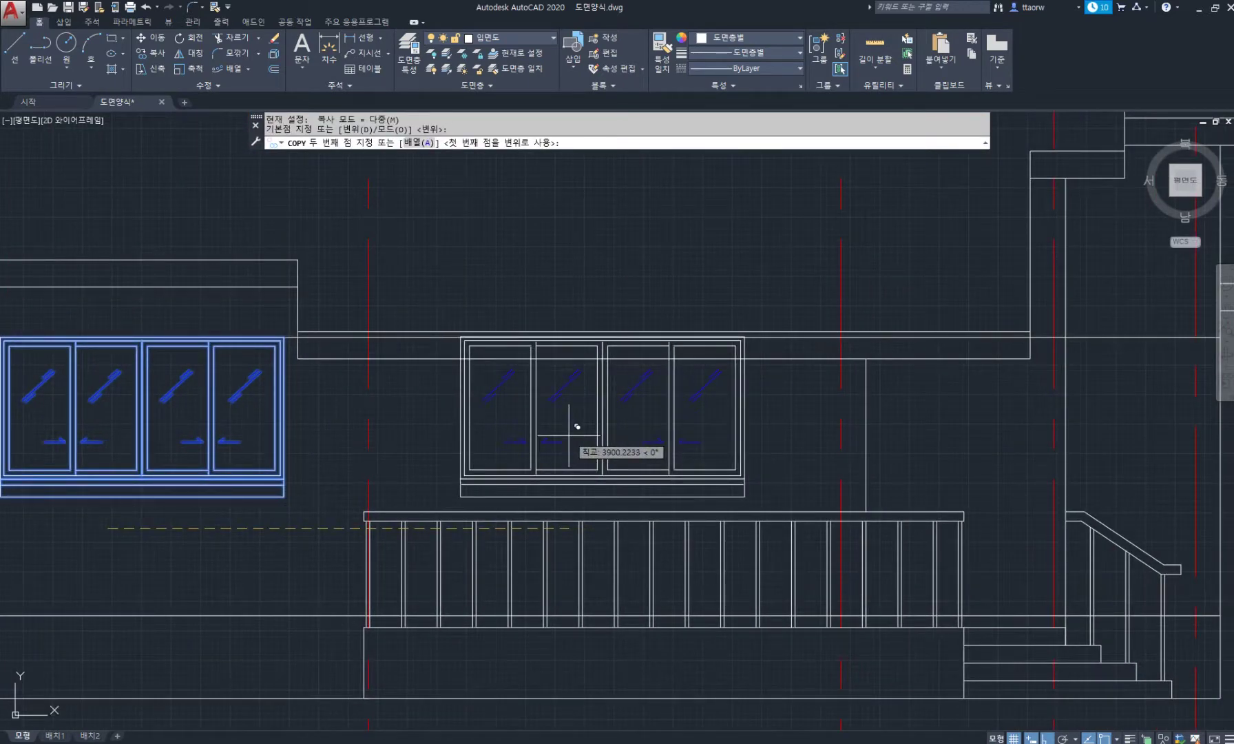
{"action": "middle_click_drag", "start_coordinate": [577, 426], "coordinate": [721, 420]}
{"action": "key", "text": "Escape"}
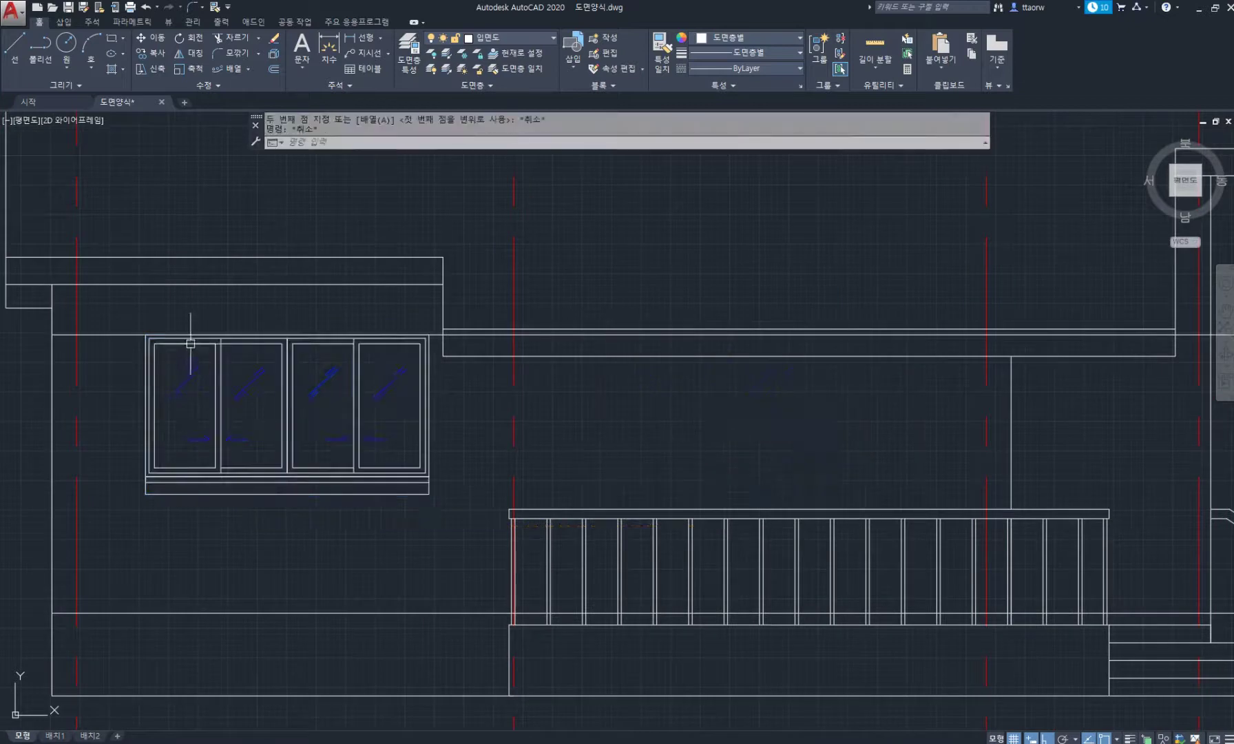
Copy the four-pane window without its sill about 3916 horizontally to the right, onto the wall above the railing
{"action": "key", "text": "Return"}
{"action": "left_click", "coordinate": [125, 312]}
{"action": "left_click", "coordinate": [443, 478]}
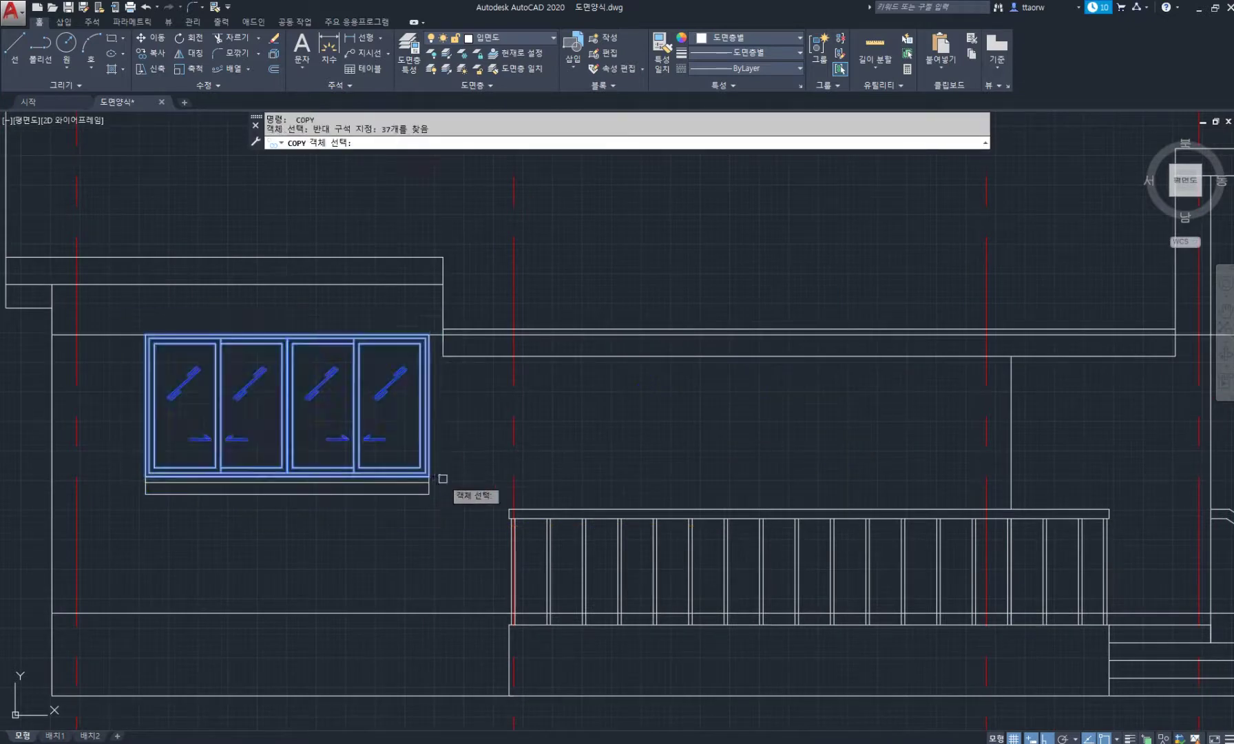
{"action": "key", "text": "Return"}
{"action": "left_click", "coordinate": [287, 493]}
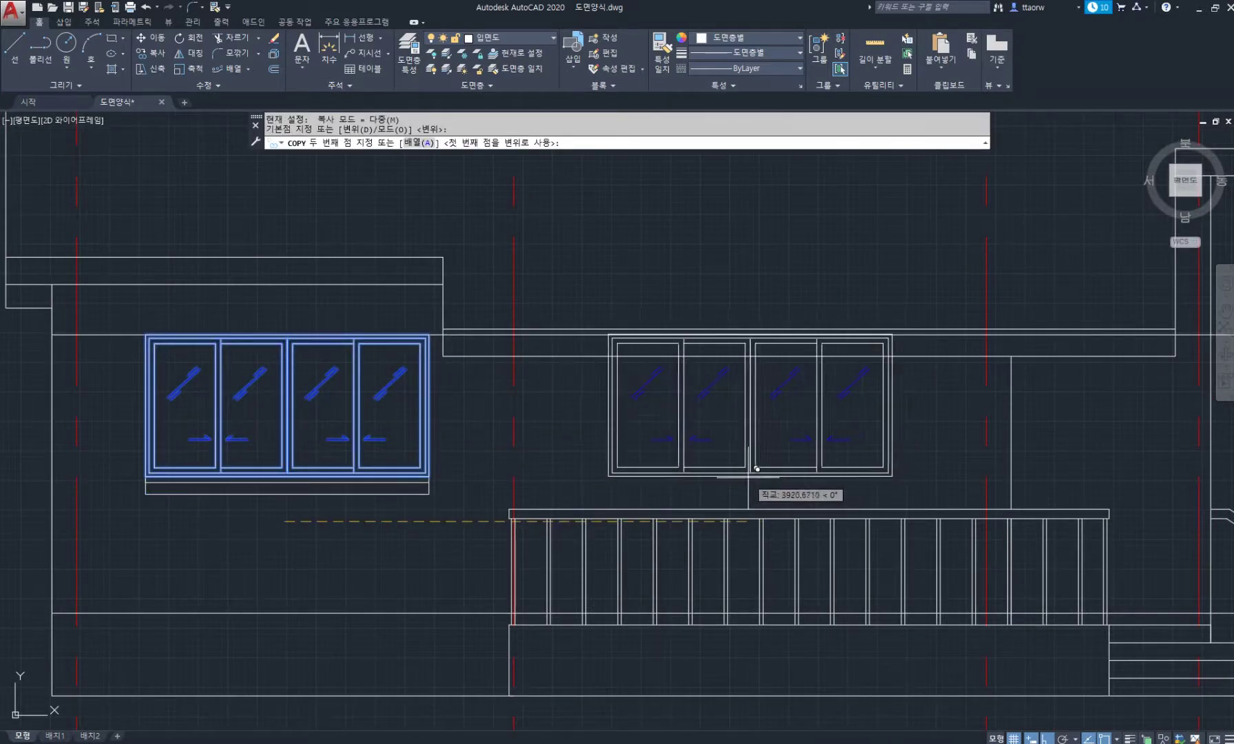
{"action": "middle_click_drag", "start_coordinate": [736, 476], "coordinate": [517, 466]}
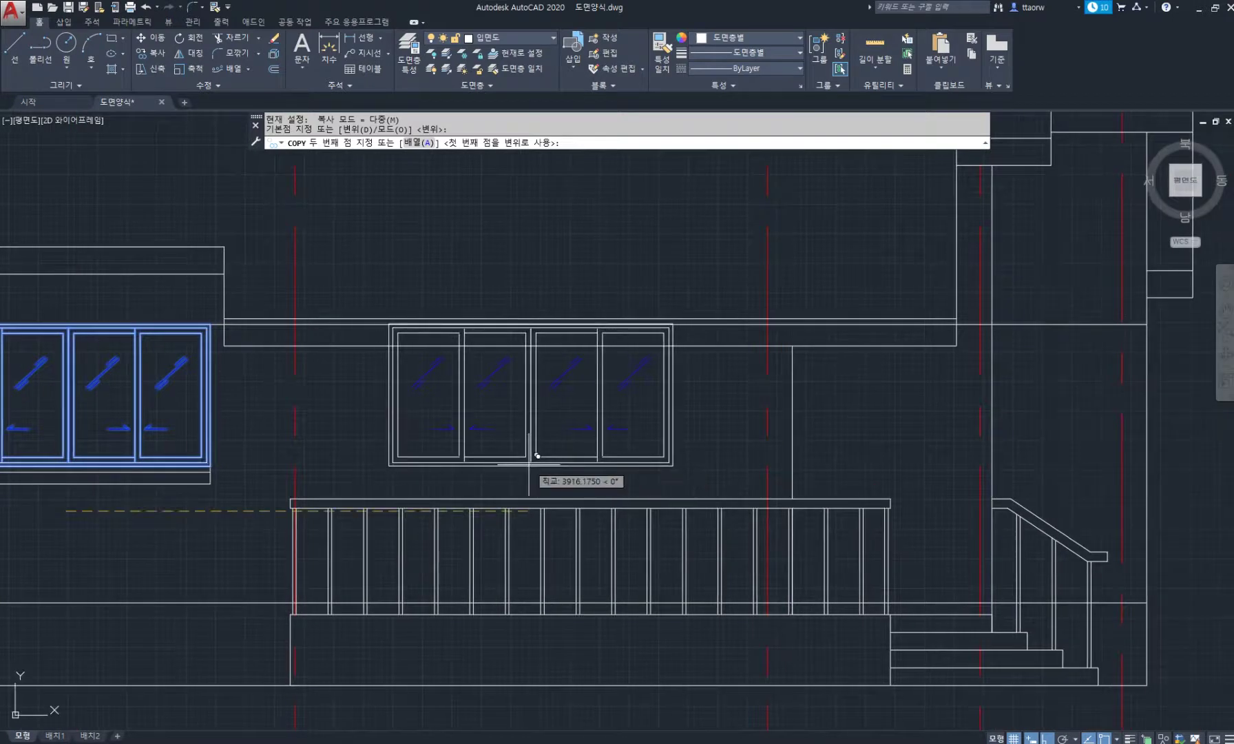
{"action": "left_click", "coordinate": [536, 455]}
{"action": "key", "text": "Return"}
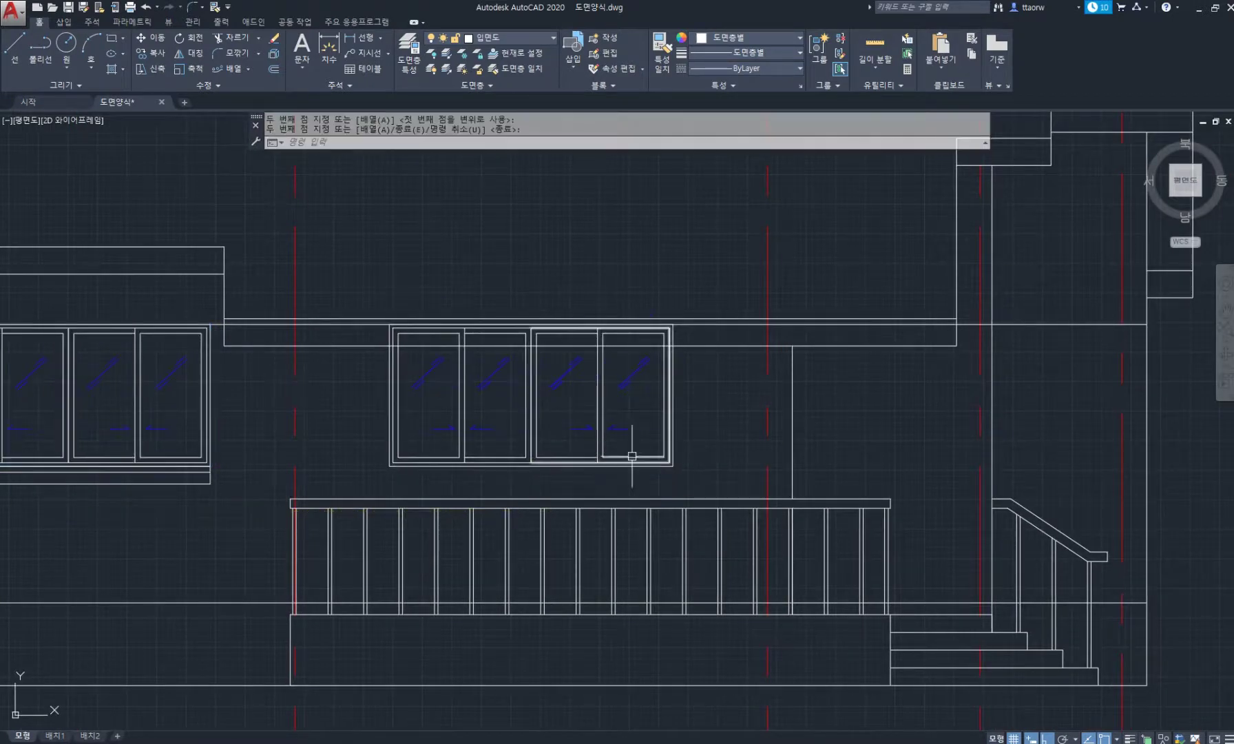
Stretch the copied window's lower edge straight down to the floor line behind the railing
{"action": "type", "text": "s"}
{"action": "key", "text": "Return"}
{"action": "left_click", "coordinate": [713, 484]}
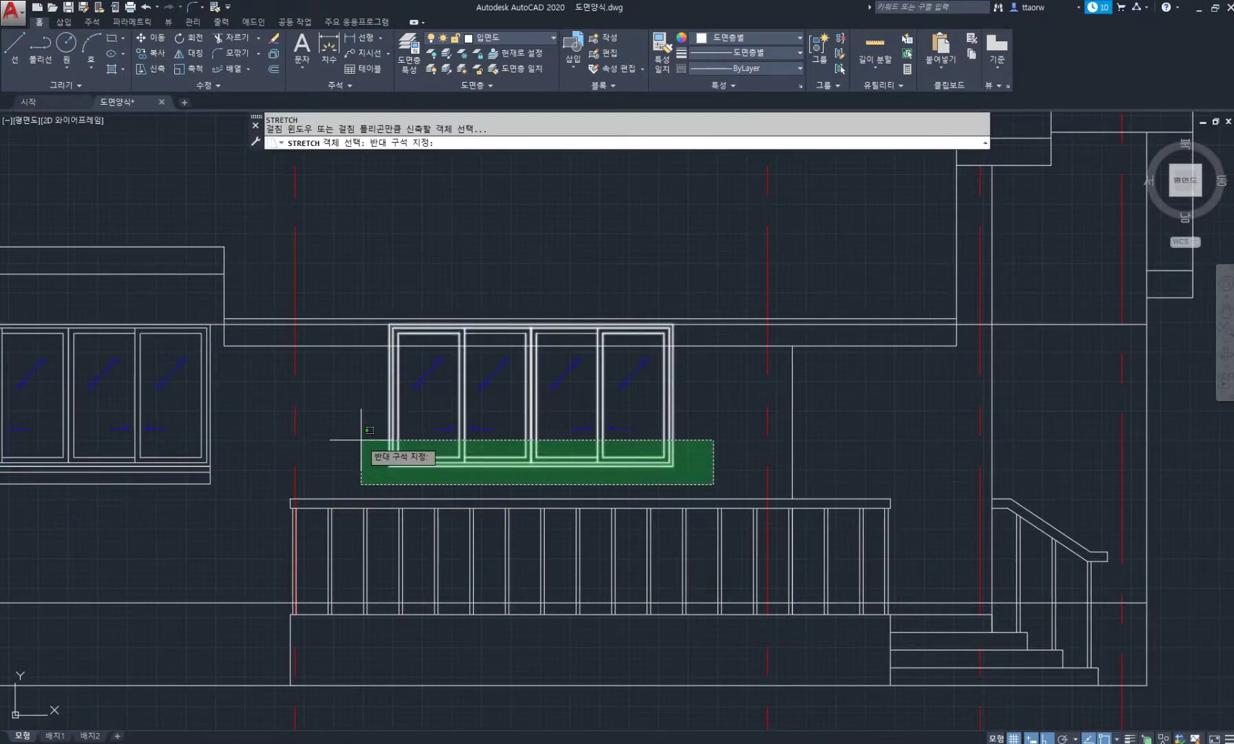
{"action": "left_click", "coordinate": [372, 442]}
{"action": "scroll", "coordinate": [413, 358], "scroll_direction": "up", "scroll_amount": 2}
{"action": "left_click", "coordinate": [865, 419]}
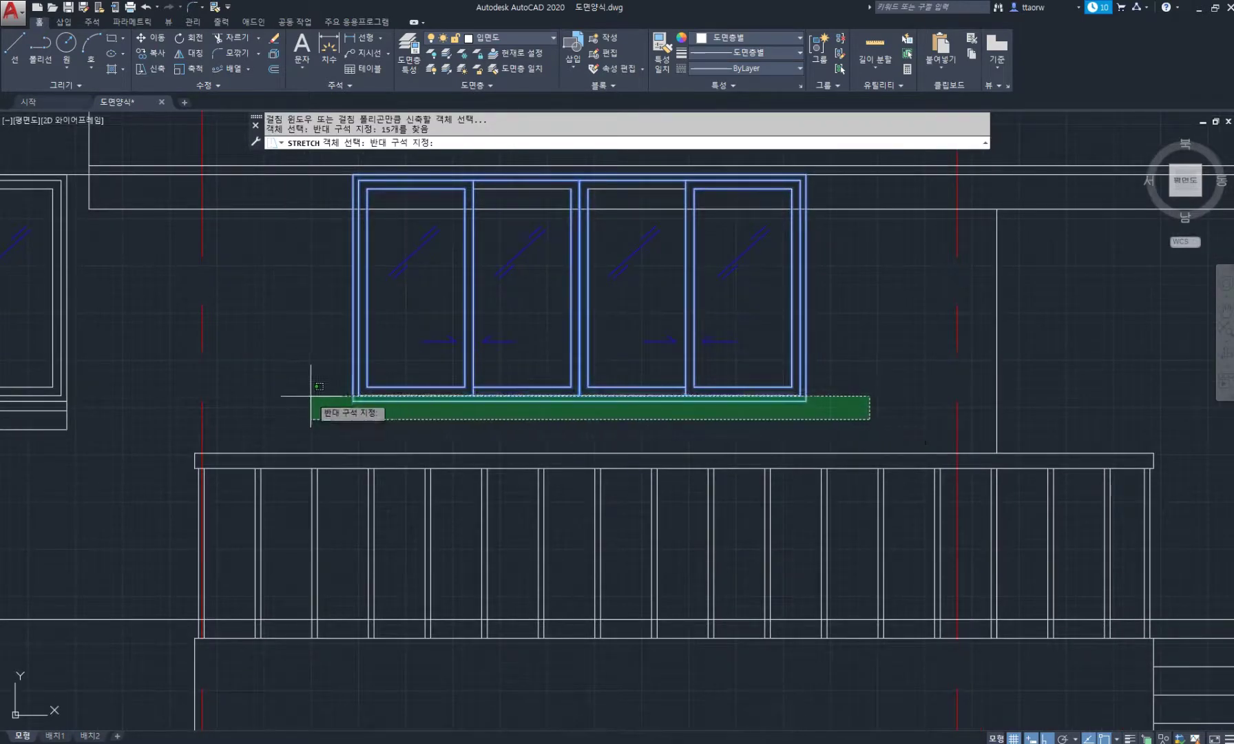
{"action": "left_click", "coordinate": [263, 339]}
{"action": "key", "text": "Return"}
{"action": "left_click", "coordinate": [352, 399]}
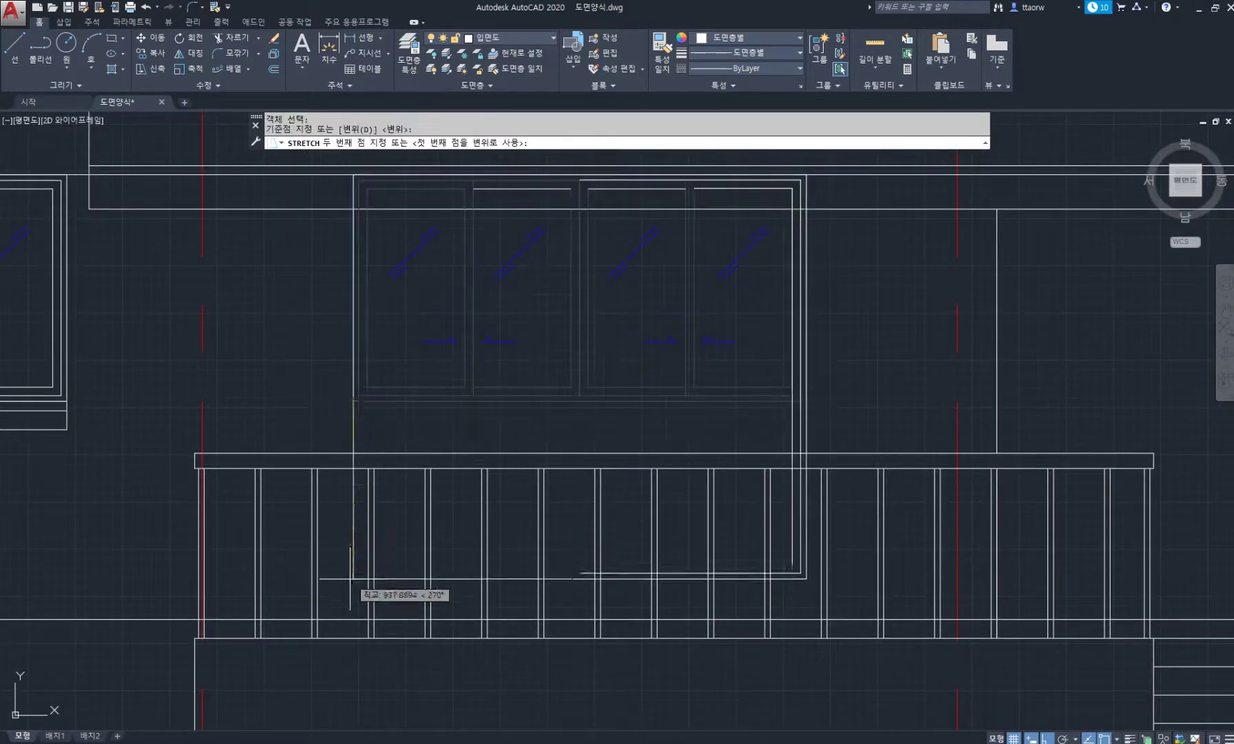
{"action": "left_click", "coordinate": [353, 617]}
{"action": "scroll", "coordinate": [484, 412], "scroll_direction": "down", "scroll_amount": 2}
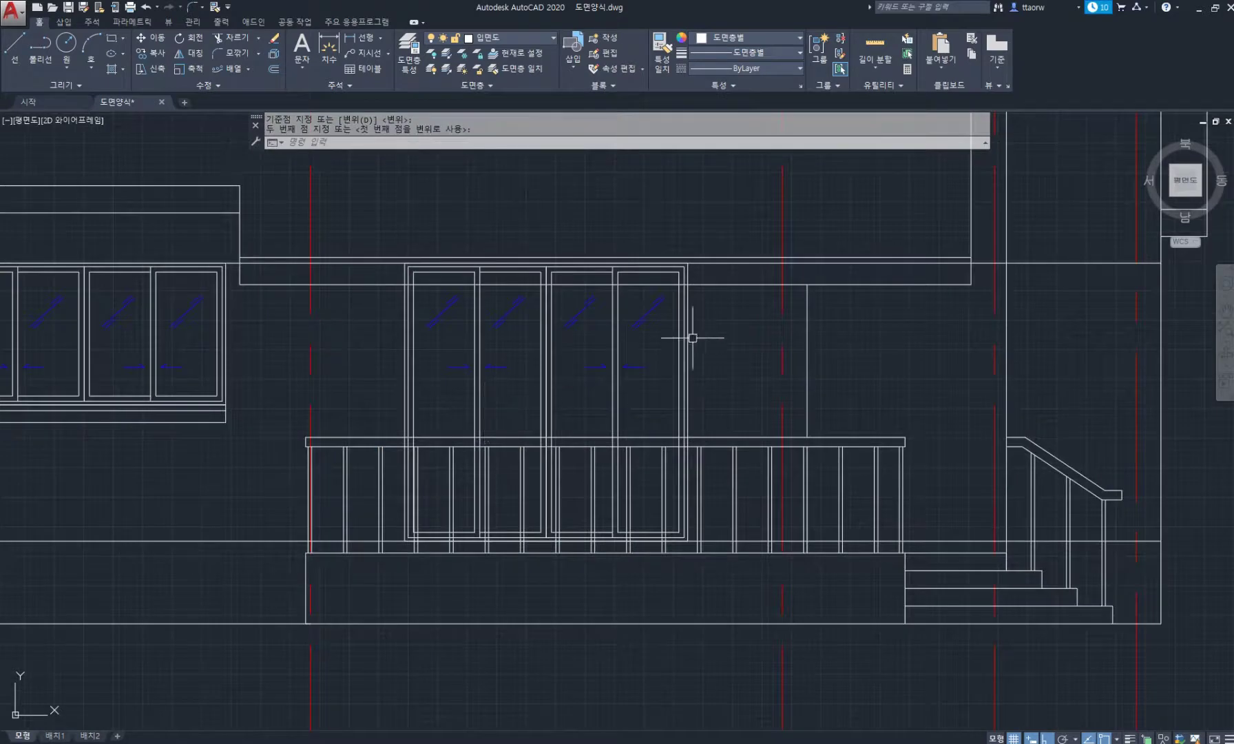
Trim the tall window's frame lines above the eave's lower edge and erase the leftover horizontal pieces there
{"action": "scroll", "coordinate": [692, 338], "scroll_direction": "up", "scroll_amount": 2}
{"action": "type", "text": "R"}
{"action": "key", "text": "Return"}
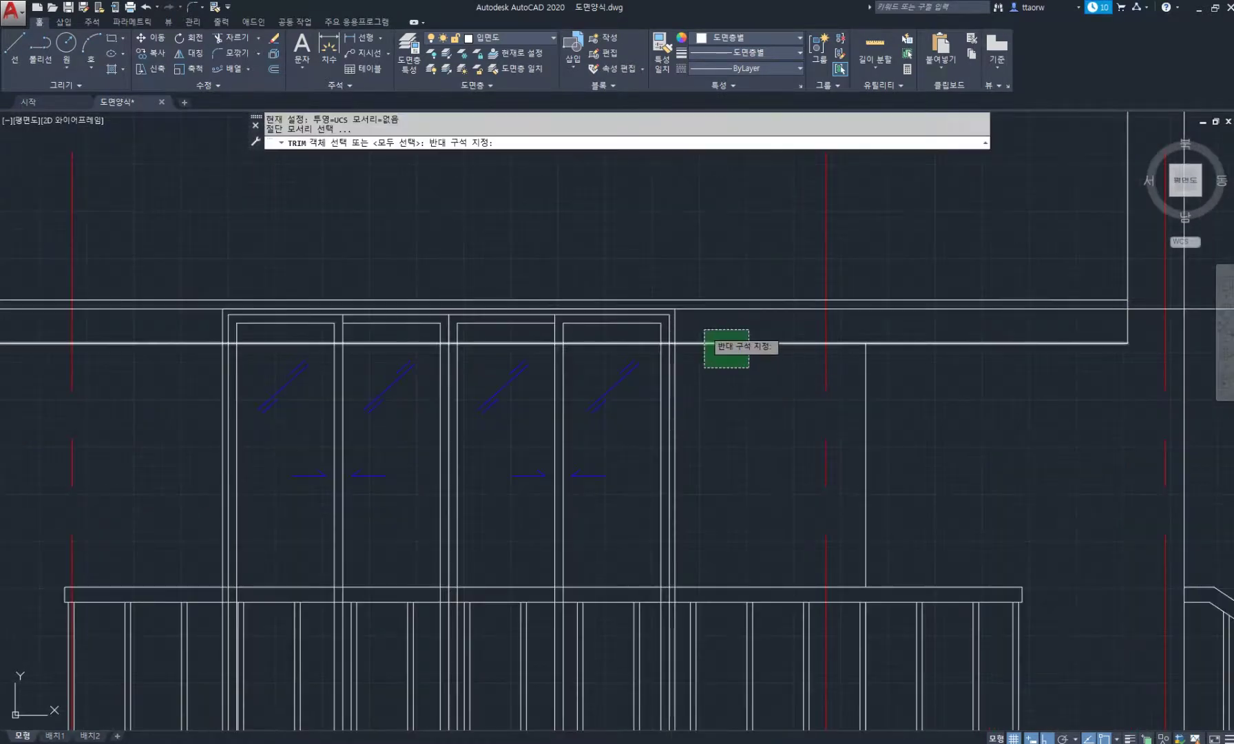
{"action": "key", "text": "Return"}
{"action": "left_click", "coordinate": [732, 336]}
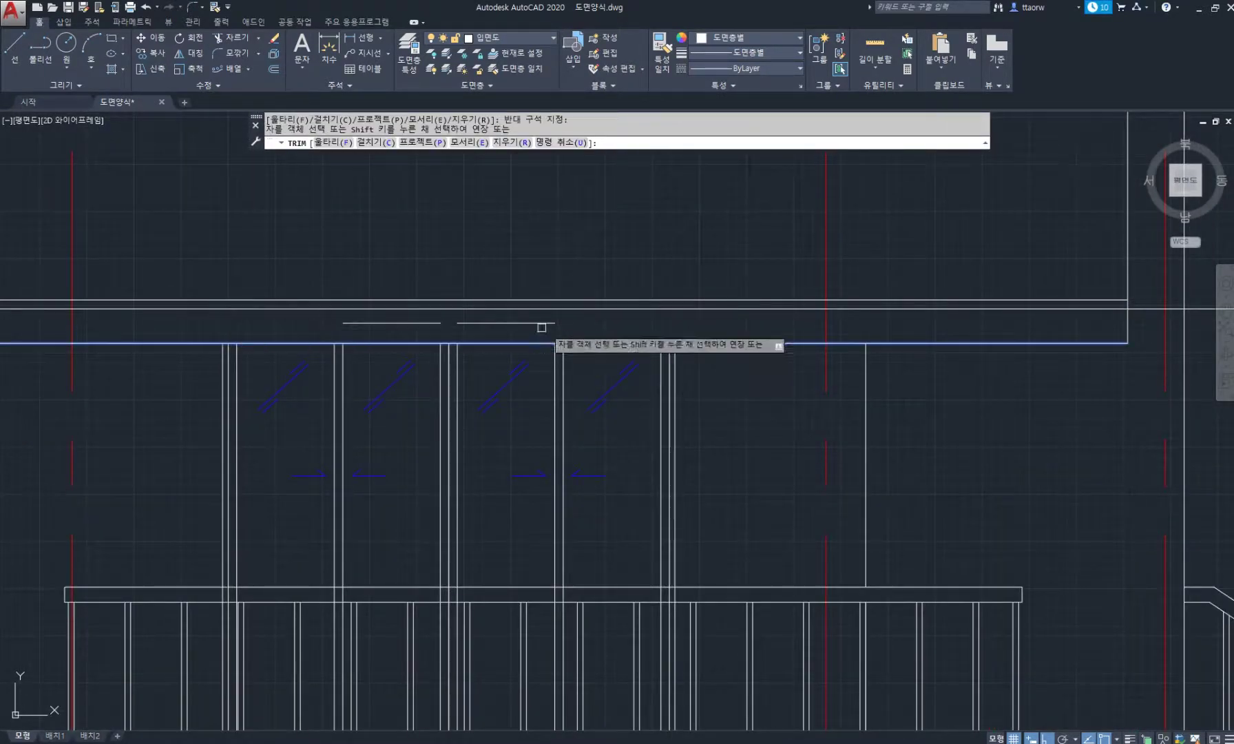
{"action": "left_click", "coordinate": [505, 143]}
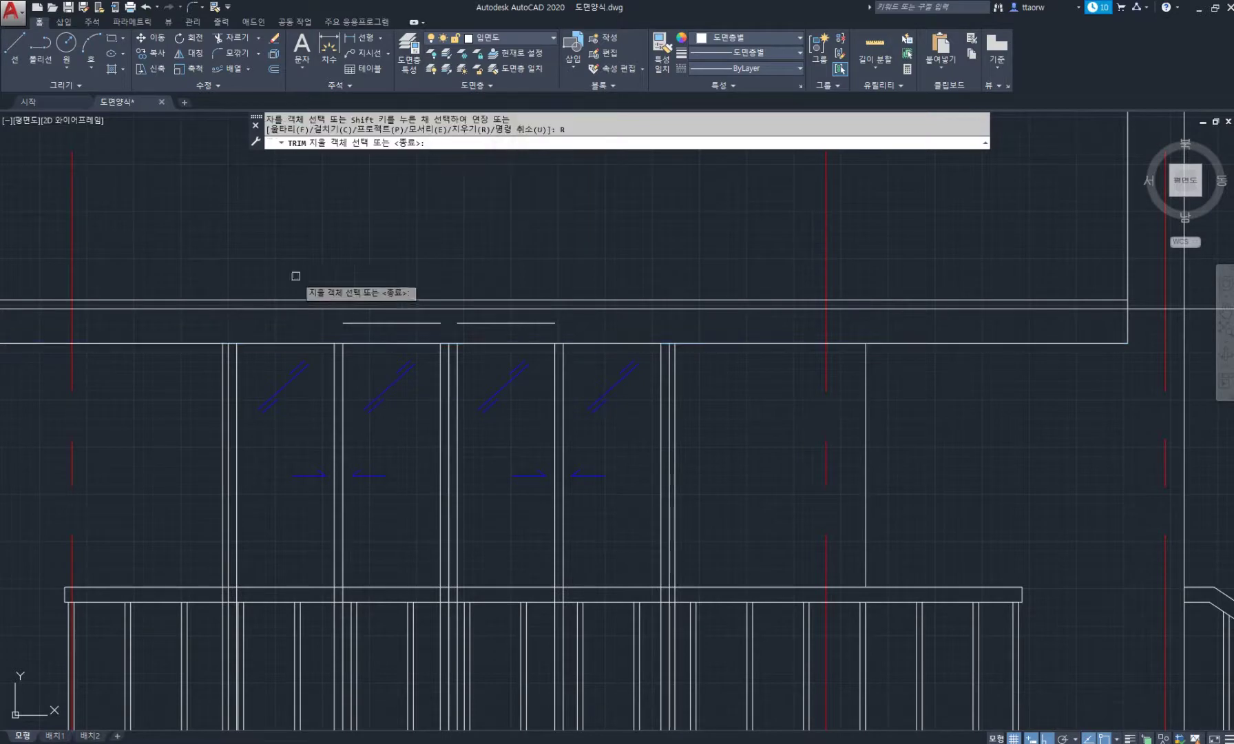
{"action": "left_click", "coordinate": [283, 266]}
{"action": "left_click", "coordinate": [668, 369]}
{"action": "key", "text": "Return"}
{"action": "scroll", "coordinate": [508, 290], "scroll_direction": "down", "scroll_amount": 2}
{"action": "scroll", "coordinate": [510, 293], "scroll_direction": "down", "scroll_amount": 2}
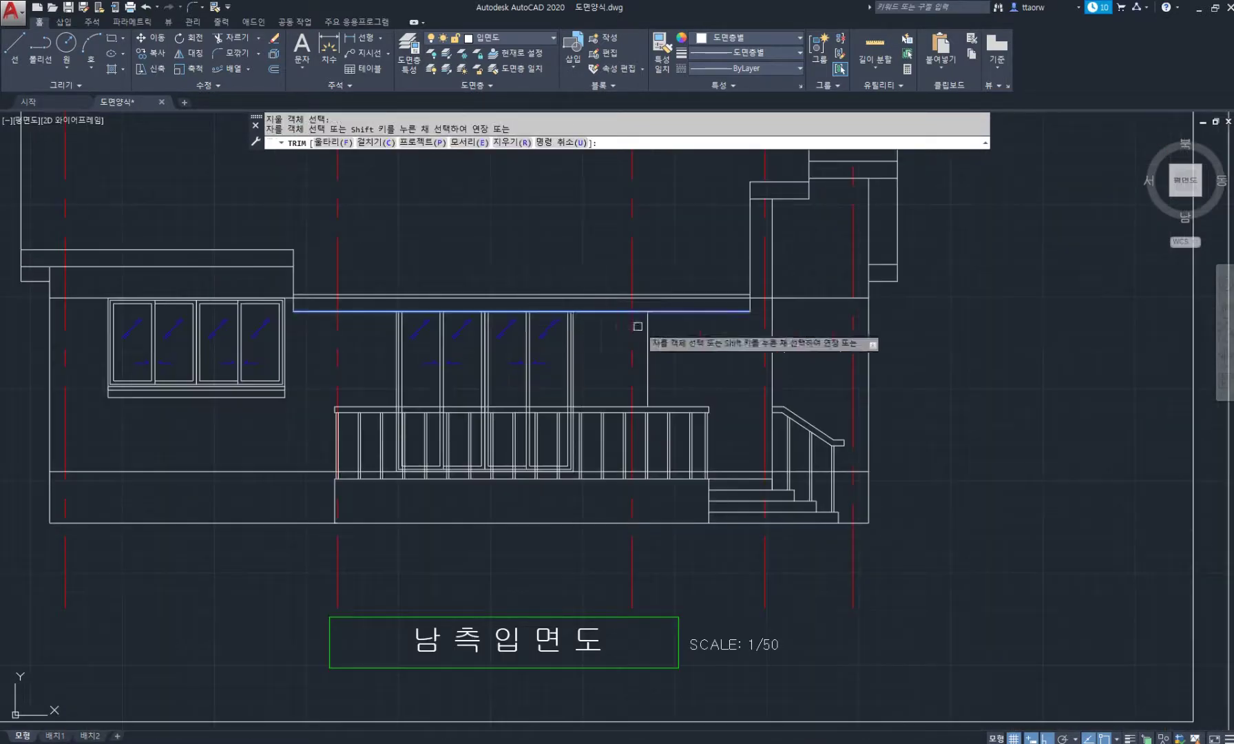
{"action": "key", "text": "Return"}
{"action": "middle_click_drag", "start_coordinate": [706, 337], "coordinate": [578, 336]}
{"action": "scroll", "coordinate": [565, 325], "scroll_direction": "down", "scroll_amount": 2}
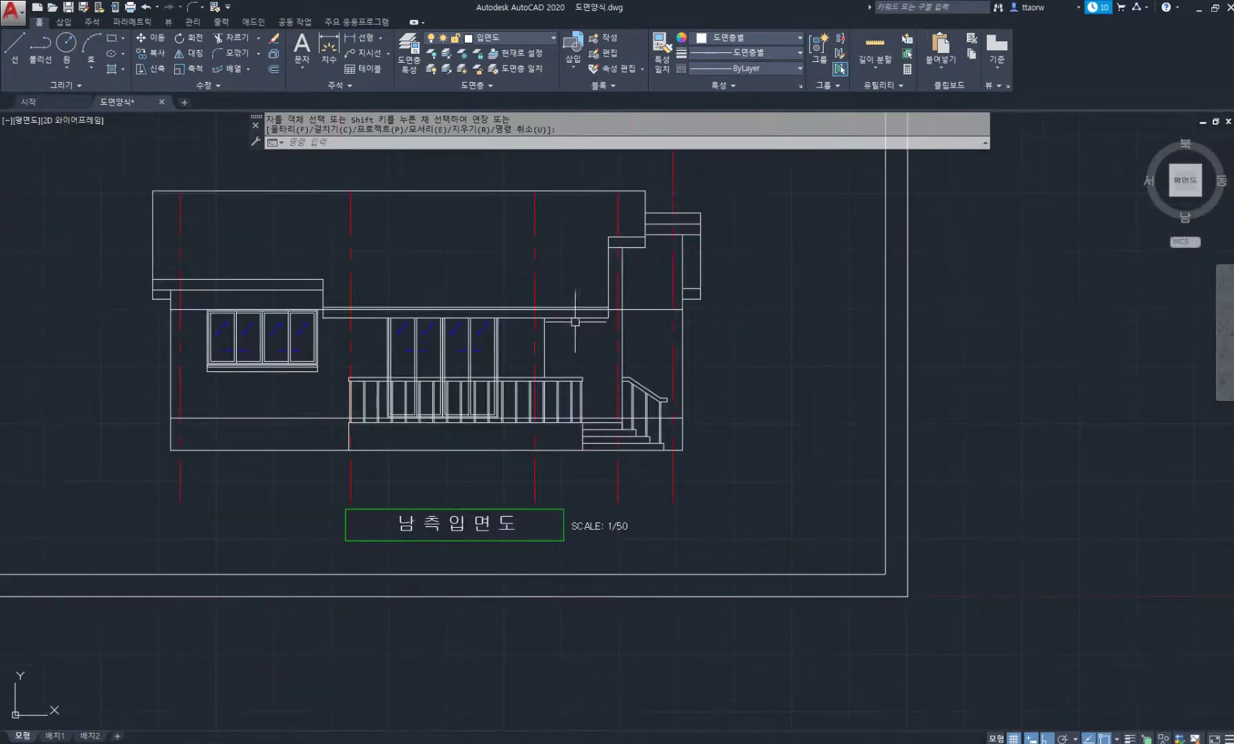
Move the tall window's four glass marks and opening arrows slightly downward within the panes
{"action": "scroll", "coordinate": [609, 354], "scroll_direction": "up", "scroll_amount": 4}
{"action": "type", "text": "m"}
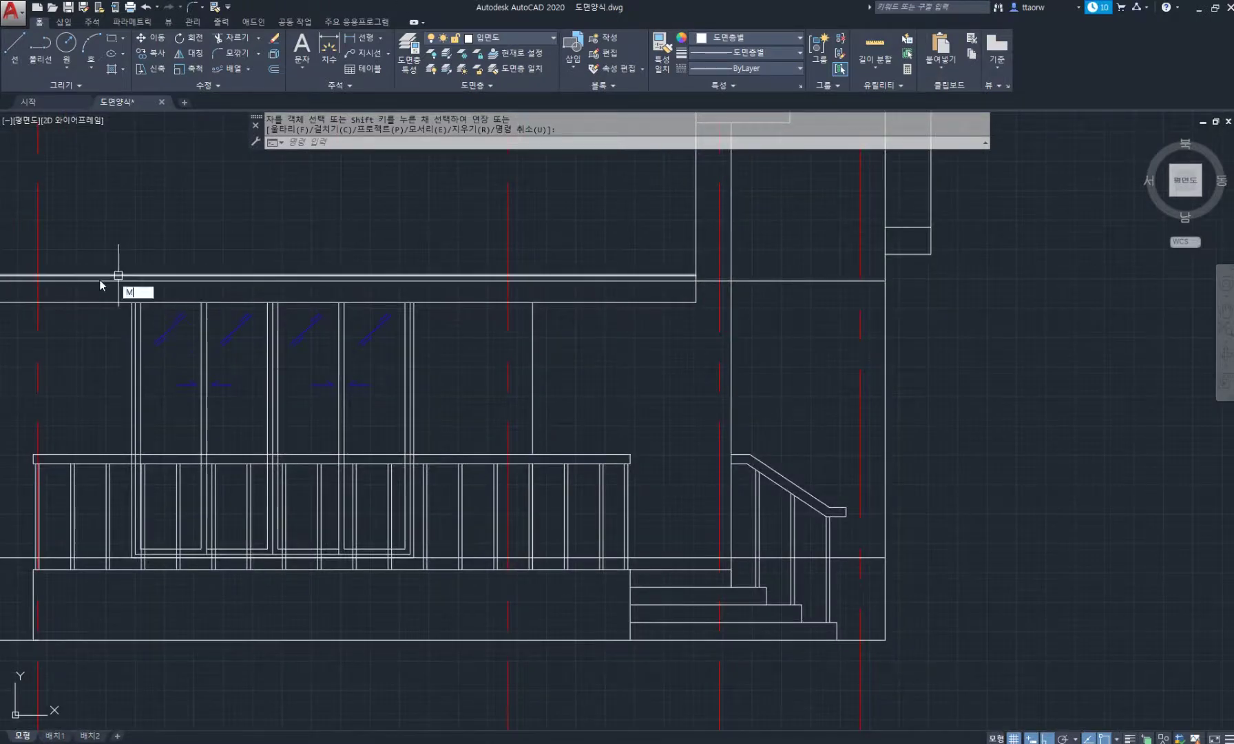
{"action": "key", "text": "Return"}
{"action": "left_click", "coordinate": [99, 239]}
{"action": "middle_click_drag", "start_coordinate": [468, 412], "coordinate": [666, 411]}
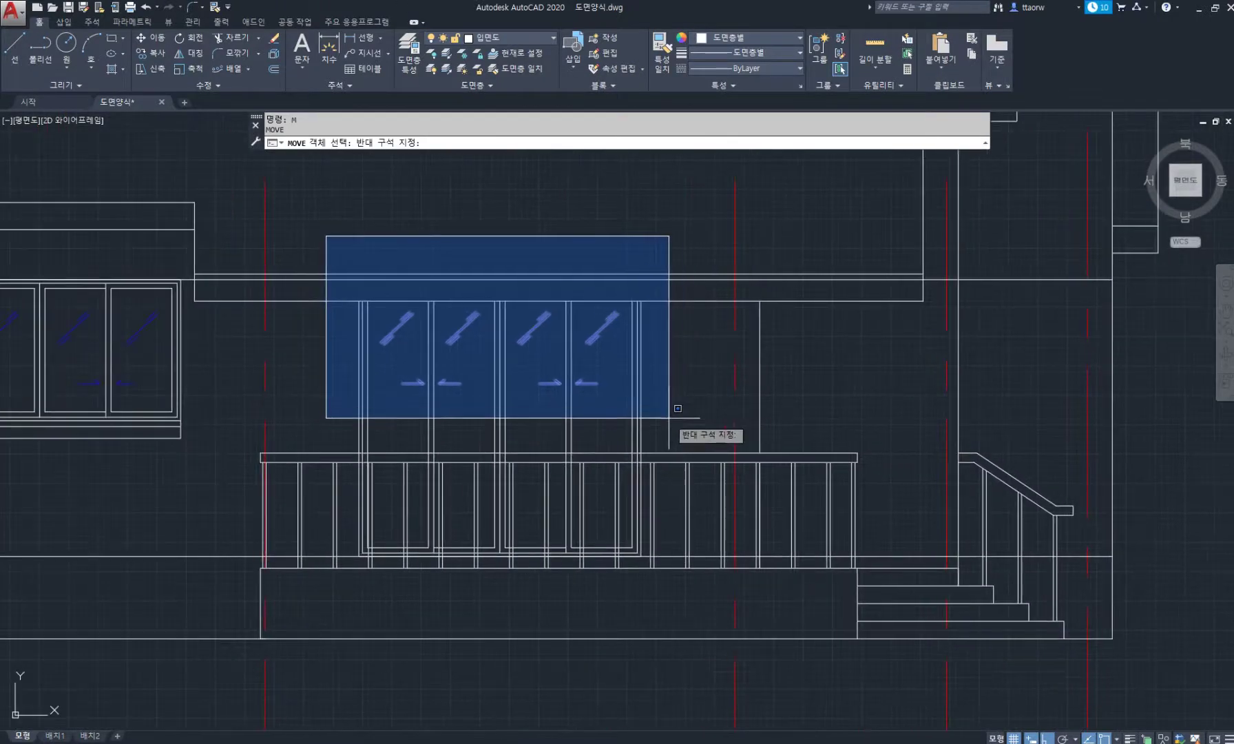
{"action": "left_click", "coordinate": [699, 413]}
{"action": "left_click", "coordinate": [339, 231]}
{"action": "left_click", "coordinate": [688, 422]}
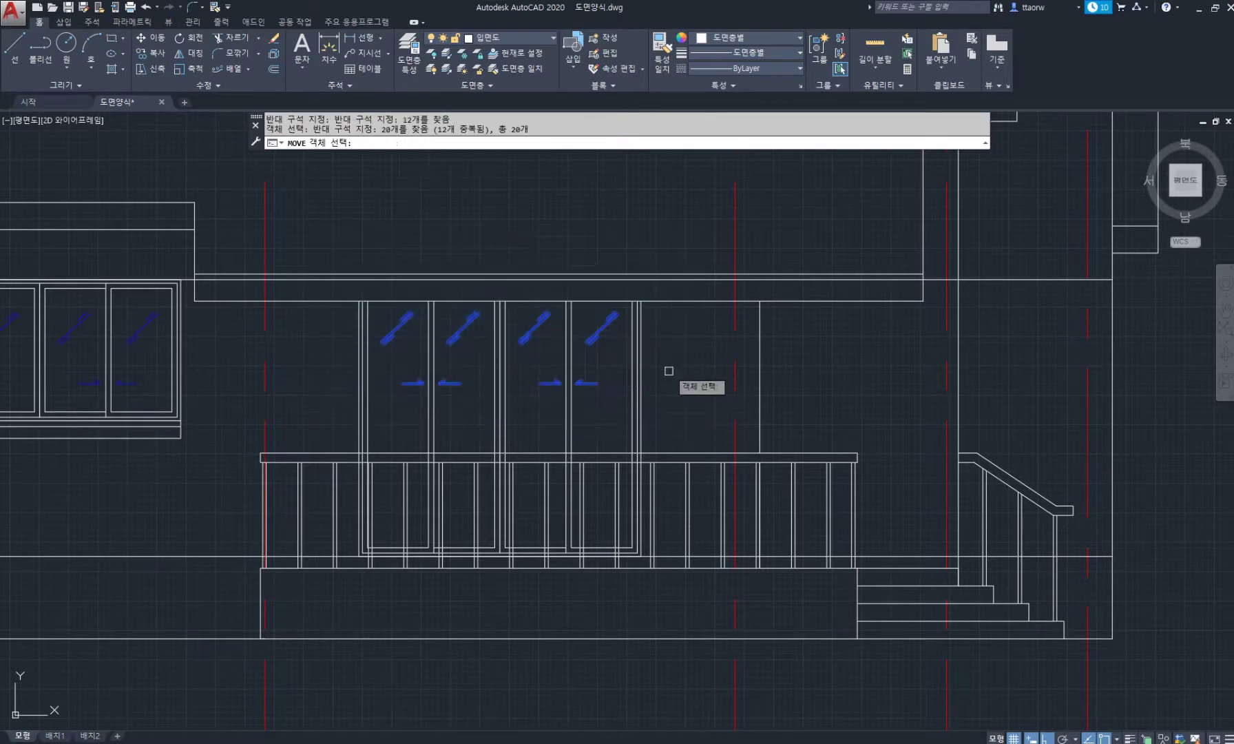
{"action": "key", "text": "Return"}
{"action": "left_click", "coordinate": [671, 358]}
{"action": "left_click", "coordinate": [676, 385]}
{"action": "scroll", "coordinate": [665, 378], "scroll_direction": "down", "scroll_amount": 4}
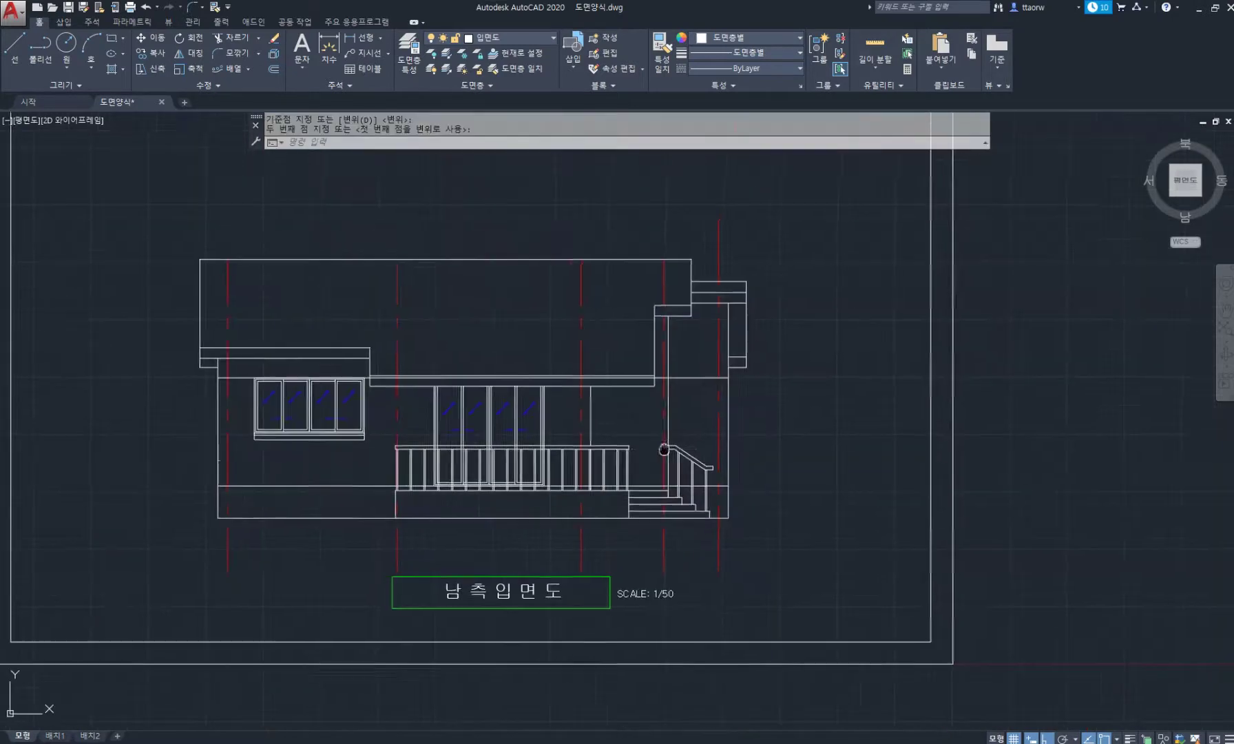
Switch to the floor plan PDF in Acrobat Reader and examine the entrance door beside the terrace and steps
{"action": "scroll", "coordinate": [510, 421], "scroll_direction": "up", "scroll_amount": 2}
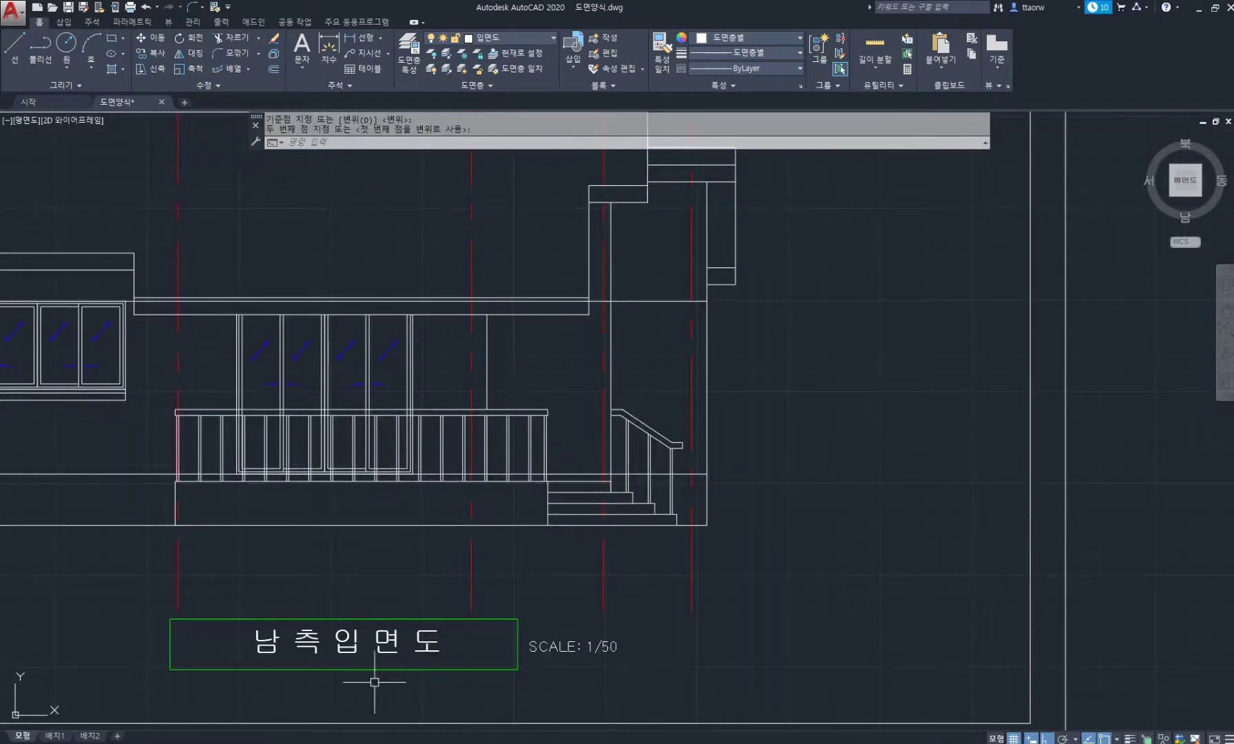
{"action": "left_click", "coordinate": [396, 742]}
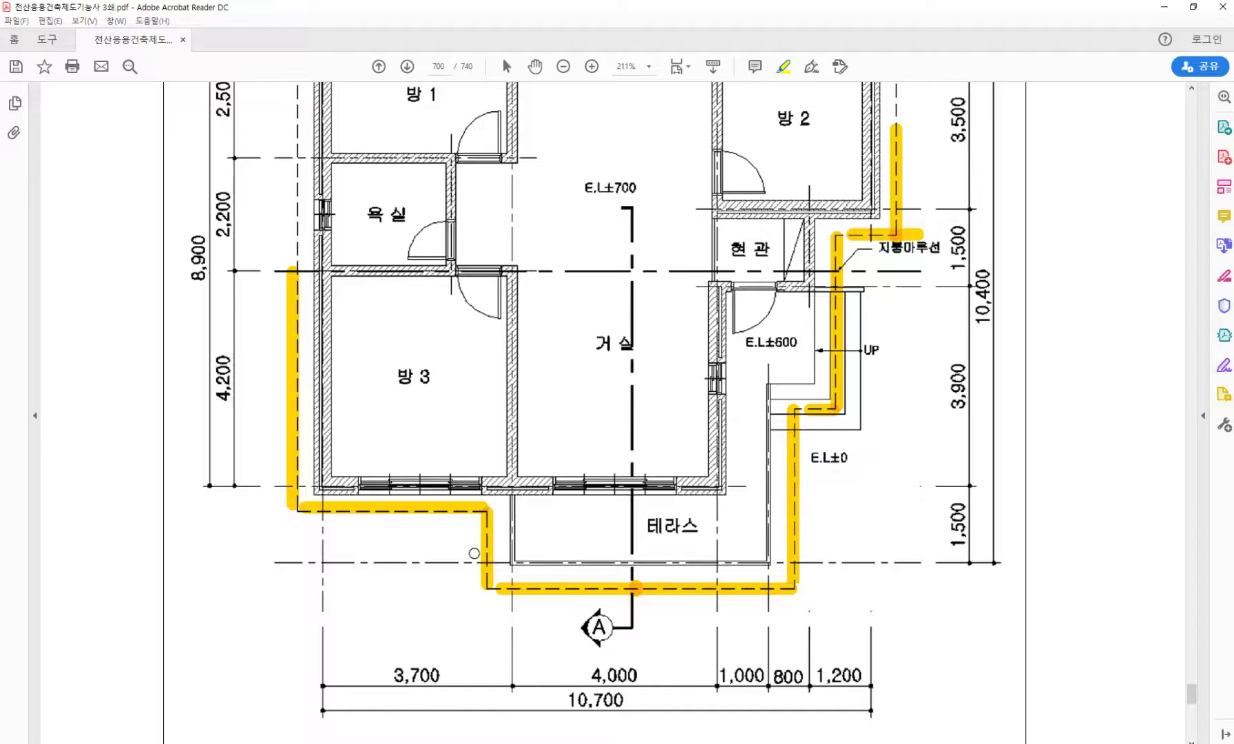
{"action": "scroll", "coordinate": [919, 389], "scroll_direction": "up", "scroll_amount": 2, "text": "ctrl"}
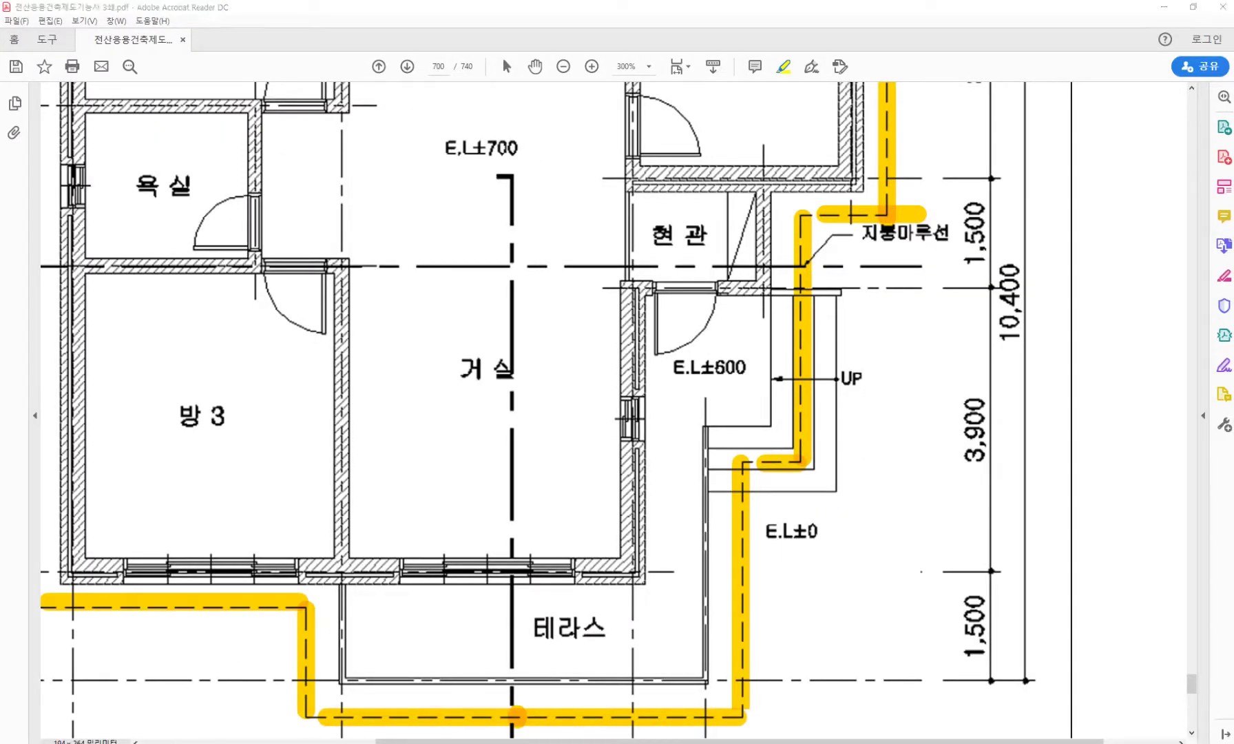
{"action": "key", "text": "alt+Tab"}
Draw a 1000 by 2100 entrance door rectangle on the terrace floor line, just right of the vertical wall edge behind the railing
{"action": "scroll", "coordinate": [492, 435], "scroll_direction": "up", "scroll_amount": 3}
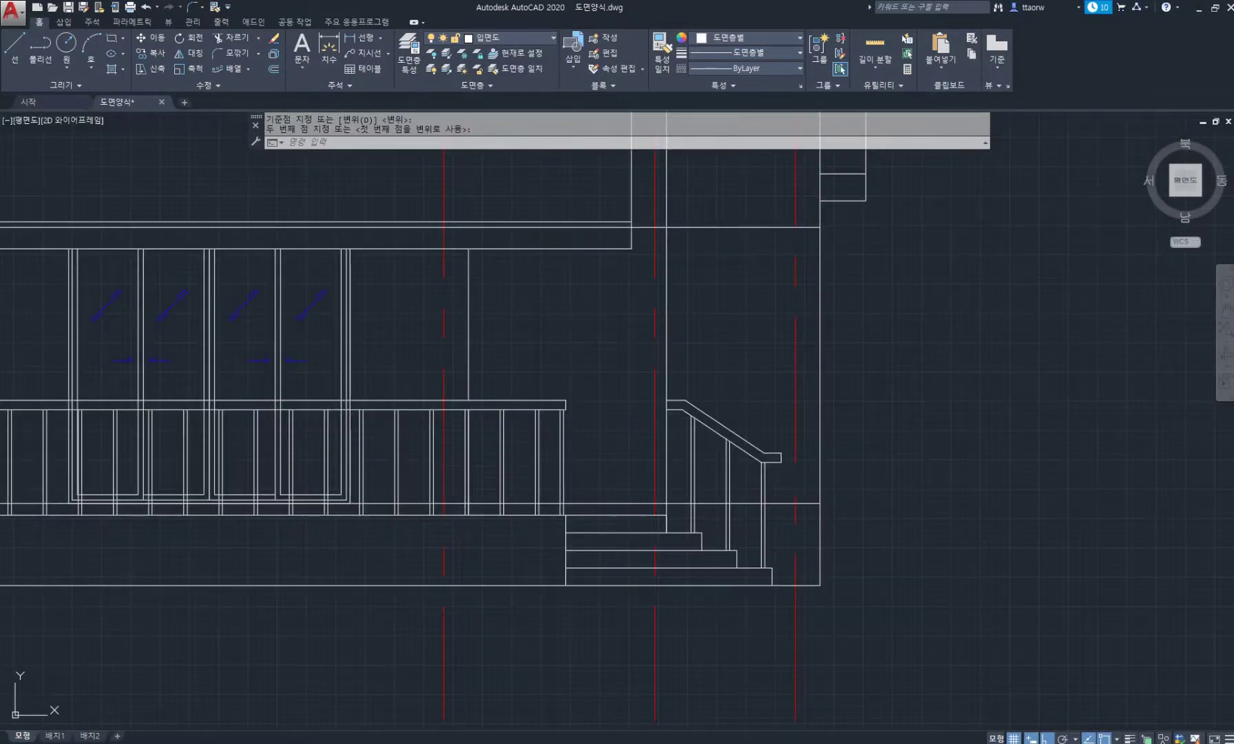
{"action": "type", "text": "rec"}
{"action": "key", "text": "Return"}
{"action": "scroll", "coordinate": [506, 485], "scroll_direction": "up", "scroll_amount": 2}
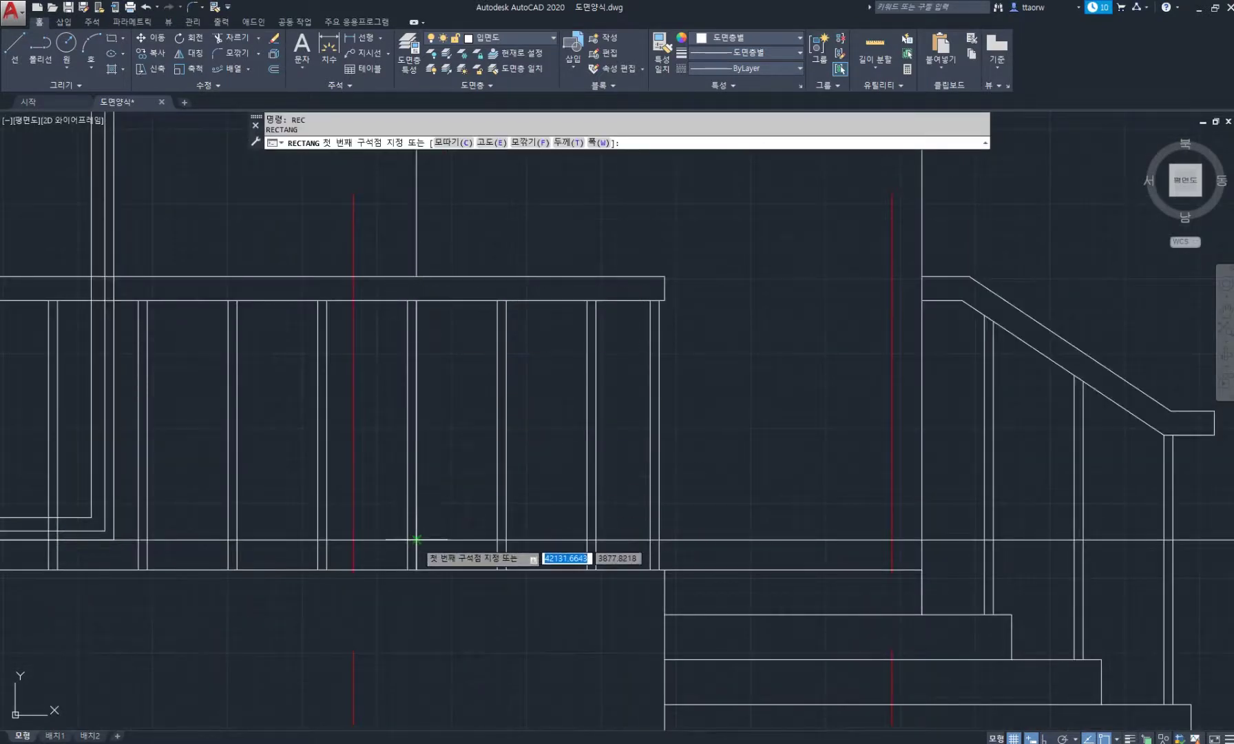
{"action": "key", "text": "Escape"}
{"action": "key", "text": "Return"}
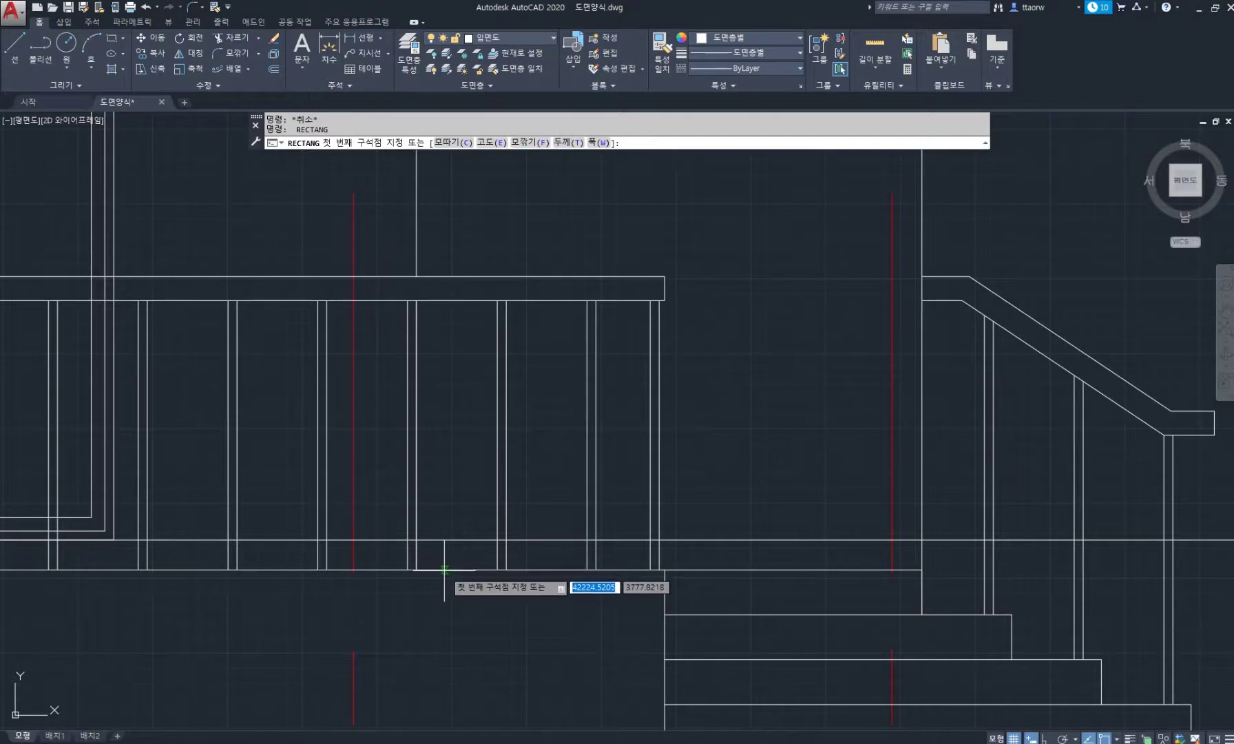
{"action": "left_click", "coordinate": [448, 569]}
{"action": "scroll", "coordinate": [628, 275], "scroll_direction": "down", "scroll_amount": 2}
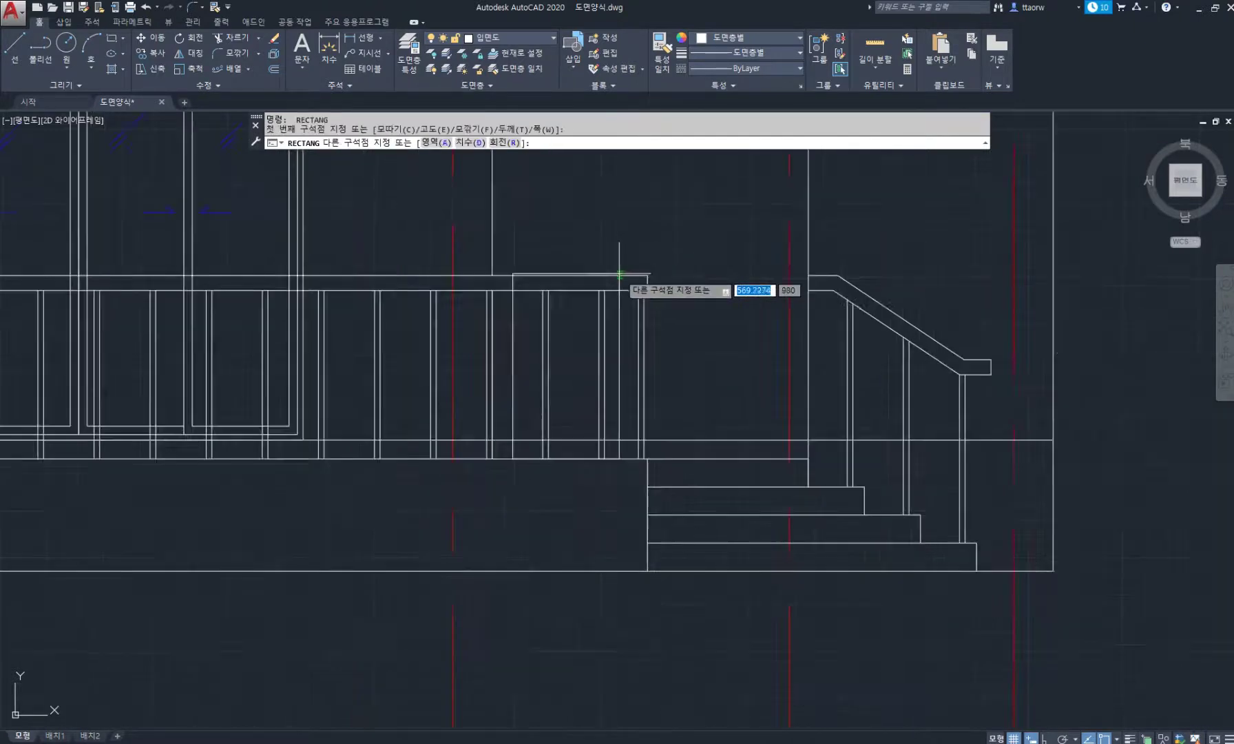
{"action": "middle_click_drag", "start_coordinate": [628, 275], "coordinate": [623, 454]}
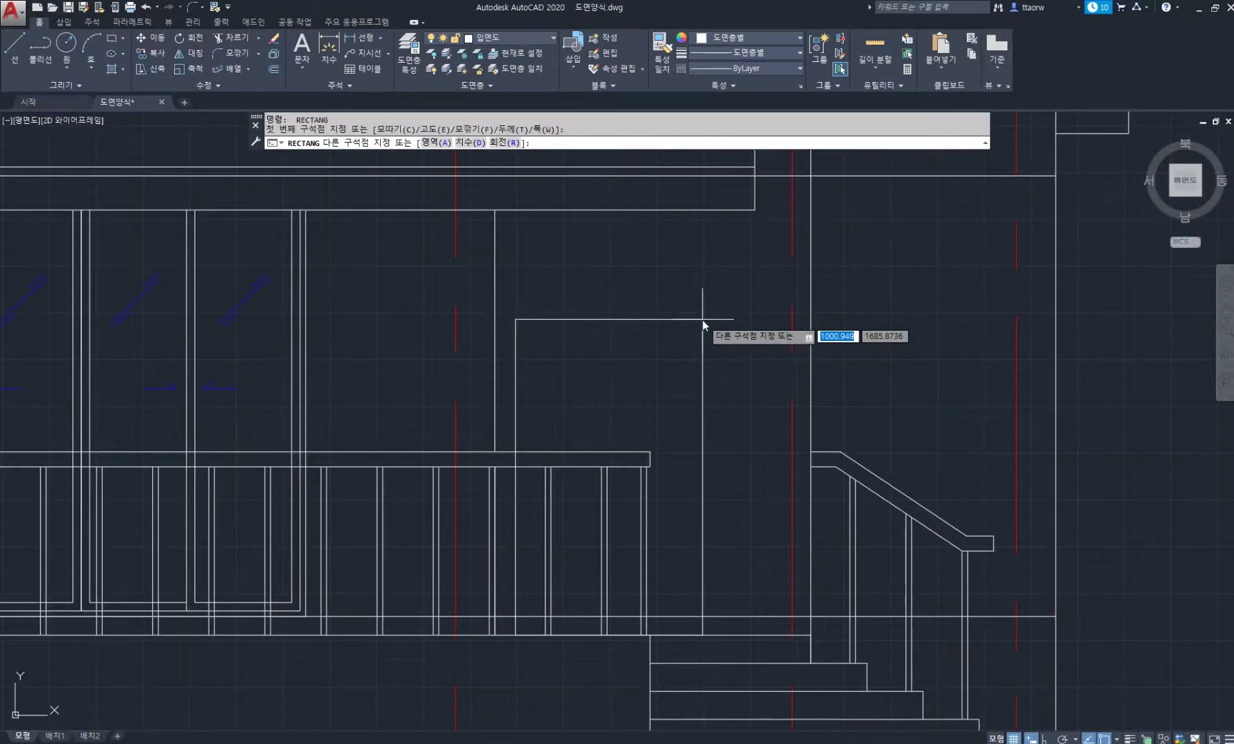
{"action": "type", "text": "1000"}
{"action": "key", "text": "Tab"}
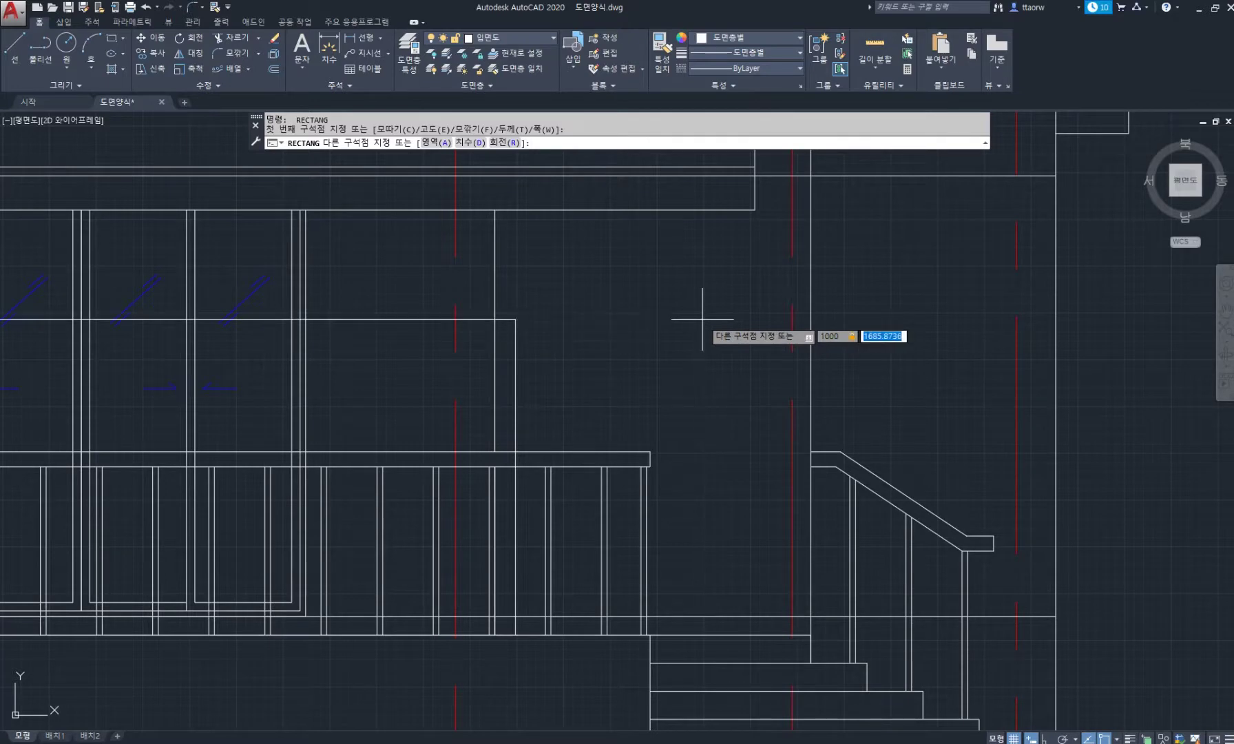
{"action": "type", "text": "2100"}
{"action": "key", "text": "Return"}
{"action": "scroll", "coordinate": [702, 317], "scroll_direction": "down", "scroll_amount": 2}
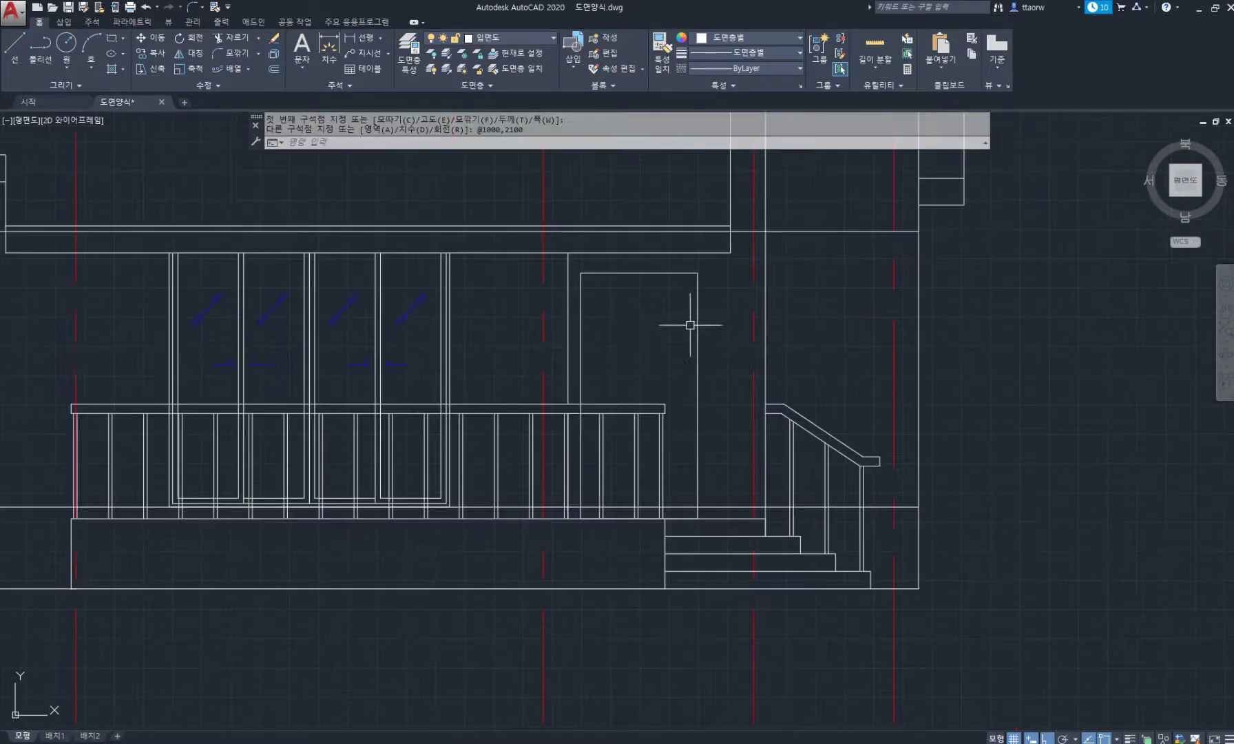
Draw a 1000 by 355 transom rectangle from the door's top edge up to the horizontal line above the eave's lower edge
{"action": "middle_click_drag", "start_coordinate": [688, 325], "coordinate": [680, 427]}
{"action": "scroll", "coordinate": [625, 344], "scroll_direction": "up", "scroll_amount": 2}
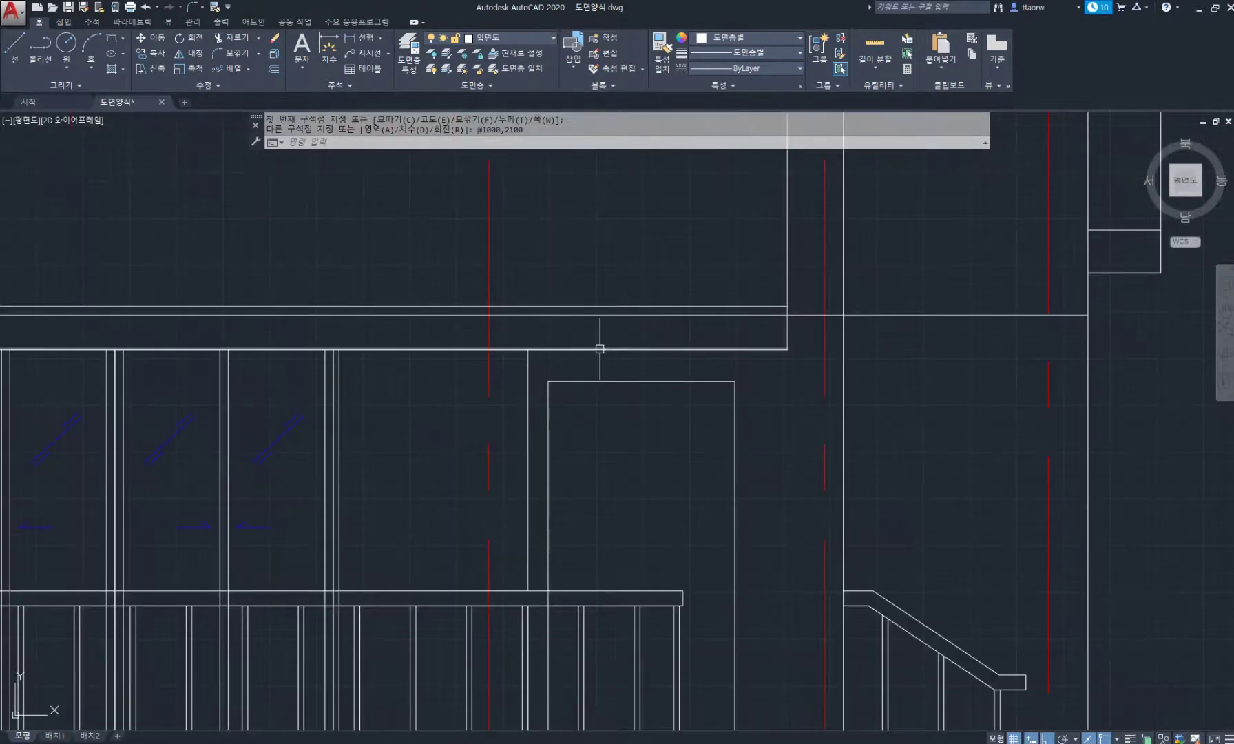
{"action": "type", "text": "REC"}
{"action": "key", "text": "Return"}
{"action": "left_click", "coordinate": [547, 381]}
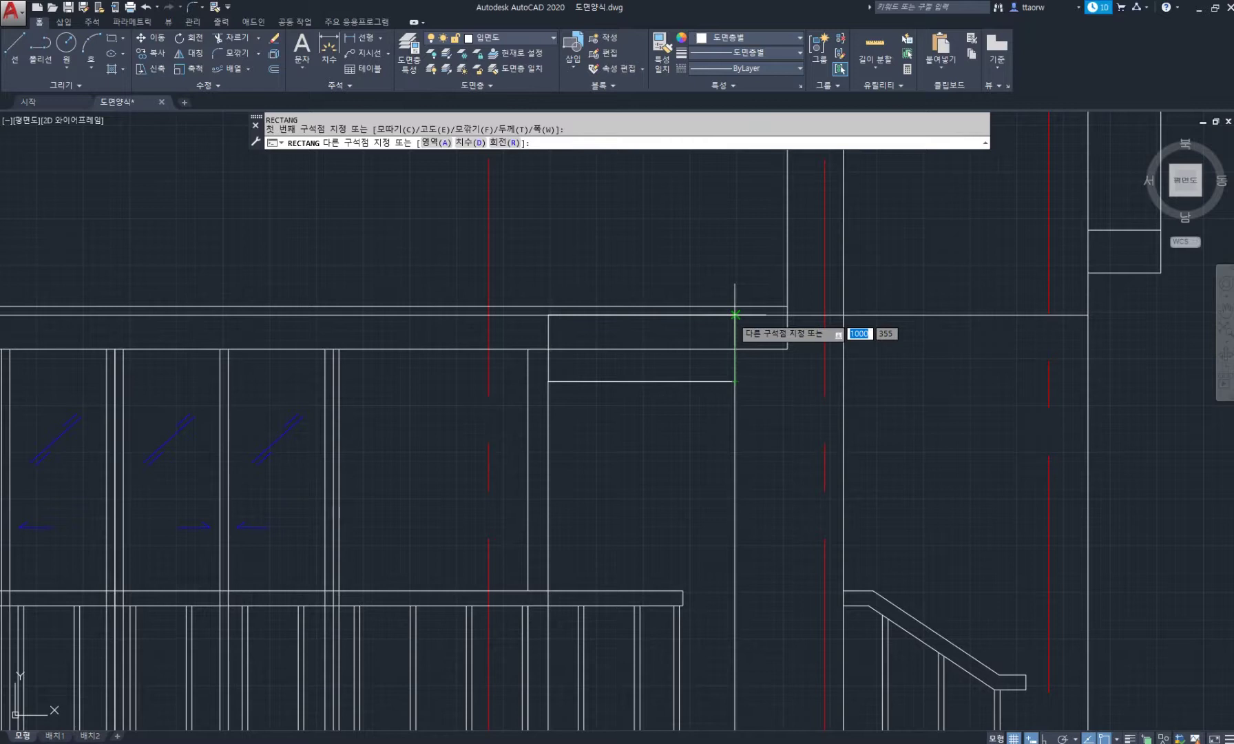
{"action": "left_click", "coordinate": [735, 315]}
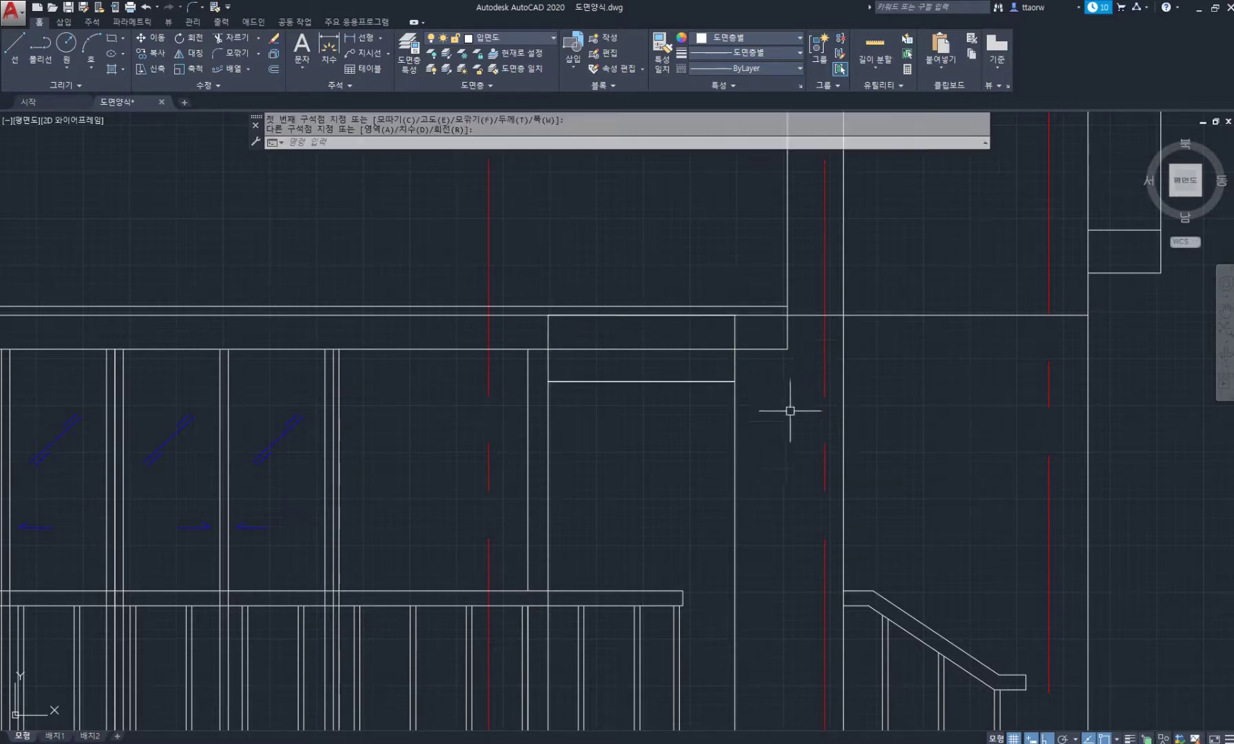
Offset the door and transom rectangles 45 inward to form their frames
{"action": "scroll", "coordinate": [785, 409], "scroll_direction": "down", "scroll_amount": 2}
{"action": "scroll", "coordinate": [784, 373], "scroll_direction": "up", "scroll_amount": 2}
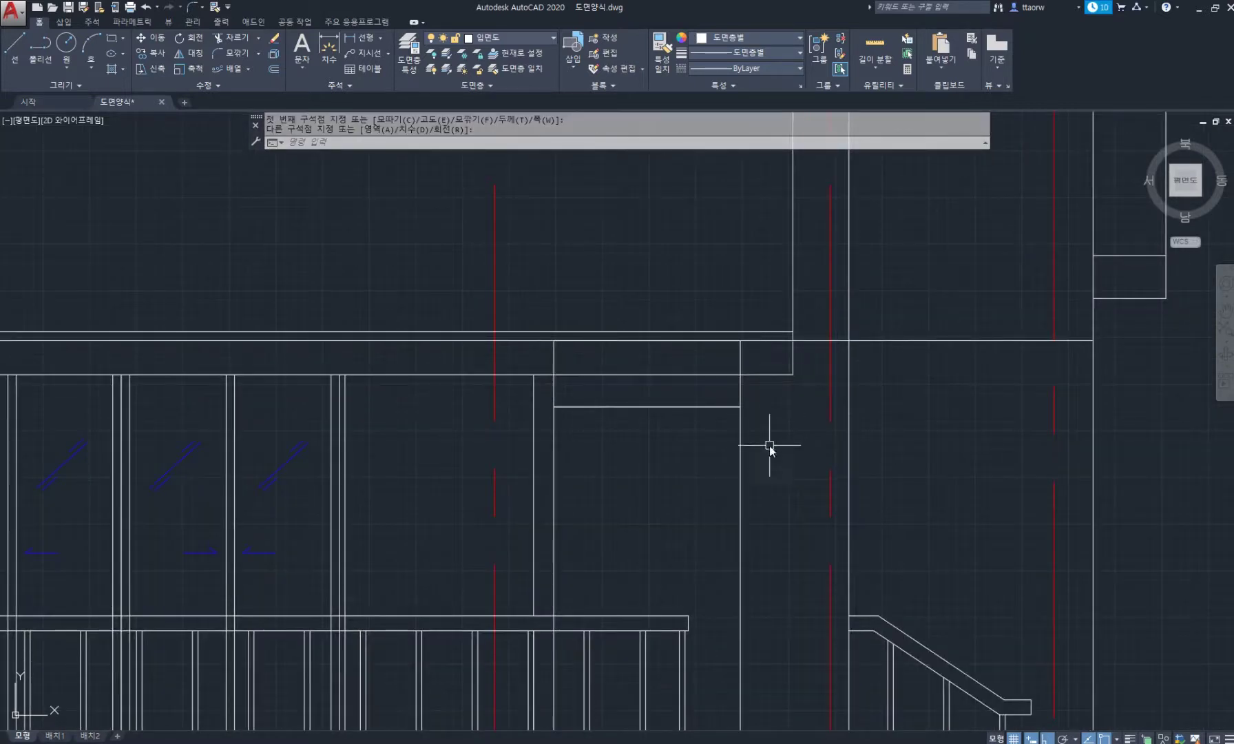
{"action": "type", "text": "o"}
{"action": "key", "text": "Return"}
{"action": "key", "text": "Return"}
{"action": "left_click", "coordinate": [741, 463]}
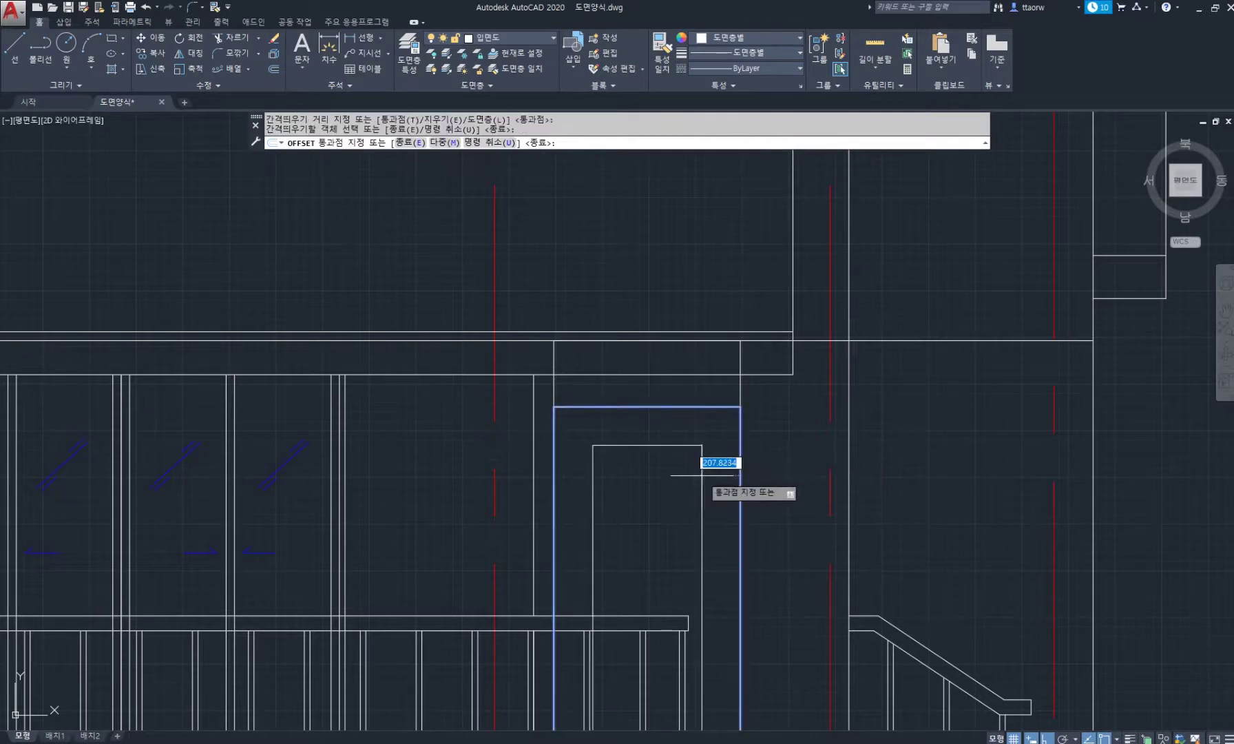
{"action": "type", "text": "45"}
{"action": "key", "text": "Return"}
{"action": "left_click", "coordinate": [739, 356]}
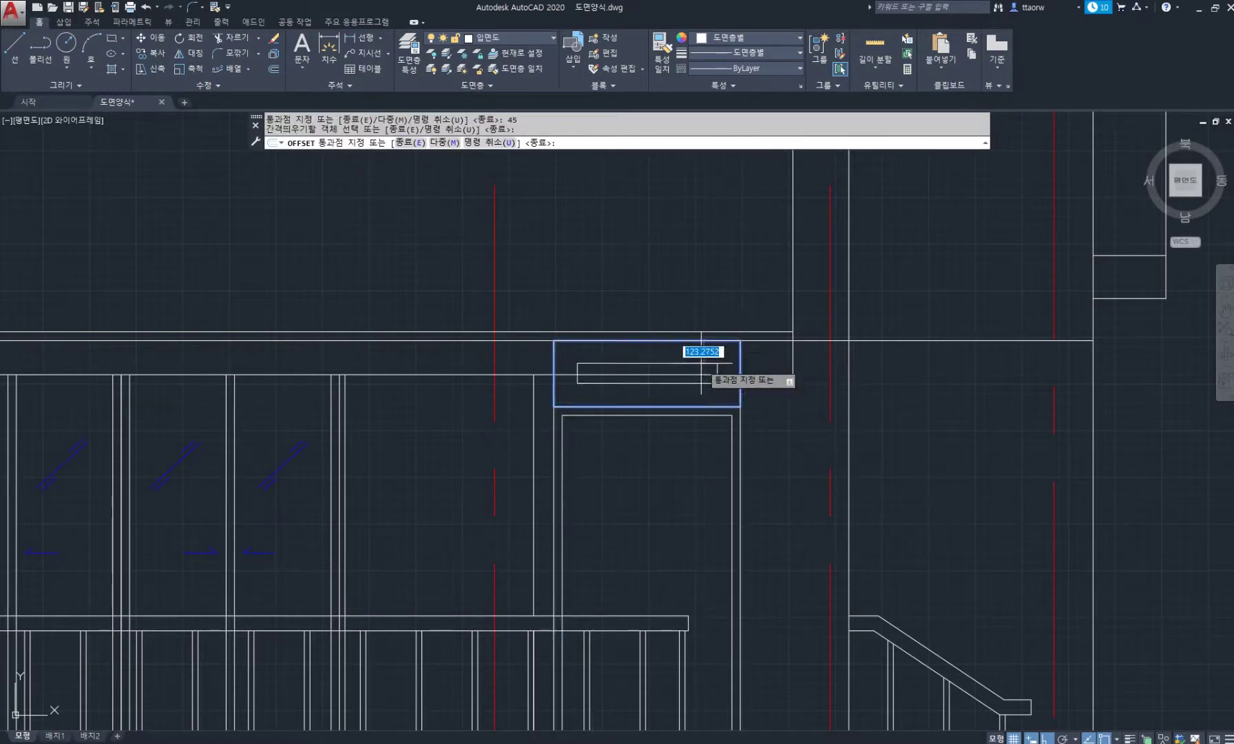
{"action": "type", "text": "45"}
{"action": "key", "text": "Return"}
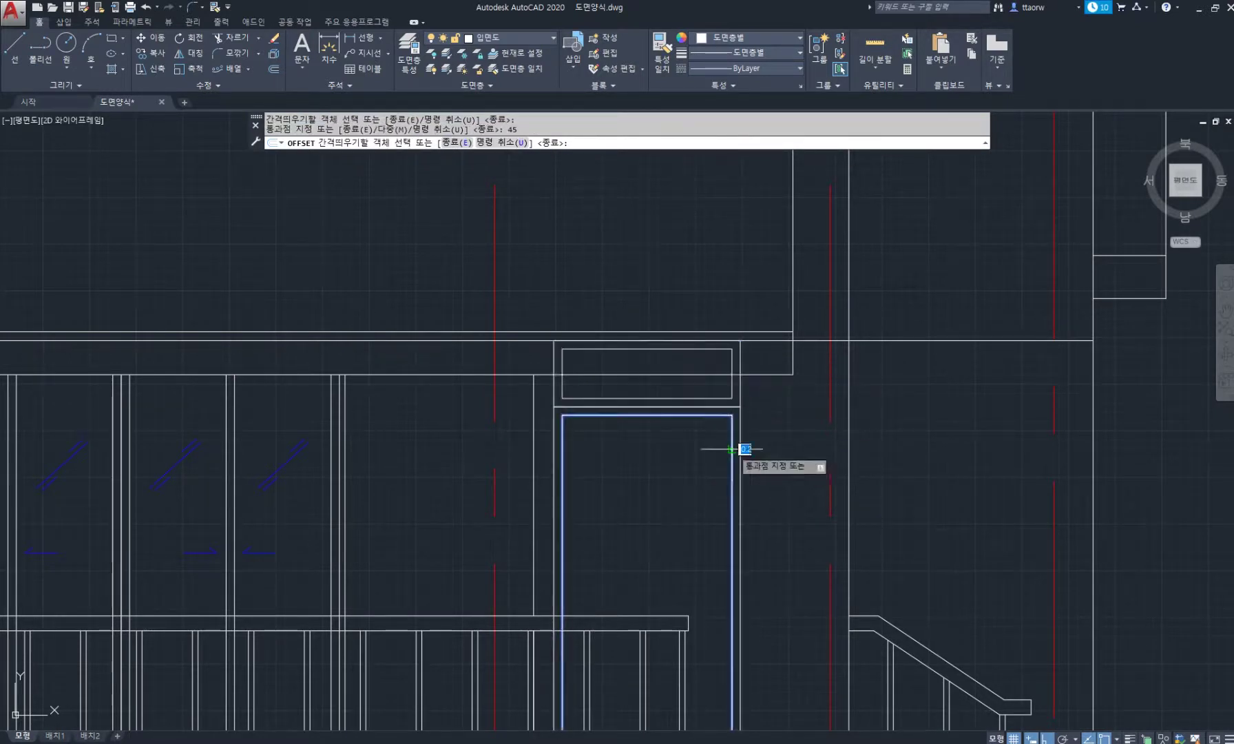
Offset the door's inner frame rectangle 120 inward to form the door panel
{"action": "left_click", "coordinate": [732, 451]}
{"action": "type", "text": "120"}
{"action": "key", "text": "Return"}
{"action": "scroll", "coordinate": [675, 473], "scroll_direction": "down", "scroll_amount": 5}
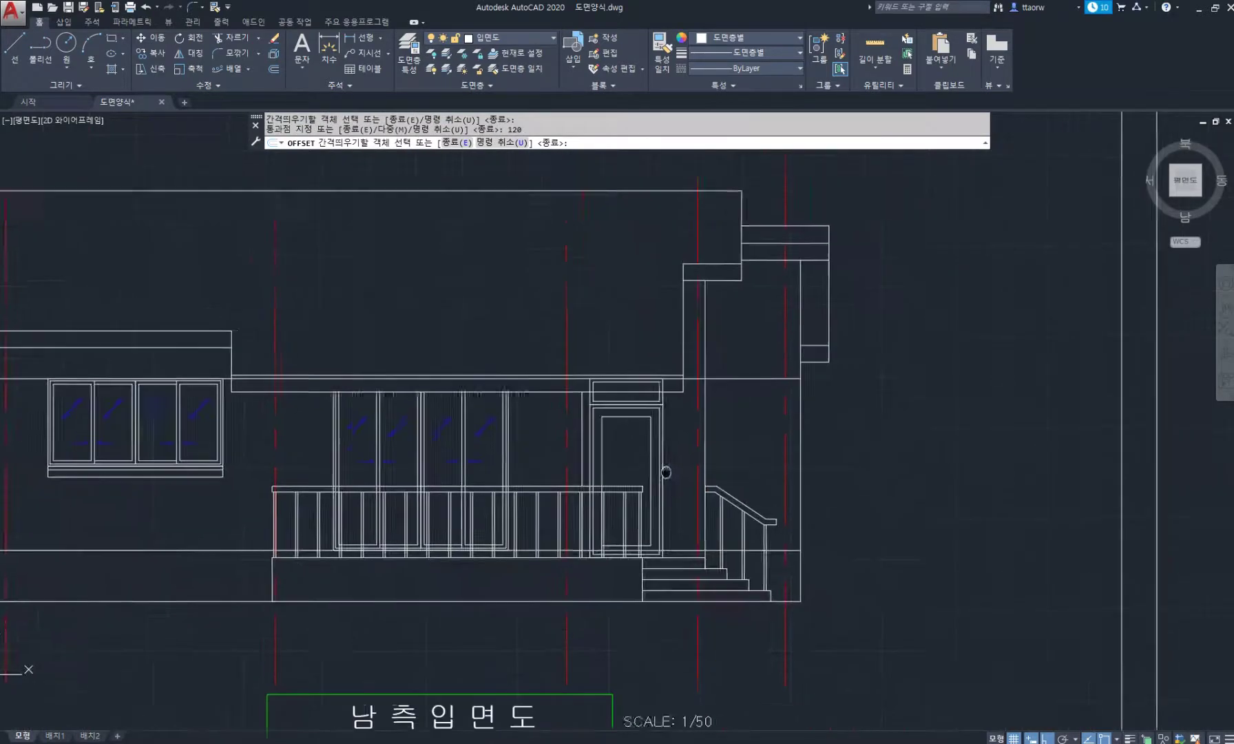
{"action": "key", "text": "Return"}
Stretch the lower edge of the door's inner frame rectangle down to the terrace floor line
{"action": "scroll", "coordinate": [692, 501], "scroll_direction": "up", "scroll_amount": 8}
{"action": "key", "text": "Return"}
{"action": "left_click", "coordinate": [663, 518]}
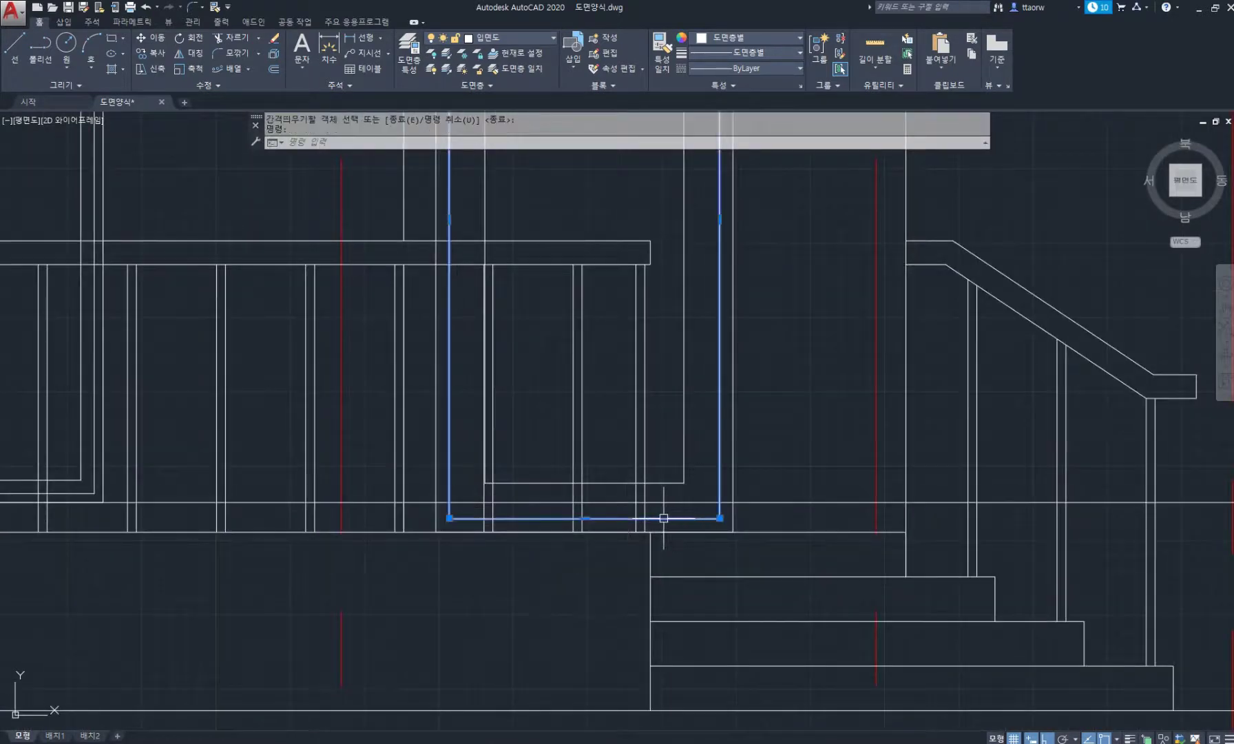
{"action": "left_click", "coordinate": [584, 518]}
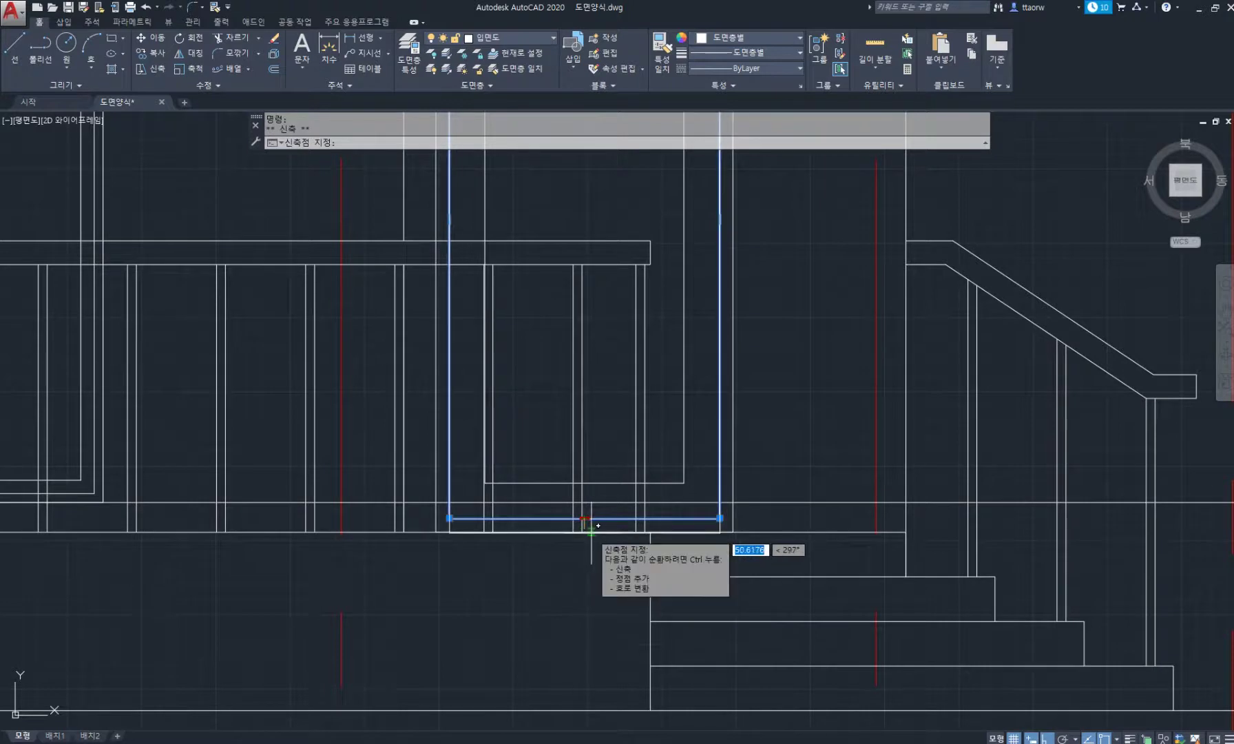
{"action": "key", "text": "Escape"}
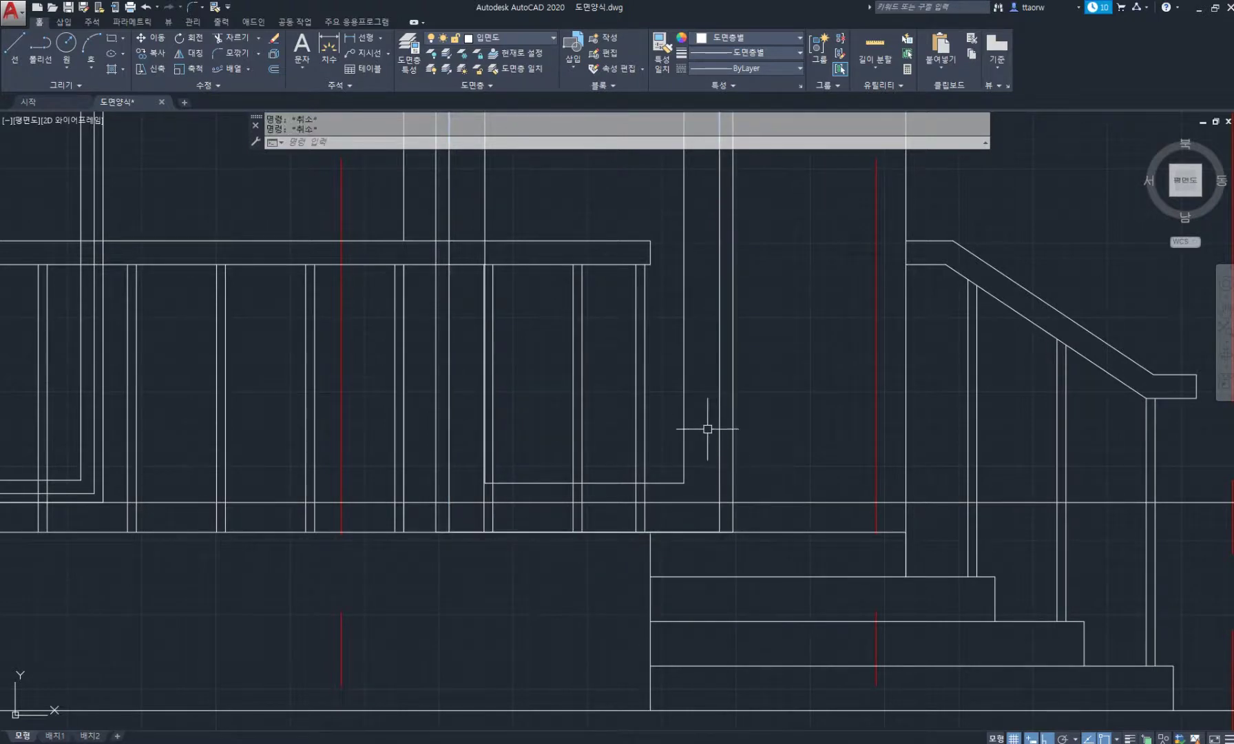
Trim the horizontal wall line inside the door, using the door's outer outline as cutting edge
{"action": "middle_click_drag", "start_coordinate": [707, 428], "coordinate": [688, 459]}
{"action": "type", "text": "tr"}
{"action": "key", "text": "space"}
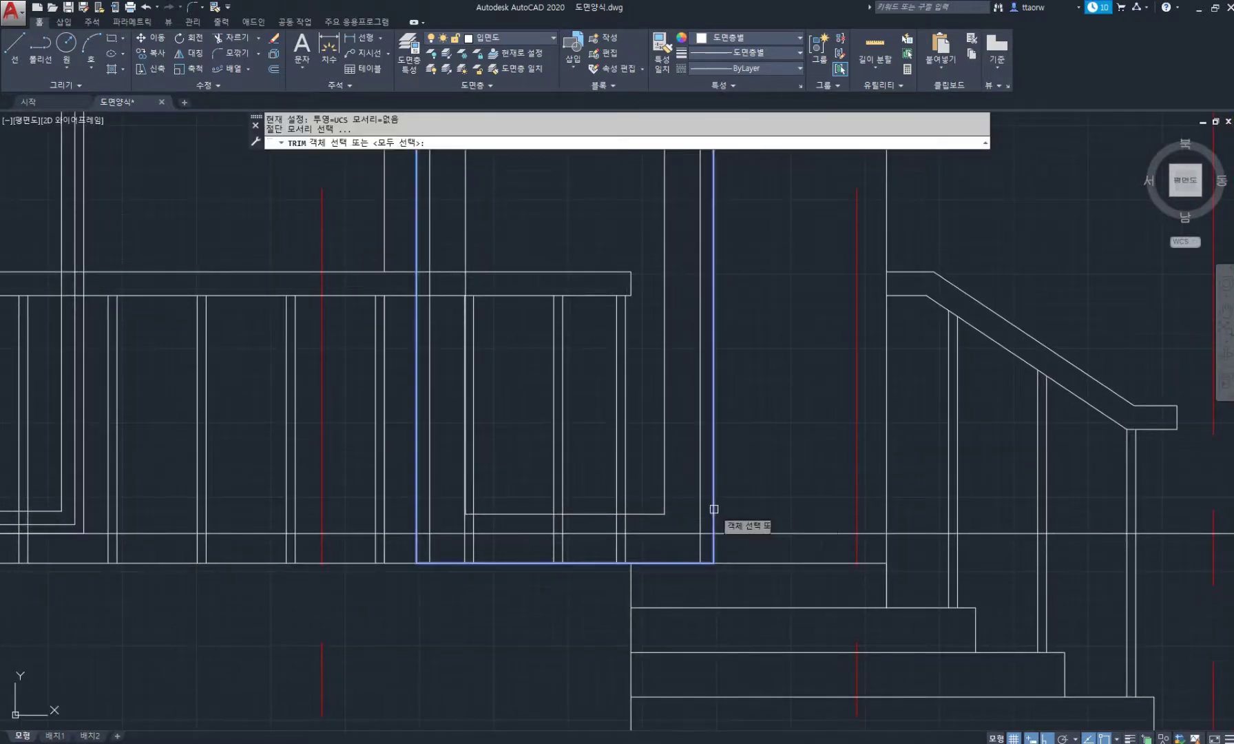
{"action": "key", "text": "space"}
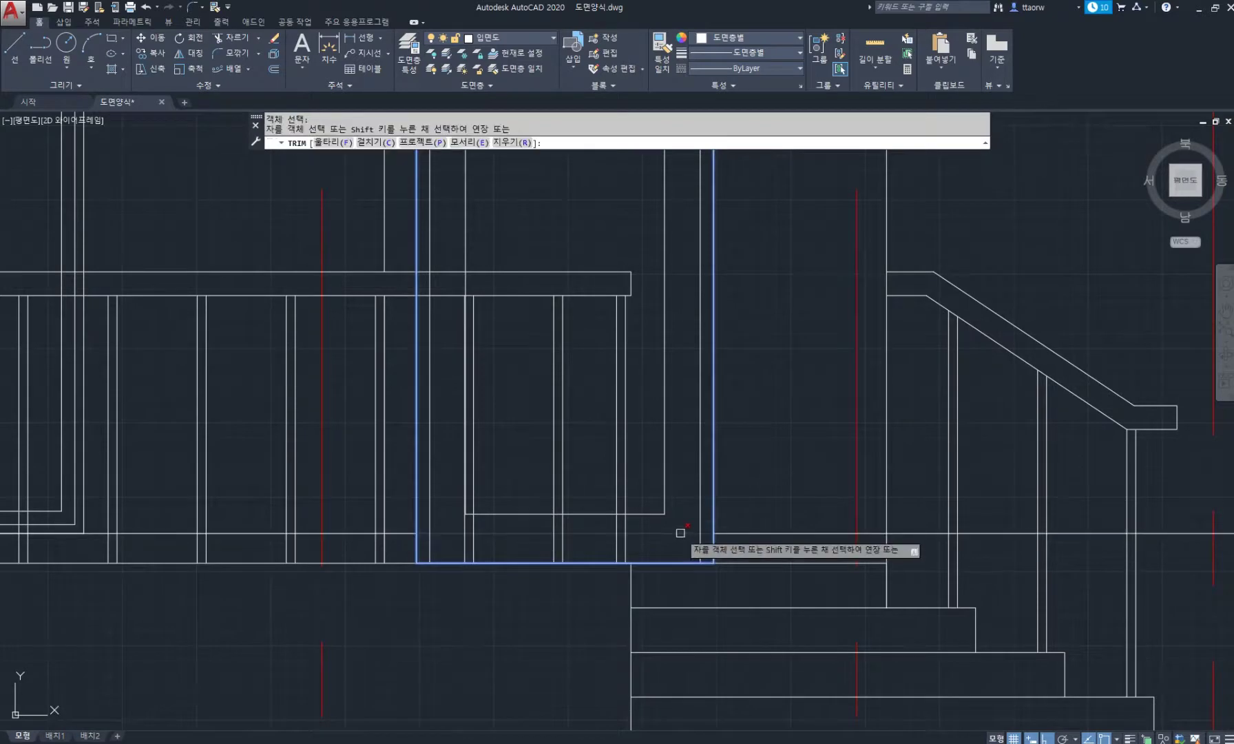
{"action": "scroll", "coordinate": [678, 506], "scroll_direction": "down", "scroll_amount": 4}
{"action": "key", "text": "space"}
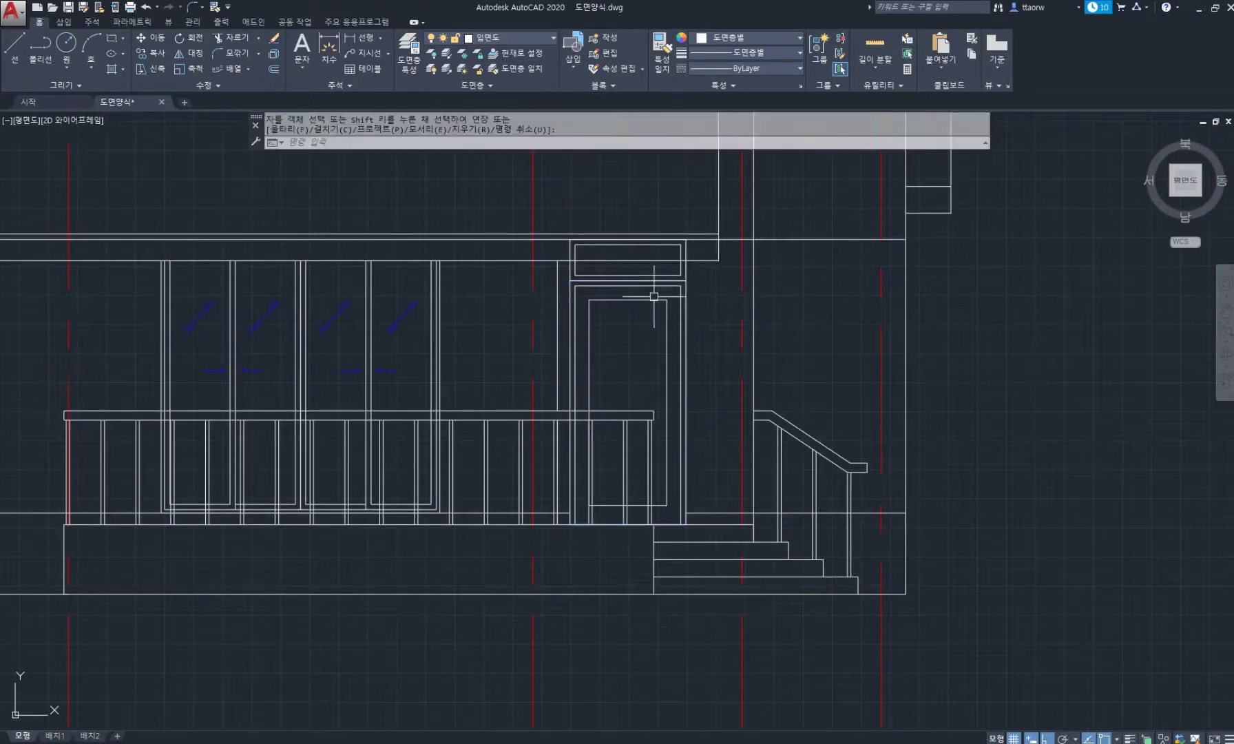
Trim the transom's frame lines above the eave's lower edge
{"action": "middle_click_drag", "start_coordinate": [648, 275], "coordinate": [601, 319]}
{"action": "scroll", "coordinate": [605, 296], "scroll_direction": "up", "scroll_amount": 4}
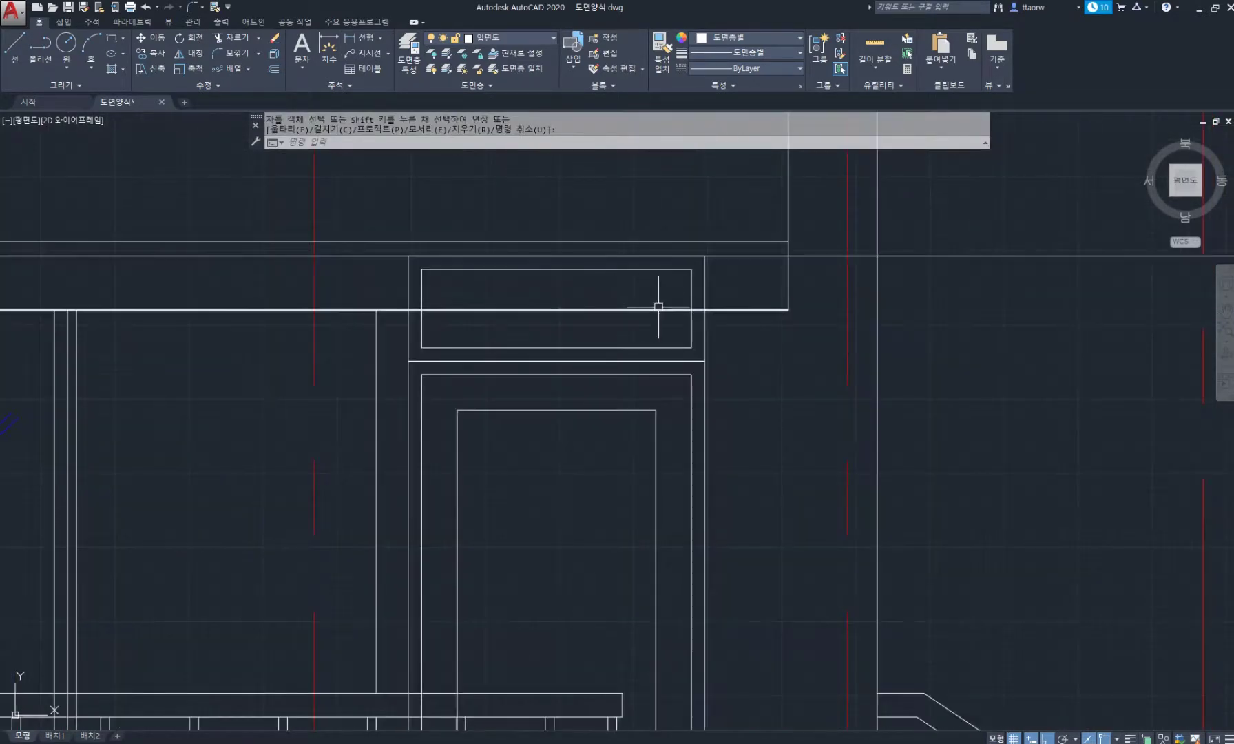
{"action": "key", "text": "space"}
{"action": "left_click", "coordinate": [632, 321]}
{"action": "left_click", "coordinate": [622, 295]}
{"action": "key", "text": "space"}
{"action": "left_click", "coordinate": [733, 283]}
{"action": "left_click", "coordinate": [392, 267]}
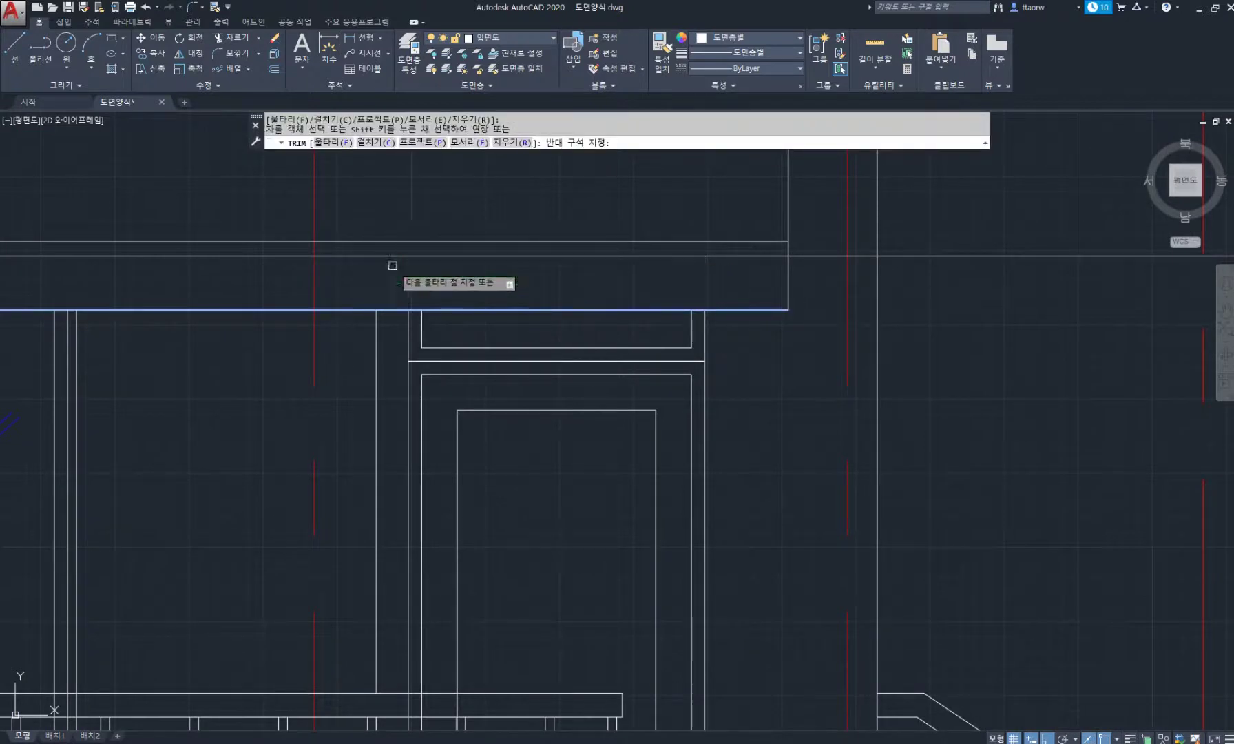
Trim the horizontal wall line running through the terrace eave band, using the vertical roof ends on both sides as cutting edges
{"action": "key", "text": "space"}
{"action": "scroll", "coordinate": [730, 324], "scroll_direction": "down", "scroll_amount": 1}
{"action": "scroll", "coordinate": [796, 334], "scroll_direction": "down", "scroll_amount": 4}
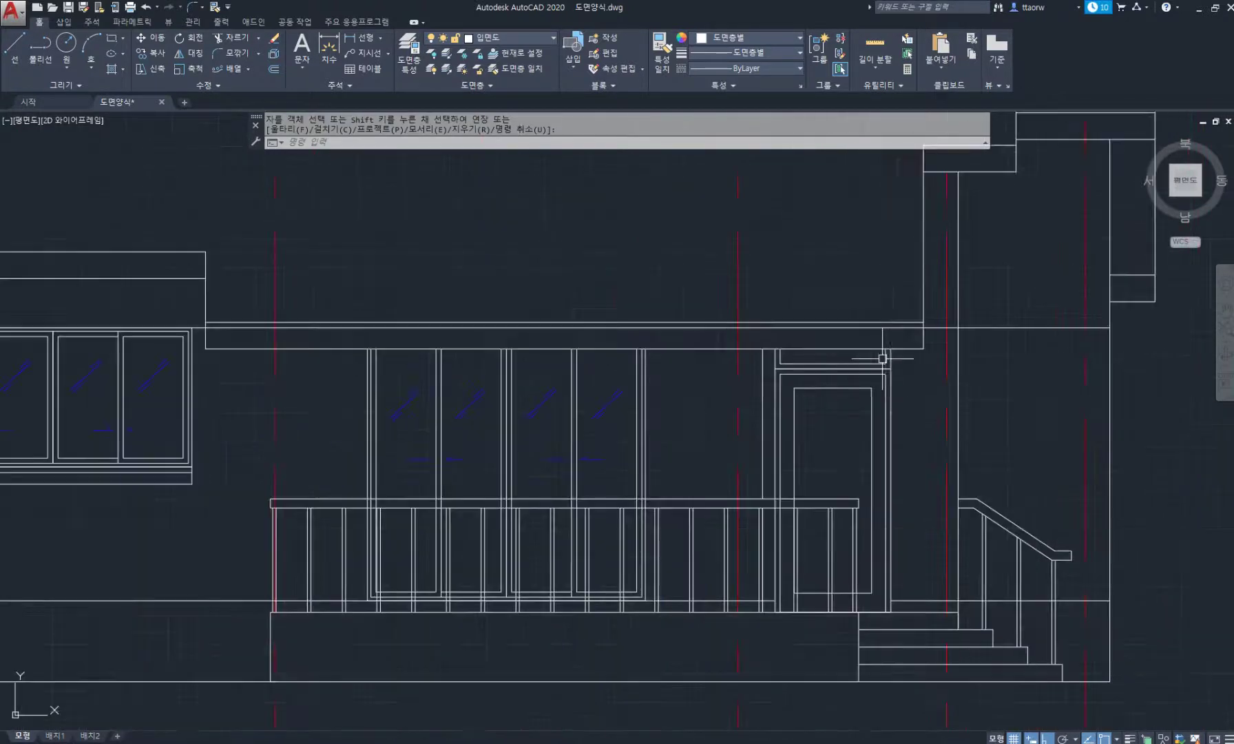
{"action": "key", "text": "Escape"}
{"action": "key", "text": "Escape"}
{"action": "type", "text": "t"}
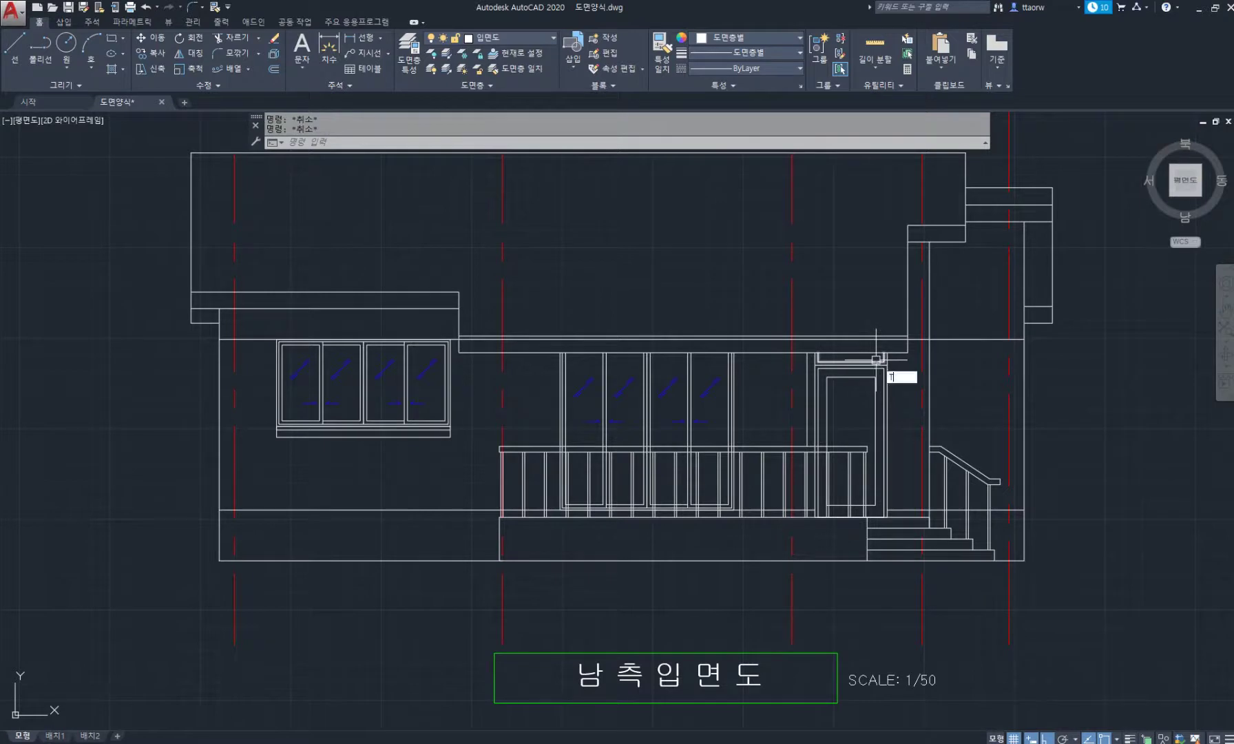
{"action": "type", "text": "r"}
{"action": "key", "text": "space"}
{"action": "left_click", "coordinate": [907, 323]}
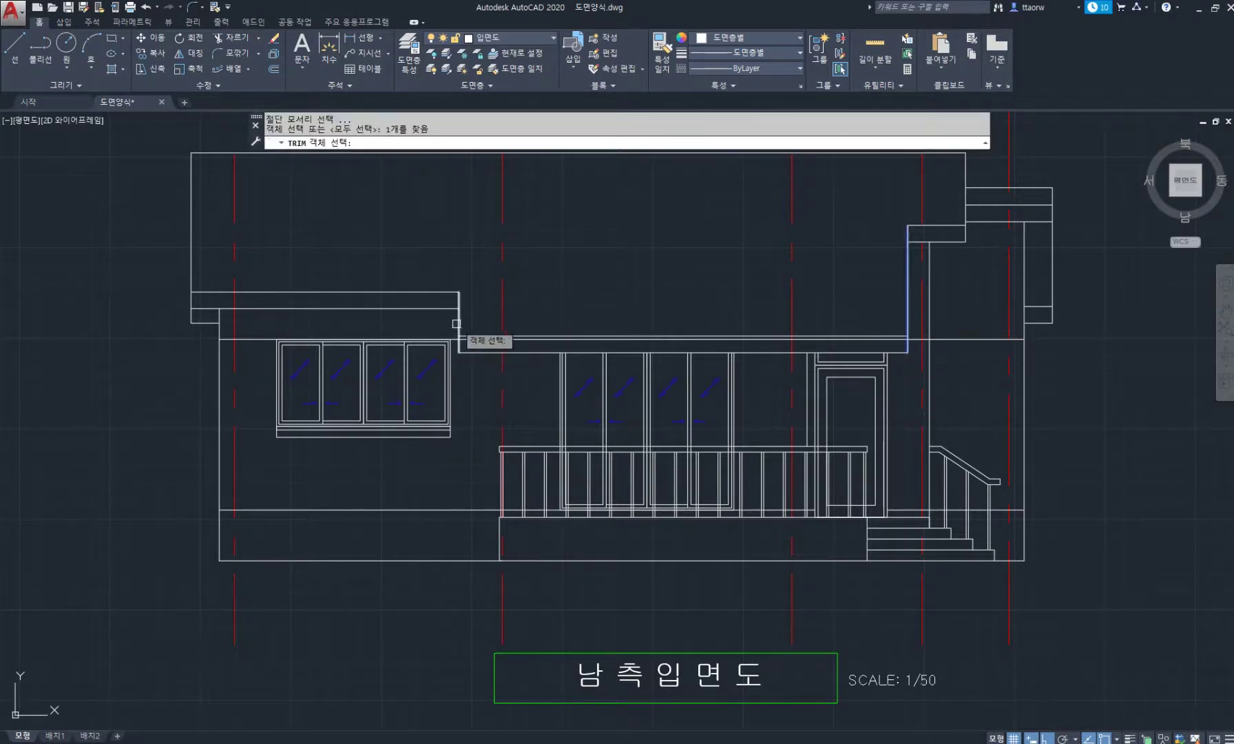
{"action": "scroll", "coordinate": [496, 346], "scroll_direction": "up", "scroll_amount": 4}
{"action": "key", "text": "space"}
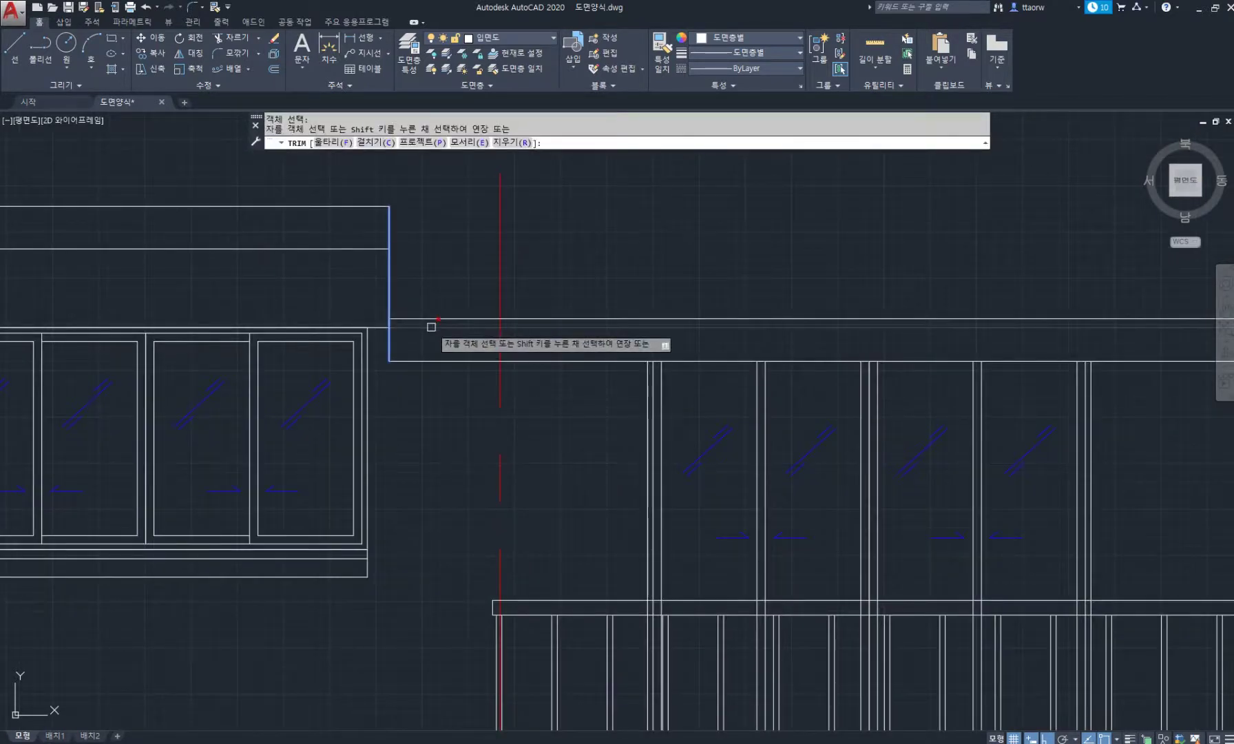
{"action": "left_click", "coordinate": [431, 327]}
{"action": "scroll", "coordinate": [418, 392], "scroll_direction": "down", "scroll_amount": 3}
{"action": "key", "text": "space"}
{"action": "scroll", "coordinate": [417, 387], "scroll_direction": "down", "scroll_amount": 2}
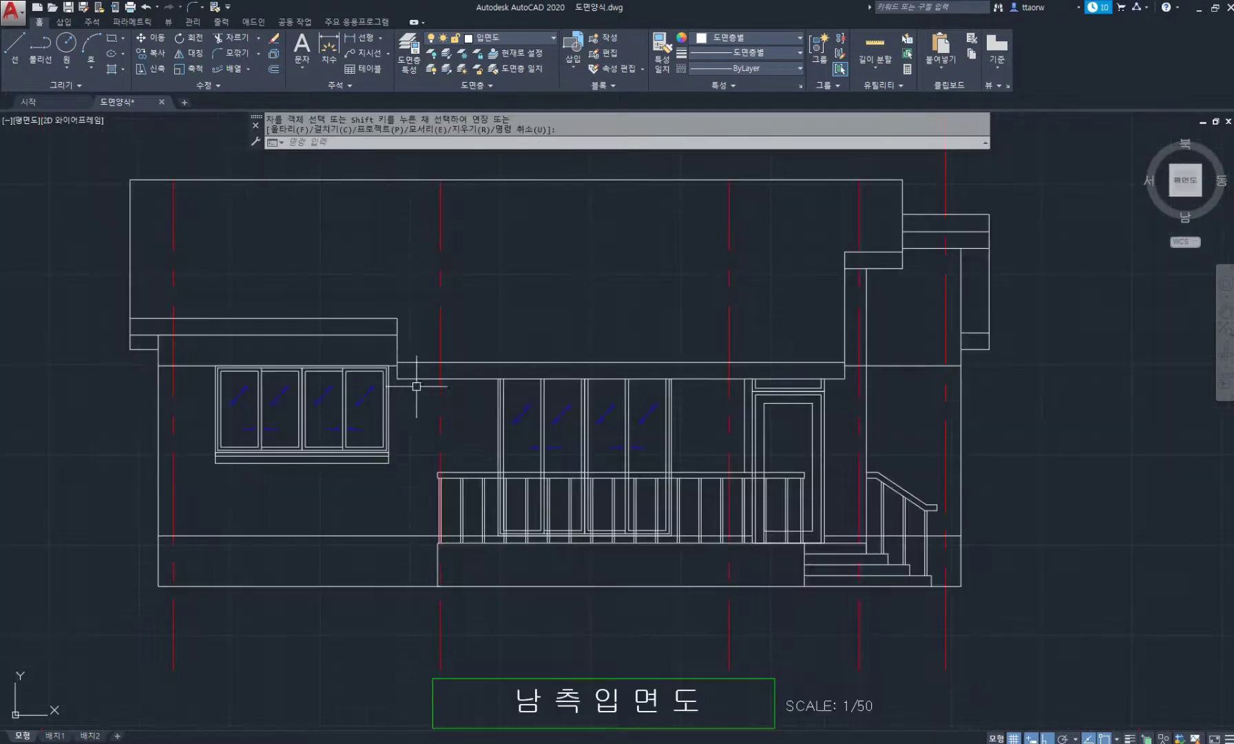
Trim the door frame and adjoining wall lines where they pass behind the terrace handrail
{"action": "middle_click_drag", "start_coordinate": [739, 400], "coordinate": [544, 370]}
{"action": "scroll", "coordinate": [597, 478], "scroll_direction": "up", "scroll_amount": 4}
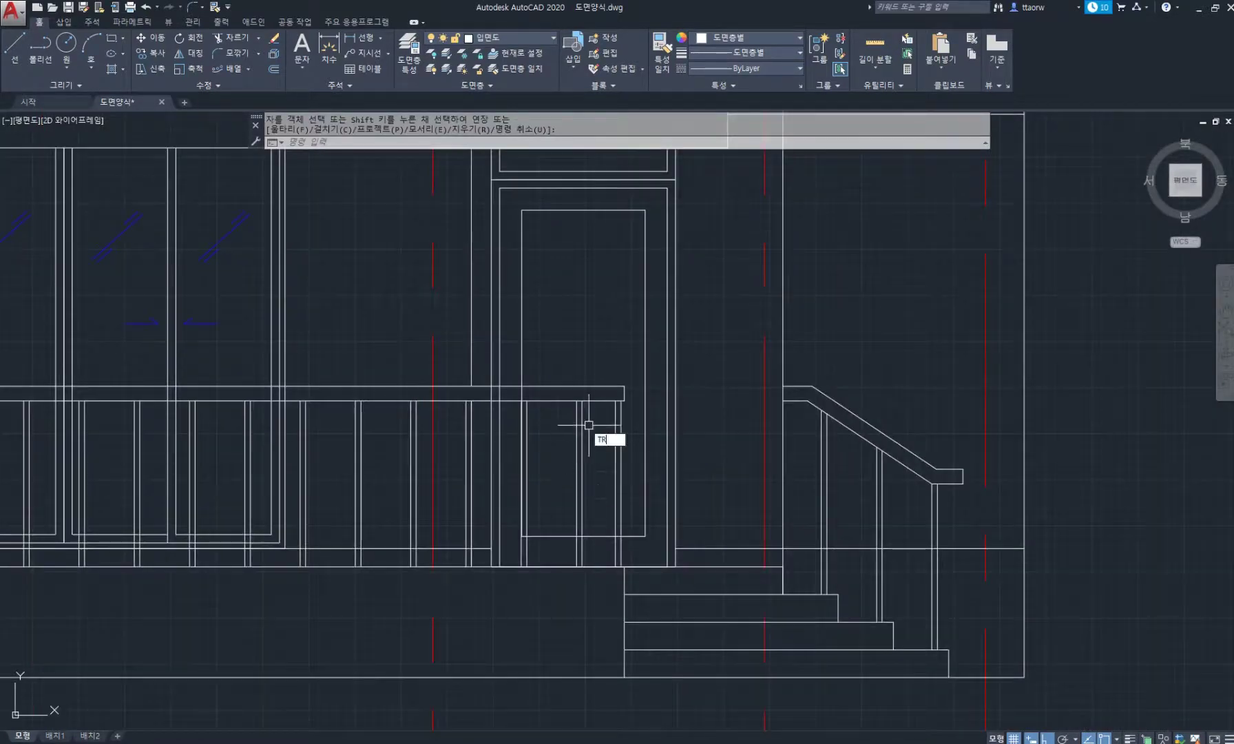
{"action": "key", "text": "space"}
{"action": "key", "text": "space"}
{"action": "scroll", "coordinate": [527, 392], "scroll_direction": "up", "scroll_amount": 2}
{"action": "left_click", "coordinate": [523, 391]}
{"action": "left_click", "coordinate": [521, 392]}
{"action": "left_click", "coordinate": [433, 400]}
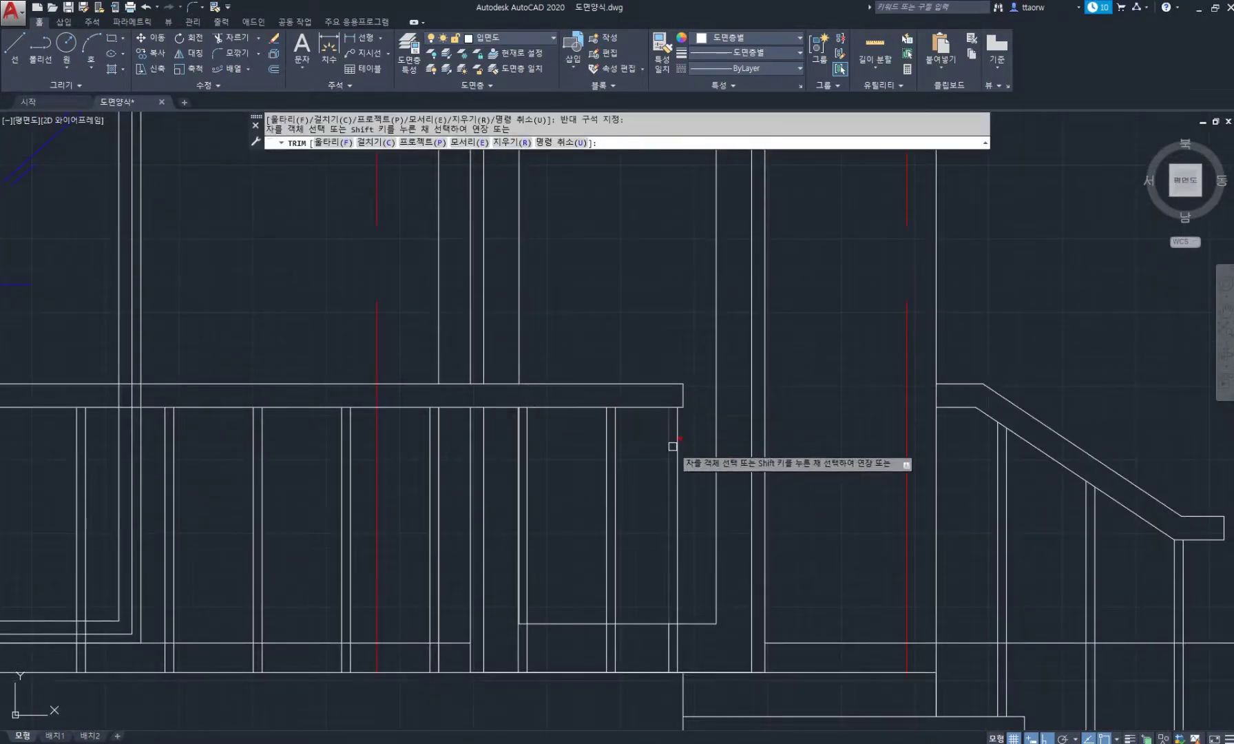
{"action": "scroll", "coordinate": [672, 446], "scroll_direction": "down", "scroll_amount": 3}
{"action": "scroll", "coordinate": [752, 504], "scroll_direction": "up", "scroll_amount": 2}
{"action": "middle_click_drag", "start_coordinate": [751, 504], "coordinate": [582, 507]}
{"action": "key", "text": "space"}
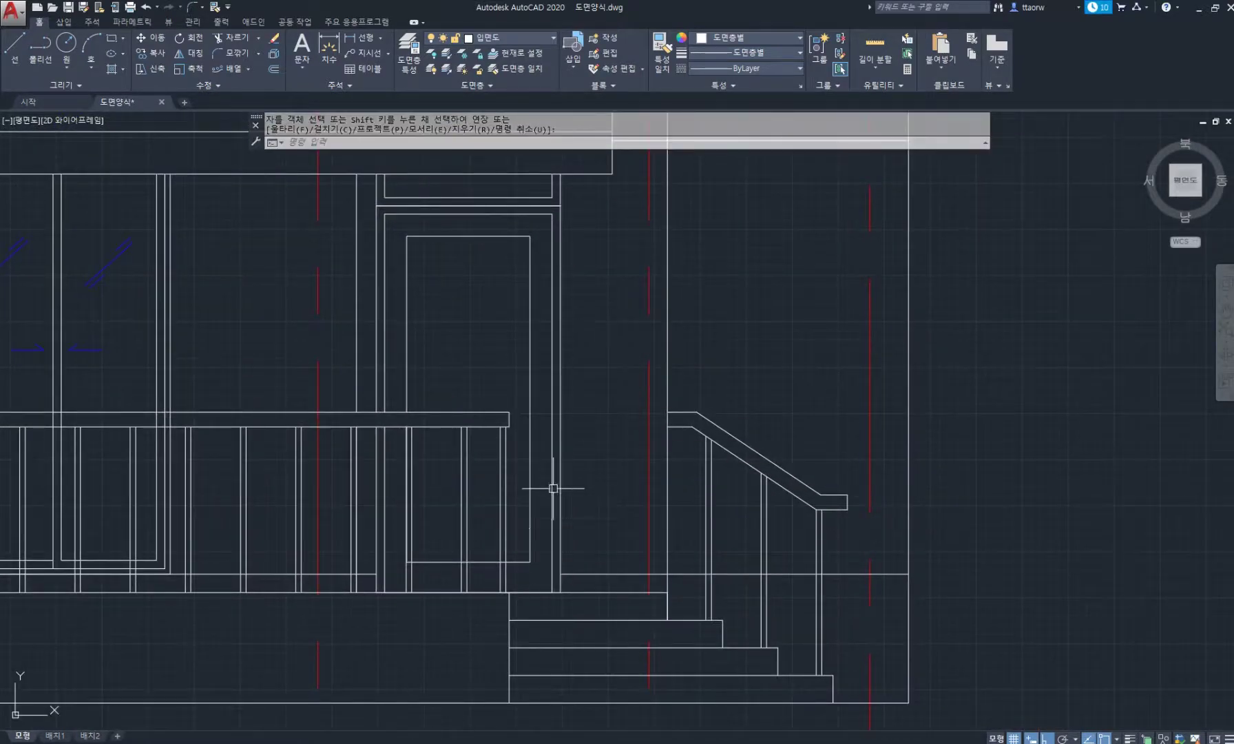
Draw a narrow vertical rectangle as the door handle between the door panel and the frame on the stair side
{"action": "type", "text": "rec"}
{"action": "key", "text": "space"}
{"action": "scroll", "coordinate": [539, 389], "scroll_direction": "up", "scroll_amount": 2}
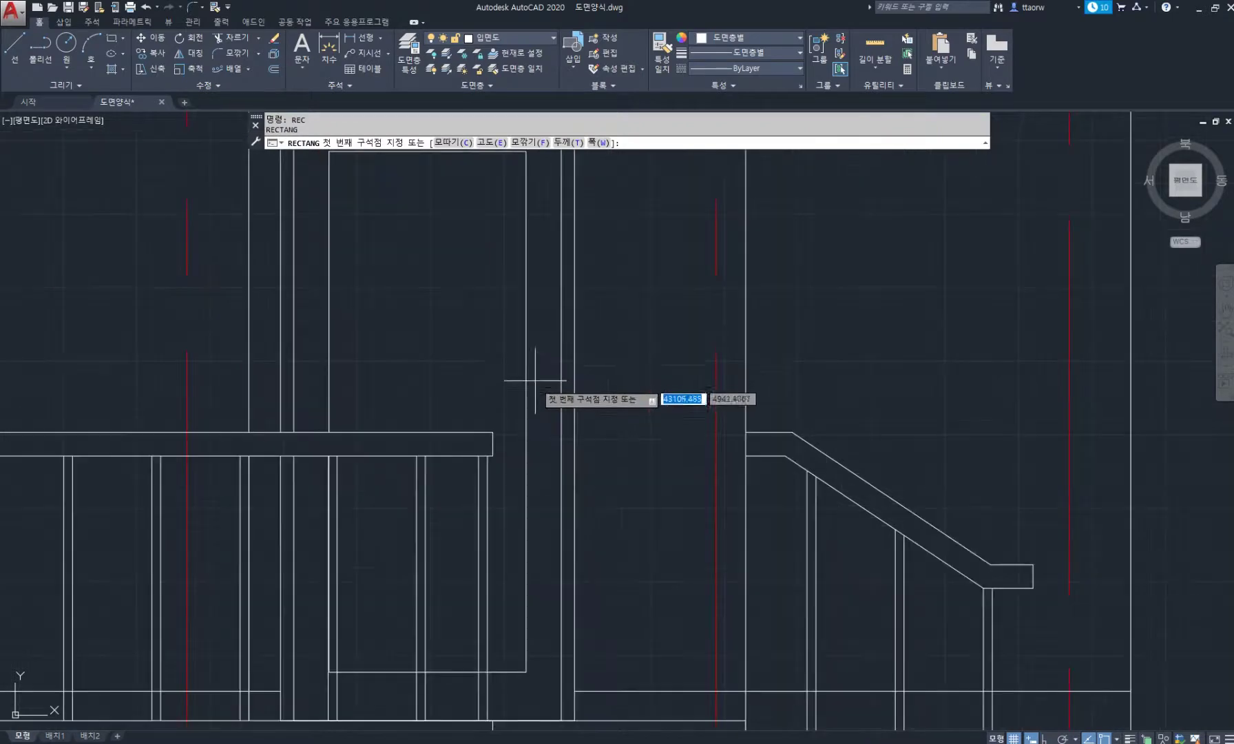
{"action": "left_click", "coordinate": [540, 386]}
{"action": "left_click", "coordinate": [551, 534]}
{"action": "scroll", "coordinate": [551, 534], "scroll_direction": "down", "scroll_amount": 5}
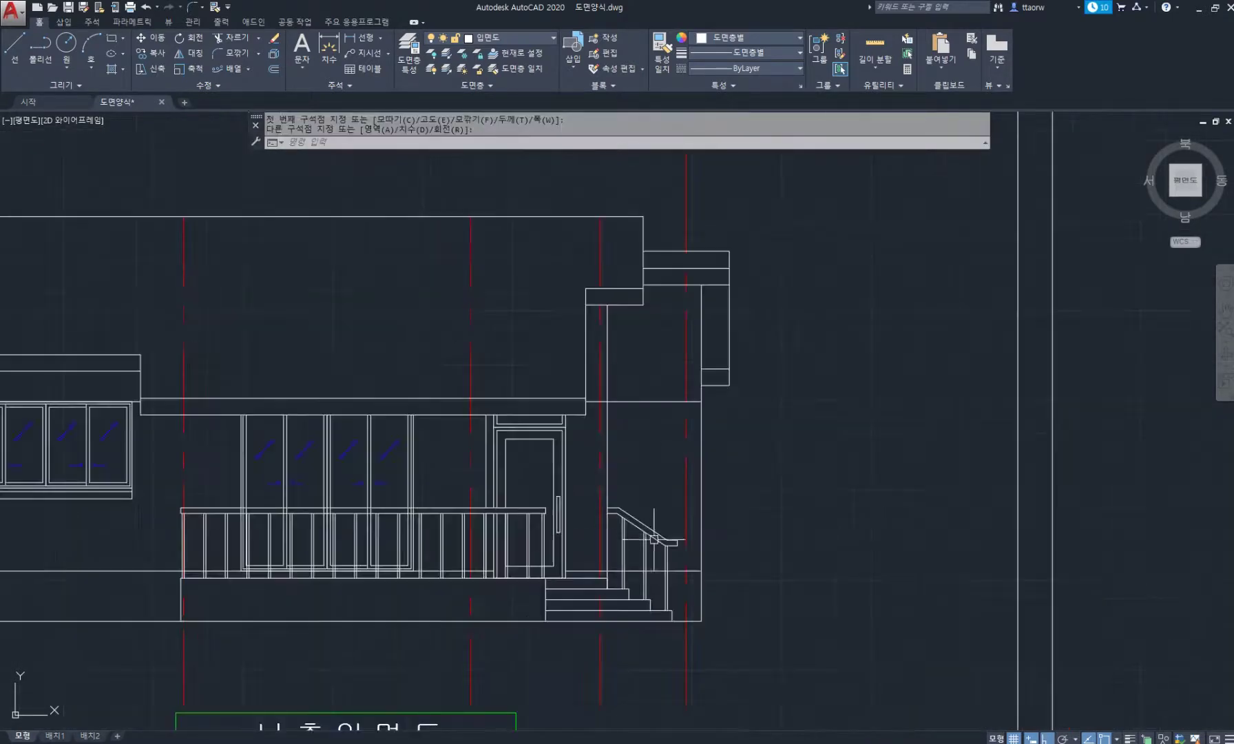
Draw the door's opening lines from the inner frame's upper stair-side corner to the opposite edge's midpoint and back to the lower corner
{"action": "scroll", "coordinate": [577, 505], "scroll_direction": "up", "scroll_amount": 4}
{"action": "key", "text": "space"}
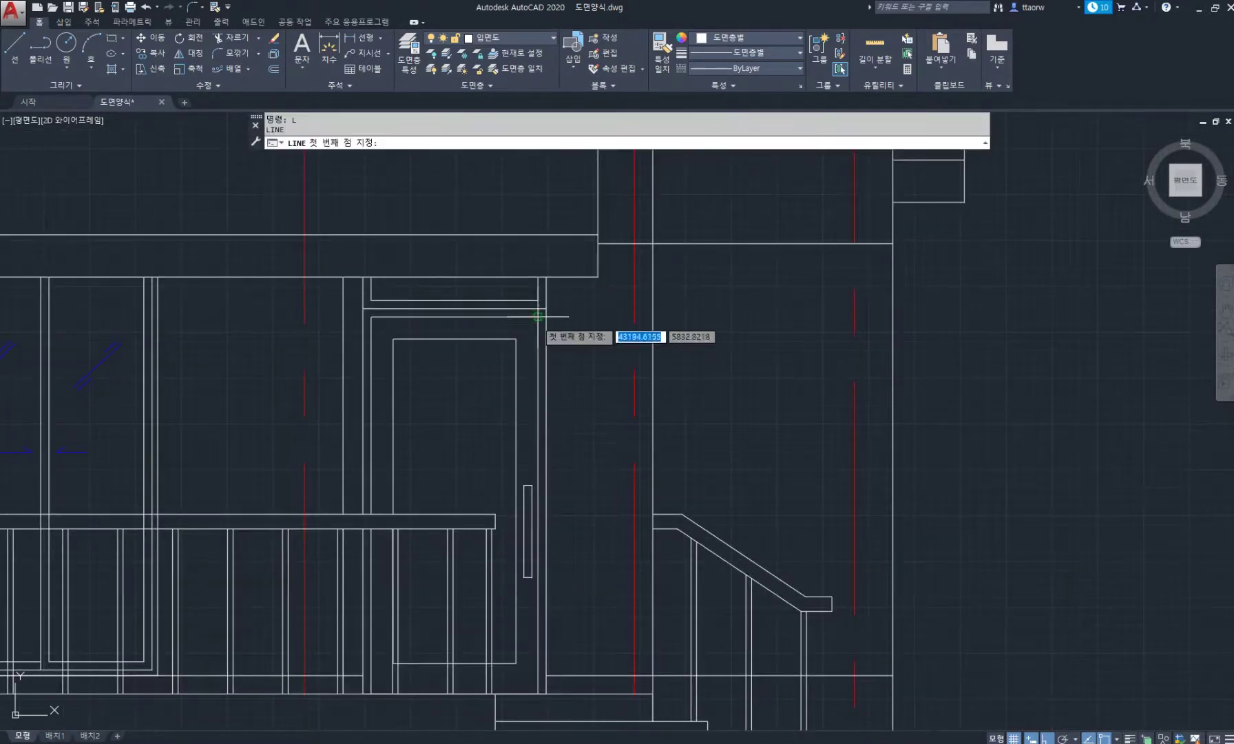
{"action": "left_click", "coordinate": [537, 317]}
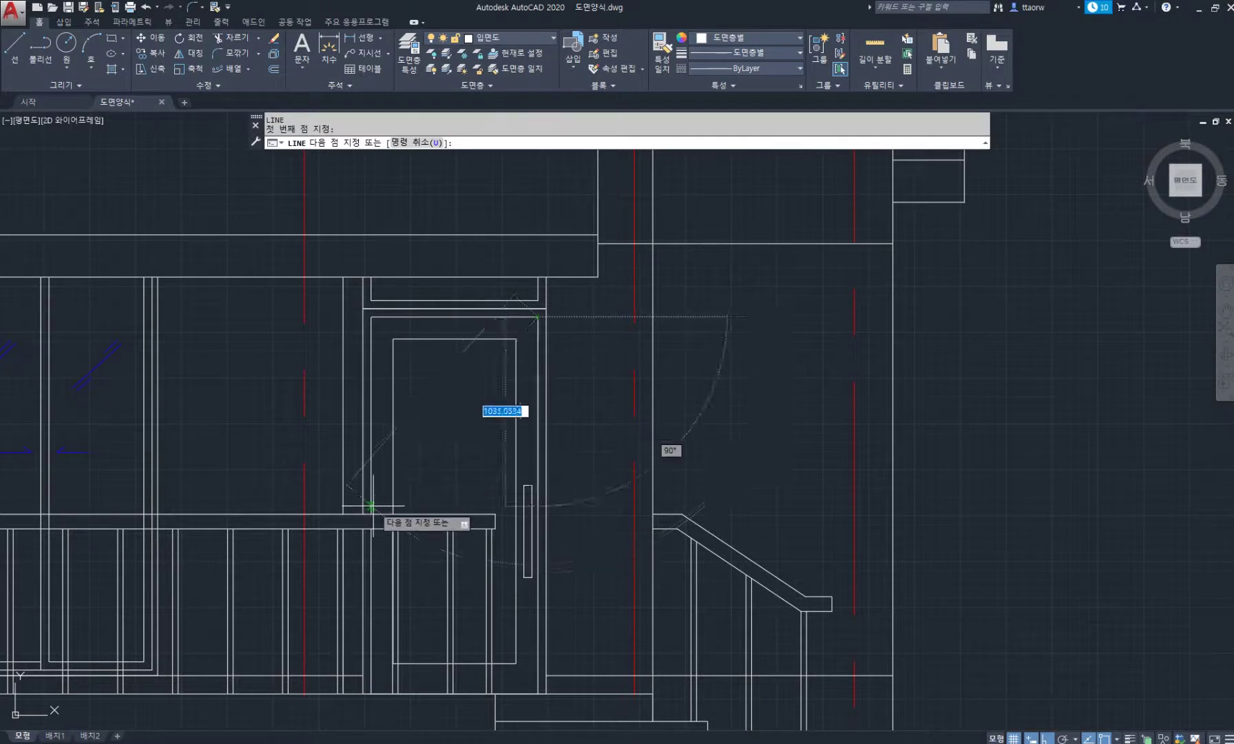
{"action": "key", "text": "F8"}
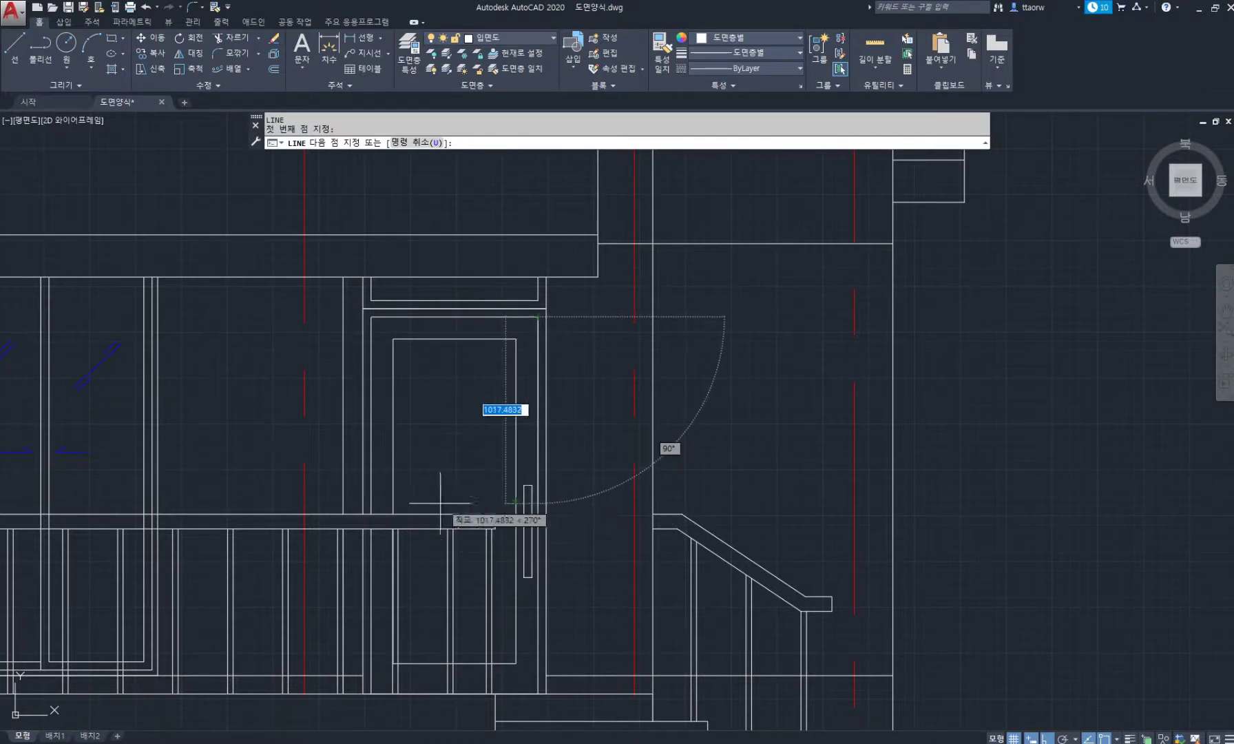
{"action": "left_click", "coordinate": [371, 502]}
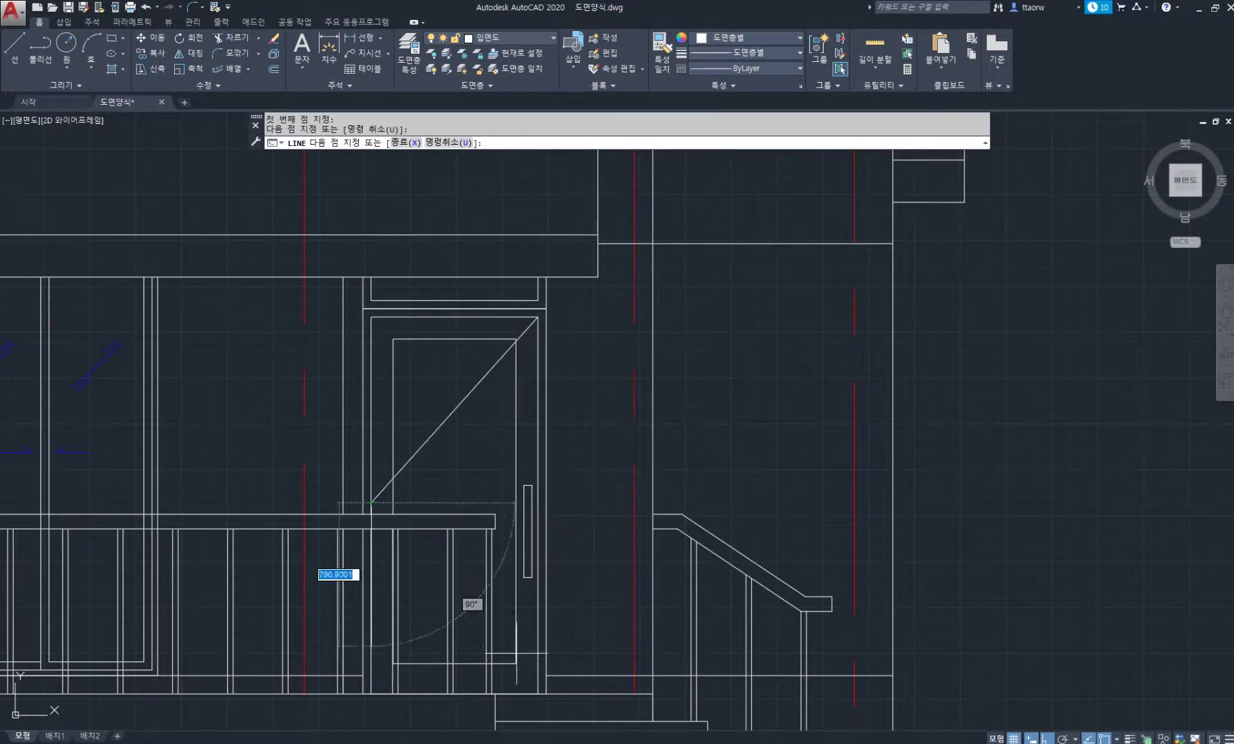
{"action": "left_click", "coordinate": [537, 692]}
{"action": "key", "text": "space"}
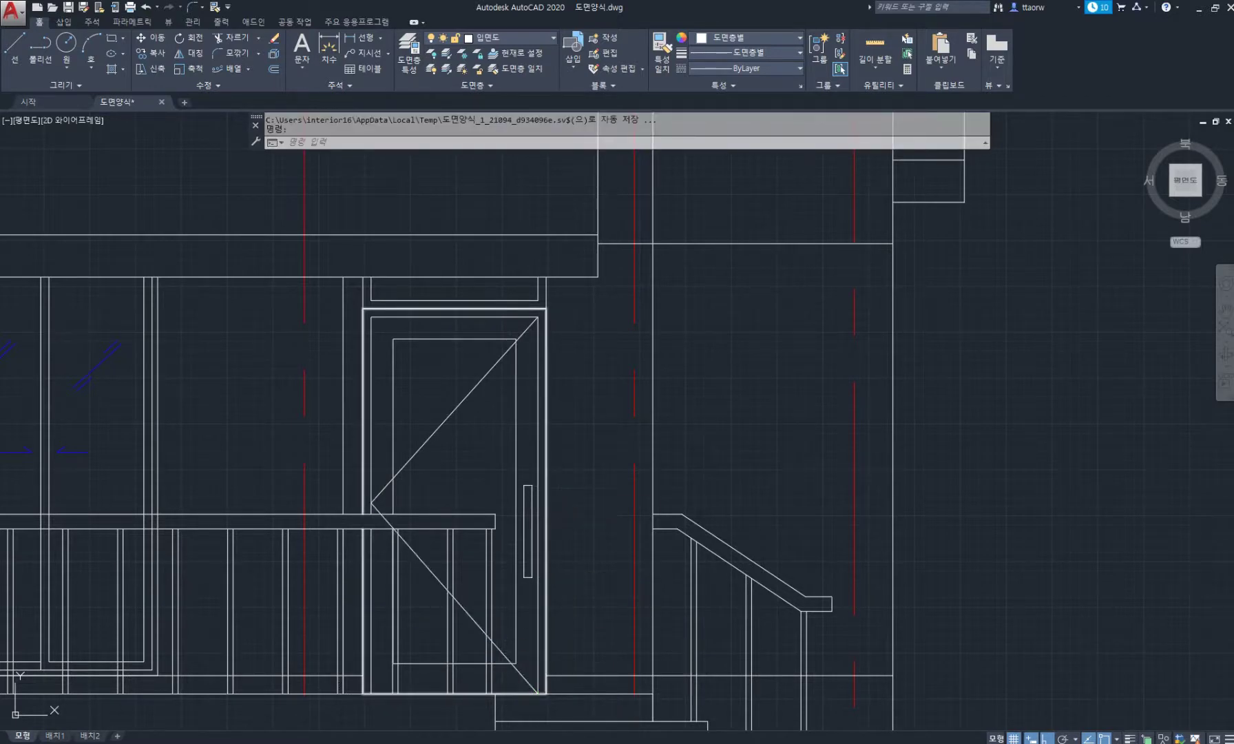
Match the properties of a red broken line in the section detail drawing onto the door's two opening lines
{"action": "type", "text": "ma"}
{"action": "key", "text": "space"}
{"action": "scroll", "coordinate": [541, 487], "scroll_direction": "down", "scroll_amount": 8}
{"action": "middle_click_drag", "start_coordinate": [472, 518], "coordinate": [789, 509]}
{"action": "middle_click_drag", "start_coordinate": [294, 491], "coordinate": [763, 448]}
{"action": "scroll", "coordinate": [357, 488], "scroll_direction": "up", "scroll_amount": 2}
{"action": "left_click", "coordinate": [258, 475]}
{"action": "scroll", "coordinate": [258, 476], "scroll_direction": "down", "scroll_amount": 5}
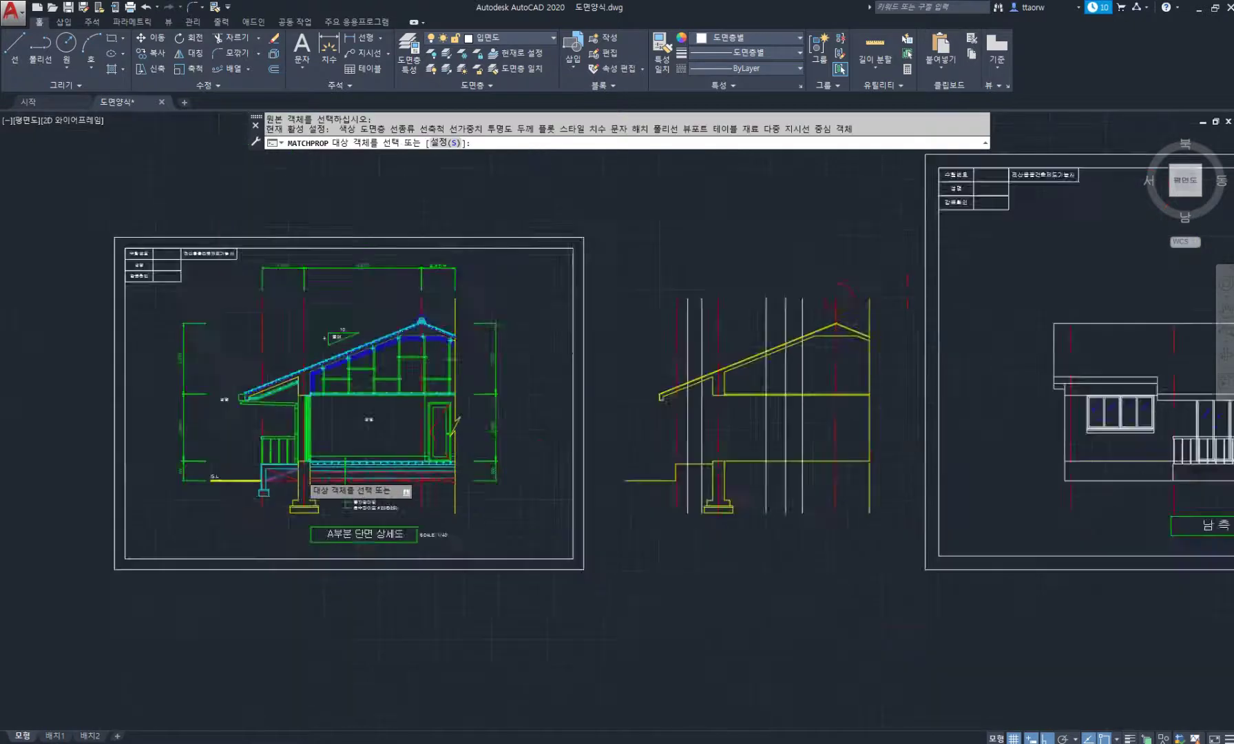
{"action": "scroll", "coordinate": [632, 411], "scroll_direction": "up", "scroll_amount": 6}
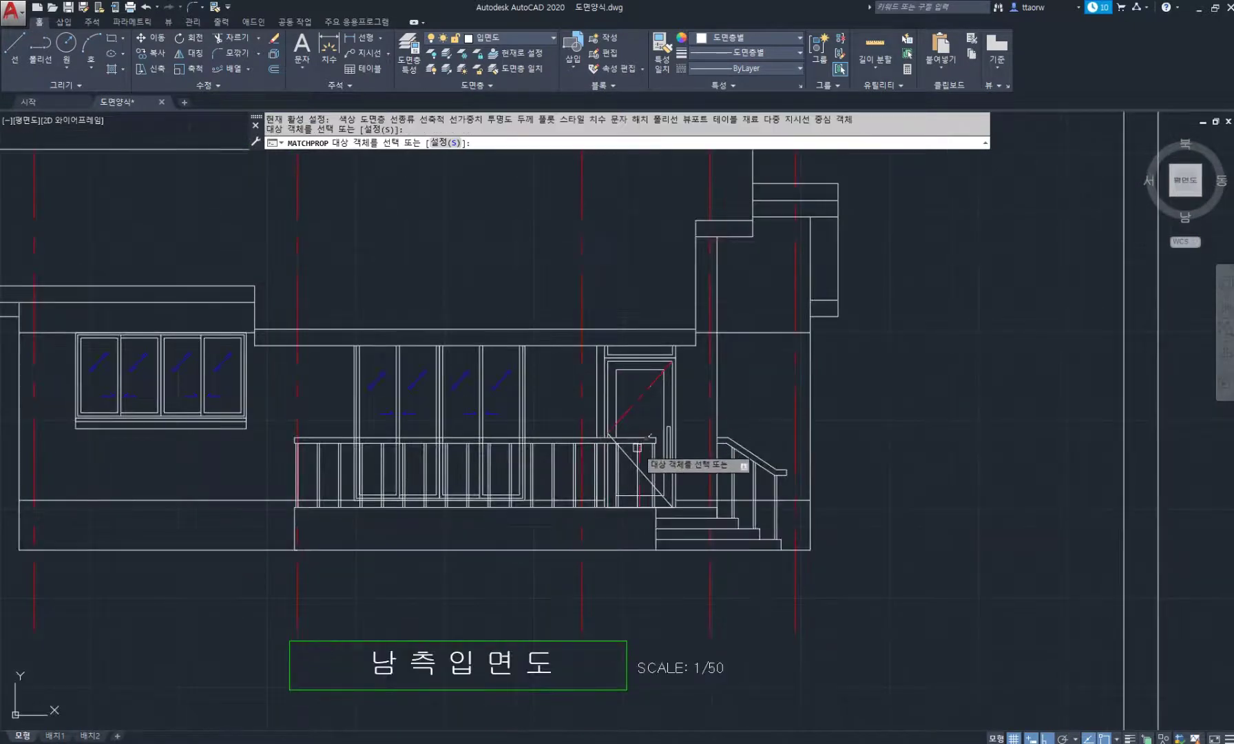
{"action": "left_click", "coordinate": [628, 457]}
{"action": "key", "text": "space"}
Trim the lower opening line of the door where it crosses the terrace handrail
{"action": "scroll", "coordinate": [658, 422], "scroll_direction": "up", "scroll_amount": 2}
{"action": "type", "text": "tr"}
{"action": "key", "text": "space"}
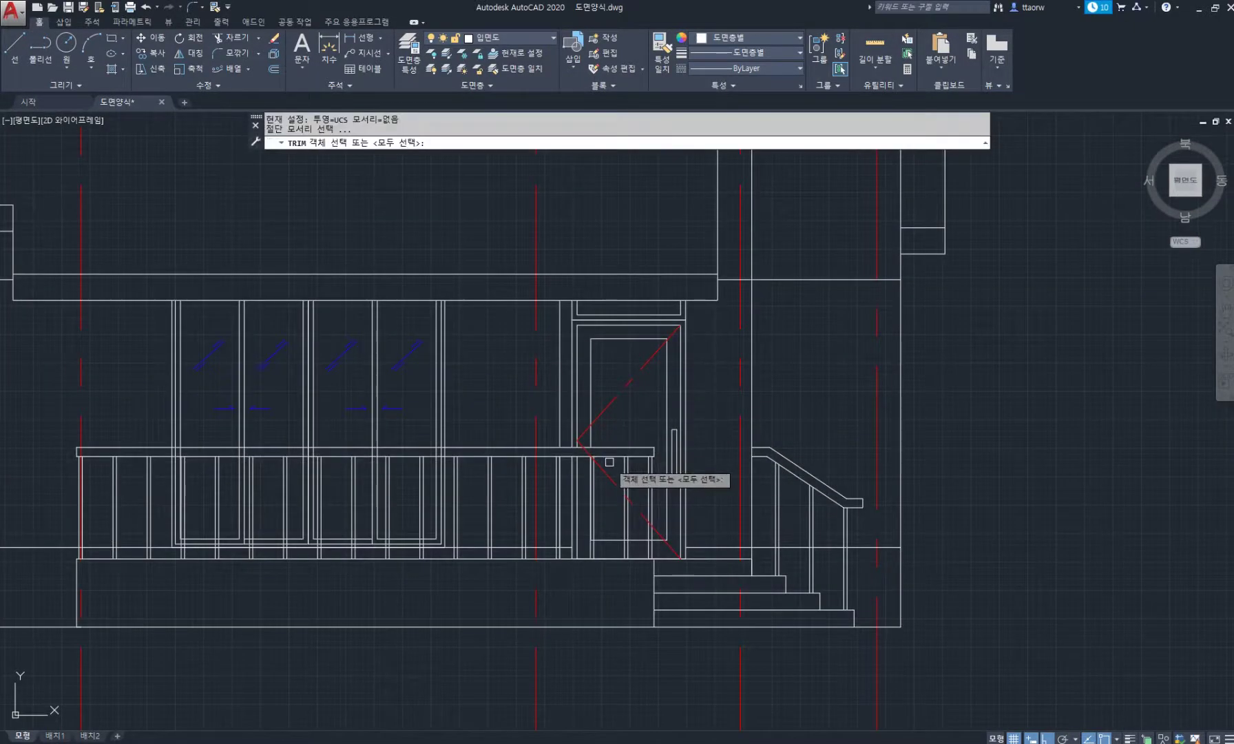
{"action": "scroll", "coordinate": [617, 460], "scroll_direction": "up", "scroll_amount": 8}
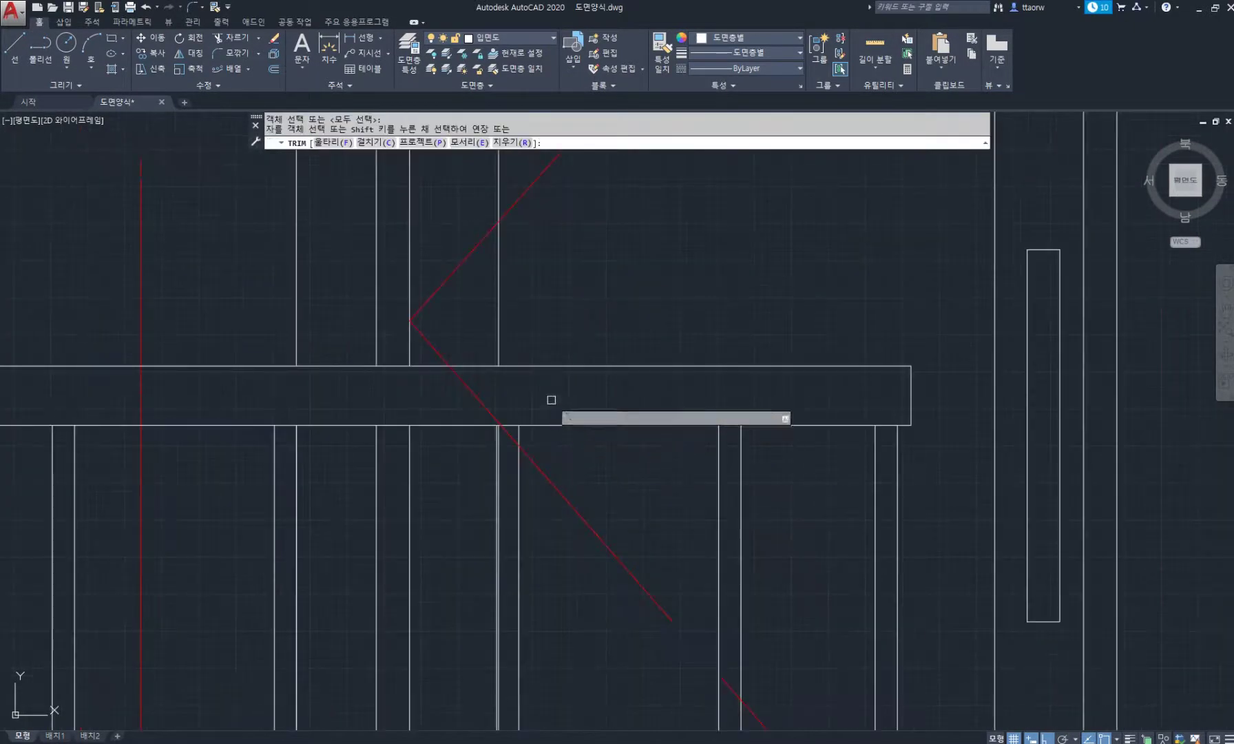
{"action": "left_click", "coordinate": [510, 438]}
{"action": "scroll", "coordinate": [579, 454], "scroll_direction": "down", "scroll_amount": 5}
{"action": "scroll", "coordinate": [721, 545], "scroll_direction": "down", "scroll_amount": 4}
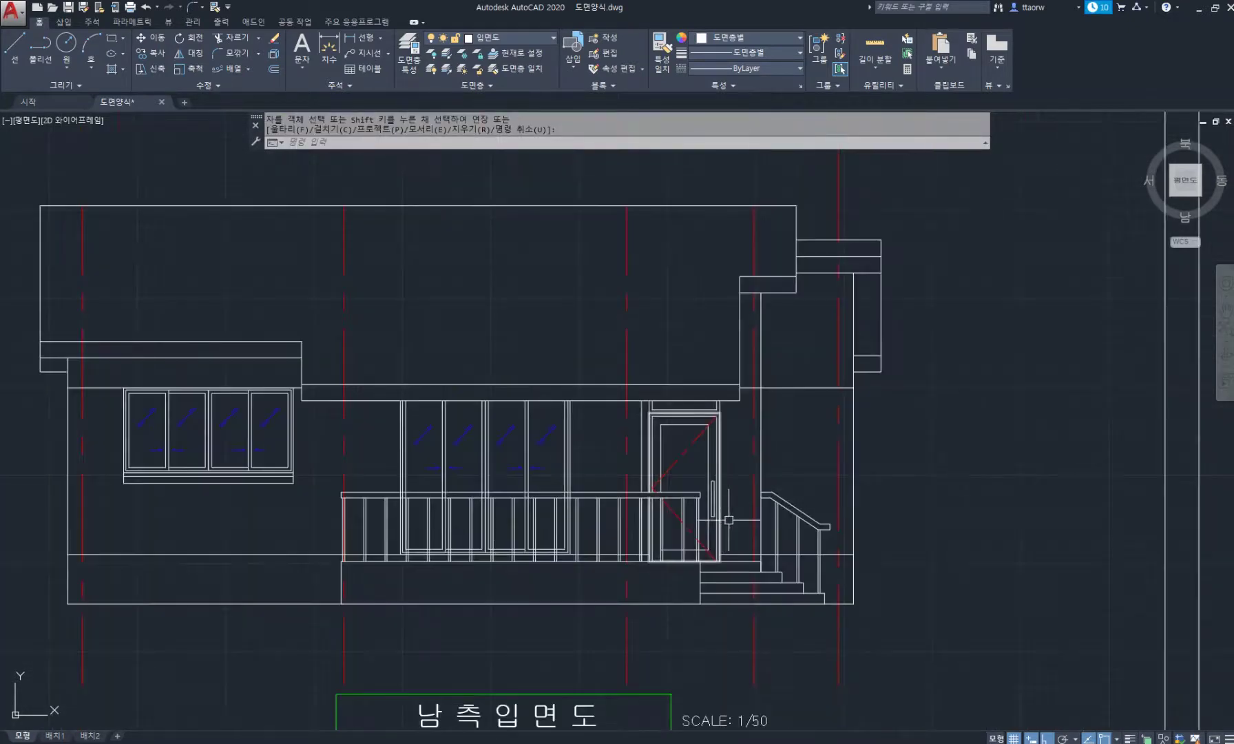
Check the roof outline in the floor plan PDF and draw a vertical line upward from the midpoint of the main roof's top edge
{"action": "middle_click_drag", "start_coordinate": [741, 516], "coordinate": [662, 523]}
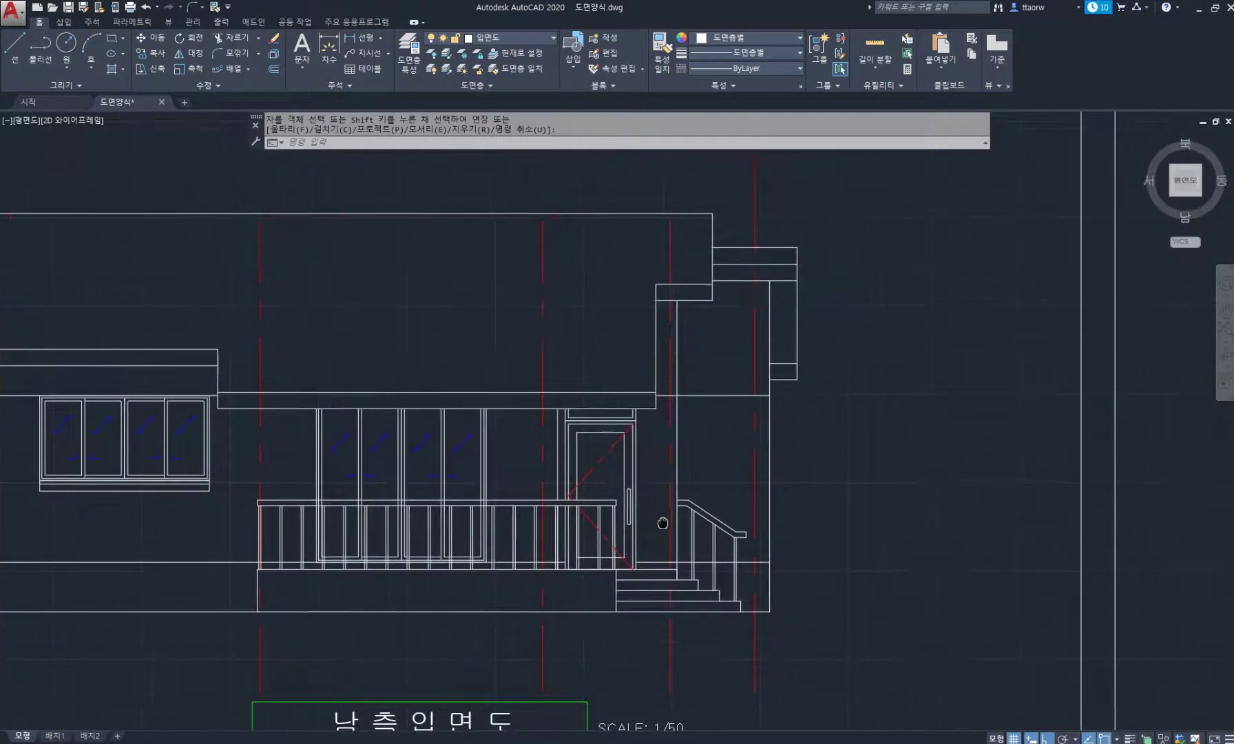
{"action": "left_click", "coordinate": [487, 741]}
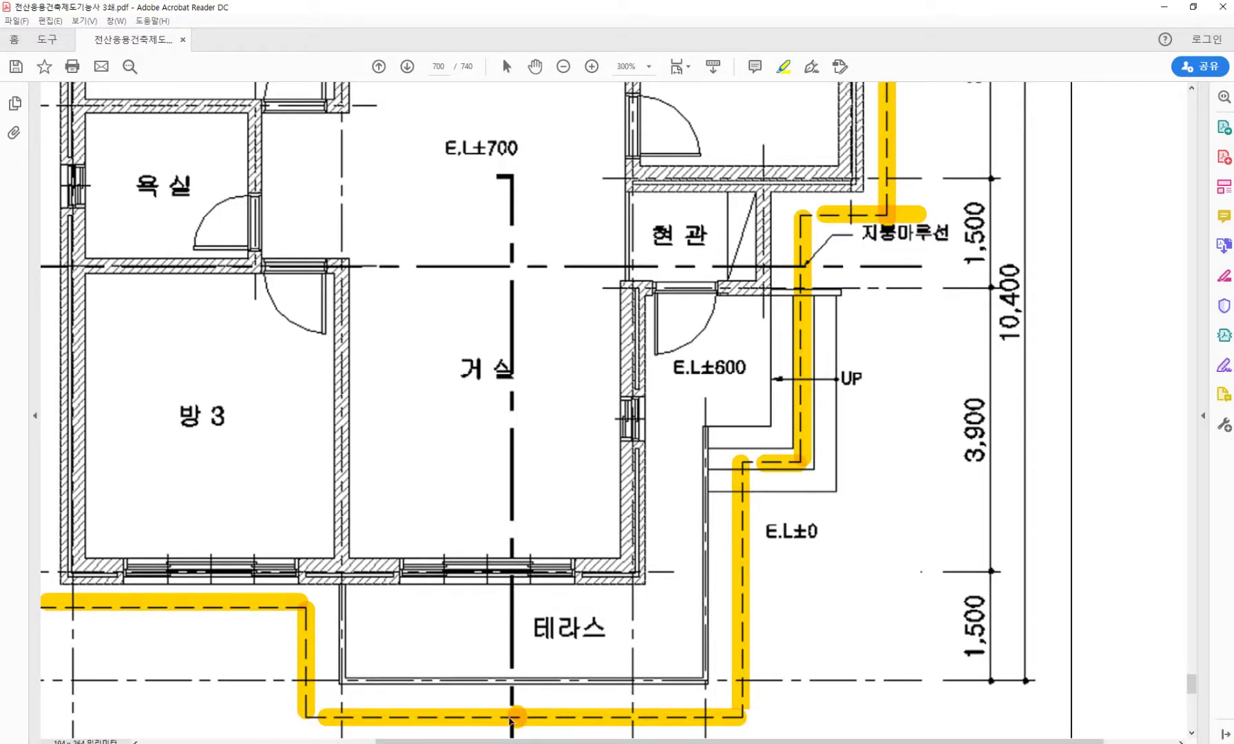
{"action": "key", "text": "alt+Tab"}
{"action": "scroll", "coordinate": [675, 266], "scroll_direction": "down", "scroll_amount": 4}
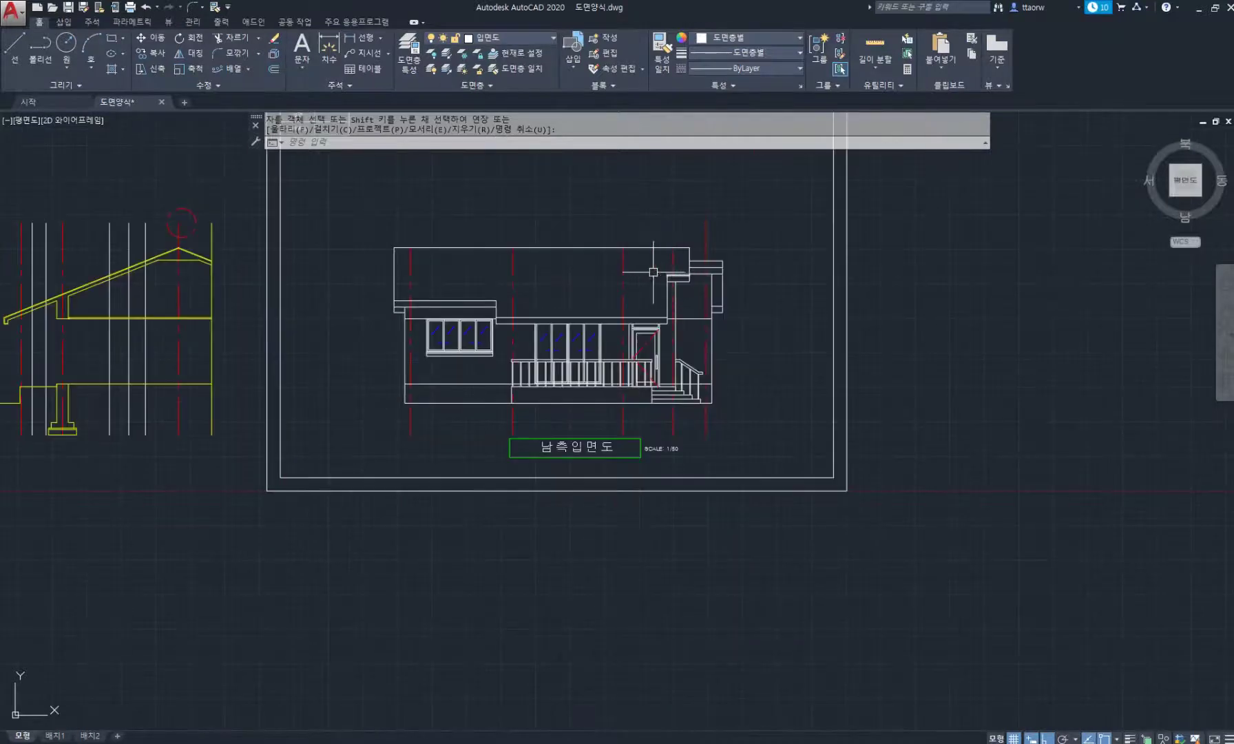
{"action": "scroll", "coordinate": [572, 250], "scroll_direction": "up", "scroll_amount": 5}
{"action": "scroll", "coordinate": [568, 303], "scroll_direction": "down", "scroll_amount": 2}
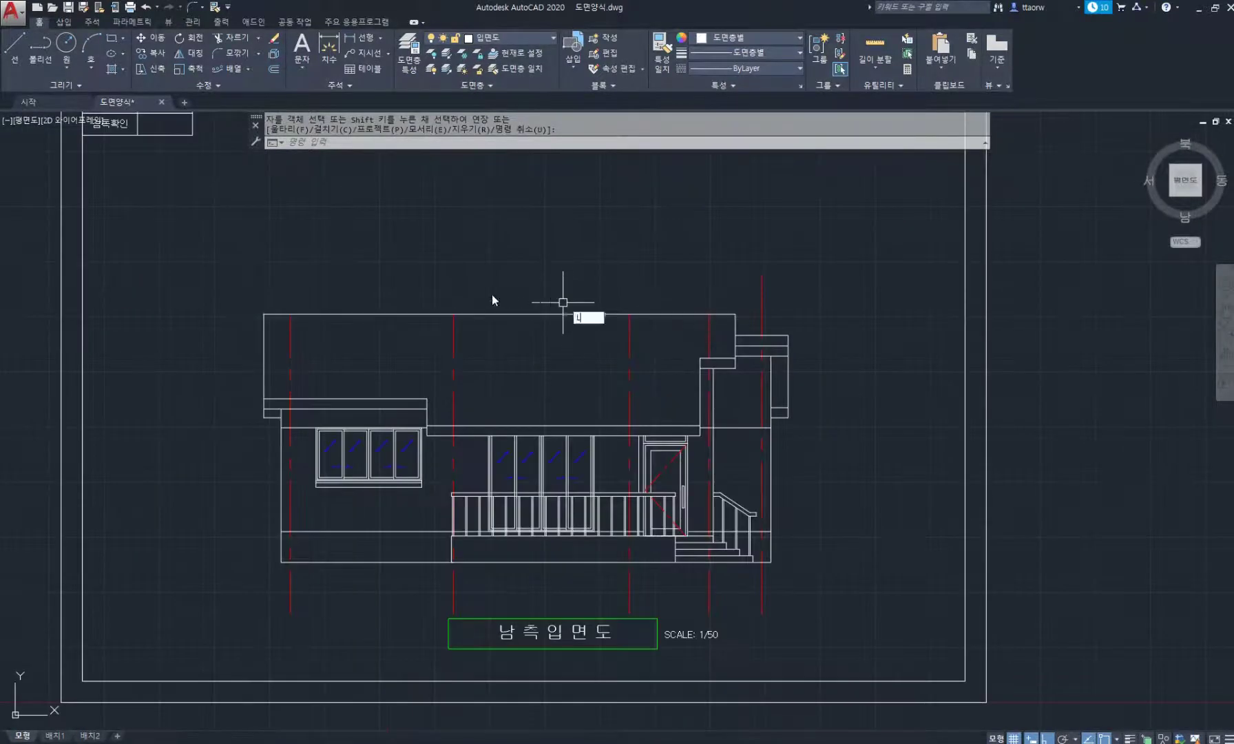
{"action": "type", "text": "l"}
{"action": "key", "text": "Return"}
{"action": "left_click", "coordinate": [500, 314]}
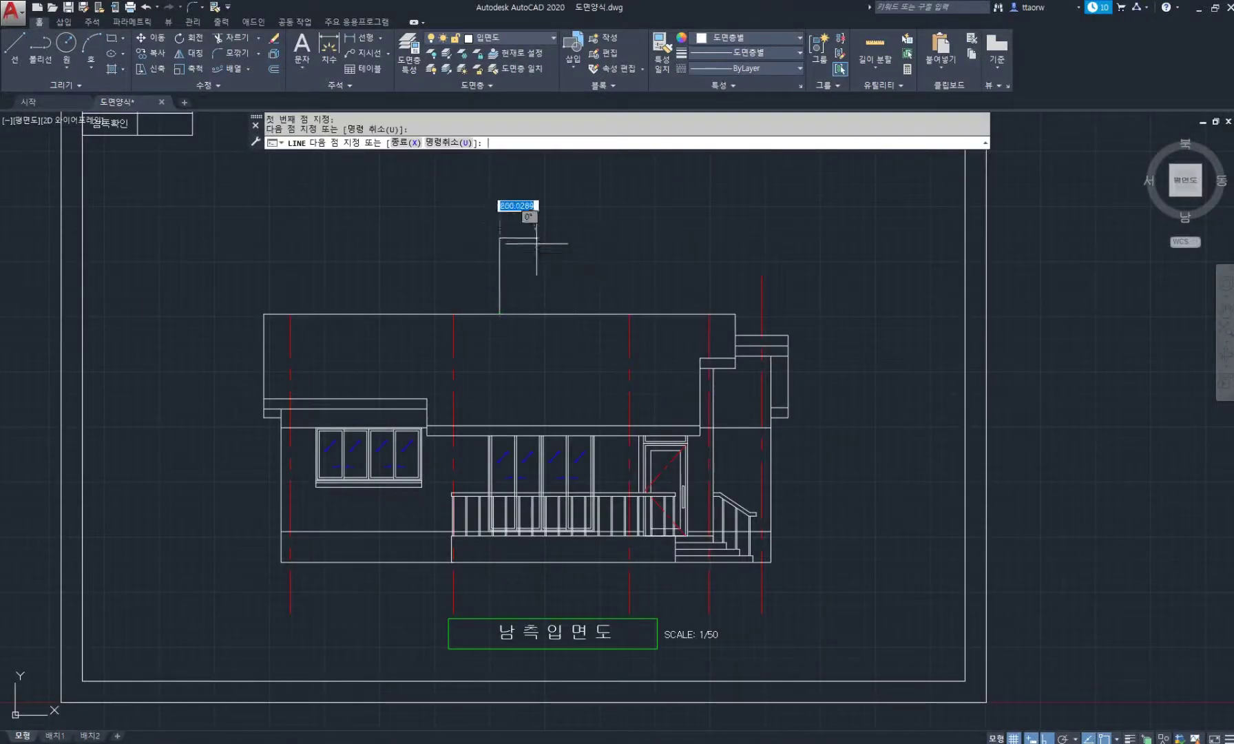
{"action": "key", "text": "Return"}
Trim the left half of the main roof's top edge, using the vertical line at its midpoint as cutting edge
{"action": "type", "text": "tr"}
{"action": "key", "text": "Return"}
{"action": "left_click", "coordinate": [513, 273]}
{"action": "left_click", "coordinate": [472, 268]}
{"action": "key", "text": "Return"}
{"action": "left_click", "coordinate": [485, 321]}
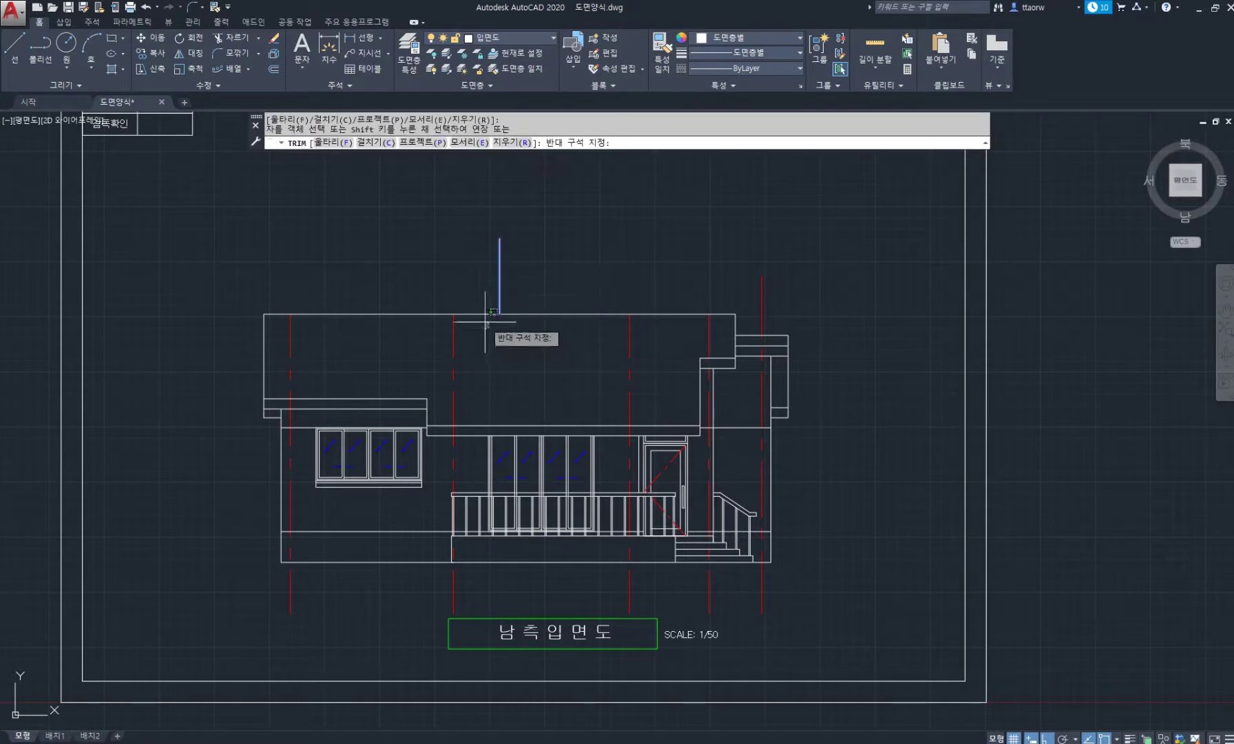
{"action": "left_click", "coordinate": [473, 305]}
{"action": "key", "text": "Return"}
Join the main roof's remaining top edge with its right end line into one polyline and offset it 60 outward
{"action": "middle_click_drag", "start_coordinate": [727, 315], "coordinate": [625, 315]}
{"action": "scroll", "coordinate": [622, 325], "scroll_direction": "up", "scroll_amount": 3}
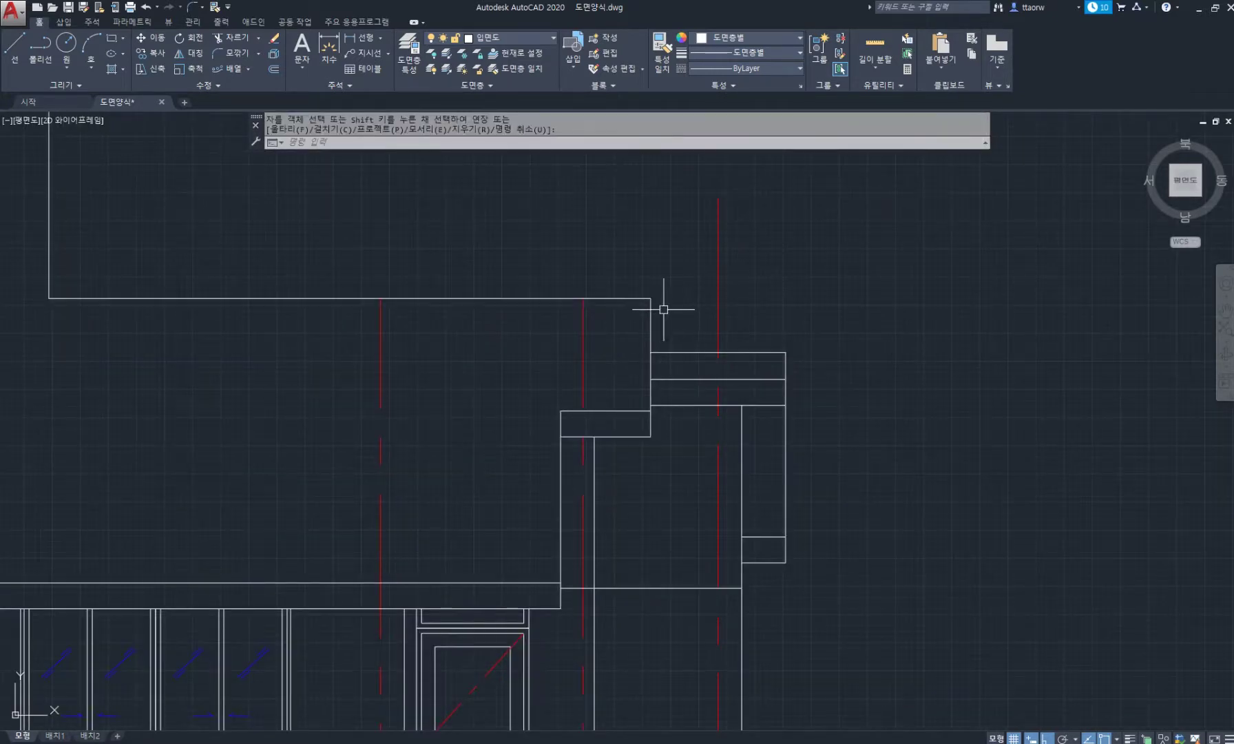
{"action": "key", "text": "Escape"}
{"action": "scroll", "coordinate": [647, 298], "scroll_direction": "up", "scroll_amount": 3}
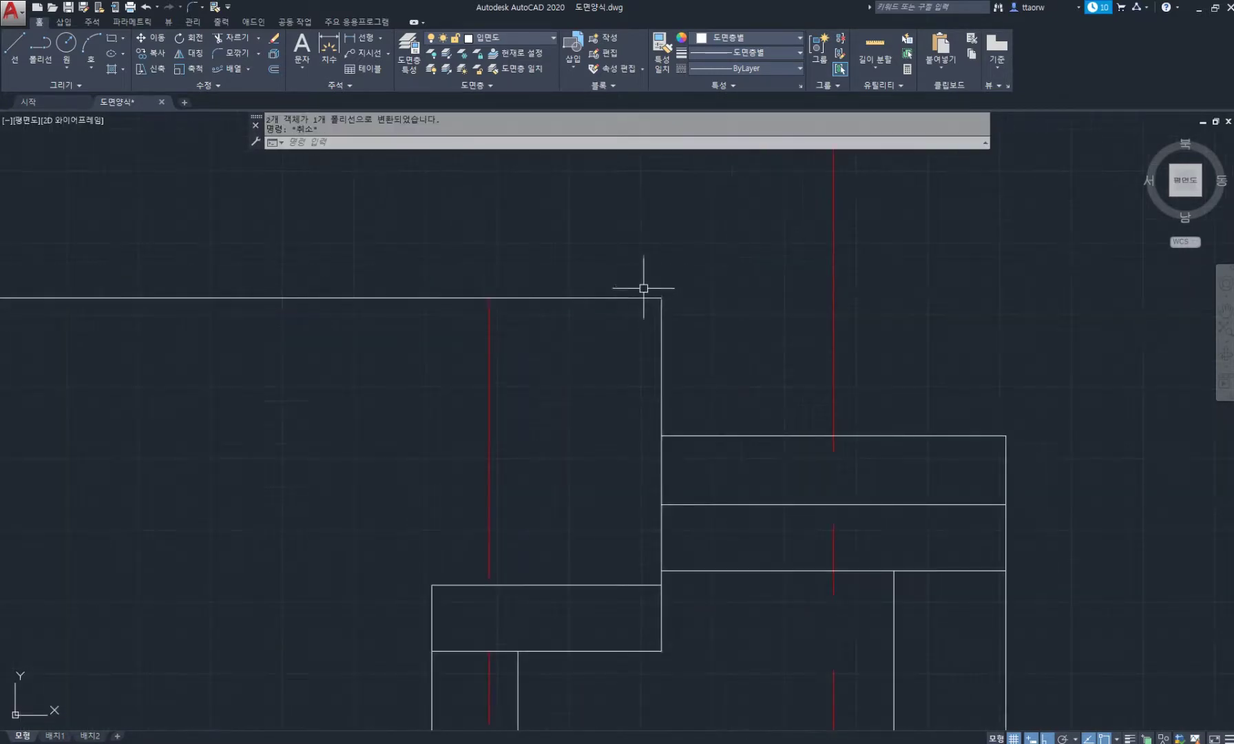
{"action": "type", "text": "o"}
{"action": "key", "text": "Return"}
{"action": "key", "text": "Return"}
{"action": "left_click", "coordinate": [644, 298]}
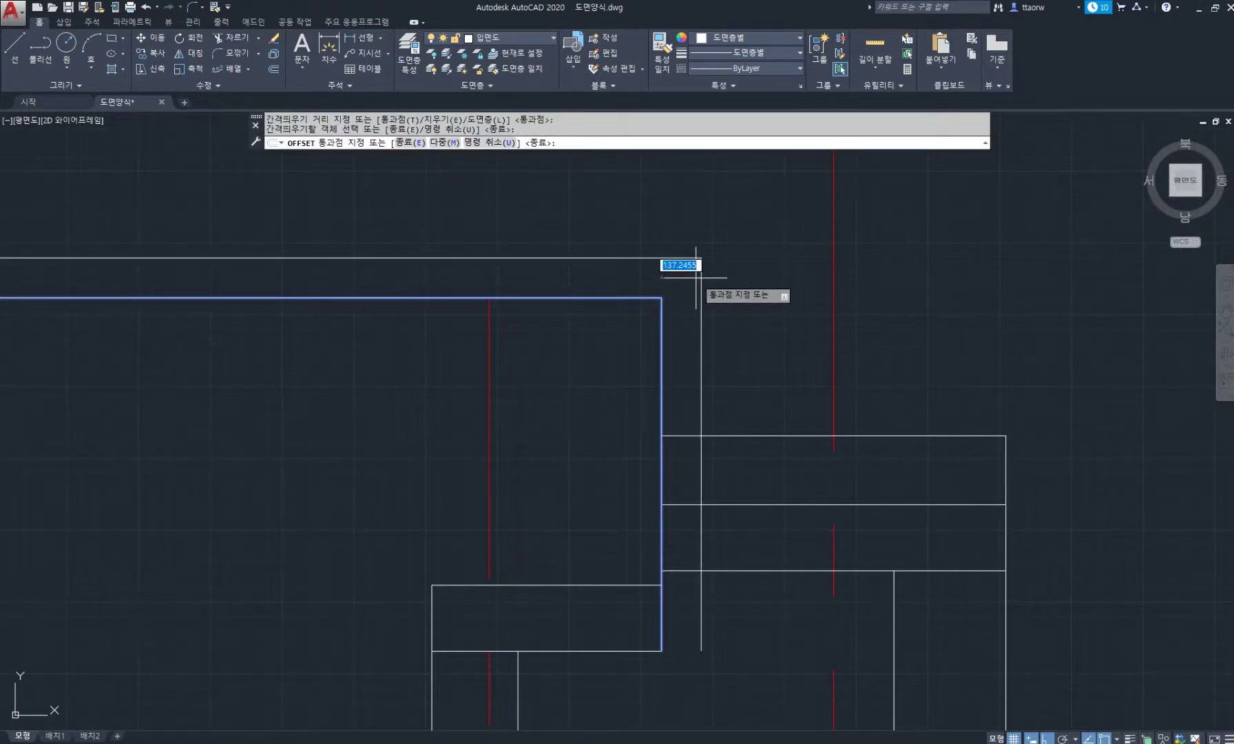
{"action": "type", "text": "60"}
{"action": "key", "text": "Return"}
{"action": "key", "text": "Escape"}
{"action": "key", "text": "Escape"}
{"action": "scroll", "coordinate": [679, 298], "scroll_direction": "up", "scroll_amount": 2}
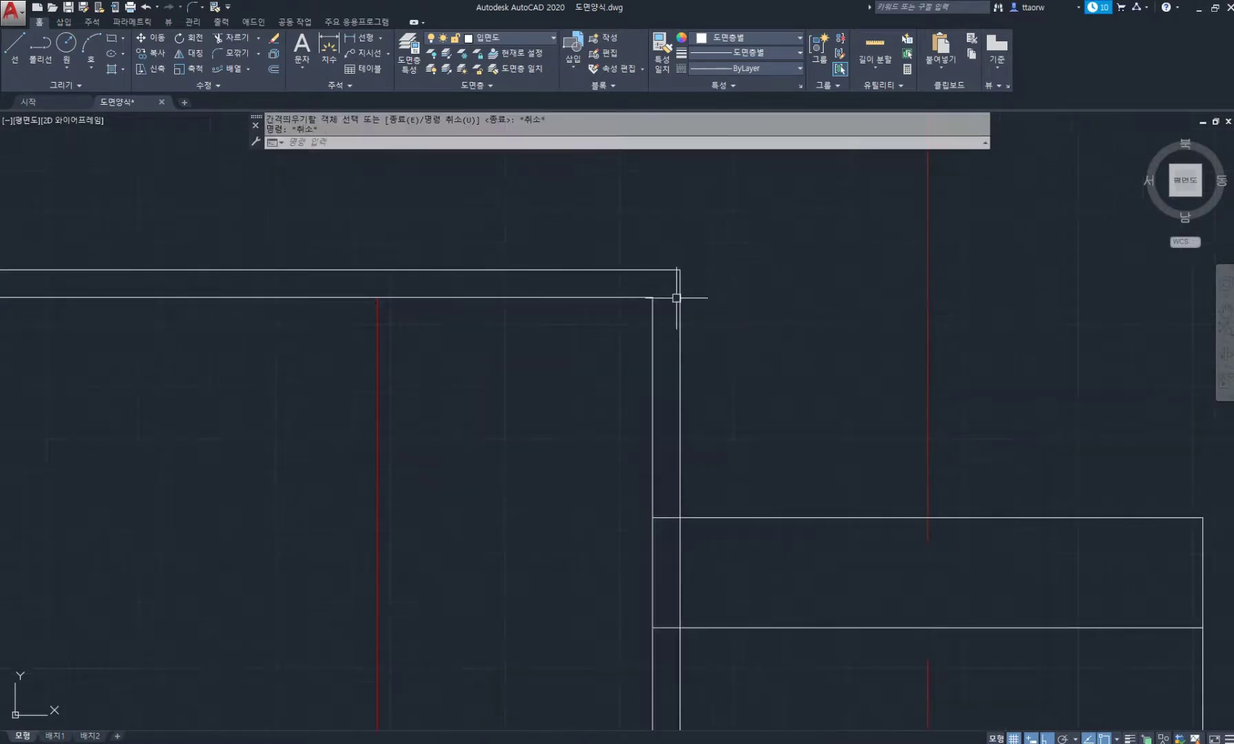
Draw a line 160 down from the offset outline's corner and across to the roof's end line
{"action": "middle_click_drag", "start_coordinate": [696, 298], "coordinate": [641, 356]}
{"action": "type", "text": "l"}
{"action": "key", "text": "Return"}
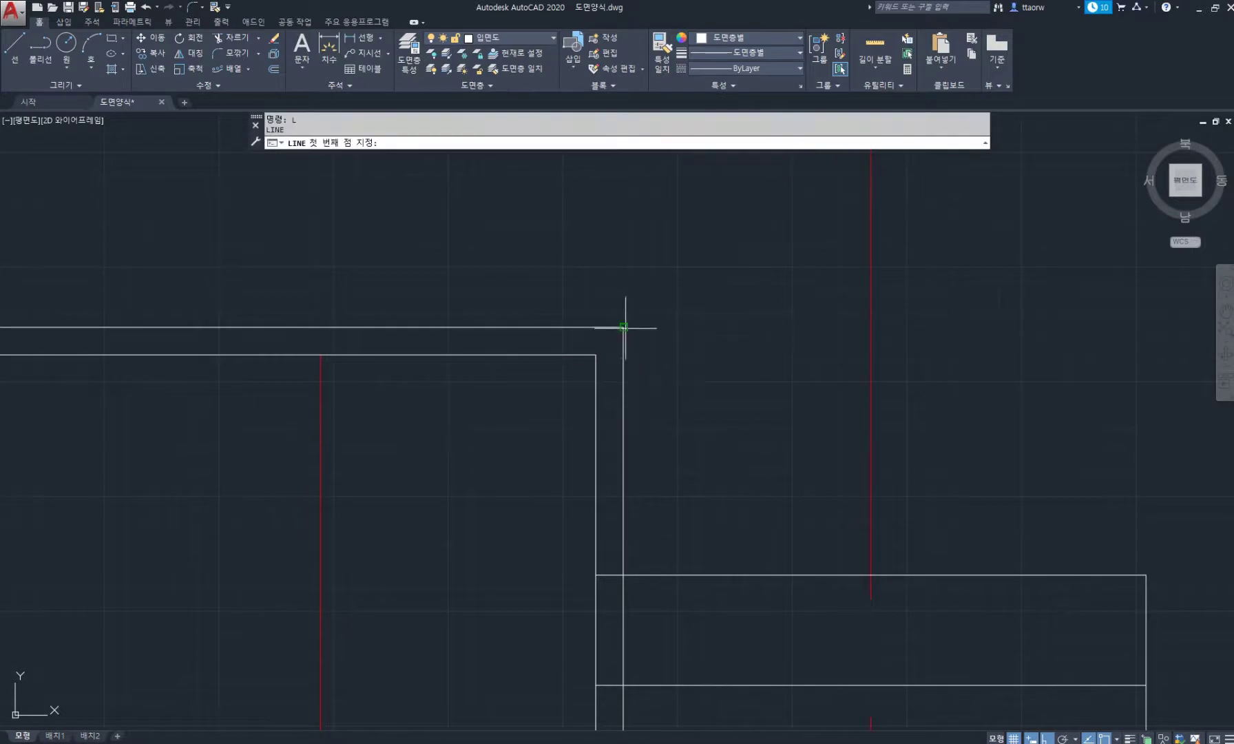
{"action": "left_click", "coordinate": [623, 327]}
{"action": "type", "text": "160"}
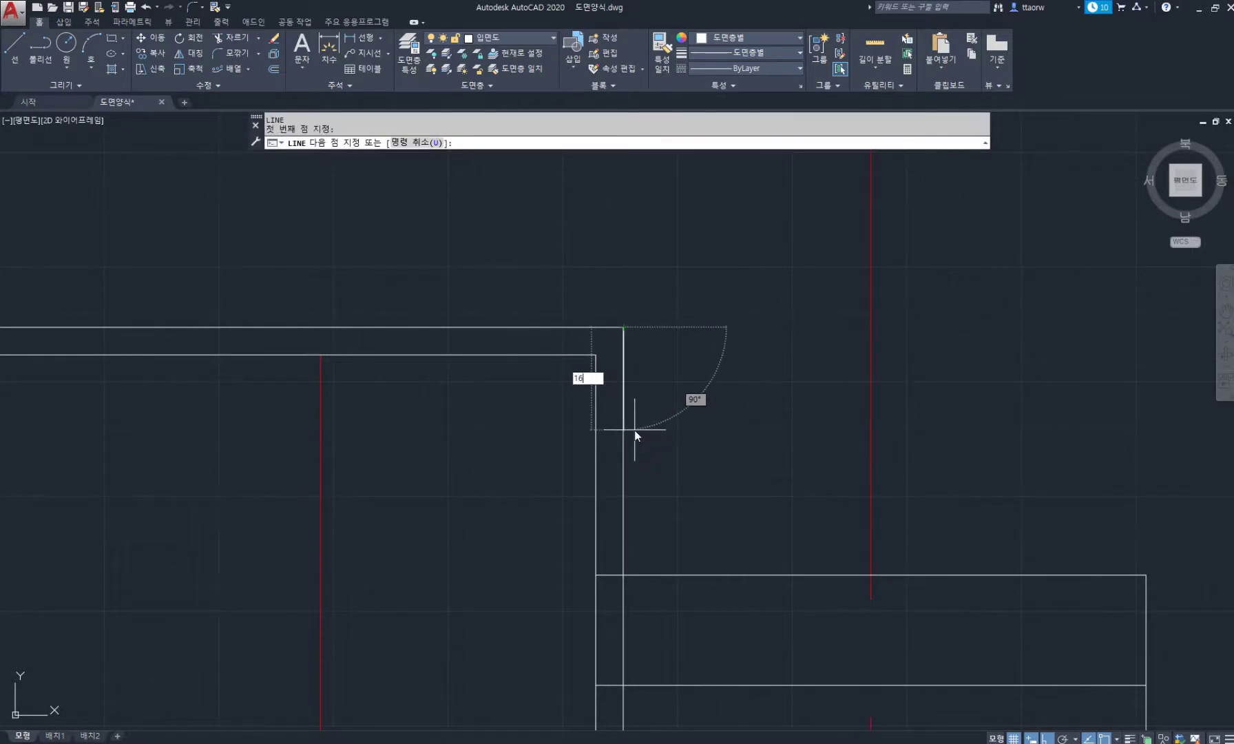
{"action": "key", "text": "Return"}
{"action": "key", "text": "Return"}
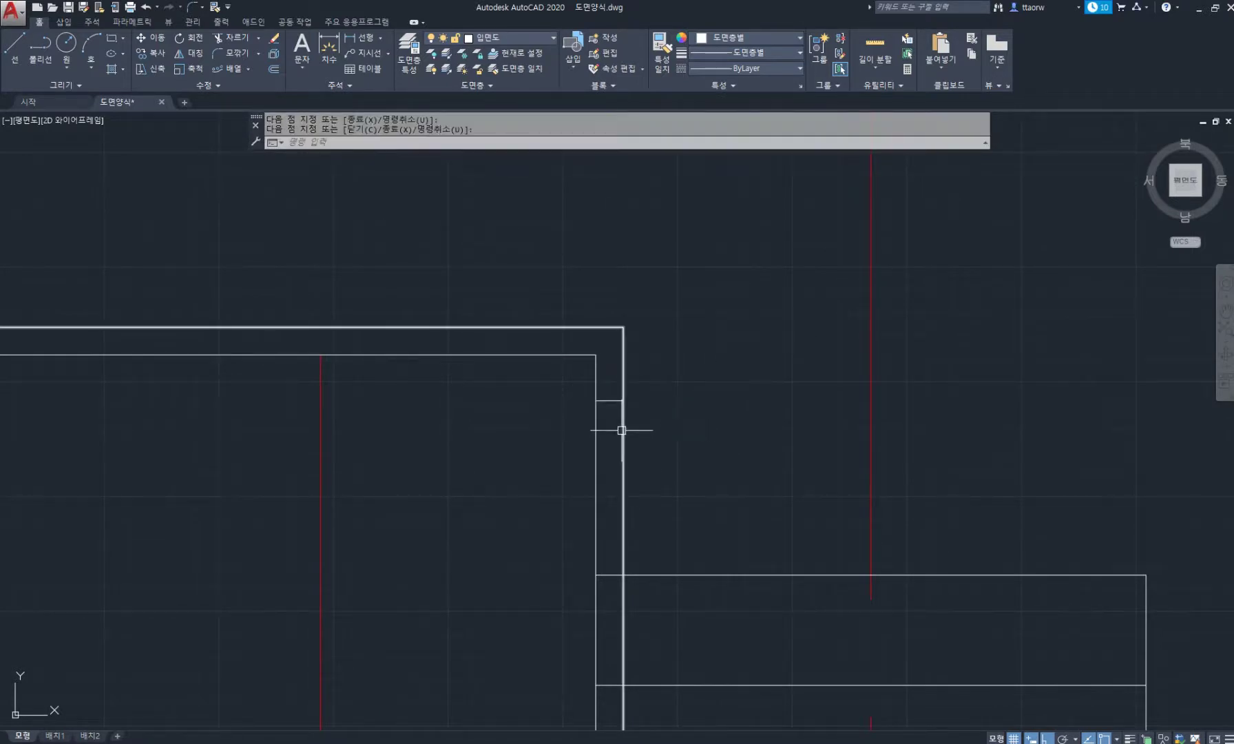
Trim the offset outline below the short ridge-end line and delete the leftover vertical piece
{"action": "key", "text": "Return"}
{"action": "left_click", "coordinate": [622, 430]}
{"action": "key", "text": "Return"}
{"action": "middle_click_drag", "start_coordinate": [666, 452], "coordinate": [628, 369]}
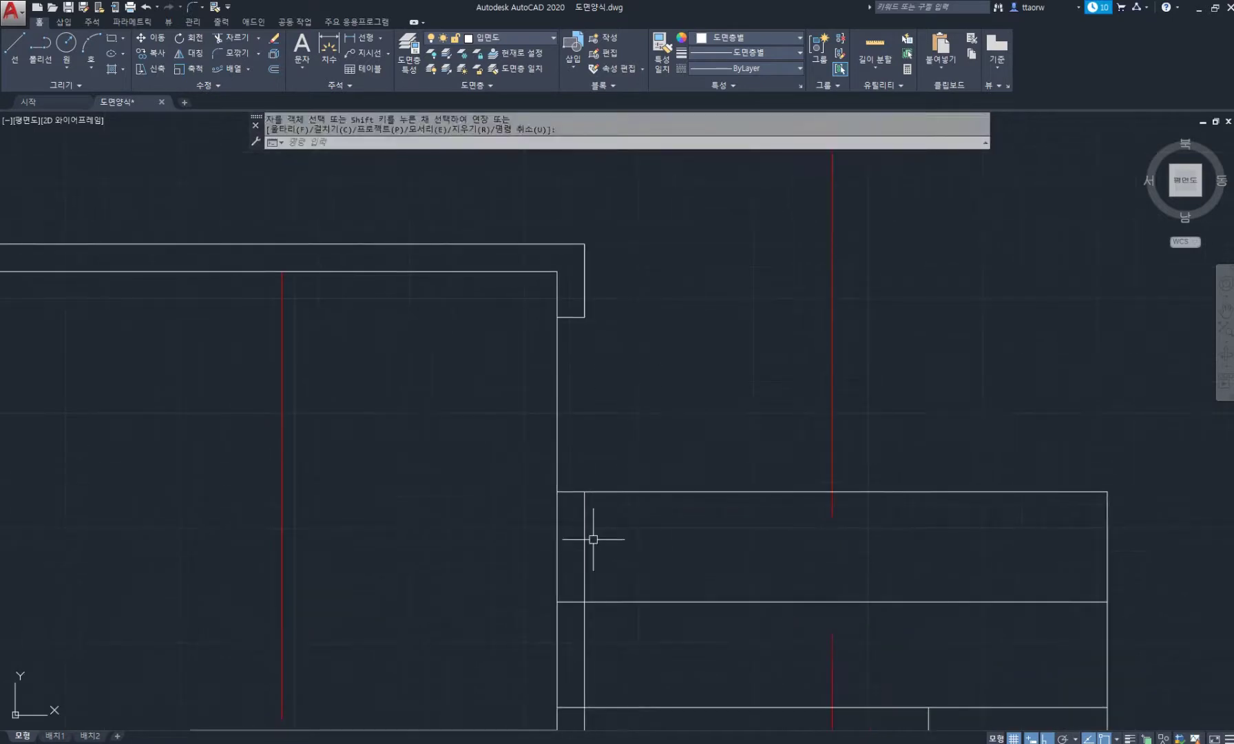
{"action": "left_click", "coordinate": [586, 531]}
{"action": "key", "text": "Delete"}
{"action": "scroll", "coordinate": [640, 475], "scroll_direction": "down", "scroll_amount": 5}
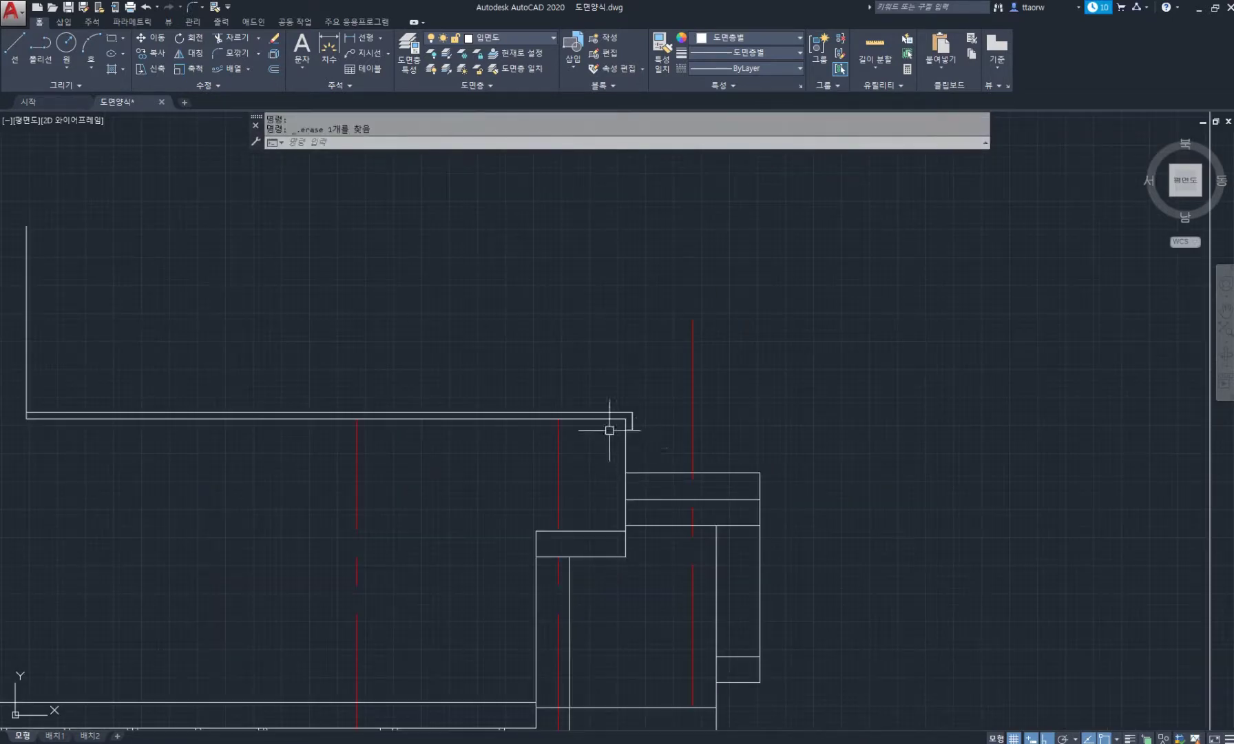
Offset the main roof's right end line 270 inward, and offset the resulting line 30 further inward to form a rib
{"action": "scroll", "coordinate": [609, 452], "scroll_direction": "up", "scroll_amount": 5}
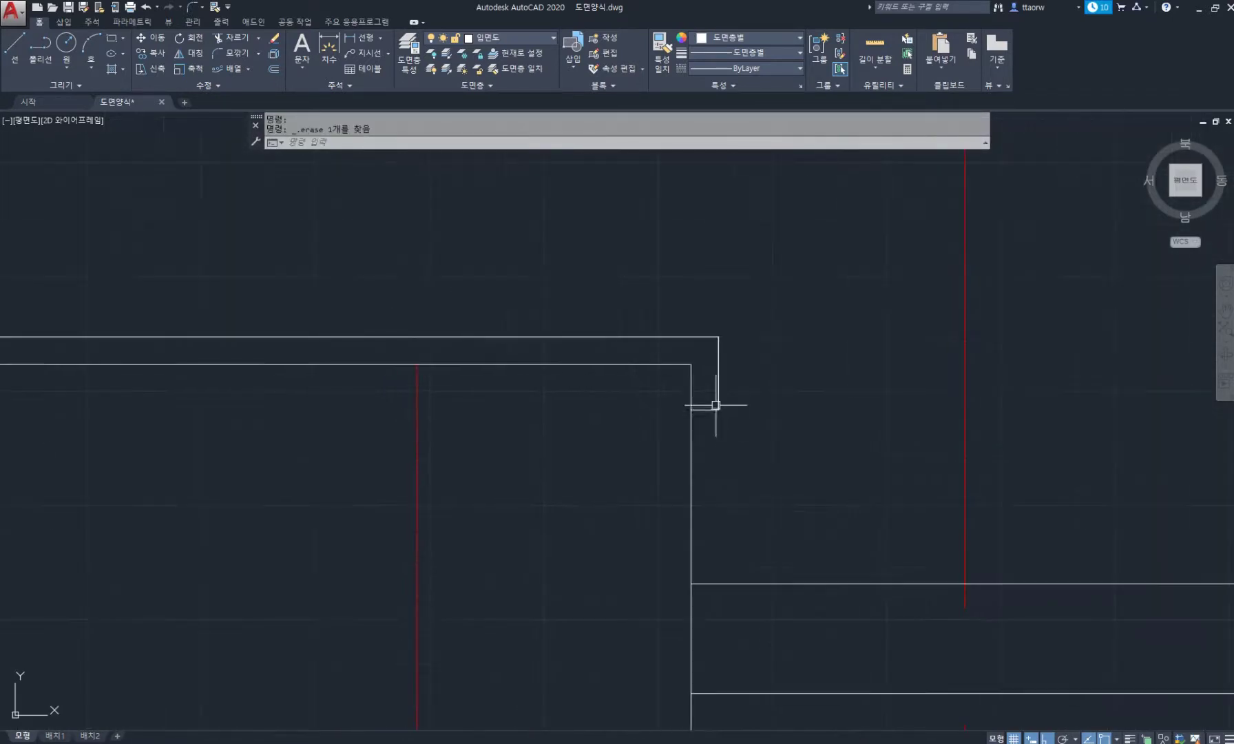
{"action": "type", "text": "o"}
{"action": "key", "text": "Return"}
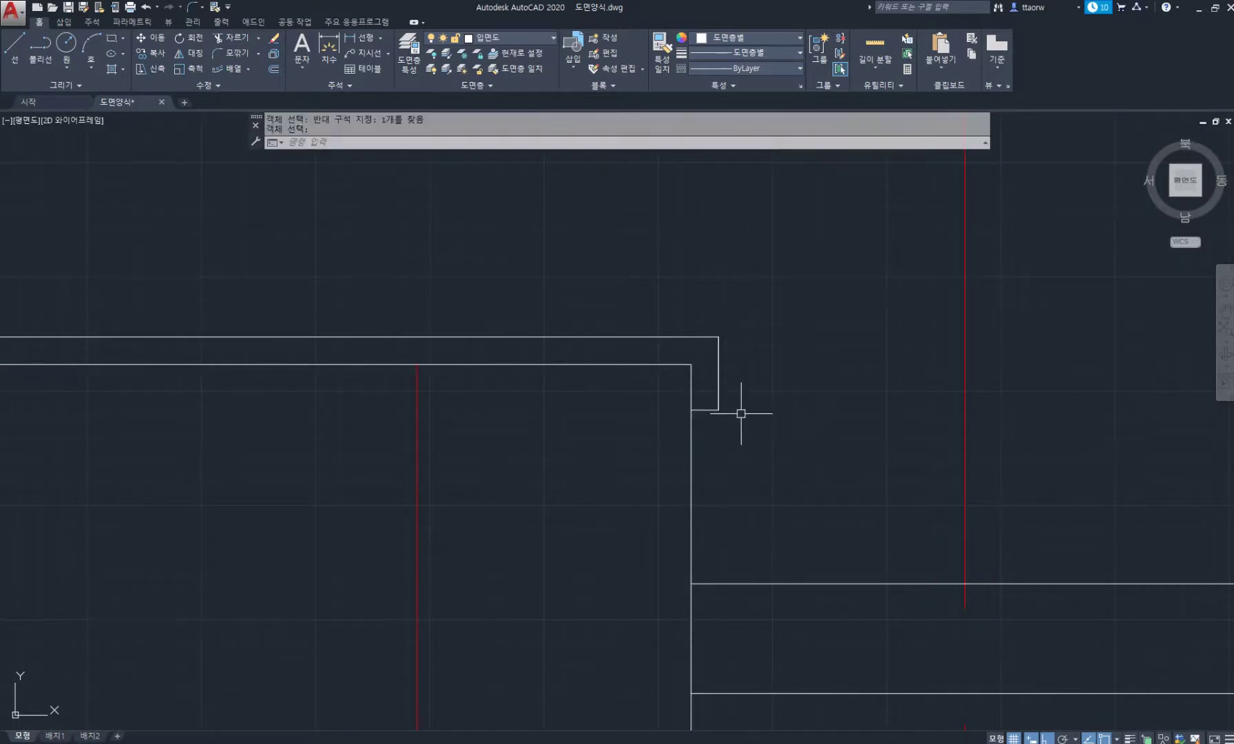
{"action": "key", "text": "Return"}
{"action": "left_click", "coordinate": [691, 452]}
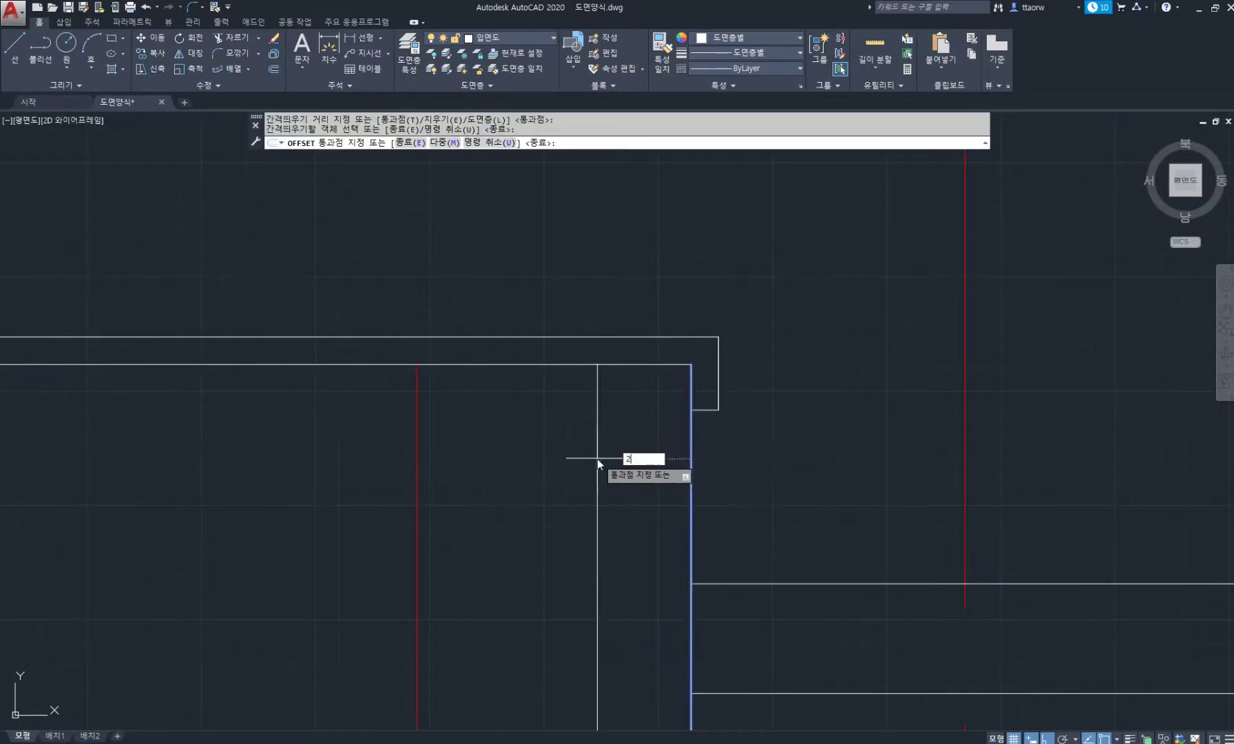
{"action": "key", "text": "Return"}
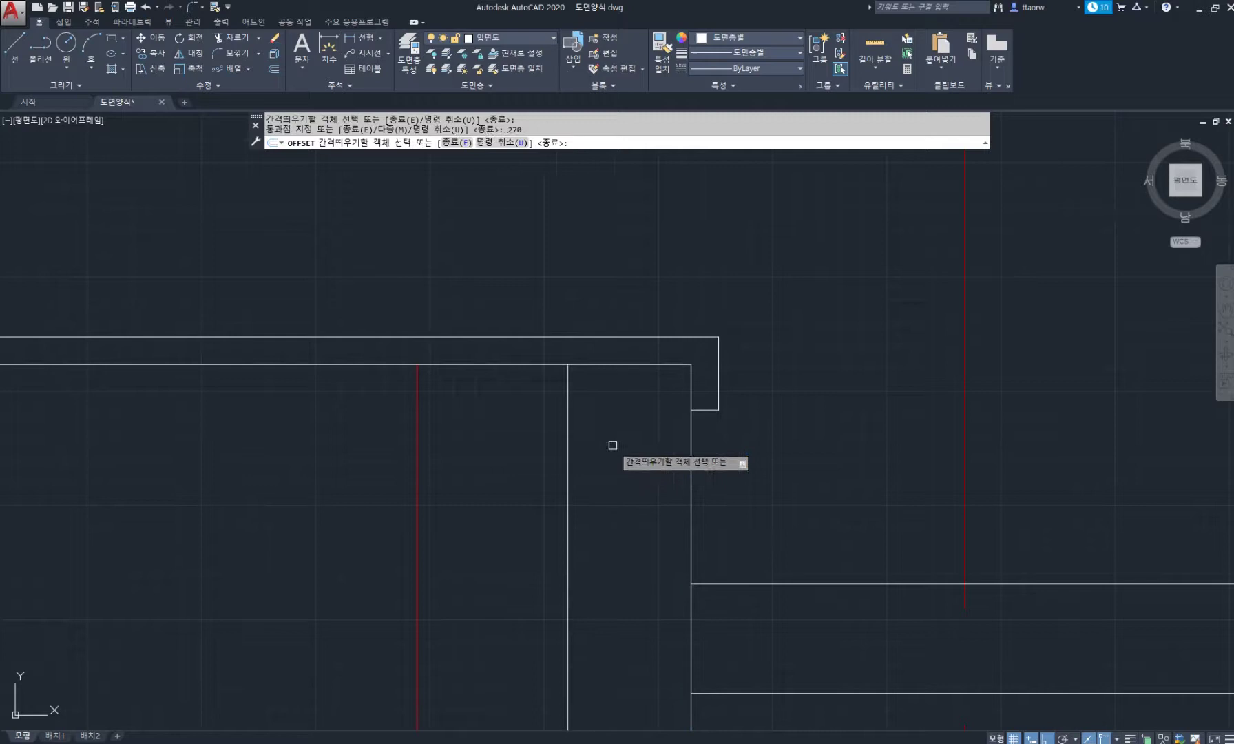
{"action": "left_click", "coordinate": [567, 468]}
{"action": "type", "text": "30"}
{"action": "key", "text": "Return"}
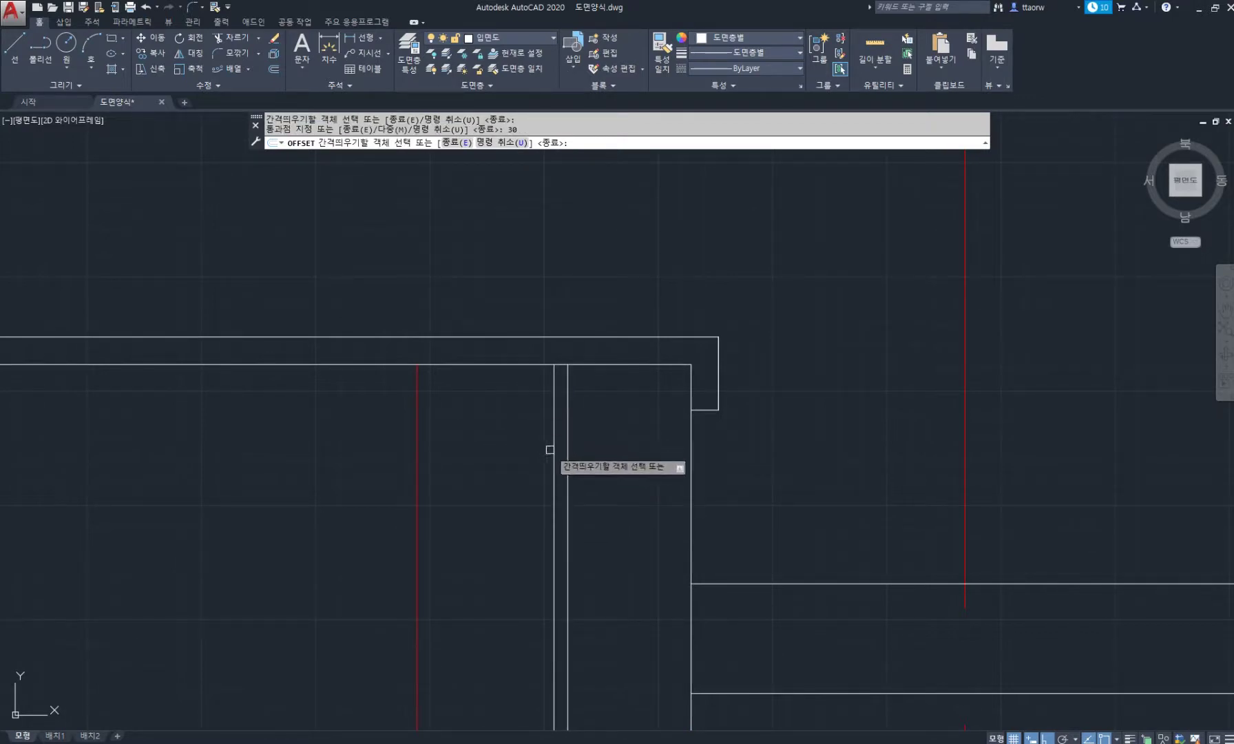
Form a second roof rib by offsetting the first rib's inner line 270 inward and that copy another 30
{"action": "left_click", "coordinate": [551, 450]}
{"action": "type", "text": "270"}
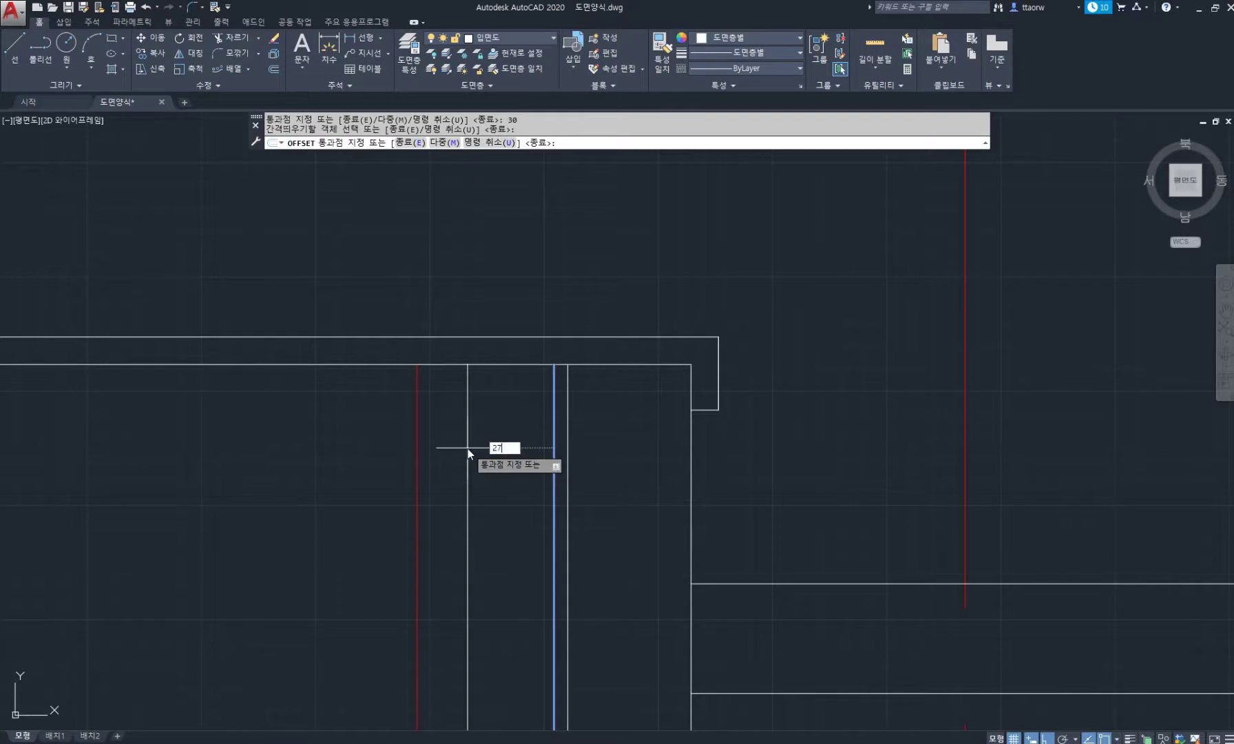
{"action": "key", "text": "Return"}
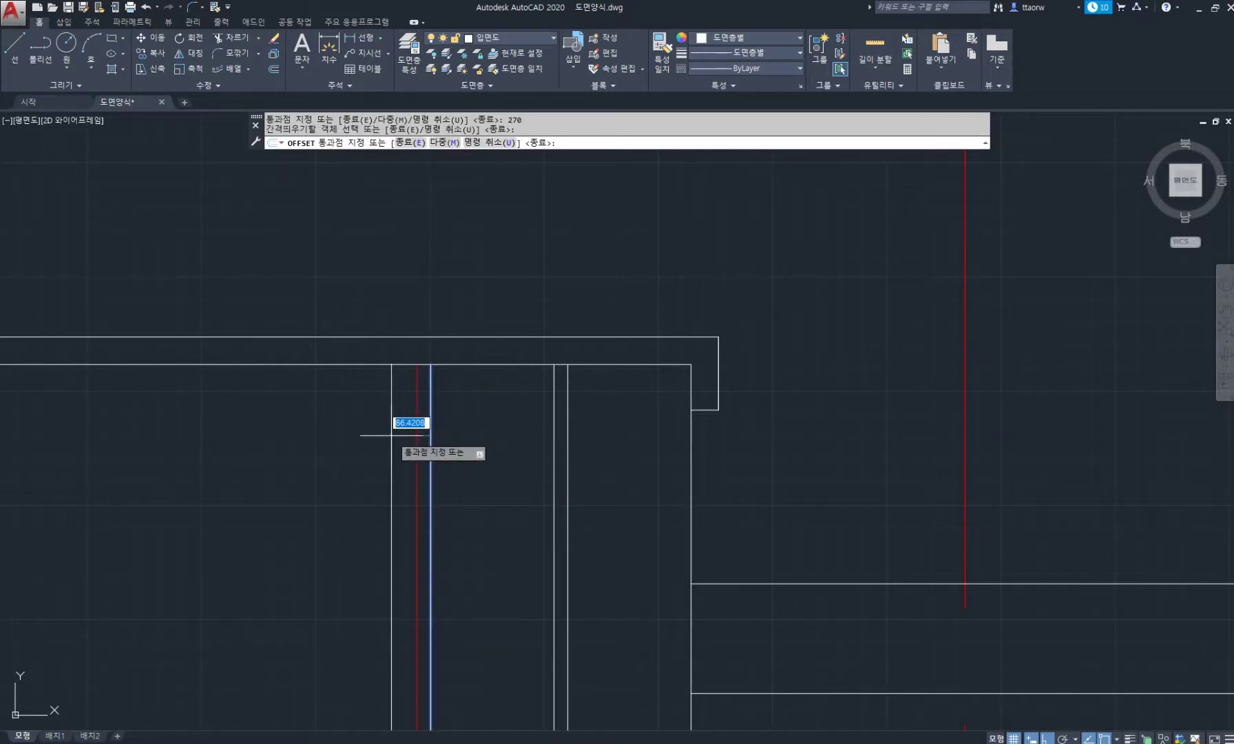
{"action": "type", "text": "0"}
{"action": "key", "text": "Return"}
{"action": "key", "text": "Return"}
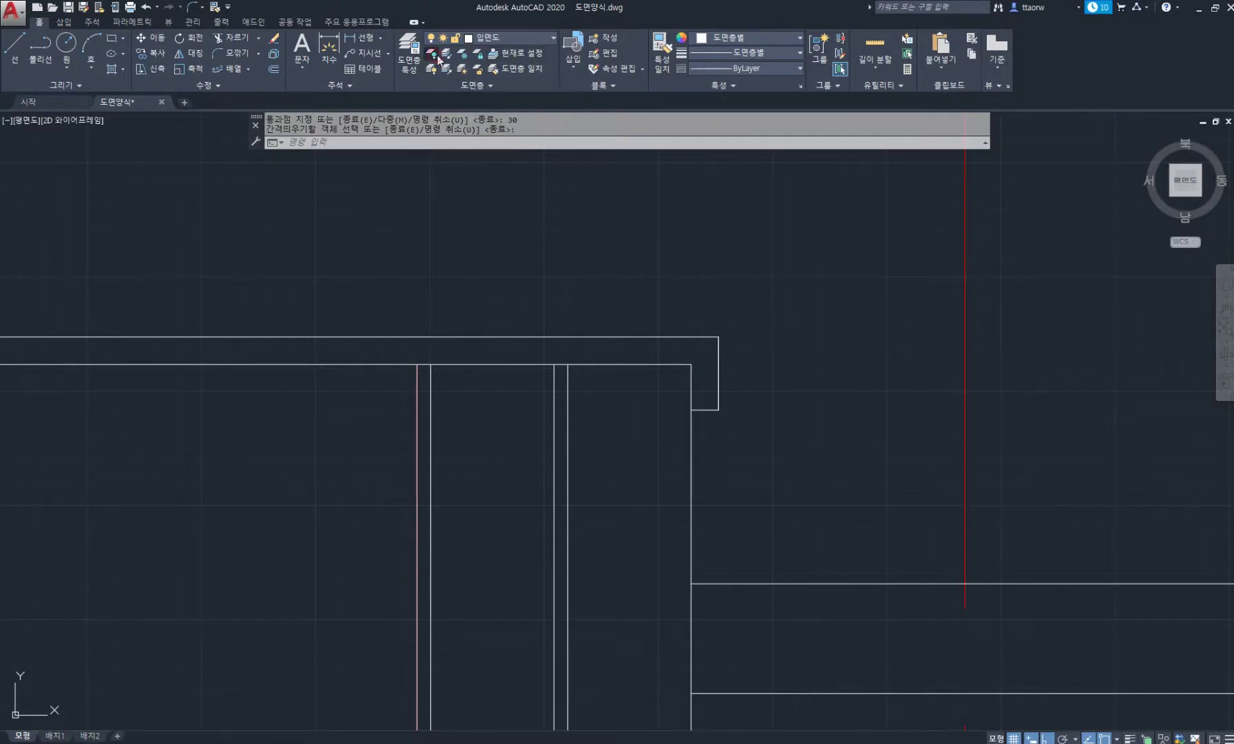
Turn off the red centre line layer (중심)
{"action": "type", "text": "layoff"}
{"action": "key", "text": "Return"}
{"action": "left_click", "coordinate": [964, 383]}
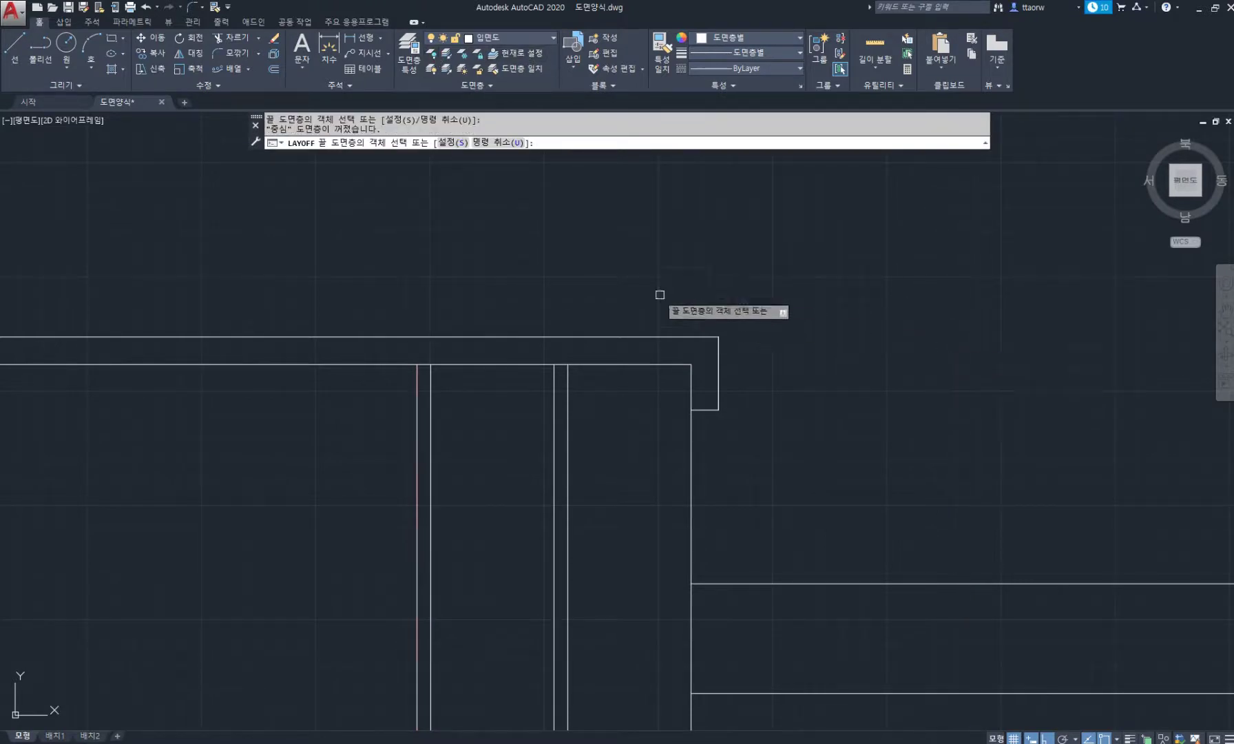
{"action": "scroll", "coordinate": [586, 278], "scroll_direction": "down", "scroll_amount": 4}
{"action": "key", "text": "Return"}
Draw a line from the outer rib's top end 300 up, 30 across and back down to the rib's other line
{"action": "scroll", "coordinate": [578, 278], "scroll_direction": "up", "scroll_amount": 7}
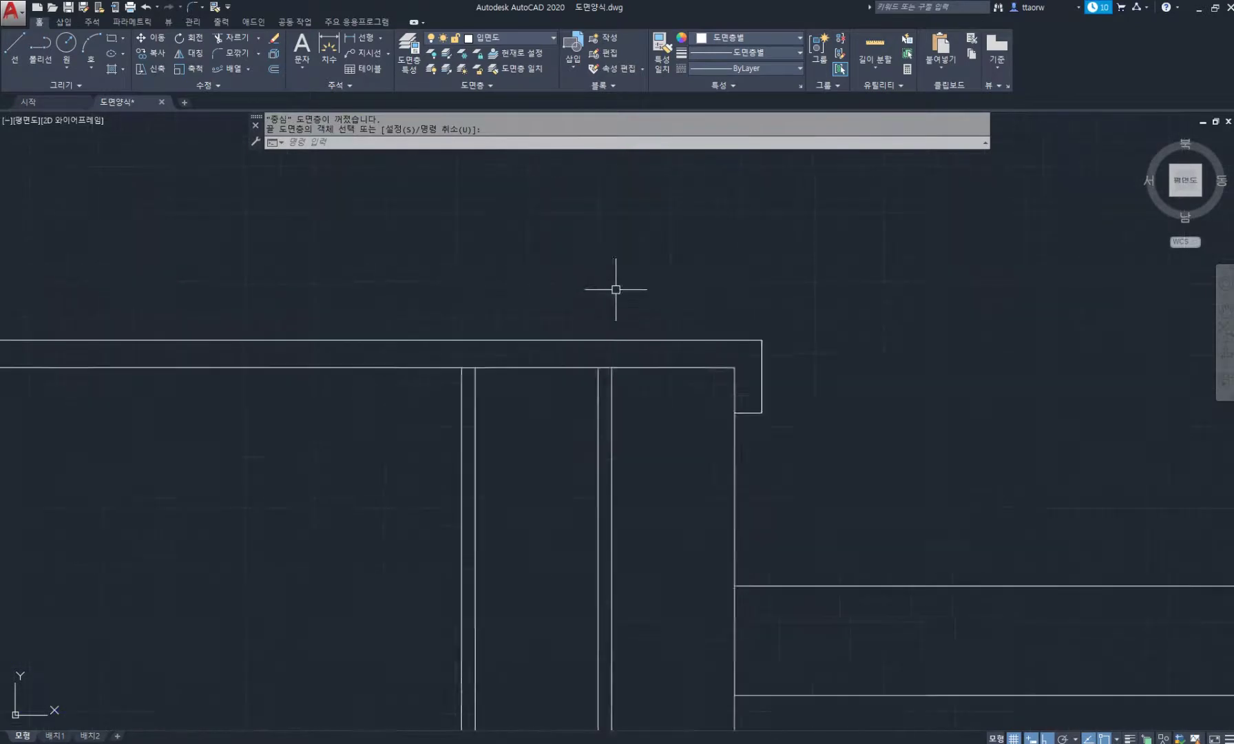
{"action": "middle_click_drag", "start_coordinate": [617, 286], "coordinate": [568, 355]}
{"action": "key", "text": "Return"}
{"action": "left_click", "coordinate": [542, 466]}
{"action": "scroll", "coordinate": [547, 372], "scroll_direction": "down", "scroll_amount": 1}
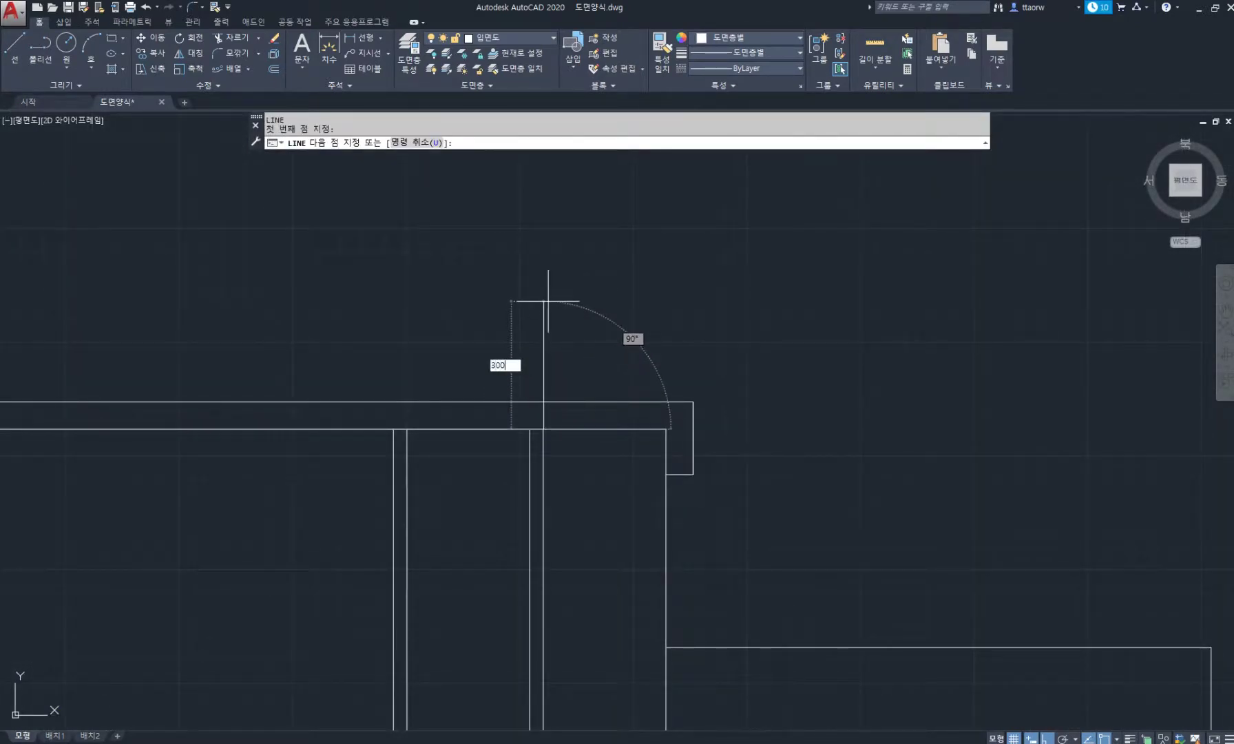
{"action": "key", "text": "Return"}
{"action": "type", "text": "30"}
{"action": "key", "text": "Return"}
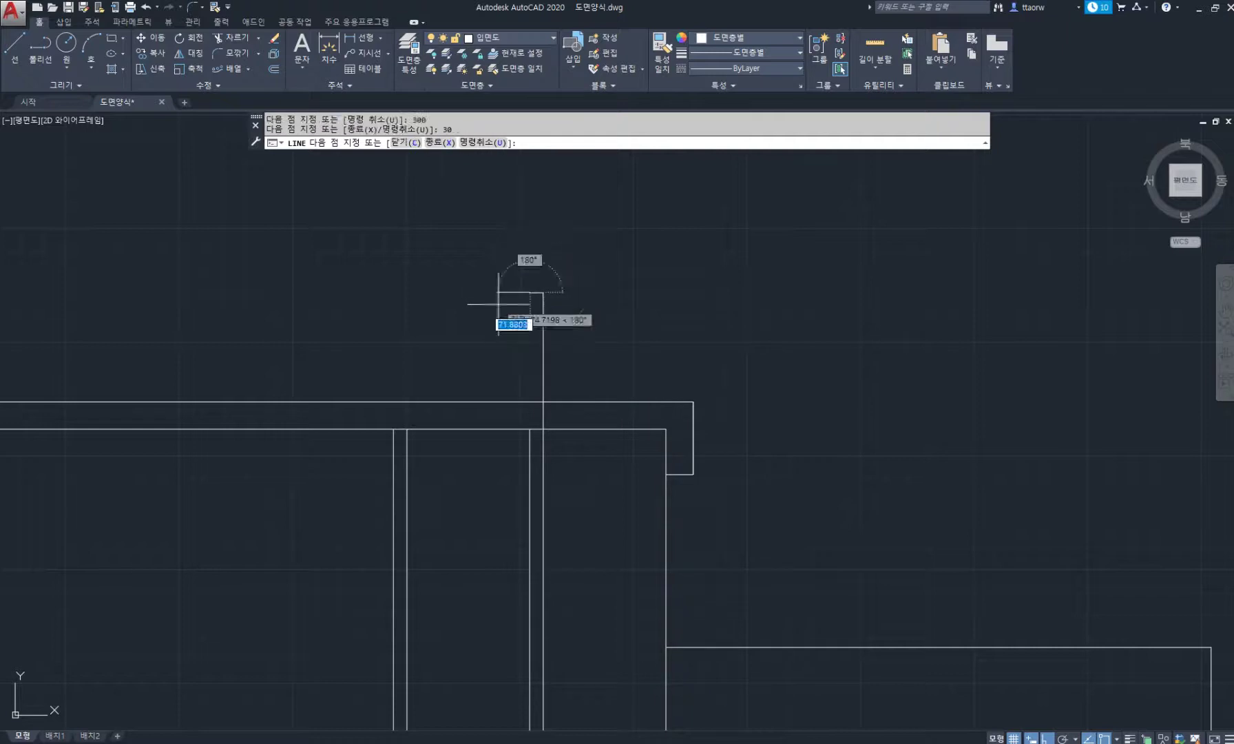
{"action": "left_click", "coordinate": [530, 428]}
{"action": "key", "text": "Return"}
Trim the ridge cap's top line between the two lines of the outer rib
{"action": "scroll", "coordinate": [538, 406], "scroll_direction": "up", "scroll_amount": 4}
{"action": "type", "text": "tr"}
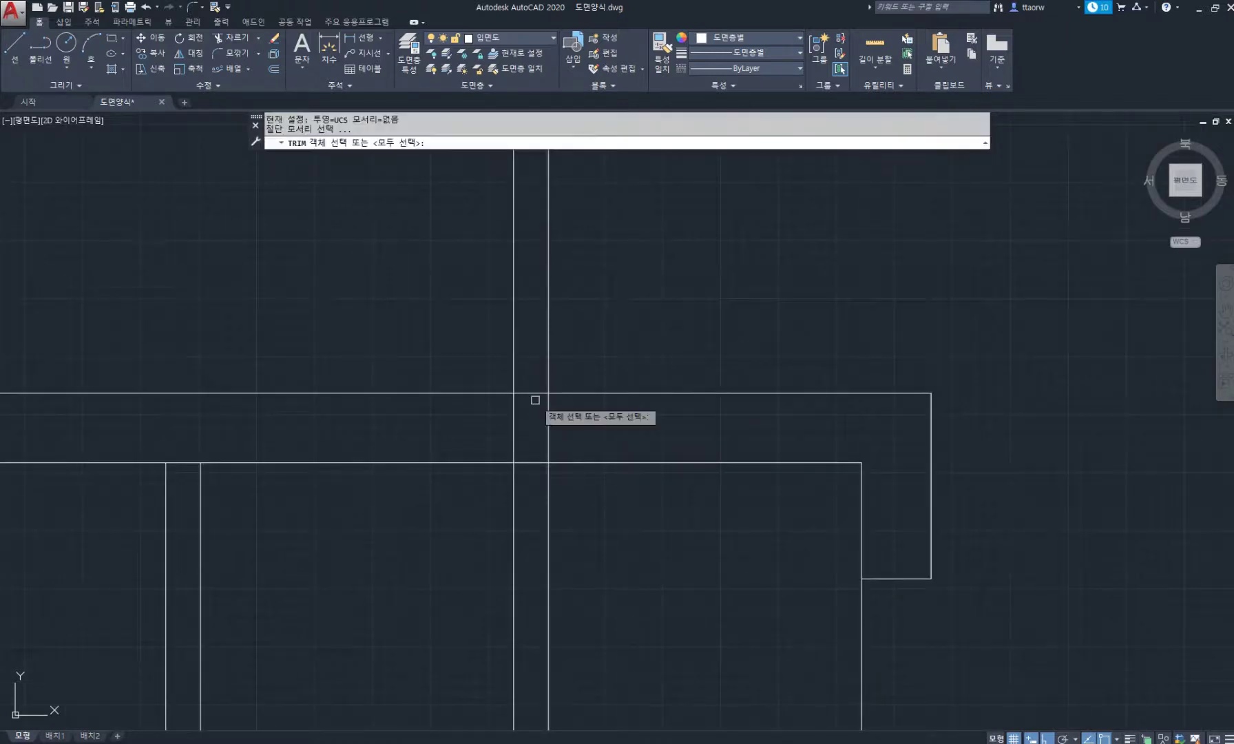
{"action": "key", "text": "Return"}
{"action": "scroll", "coordinate": [606, 387], "scroll_direction": "down", "scroll_amount": 4}
{"action": "key", "text": "Escape"}
Offset the ridge cap's top line 20 downward, and repeat the 20 offset from the new line
{"action": "type", "text": "o"}
{"action": "key", "text": "Return"}
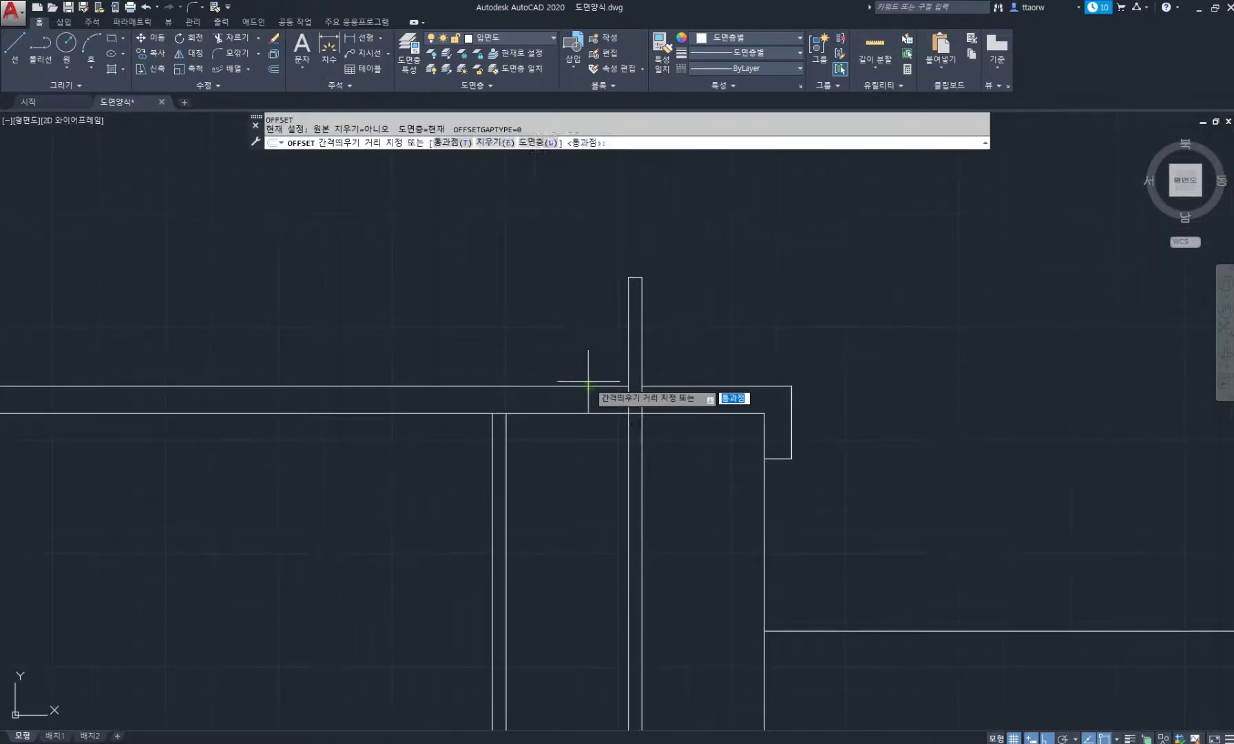
{"action": "key", "text": "Return"}
{"action": "left_click", "coordinate": [600, 386]}
{"action": "type", "text": "20"}
{"action": "key", "text": "Return"}
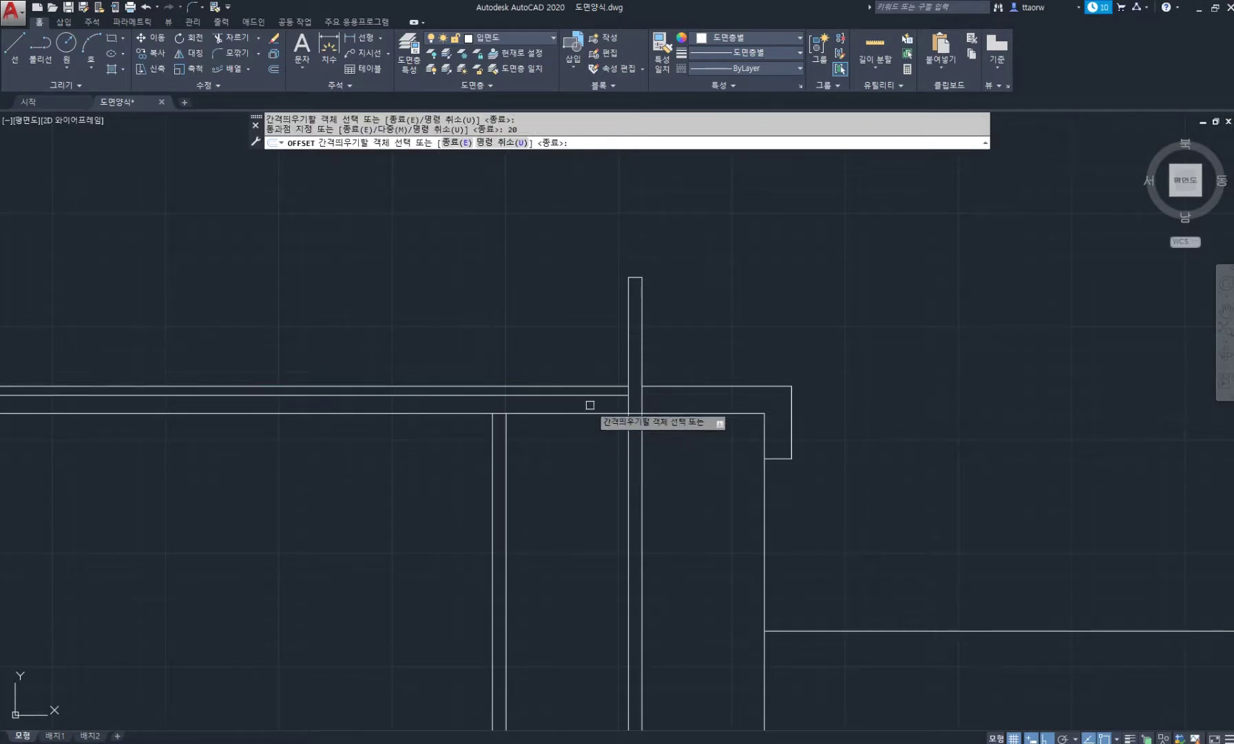
{"action": "left_click", "coordinate": [591, 394]}
{"action": "key", "text": "Return"}
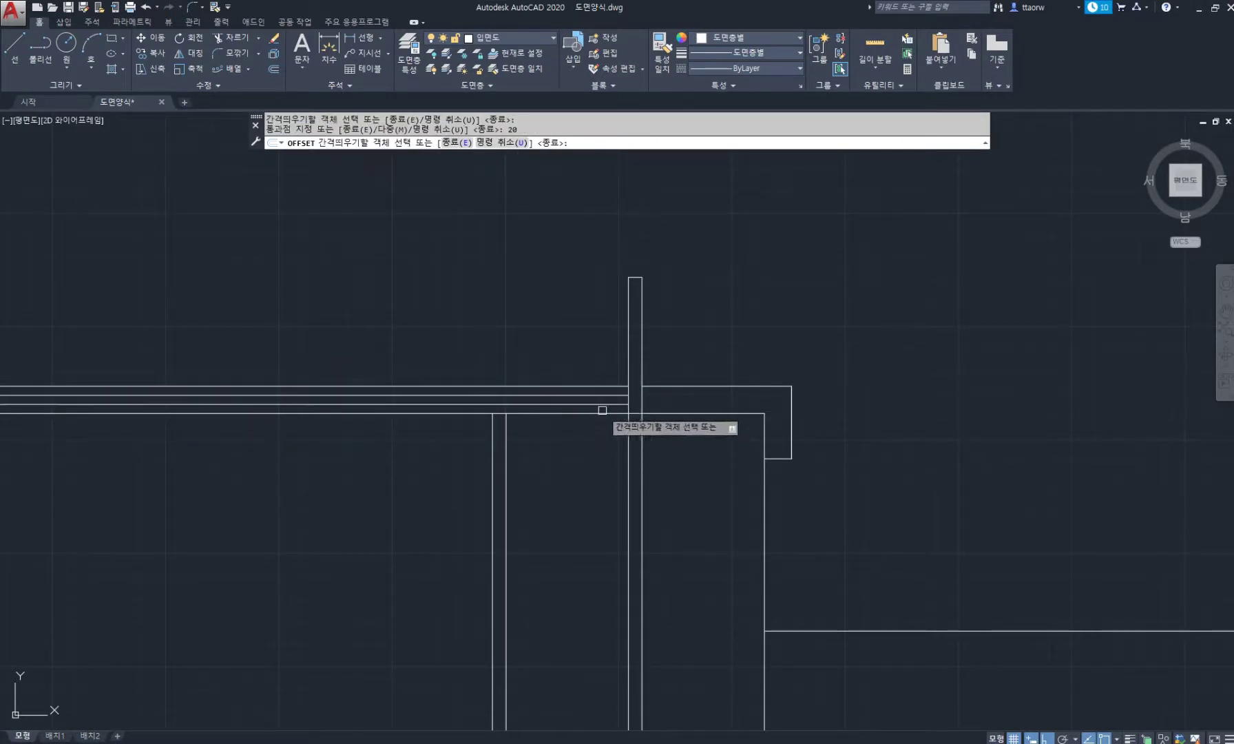
{"action": "key", "text": "Return"}
Draw the second rib's extension above the ridge cap, rising 70 plus 30 and closing down its inner side, without the helper segment inside the cap
{"action": "type", "text": "l"}
{"action": "key", "text": "Return"}
{"action": "left_click", "coordinate": [508, 413]}
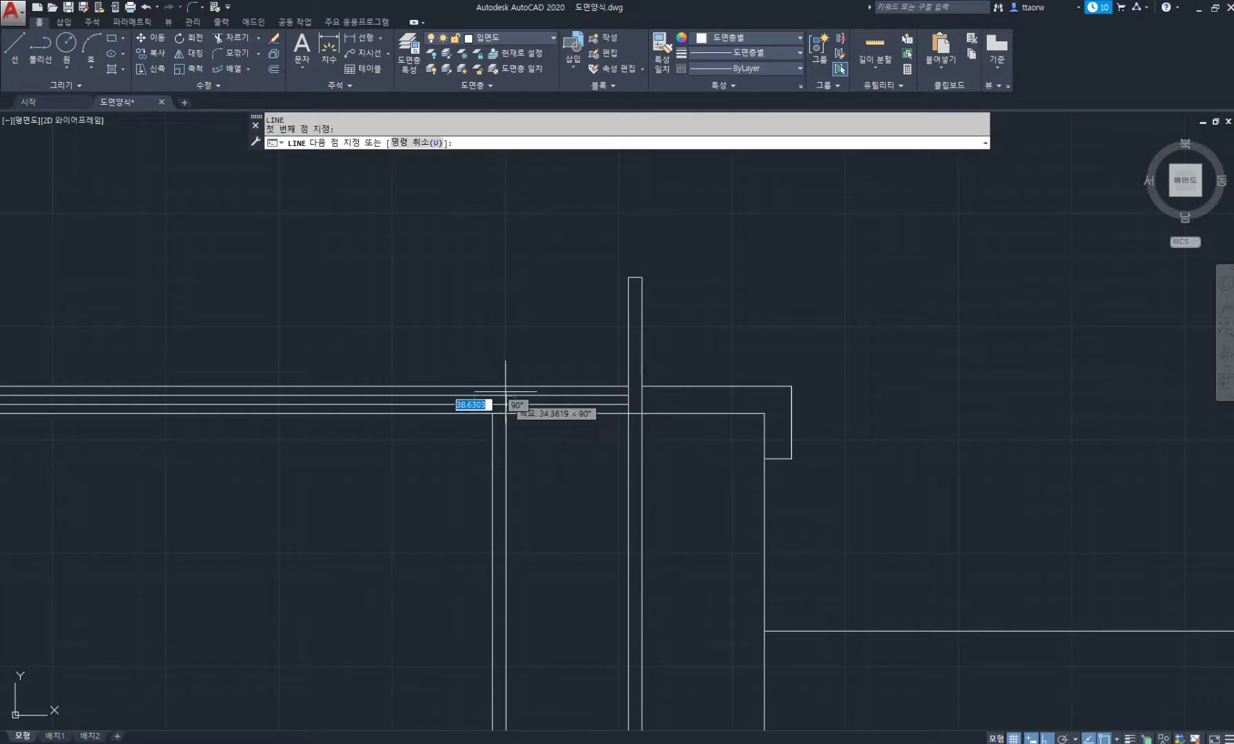
{"action": "left_click", "coordinate": [506, 387]}
{"action": "scroll", "coordinate": [504, 334], "scroll_direction": "up", "scroll_amount": 2}
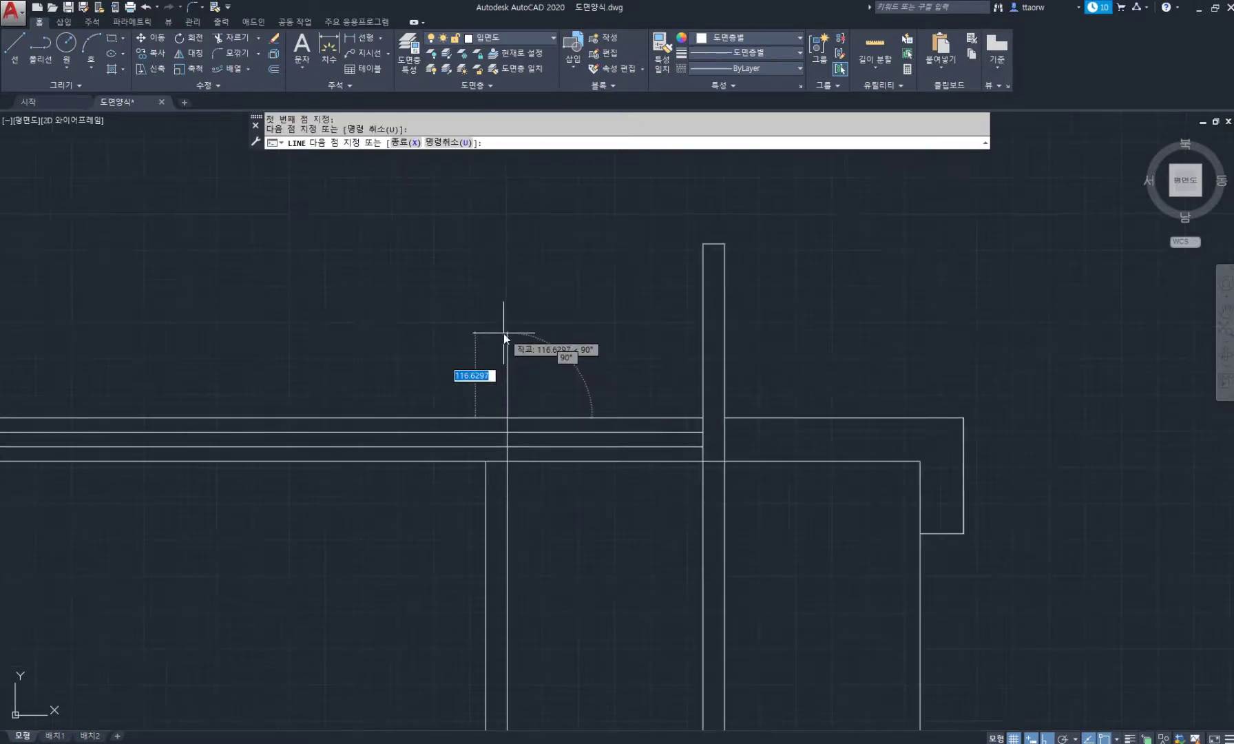
{"action": "type", "text": "70"}
{"action": "key", "text": "Return"}
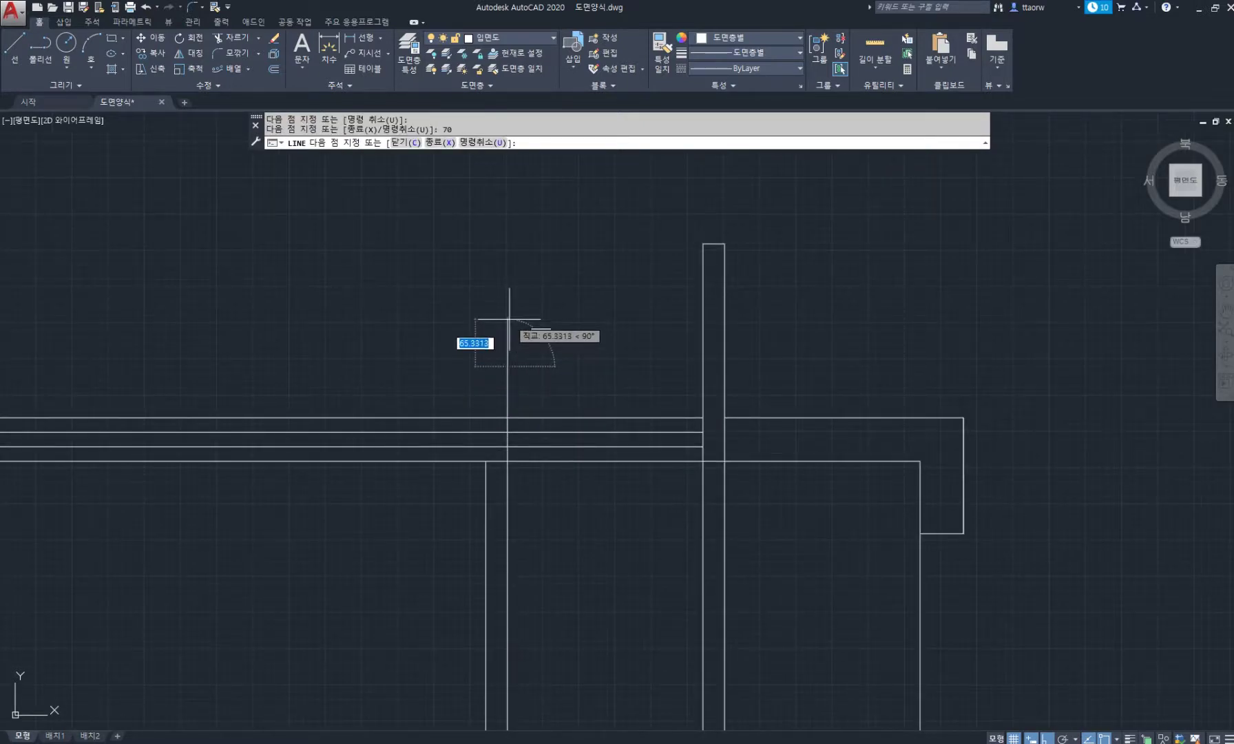
{"action": "type", "text": "30"}
{"action": "key", "text": "Return"}
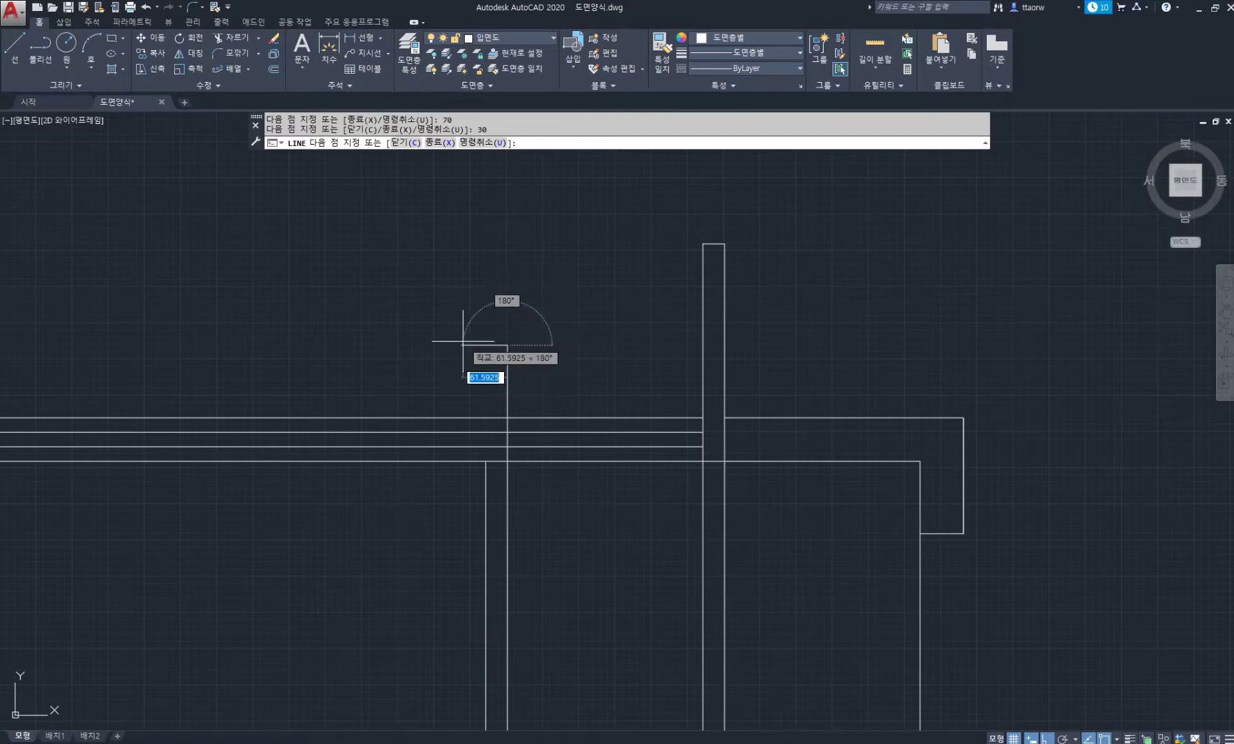
{"action": "key", "text": "Return"}
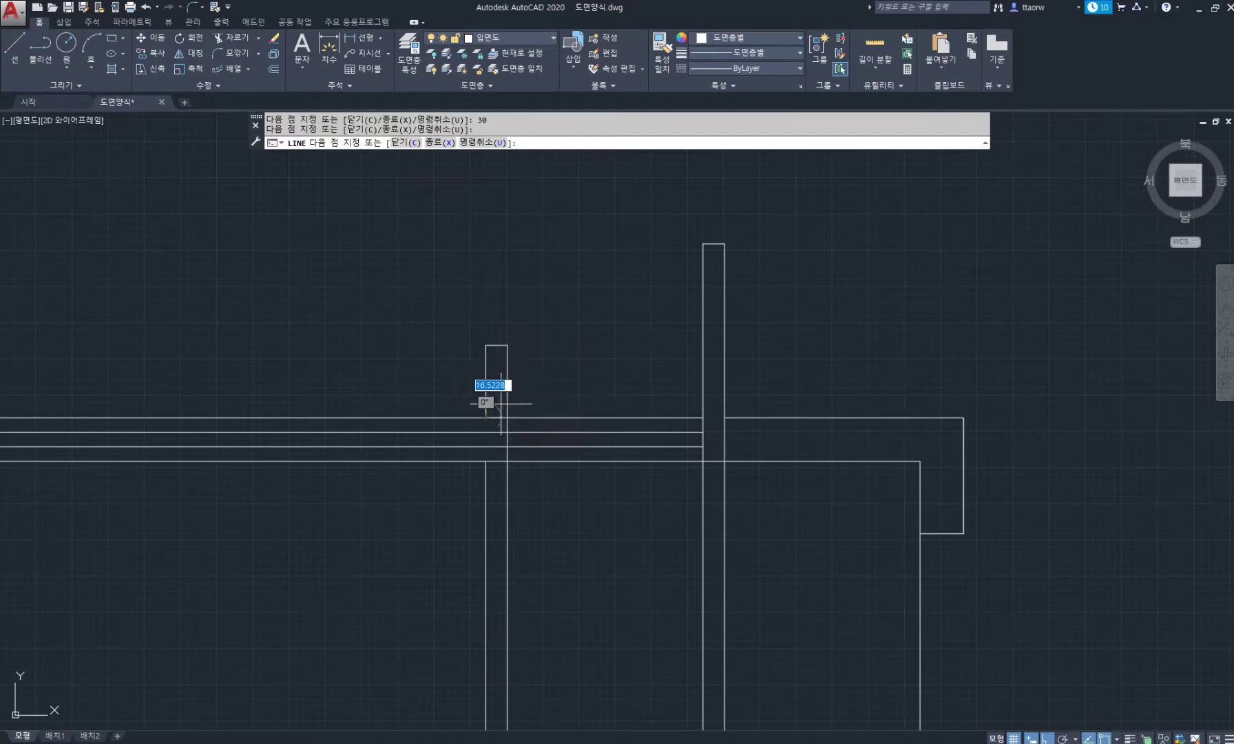
{"action": "key", "text": "Escape"}
Draw a horizontal line from the point 70 above the ridge cap on the short rib to the tall rib
{"action": "key", "text": "Return"}
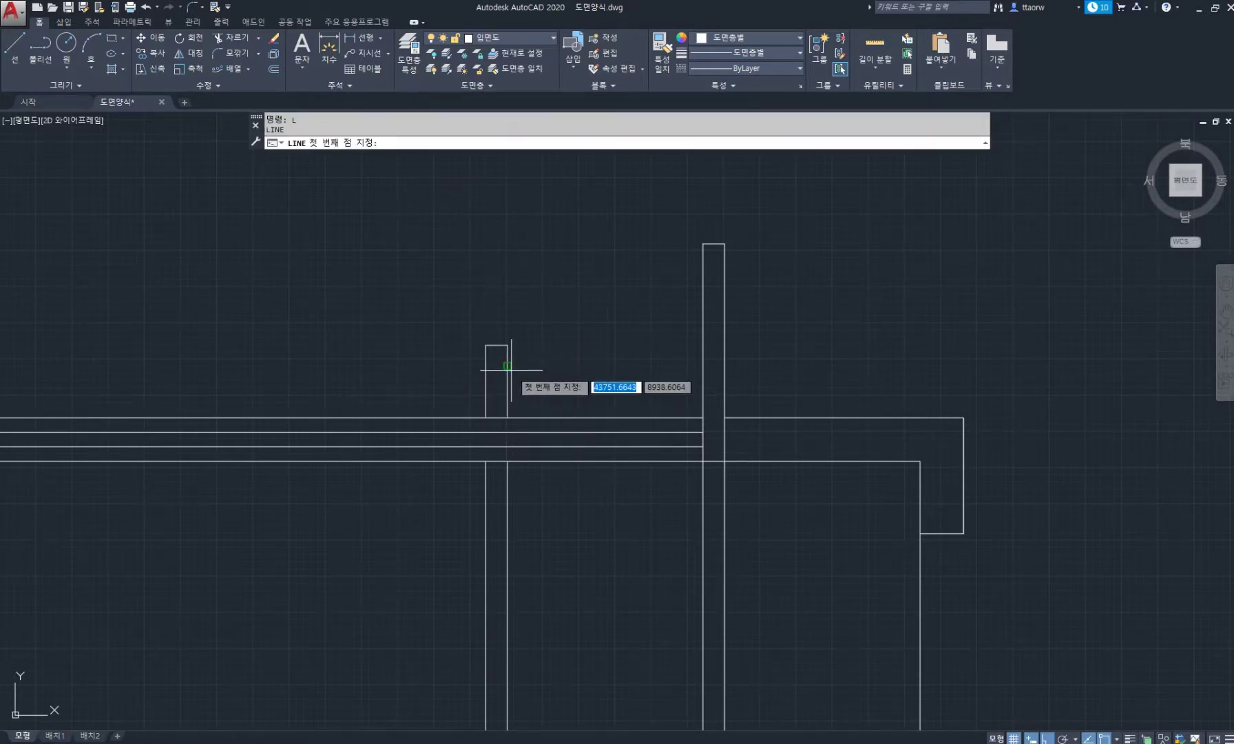
{"action": "left_click", "coordinate": [507, 366]}
{"action": "left_click", "coordinate": [701, 366]}
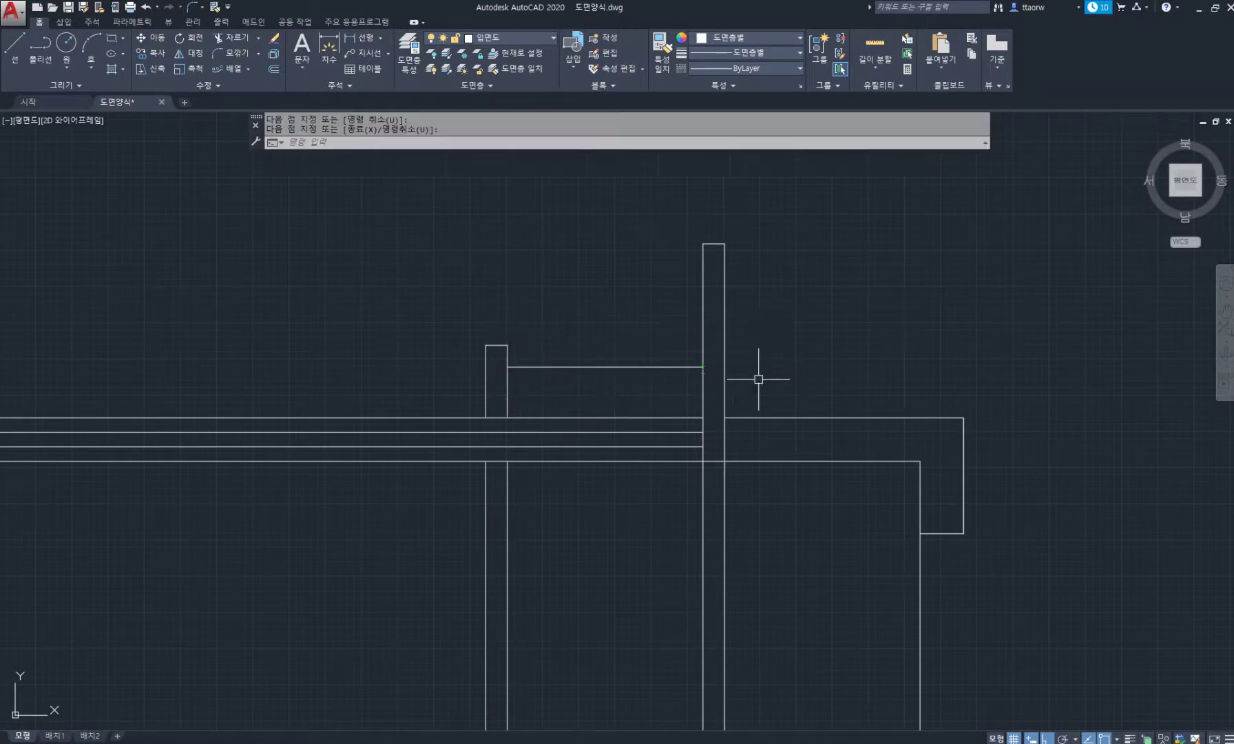
Trim the lower ends of both ribs at the top edge of the lower eave band
{"action": "scroll", "coordinate": [758, 377], "scroll_direction": "down", "scroll_amount": 4}
{"action": "type", "text": "TR"}
{"action": "key", "text": "Return"}
{"action": "key", "text": "Return"}
{"action": "middle_click_drag", "start_coordinate": [786, 600], "coordinate": [777, 475]}
{"action": "scroll", "coordinate": [777, 475], "scroll_direction": "down", "scroll_amount": 2}
{"action": "left_click", "coordinate": [779, 532]}
{"action": "left_click", "coordinate": [684, 521]}
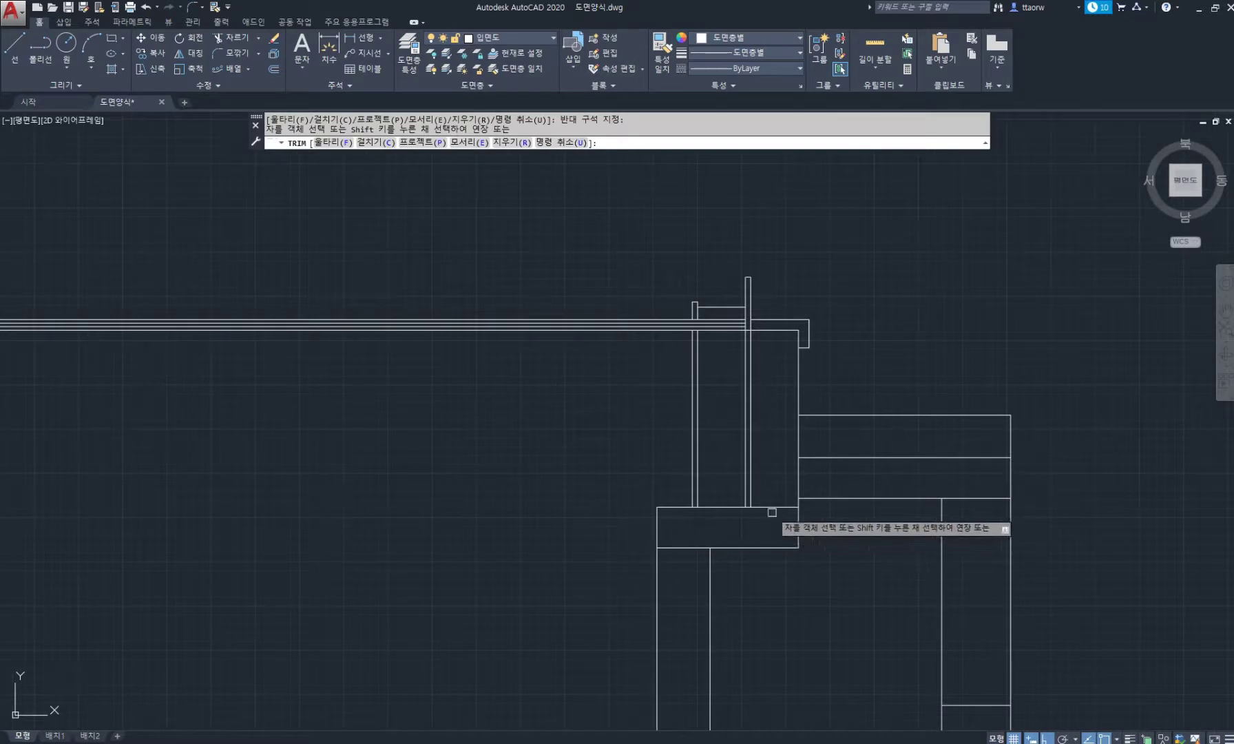
{"action": "key", "text": "Return"}
Array the short rib with its upper extension and horizontal line along the ridge cap's top line, spaced 300 apart
{"action": "scroll", "coordinate": [742, 277], "scroll_direction": "up", "scroll_amount": 2}
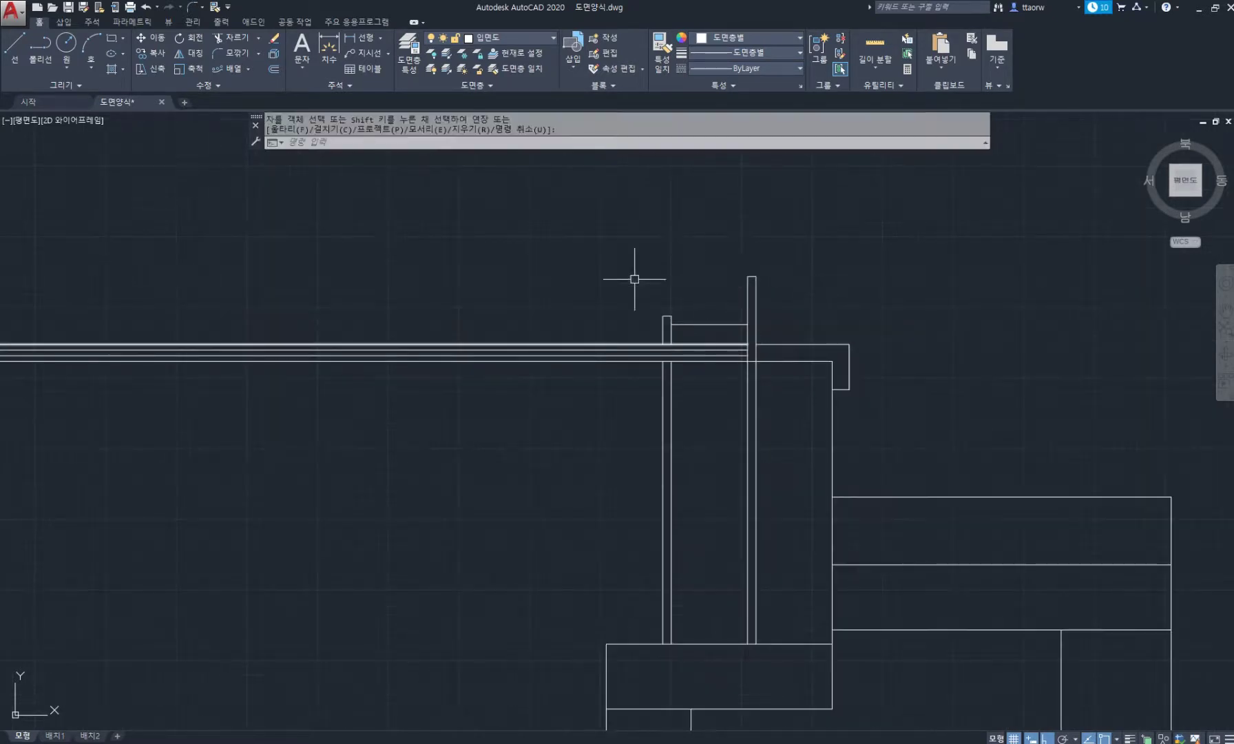
{"action": "left_click", "coordinate": [234, 68]}
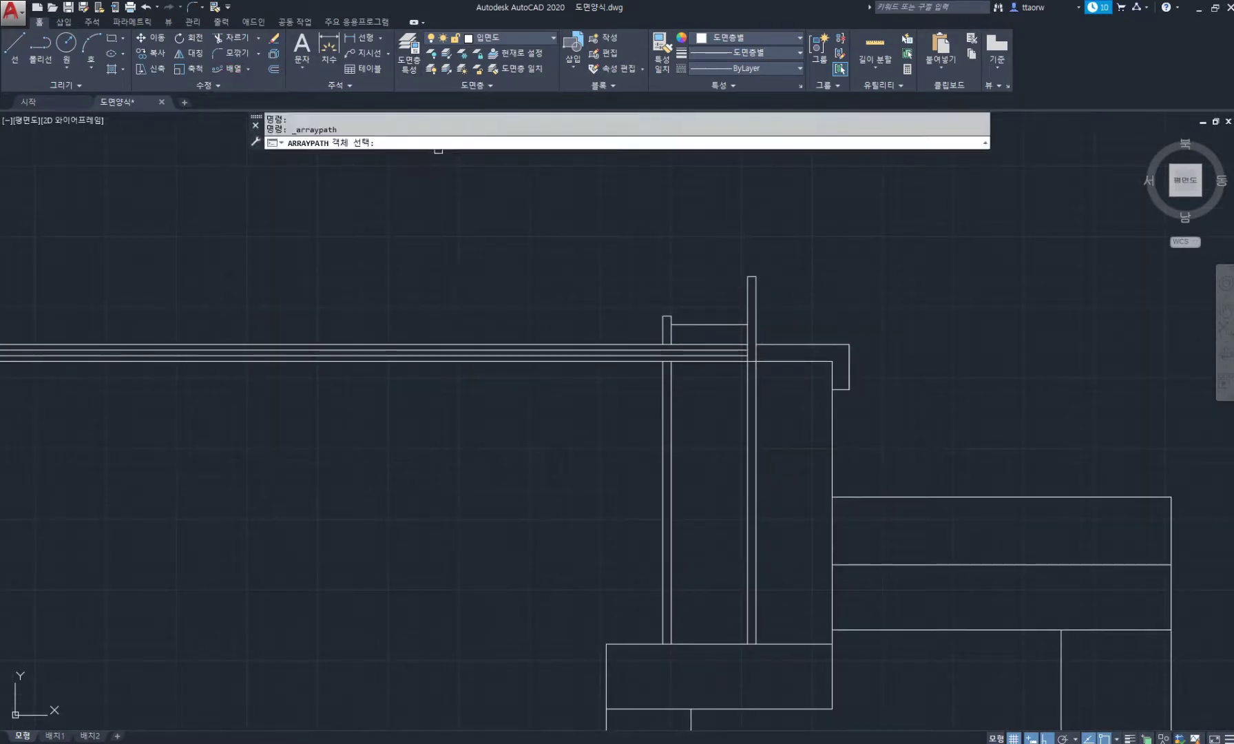
{"action": "left_click", "coordinate": [689, 333]}
{"action": "left_click", "coordinate": [590, 264]}
{"action": "left_click", "coordinate": [697, 416]}
{"action": "left_click", "coordinate": [526, 427]}
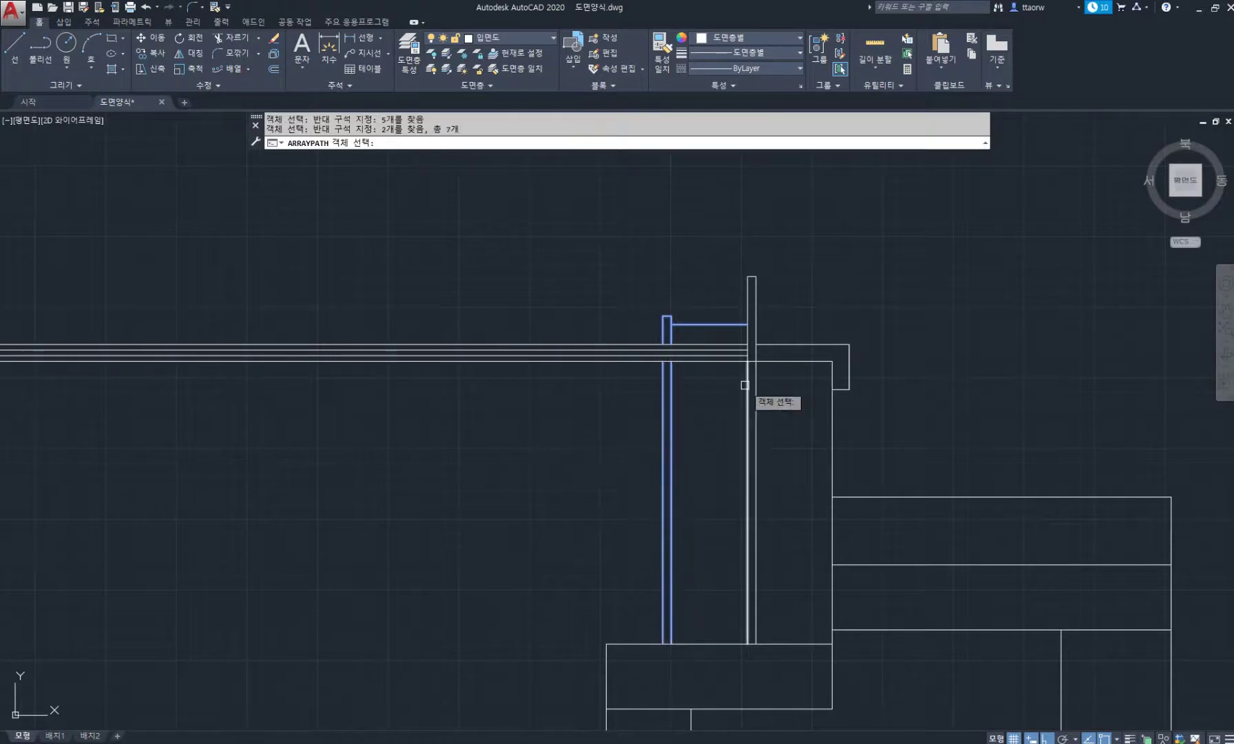
{"action": "key", "text": "Return"}
{"action": "left_click", "coordinate": [724, 344]}
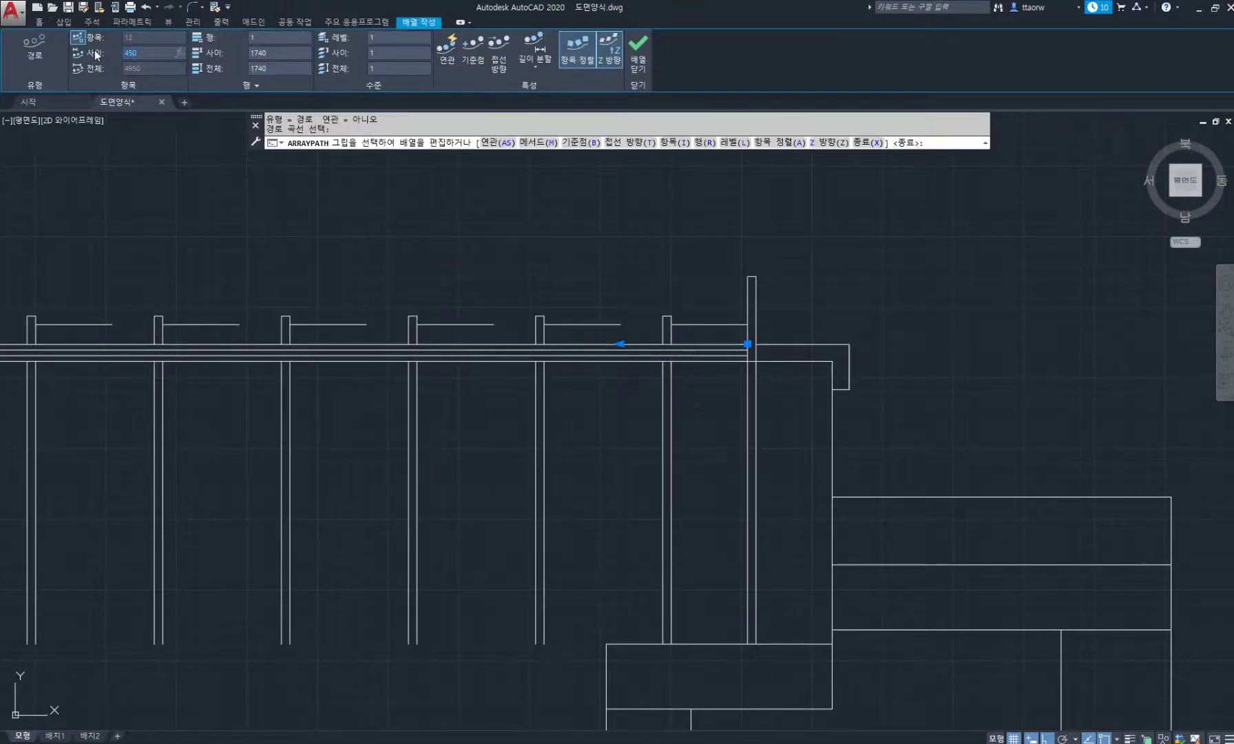
{"action": "key", "text": "Return"}
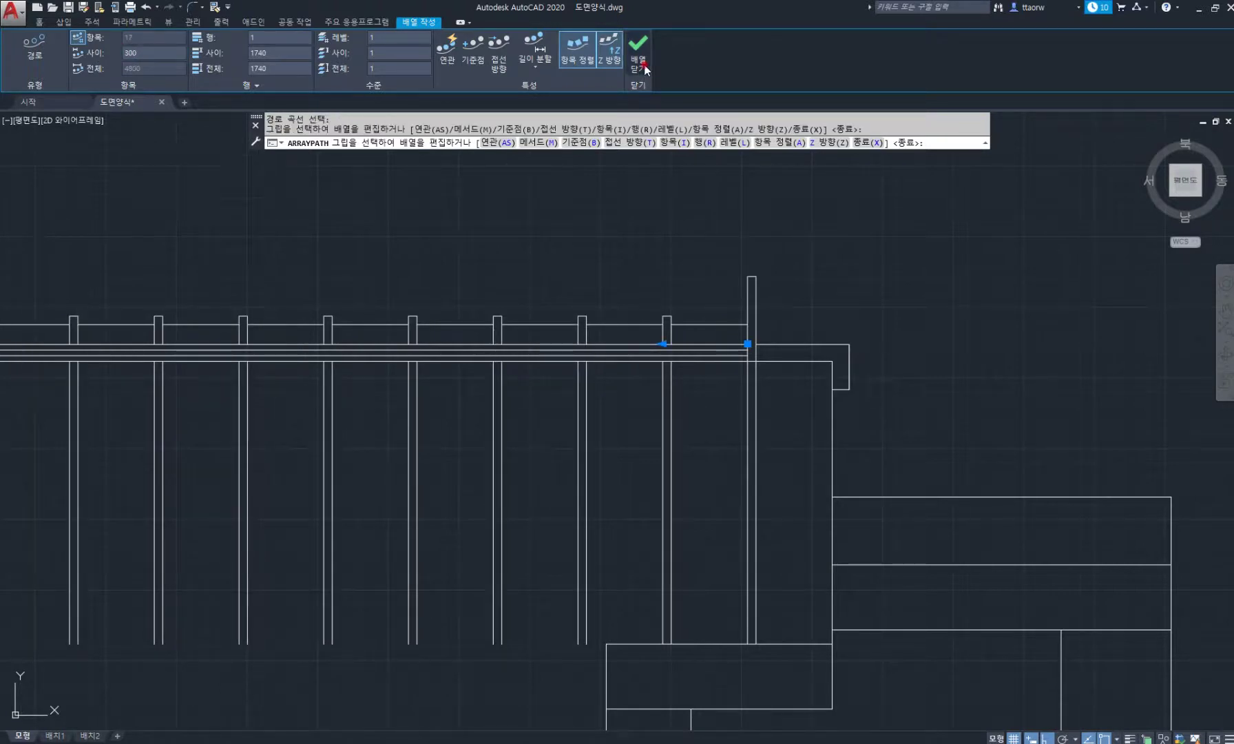
{"action": "left_click", "coordinate": [645, 69]}
Erase the last arrayed rib and its extension that fall on the roof's vertical midline
{"action": "scroll", "coordinate": [661, 268], "scroll_direction": "down", "scroll_amount": 5}
{"action": "scroll", "coordinate": [510, 358], "scroll_direction": "up", "scroll_amount": 4}
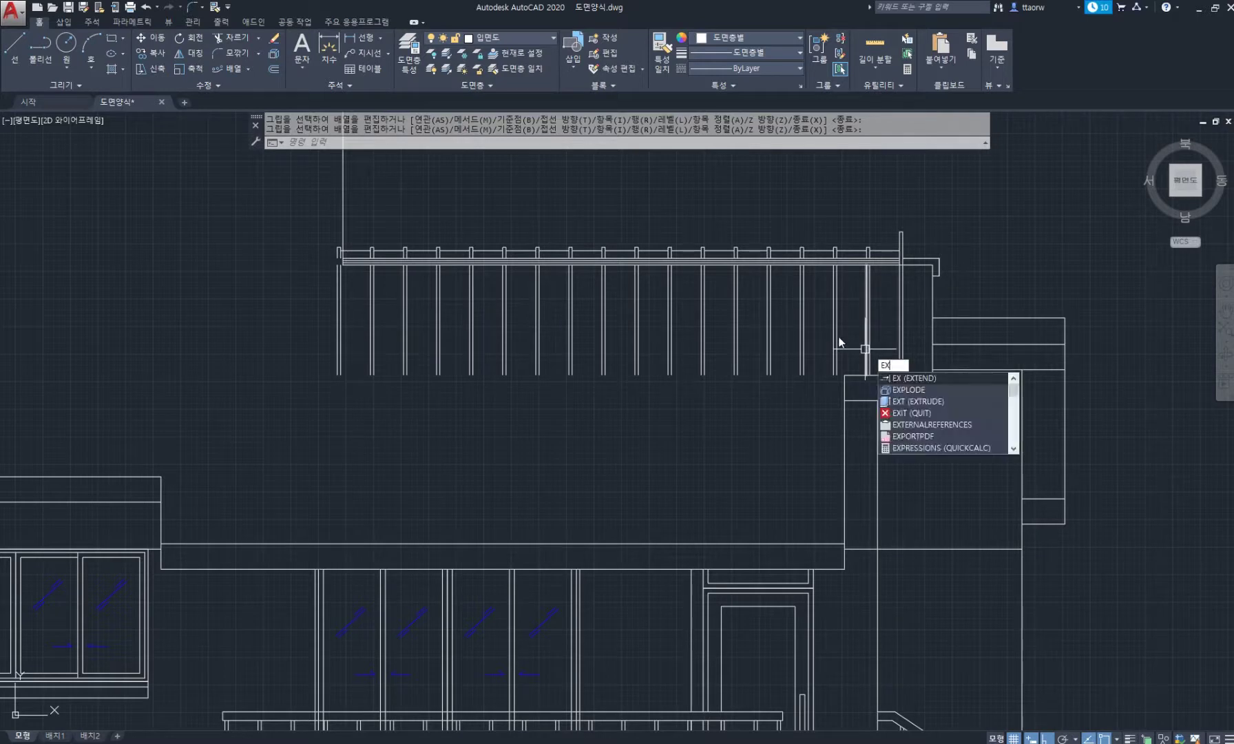
{"action": "key", "text": "Escape"}
{"action": "key", "text": "Escape"}
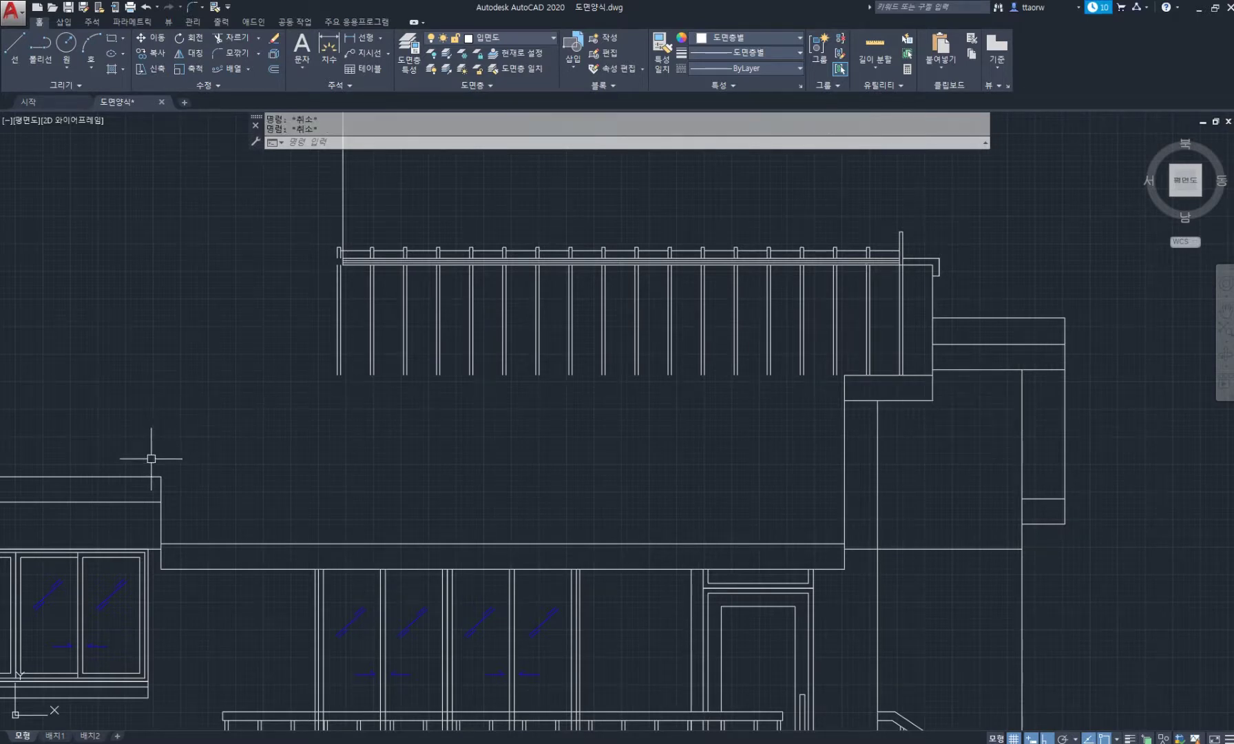
{"action": "scroll", "coordinate": [172, 448], "scroll_direction": "down", "scroll_amount": 3}
{"action": "scroll", "coordinate": [372, 344], "scroll_direction": "up", "scroll_amount": 5}
{"action": "type", "text": "e"}
{"action": "key", "text": "Return"}
{"action": "left_click", "coordinate": [359, 243]}
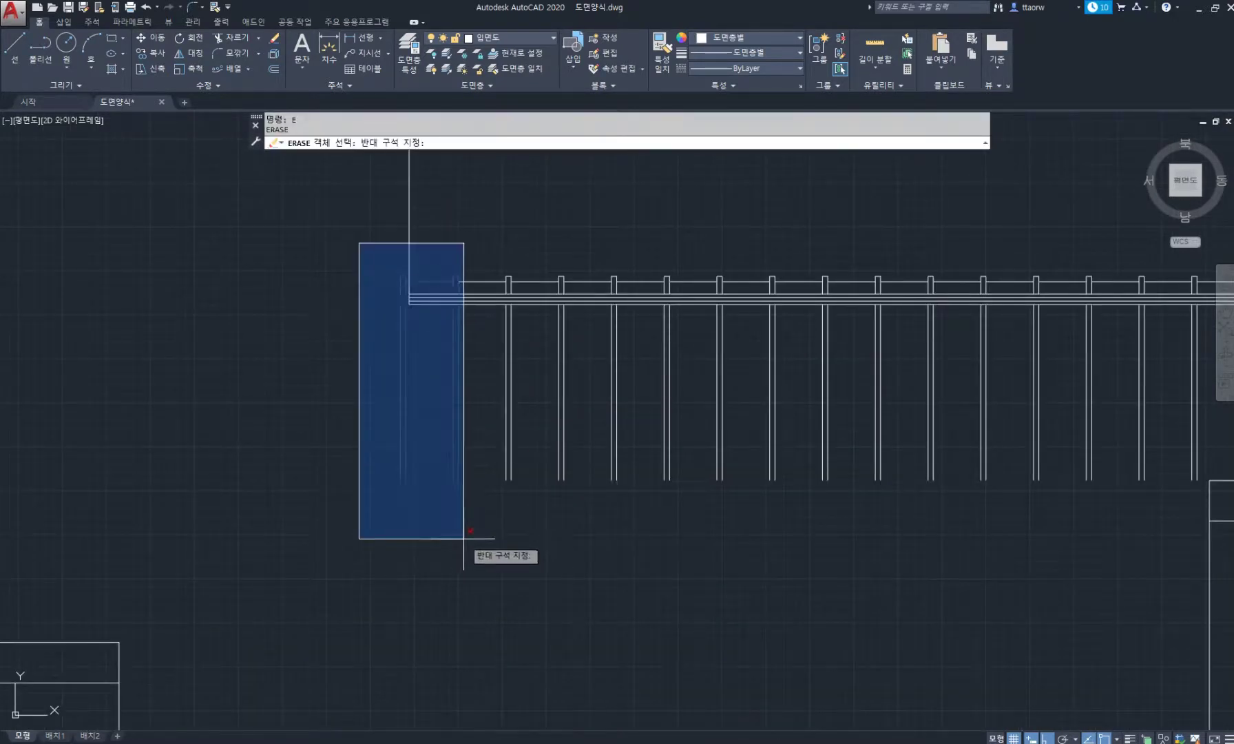
{"action": "left_click", "coordinate": [439, 537]}
{"action": "key", "text": "Return"}
{"action": "scroll", "coordinate": [462, 302], "scroll_direction": "down", "scroll_amount": 3}
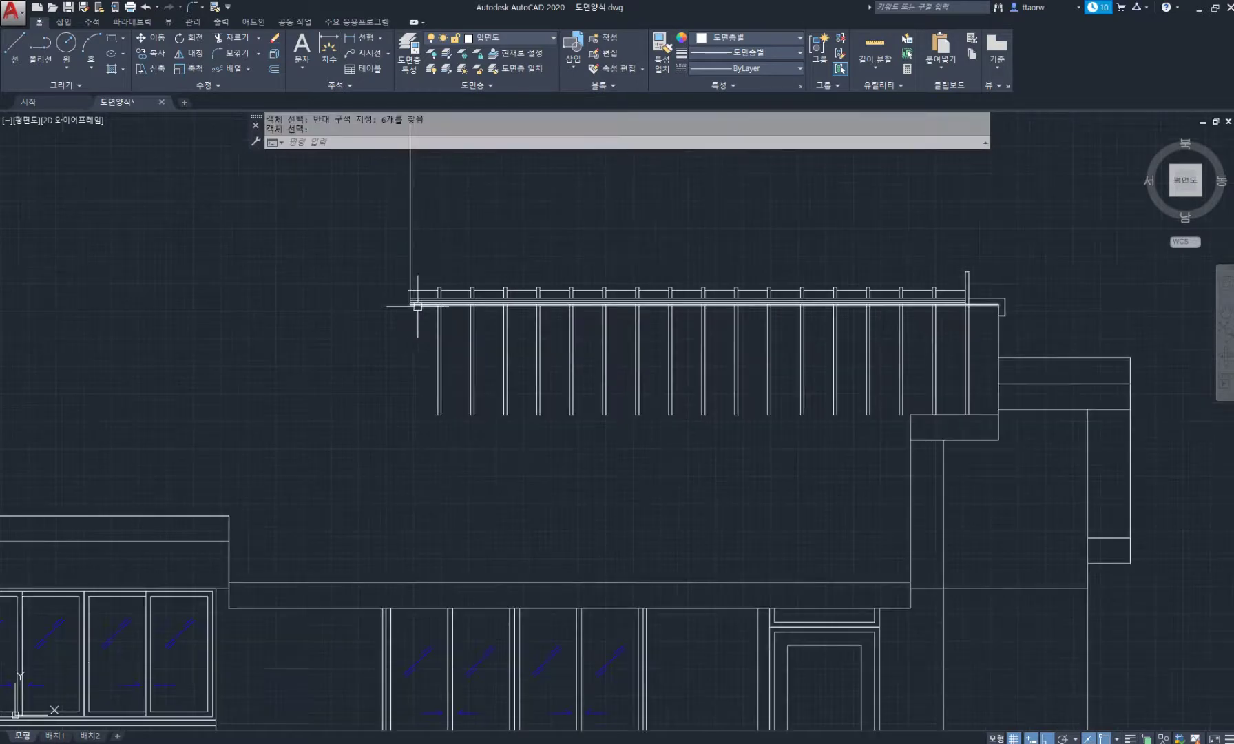
Mirror the right half of the main roof, with ridge cap and ribs, about the vertical midline, keeping the original objects
{"action": "key", "text": "Return"}
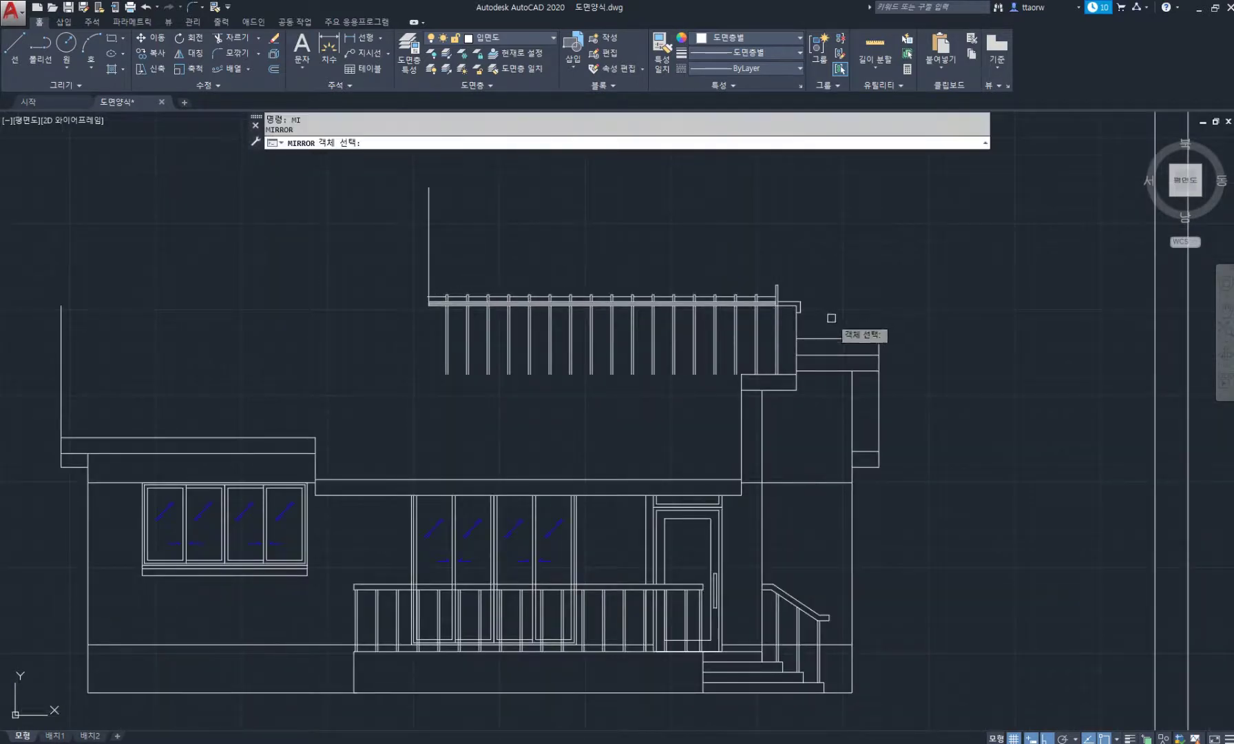
{"action": "left_click", "coordinate": [834, 390]}
{"action": "left_click", "coordinate": [411, 229]}
{"action": "key", "text": "Return"}
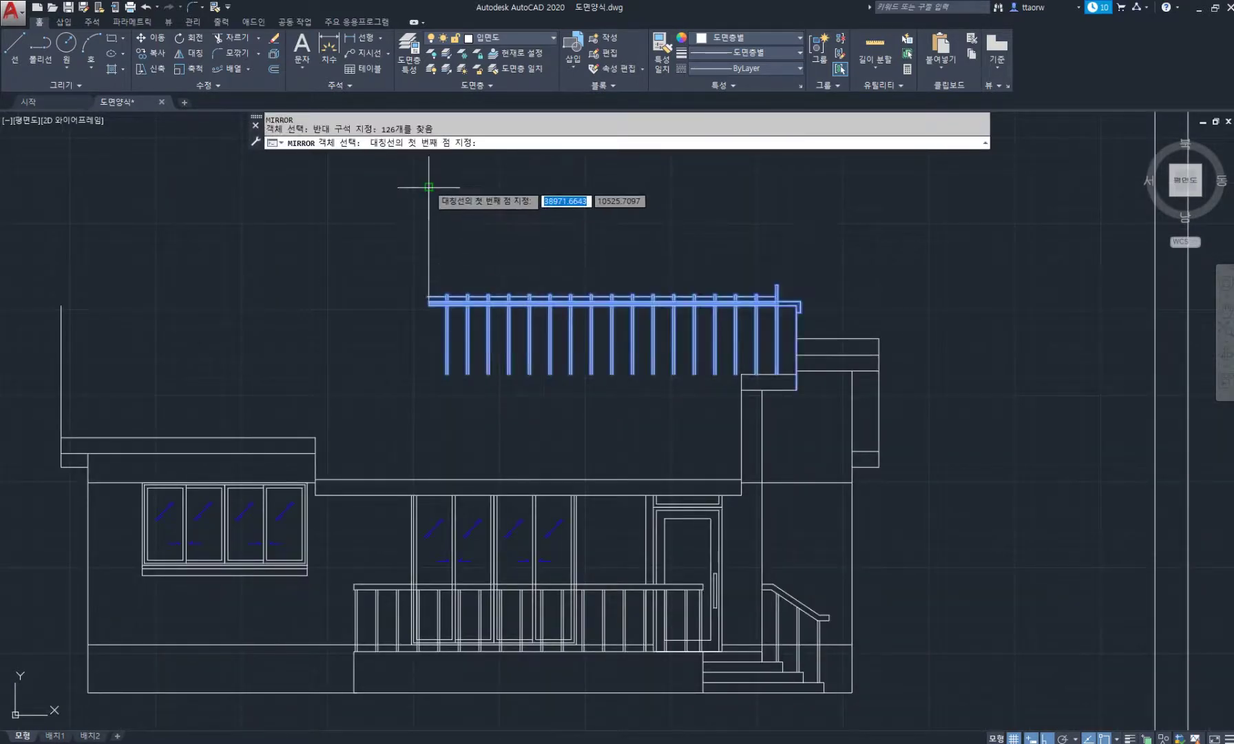
{"action": "left_click", "coordinate": [429, 187]}
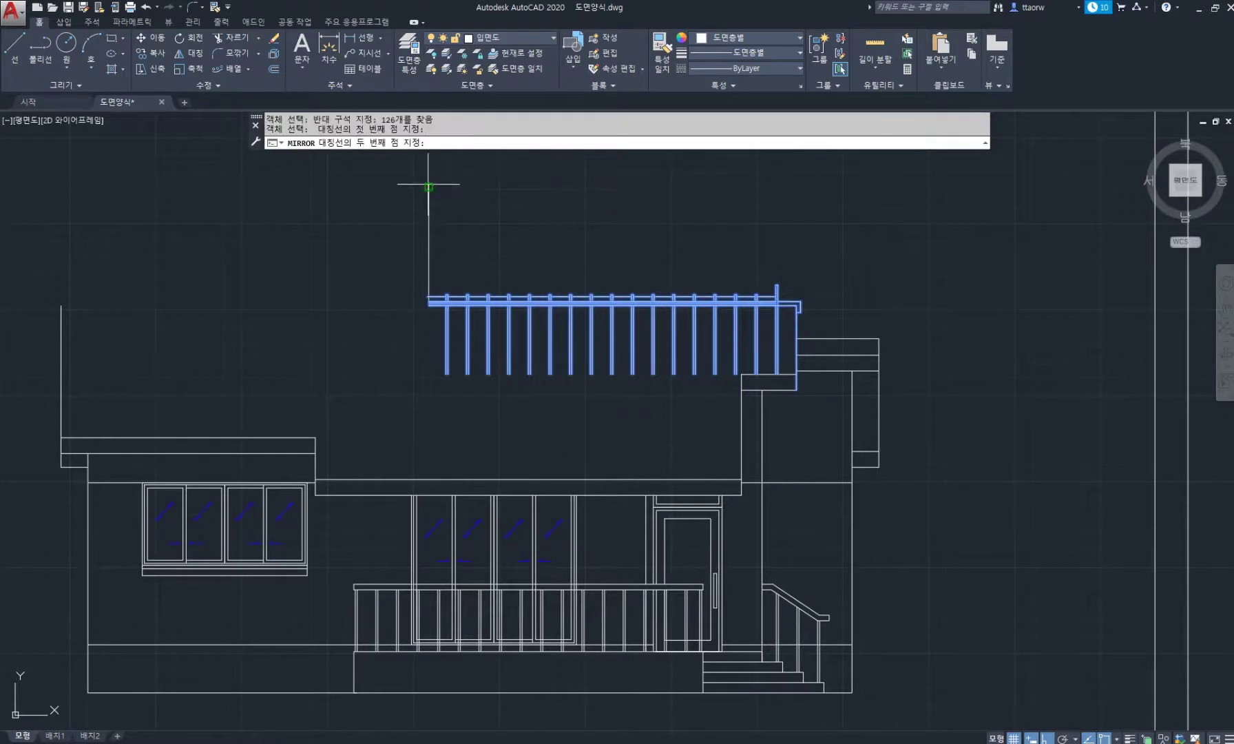
{"action": "left_click", "coordinate": [446, 220]}
{"action": "key", "text": "Return"}
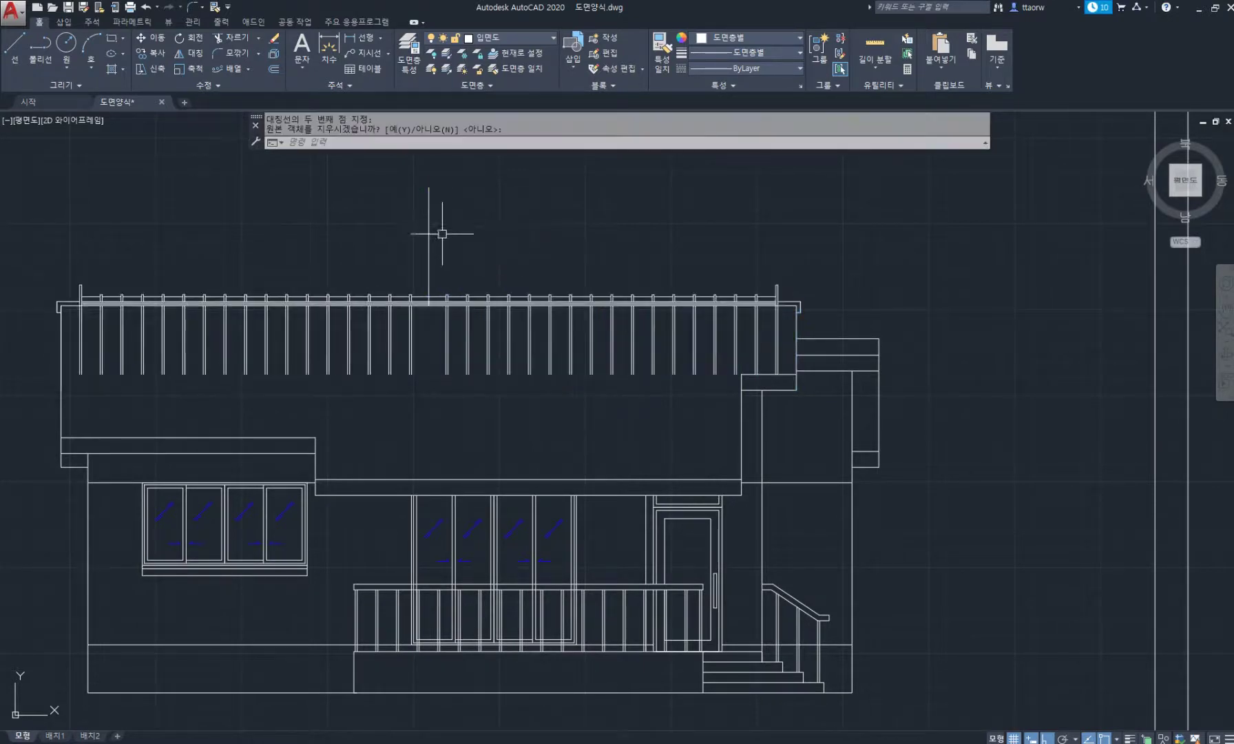
Copy the short rib and its upper extension just right of the midline so the copy is centred on the roof's vertical midline
{"action": "middle_click_drag", "start_coordinate": [441, 231], "coordinate": [458, 218]}
{"action": "scroll", "coordinate": [457, 274], "scroll_direction": "up", "scroll_amount": 4}
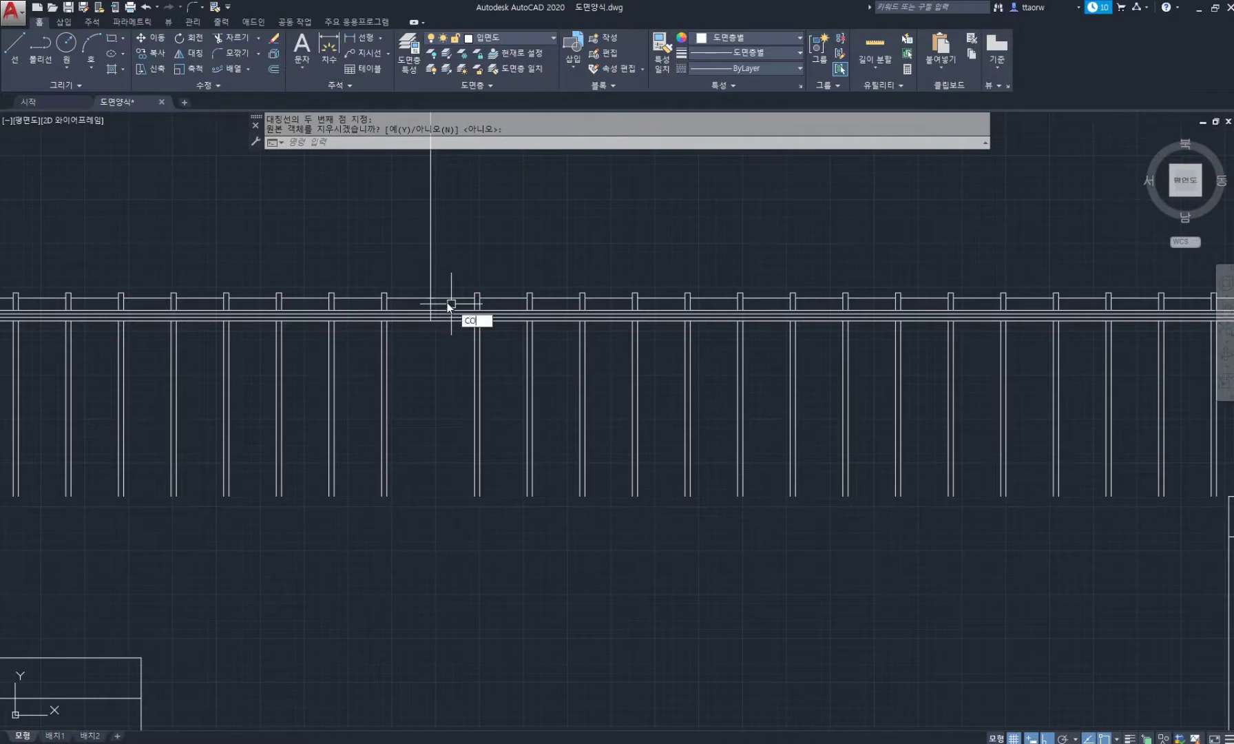
{"action": "key", "text": "Return"}
{"action": "left_click", "coordinate": [446, 283]}
{"action": "left_click", "coordinate": [515, 548]}
{"action": "scroll", "coordinate": [423, 295], "scroll_direction": "up", "scroll_amount": 6}
{"action": "key", "text": "Return"}
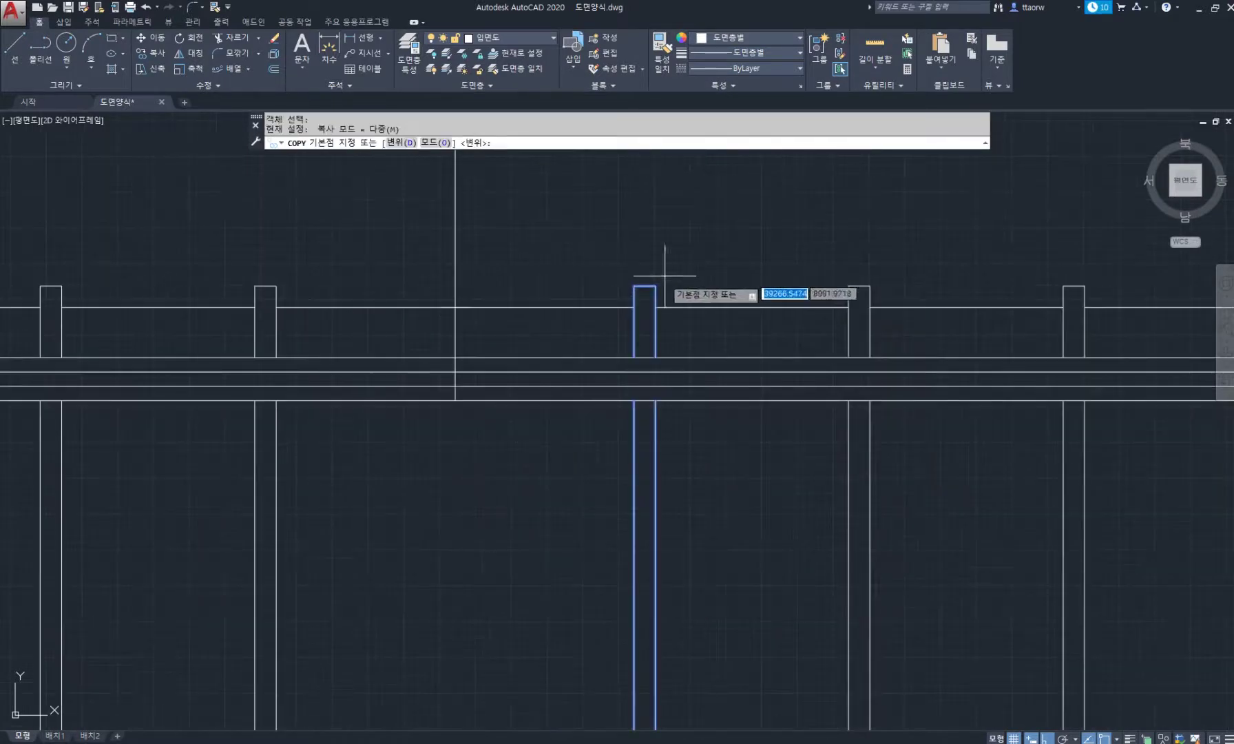
{"action": "left_click", "coordinate": [634, 285]}
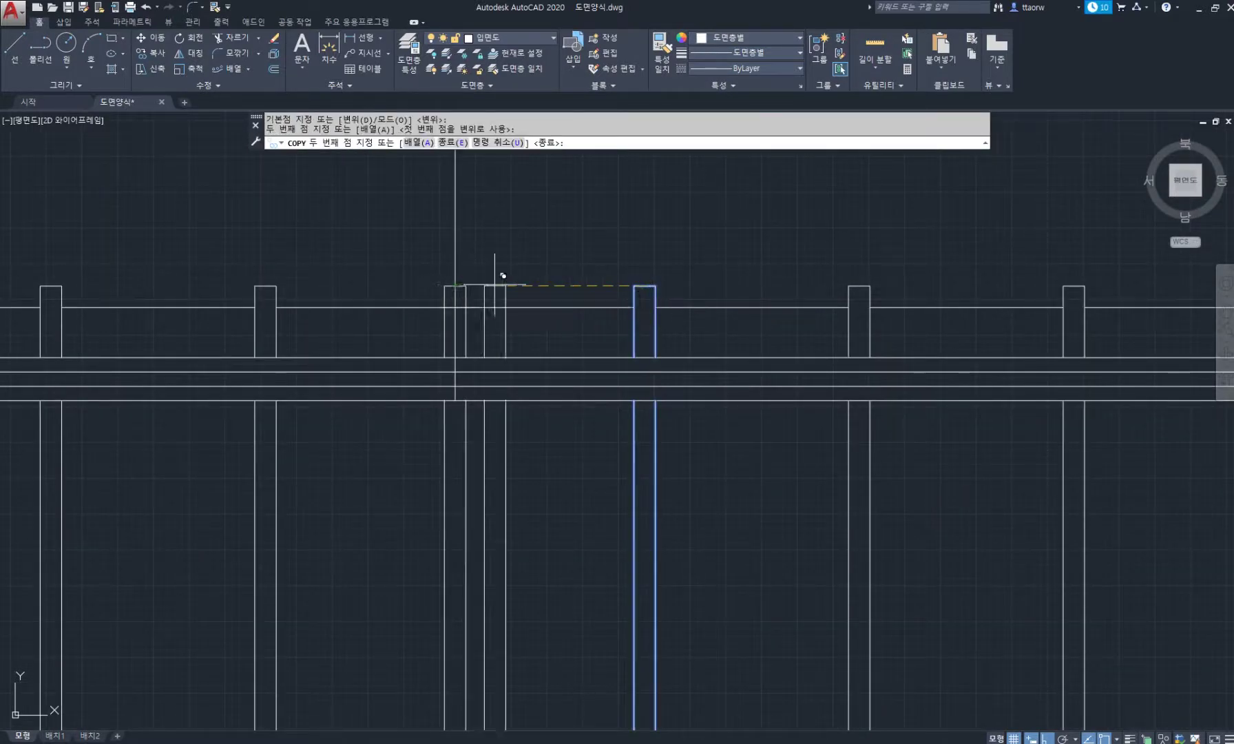
{"action": "key", "text": "Return"}
Erase the vertical midline above the main roof's ridge cap
{"action": "scroll", "coordinate": [570, 308], "scroll_direction": "down", "scroll_amount": 4}
{"action": "left_click", "coordinate": [571, 269]}
{"action": "left_click", "coordinate": [461, 224]}
{"action": "scroll", "coordinate": [467, 231], "scroll_direction": "down", "scroll_amount": 4}
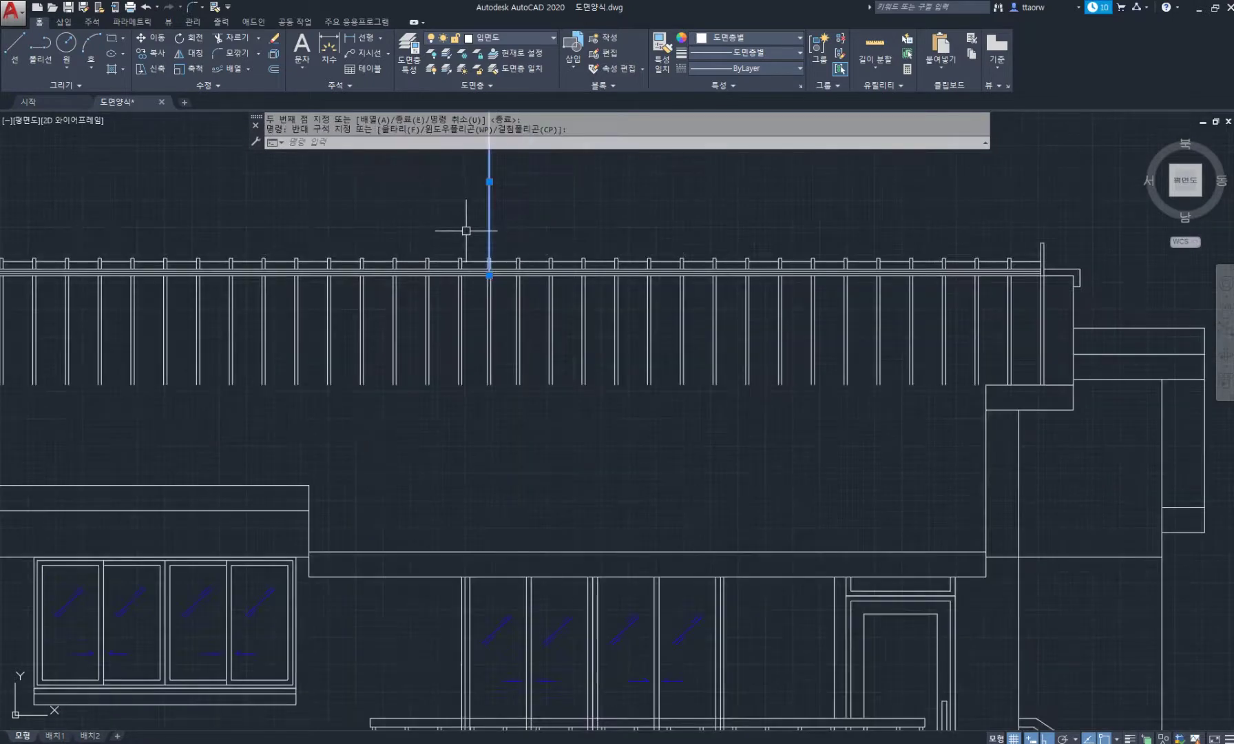
{"action": "key", "text": "Delete"}
Extend the lower ends of all main roof ribs down to the eave bands beneath them
{"action": "scroll", "coordinate": [557, 238], "scroll_direction": "down", "scroll_amount": 4}
{"action": "type", "text": "E"}
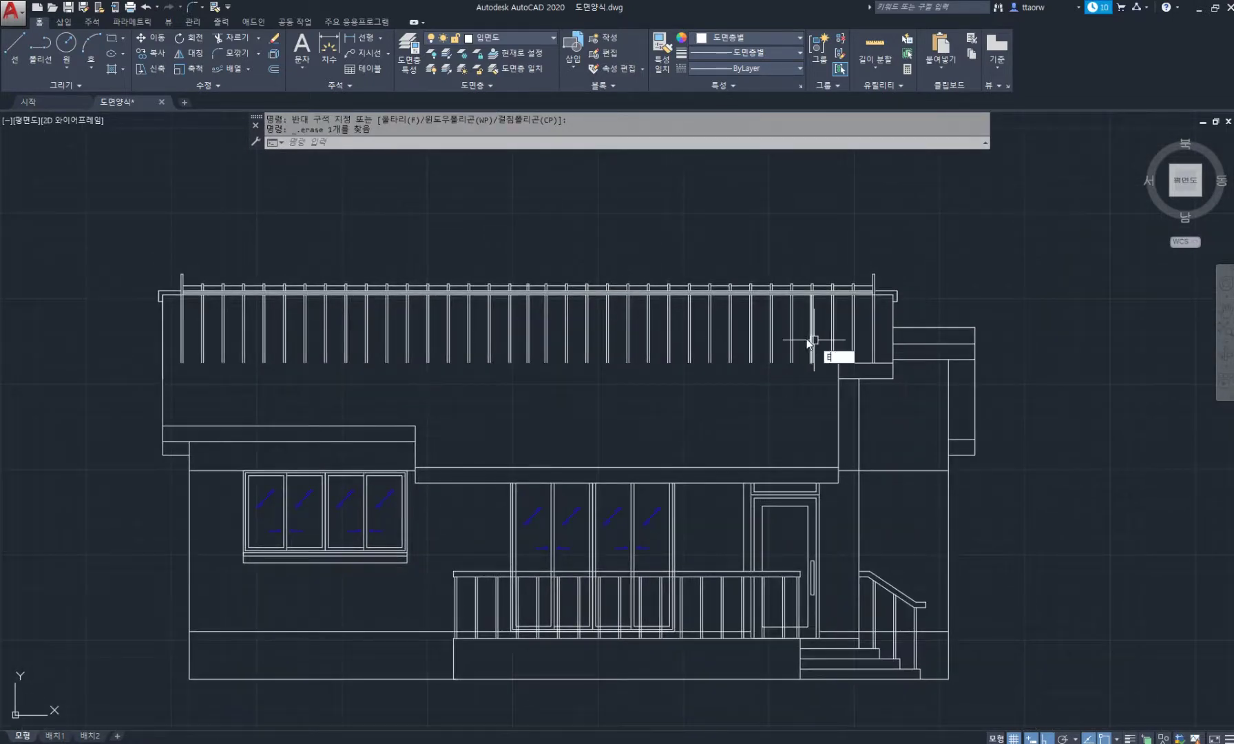
{"action": "type", "text": "X"}
{"action": "key", "text": "Return"}
{"action": "key", "text": "Return"}
{"action": "left_click", "coordinate": [842, 338]}
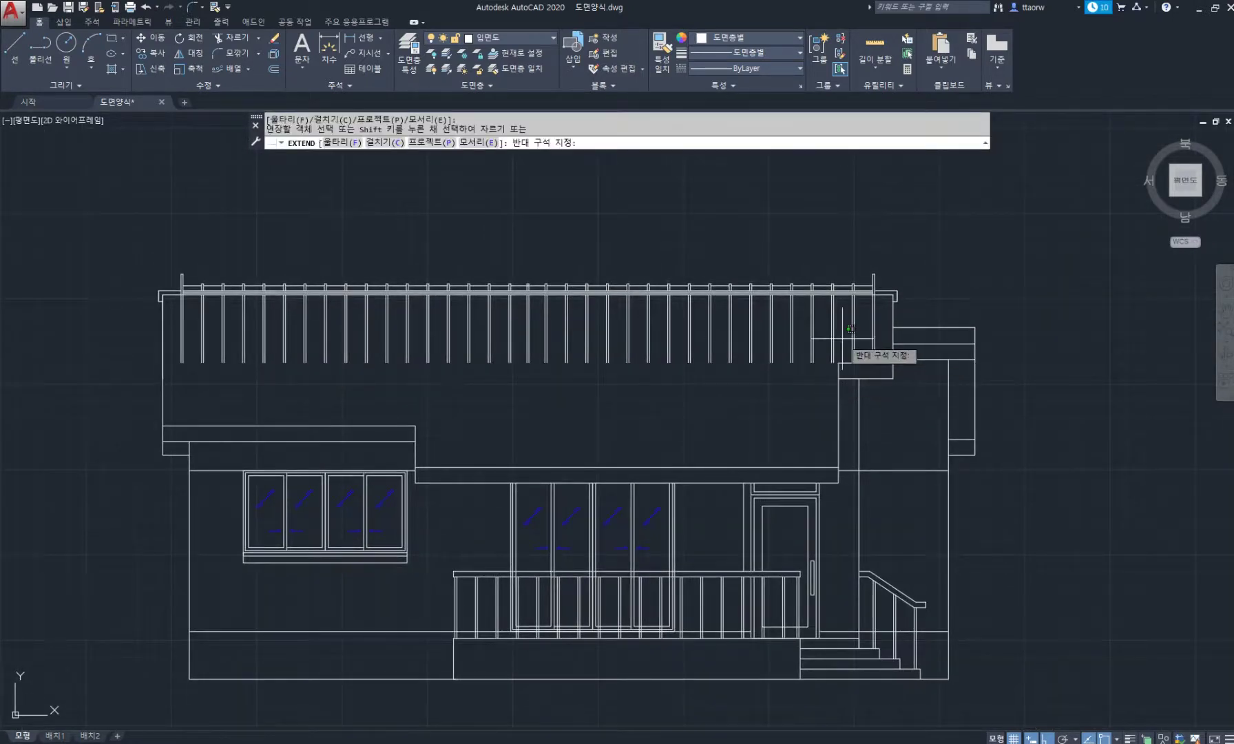
{"action": "left_click", "coordinate": [183, 329]}
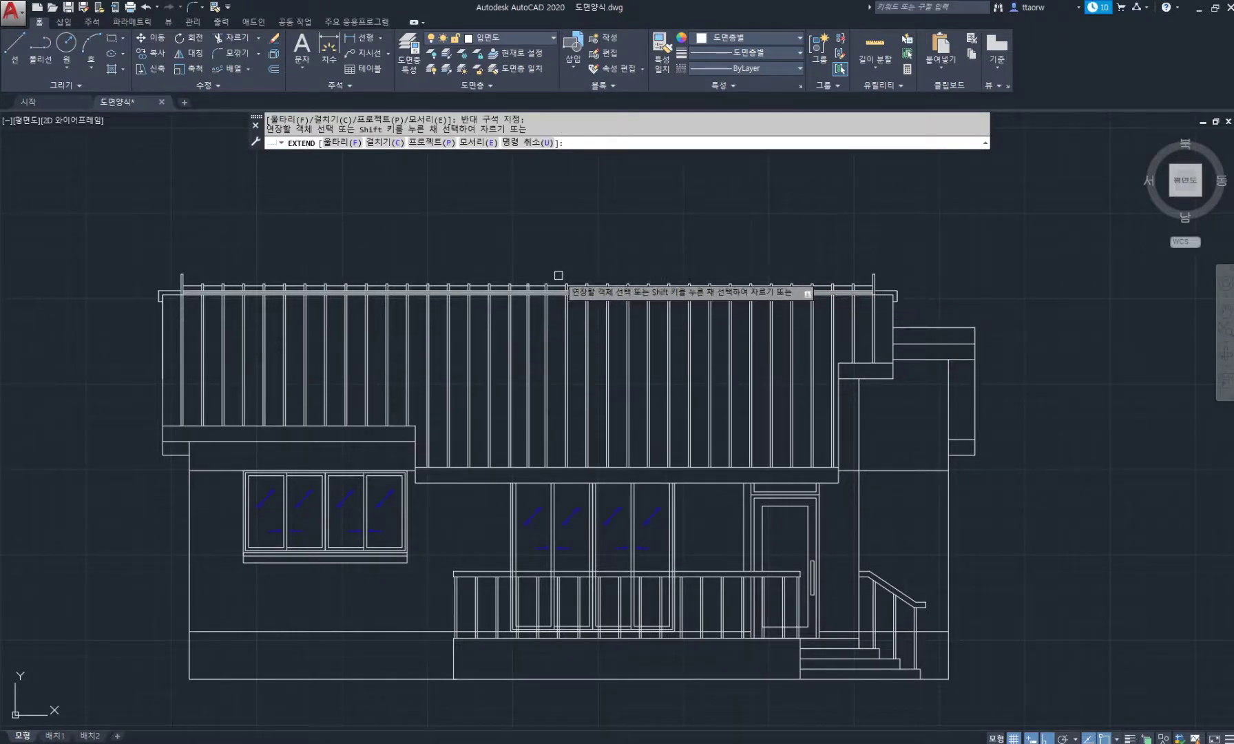
Trim the horizontal line above the ridge cap where it crosses the centre rib
{"action": "scroll", "coordinate": [544, 290], "scroll_direction": "up", "scroll_amount": 4}
{"action": "scroll", "coordinate": [543, 289], "scroll_direction": "up", "scroll_amount": 5}
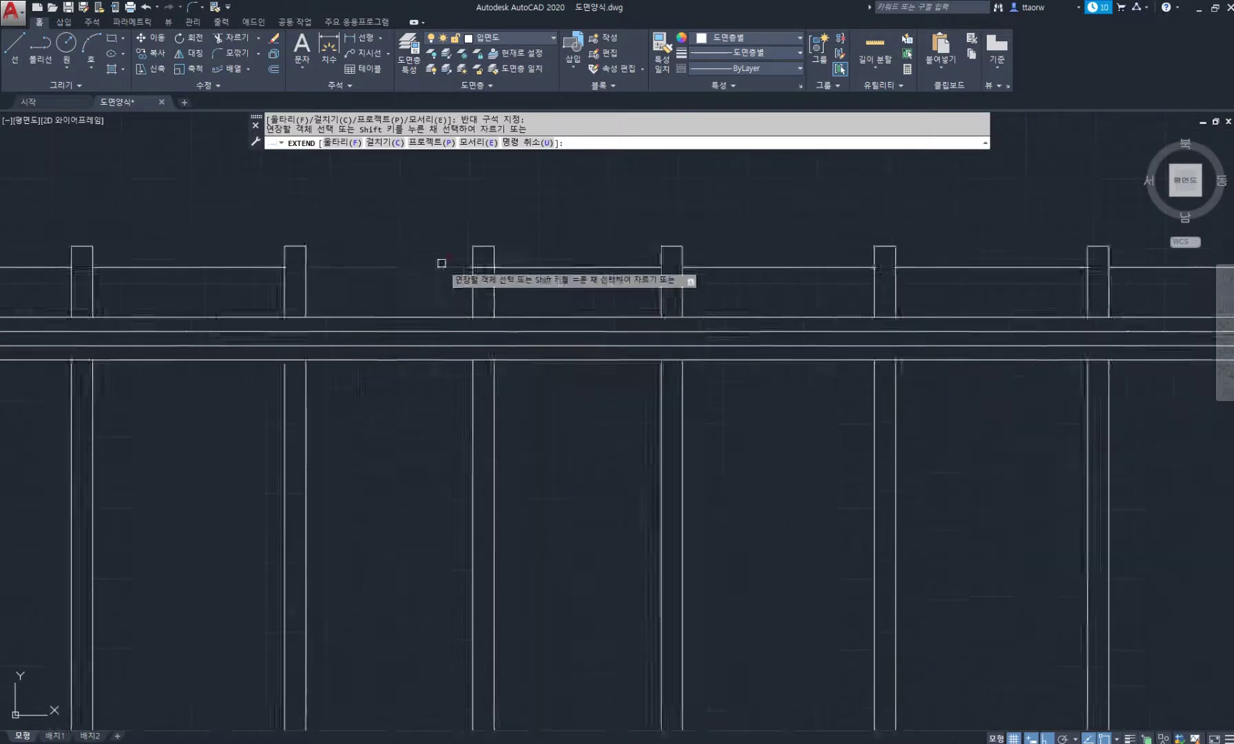
{"action": "left_click", "coordinate": [498, 248]}
{"action": "left_click", "coordinate": [543, 287]}
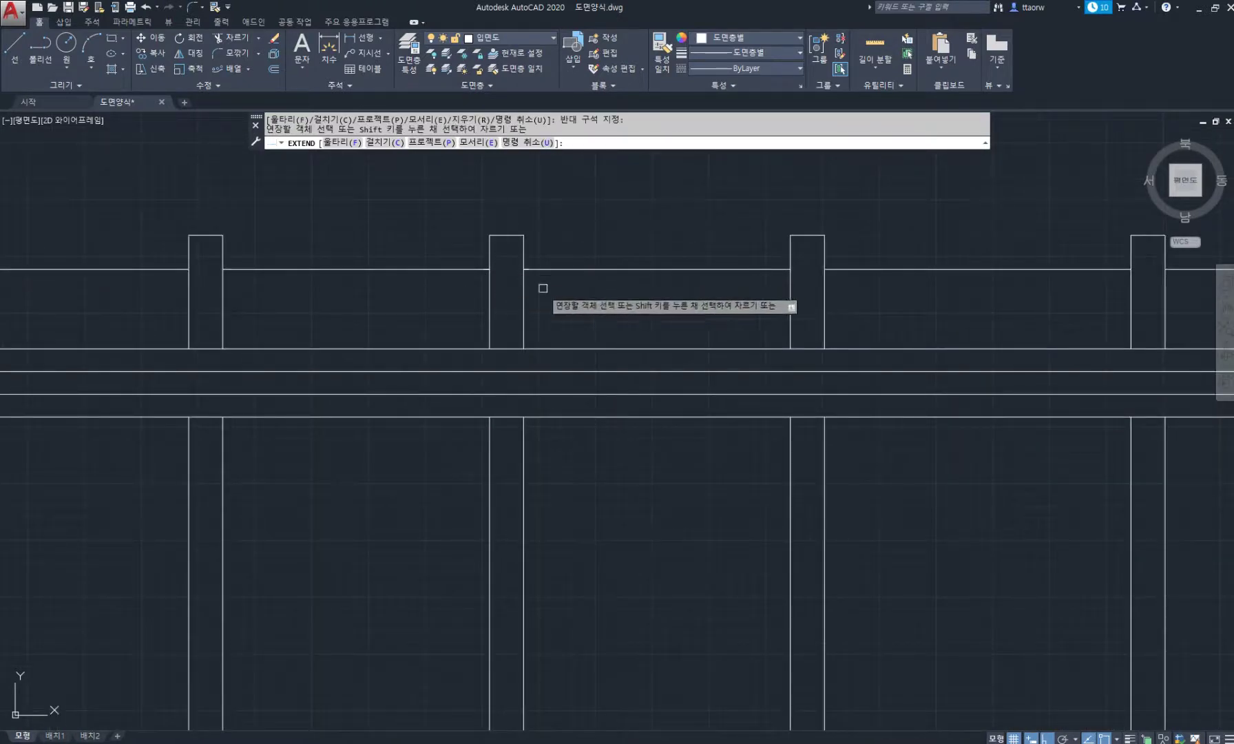
{"action": "scroll", "coordinate": [570, 303], "scroll_direction": "down", "scroll_amount": 5}
{"action": "key", "text": "Return"}
{"action": "scroll", "coordinate": [480, 298], "scroll_direction": "down", "scroll_amount": 5}
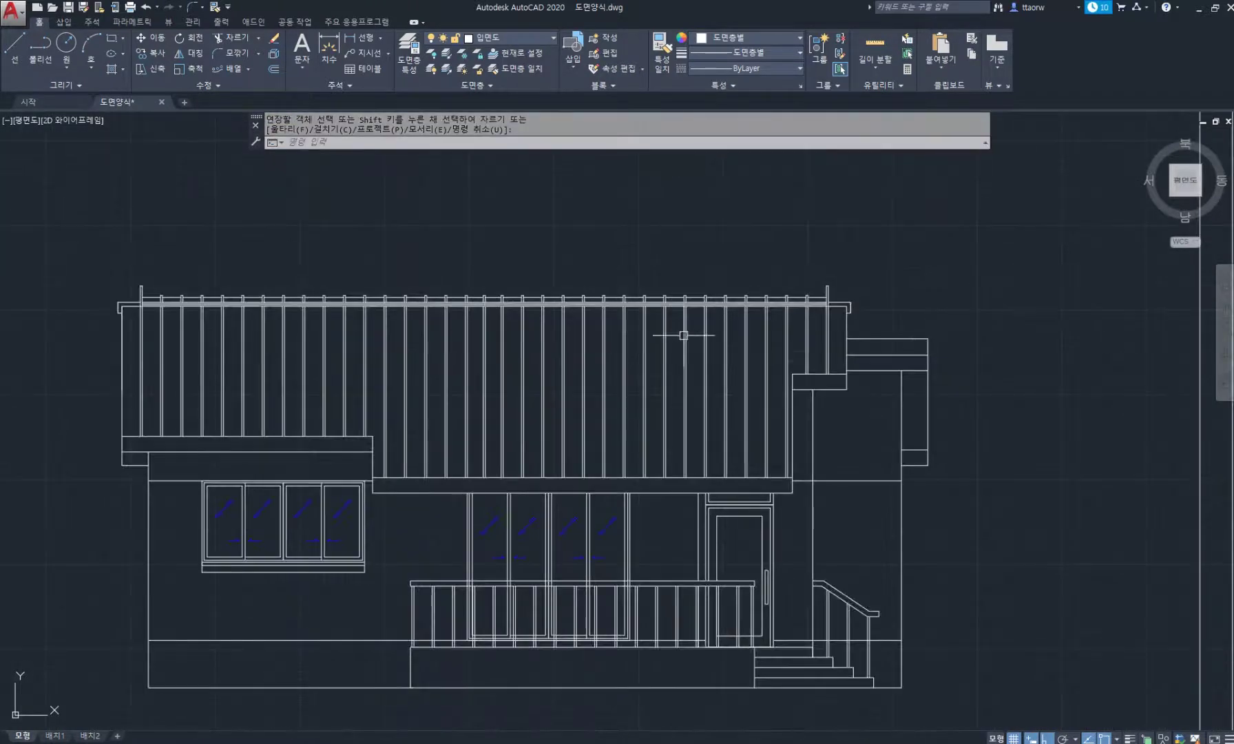
Copy the main roof's right-end ridge cap, ribs and edge lines from its upper right corner to the lower right roof's upper right corner
{"action": "scroll", "coordinate": [764, 344], "scroll_direction": "up", "scroll_amount": 5}
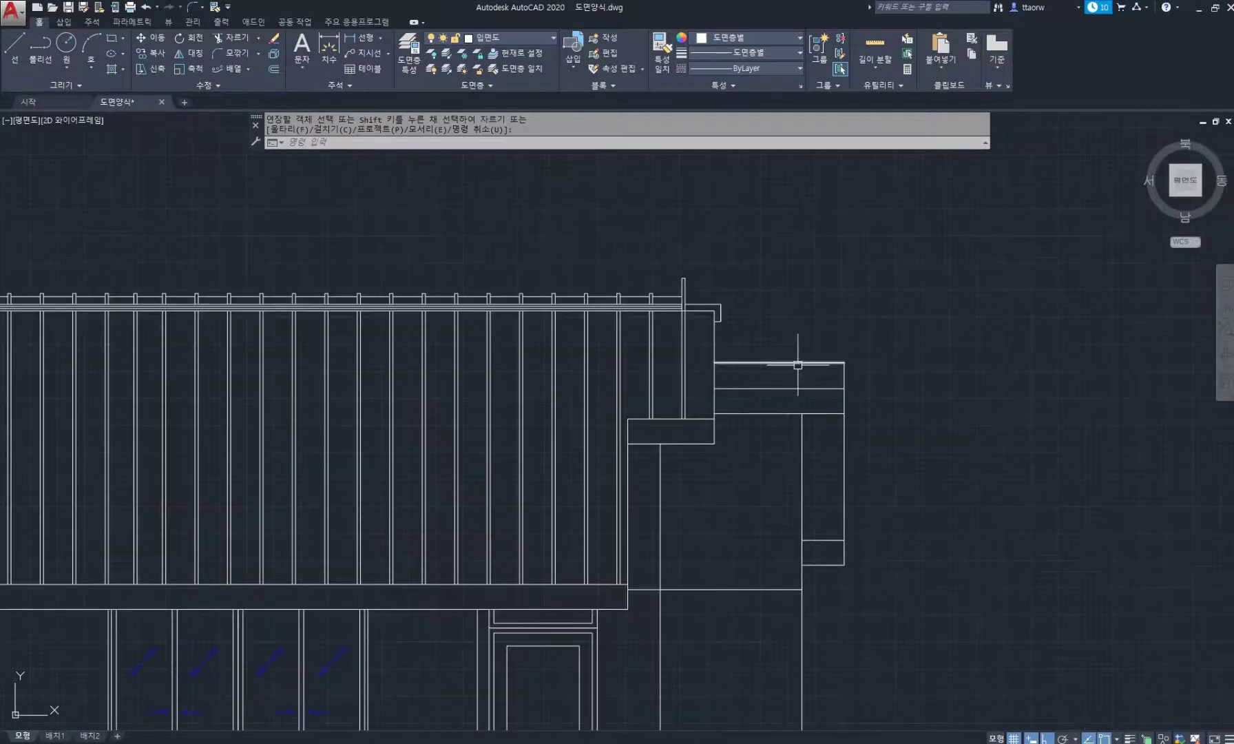
{"action": "scroll", "coordinate": [695, 368], "scroll_direction": "up", "scroll_amount": 2}
{"action": "mouse_move", "coordinate": [826, 371]}
{"action": "middle_mouse_down"}
{"action": "mouse_move", "coordinate": [695, 368]}
{"action": "mouse_move", "coordinate": [752, 361]}
{"action": "middle_mouse_up"}
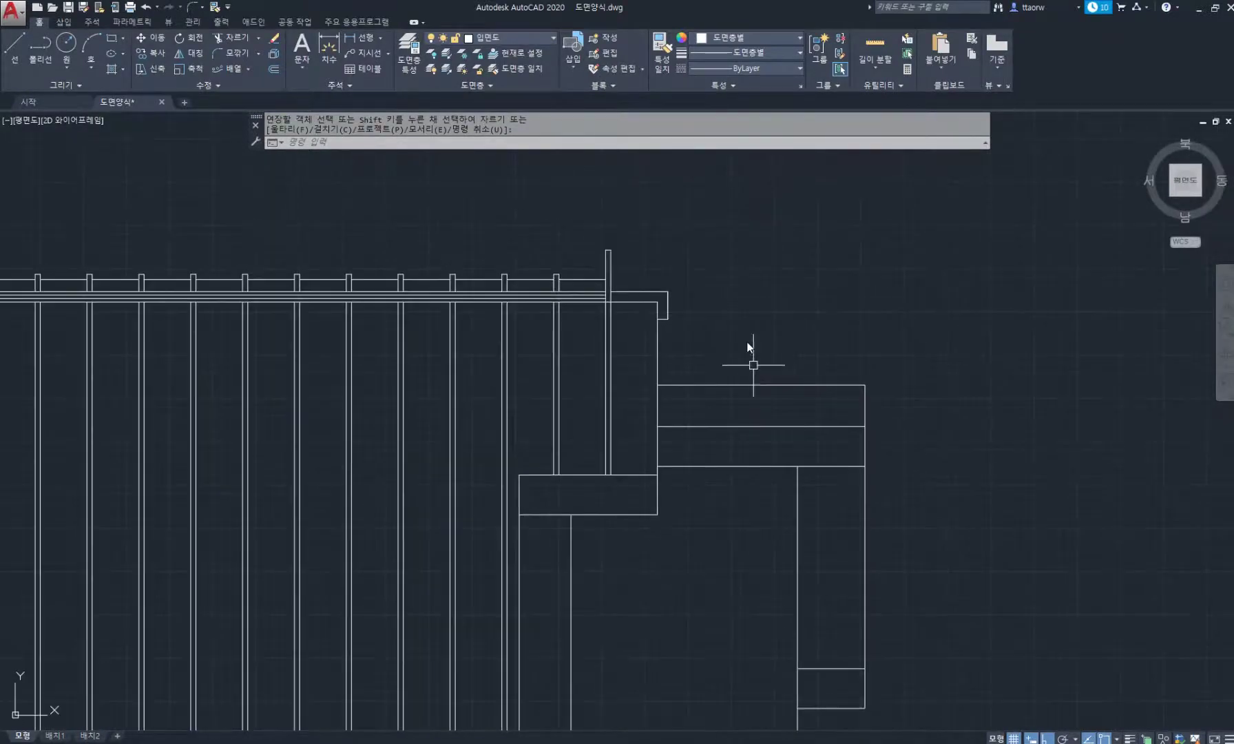
{"action": "type", "text": "co"}
{"action": "key", "text": "Return"}
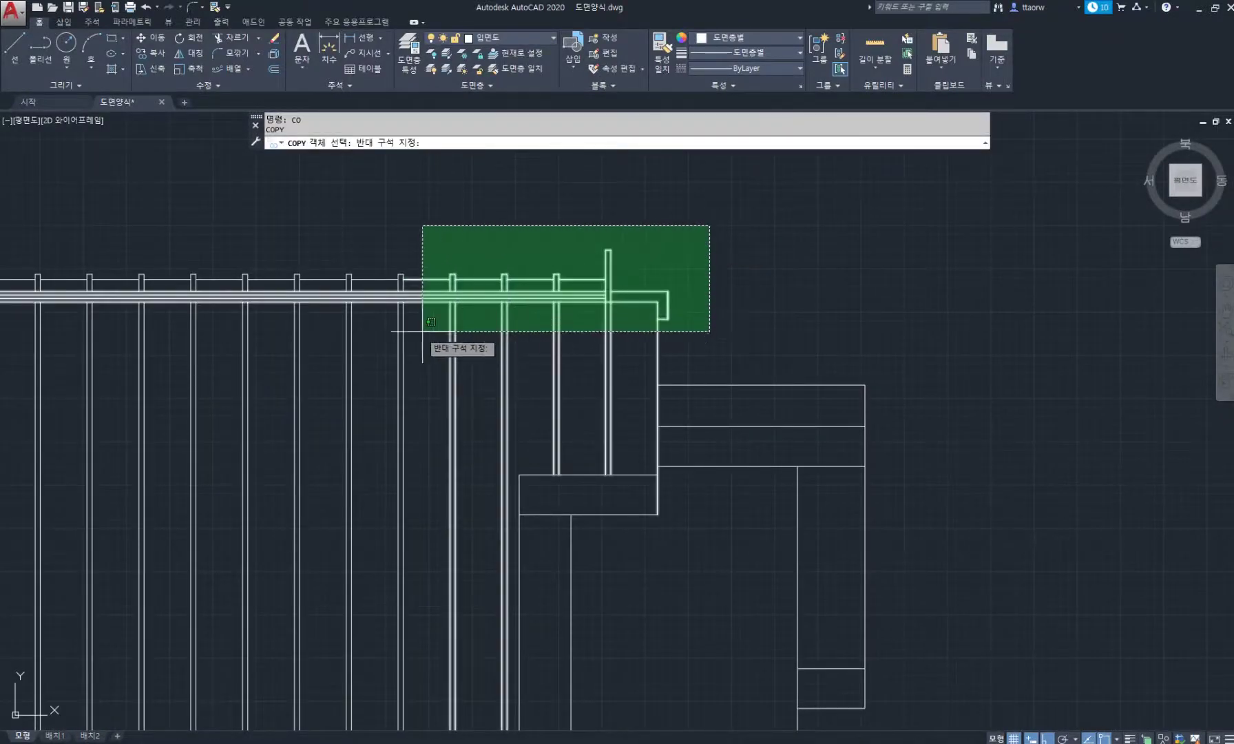
{"action": "left_click", "coordinate": [416, 326]}
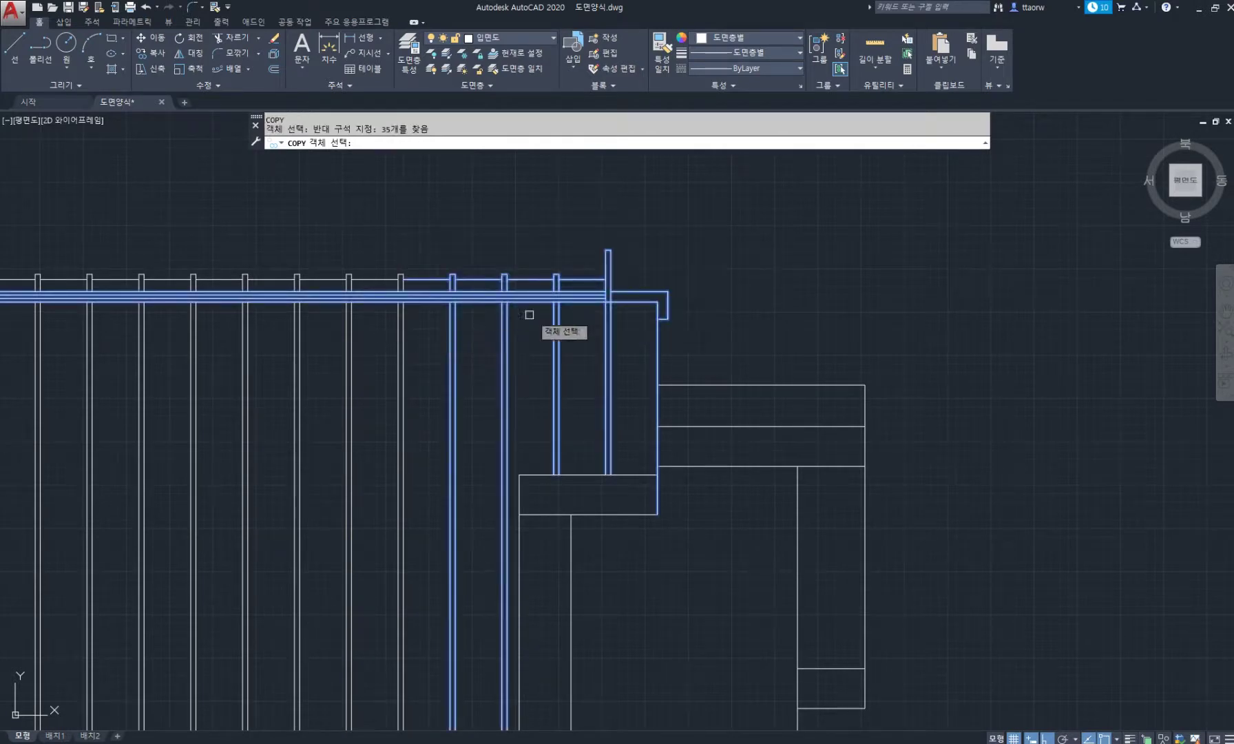
{"action": "scroll", "coordinate": [680, 296], "scroll_direction": "up", "scroll_amount": 2}
{"action": "key", "text": "Return"}
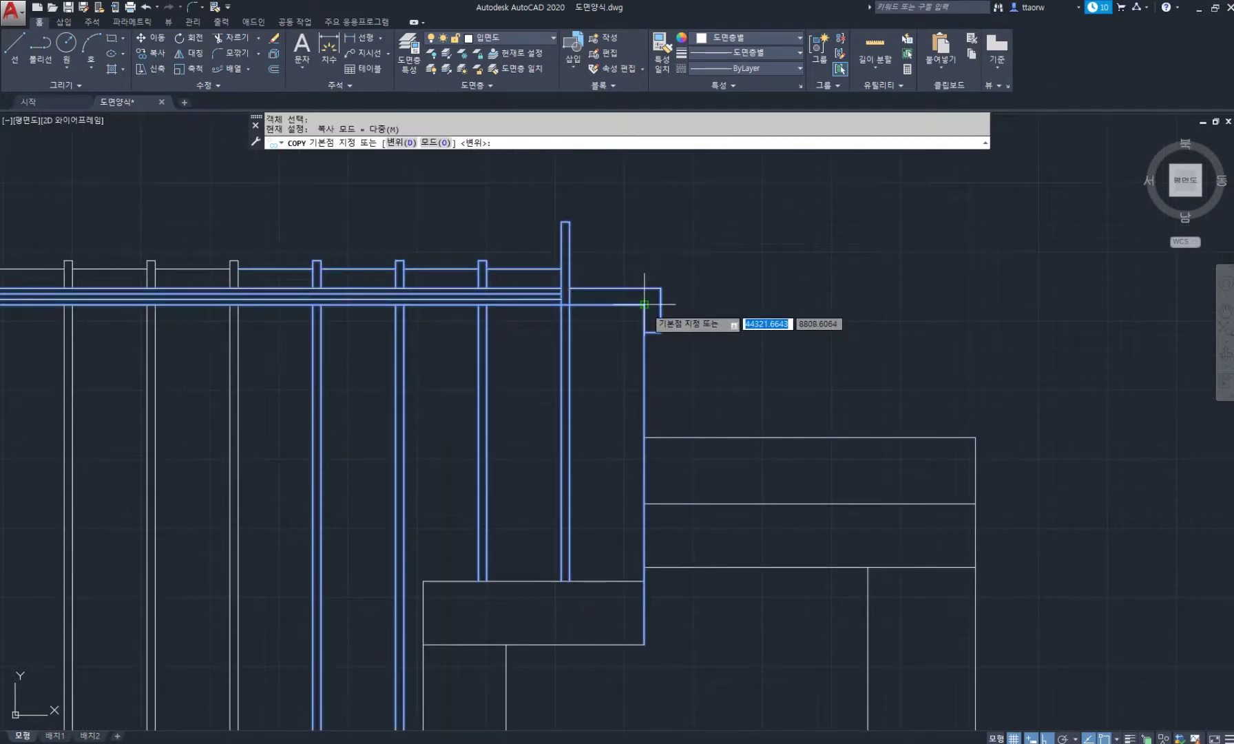
{"action": "left_click", "coordinate": [644, 304]}
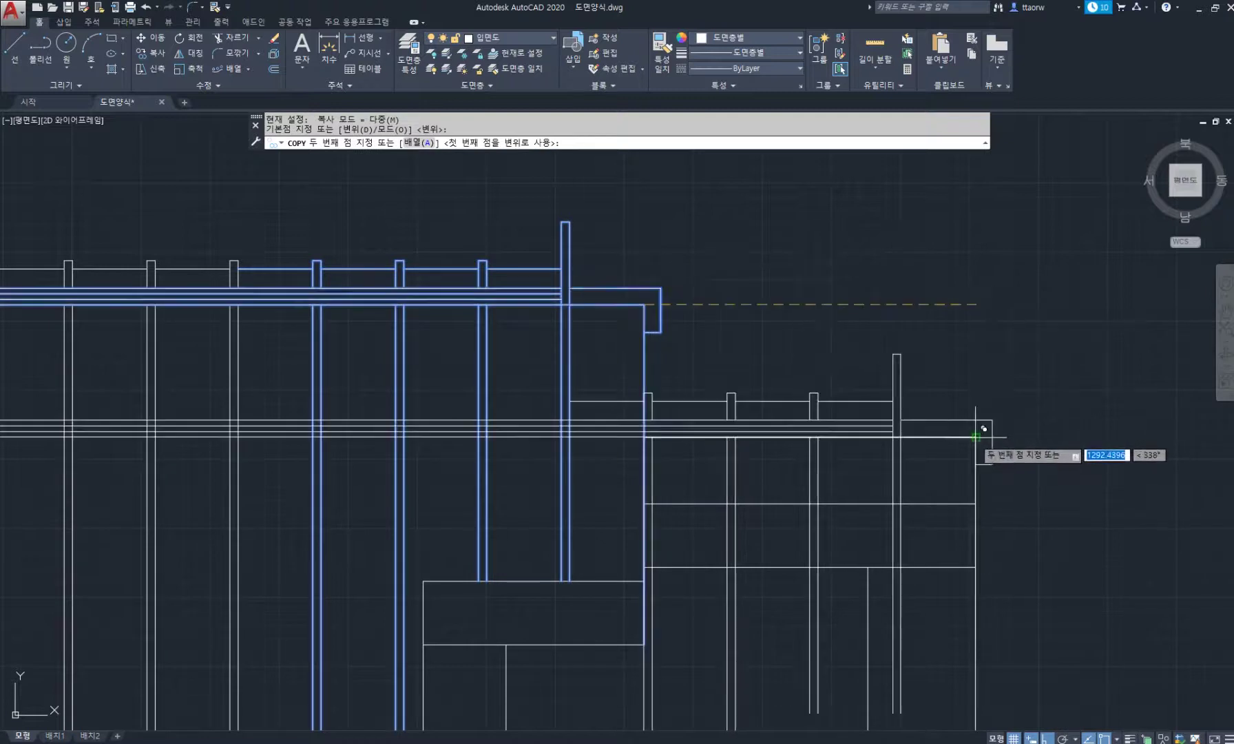
{"action": "left_click", "coordinate": [976, 436]}
{"action": "key", "text": "Return"}
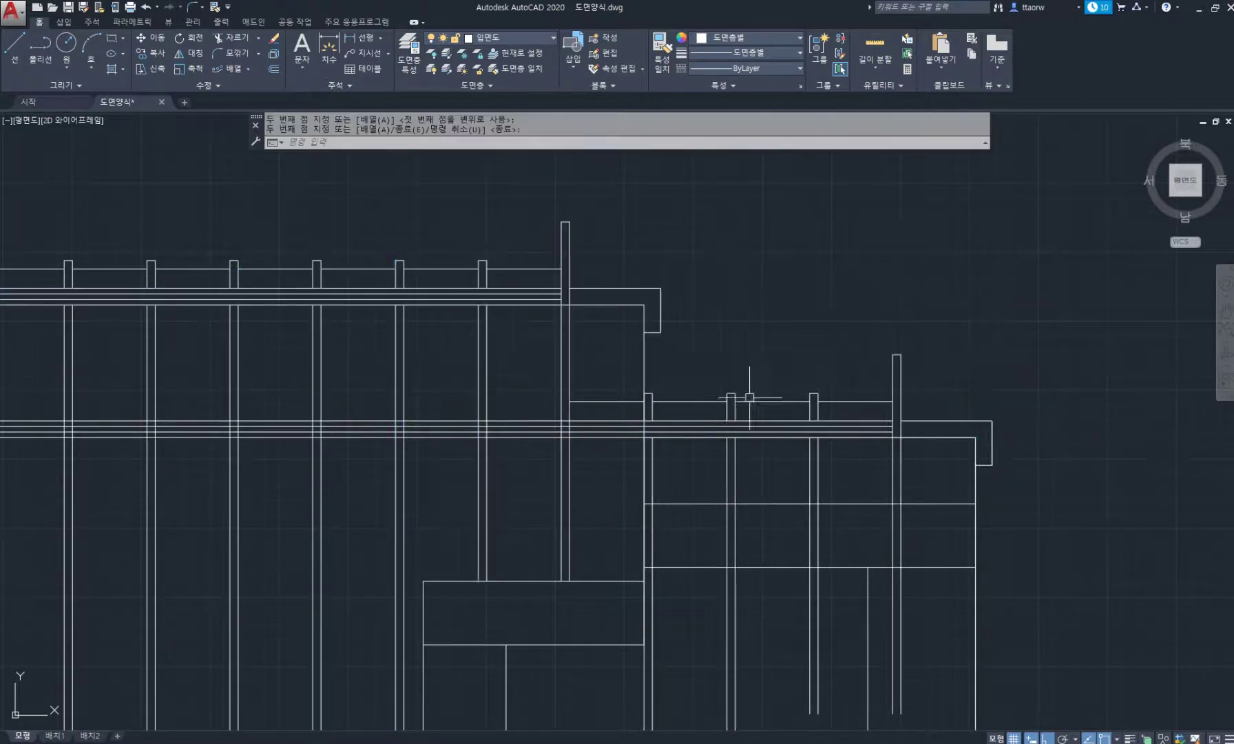
Trim the copied roof lines left of the main roof's right edge and the copied ribs below the small roof's eave band
{"action": "middle_click_drag", "start_coordinate": [662, 413], "coordinate": [528, 381]}
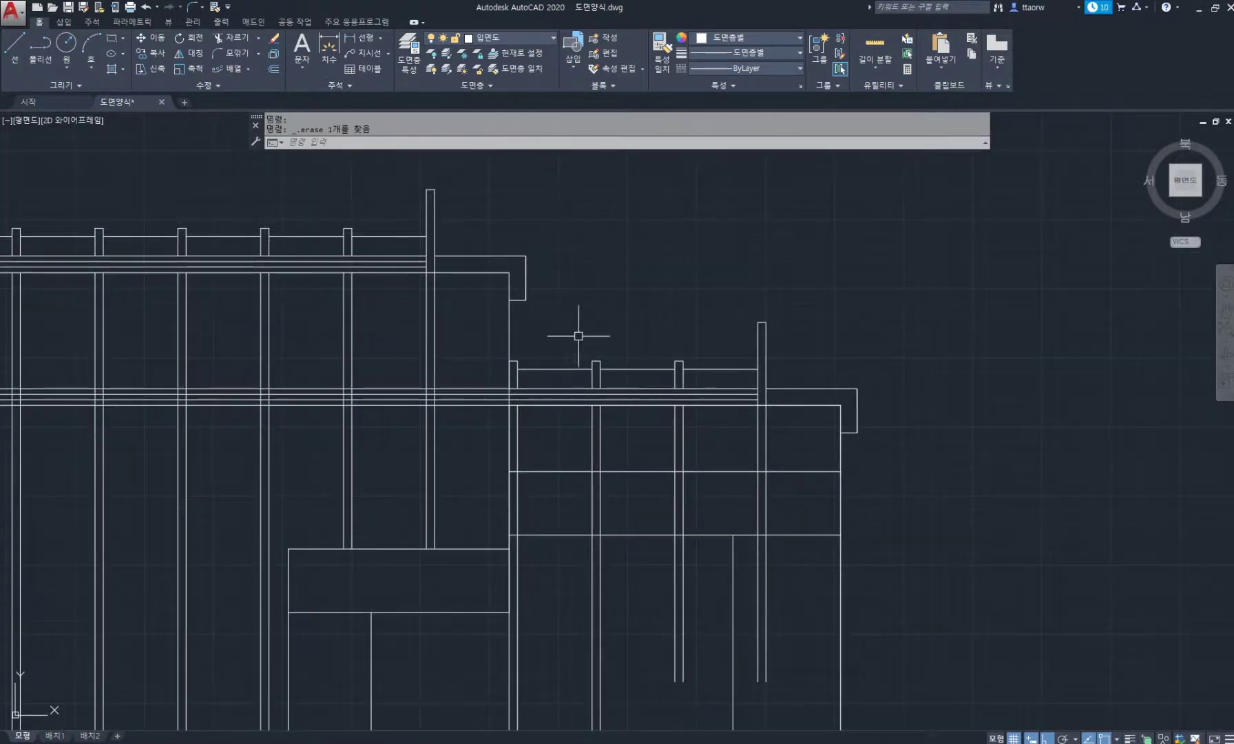
{"action": "middle_click_drag", "start_coordinate": [590, 336], "coordinate": [566, 319]}
{"action": "key", "text": "Escape"}
{"action": "key", "text": "Escape"}
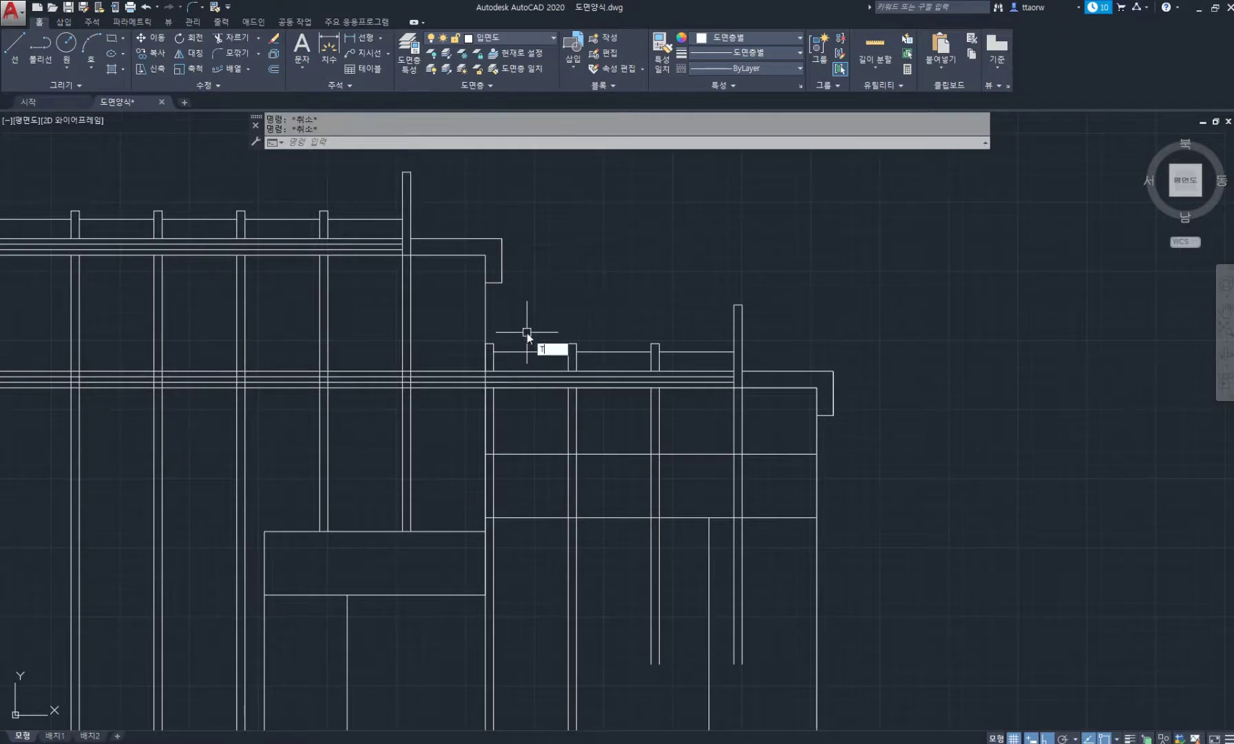
{"action": "type", "text": "tr"}
{"action": "key", "text": "Return"}
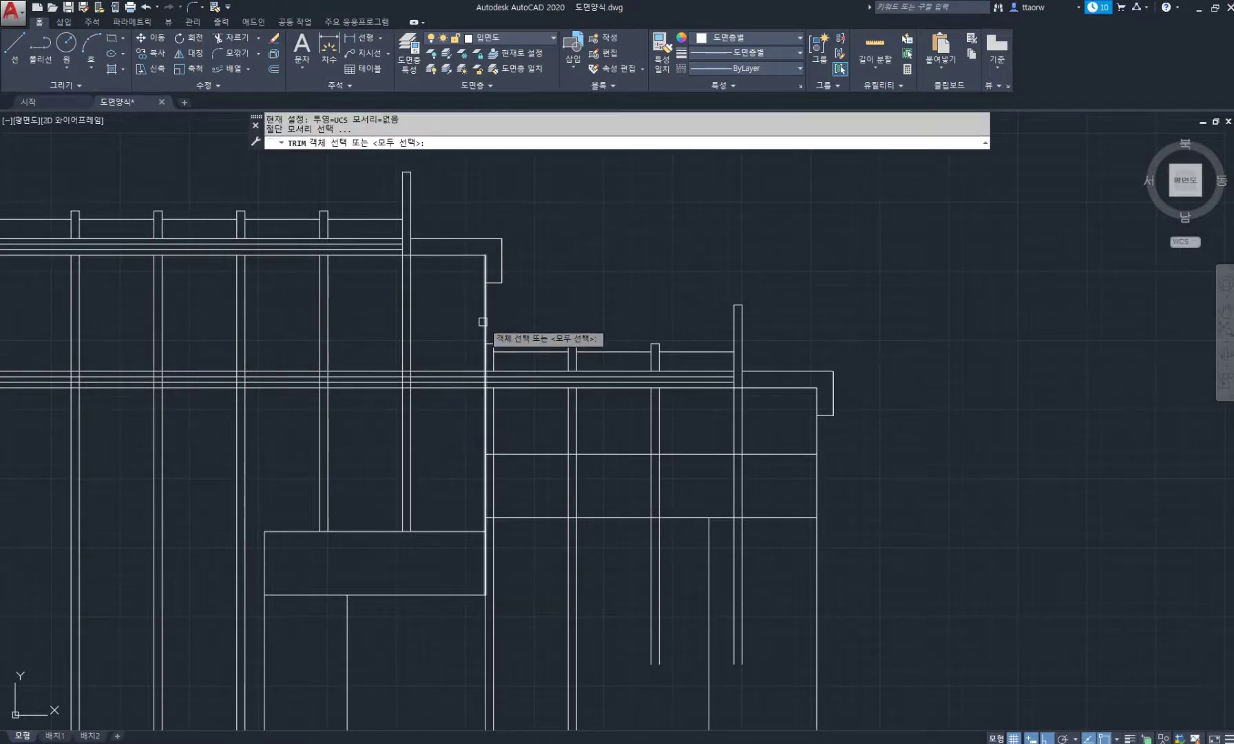
{"action": "left_click", "coordinate": [483, 322]}
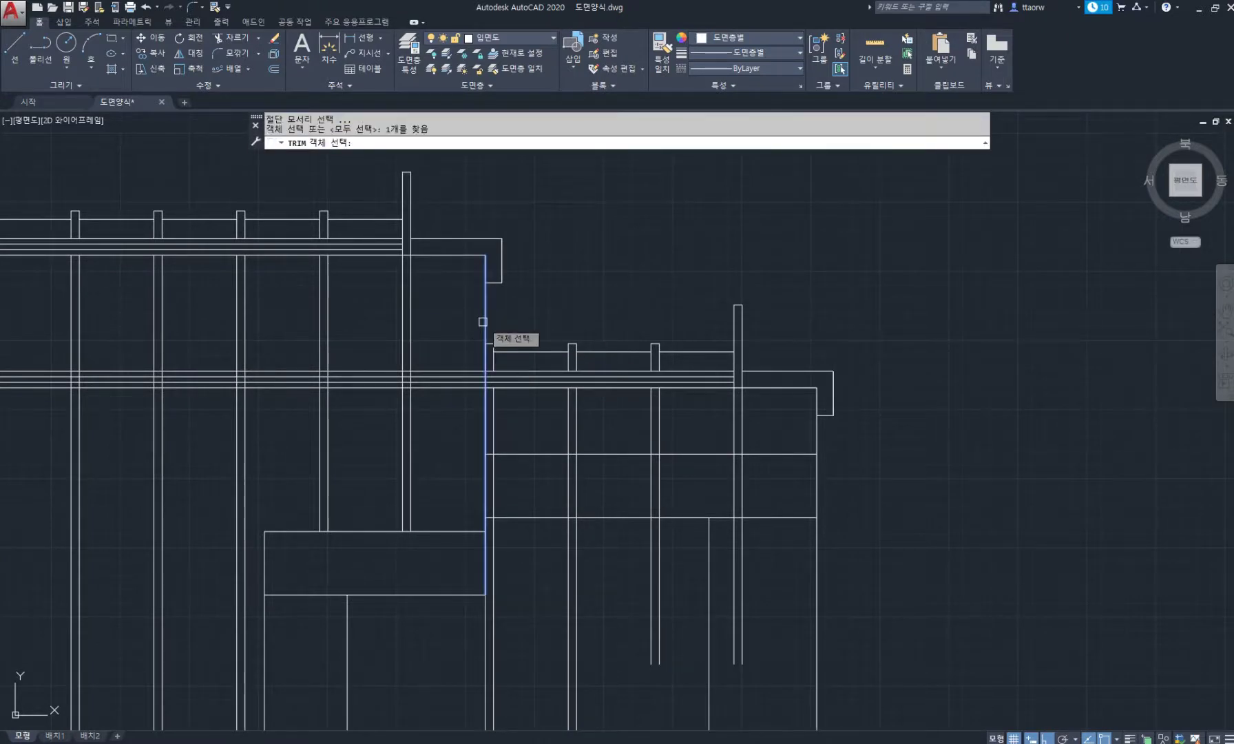
{"action": "left_click", "coordinate": [780, 451]}
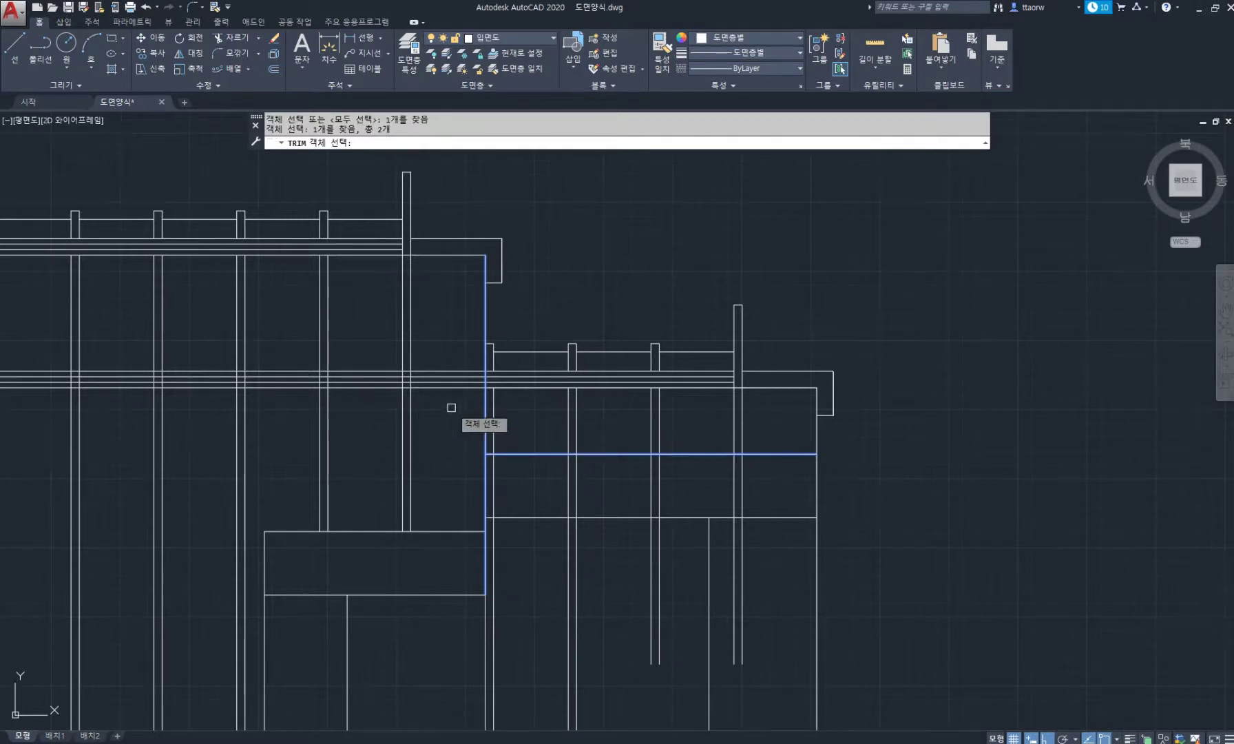
{"action": "key", "text": "Return"}
{"action": "left_click_drag", "start_coordinate": [456, 411], "coordinate": [441, 322]}
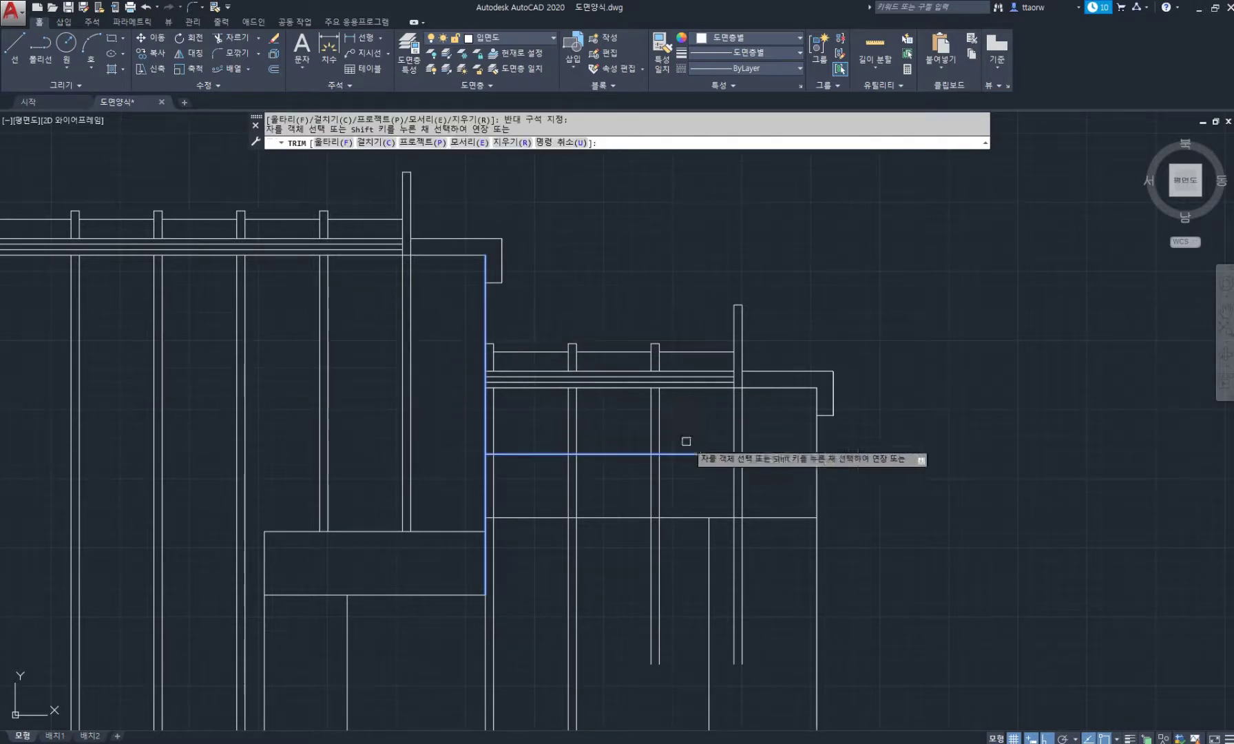
{"action": "left_click_drag", "start_coordinate": [772, 476], "coordinate": [482, 476]}
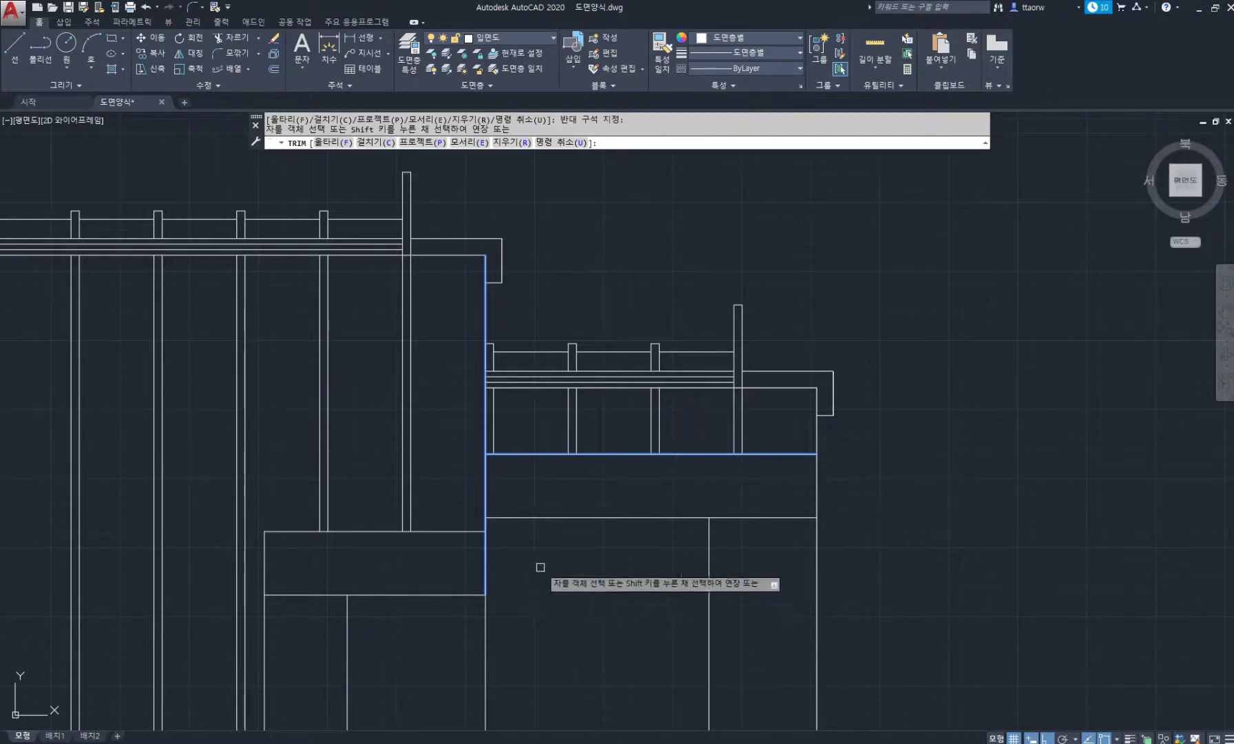
{"action": "left_click", "coordinate": [482, 311]}
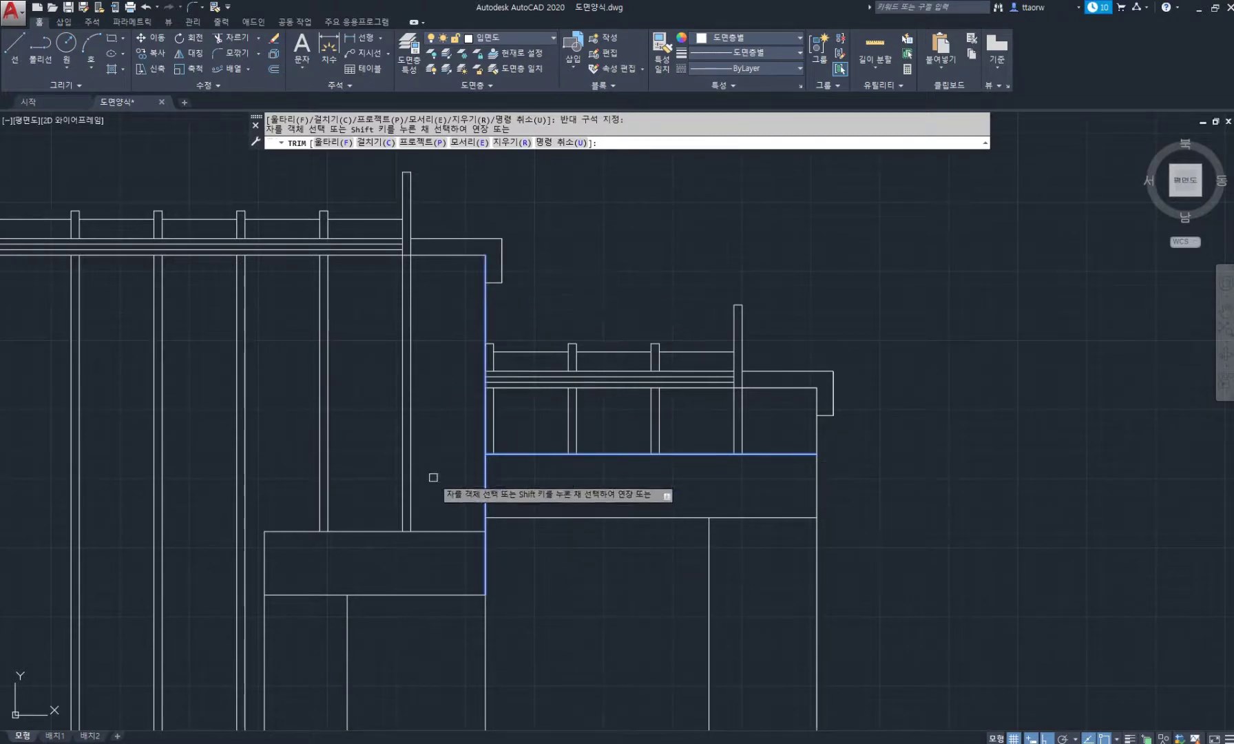
{"action": "key", "text": "Return"}
Erase the leftover vertical rib line running down along the main roof's right edge and through the wall below
{"action": "scroll", "coordinate": [860, 411], "scroll_direction": "down", "scroll_amount": 4}
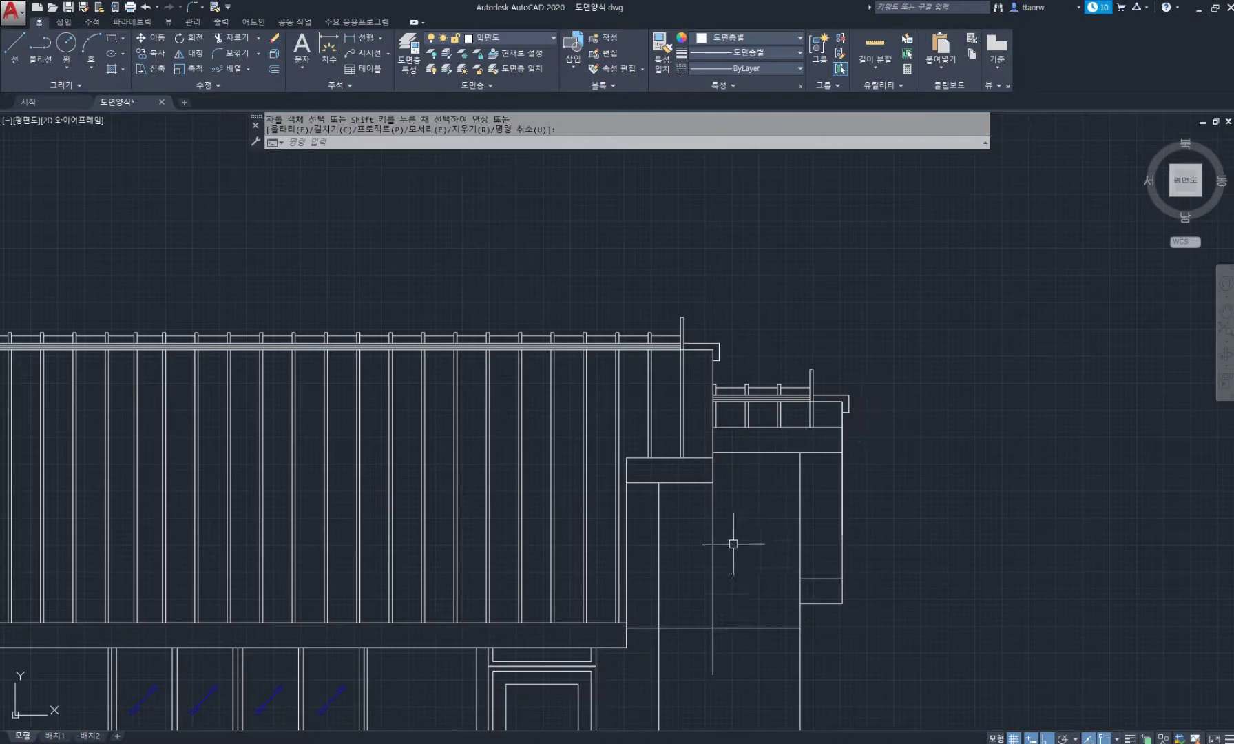
{"action": "scroll", "coordinate": [716, 516], "scroll_direction": "down", "scroll_amount": 2}
{"action": "scroll", "coordinate": [678, 499], "scroll_direction": "up", "scroll_amount": 2}
{"action": "left_click", "coordinate": [651, 497]}
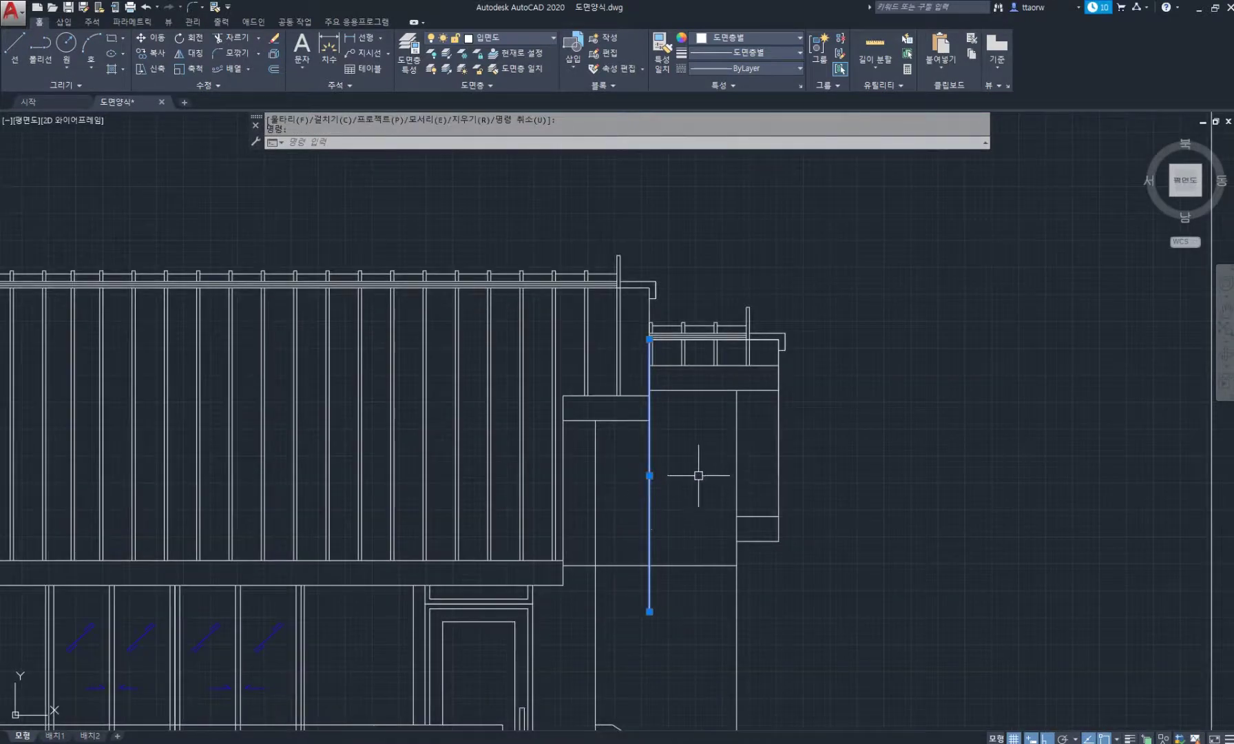
{"action": "key", "text": "Delete"}
Draw a downpipe 90 mm wide beside the left wall edge, running from the eave's underside to below the plinth line
{"action": "scroll", "coordinate": [689, 455], "scroll_direction": "down", "scroll_amount": 4}
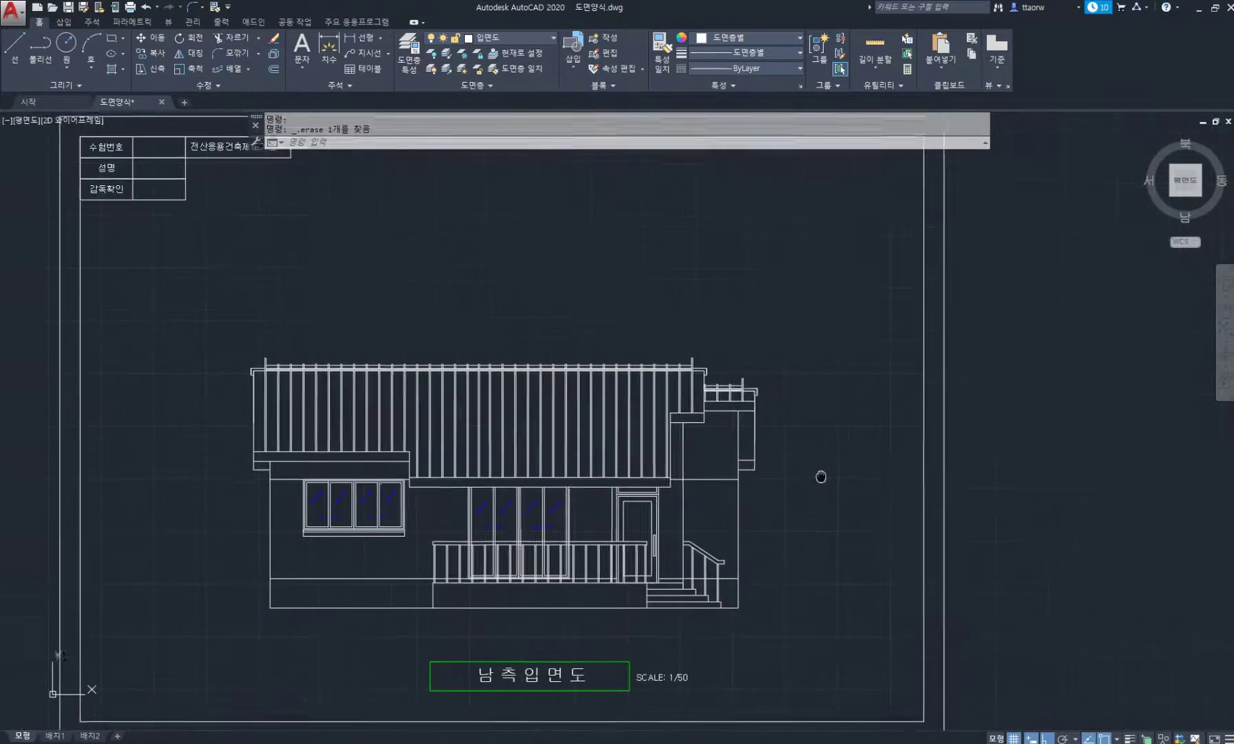
{"action": "scroll", "coordinate": [344, 448], "scroll_direction": "up", "scroll_amount": 5}
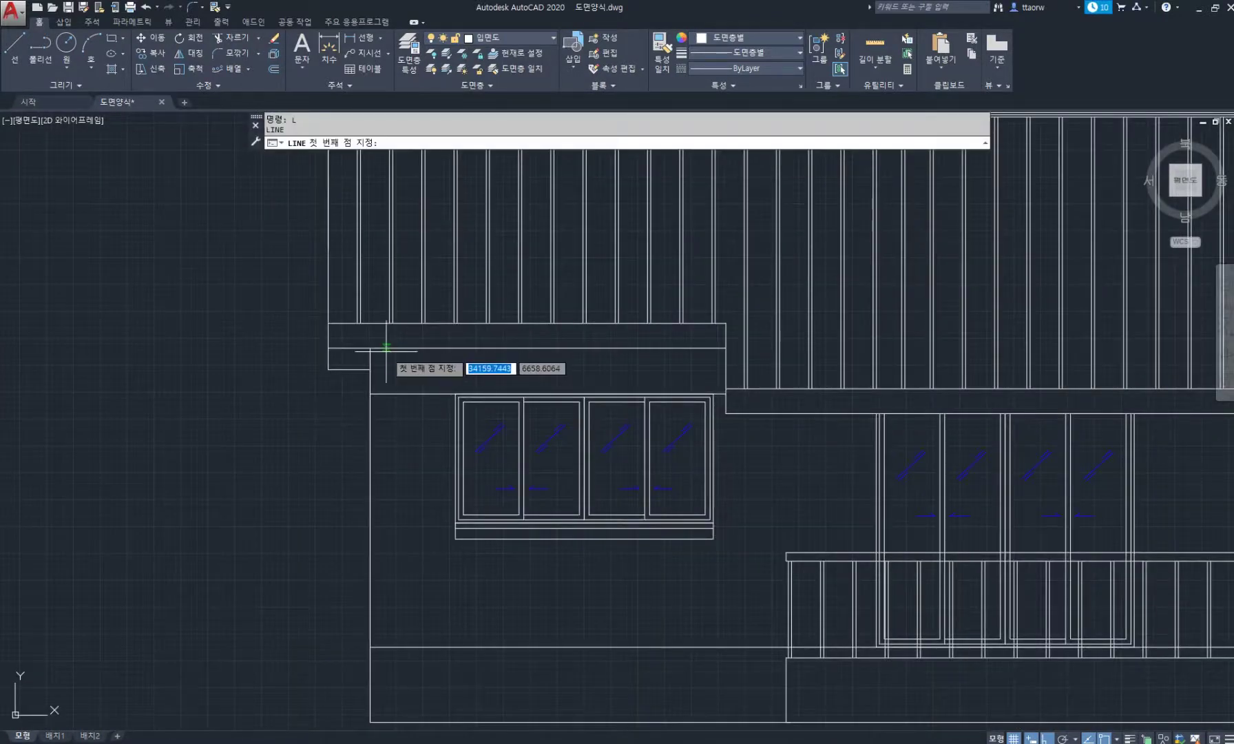
{"action": "key", "text": "Return"}
{"action": "left_click", "coordinate": [352, 348]}
{"action": "scroll", "coordinate": [360, 509], "scroll_direction": "up", "scroll_amount": 1}
{"action": "scroll", "coordinate": [363, 573], "scroll_direction": "down", "scroll_amount": 1}
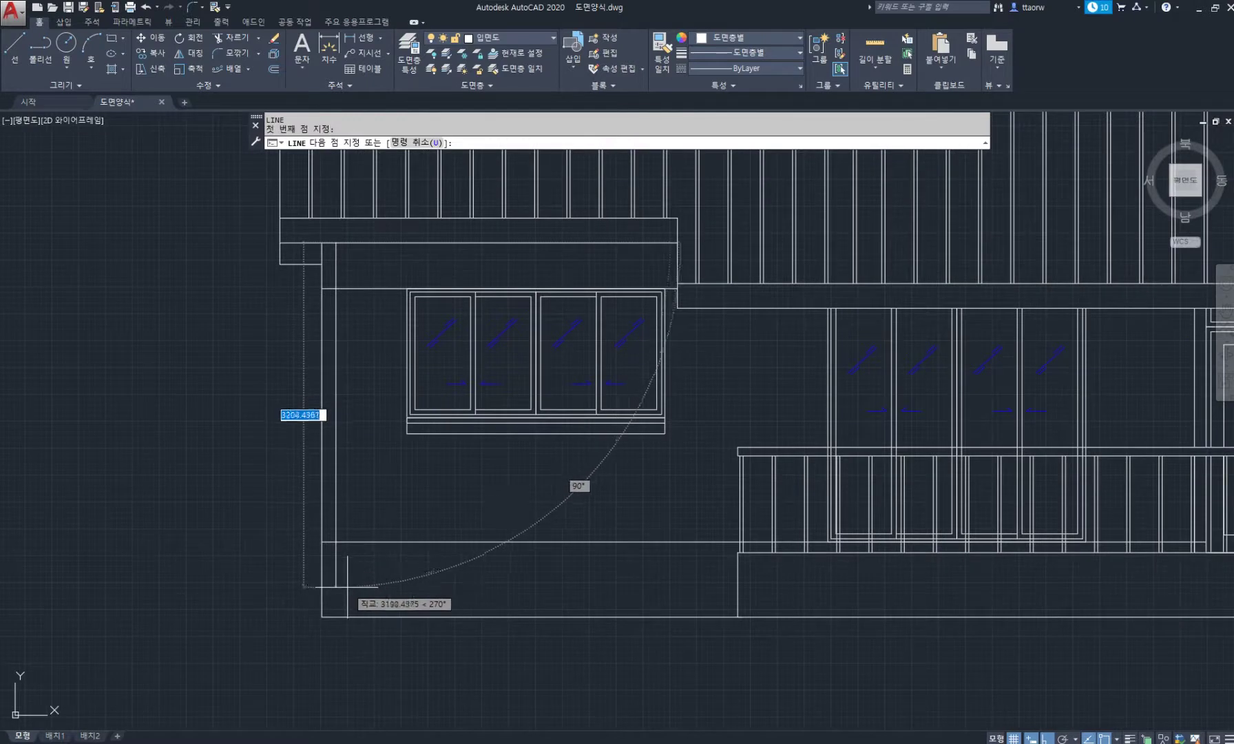
{"action": "left_click", "coordinate": [363, 575]}
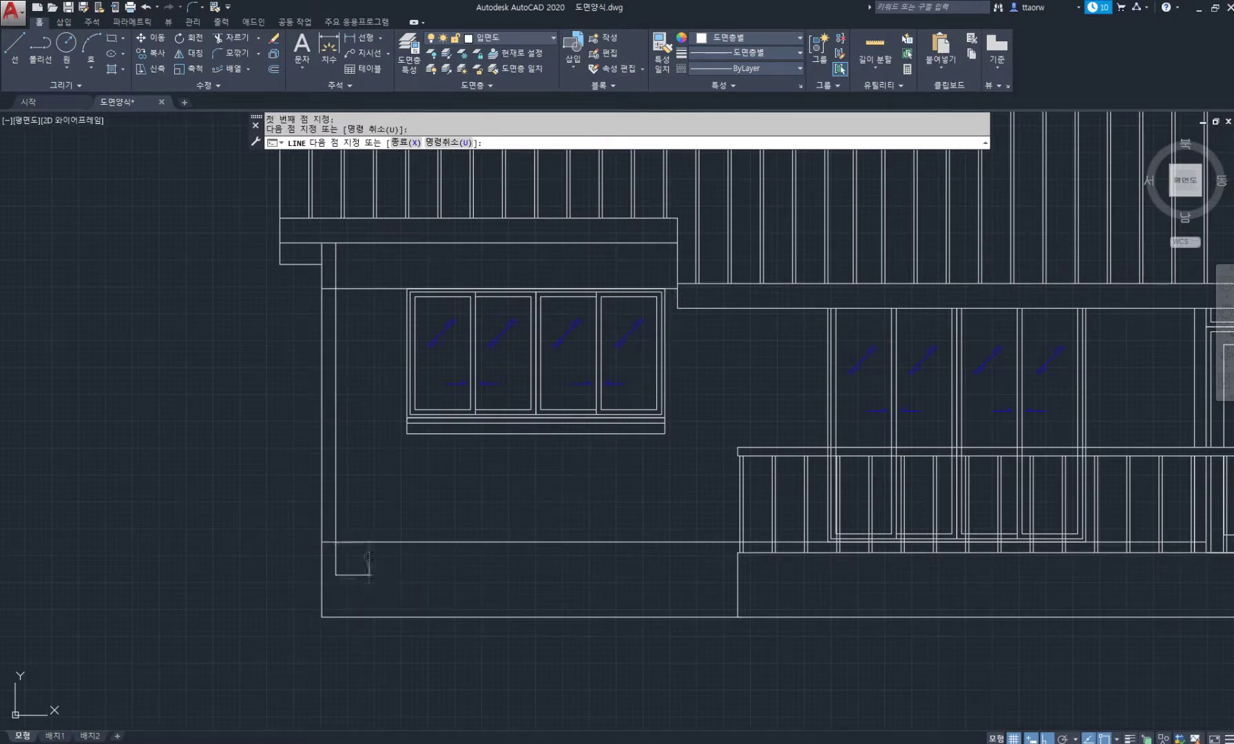
{"action": "type", "text": "90"}
{"action": "key", "text": "Return"}
{"action": "left_click", "coordinate": [345, 243]}
{"action": "key", "text": "Return"}
{"action": "scroll", "coordinate": [322, 612], "scroll_direction": "up", "scroll_amount": 2}
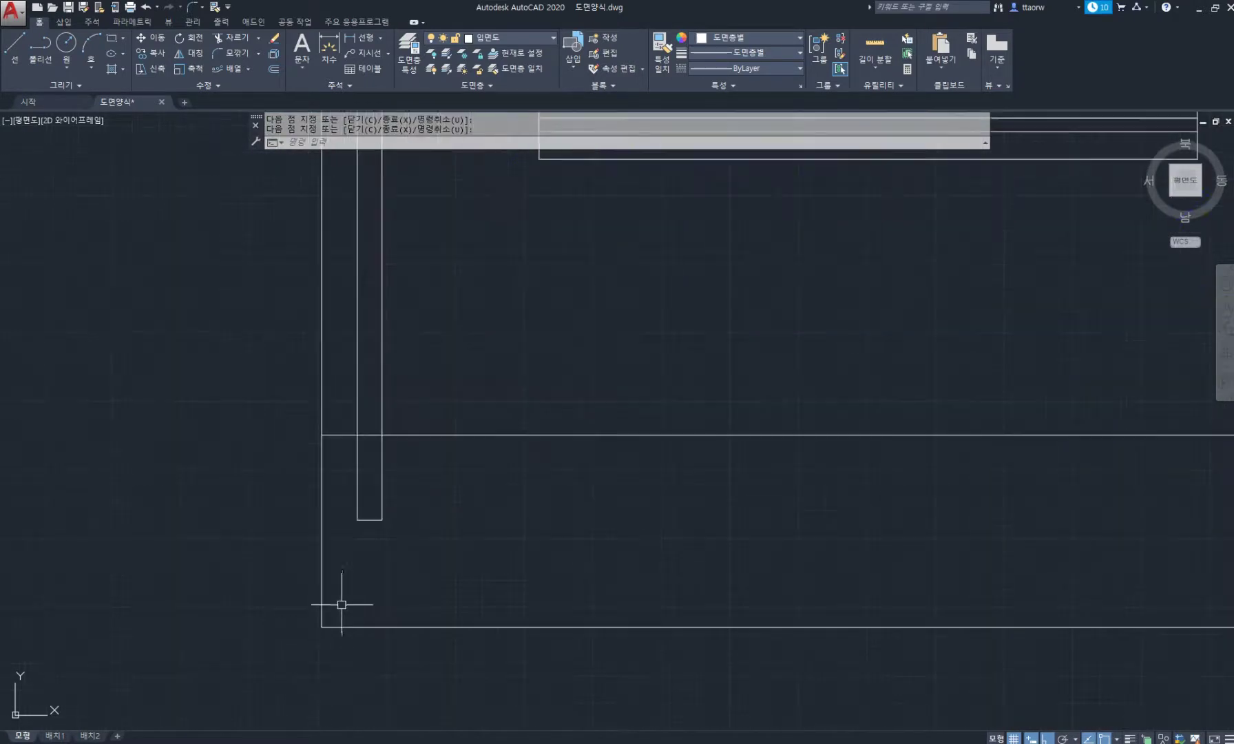
Draw a 200 by 200 mm base block on the ground line under the downpipe and split it with a horizontal midline
{"action": "type", "text": "REC"}
{"action": "key", "text": "Return"}
{"action": "left_click", "coordinate": [342, 626]}
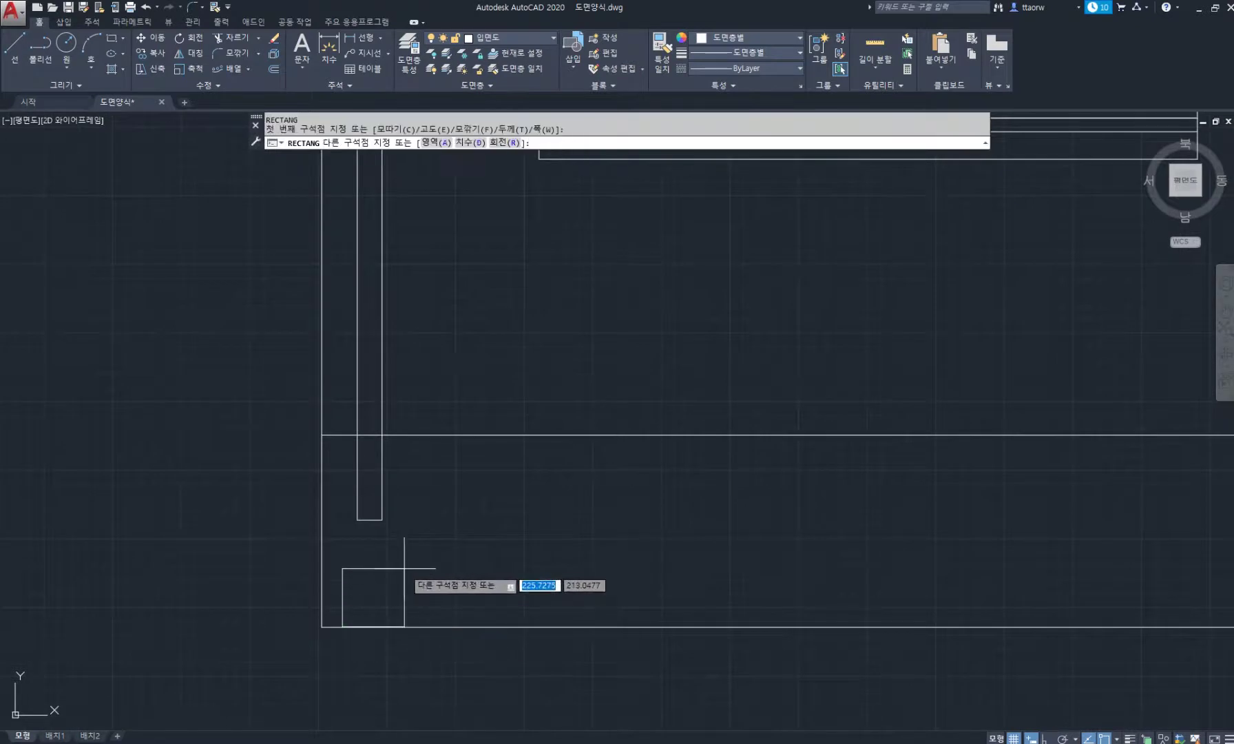
{"action": "type", "text": "200"}
{"action": "key", "text": "Tab"}
{"action": "type", "text": "200"}
{"action": "key", "text": "Return"}
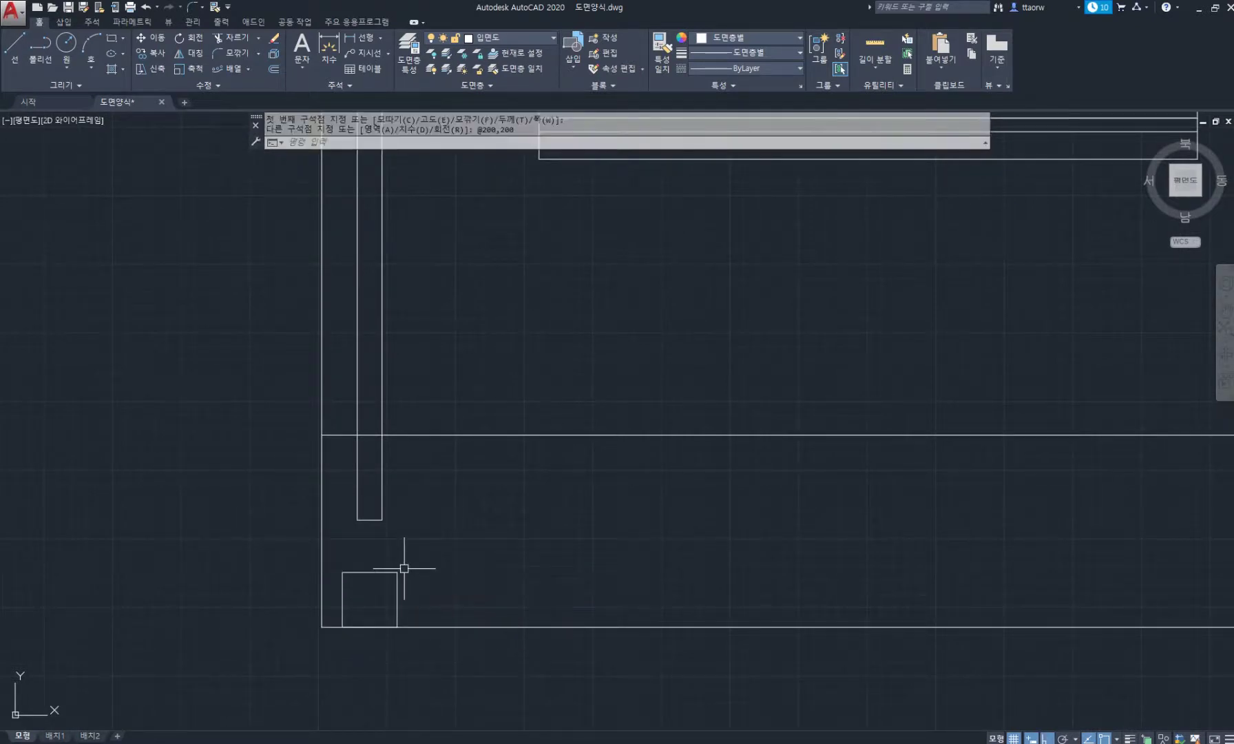
{"action": "type", "text": "L"}
{"action": "key", "text": "Return"}
{"action": "left_click", "coordinate": [342, 599]}
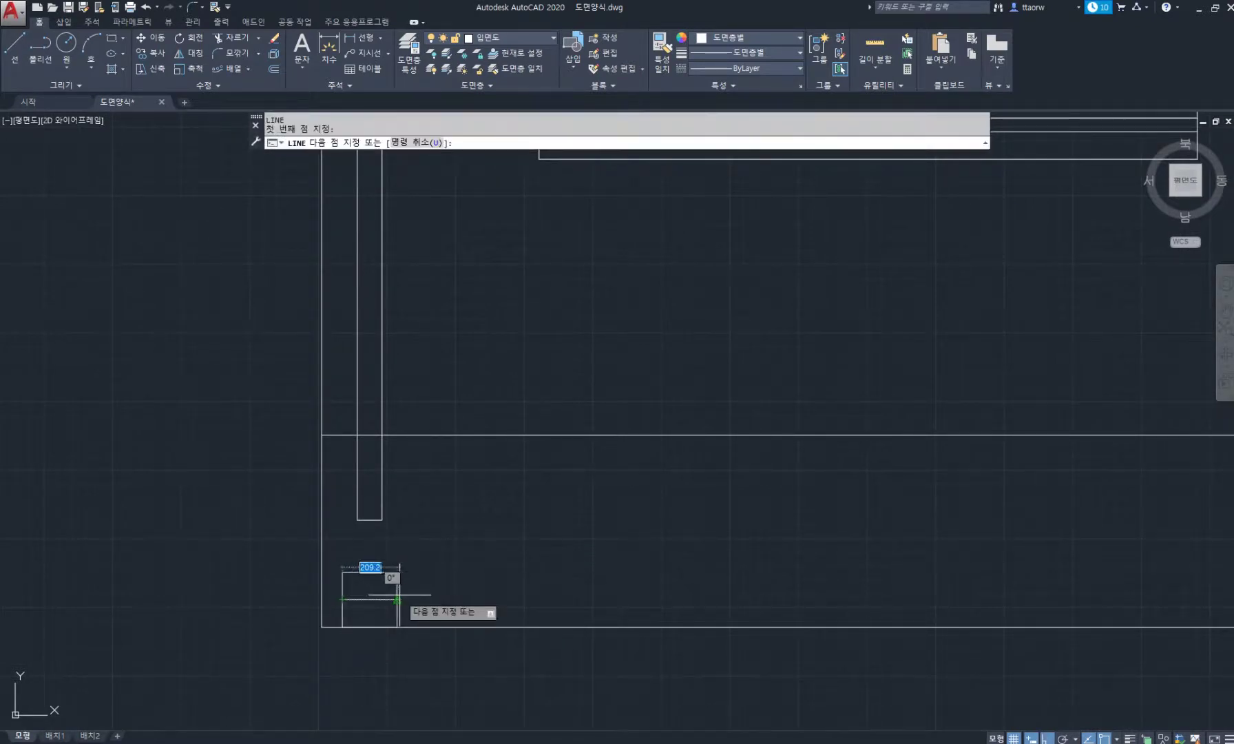
{"action": "left_click", "coordinate": [397, 599]}
{"action": "key", "text": "Return"}
Stretch the downpipe's lower end a little further down towards the base block
{"action": "left_click", "coordinate": [421, 530]}
{"action": "left_click", "coordinate": [347, 493]}
{"action": "key", "text": "Return"}
{"action": "left_click", "coordinate": [506, 513]}
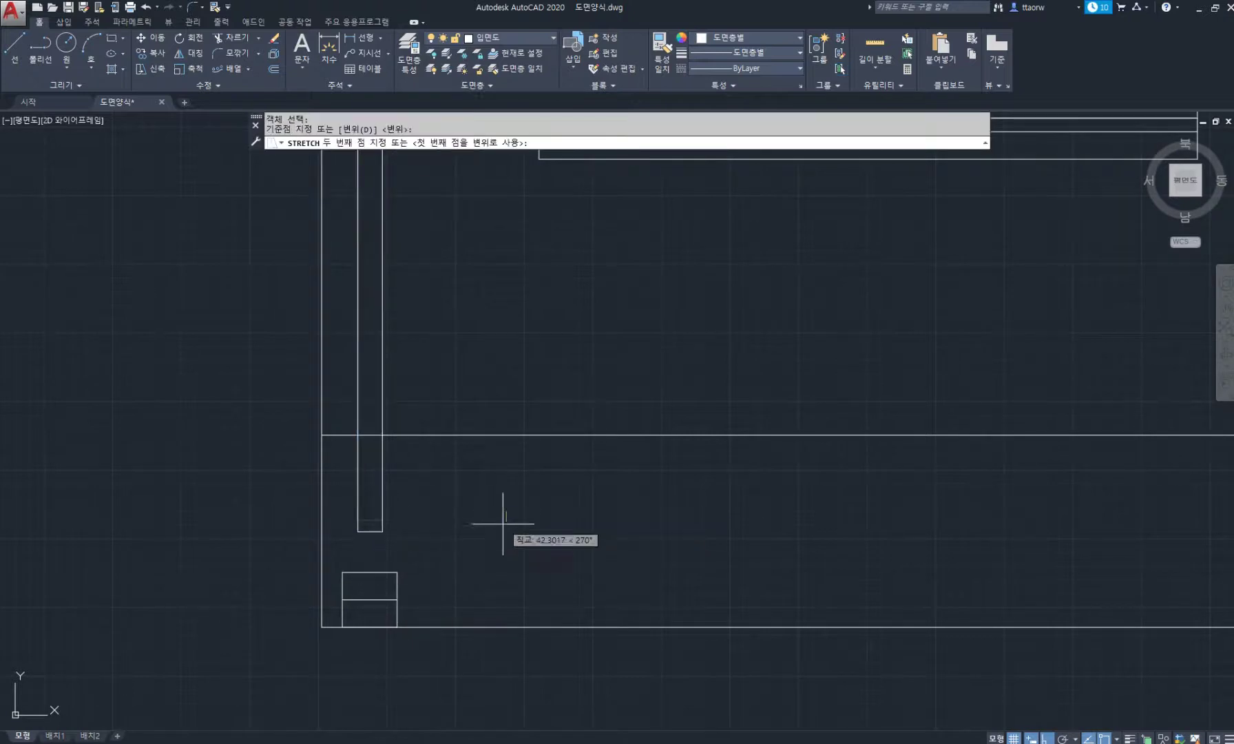
{"action": "left_click", "coordinate": [503, 533]}
{"action": "scroll", "coordinate": [443, 473], "scroll_direction": "down", "scroll_amount": 5}
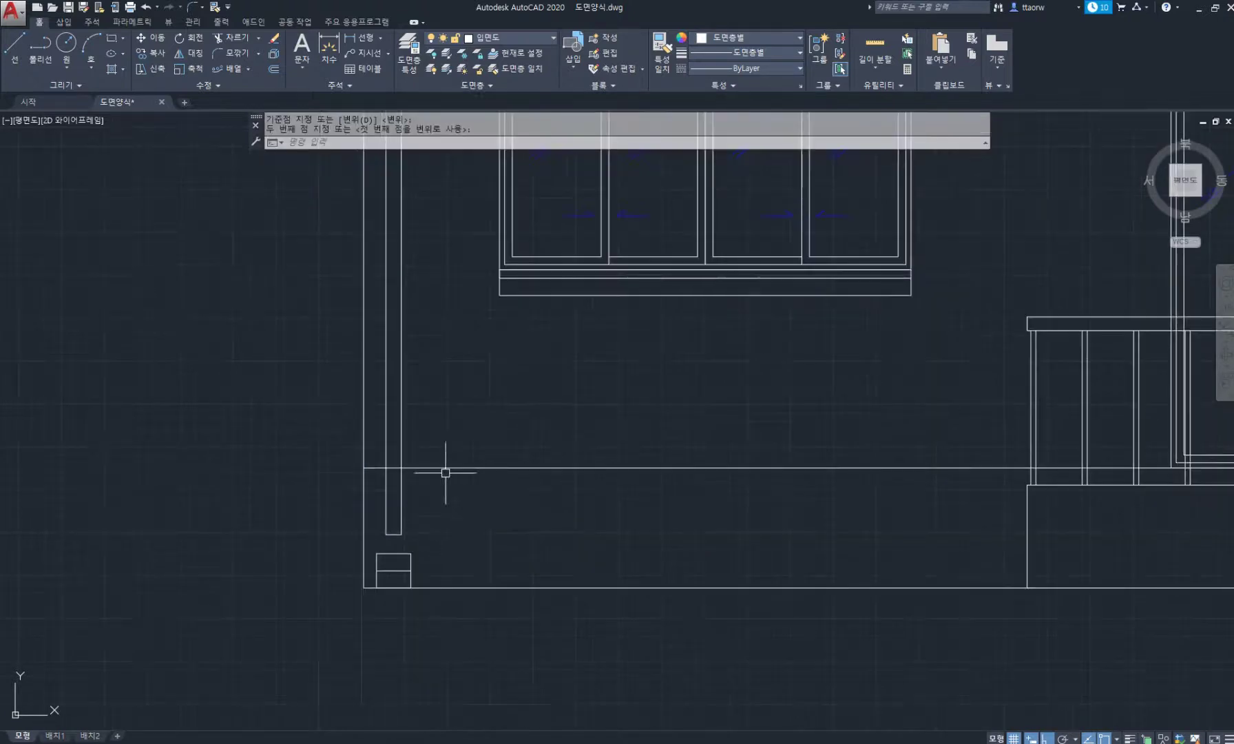
Draw a short horizontal bracket line across the downpipe just below the window-head level and offset a parallel line beneath it
{"action": "key", "text": "Return"}
{"action": "scroll", "coordinate": [434, 327], "scroll_direction": "up", "scroll_amount": 2}
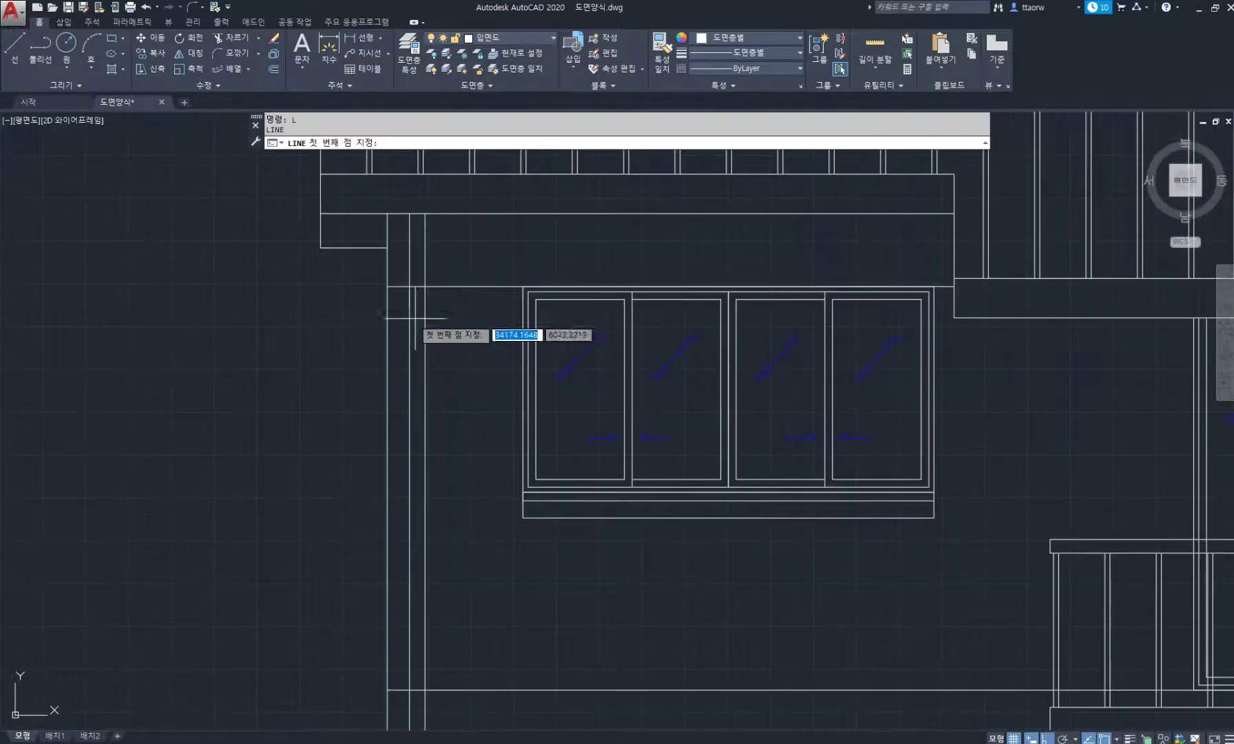
{"action": "left_click", "coordinate": [408, 314]}
{"action": "left_click", "coordinate": [425, 314]}
{"action": "key", "text": "Return"}
{"action": "scroll", "coordinate": [412, 296], "scroll_direction": "up", "scroll_amount": 4}
{"action": "type", "text": "o"}
{"action": "key", "text": "Return"}
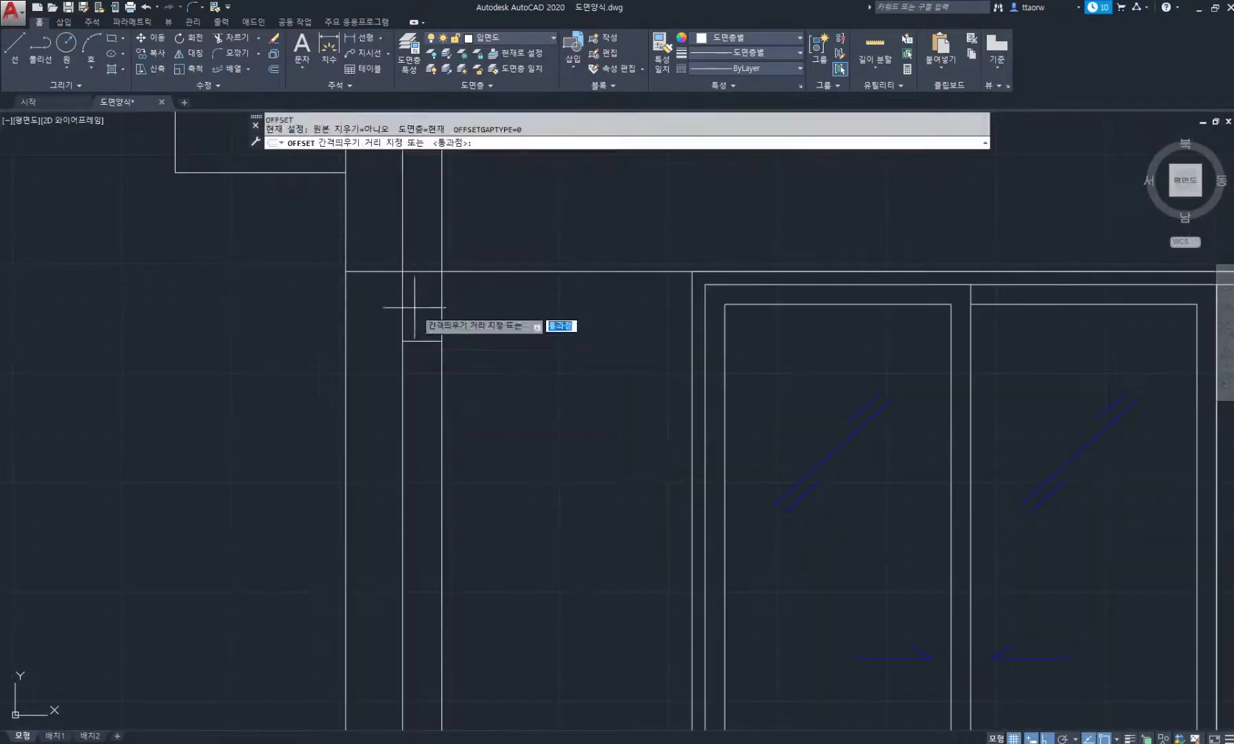
{"action": "key", "text": "Return"}
{"action": "left_click", "coordinate": [416, 340]}
{"action": "key", "text": "Return"}
{"action": "key", "text": "Escape"}
{"action": "key", "text": "Escape"}
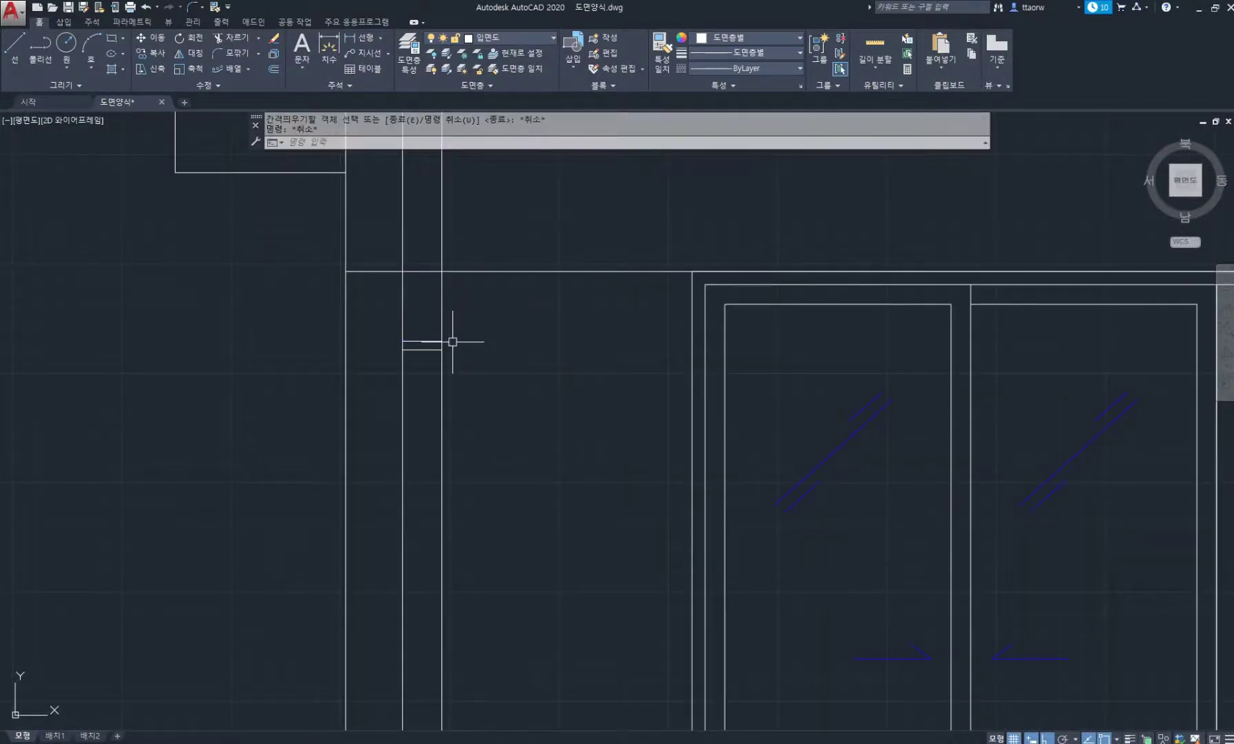
Copy the pair of bracket lines straight down to the downpipe's middle and lower part
{"action": "type", "text": "co"}
{"action": "key", "text": "Return"}
{"action": "left_click", "coordinate": [394, 335]}
{"action": "left_click", "coordinate": [455, 352]}
{"action": "key", "text": "Return"}
{"action": "scroll", "coordinate": [525, 384], "scroll_direction": "down", "scroll_amount": 5}
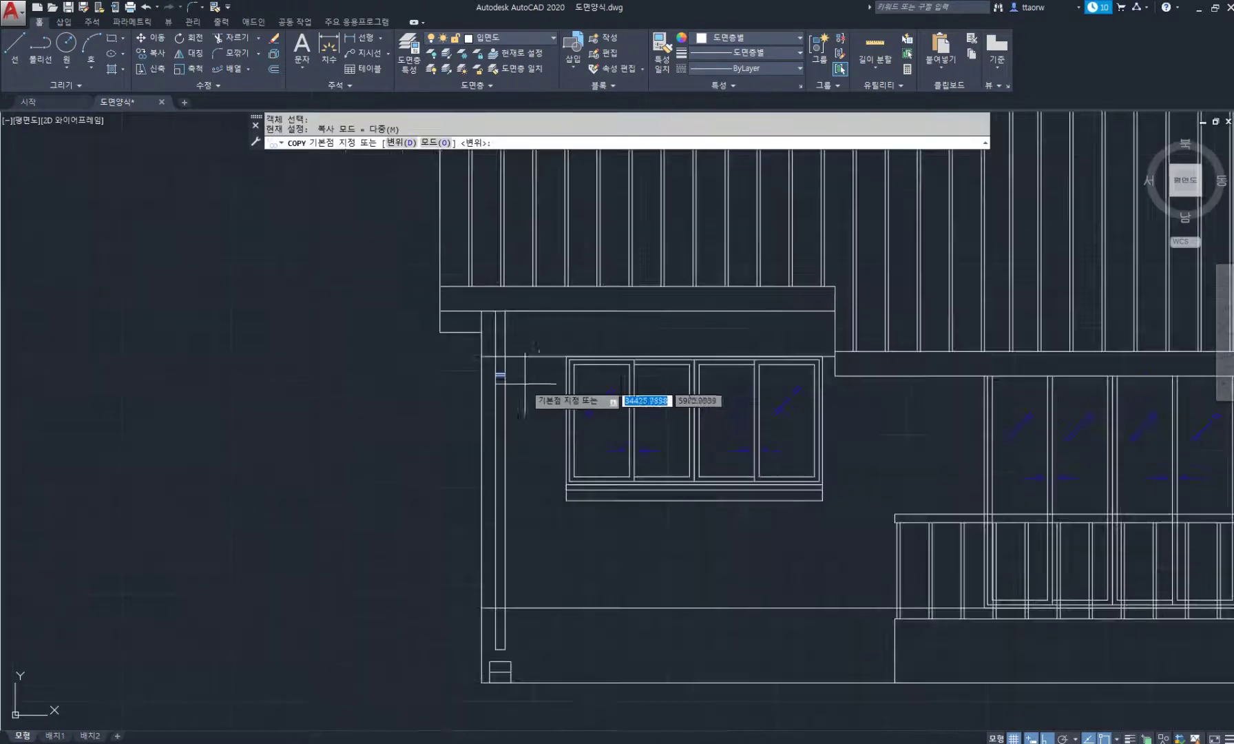
{"action": "left_click", "coordinate": [539, 382]}
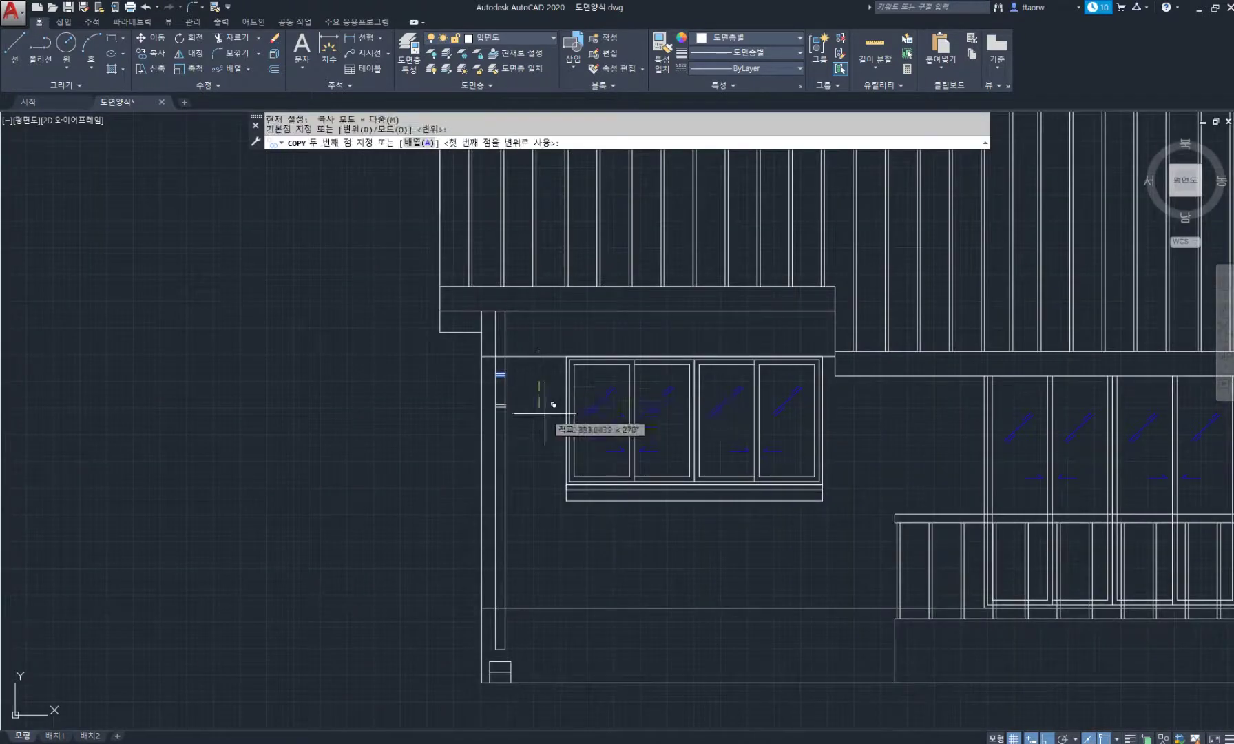
{"action": "left_click", "coordinate": [551, 472]}
{"action": "left_click", "coordinate": [552, 583]}
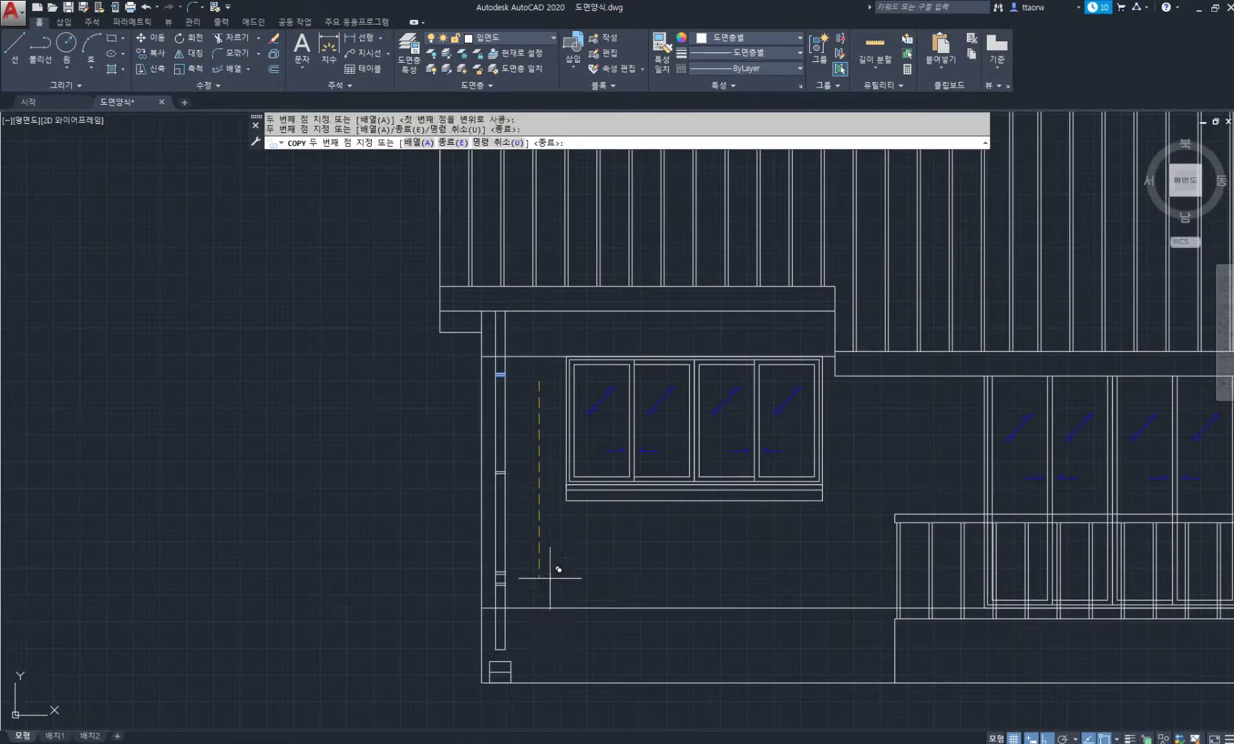
{"action": "key", "text": "Return"}
{"action": "type", "text": "tr"}
{"action": "key", "text": "Return"}
{"action": "key", "text": "Return"}
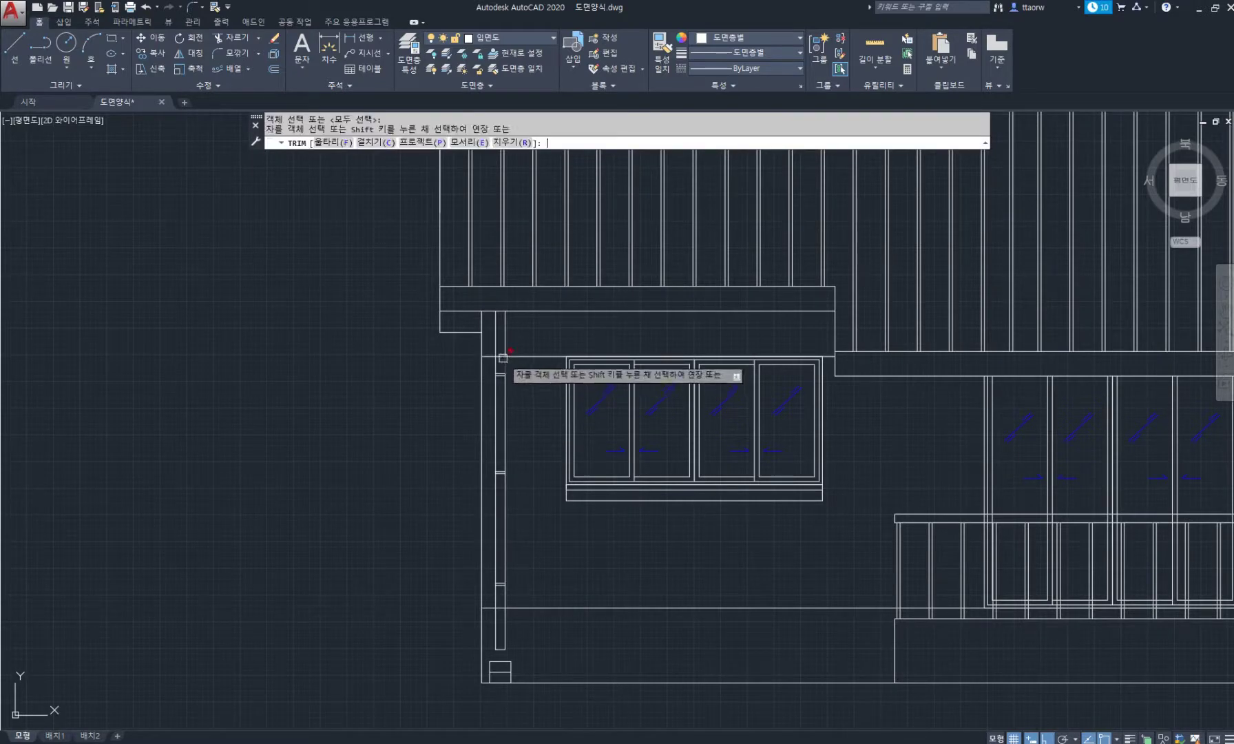
{"action": "key", "text": "Return"}
{"action": "scroll", "coordinate": [503, 358], "scroll_direction": "up", "scroll_amount": 2}
{"action": "scroll", "coordinate": [421, 364], "scroll_direction": "down", "scroll_amount": 3}
{"action": "key", "text": "Escape"}
{"action": "key", "text": "Escape"}
Copy the downpipe with its brackets and base block to the right wall end, about 10,760 mm away, and near the terrace's left end
{"action": "middle_click_drag", "start_coordinate": [490, 407], "coordinate": [435, 406]}
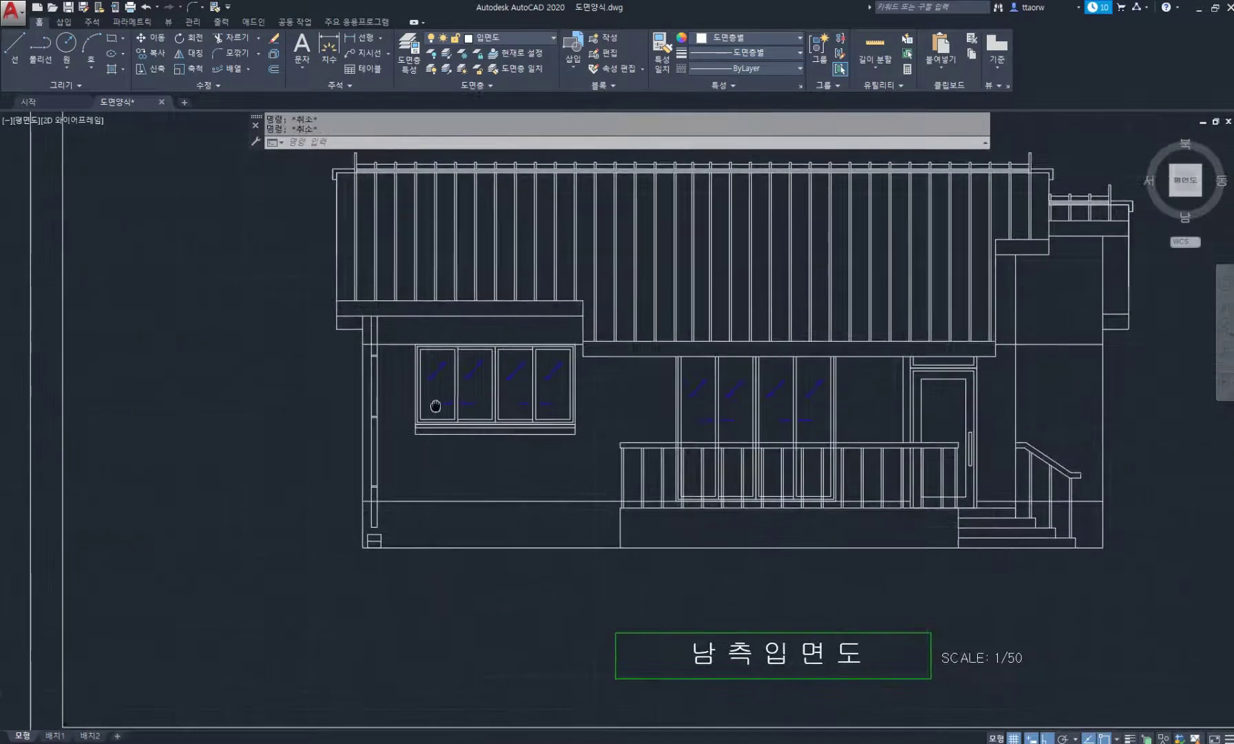
{"action": "type", "text": "co"}
{"action": "key", "text": "Return"}
{"action": "left_click", "coordinate": [387, 344]}
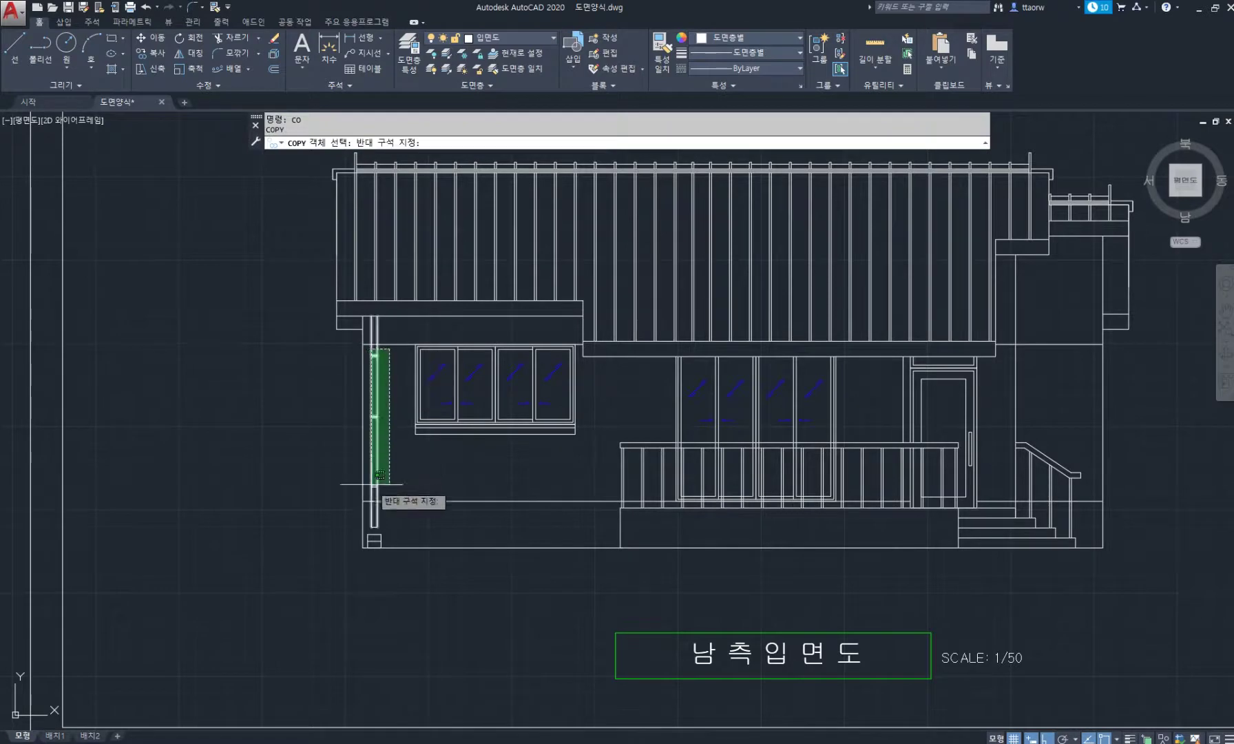
{"action": "left_click", "coordinate": [358, 510]}
{"action": "left_click", "coordinate": [314, 463]}
{"action": "left_click", "coordinate": [391, 575]}
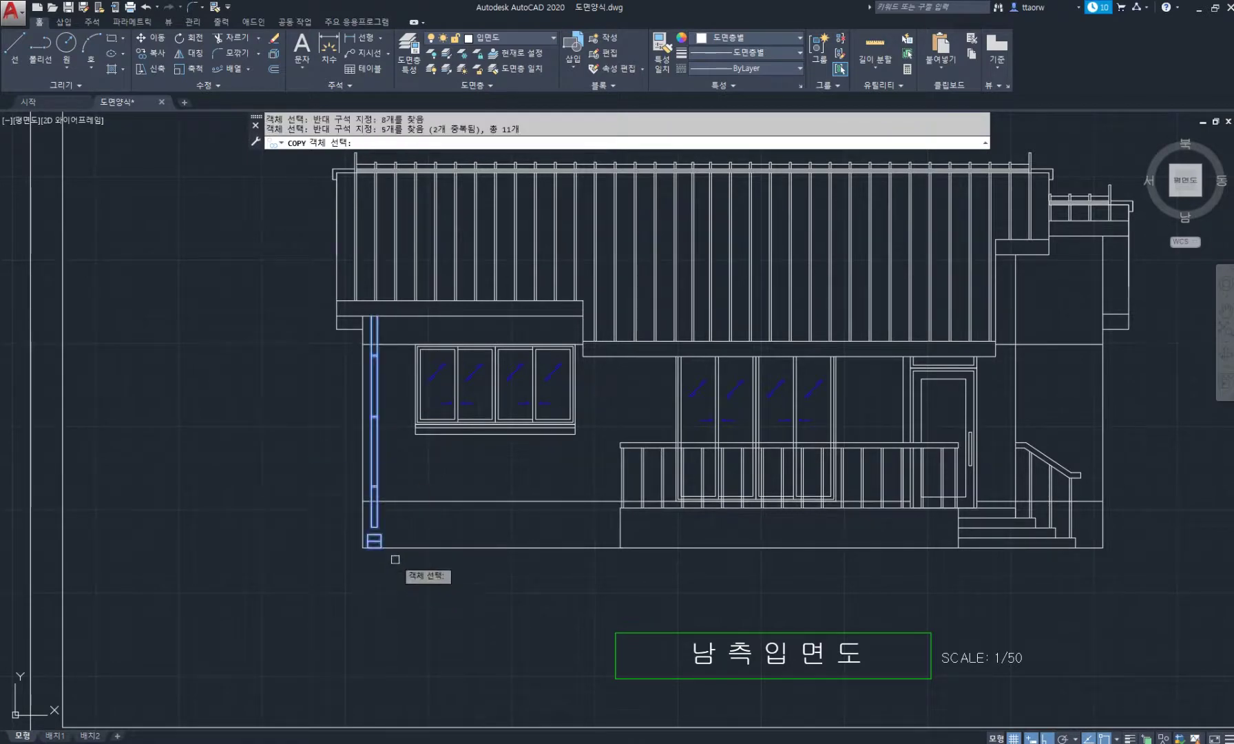
{"action": "middle_click_drag", "start_coordinate": [398, 526], "coordinate": [307, 510]}
{"action": "scroll", "coordinate": [308, 510], "scroll_direction": "down", "scroll_amount": 2}
{"action": "key", "text": "Return"}
{"action": "left_click", "coordinate": [285, 577]}
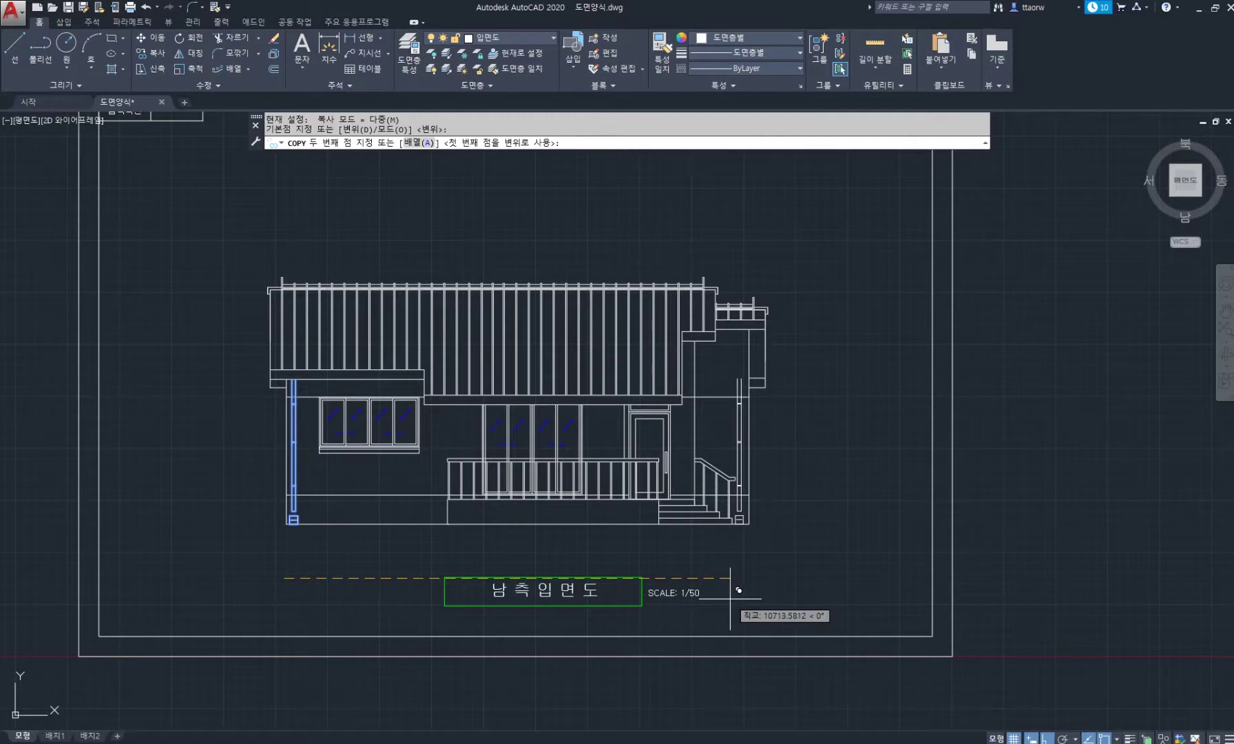
{"action": "middle_click_drag", "start_coordinate": [738, 590], "coordinate": [612, 589]}
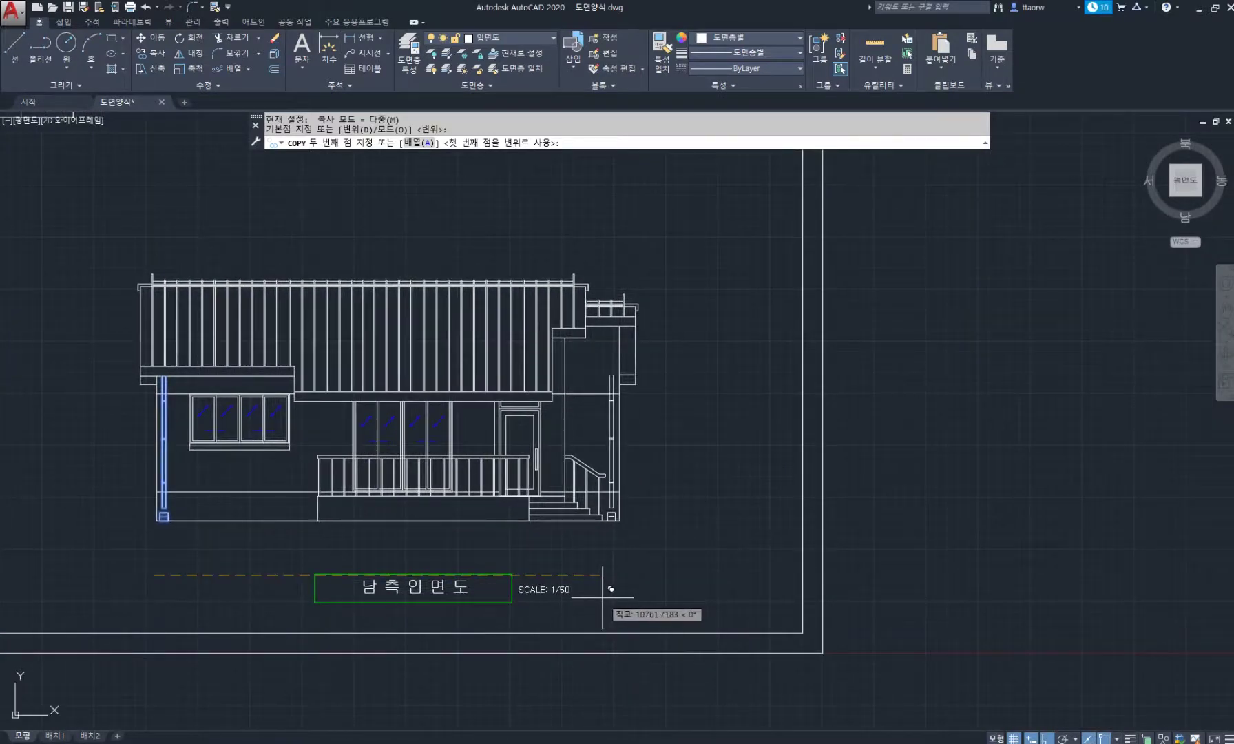
{"action": "left_click", "coordinate": [611, 589]}
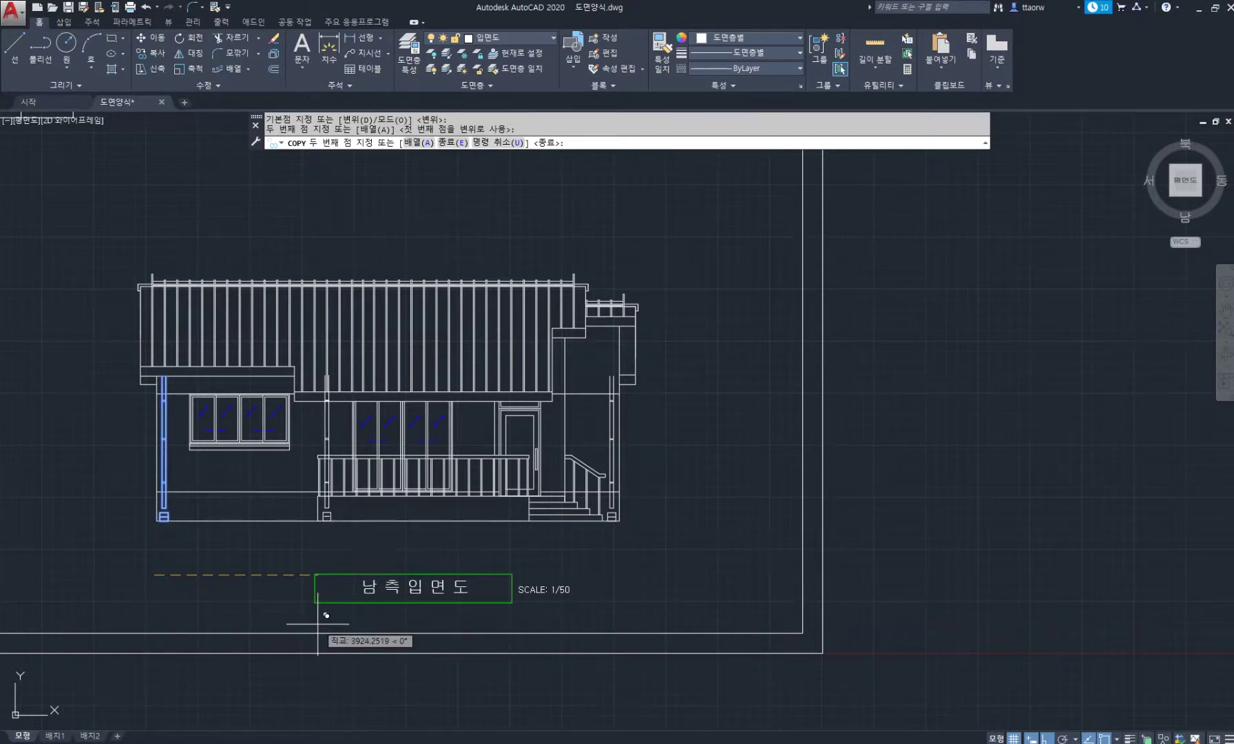
{"action": "key", "text": "Return"}
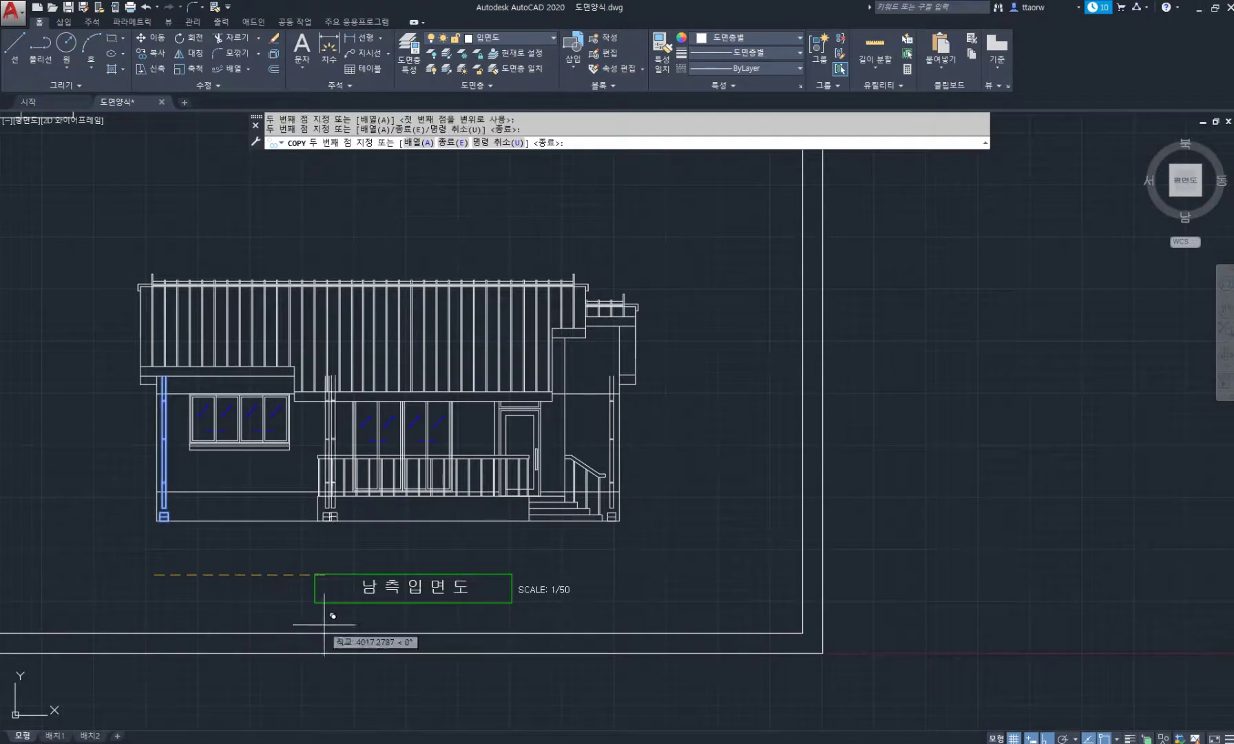
Erase the base block and its midline under the downpipe copy at the terrace
{"action": "scroll", "coordinate": [327, 495], "scroll_direction": "up", "scroll_amount": 6}
{"action": "type", "text": "e"}
{"action": "key", "text": "Return"}
{"action": "left_click", "coordinate": [307, 564]}
{"action": "left_click", "coordinate": [445, 646]}
{"action": "key", "text": "Return"}
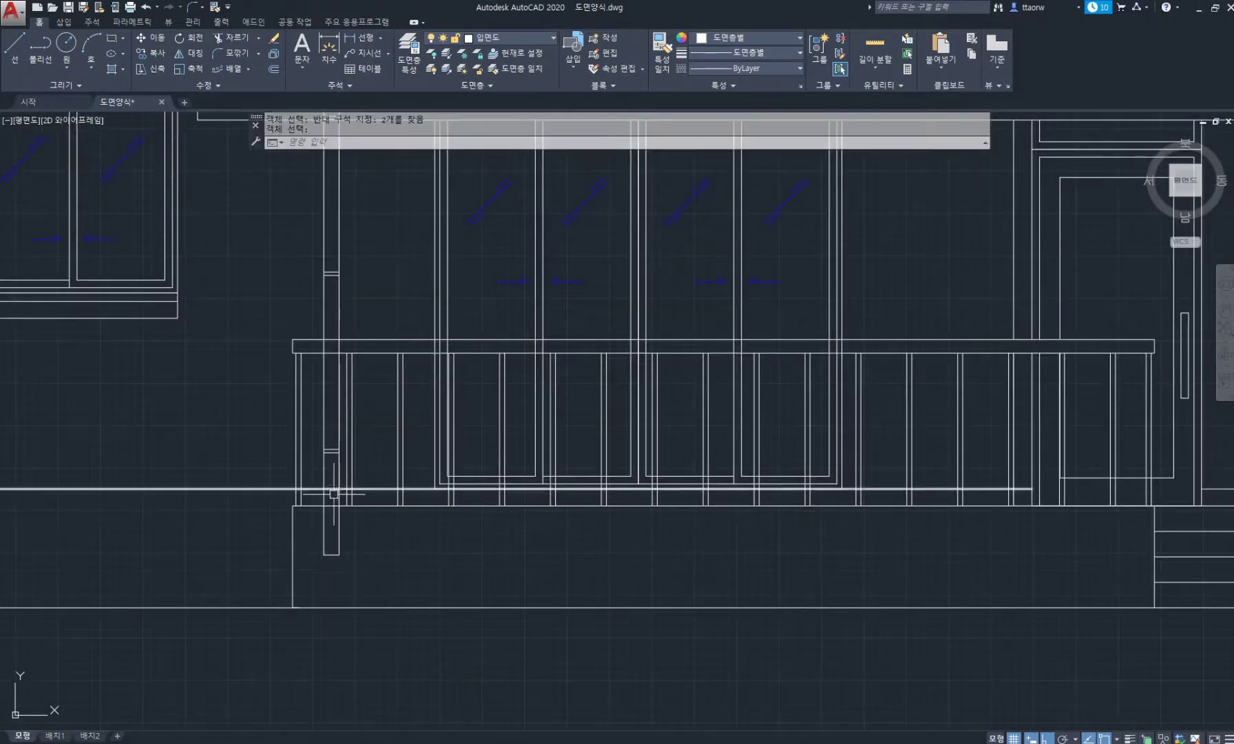
Trim the terrace downpipe's edges below the deck line and where they cross the handrail
{"action": "middle_click_drag", "start_coordinate": [333, 495], "coordinate": [382, 502]}
{"action": "type", "text": "tr"}
{"action": "key", "text": "Return"}
{"action": "key", "text": "Return"}
{"action": "left_click", "coordinate": [416, 536]}
{"action": "left_click", "coordinate": [357, 580]}
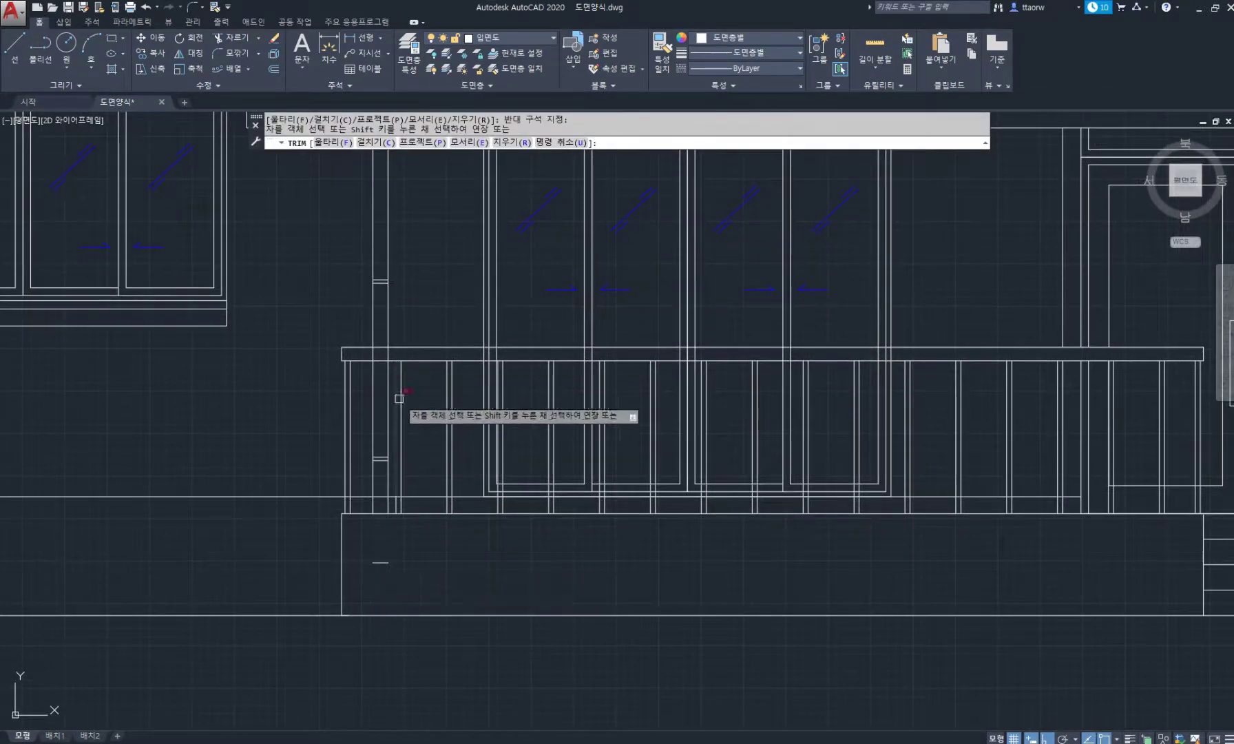
{"action": "scroll", "coordinate": [405, 350], "scroll_direction": "up", "scroll_amount": 4}
{"action": "left_click", "coordinate": [387, 354]}
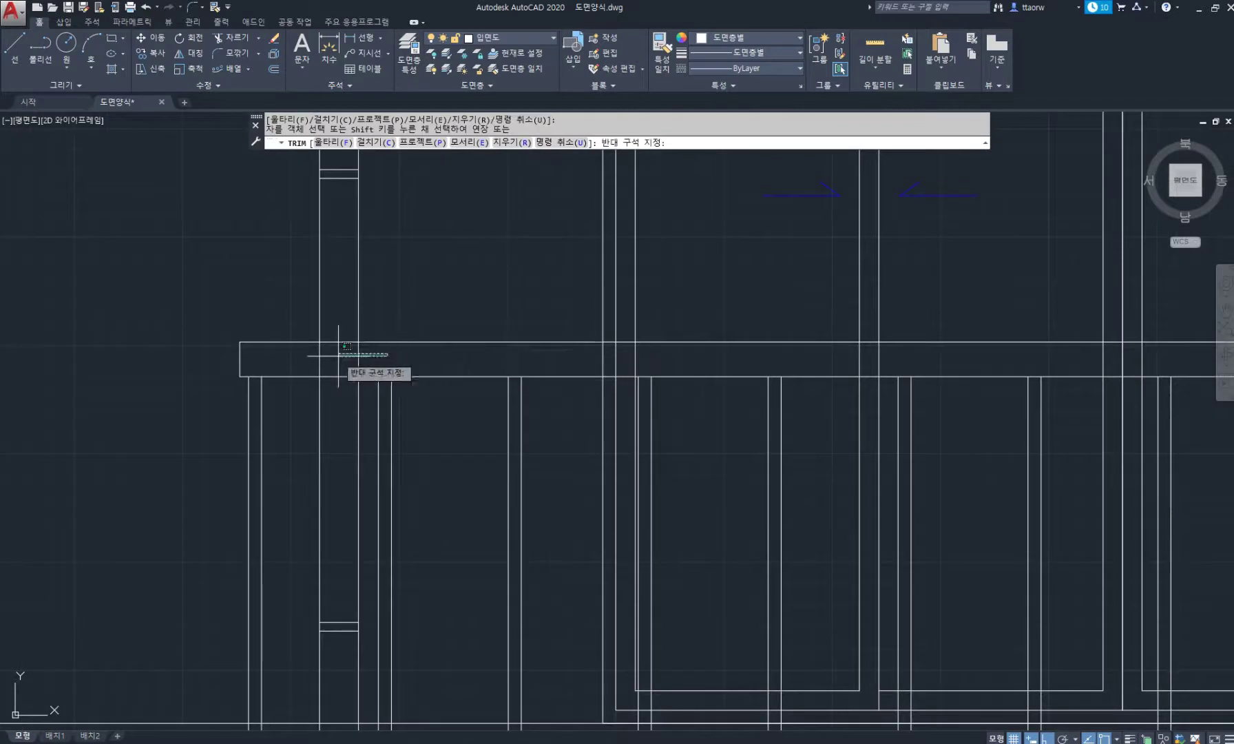
{"action": "left_click", "coordinate": [304, 355]}
Trim the terrace downpipe's edges in the narrow gap between its upper bracket and the main roof's eave line
{"action": "scroll", "coordinate": [460, 433], "scroll_direction": "down", "scroll_amount": 4}
{"action": "middle_click_drag", "start_coordinate": [449, 275], "coordinate": [460, 479]}
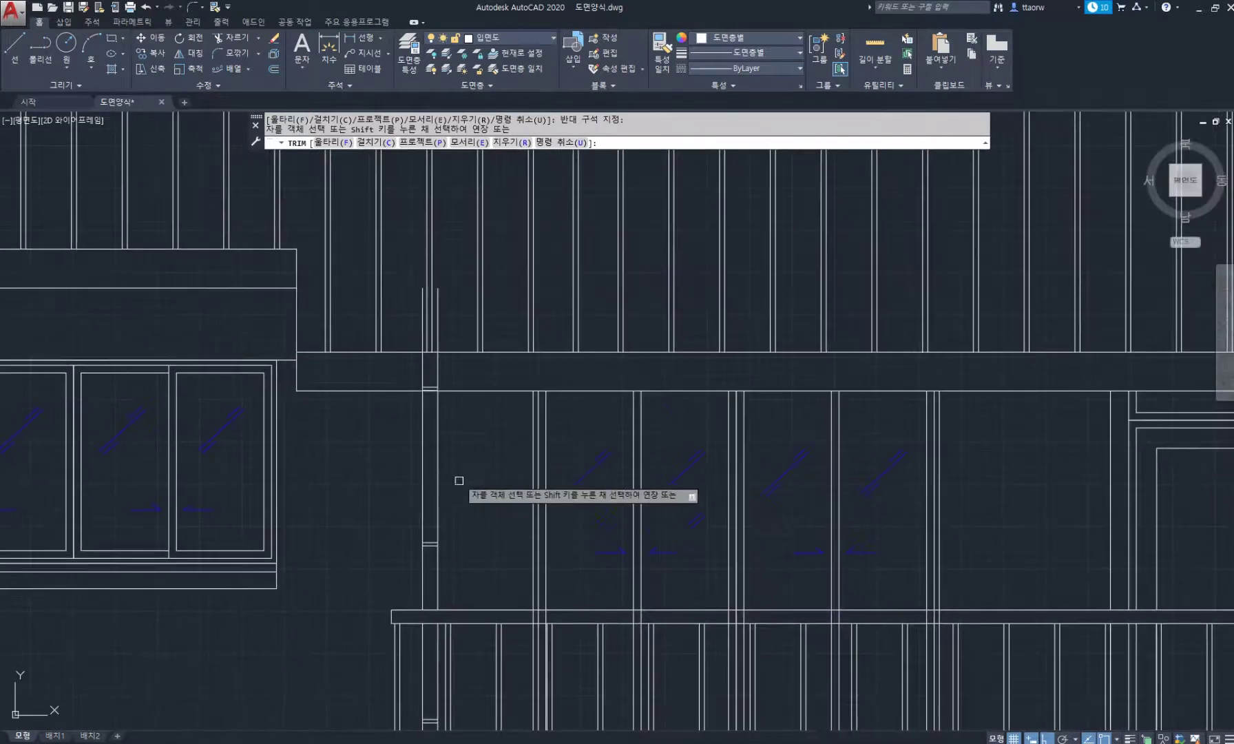
{"action": "scroll", "coordinate": [459, 480], "scroll_direction": "up", "scroll_amount": 3}
{"action": "scroll", "coordinate": [407, 390], "scroll_direction": "up", "scroll_amount": 2}
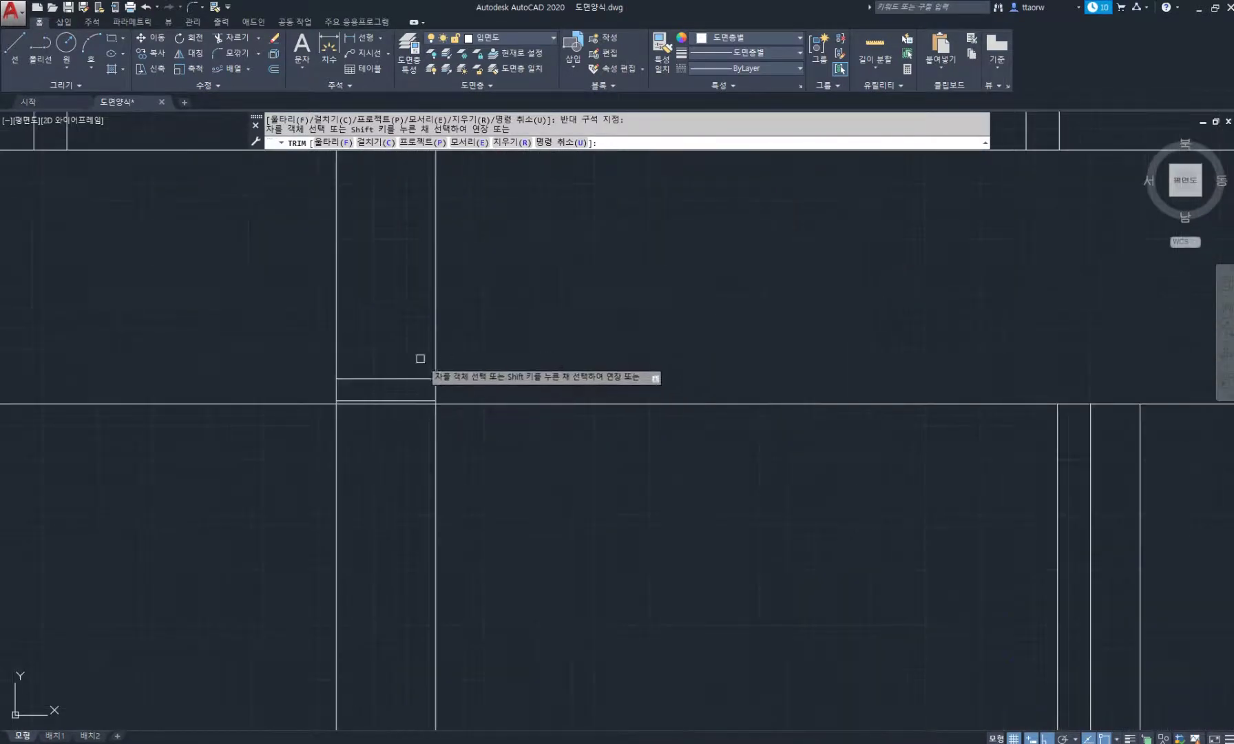
{"action": "scroll", "coordinate": [435, 372], "scroll_direction": "up", "scroll_amount": 2}
{"action": "scroll", "coordinate": [433, 448], "scroll_direction": "up", "scroll_amount": 2}
{"action": "middle_click_drag", "start_coordinate": [433, 446], "coordinate": [761, 425]}
{"action": "left_click", "coordinate": [799, 425]}
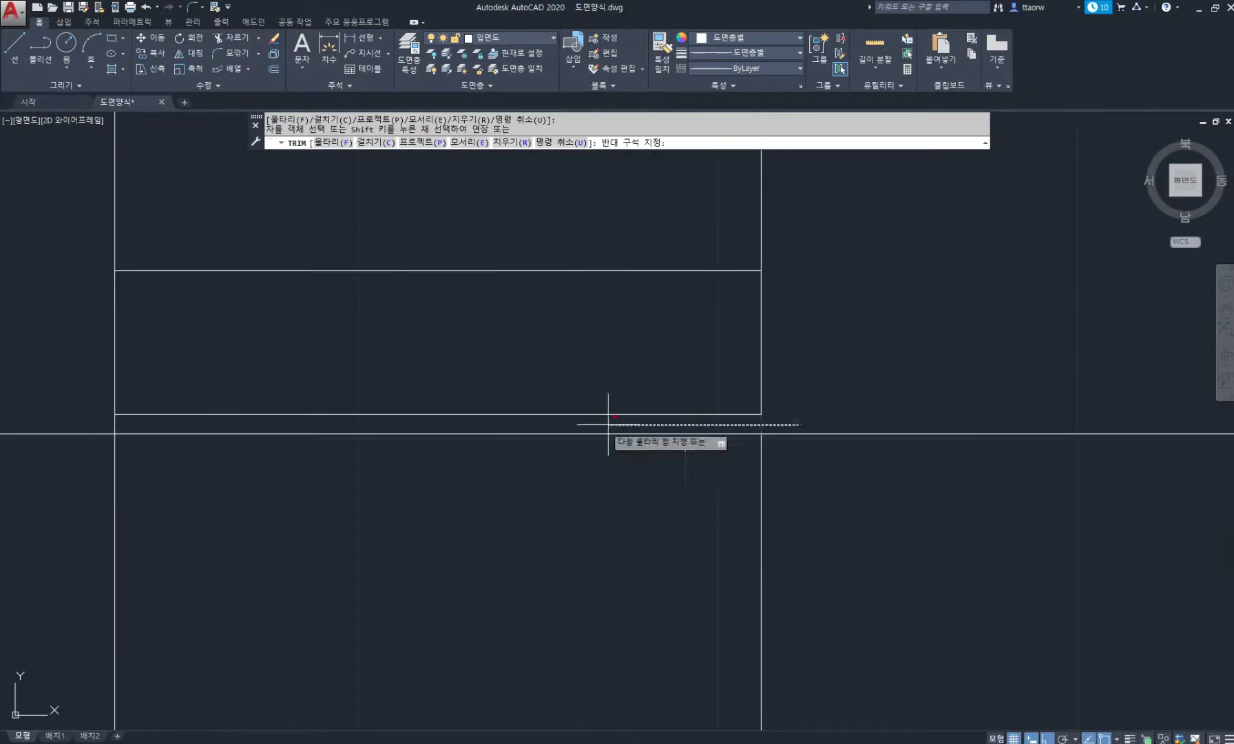
{"action": "left_click", "coordinate": [105, 425]}
{"action": "scroll", "coordinate": [354, 402], "scroll_direction": "down", "scroll_amount": 4}
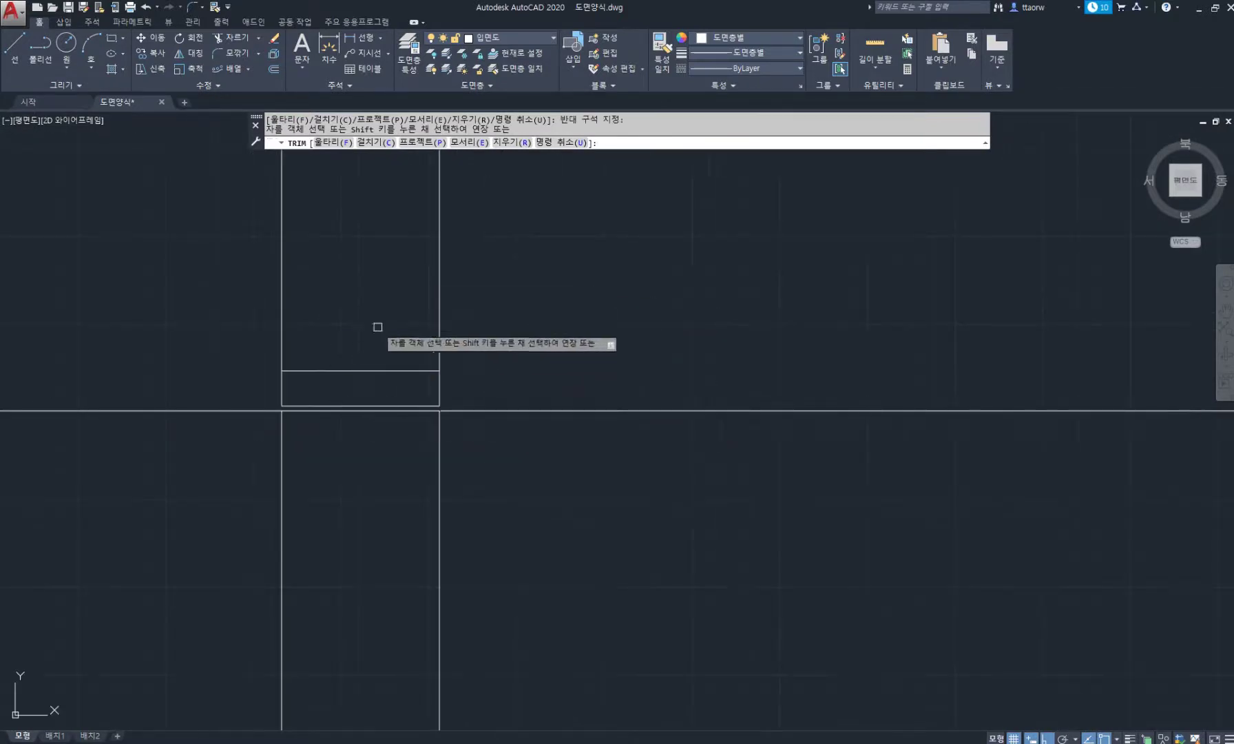
{"action": "scroll", "coordinate": [316, 403], "scroll_direction": "down", "scroll_amount": 3}
Erase the leftover downpipe end line inside the terrace base and the pipe and bracket remnants inside the main roof's eave band
{"action": "type", "text": "R"}
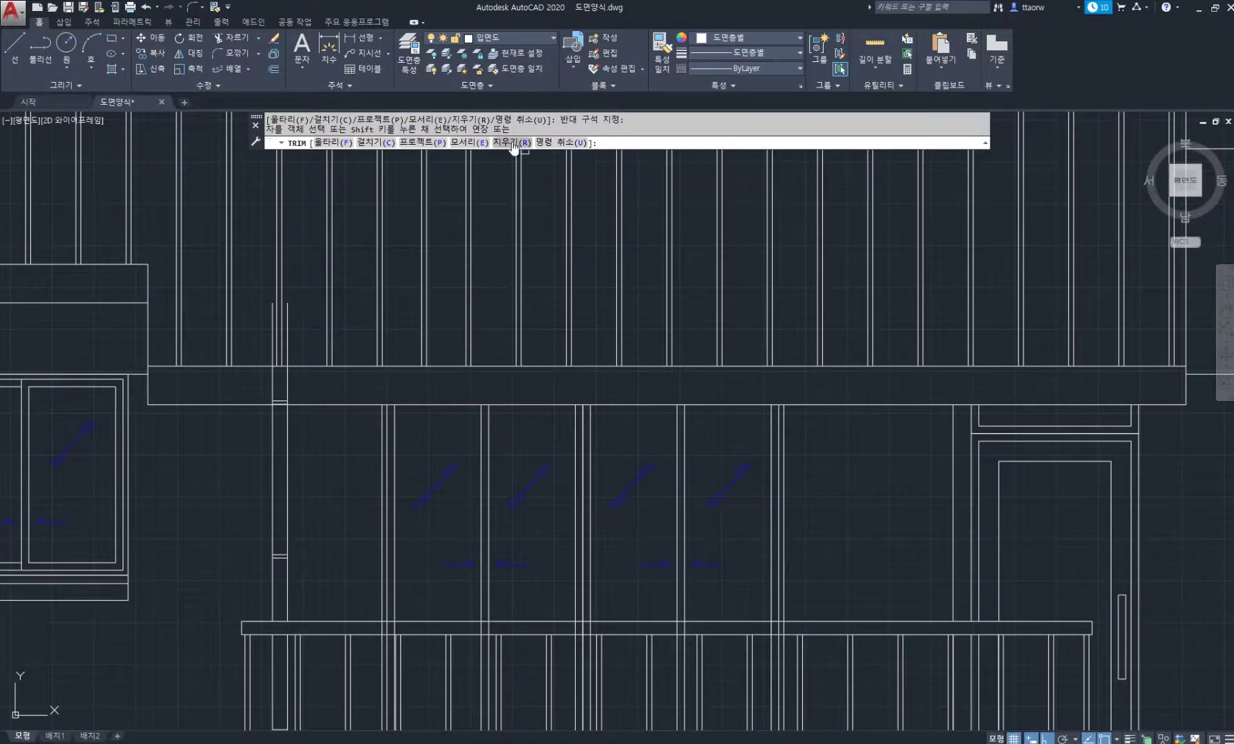
{"action": "key", "text": "Return"}
{"action": "scroll", "coordinate": [386, 413], "scroll_direction": "down", "scroll_amount": 2}
{"action": "left_click", "coordinate": [380, 565]}
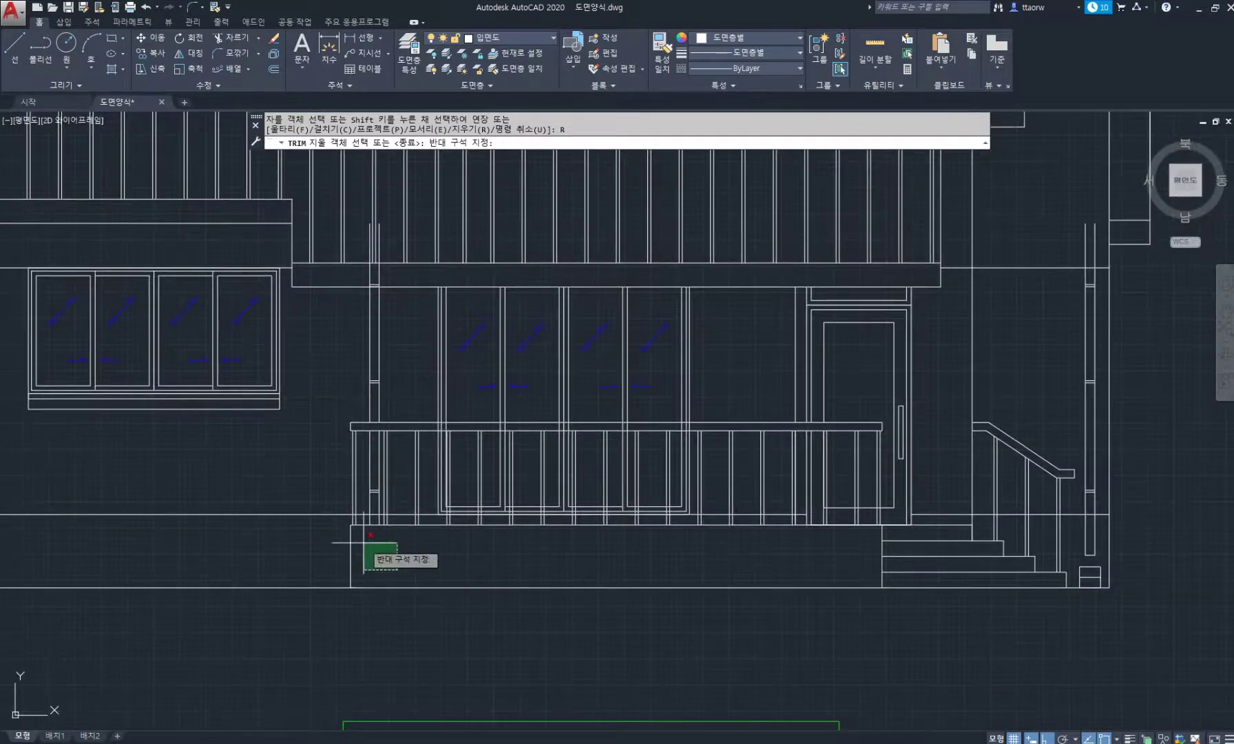
{"action": "left_click", "coordinate": [331, 514]}
{"action": "scroll", "coordinate": [408, 268], "scroll_direction": "up", "scroll_amount": 4}
{"action": "left_click", "coordinate": [375, 340]}
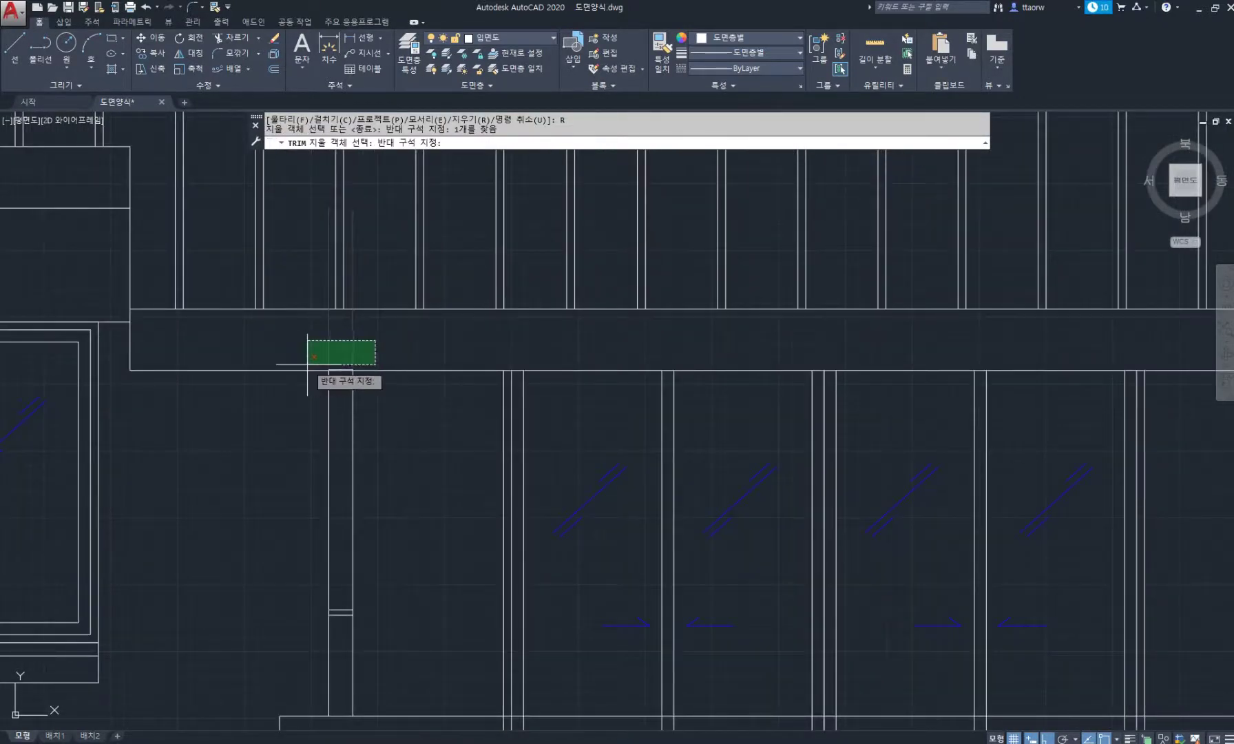
{"action": "left_click", "coordinate": [306, 363]}
{"action": "left_click", "coordinate": [294, 335]}
{"action": "left_click", "coordinate": [387, 397]}
{"action": "key", "text": "Return"}
{"action": "scroll", "coordinate": [444, 405], "scroll_direction": "down", "scroll_amount": 3}
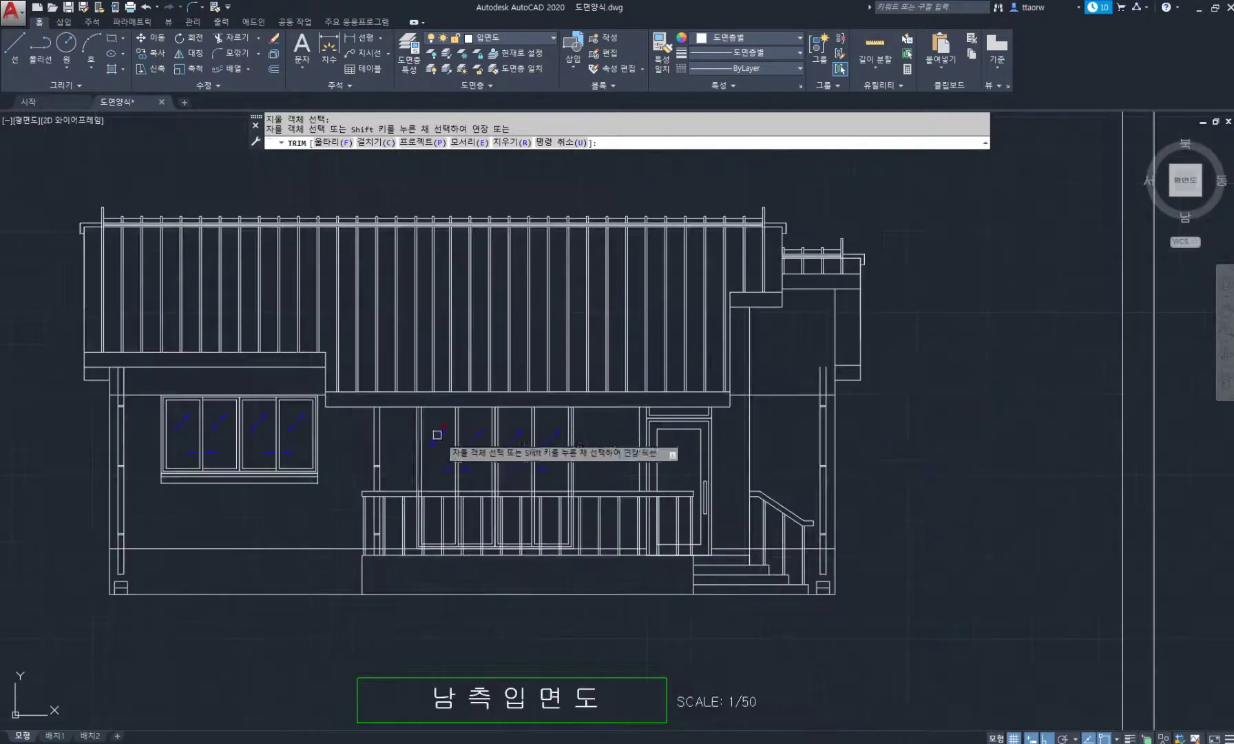
Extend both edges of the east wall's downpipe up to the underside of the small side roof's eave band
{"action": "middle_click_drag", "start_coordinate": [437, 427], "coordinate": [506, 426]}
{"action": "middle_click_drag", "start_coordinate": [963, 431], "coordinate": [669, 387]}
{"action": "scroll", "coordinate": [664, 313], "scroll_direction": "up", "scroll_amount": 2}
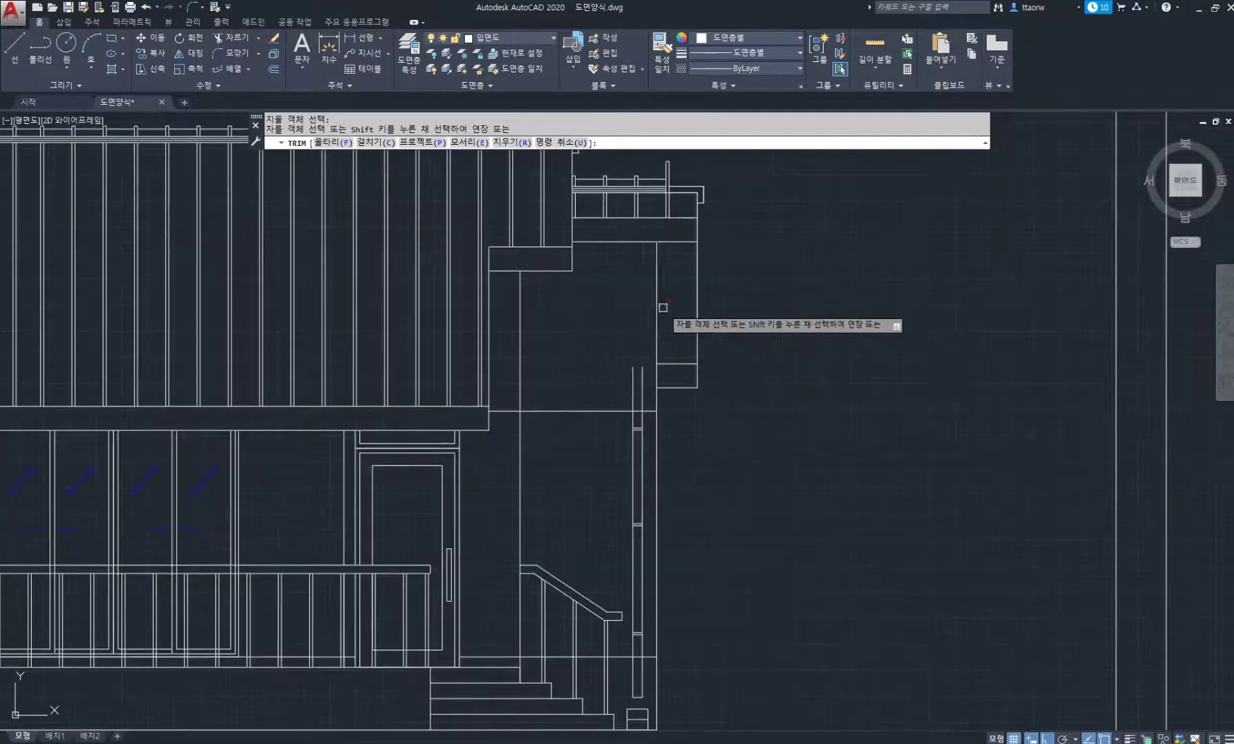
{"action": "middle_click_drag", "start_coordinate": [661, 311], "coordinate": [758, 380]}
{"action": "left_click", "coordinate": [738, 421], "text": "shift"}
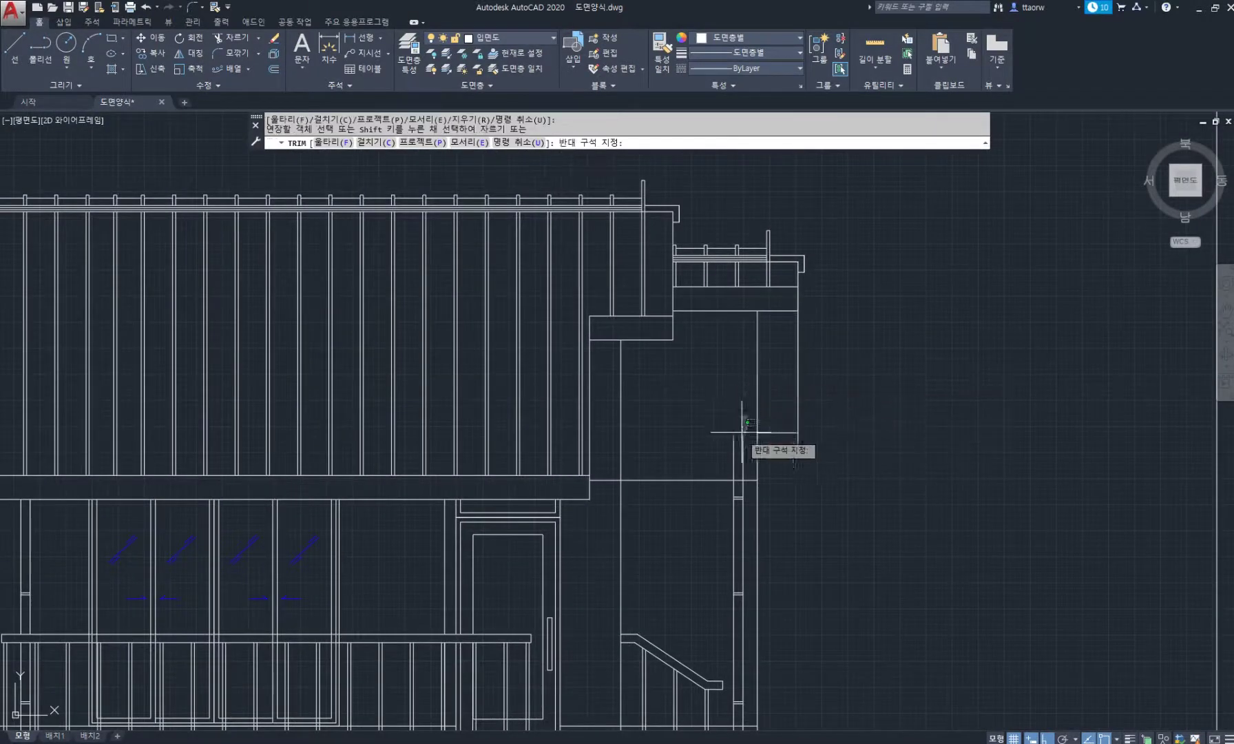
{"action": "left_click", "coordinate": [752, 420], "text": "shift"}
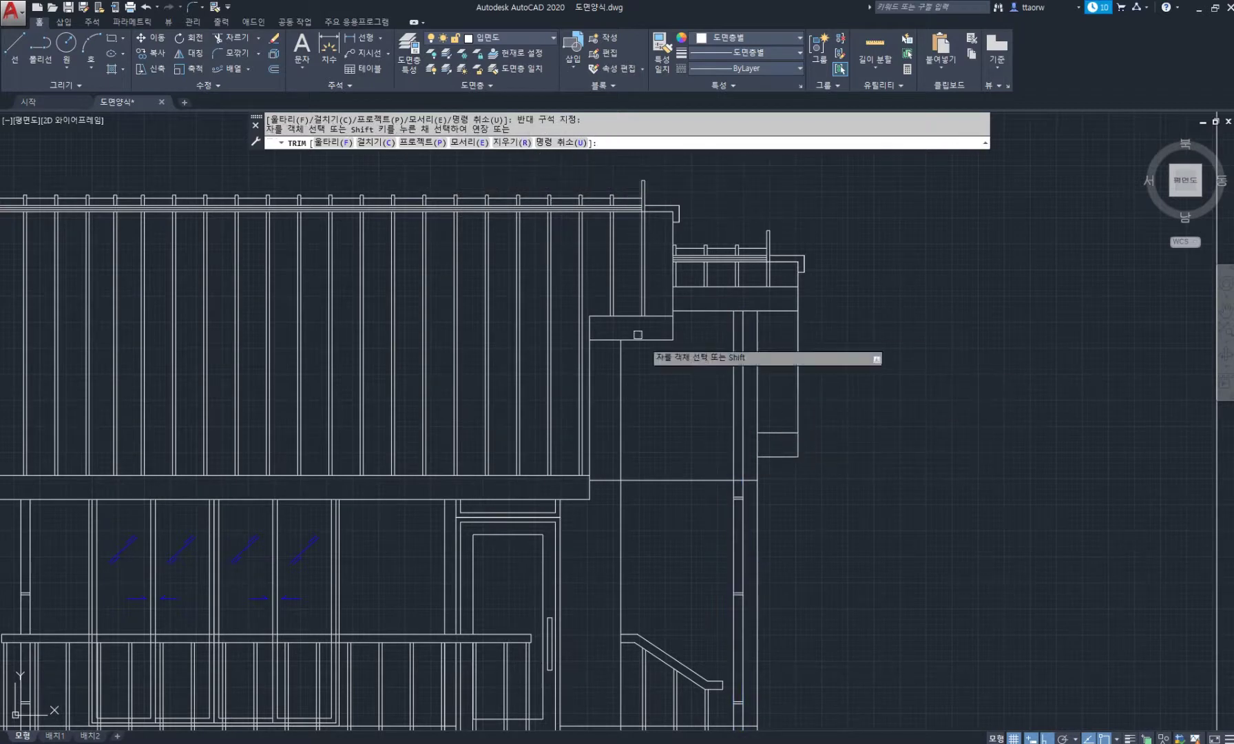
Examine the east and west downpipes, eaves and wall lines of the elevation for remaining errors, and end trimming
{"action": "scroll", "coordinate": [738, 490], "scroll_direction": "up", "scroll_amount": 4}
{"action": "scroll", "coordinate": [753, 497], "scroll_direction": "down", "scroll_amount": 6}
{"action": "scroll", "coordinate": [753, 498], "scroll_direction": "down", "scroll_amount": 2}
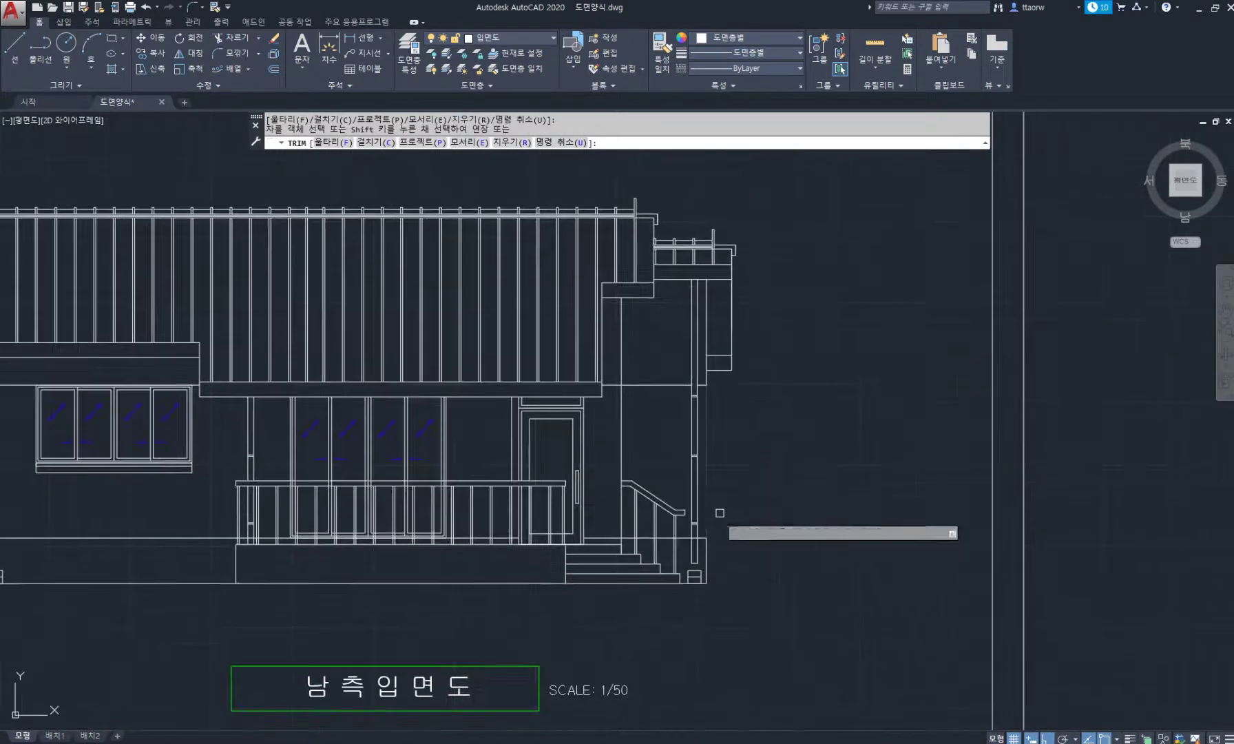
{"action": "scroll", "coordinate": [713, 513], "scroll_direction": "up", "scroll_amount": 4}
{"action": "scroll", "coordinate": [659, 583], "scroll_direction": "down", "scroll_amount": 6}
{"action": "middle_click_drag", "start_coordinate": [306, 564], "coordinate": [503, 546]}
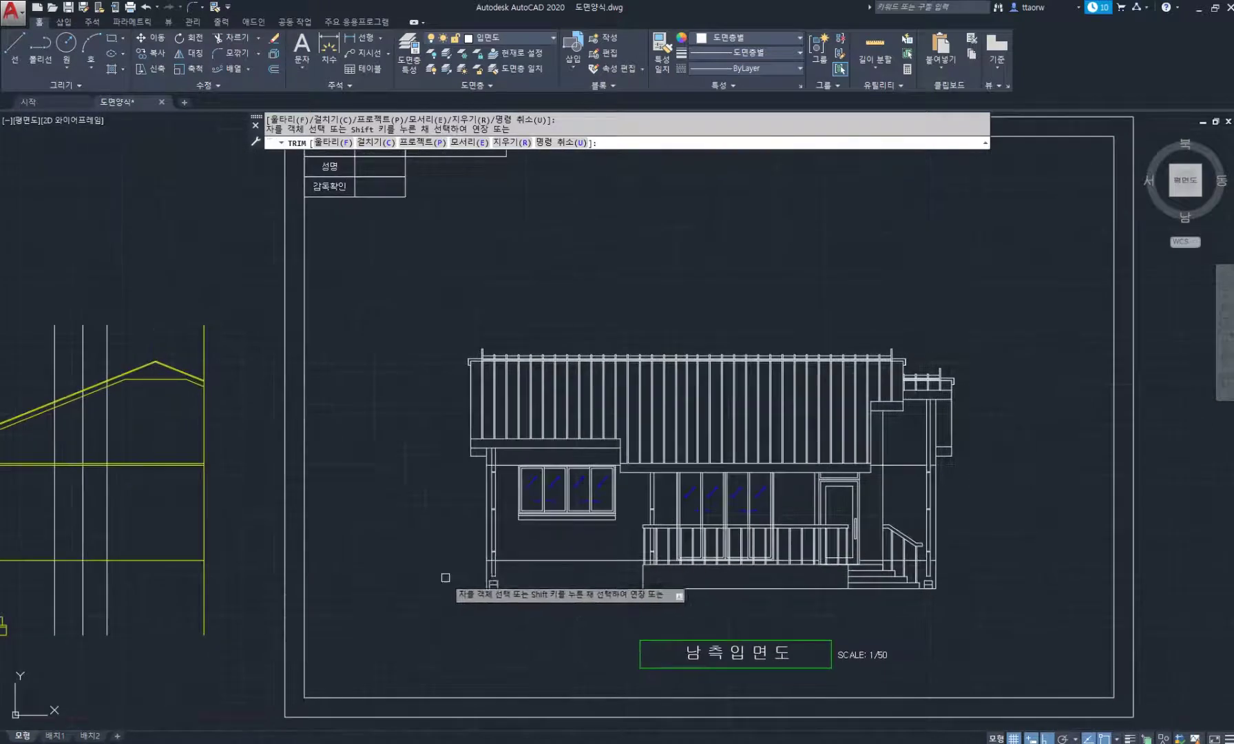
{"action": "scroll", "coordinate": [517, 530], "scroll_direction": "up", "scroll_amount": 6}
{"action": "scroll", "coordinate": [566, 336], "scroll_direction": "down", "scroll_amount": 2}
{"action": "middle_click_drag", "start_coordinate": [566, 336], "coordinate": [494, 578]}
{"action": "scroll", "coordinate": [431, 385], "scroll_direction": "up", "scroll_amount": 4}
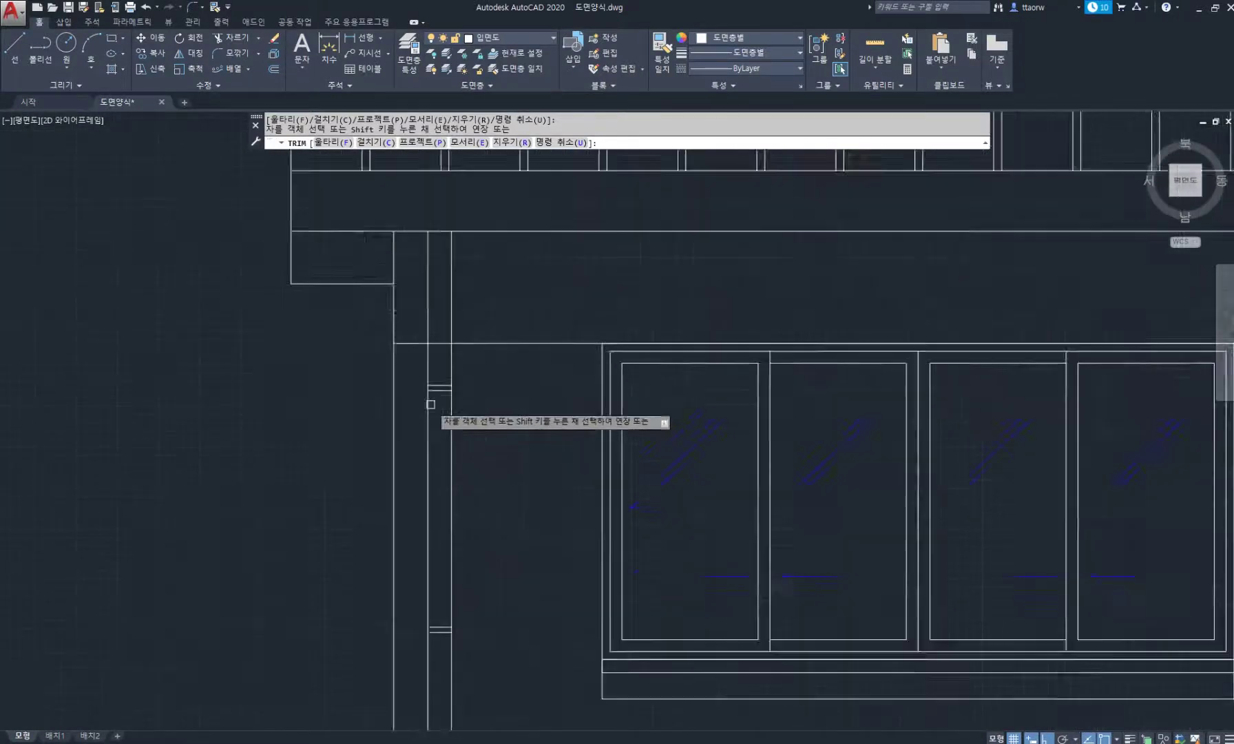
{"action": "scroll", "coordinate": [411, 418], "scroll_direction": "down", "scroll_amount": 8}
{"action": "middle_click_drag", "start_coordinate": [717, 448], "coordinate": [586, 458]}
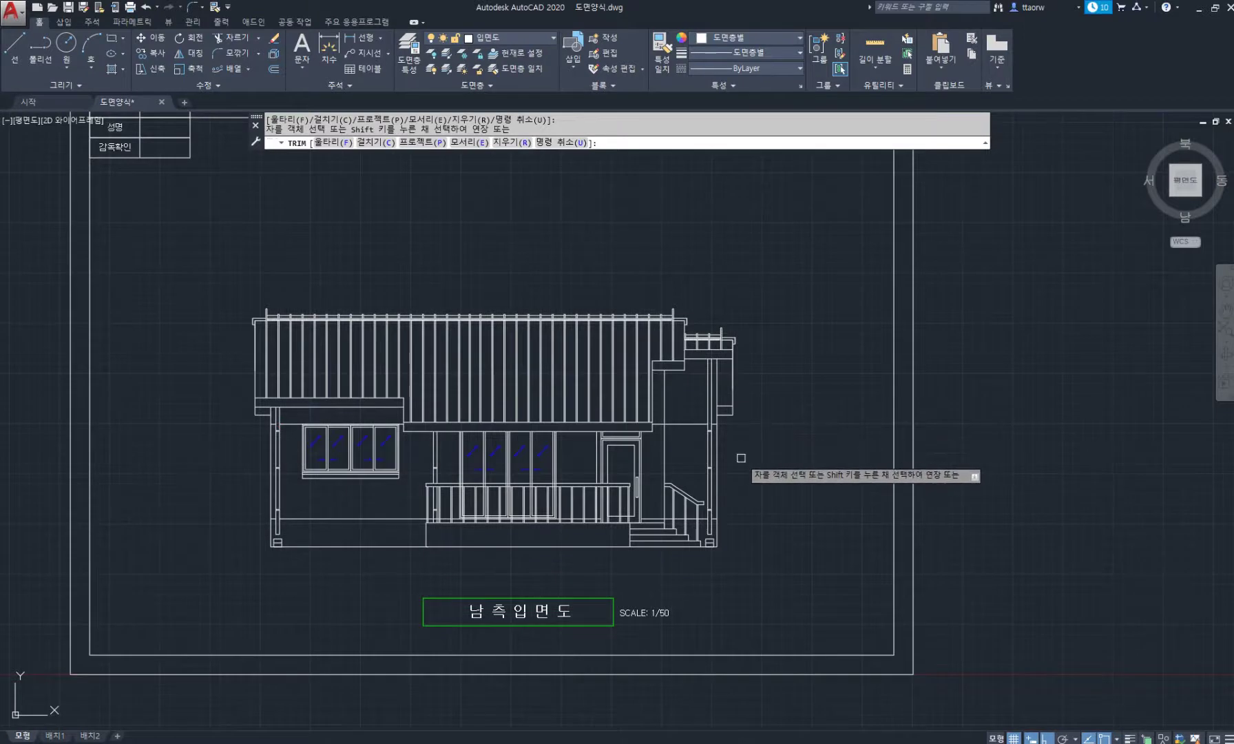
{"action": "key", "text": "Return"}
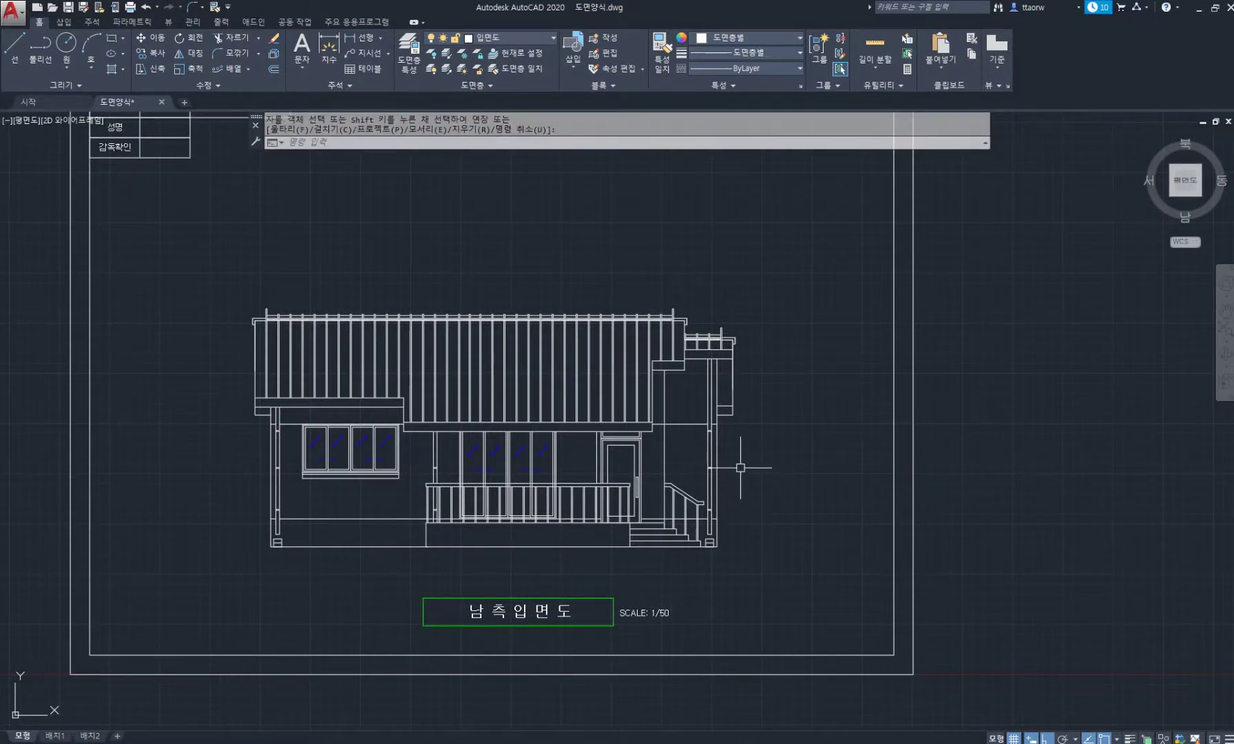
Stretch the ground line horizontally about 3000 mm past the west wall and a similar distance past the east wall
{"action": "left_click", "coordinate": [482, 546]}
{"action": "left_click", "coordinate": [271, 546]}
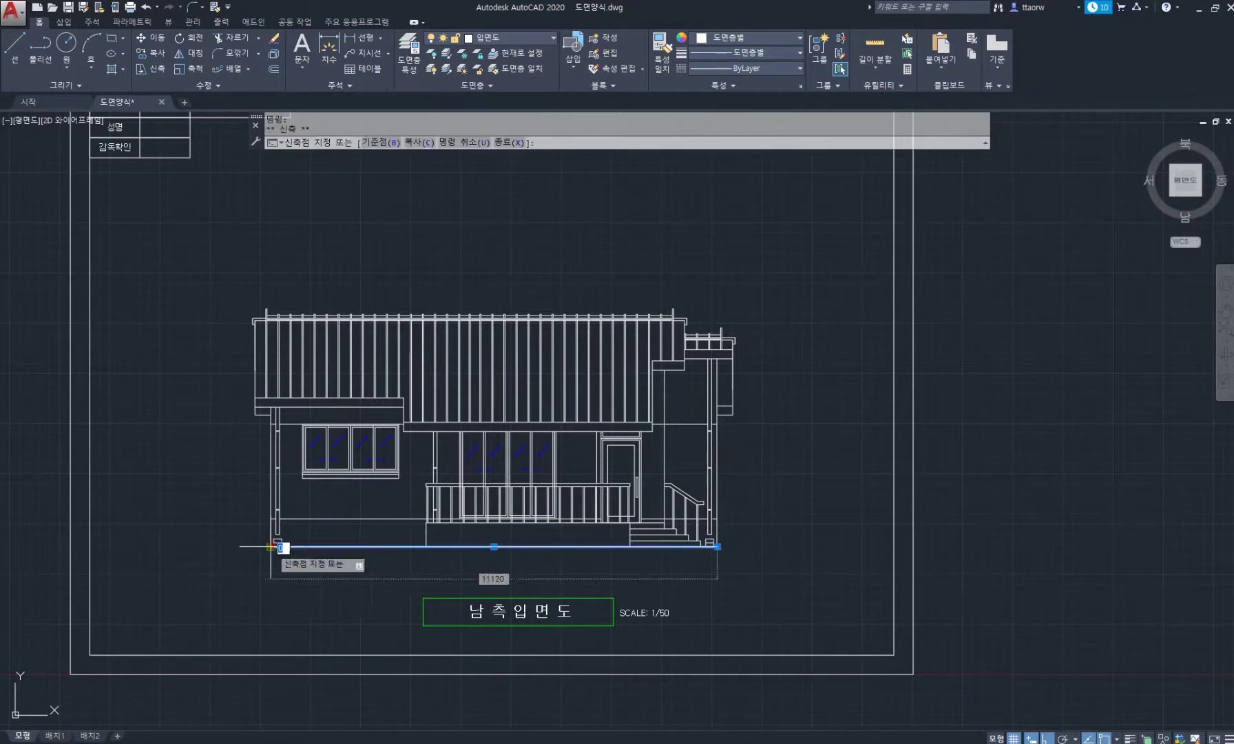
{"action": "left_click", "coordinate": [149, 545]}
{"action": "left_click", "coordinate": [718, 546]}
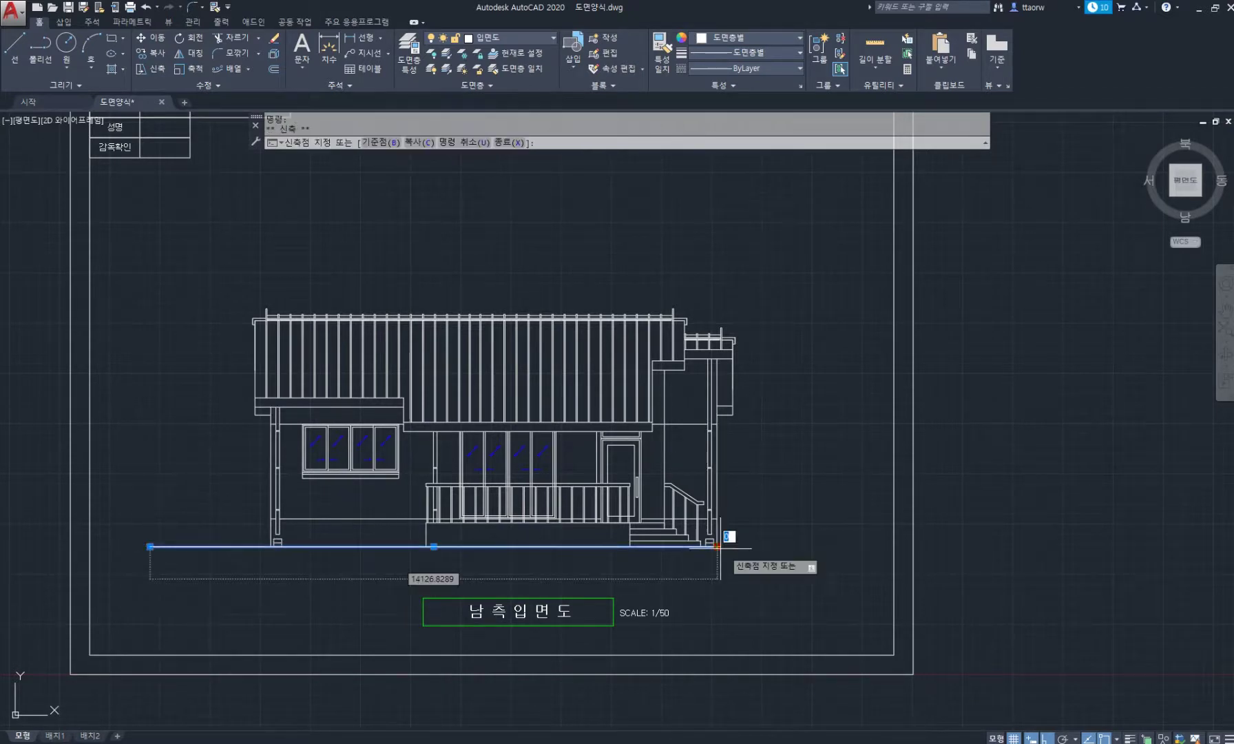
{"action": "left_click", "coordinate": [848, 546]}
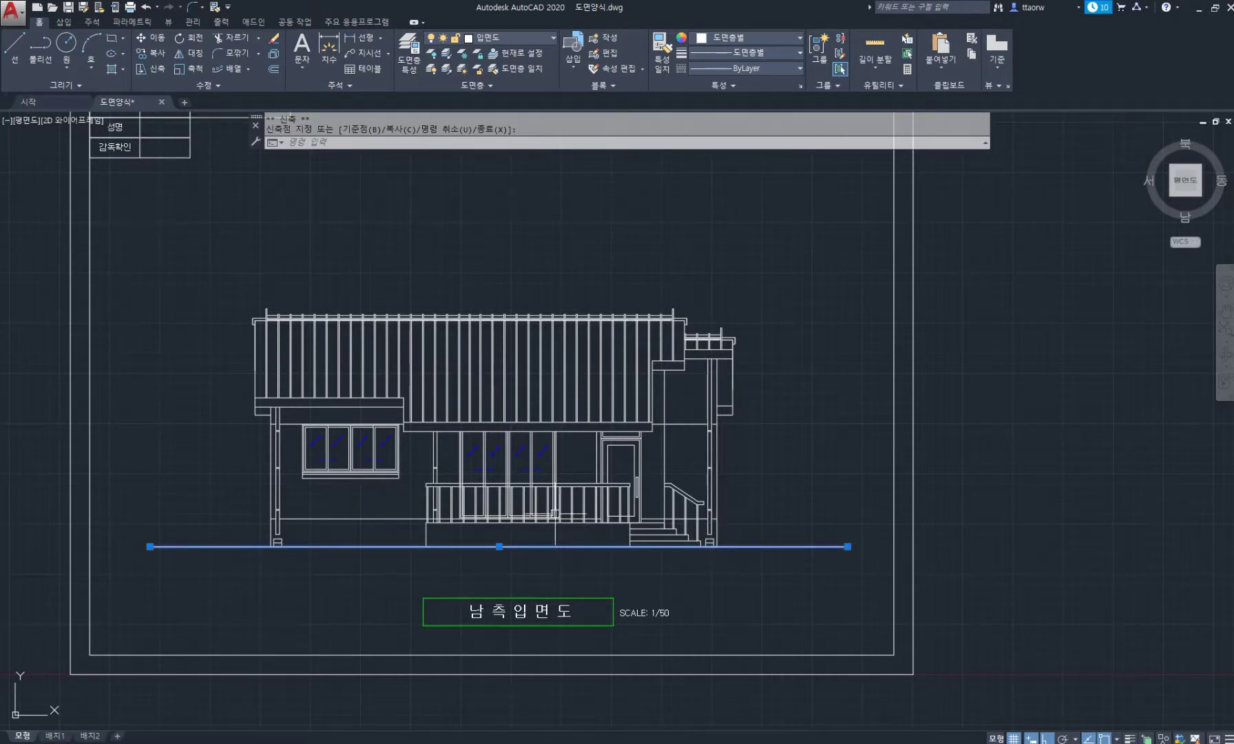
{"action": "middle_click_drag", "start_coordinate": [527, 501], "coordinate": [563, 497]}
{"action": "key", "text": "Escape"}
{"action": "key", "text": "Escape"}
Convert the ground line to a polyline and set its width to 40
{"action": "type", "text": "pe"}
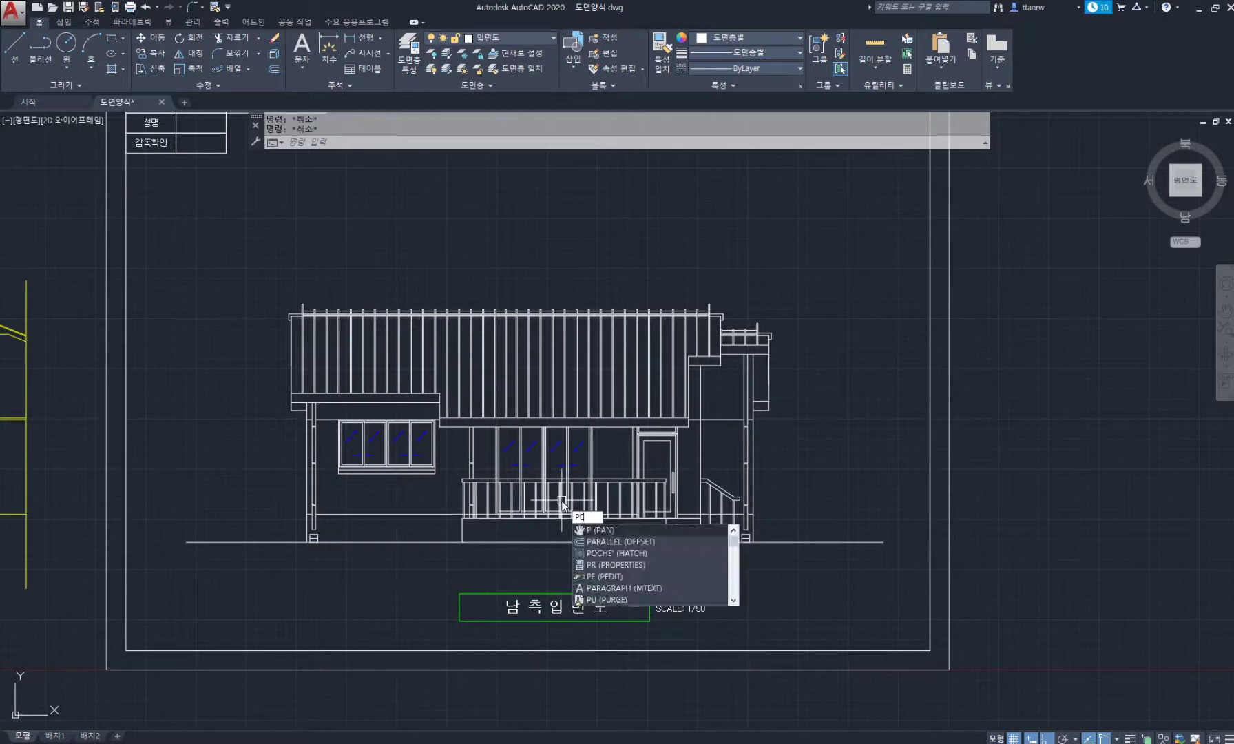
{"action": "key", "text": "Return"}
{"action": "left_click", "coordinate": [559, 542]}
{"action": "key", "text": "Return"}
{"action": "right_click", "coordinate": [589, 515]}
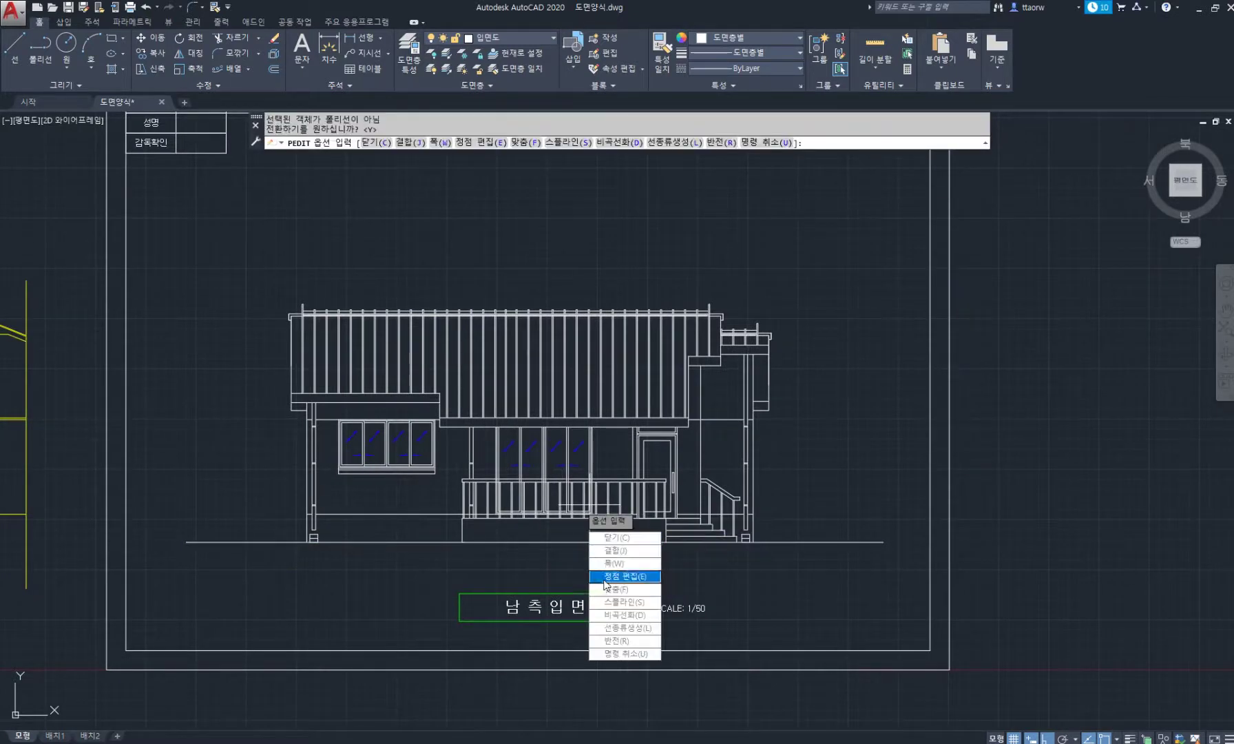
{"action": "left_click", "coordinate": [613, 563]}
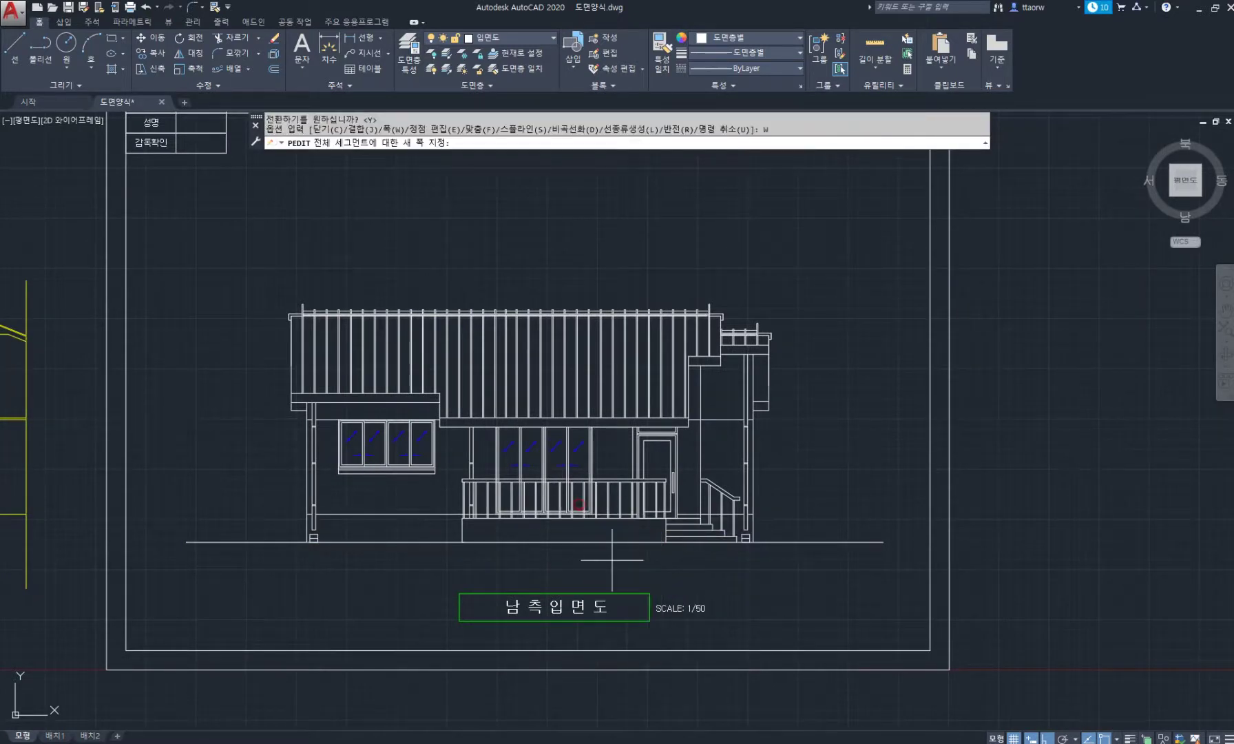
{"action": "type", "text": "40"}
{"action": "key", "text": "Return"}
{"action": "right_click", "coordinate": [486, 383]}
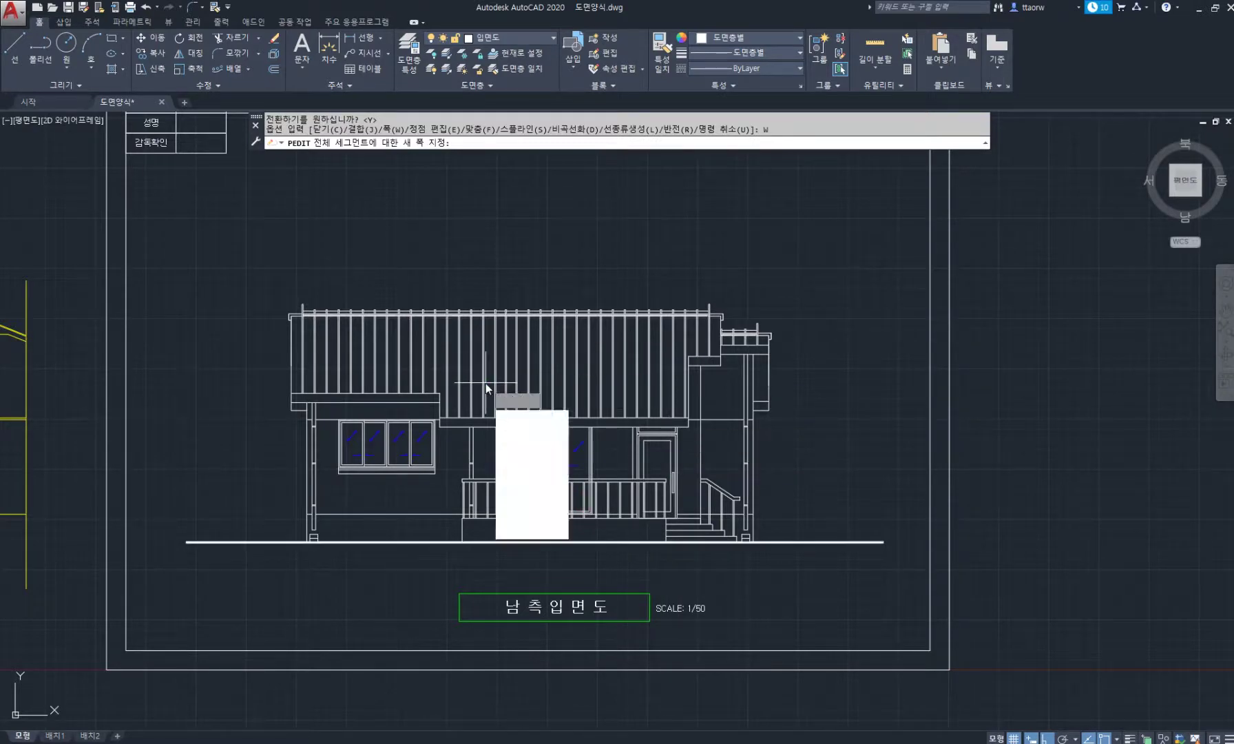
{"action": "key", "text": "Escape"}
{"action": "scroll", "coordinate": [472, 391], "scroll_direction": "down", "scroll_amount": 3}
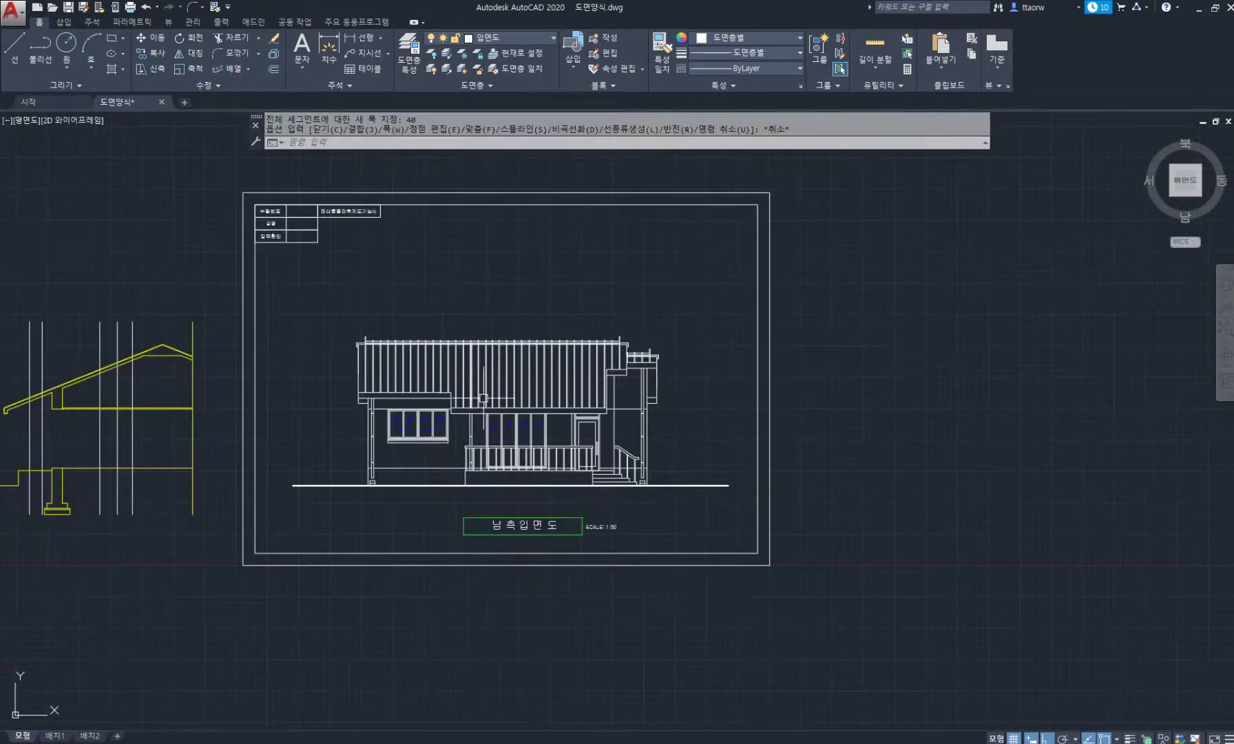
Copy the title block's 성명 text to just above the main roof's west end with ortho off
{"action": "scroll", "coordinate": [548, 519], "scroll_direction": "up", "scroll_amount": 2}
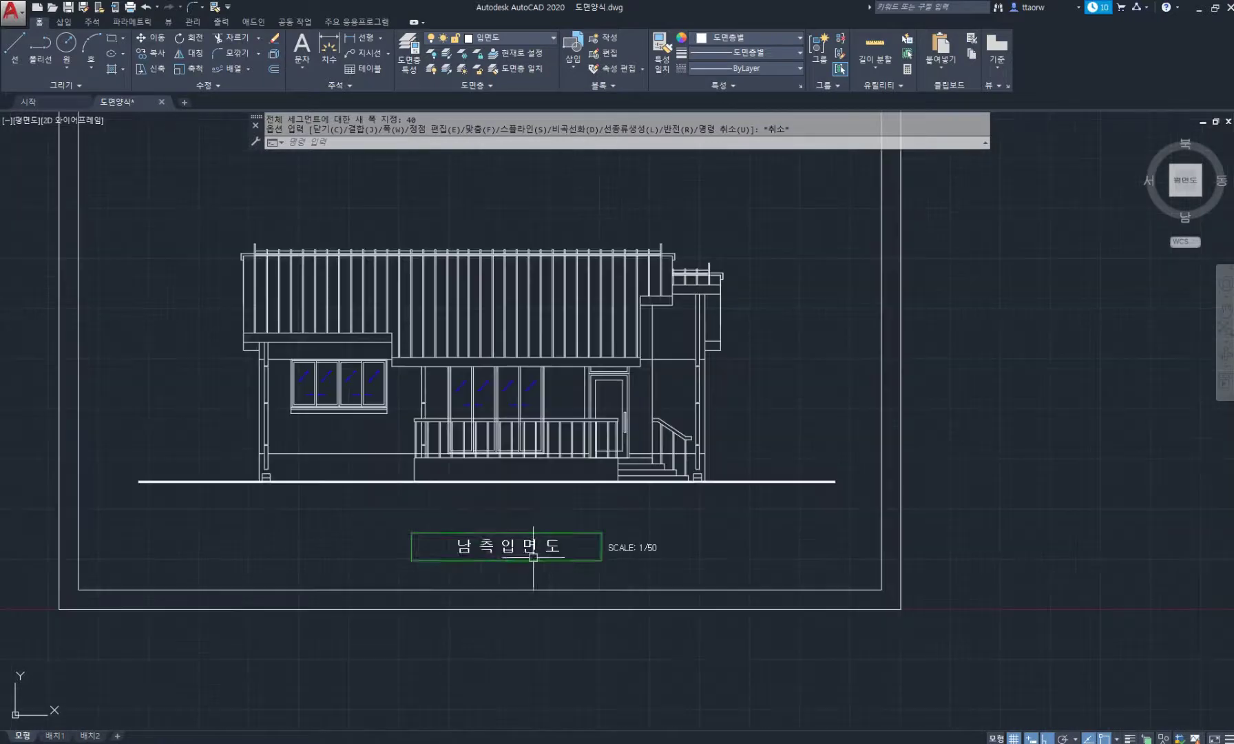
{"action": "scroll", "coordinate": [494, 525], "scroll_direction": "down", "scroll_amount": 2}
{"action": "type", "text": "co"}
{"action": "key", "text": "Return"}
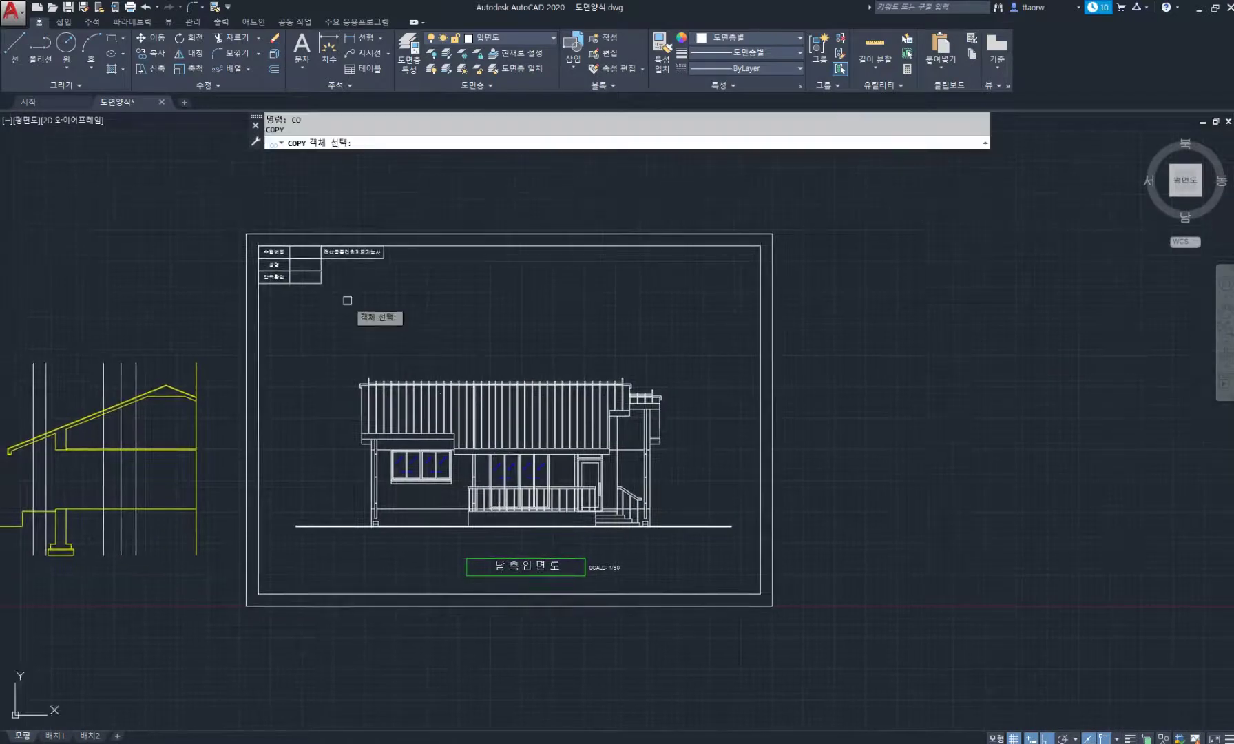
{"action": "scroll", "coordinate": [289, 285], "scroll_direction": "up", "scroll_amount": 3}
{"action": "left_click", "coordinate": [251, 235]}
{"action": "key", "text": "Return"}
{"action": "left_click", "coordinate": [275, 236]}
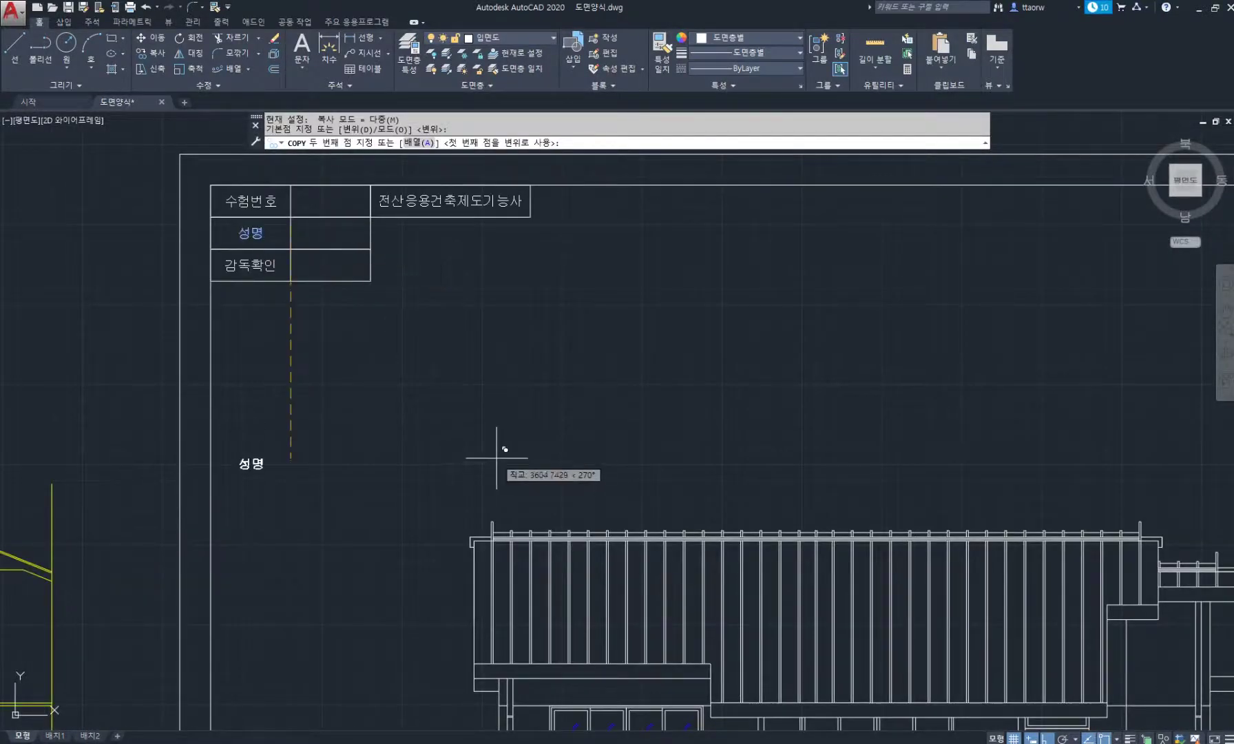
{"action": "key", "text": "F8"}
{"action": "scroll", "coordinate": [501, 430], "scroll_direction": "up", "scroll_amount": 2}
{"action": "scroll", "coordinate": [514, 454], "scroll_direction": "down", "scroll_amount": 2}
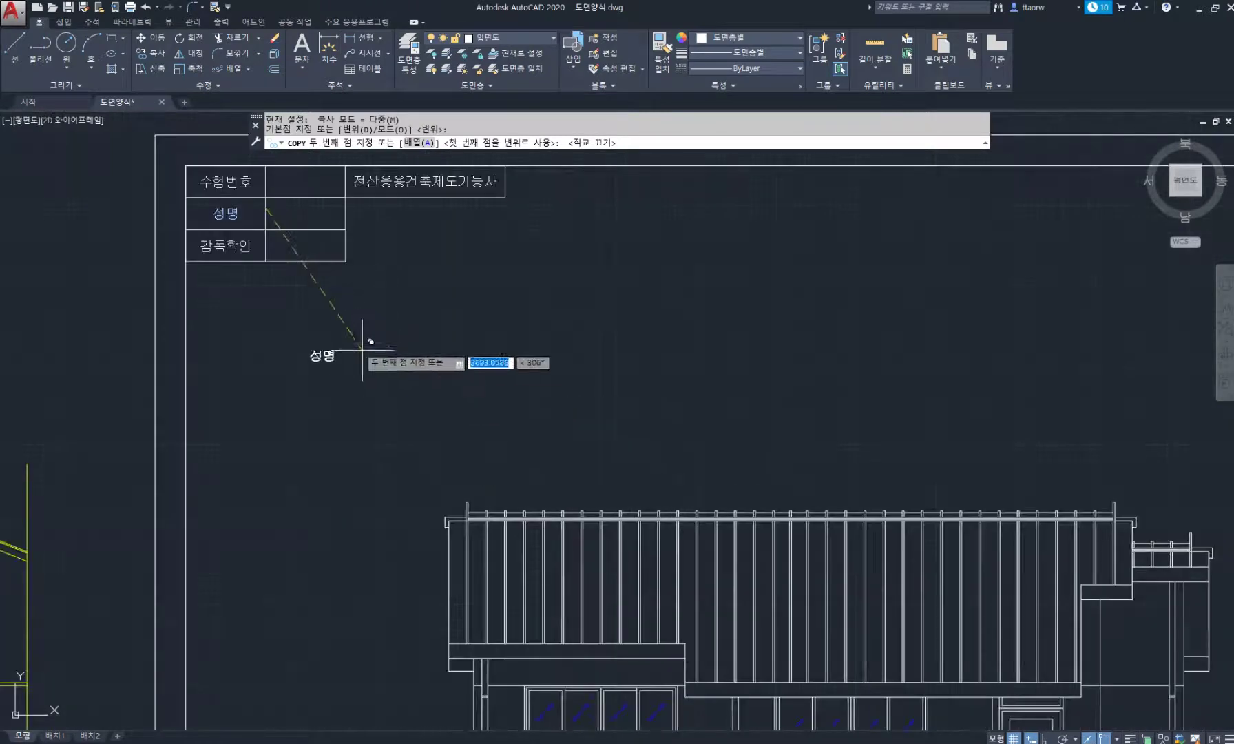
{"action": "left_click", "coordinate": [516, 472]}
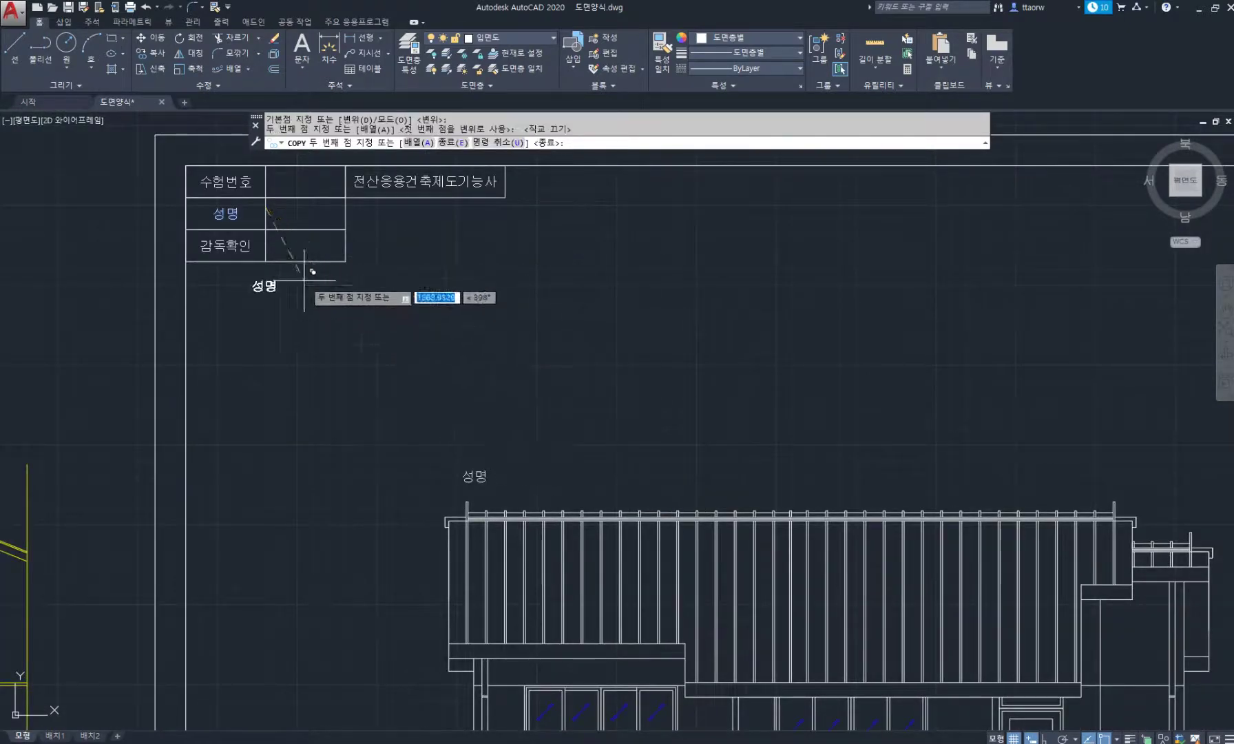
Place further 성명 text copies below the west window, on the wall base, and at two heights outside the west wall
{"action": "scroll", "coordinate": [509, 385], "scroll_direction": "down", "scroll_amount": 5}
{"action": "scroll", "coordinate": [386, 526], "scroll_direction": "up", "scroll_amount": 2}
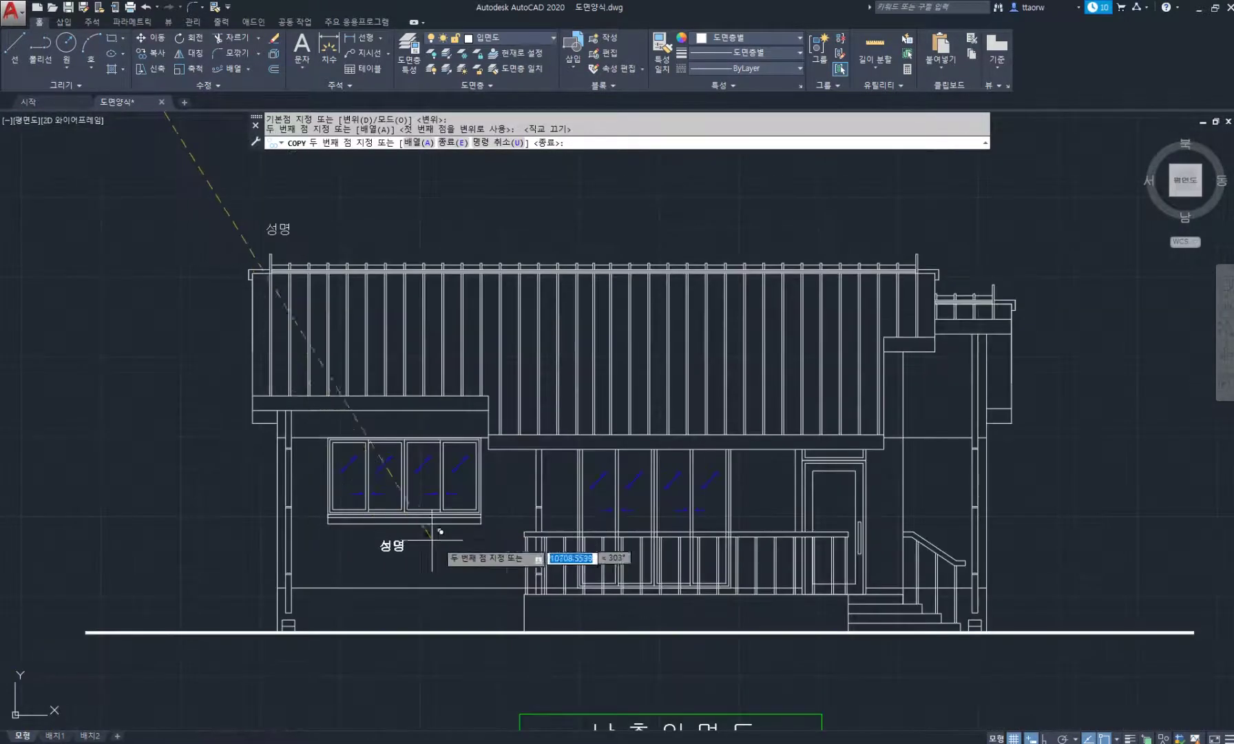
{"action": "left_click", "coordinate": [411, 526]}
{"action": "left_click", "coordinate": [487, 605]}
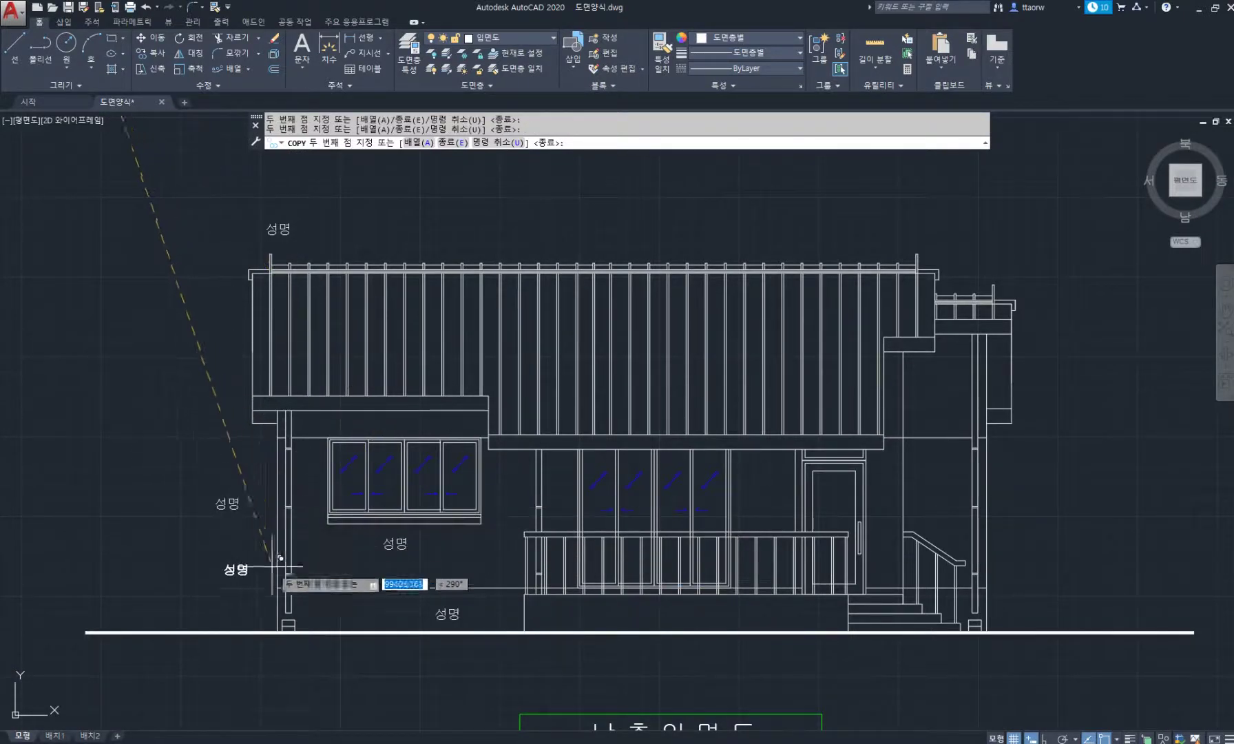
{"action": "left_click", "coordinate": [226, 576]}
{"action": "key", "text": "Return"}
{"action": "scroll", "coordinate": [349, 456], "scroll_direction": "down", "scroll_amount": 2}
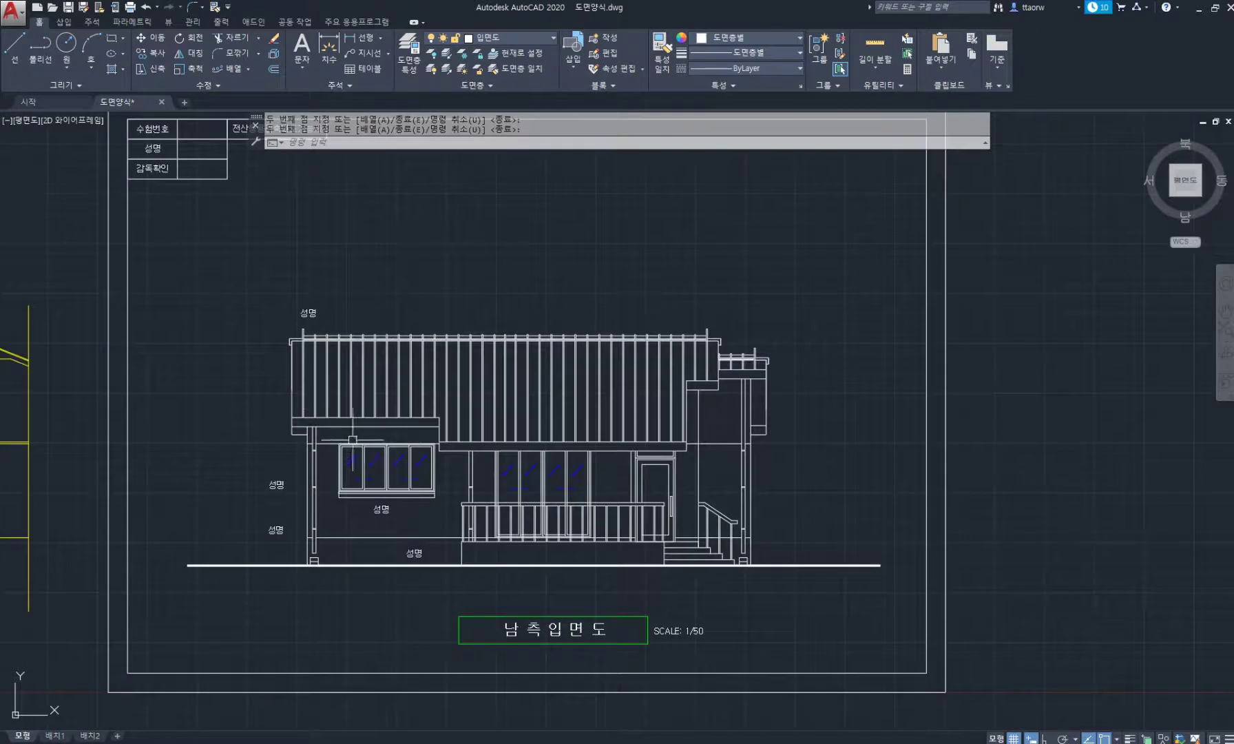
{"action": "middle_click_drag", "start_coordinate": [352, 439], "coordinate": [268, 429]}
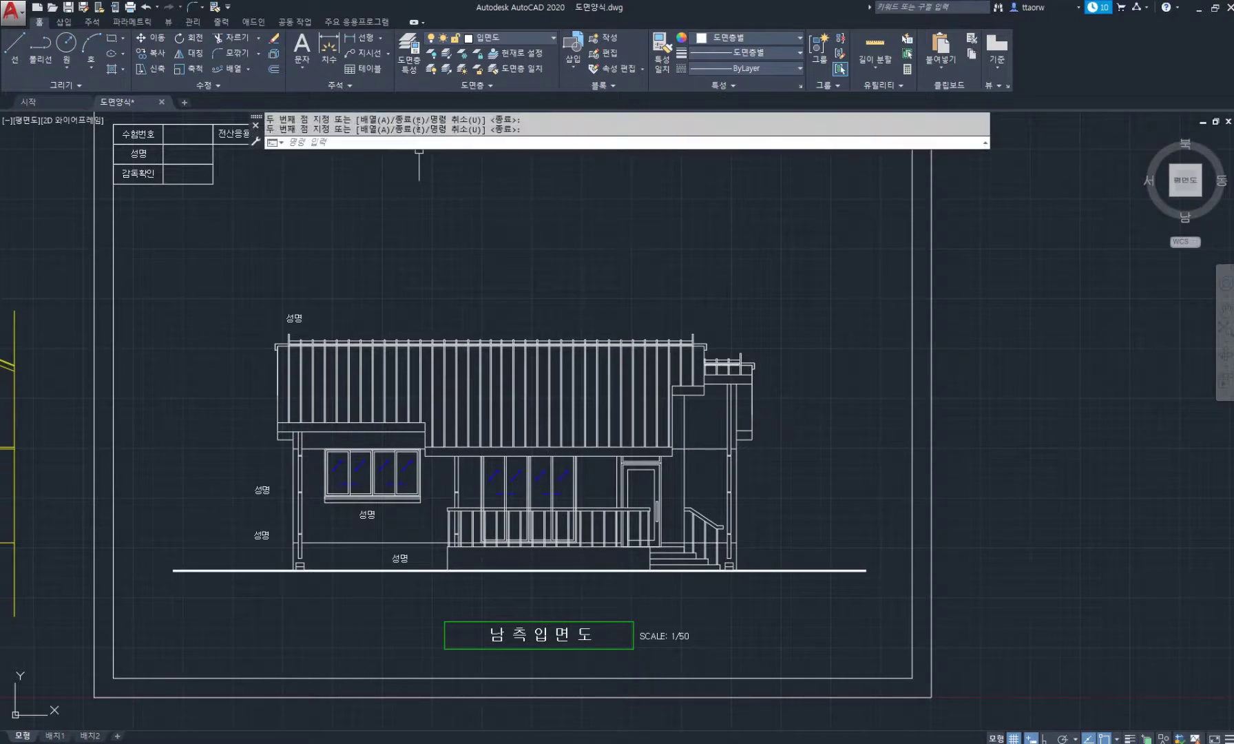
Turn on all layers and erase the red vertical centre lines running through the south elevation
{"action": "left_click", "coordinate": [432, 70]}
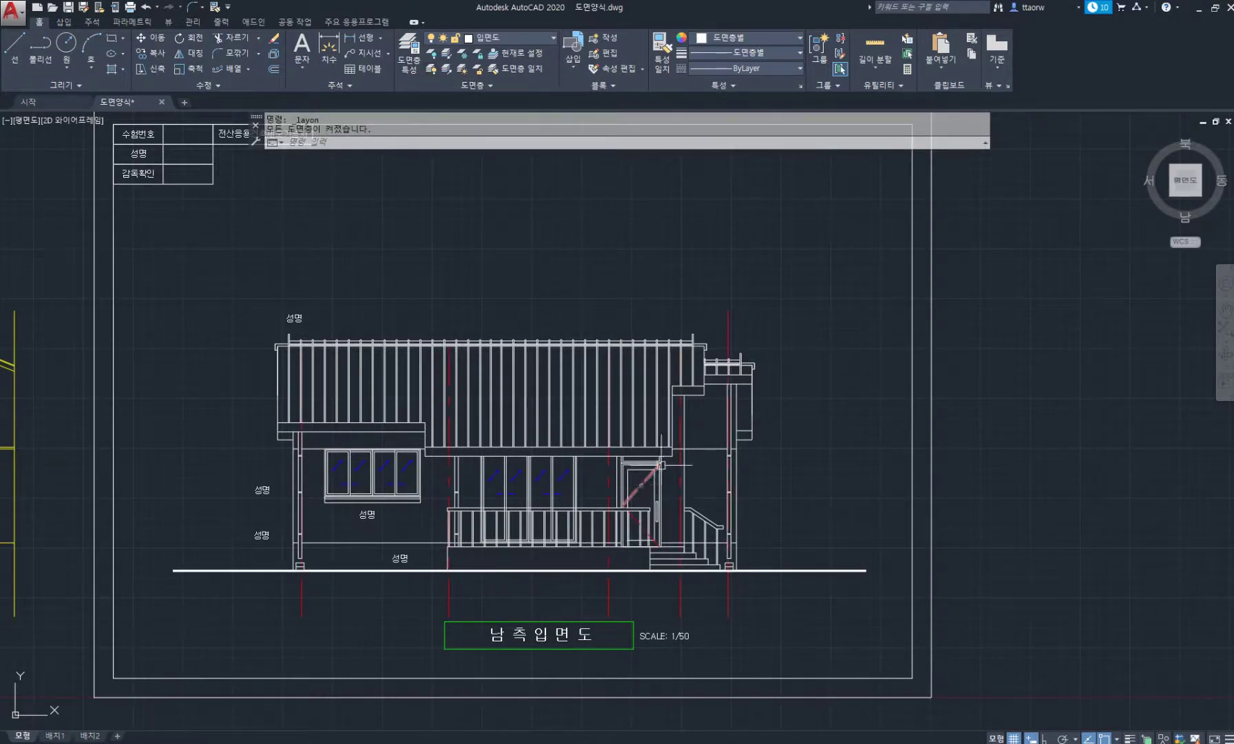
{"action": "left_click", "coordinate": [738, 592]}
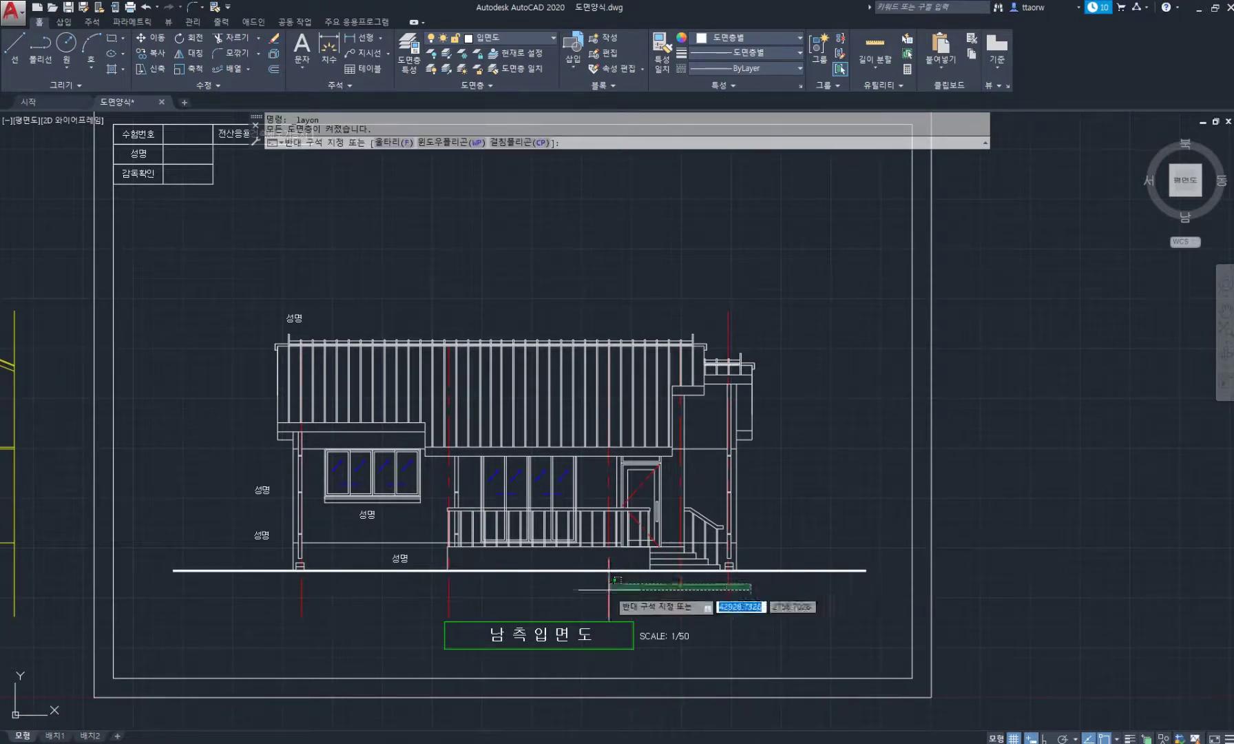
{"action": "left_click", "coordinate": [201, 601]}
{"action": "key", "text": "Delete"}
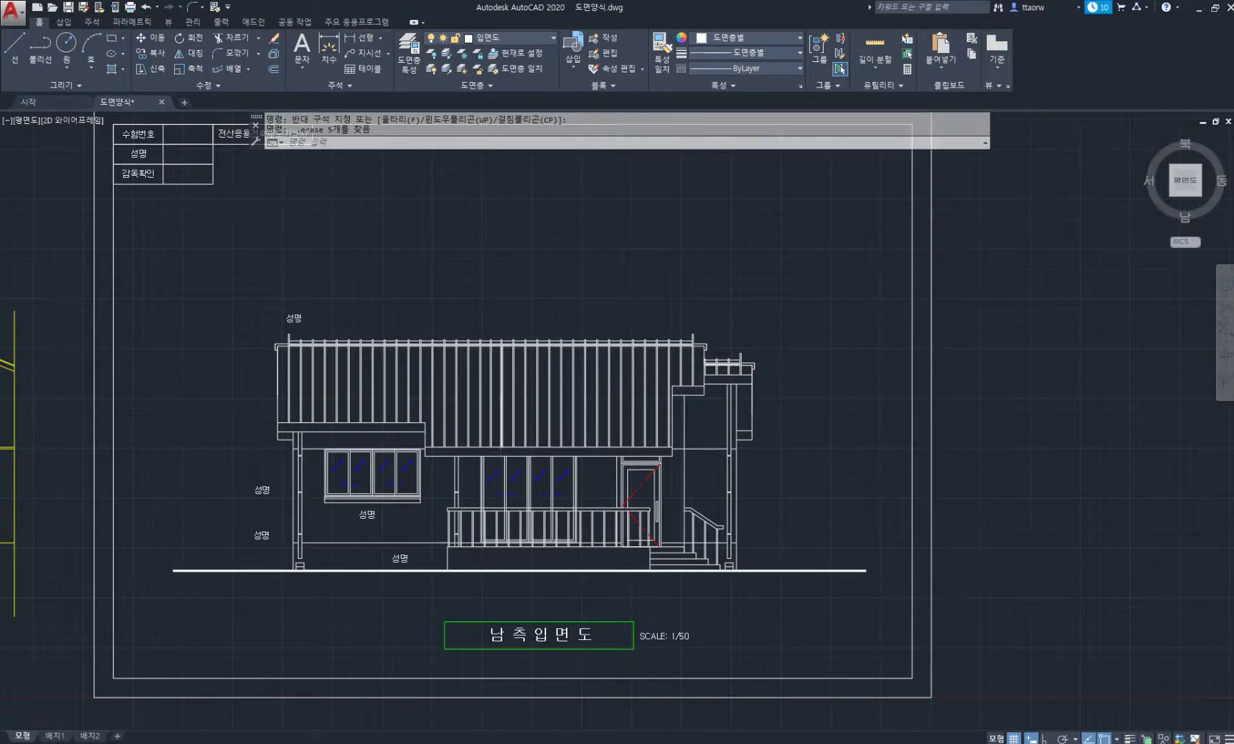
Move the elevation with its labels, title and scale text straight up about 647 mm inside the sheet frame
{"action": "scroll", "coordinate": [477, 543], "scroll_direction": "down", "scroll_amount": 2}
{"action": "type", "text": "m"}
{"action": "key", "text": "Return"}
{"action": "left_click", "coordinate": [272, 390]}
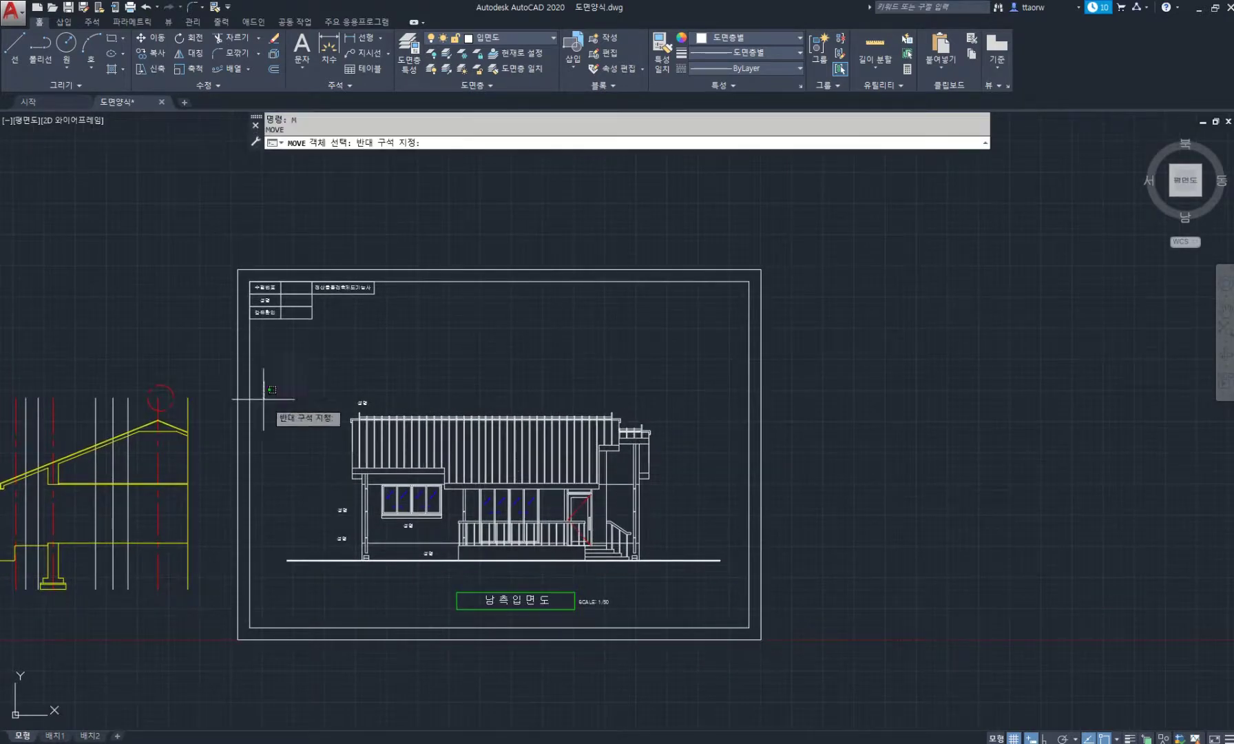
{"action": "left_click", "coordinate": [794, 625]}
{"action": "key", "text": "Return"}
{"action": "left_click", "coordinate": [818, 576]}
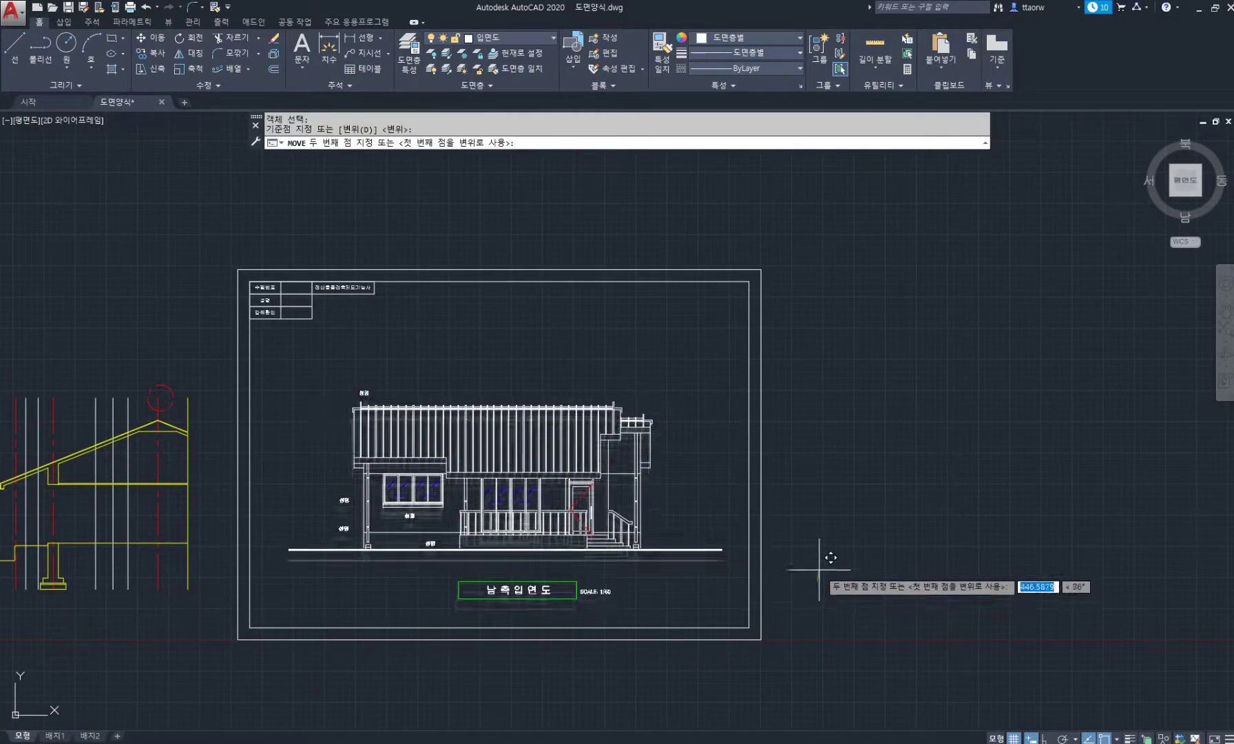
{"action": "key", "text": "F8"}
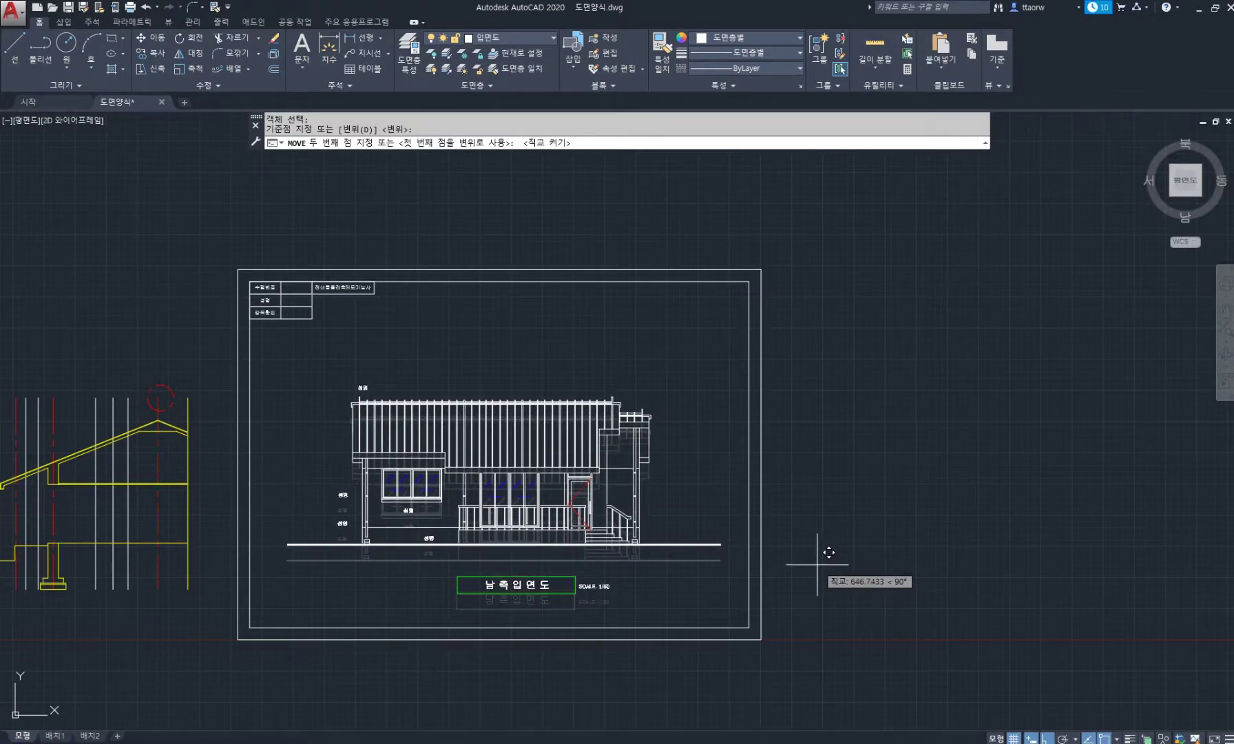
{"action": "left_click", "coordinate": [817, 564]}
{"action": "scroll", "coordinate": [466, 511], "scroll_direction": "up", "scroll_amount": 2}
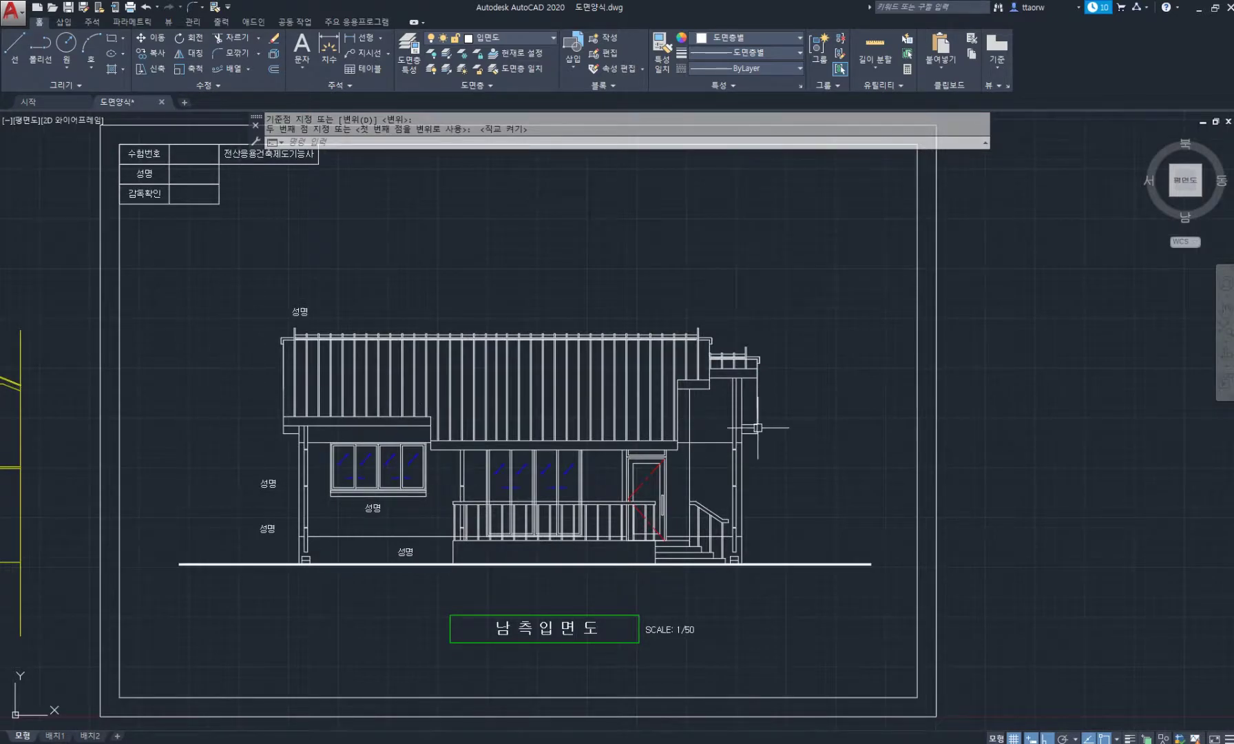
{"action": "scroll", "coordinate": [630, 431], "scroll_direction": "down", "scroll_amount": 2}
{"action": "scroll", "coordinate": [540, 405], "scroll_direction": "up", "scroll_amount": 2}
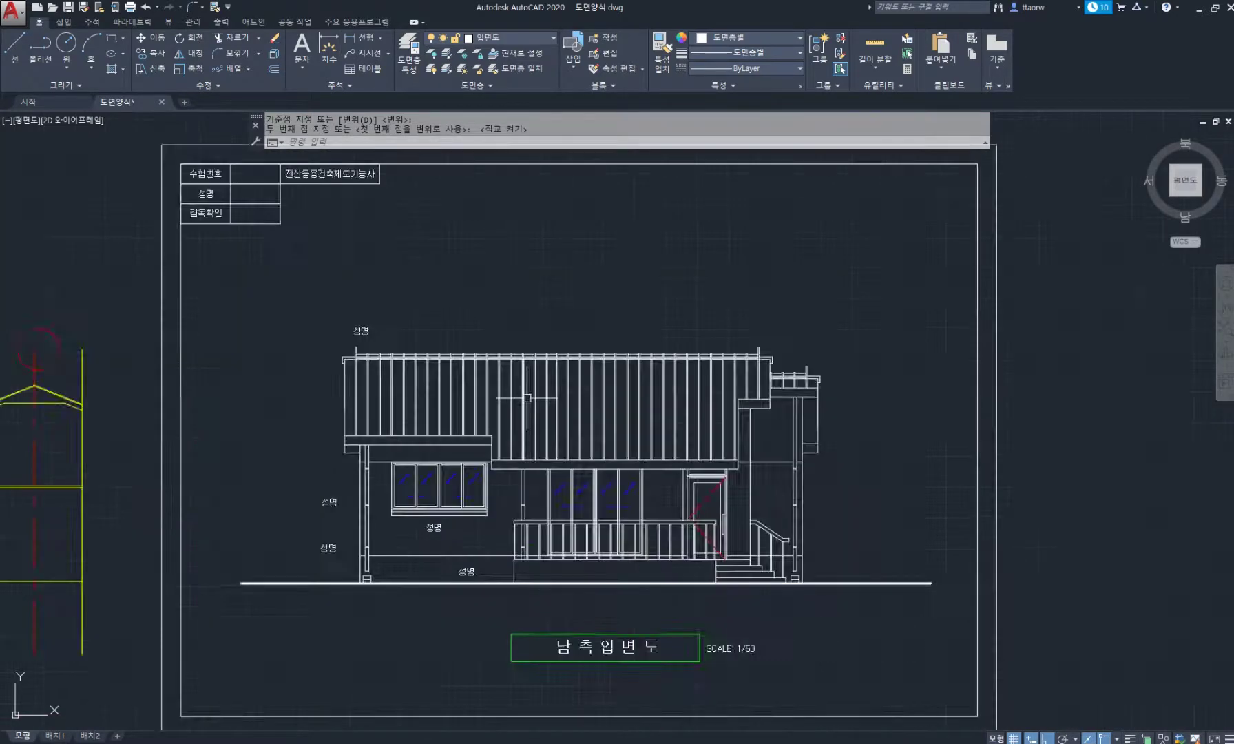
{"action": "middle_click_drag", "start_coordinate": [590, 413], "coordinate": [588, 404]}
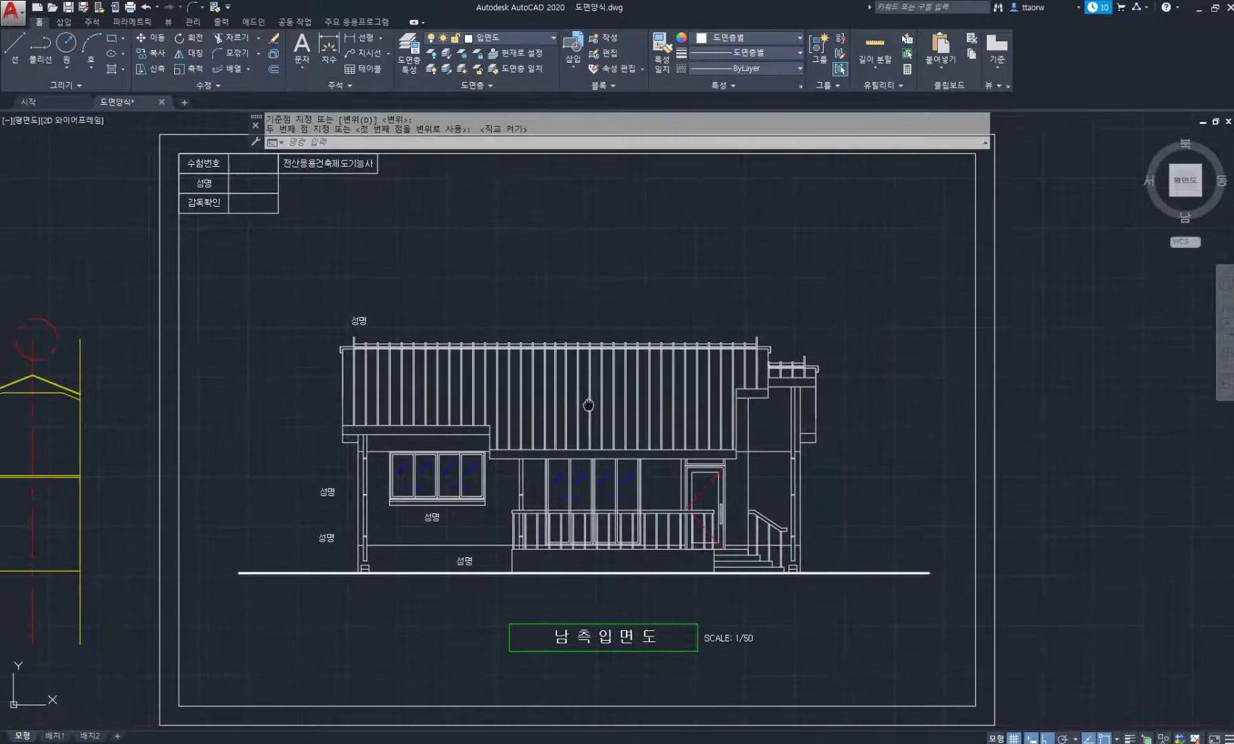